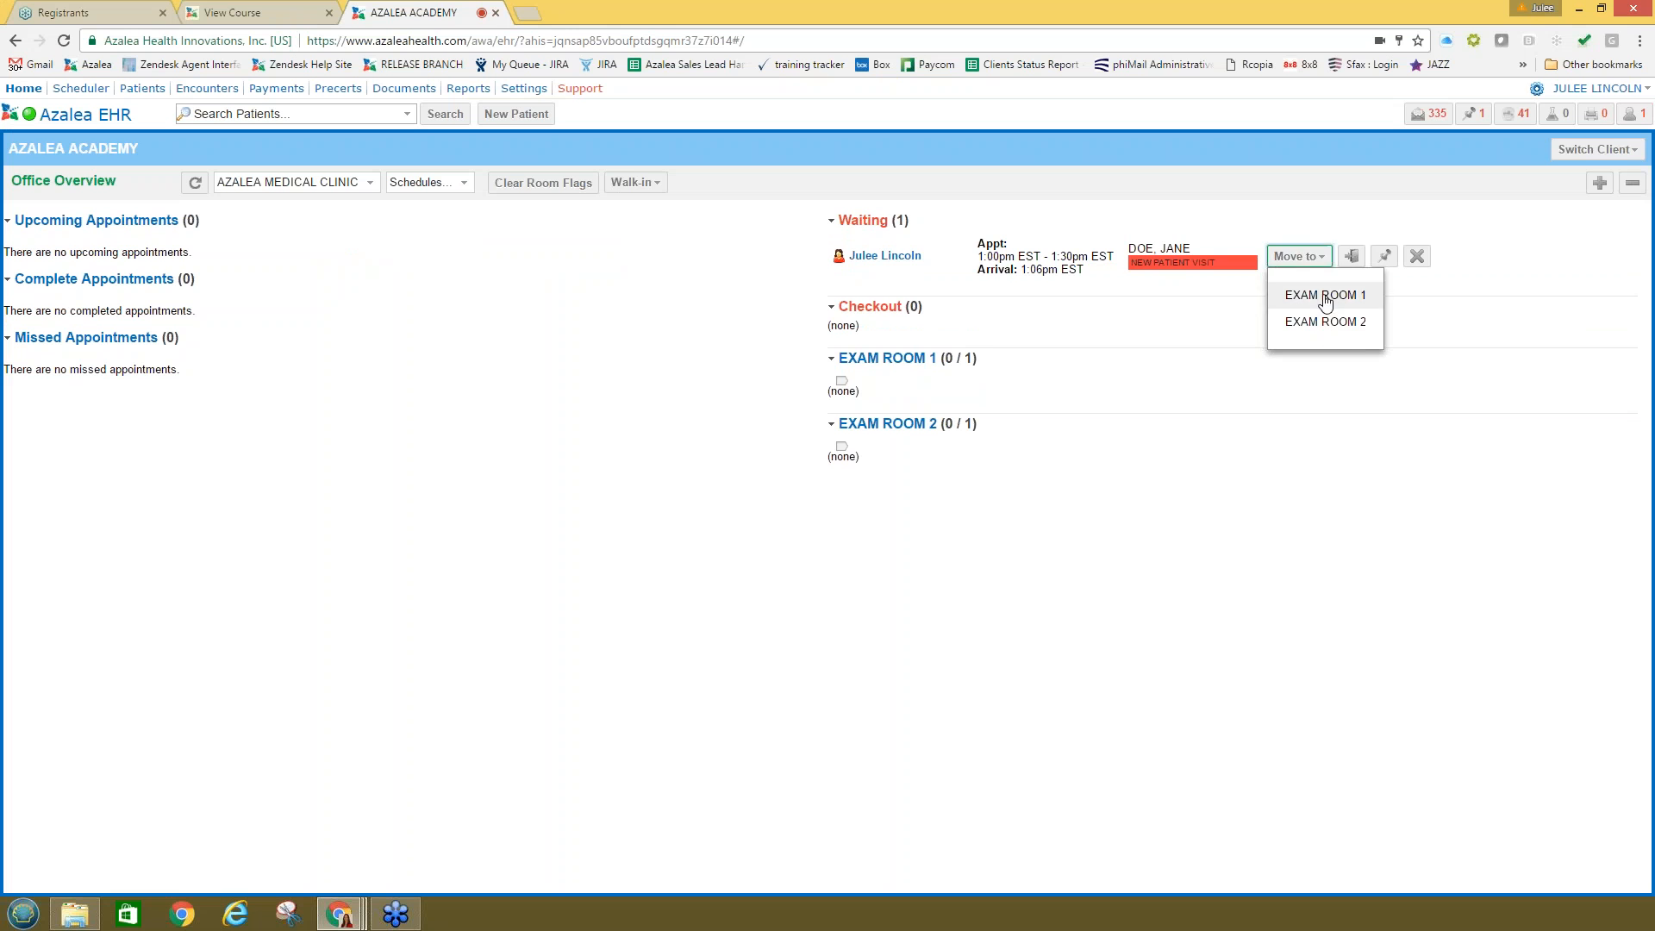
Step: Move the waiting patient into Exam Room 1 and open her chart in edit mode
left_click(1321, 296)
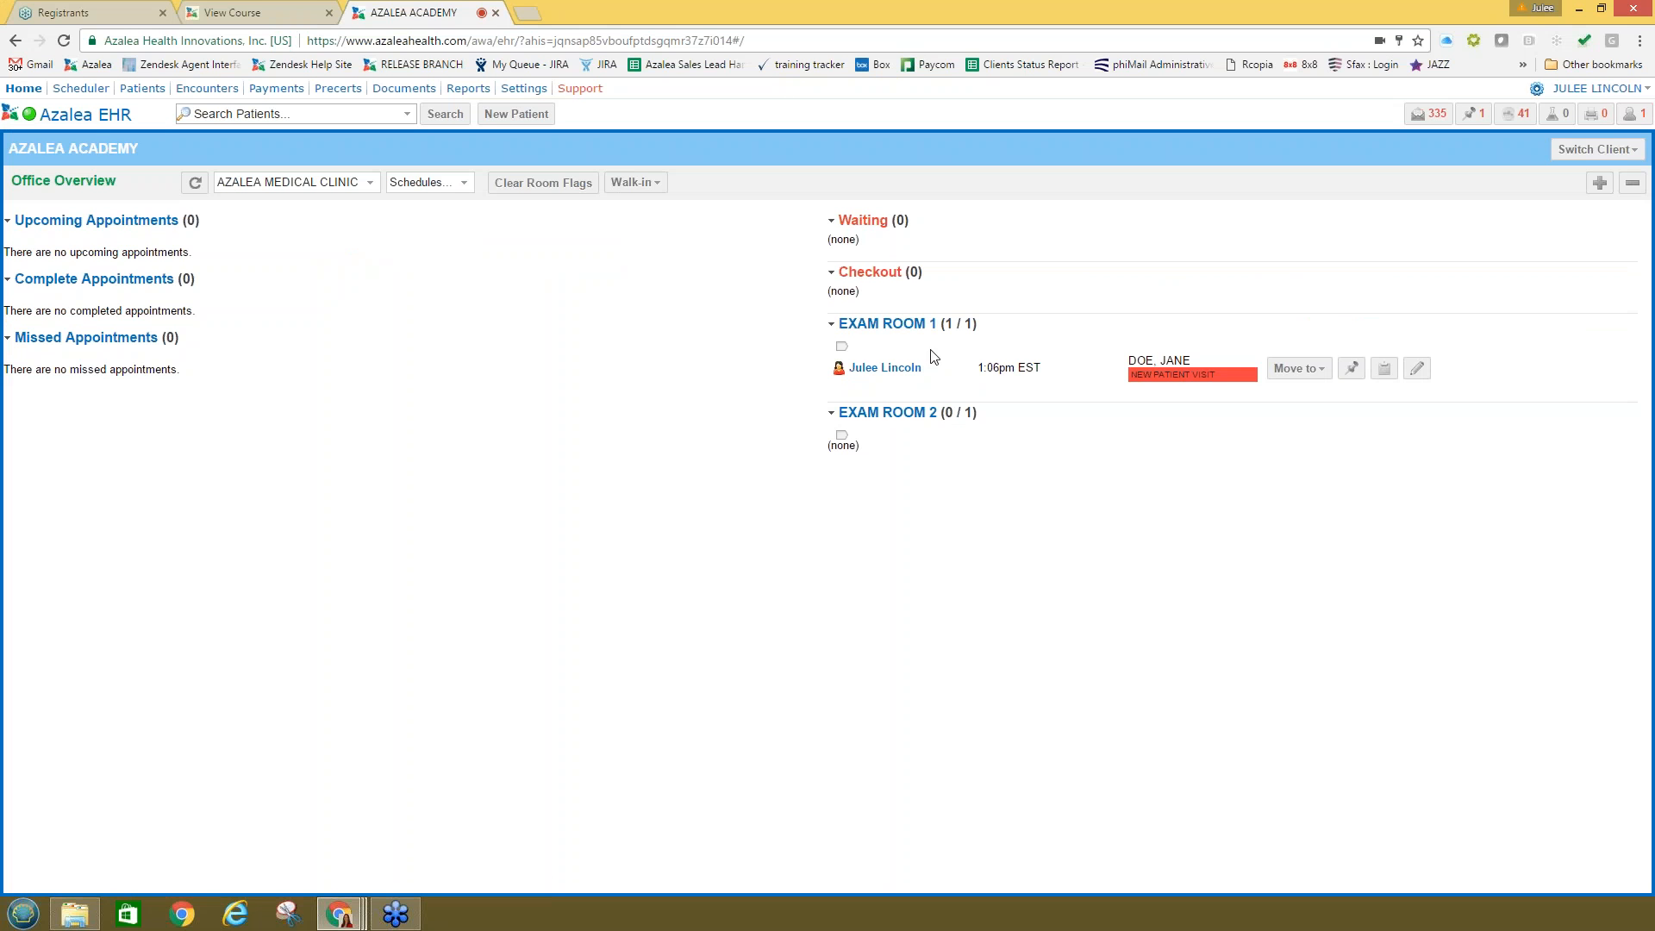
left_click(1384, 373)
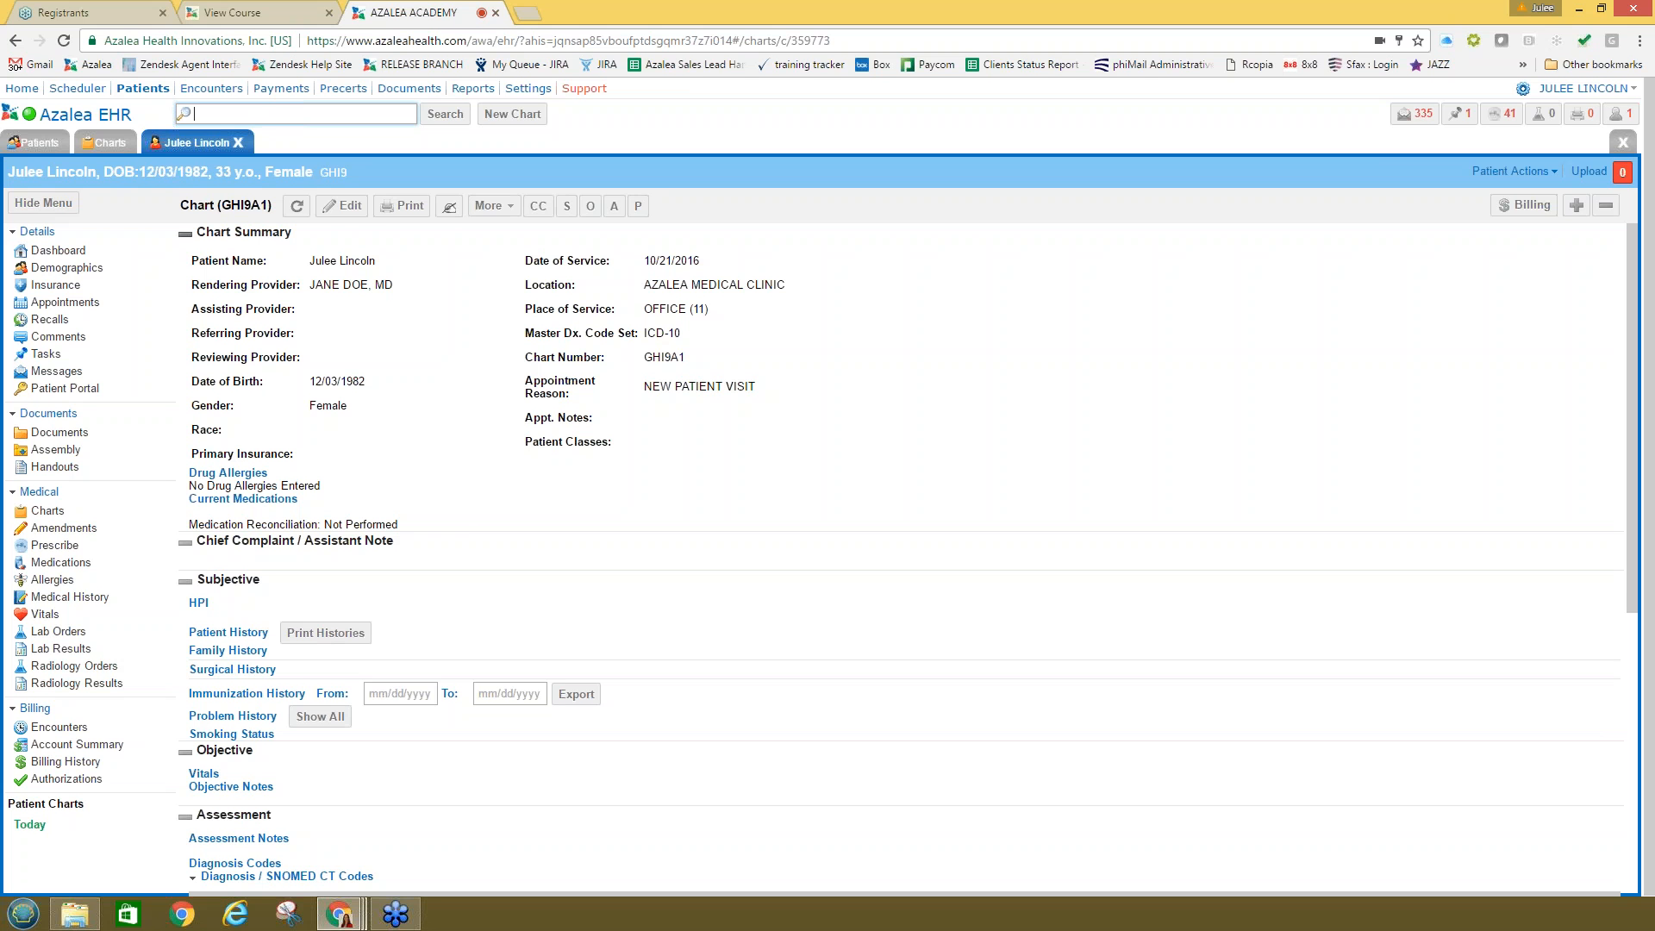
left_click(352, 211)
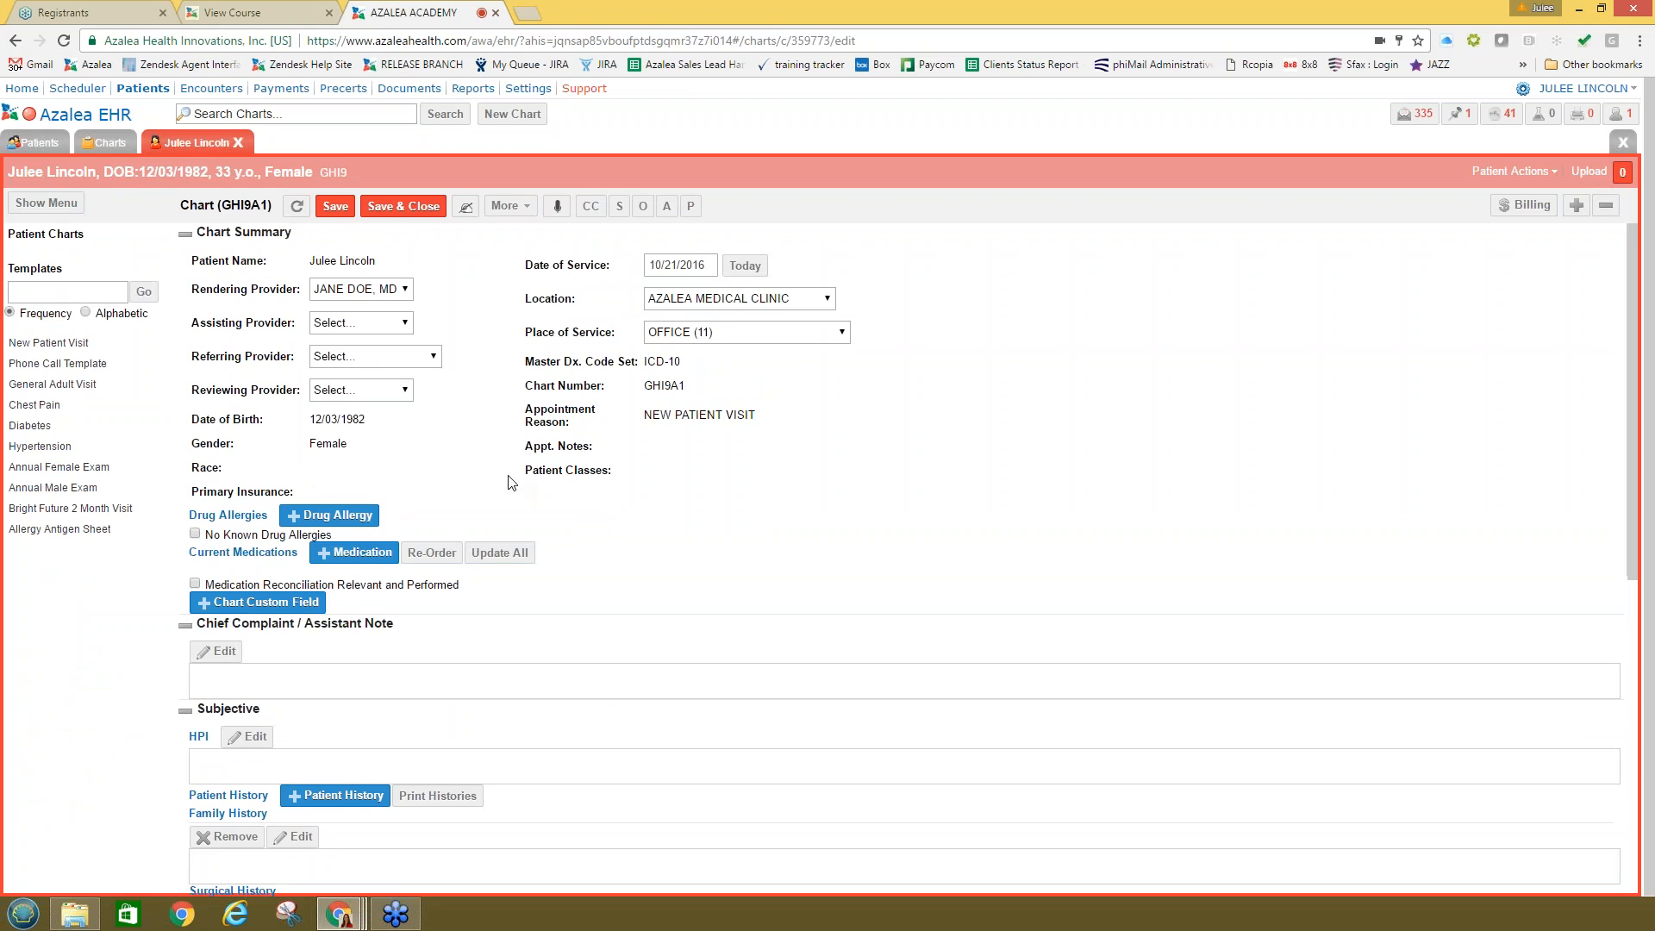
scroll(603, 653, "down", 1)
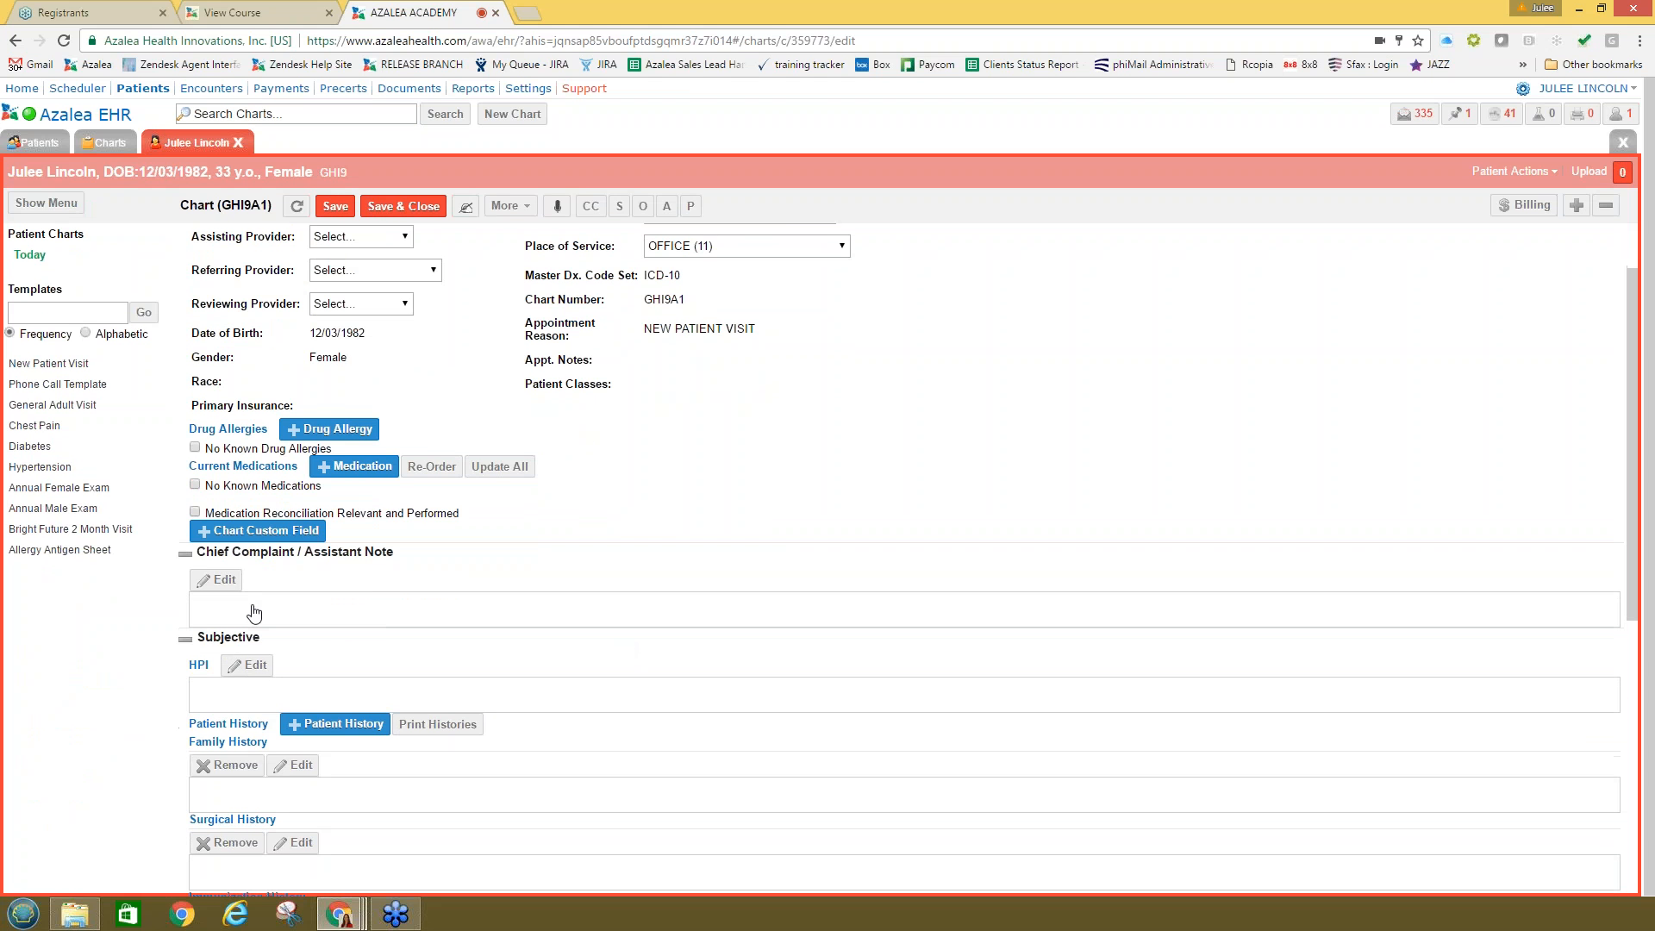
scroll(366, 603, "up", 1)
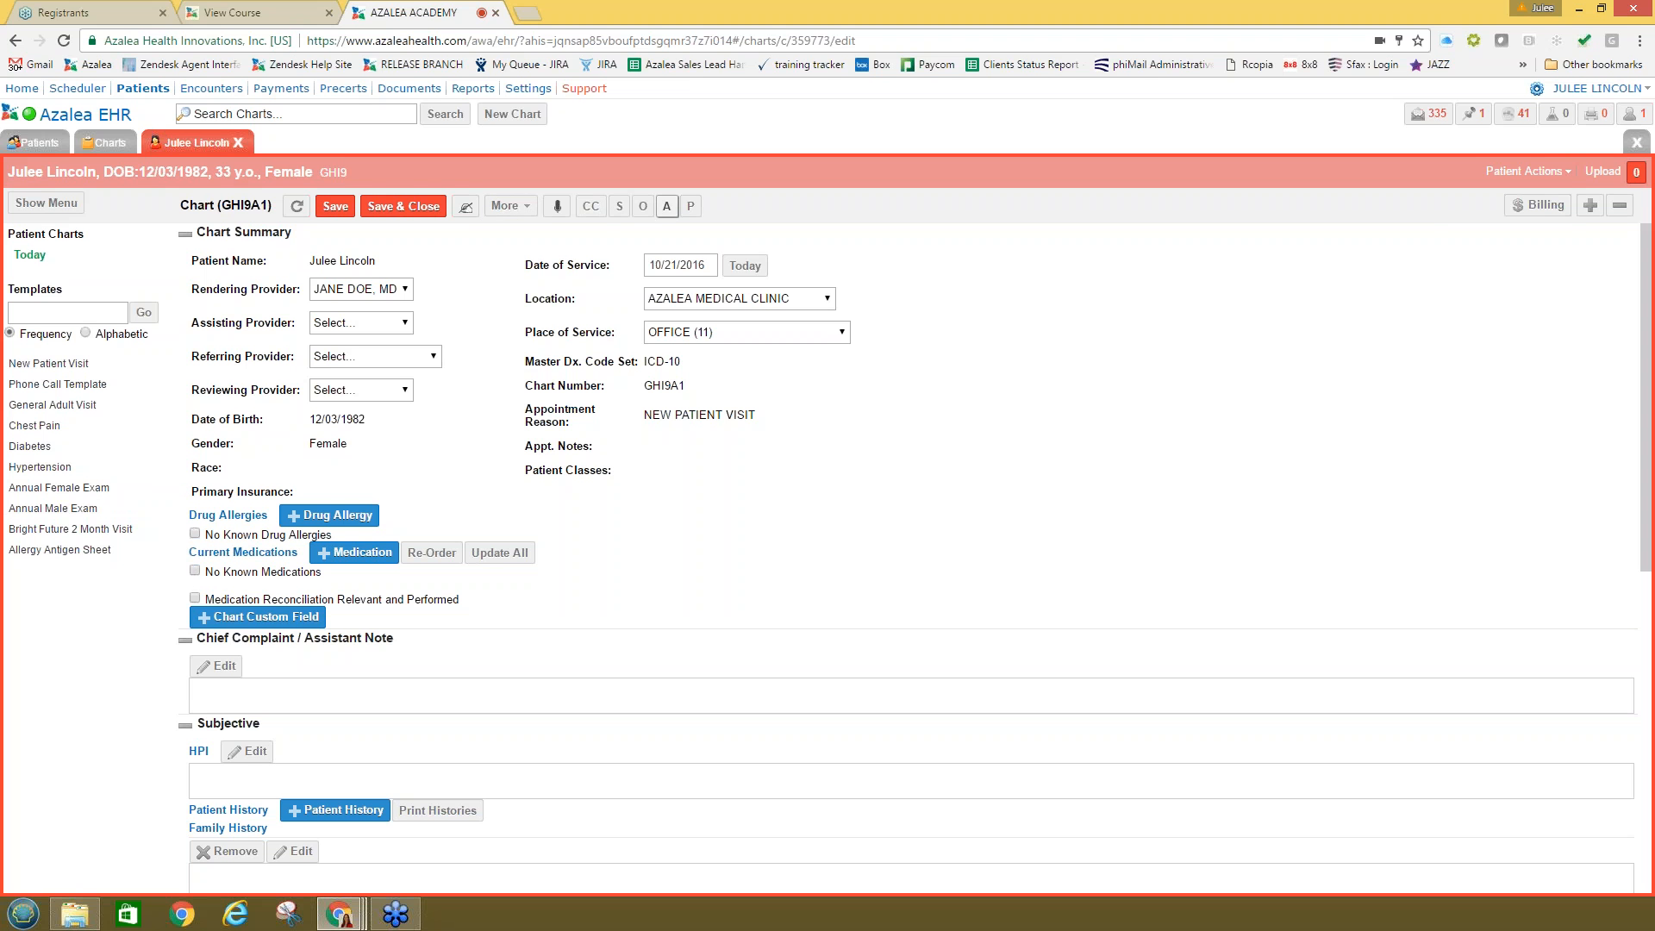
left_click(1618, 214)
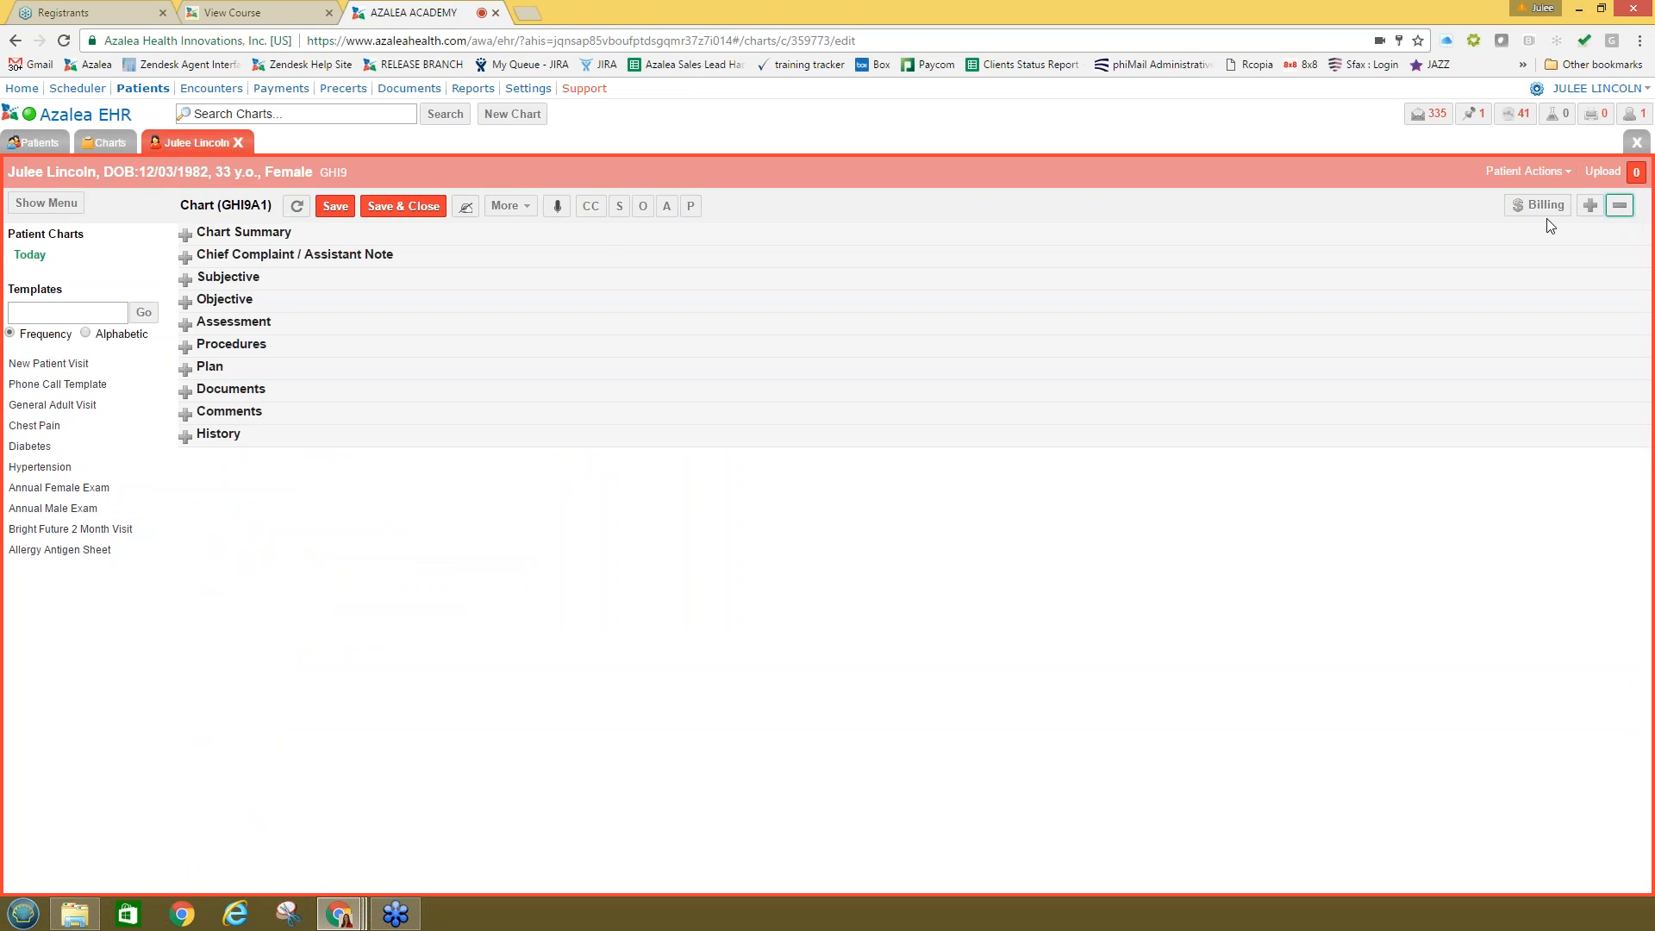
left_click(1591, 206)
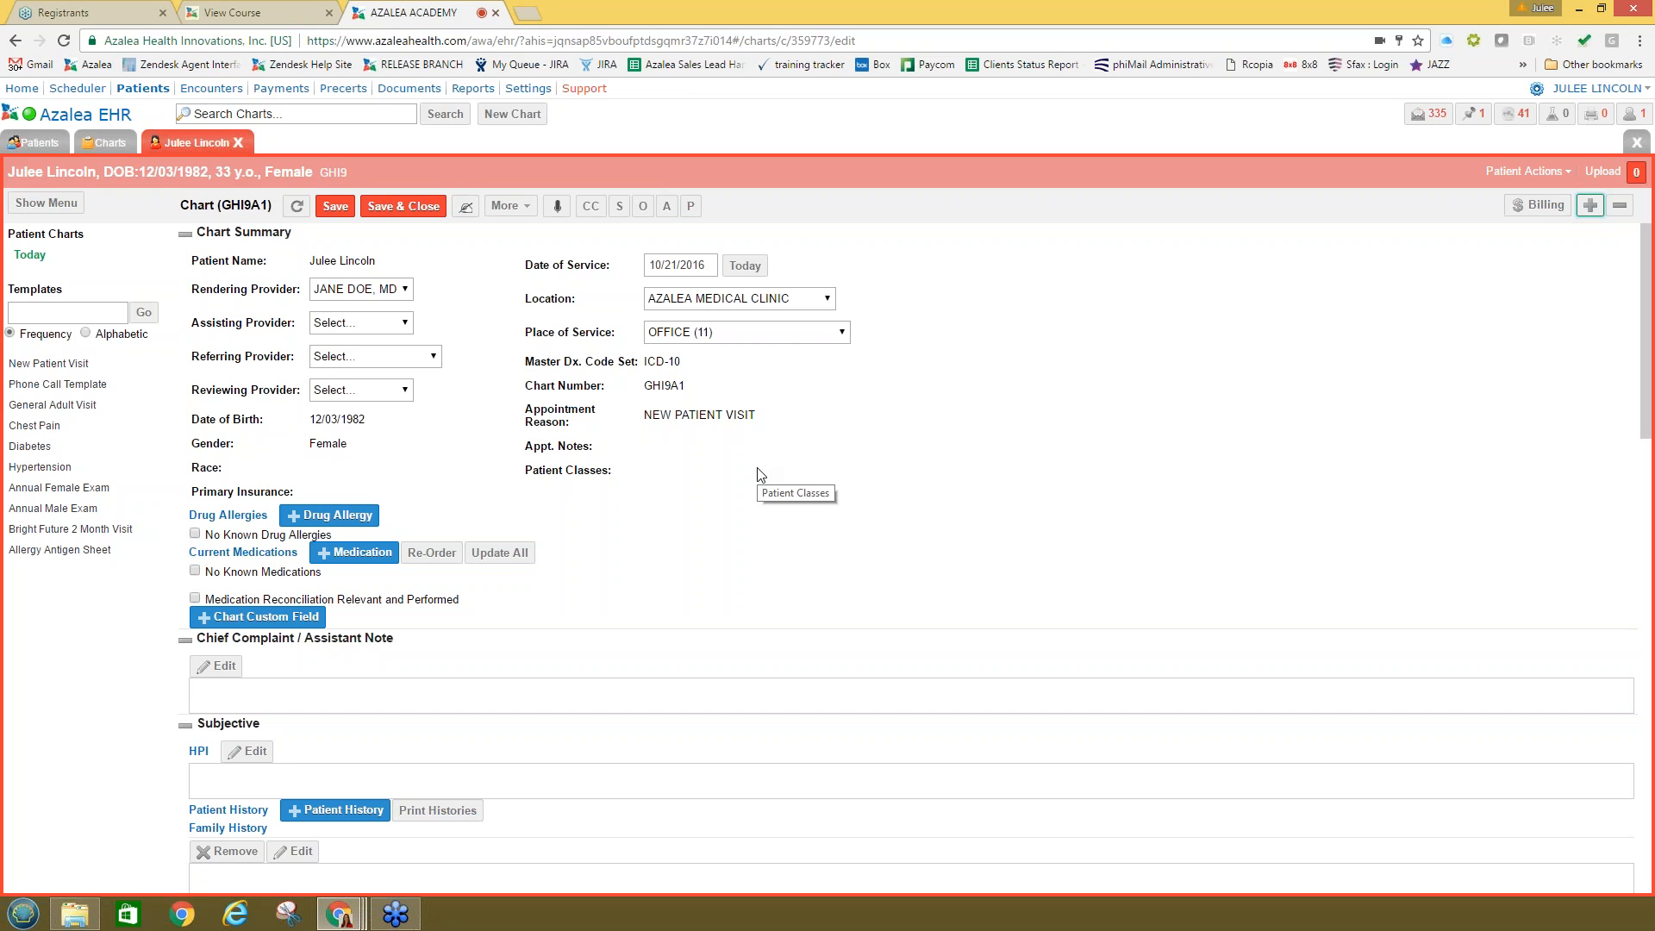
Step: In Medical settings, browse Chart Custom Fields, SOAP Notes and Templates, then begin a new custom field
left_click(528, 90)
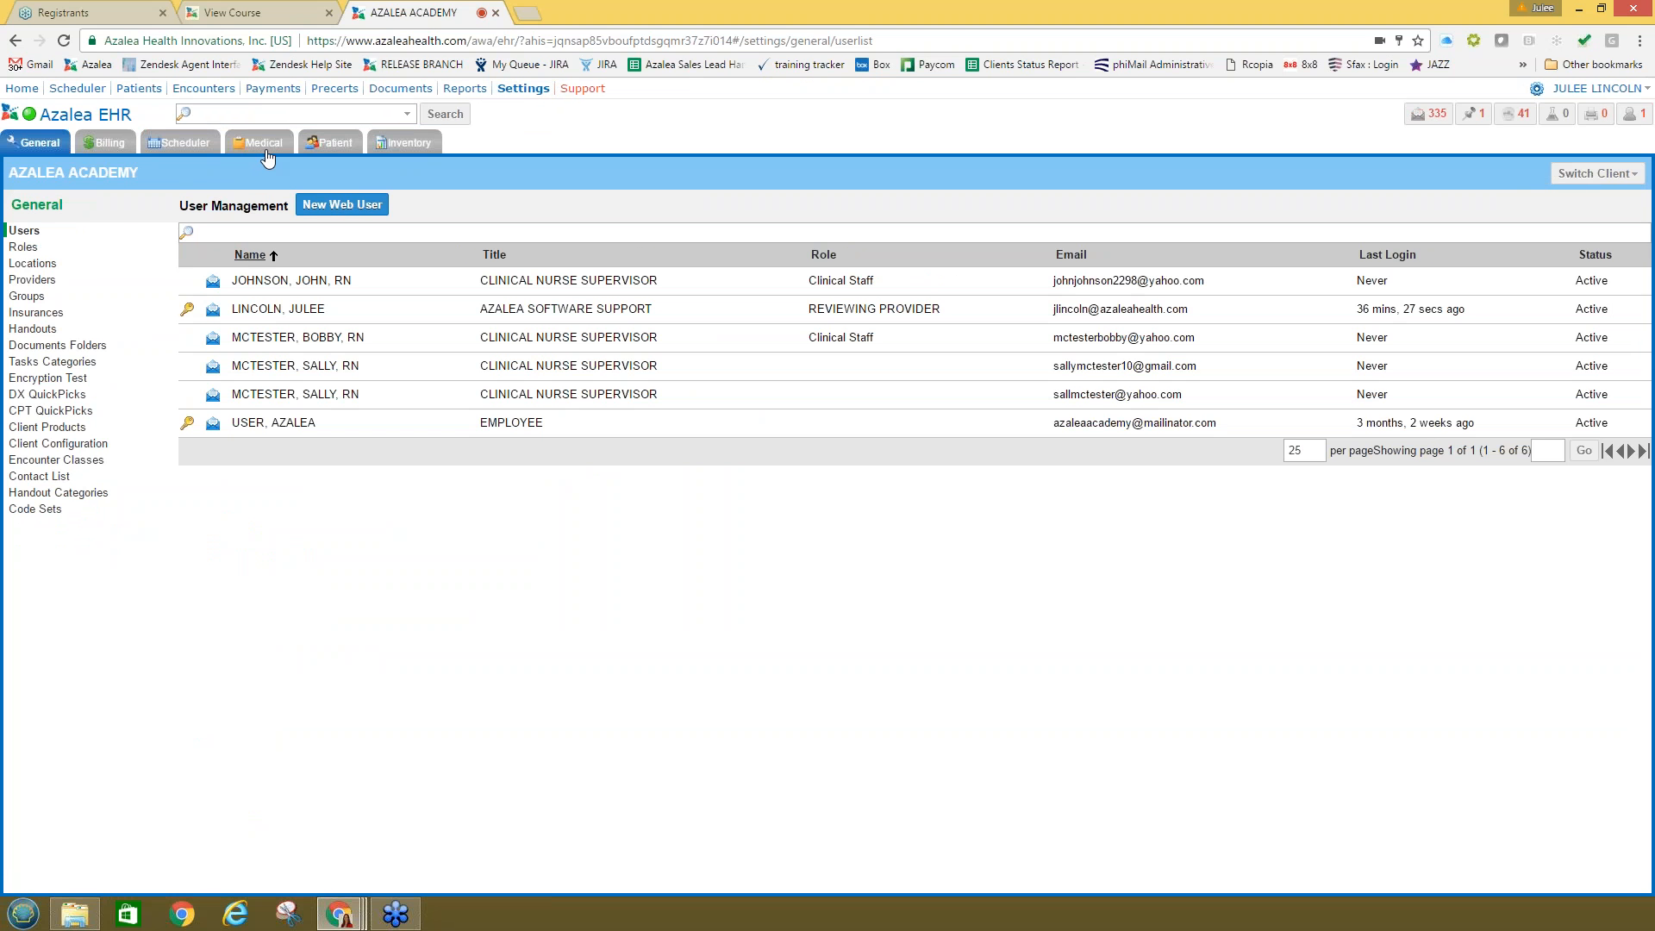
left_click(264, 147)
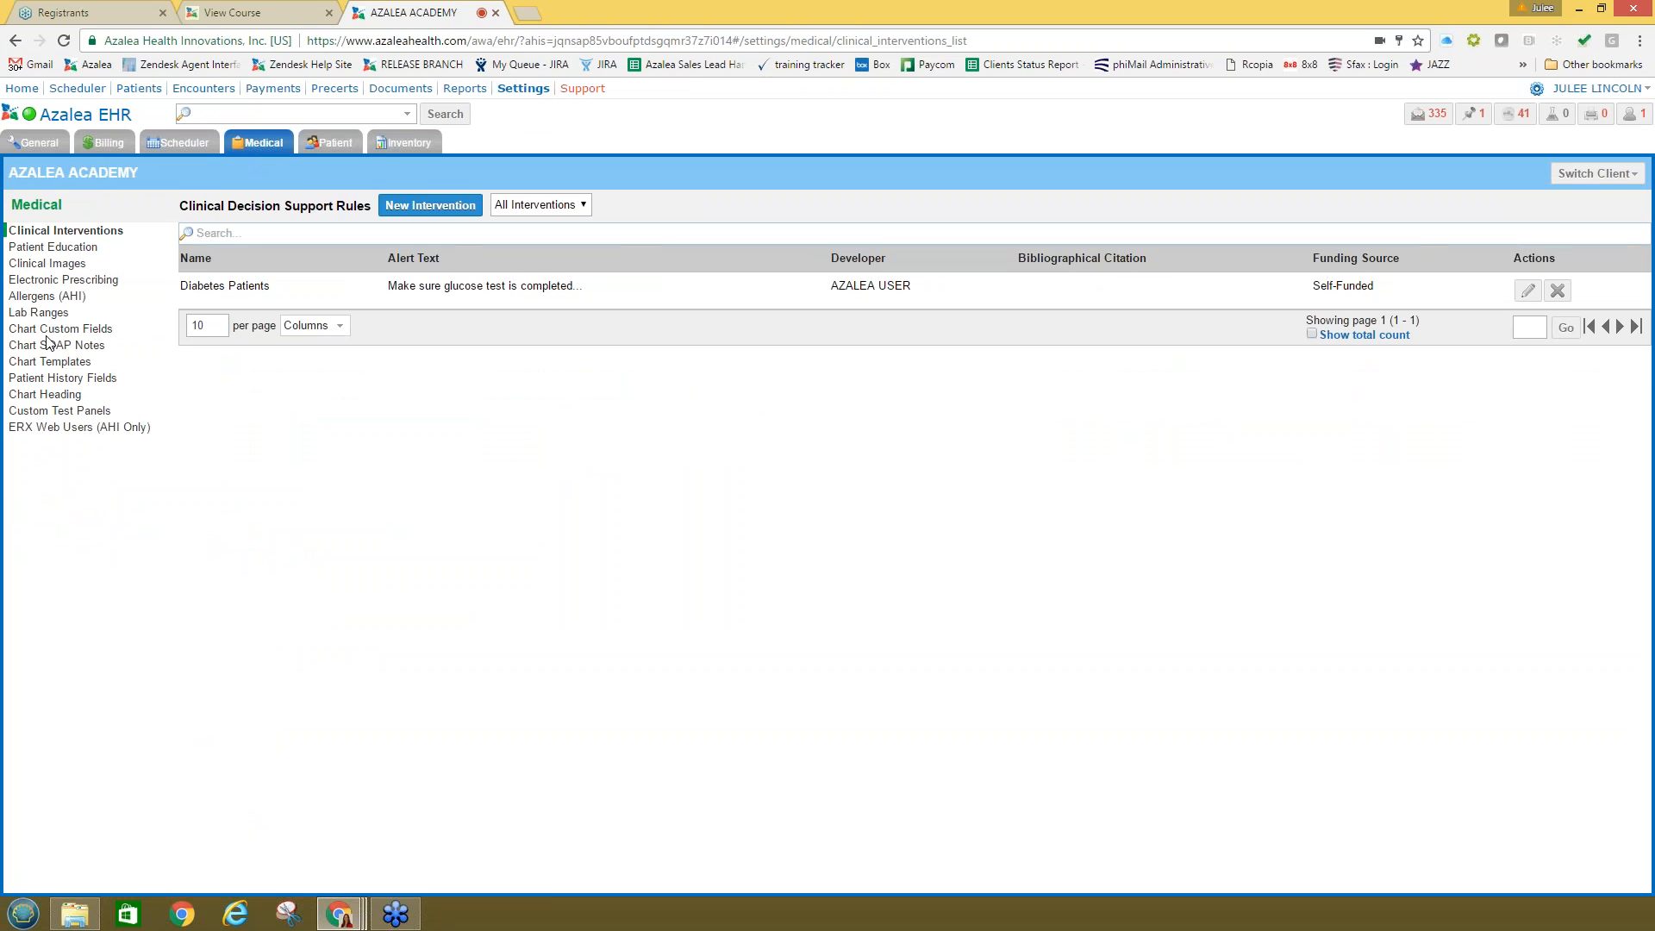
left_click(48, 331)
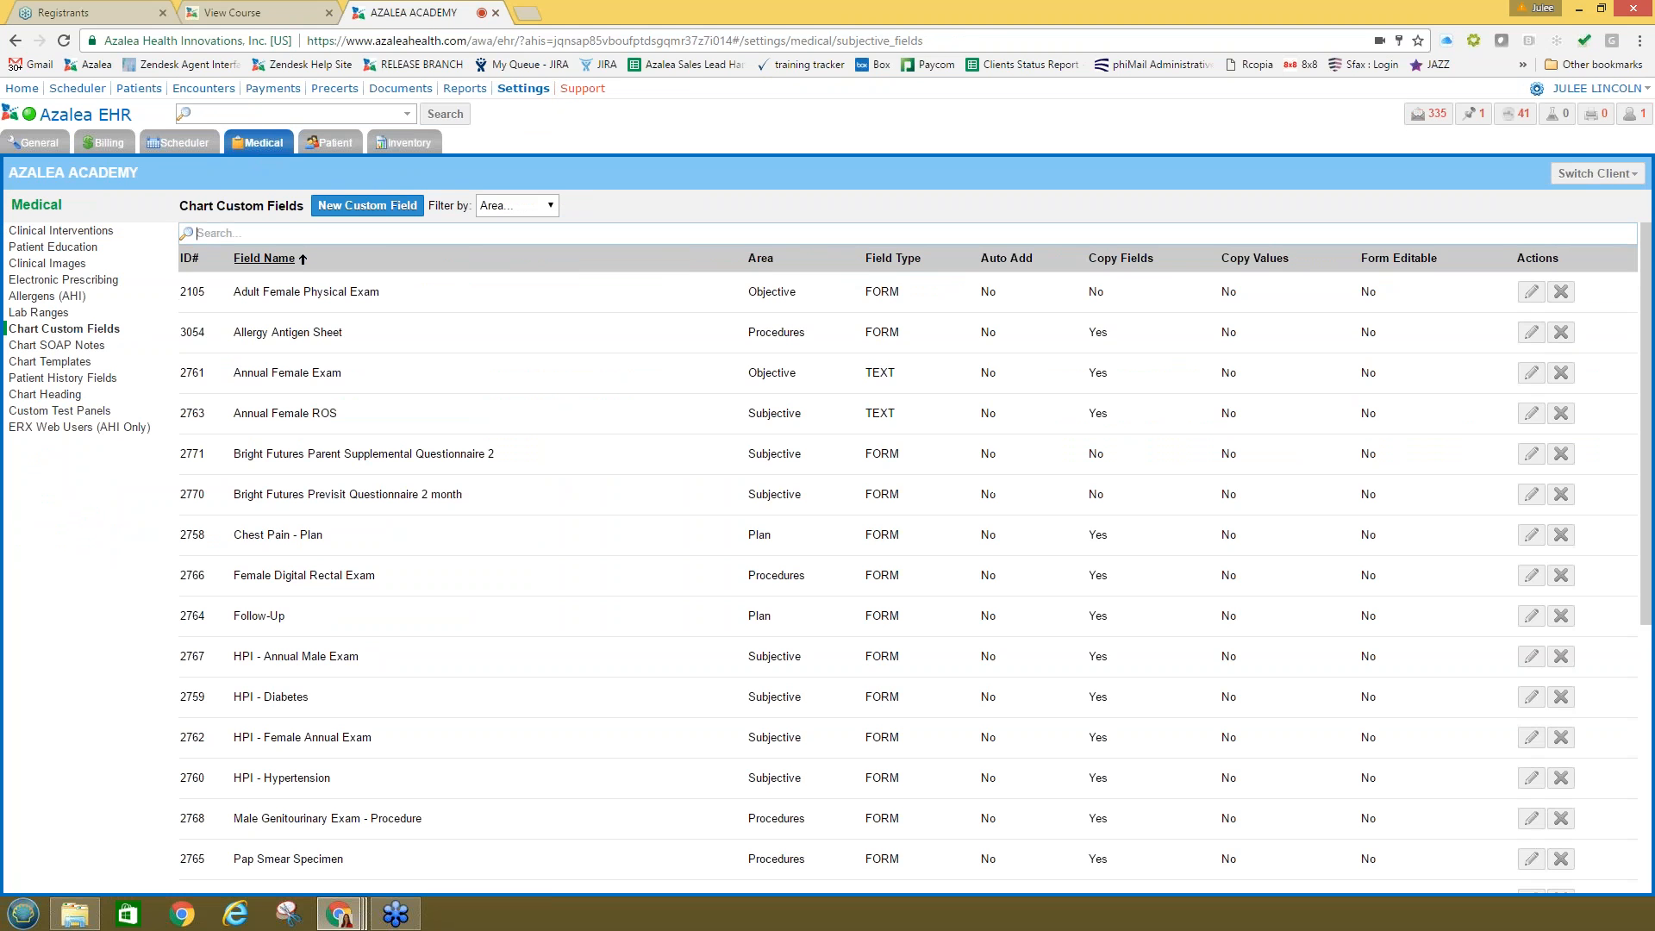
left_click(51, 344)
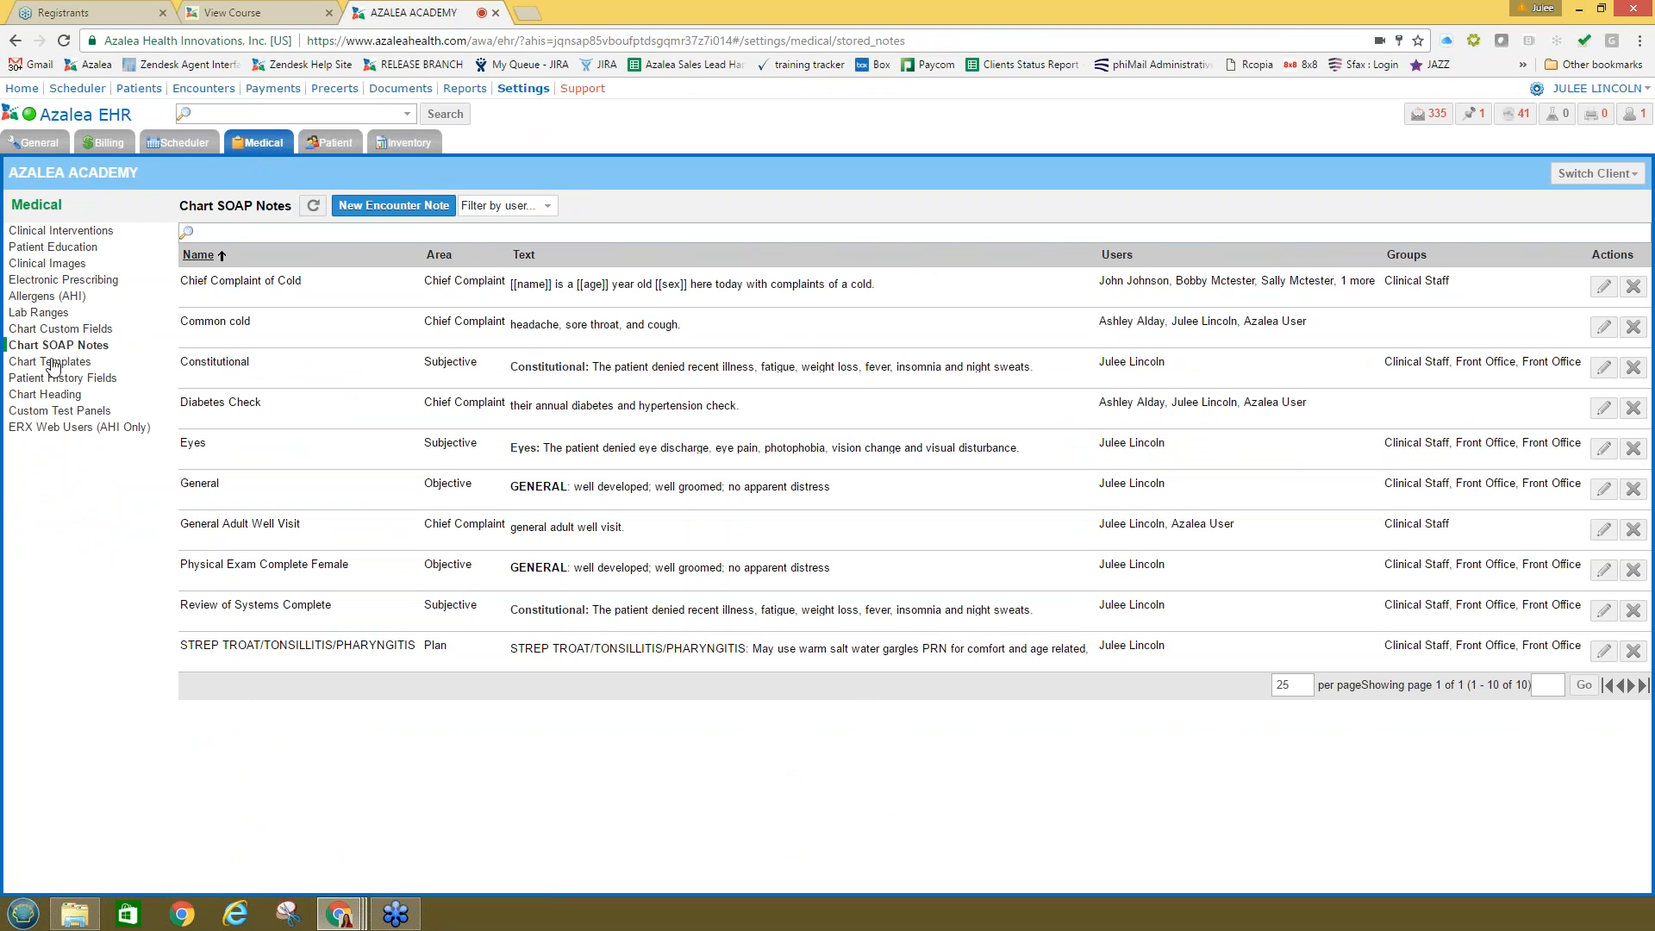
left_click(52, 362)
left_click(78, 330)
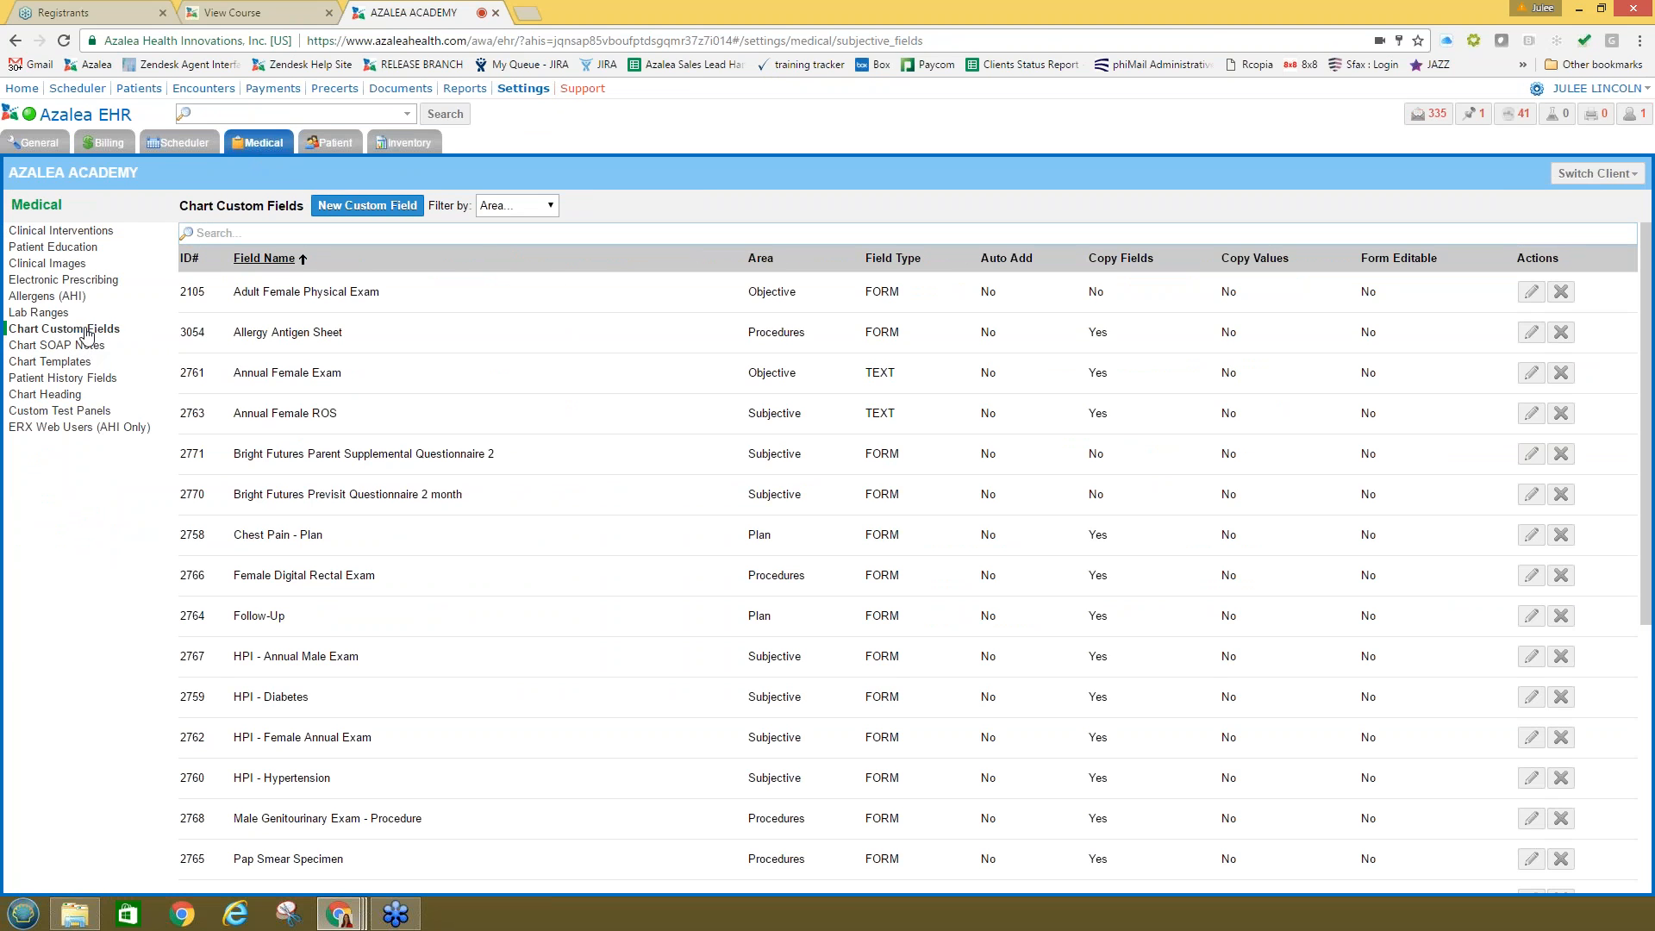
left_click(365, 206)
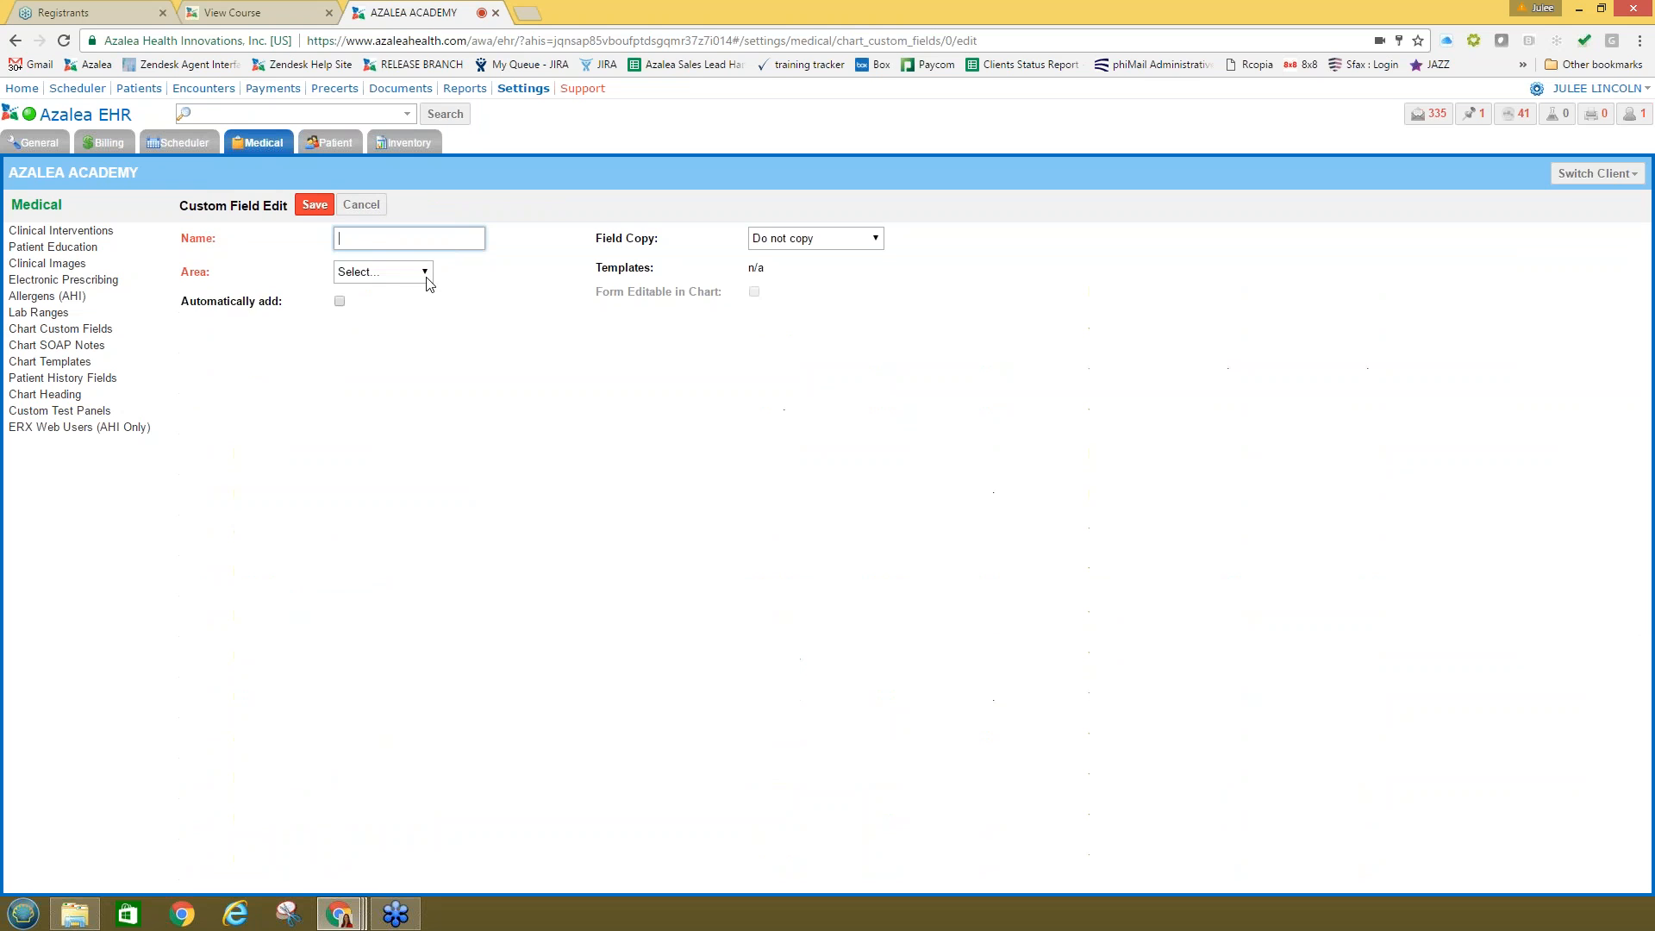
Step: Set the new field's Area to Subjective and name it 'Review of Systems'
left_click(365, 274)
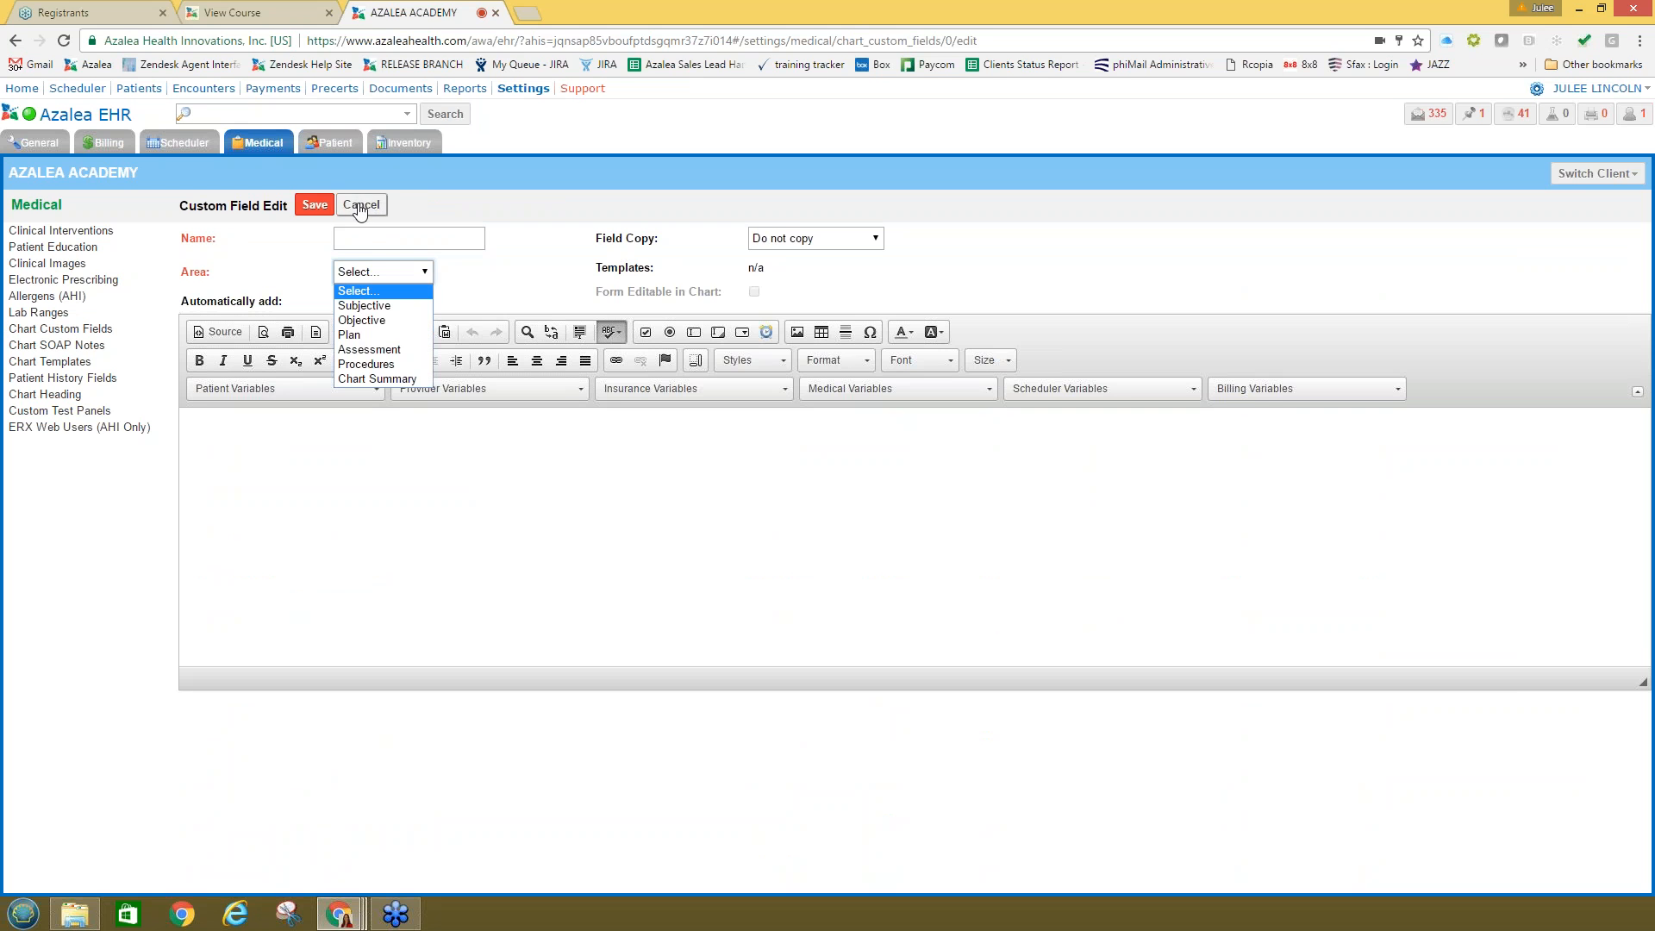
left_click(361, 306)
left_click(387, 240)
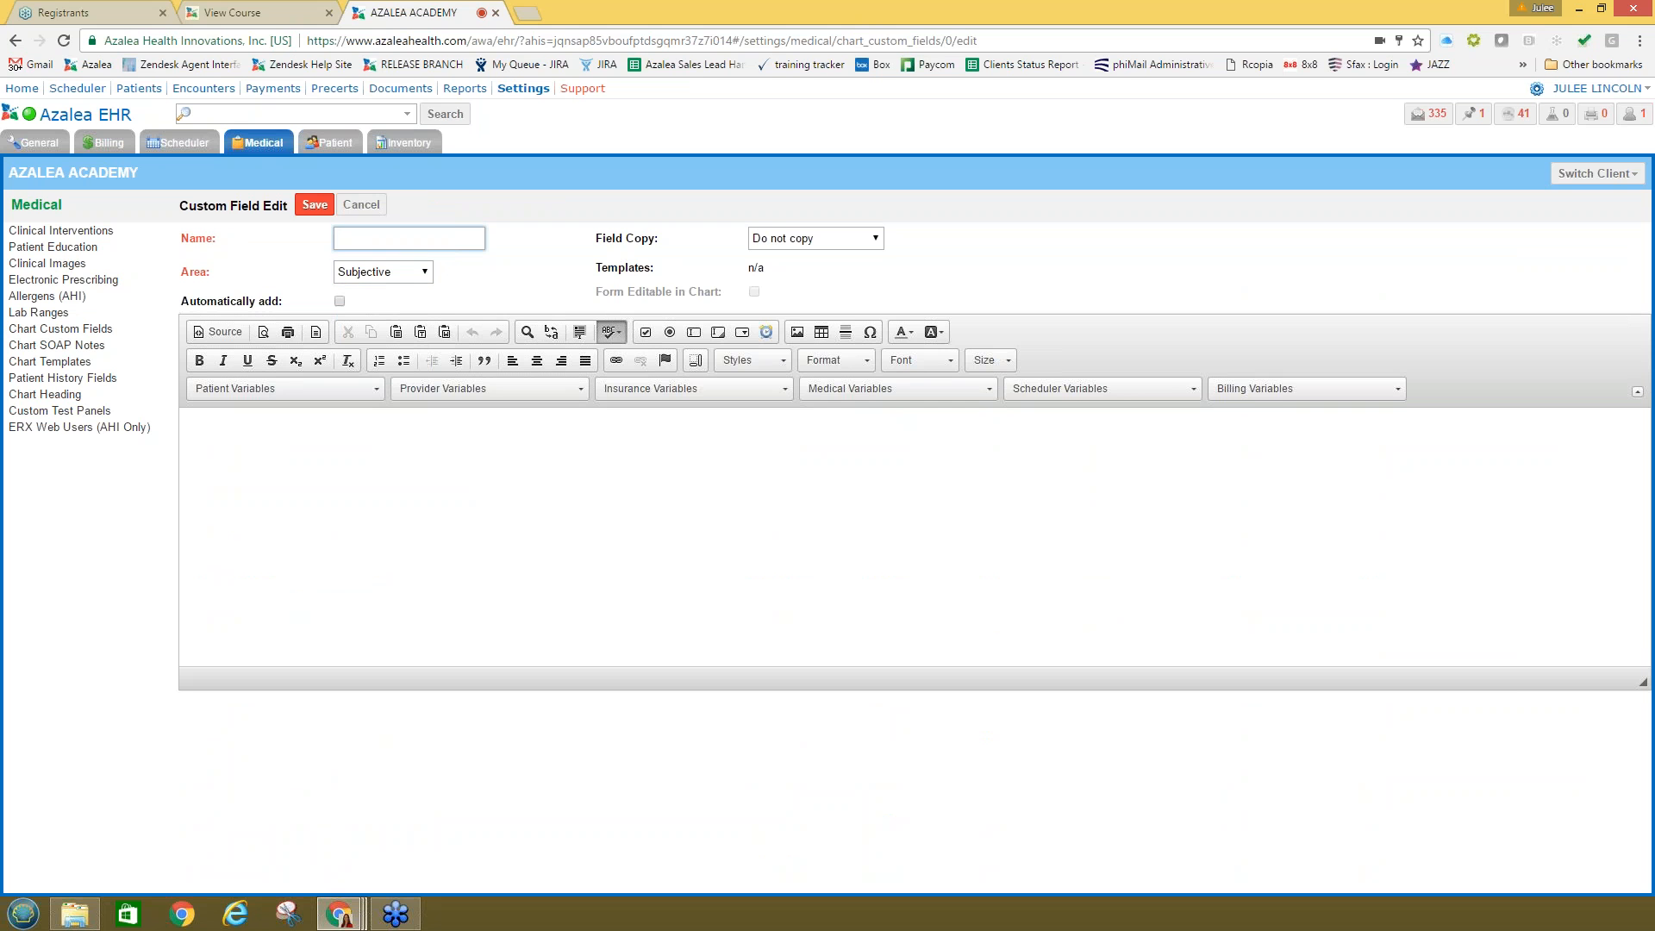
type("Review of Systems")
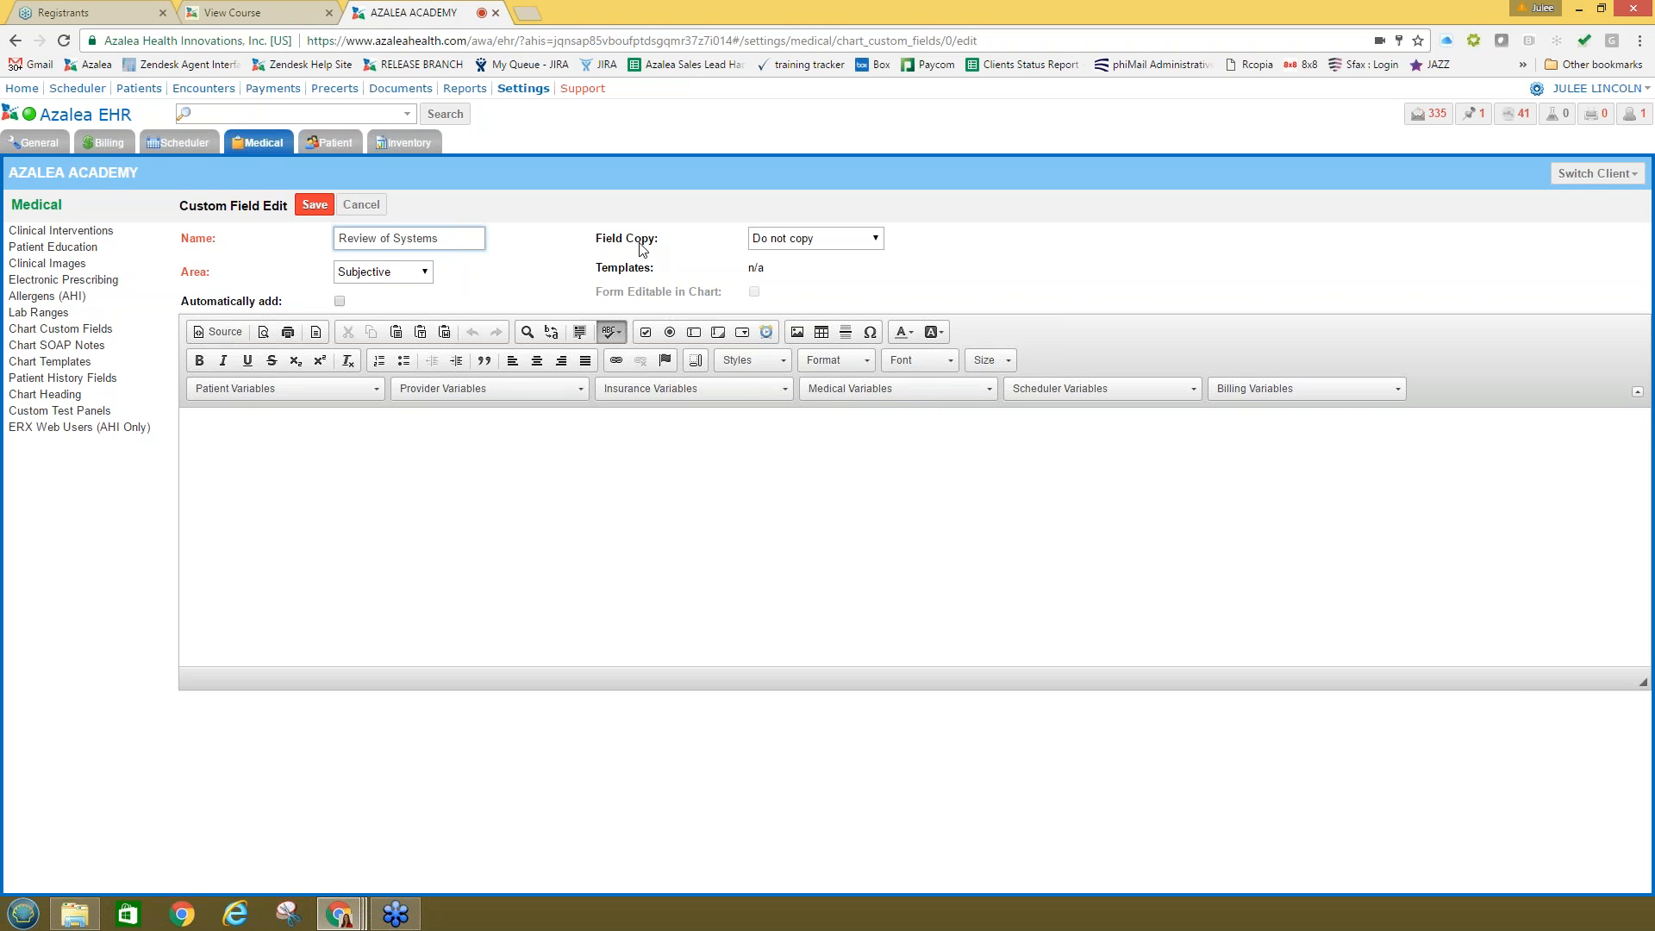
Step: Set the field's Field Copy option to Copy Values
left_click(774, 247)
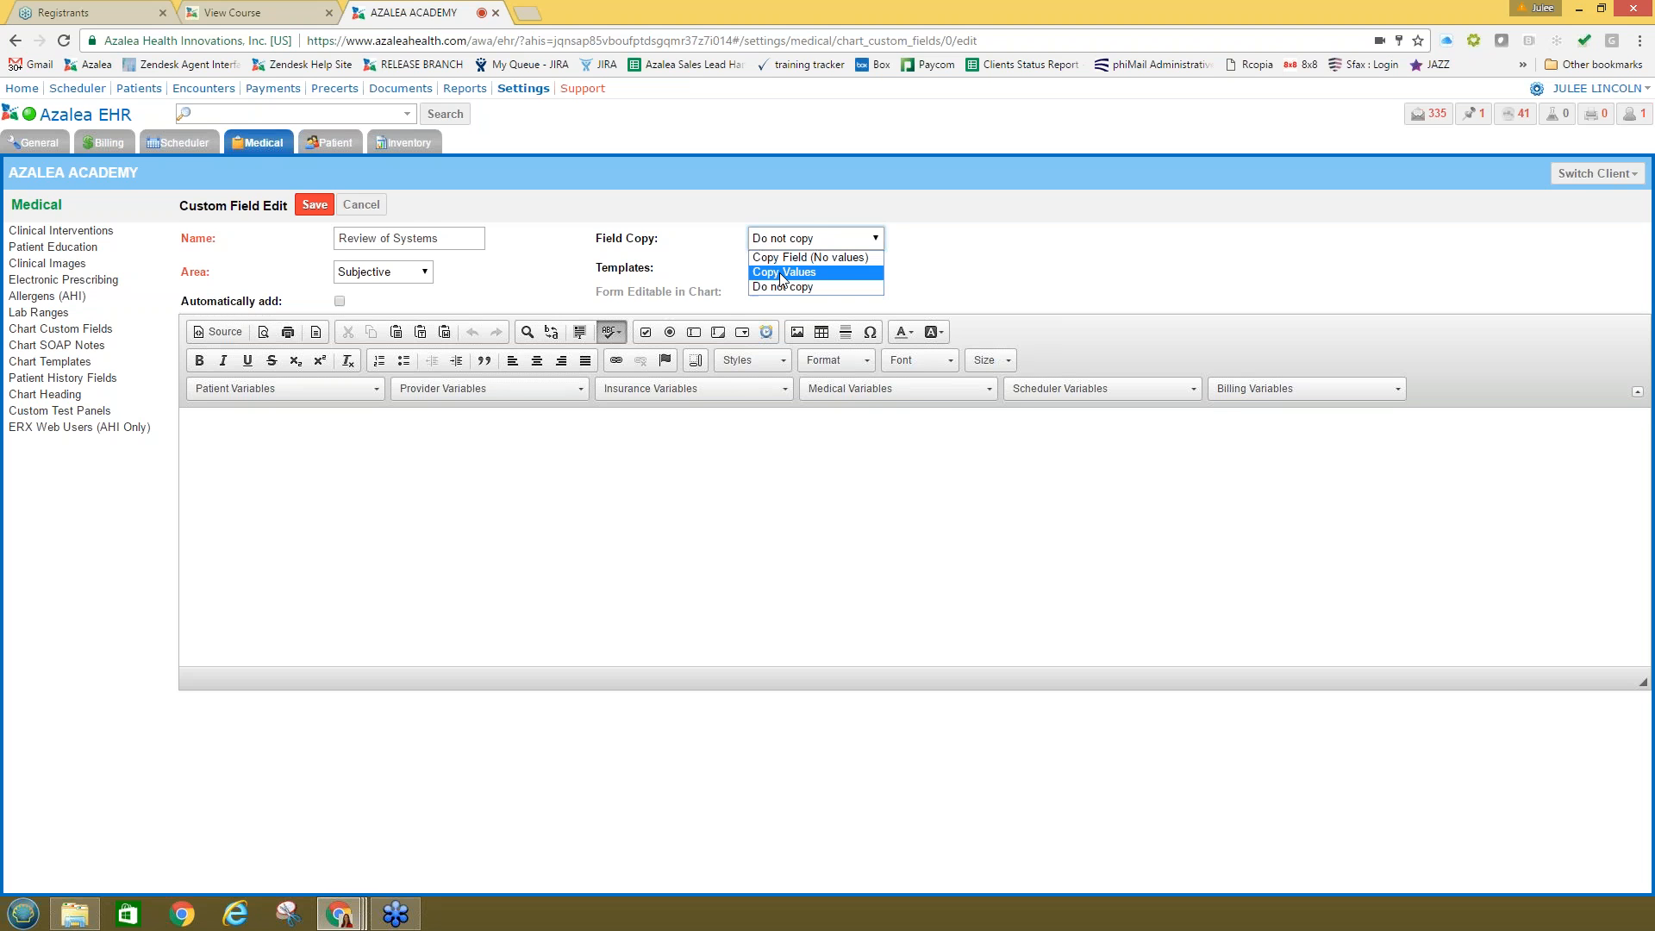
left_click(483, 443)
left_click(477, 445)
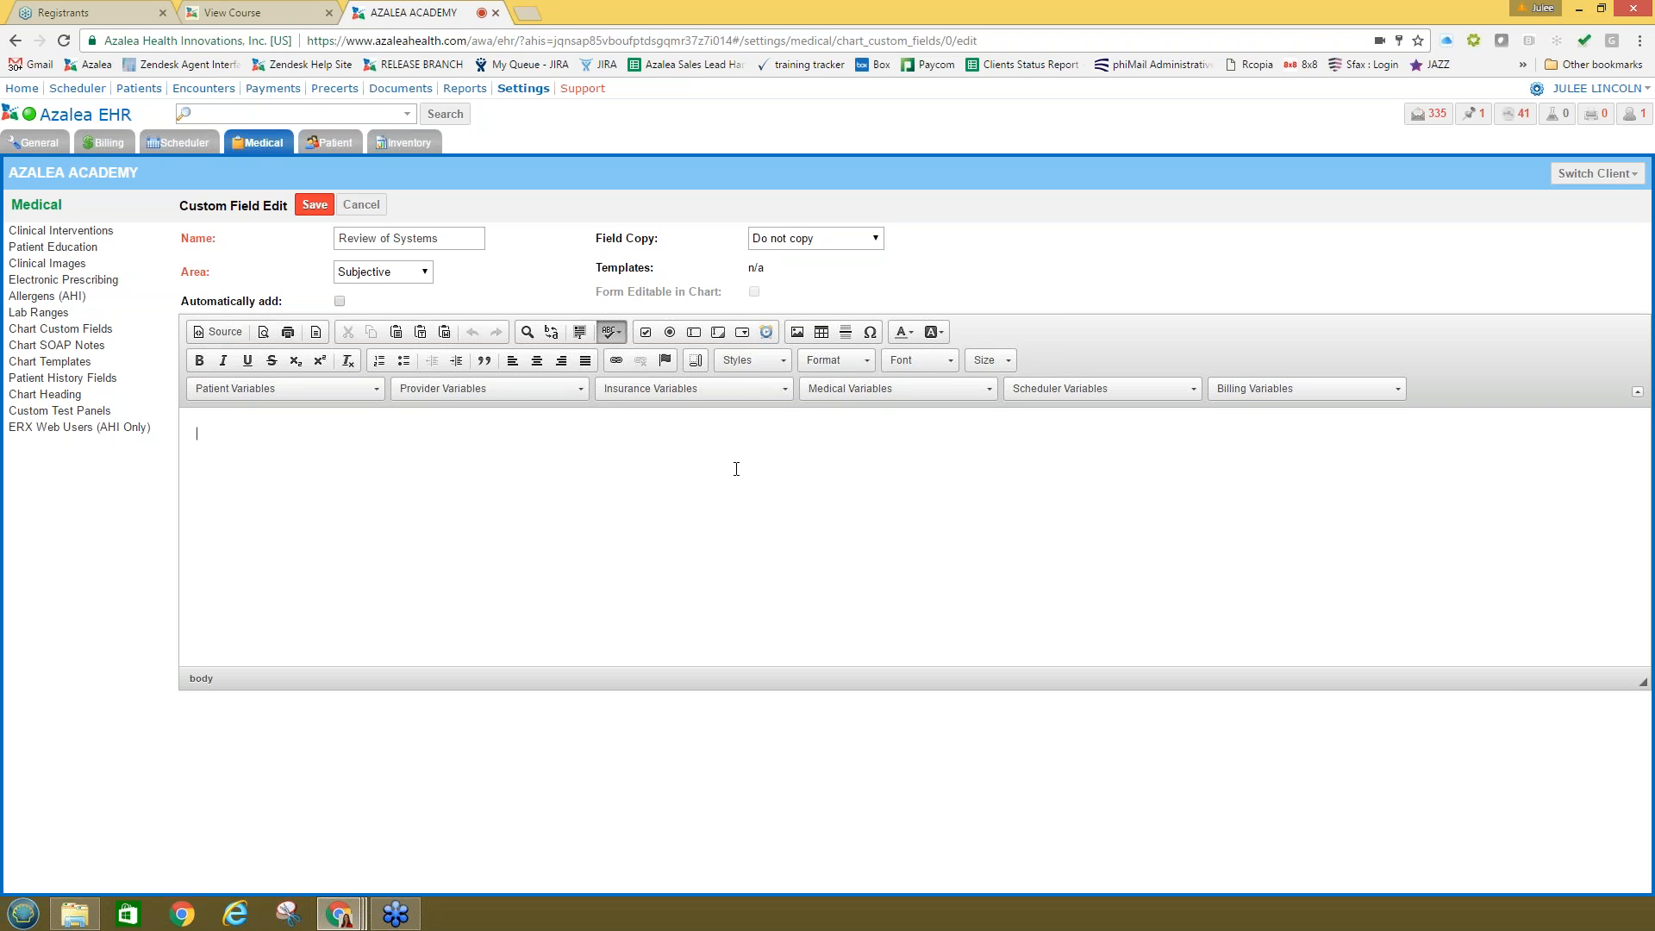
left_click(796, 243)
left_click(783, 272)
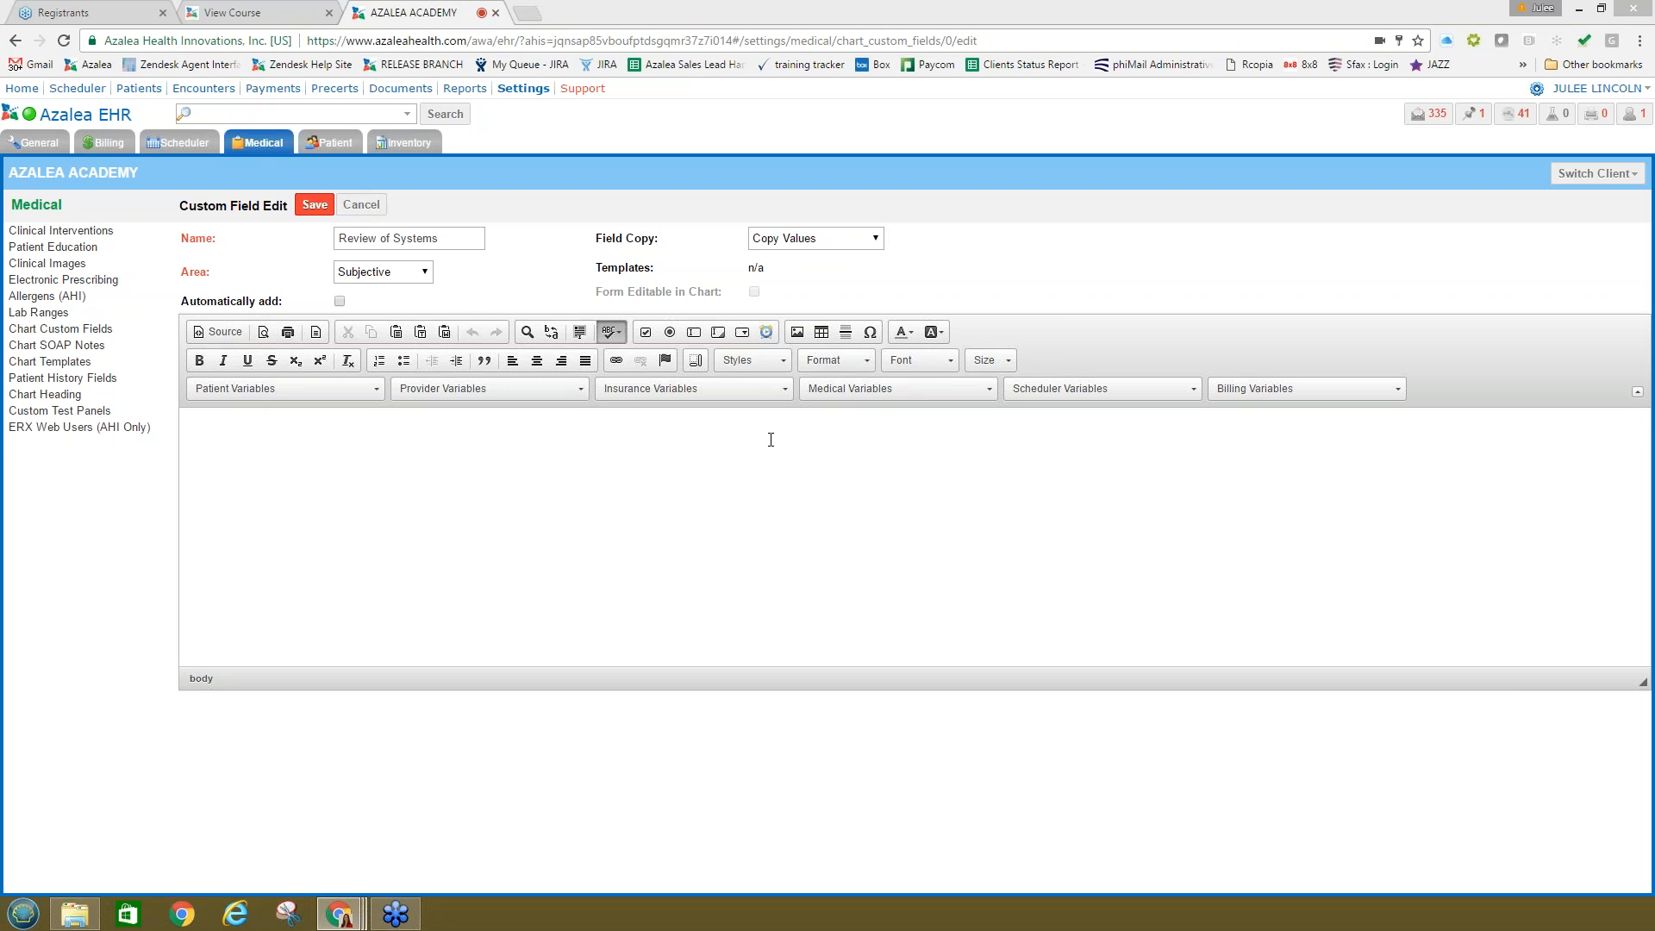
left_click(375, 274)
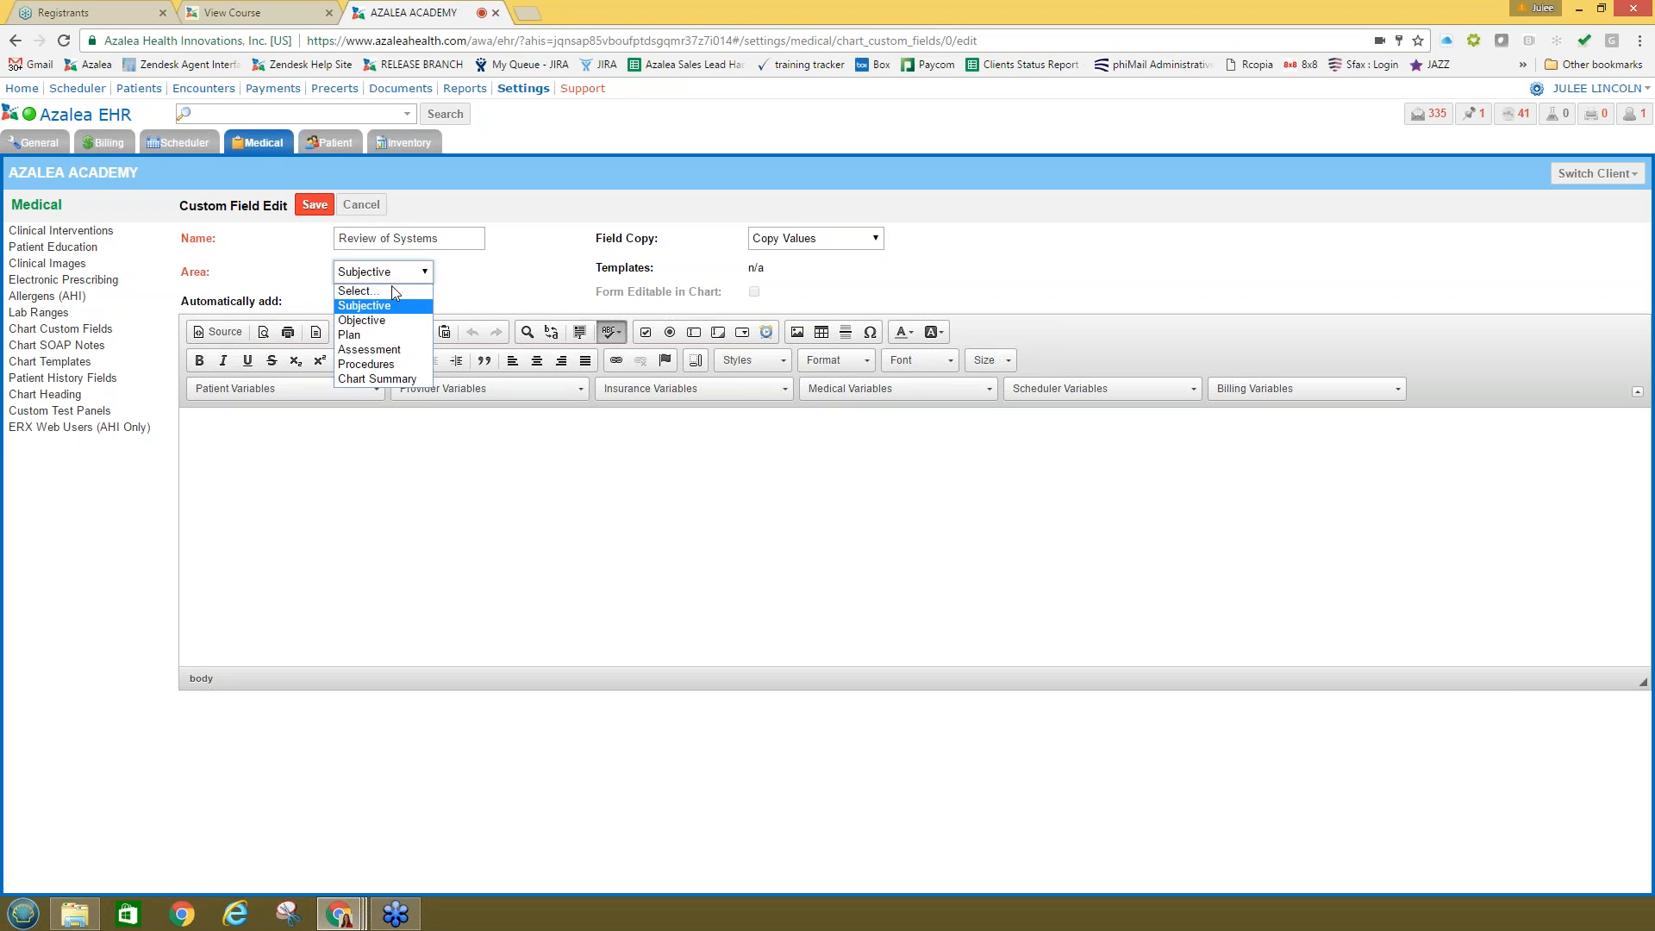
left_click(509, 297)
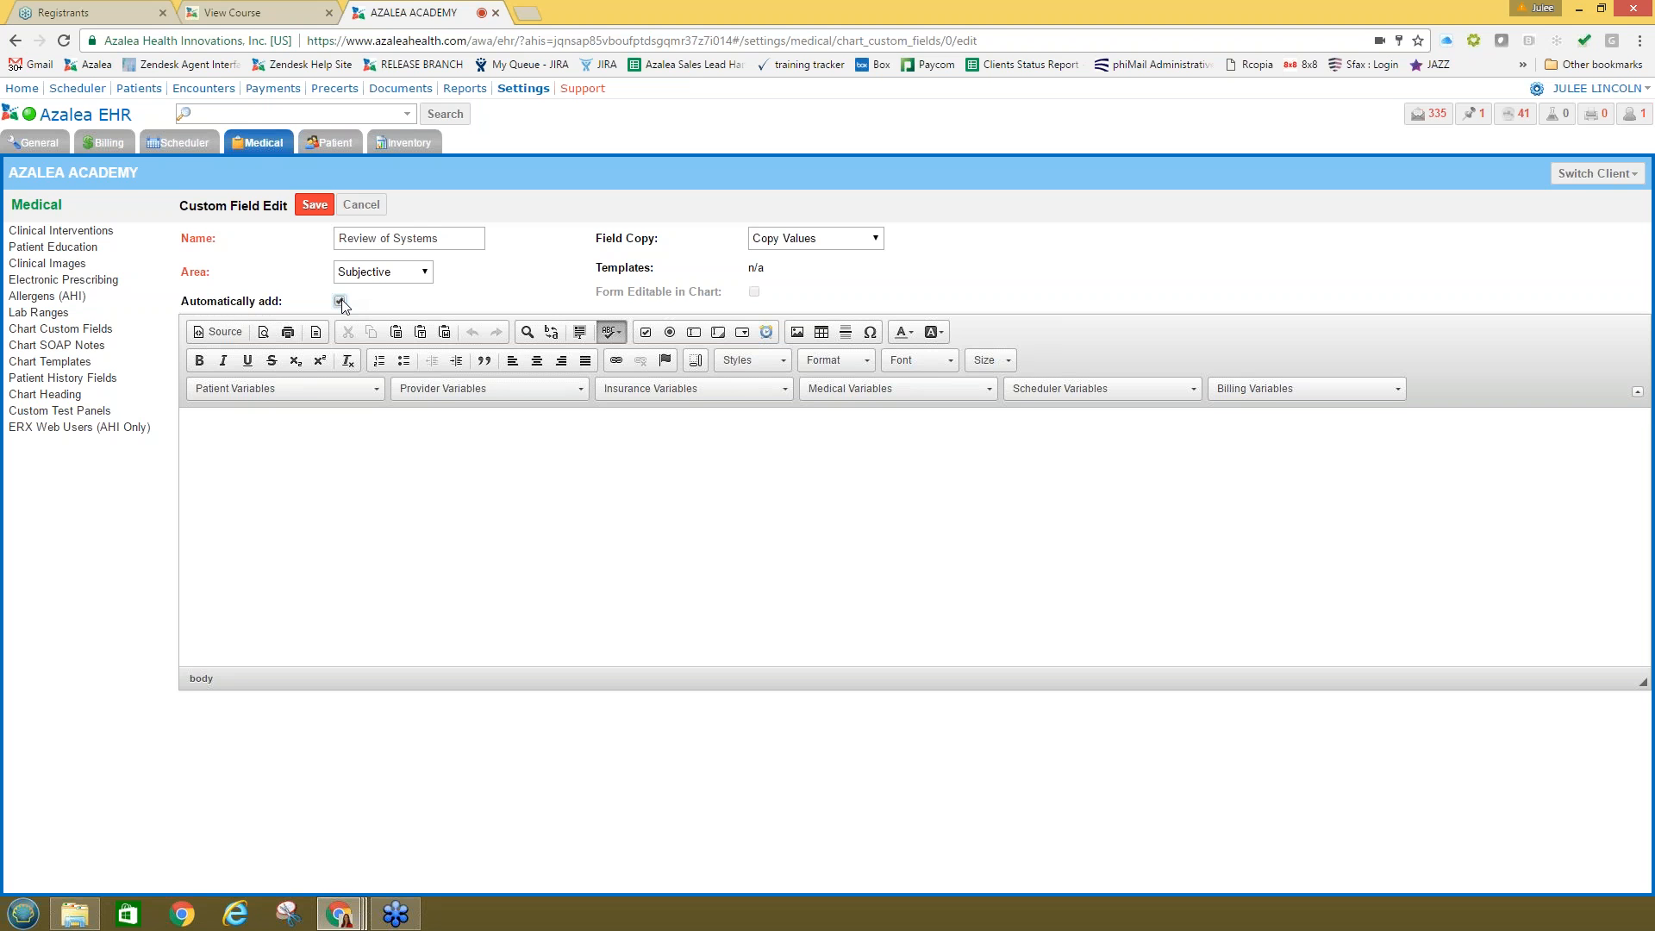
left_click(340, 301)
left_click(364, 457)
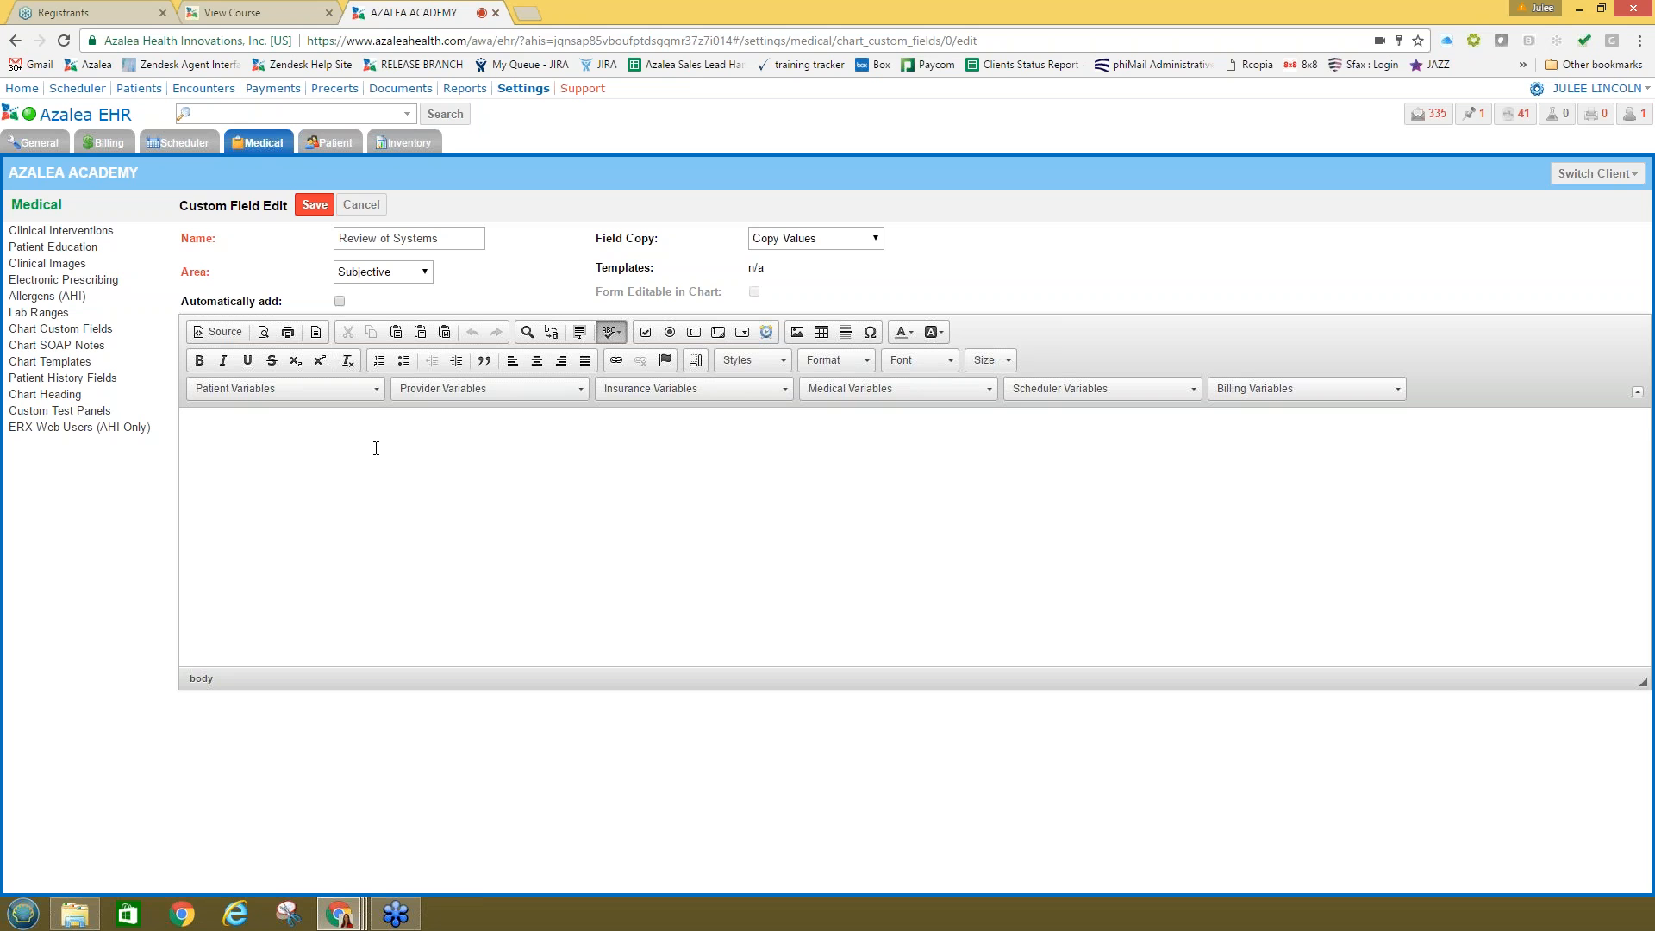
Step: Insert a checkbox labelled 'Postive' into the form body
left_click(646, 339)
left_click(888, 564)
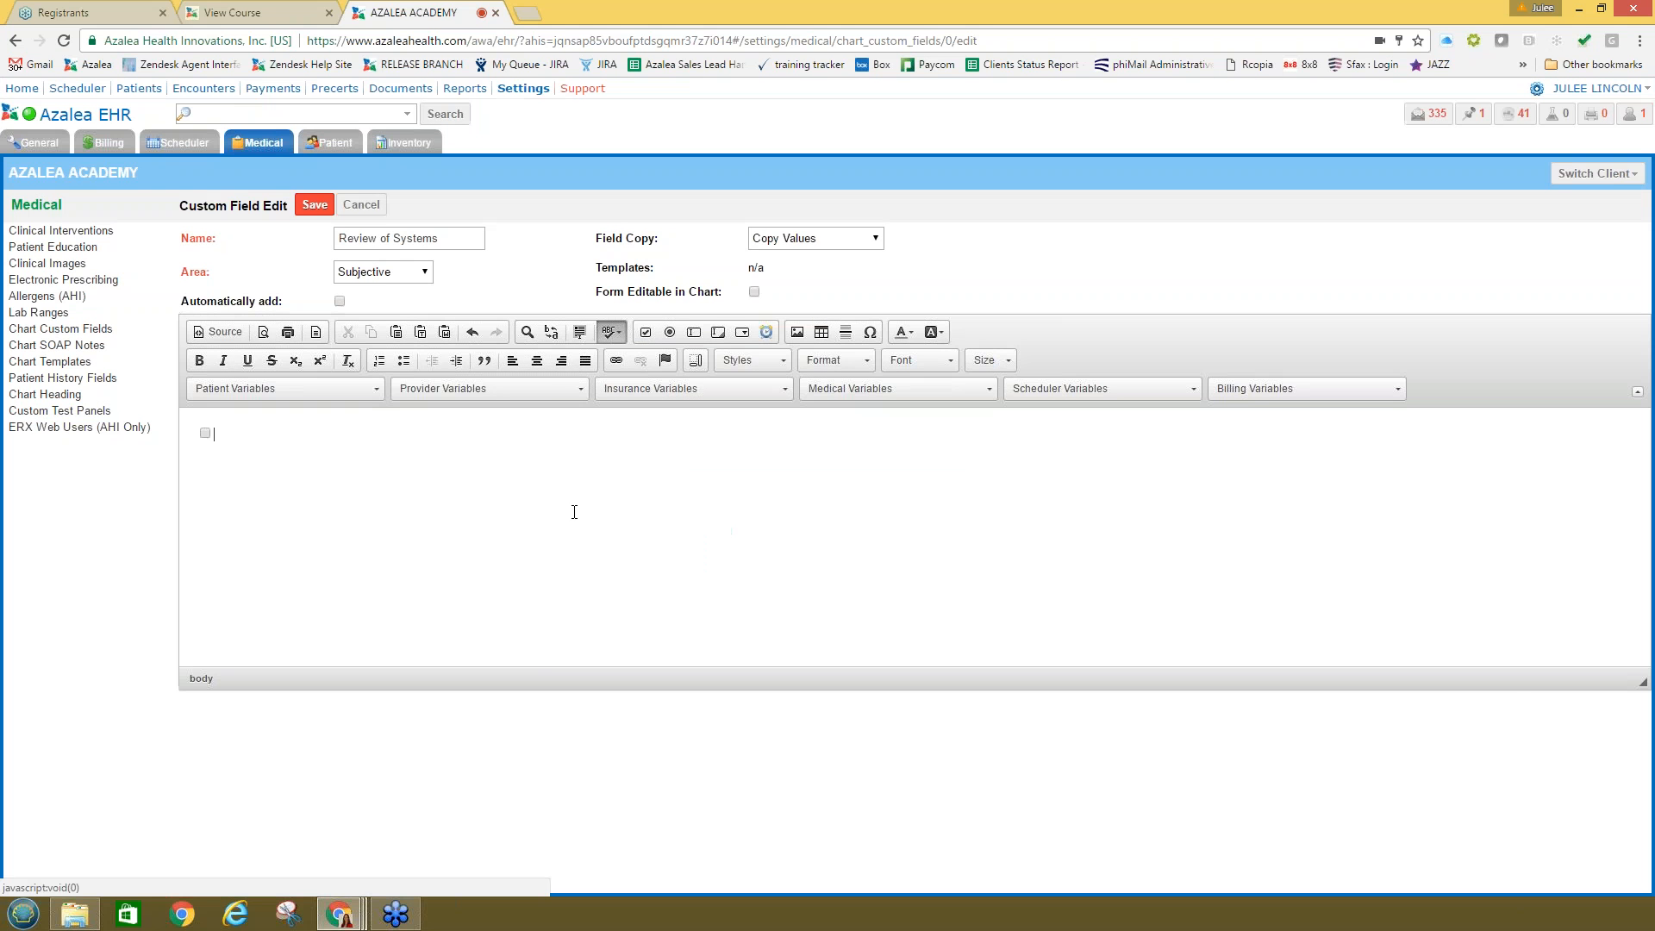
type("Postview")
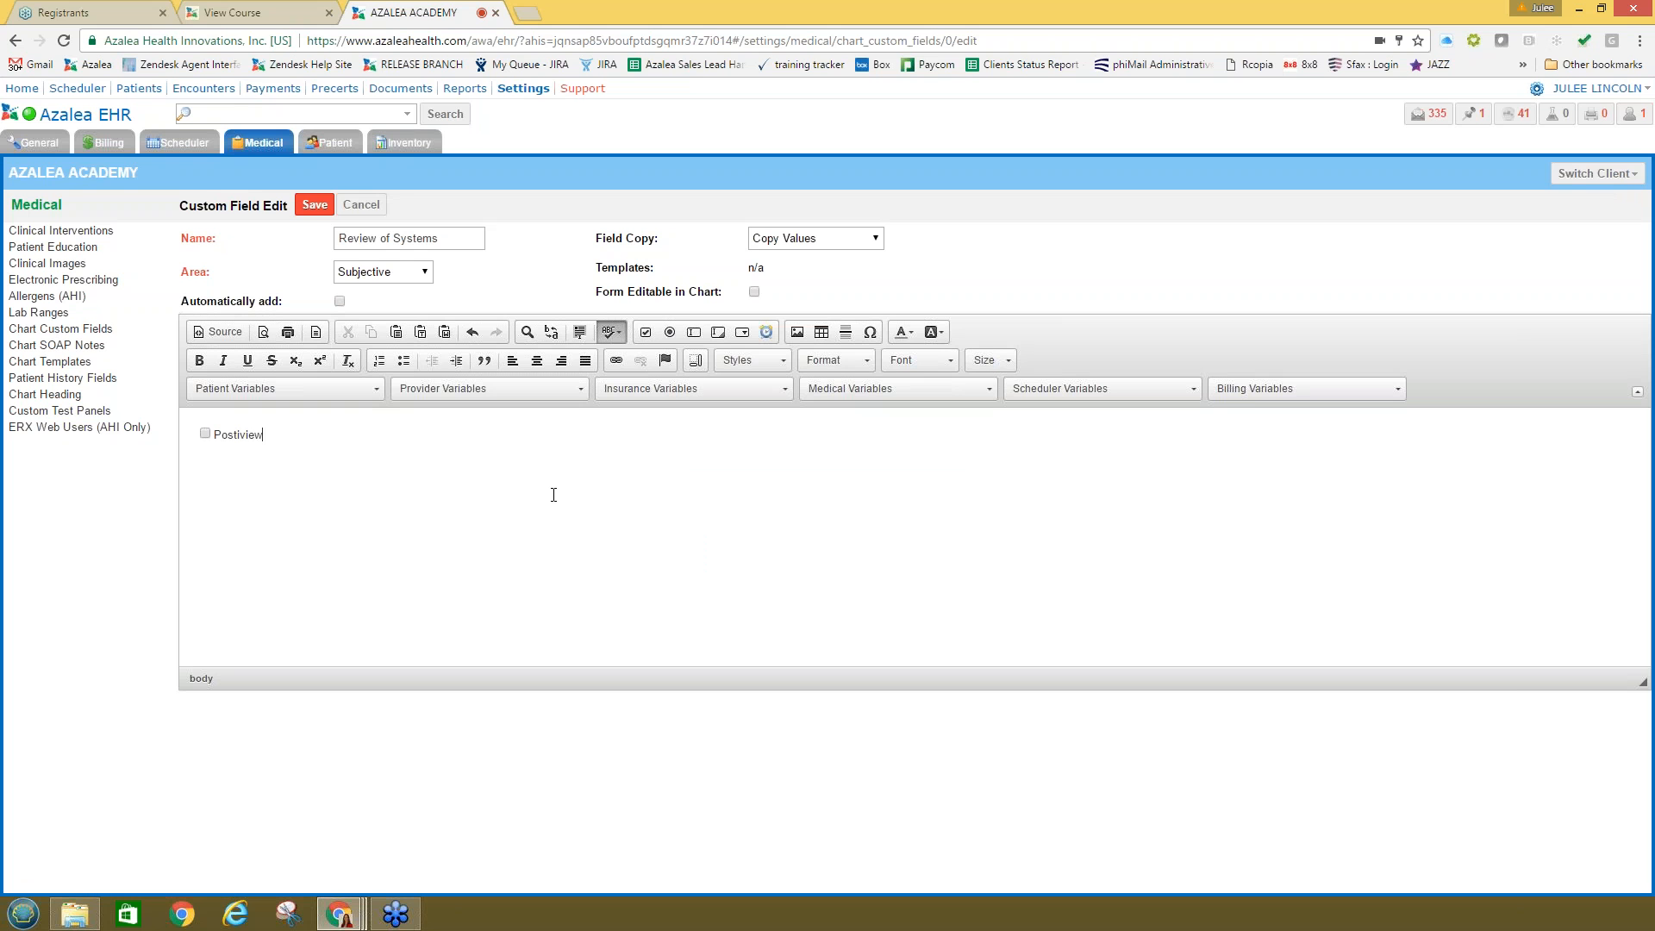
key("BackSpace")
key("BackSpace")
Step: Add a radio button labelled 'Negative', followed by a new text field
left_click(669, 331)
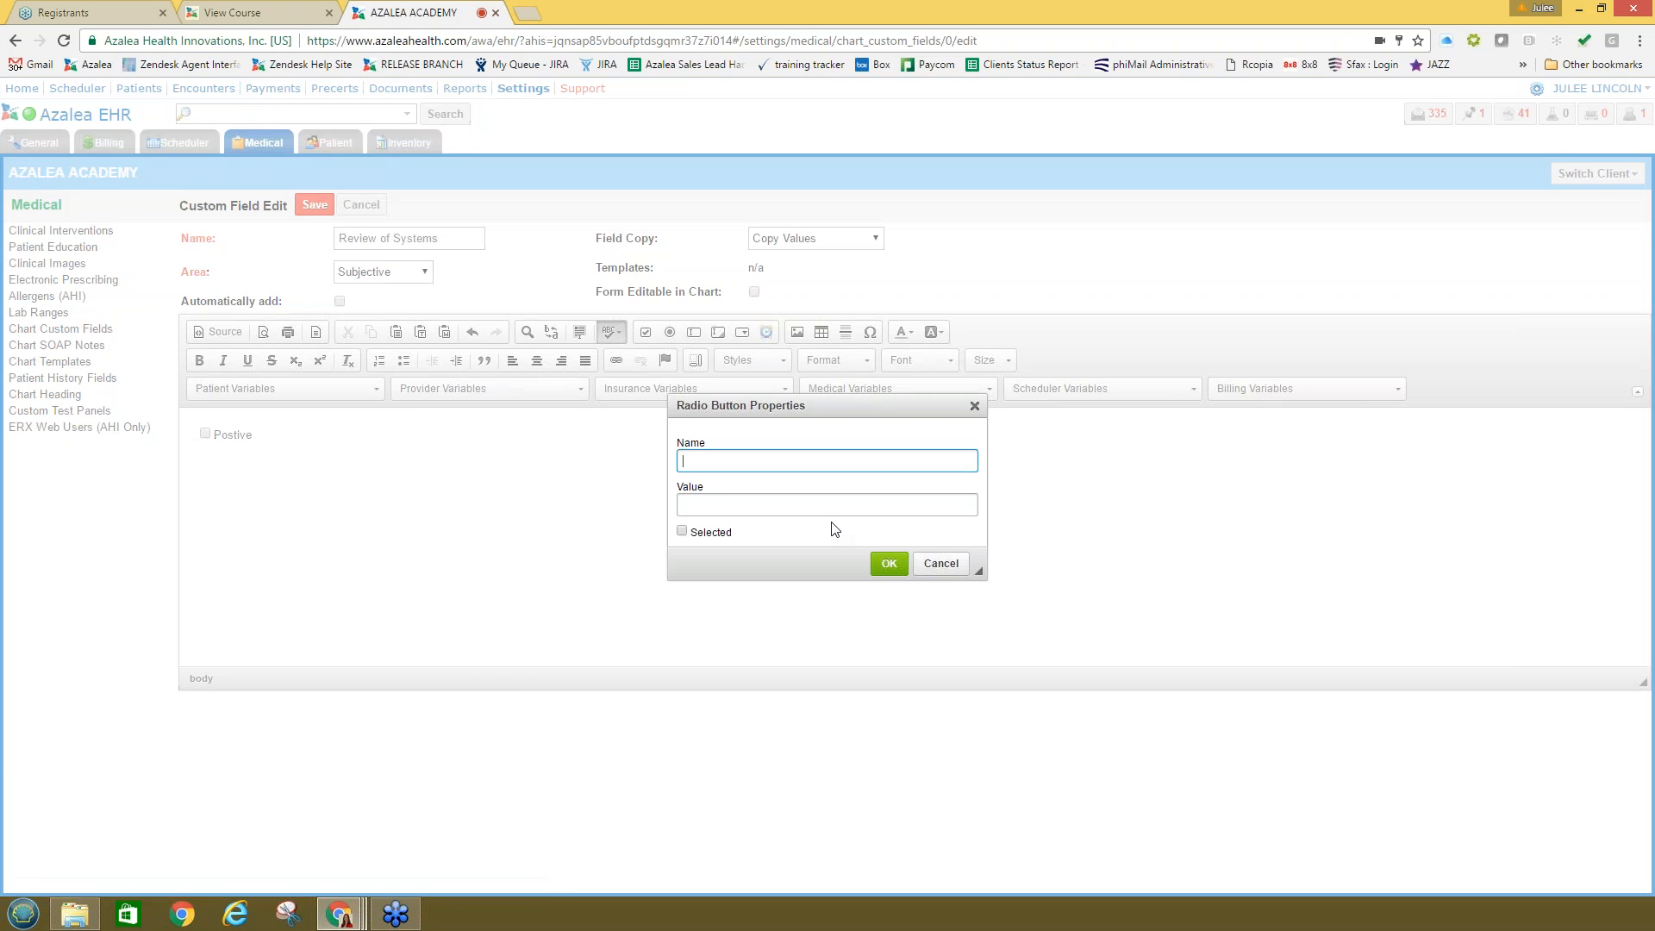
left_click(887, 563)
type("Neg")
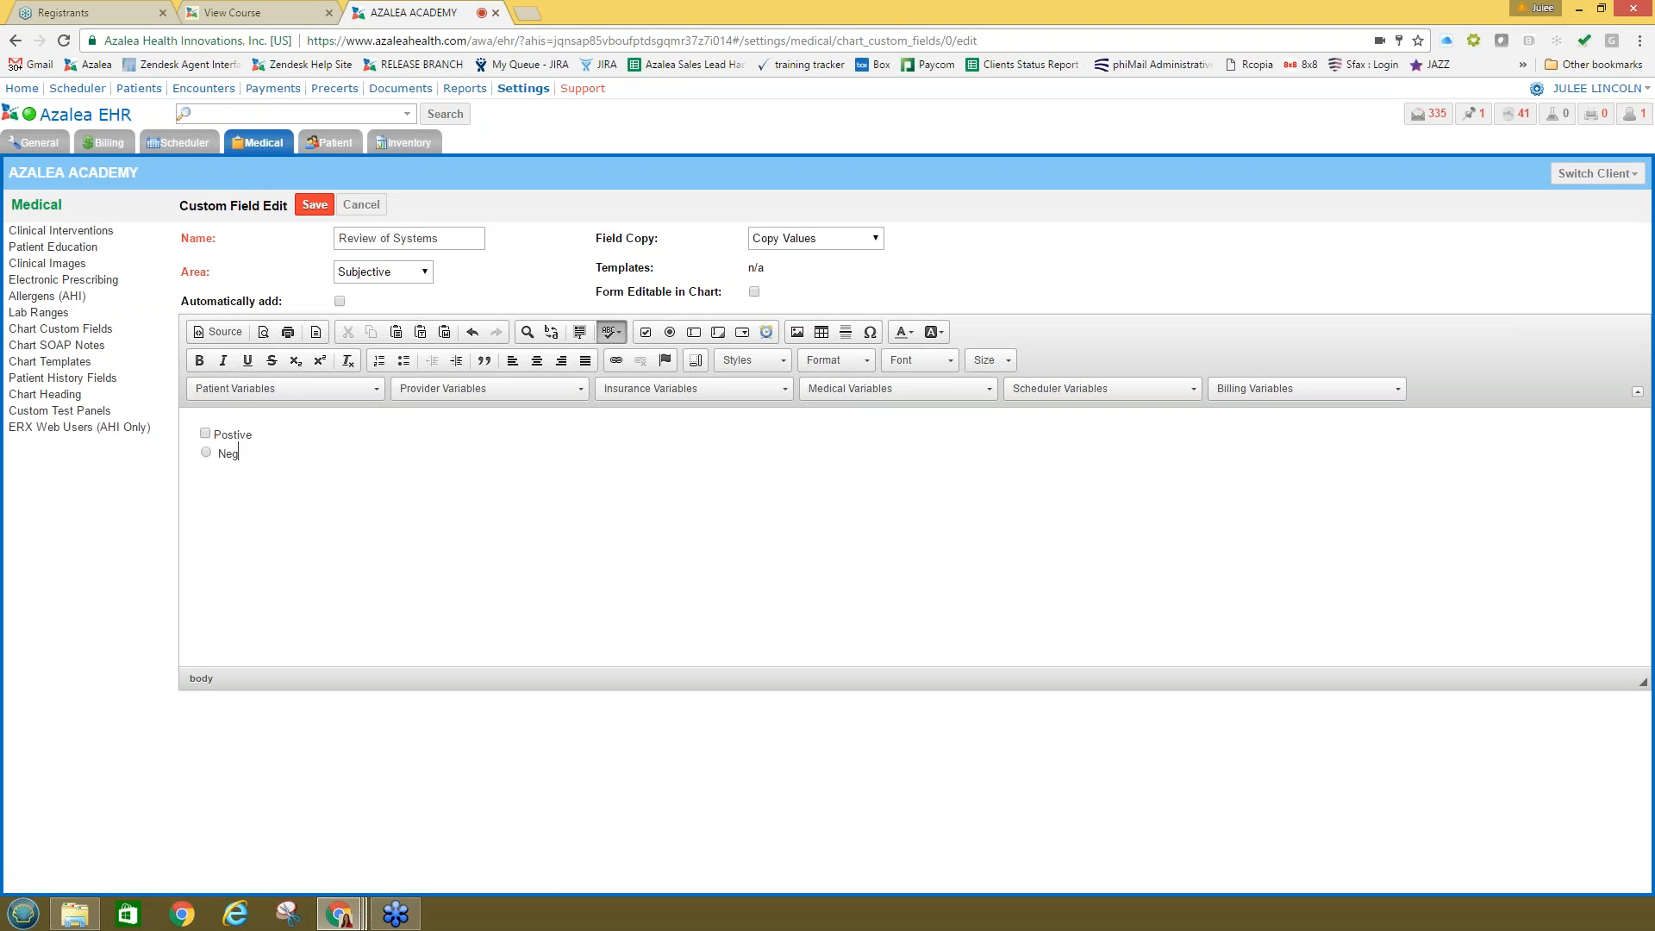
type("ative")
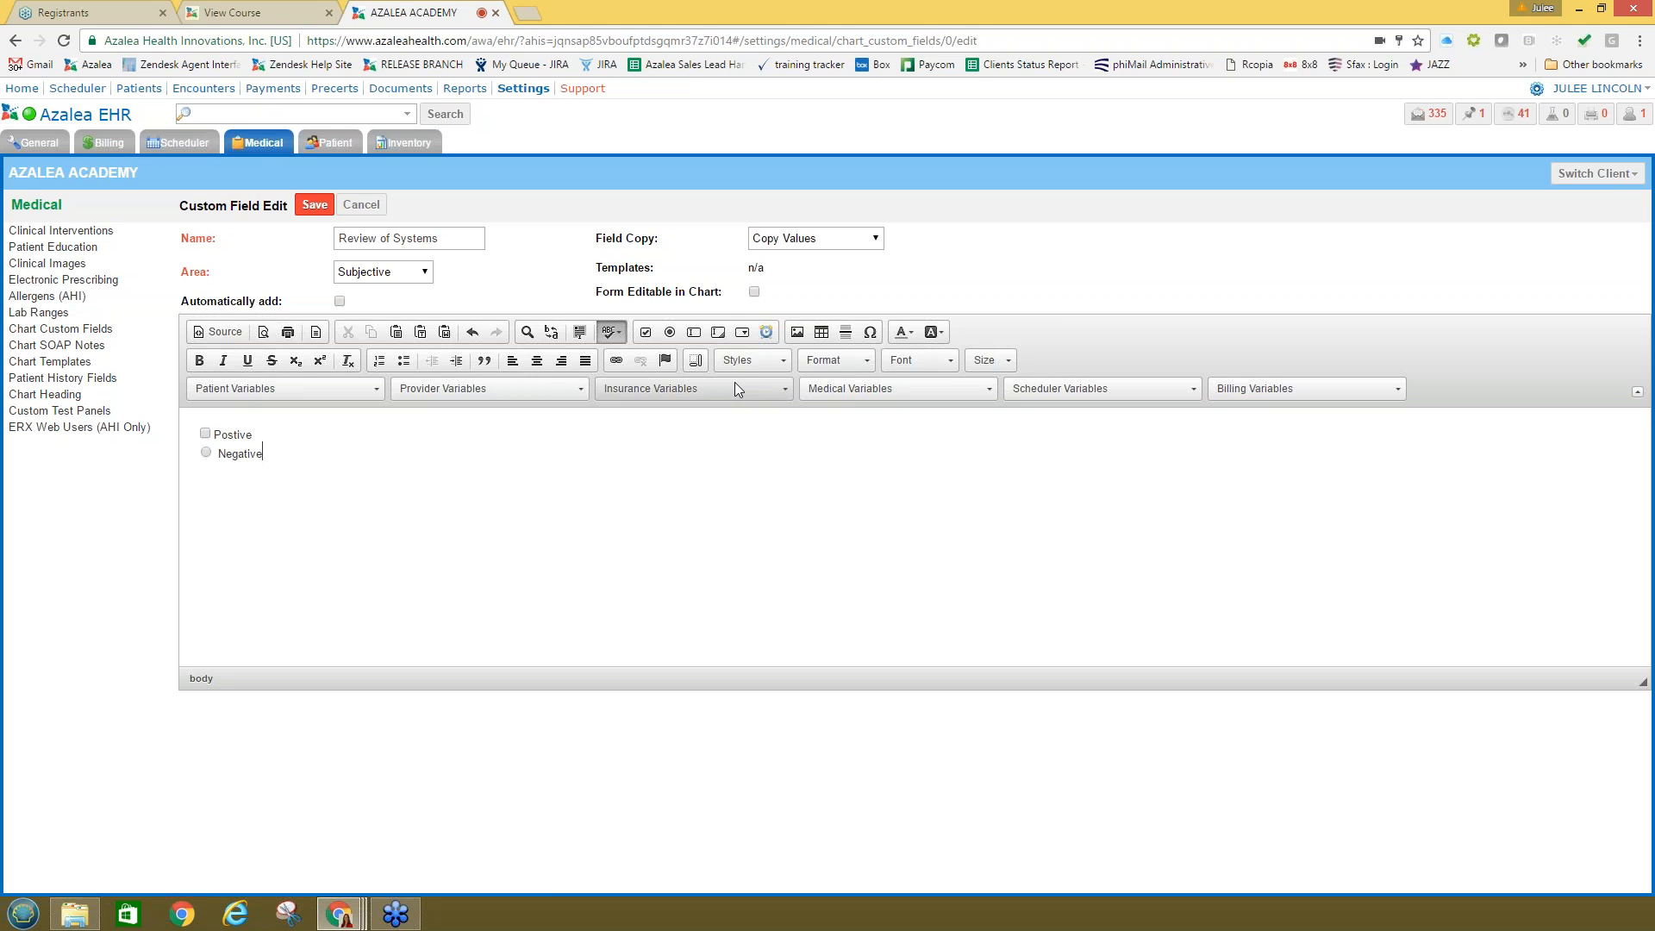
left_click(693, 332)
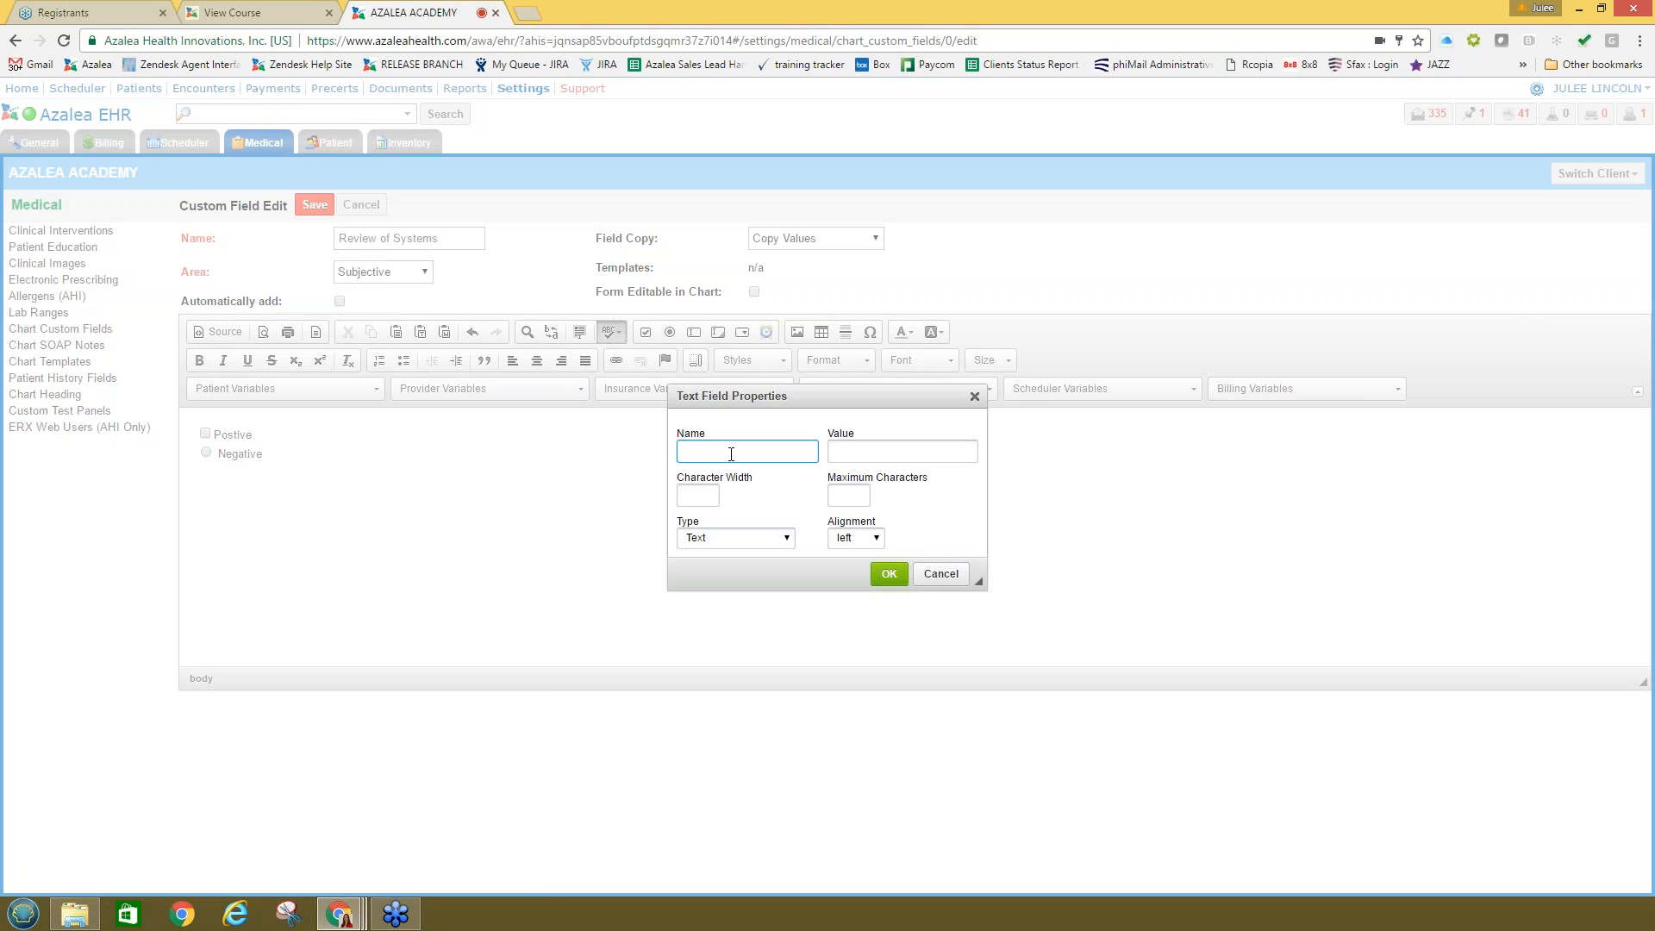
Step: Place the text box after Negative and turn on Form Editable in Chart
left_click(888, 574)
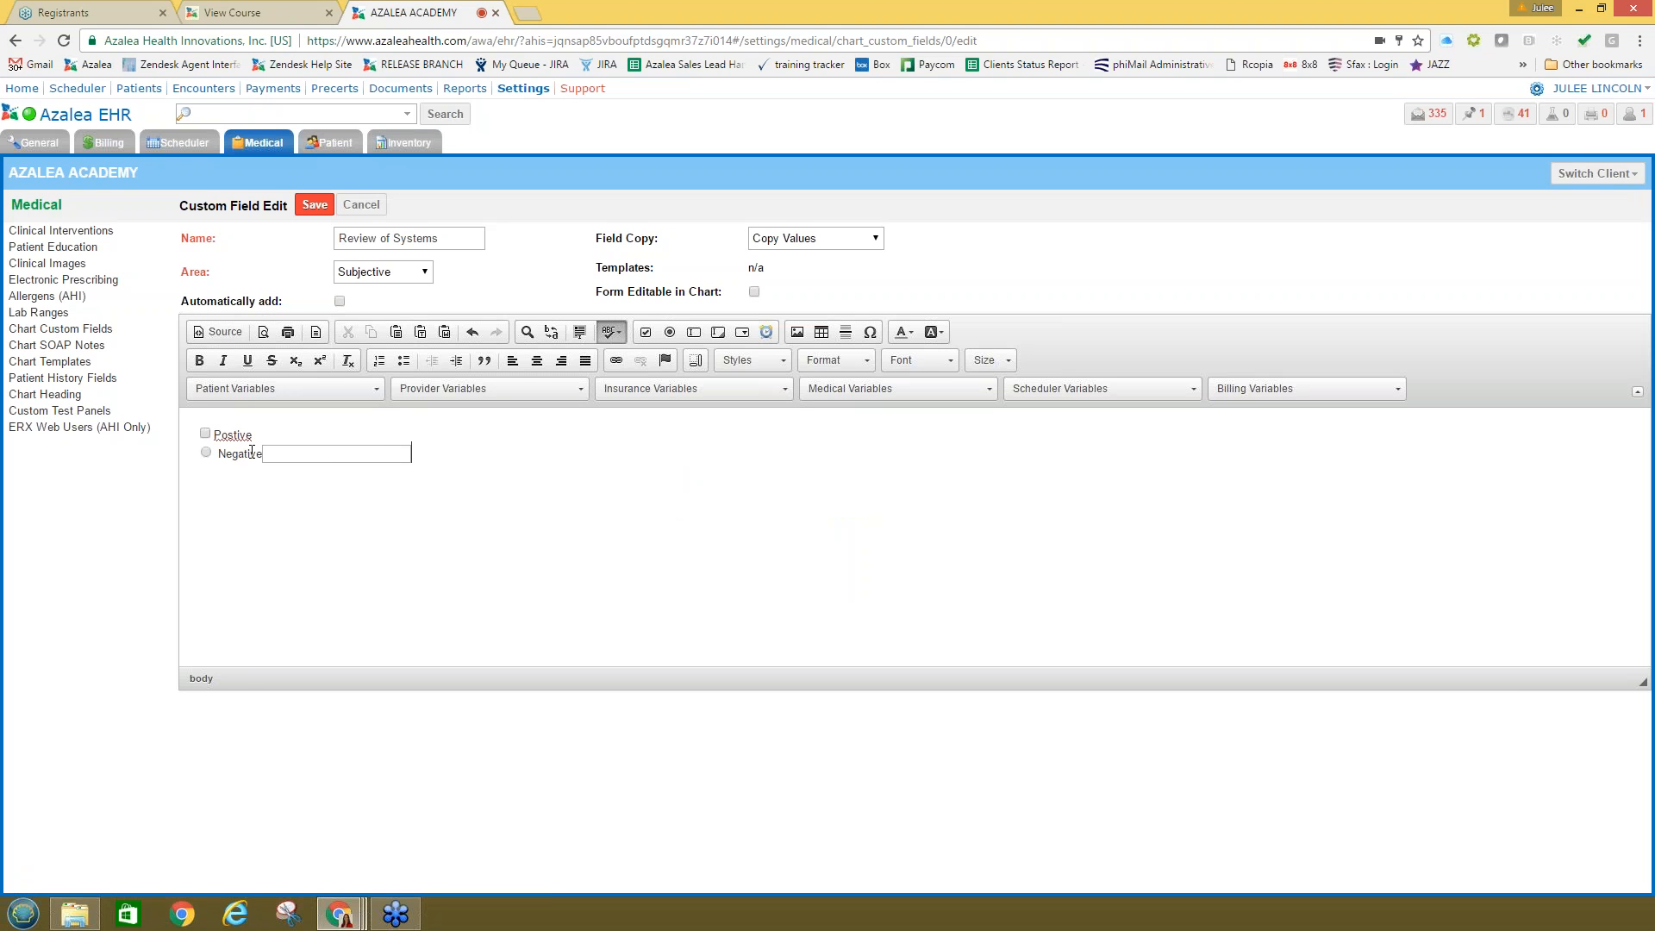
left_click(291, 456)
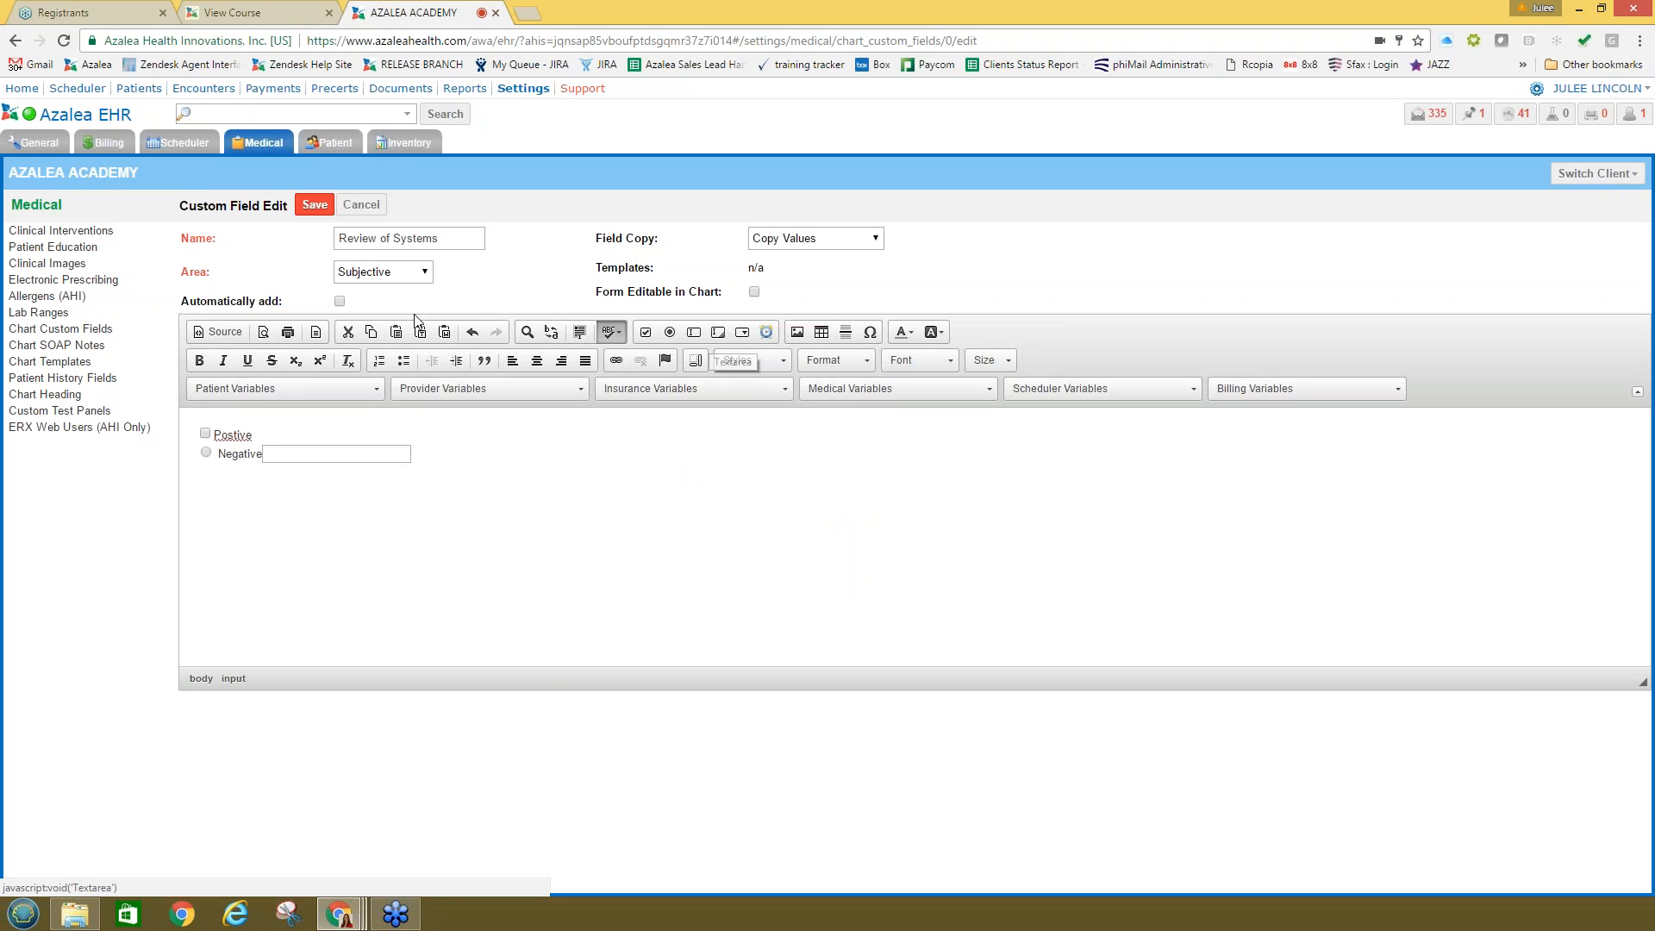
left_click(754, 293)
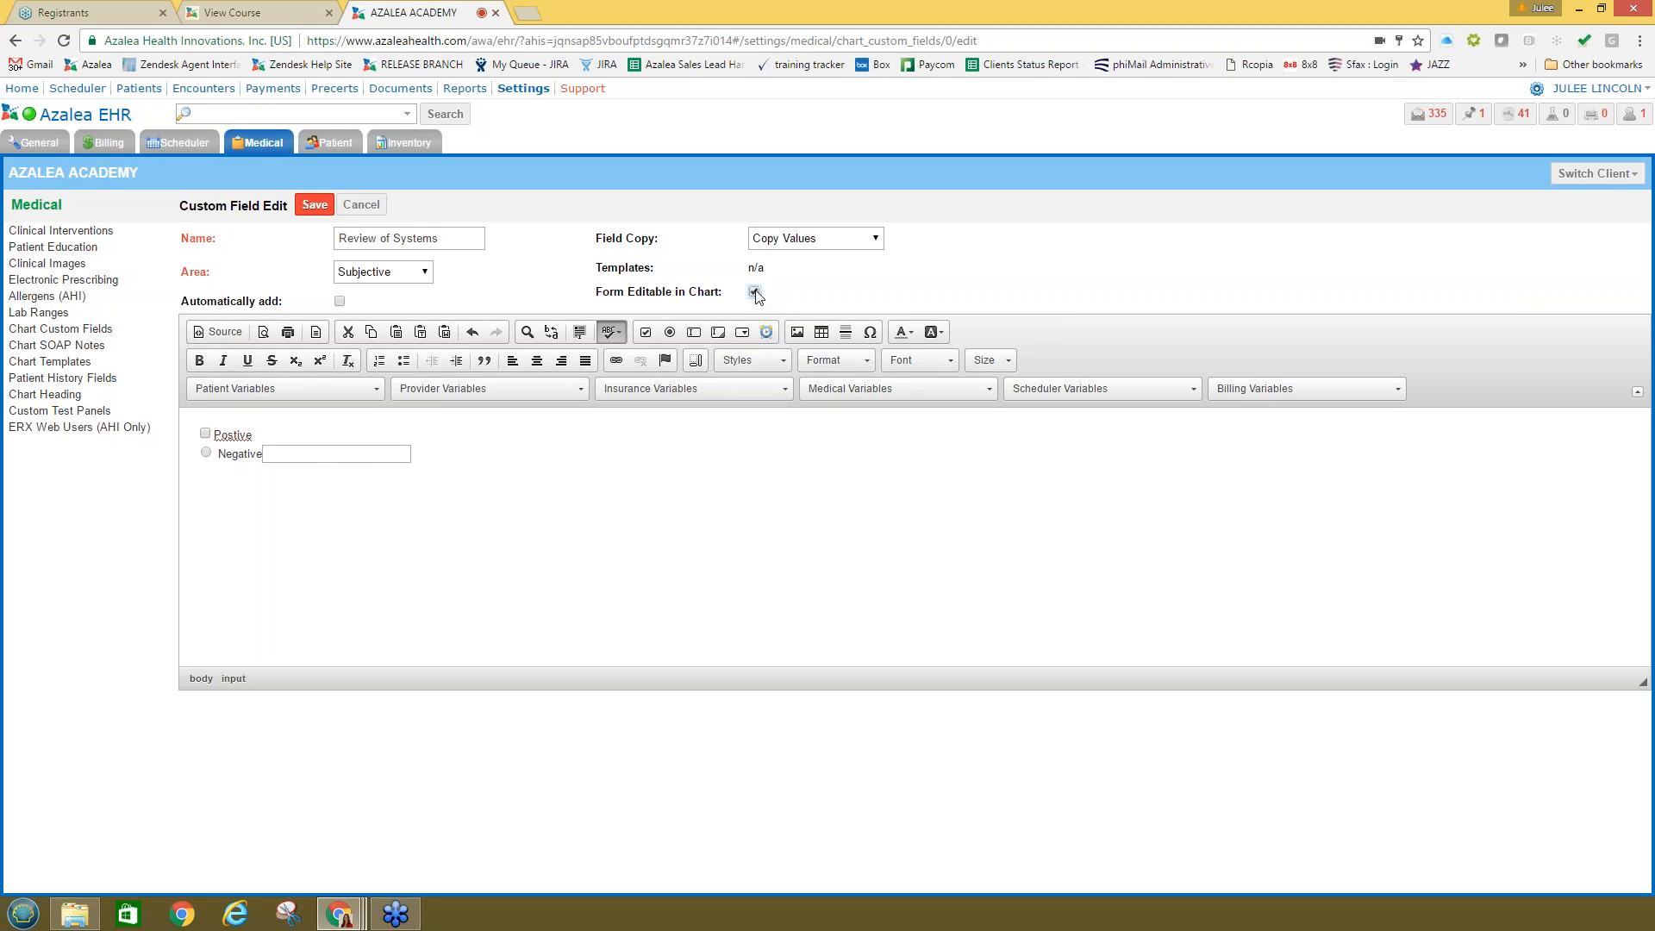
left_click(264, 454)
Step: Insert a dropdown below Negative with the options Yes and No
left_click(741, 337)
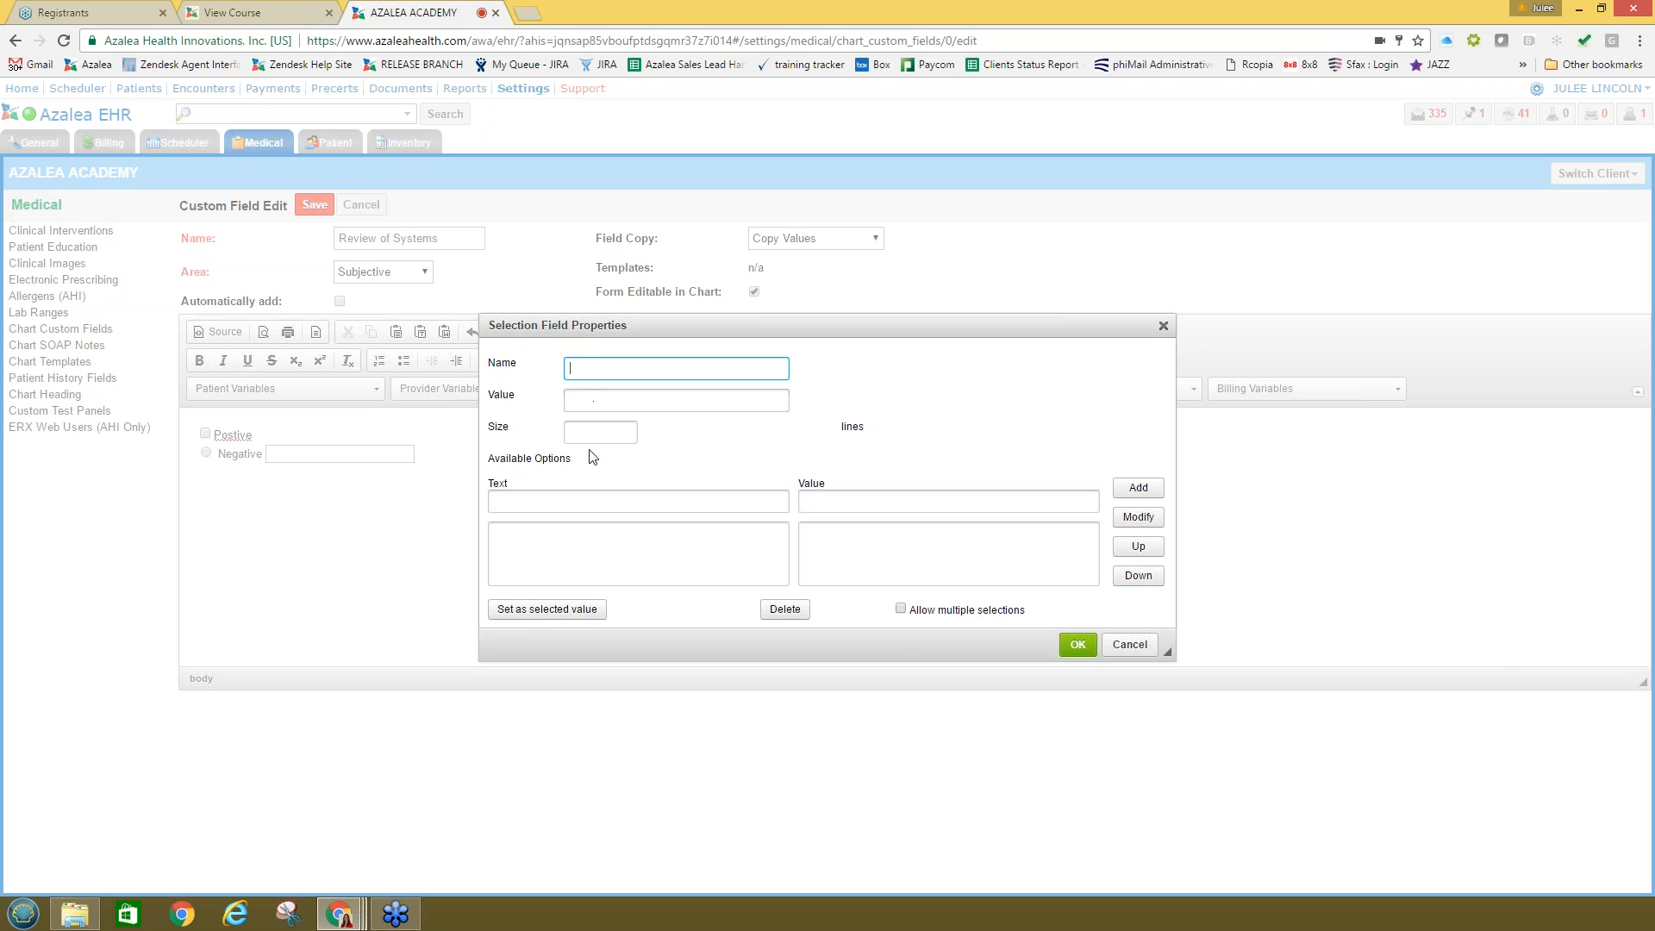
left_click(578, 500)
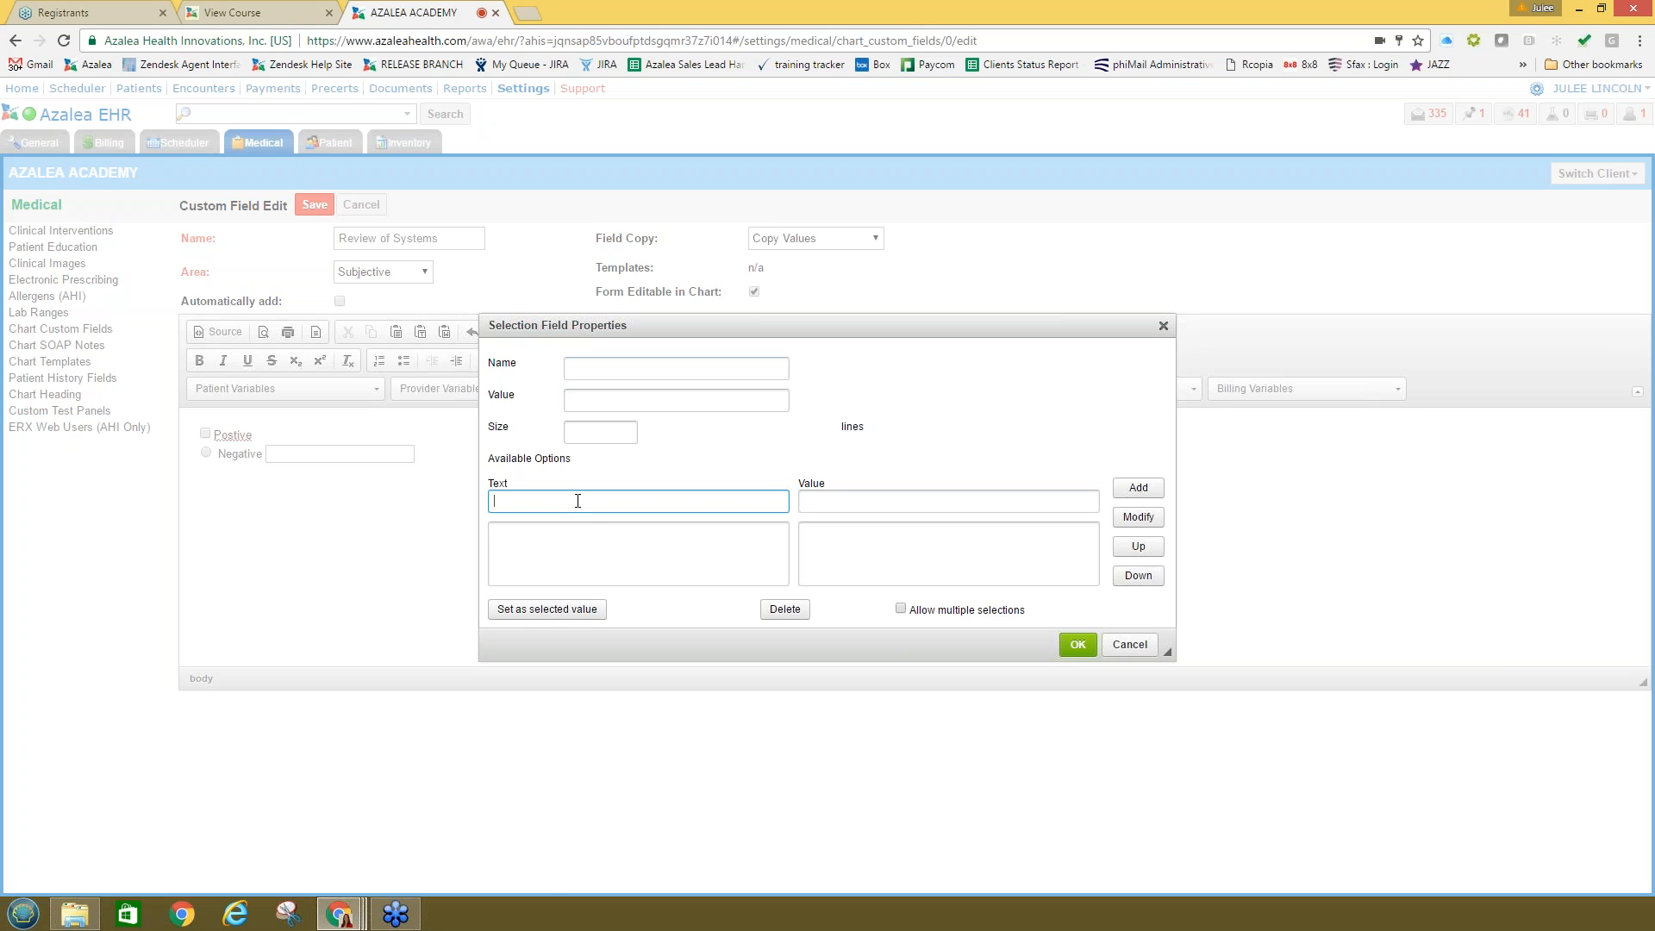
type("Yes")
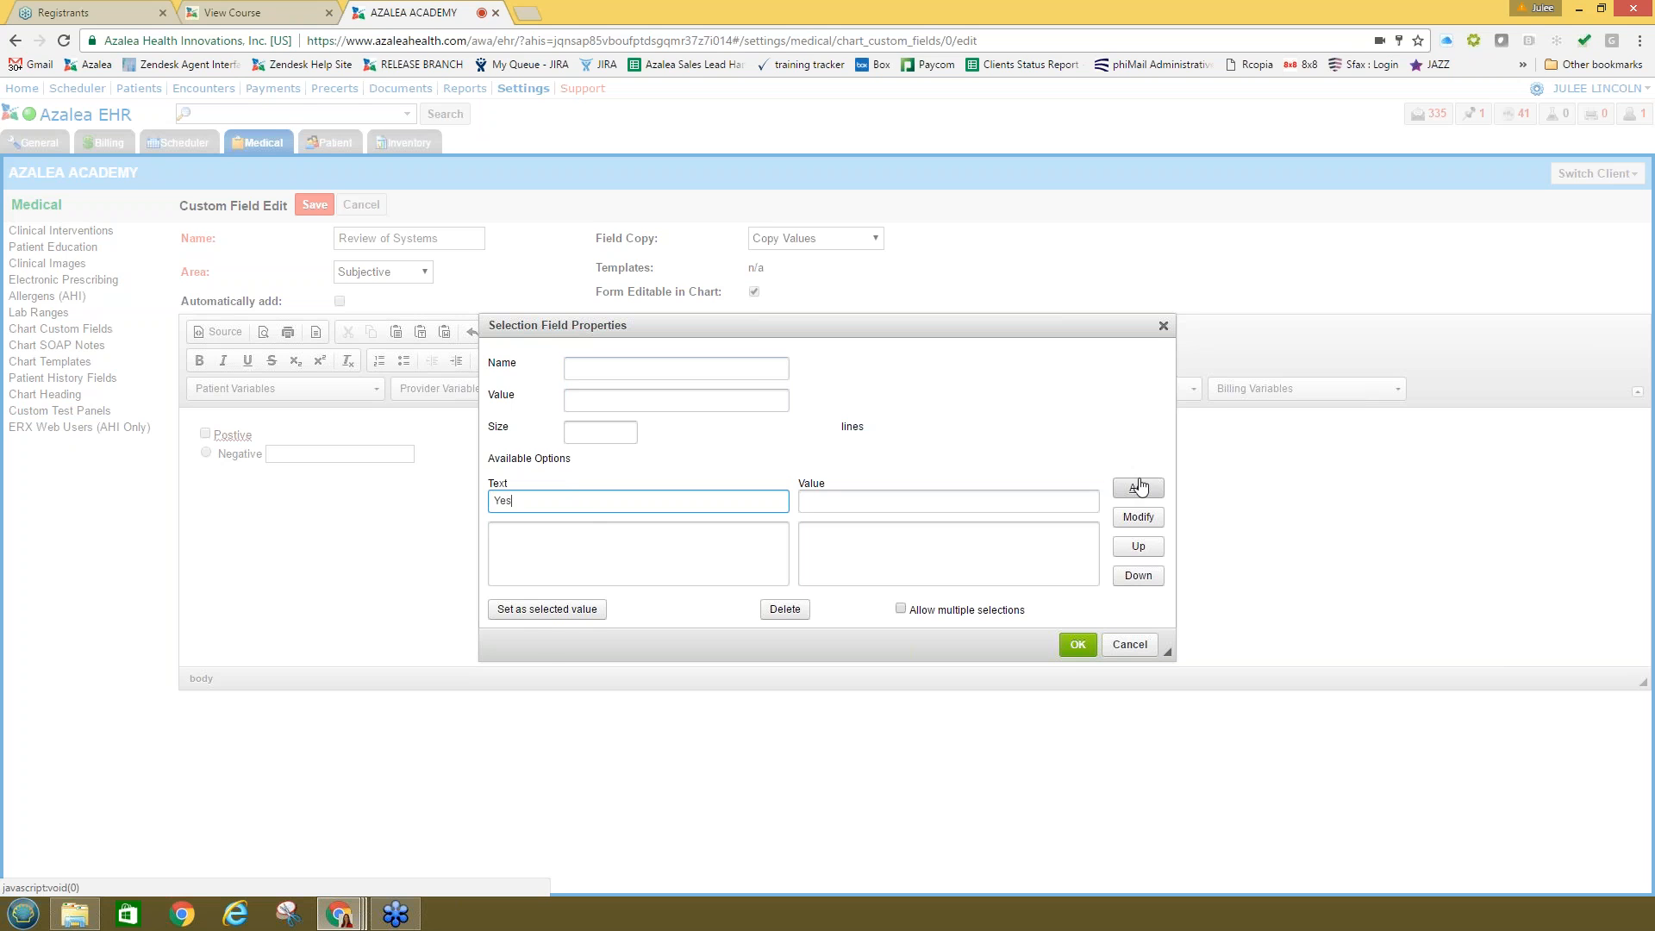
left_click(1138, 488)
left_click(609, 506)
type("No")
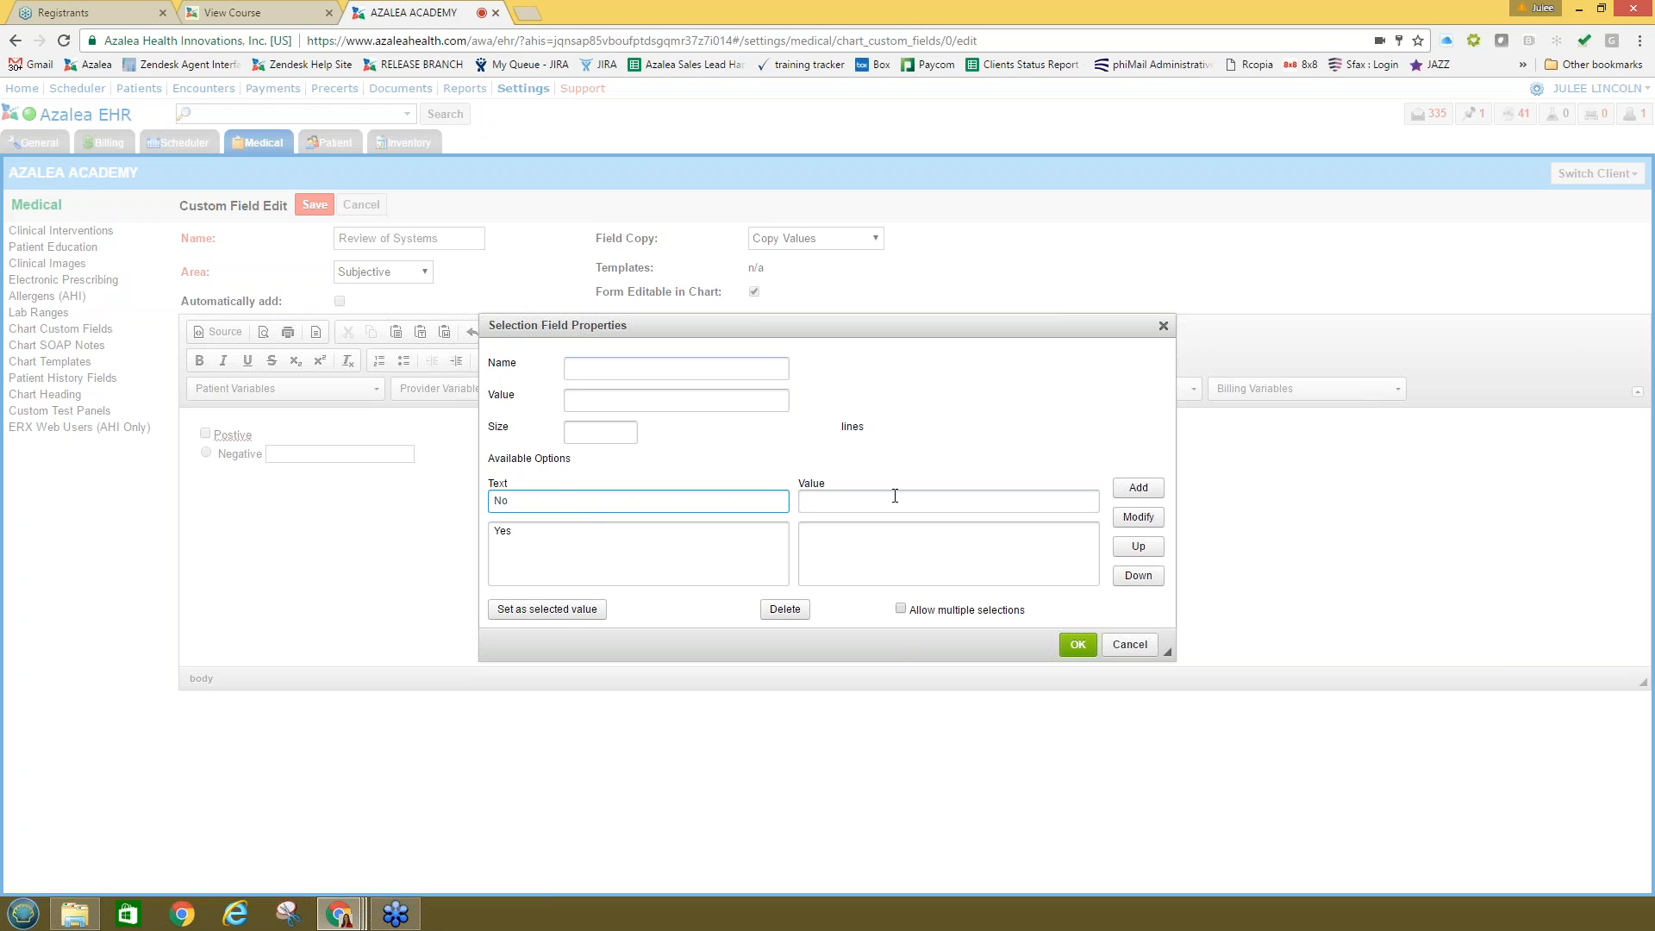
left_click(1137, 488)
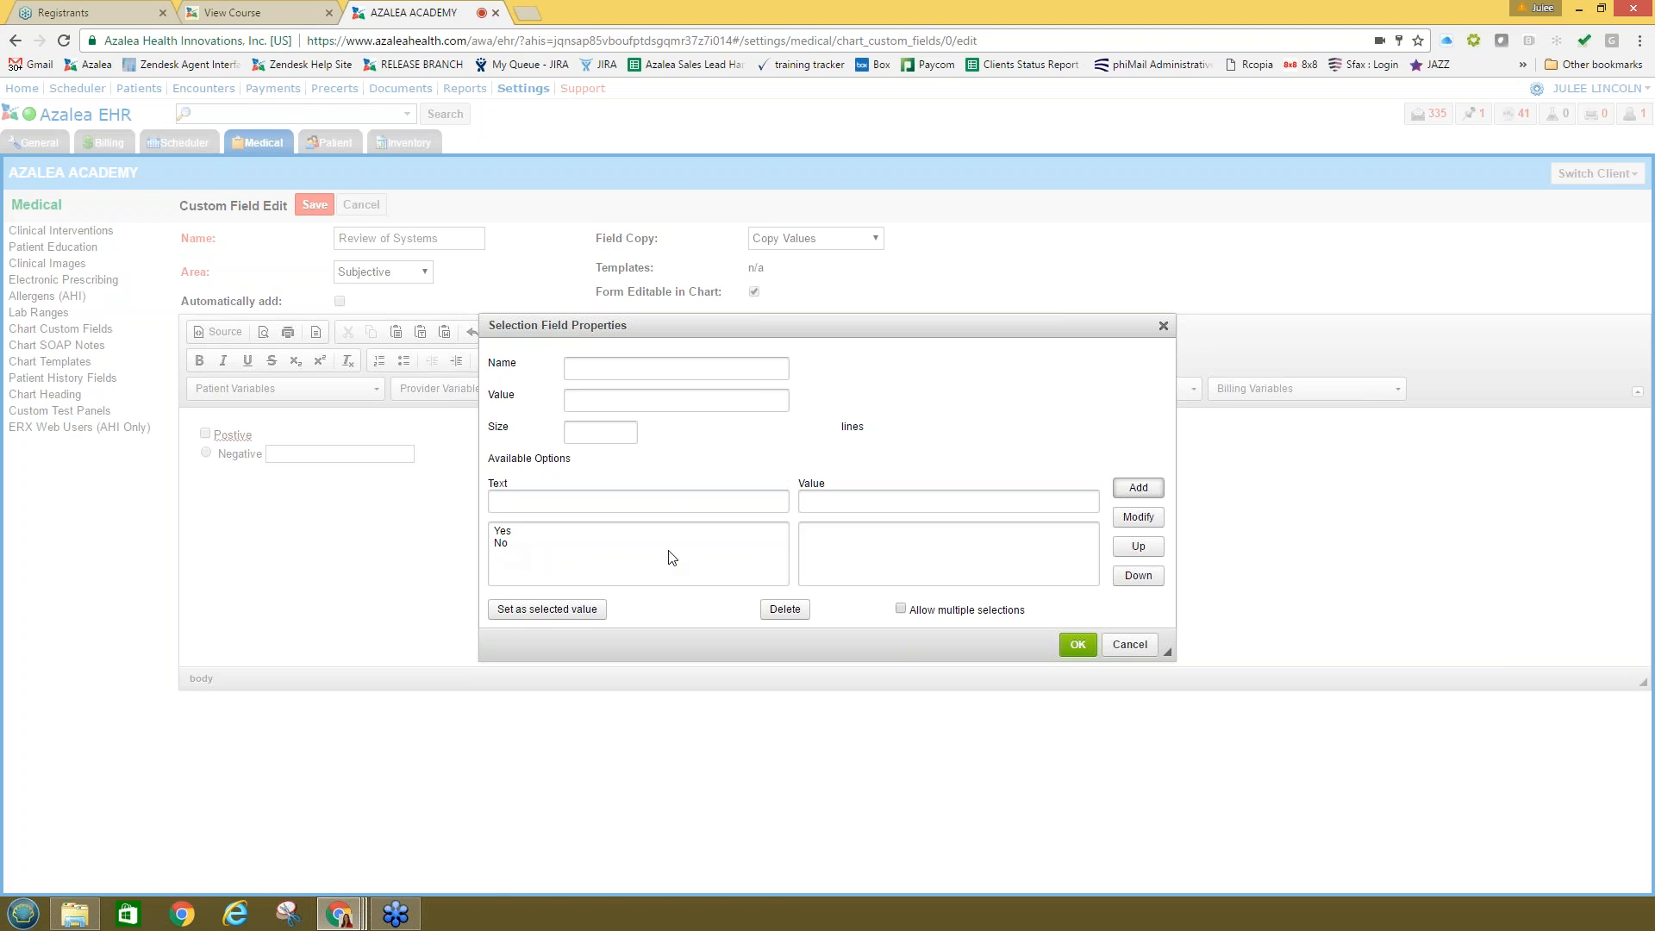
left_click(1077, 645)
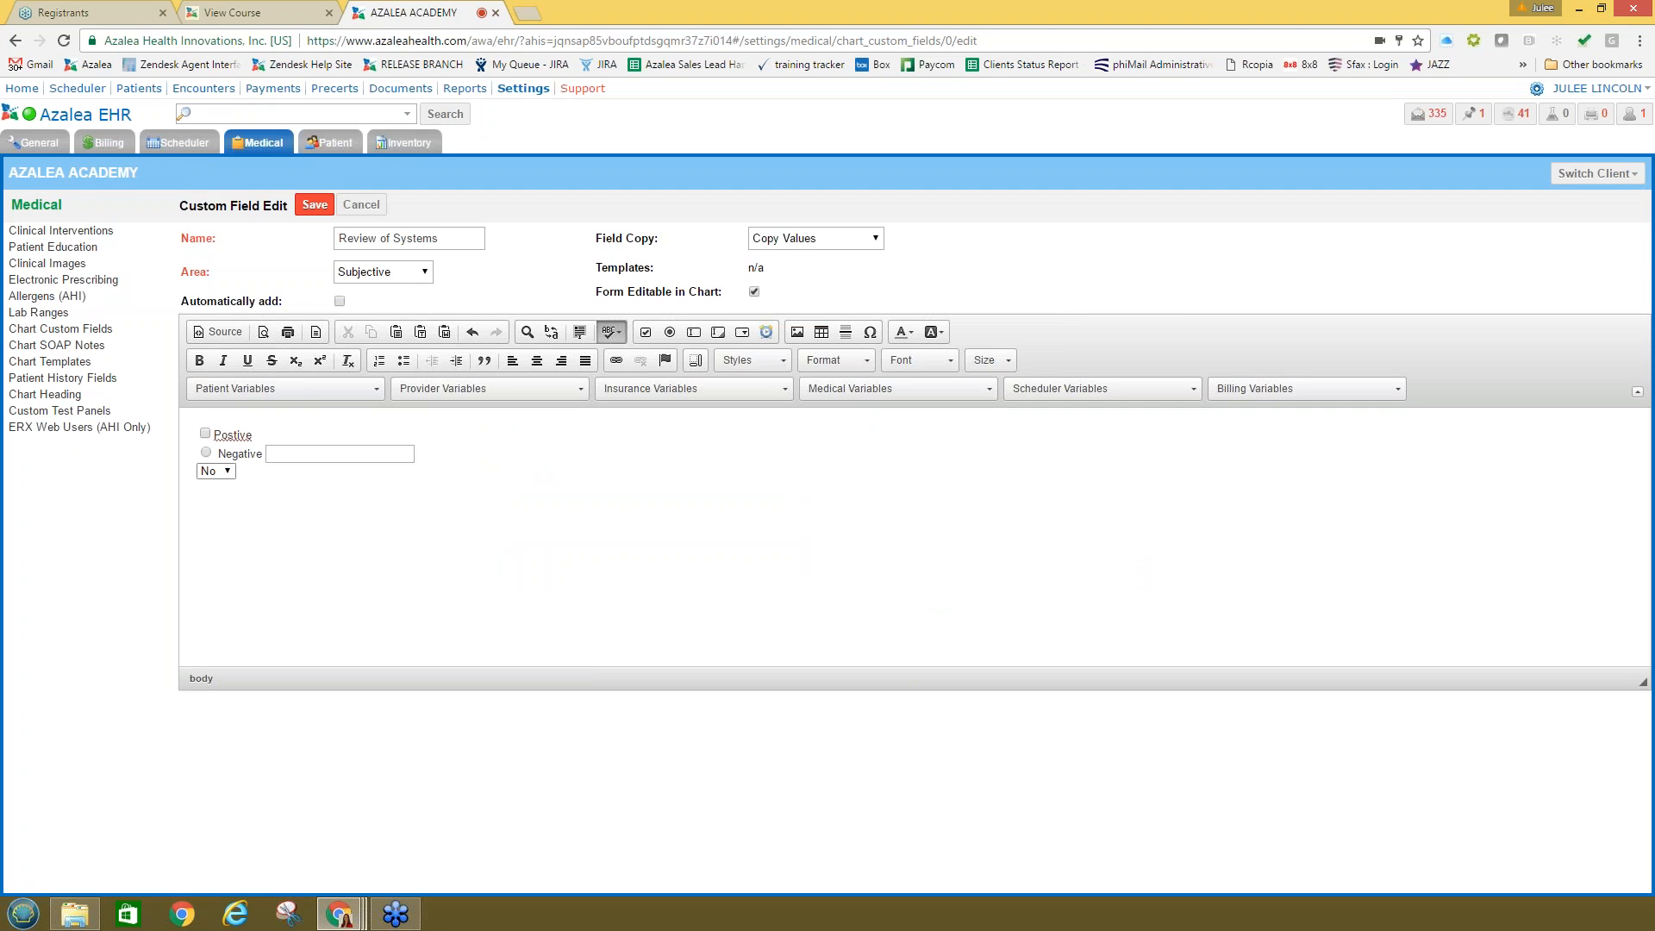
Step: Add a blank option to the Yes/No dropdown as its default
double_click(210, 476)
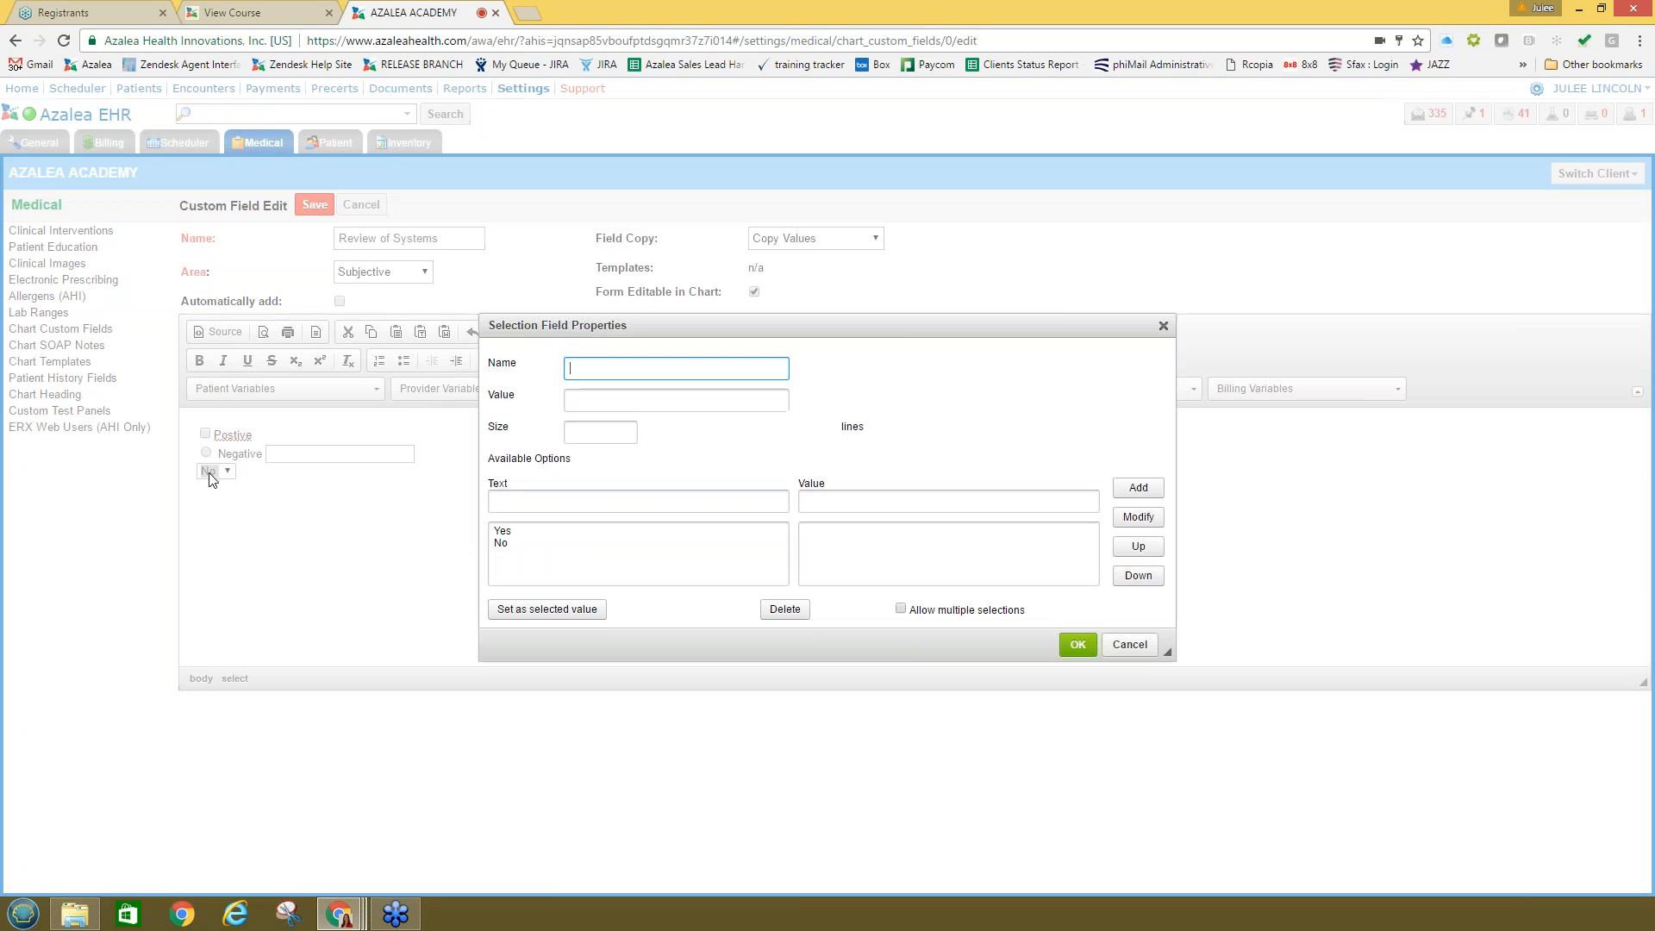
left_click(525, 501)
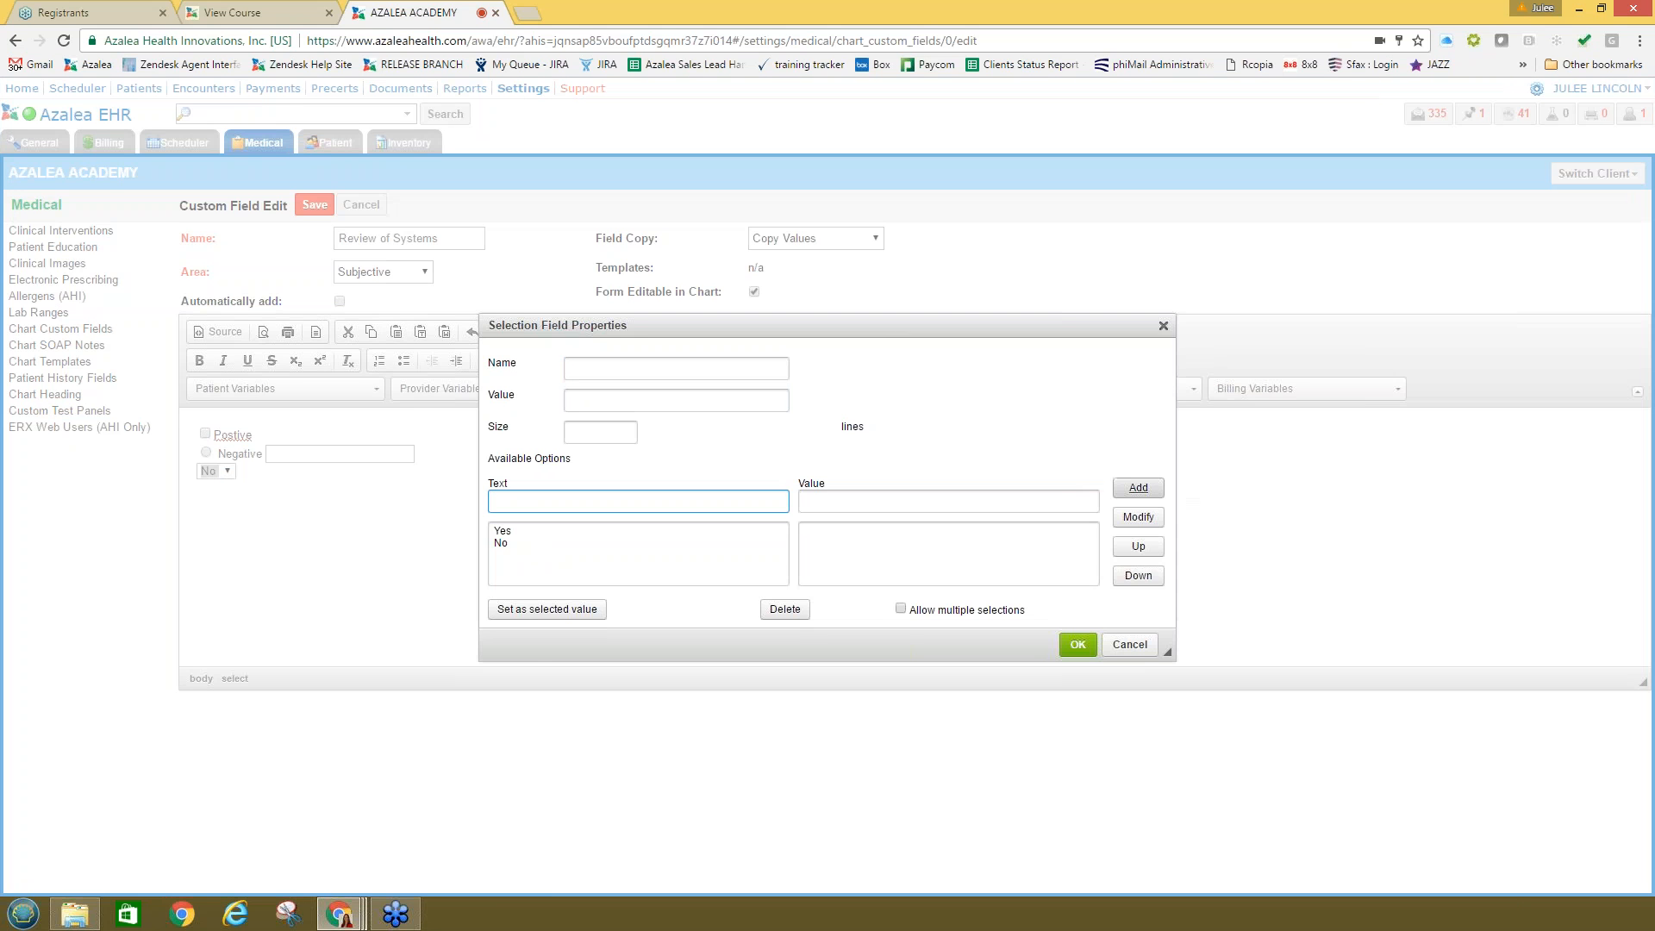
left_click(1137, 488)
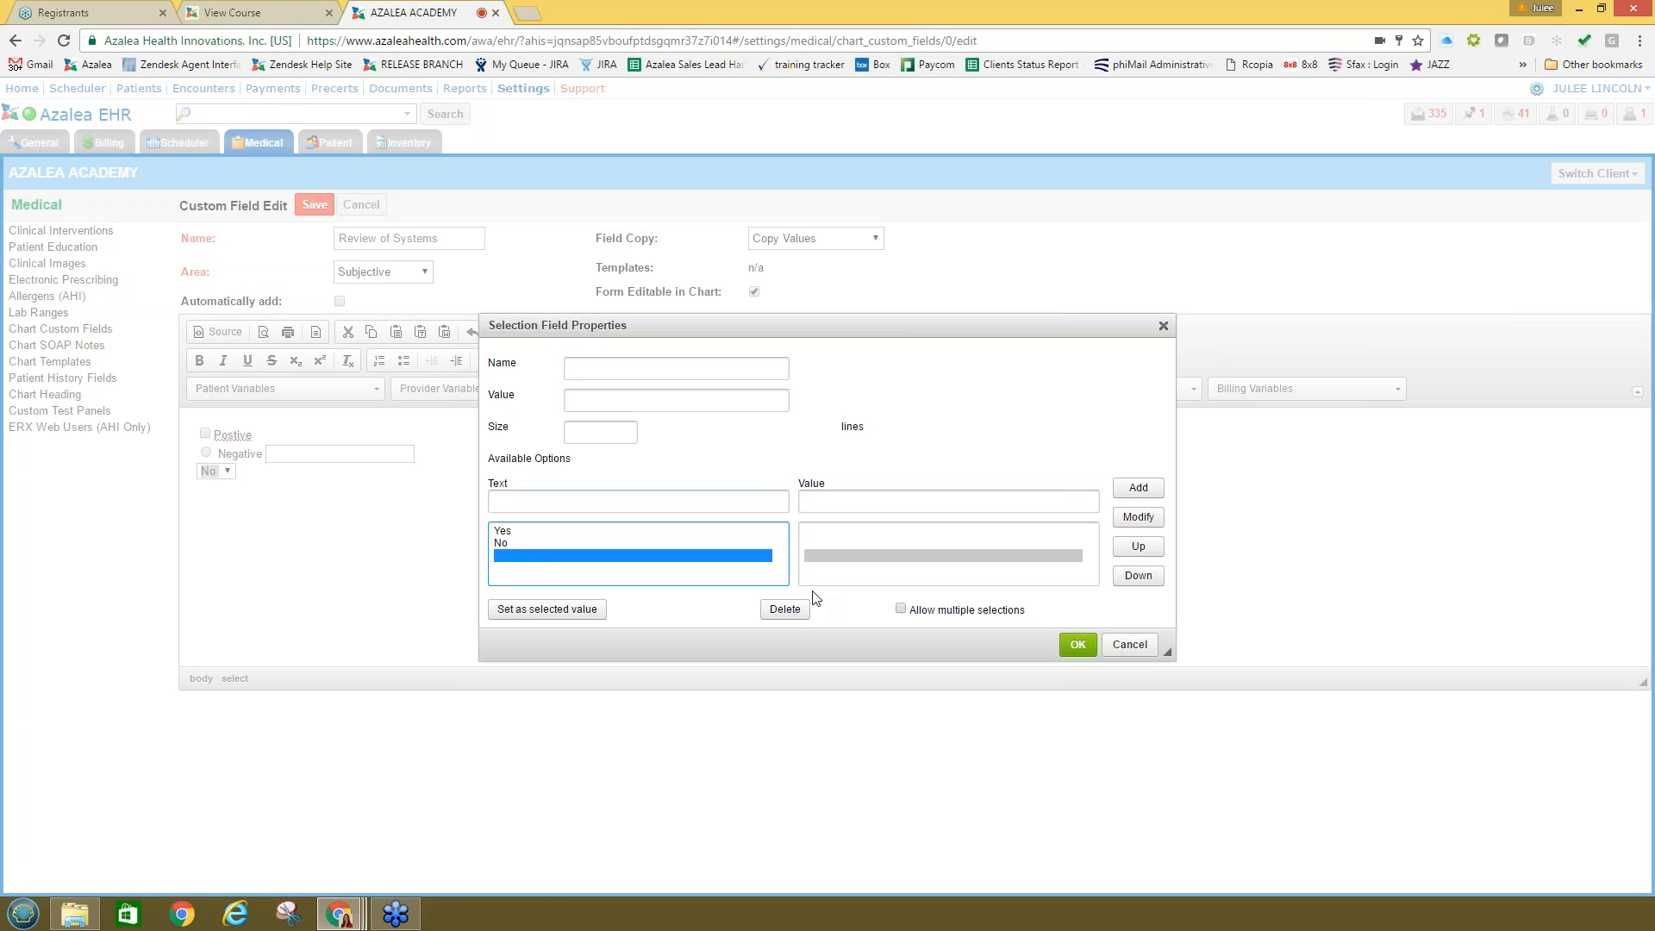
left_click(1077, 645)
left_click(254, 472)
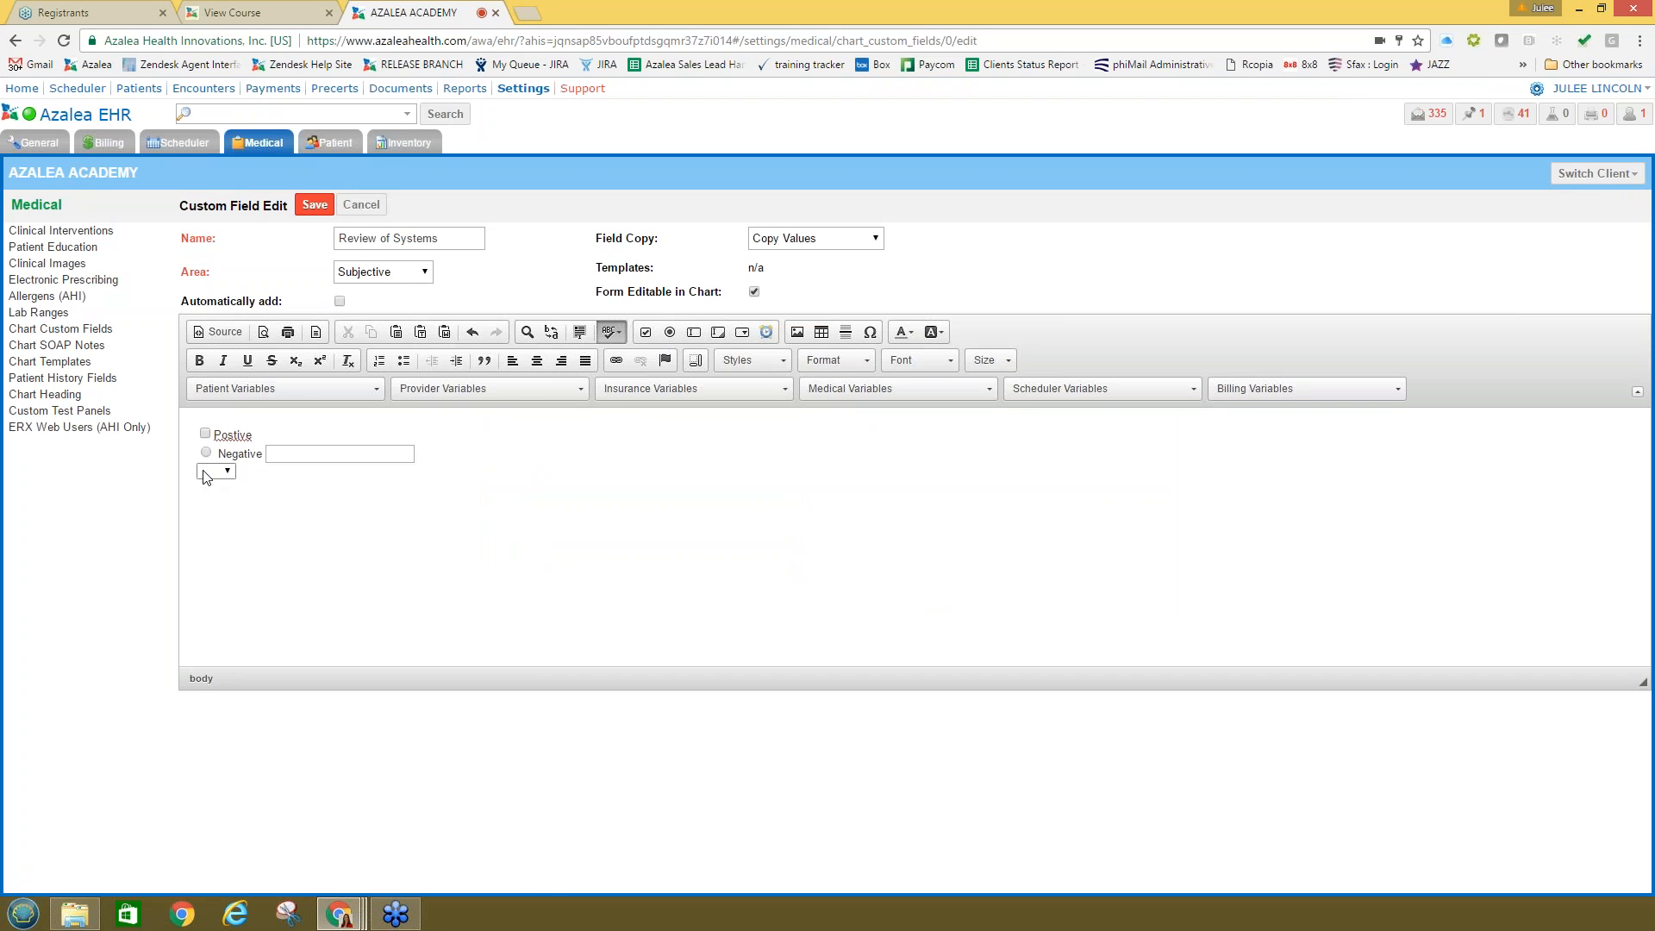
Step: Begin a new table with 3 rows and 2 columns
left_click(820, 333)
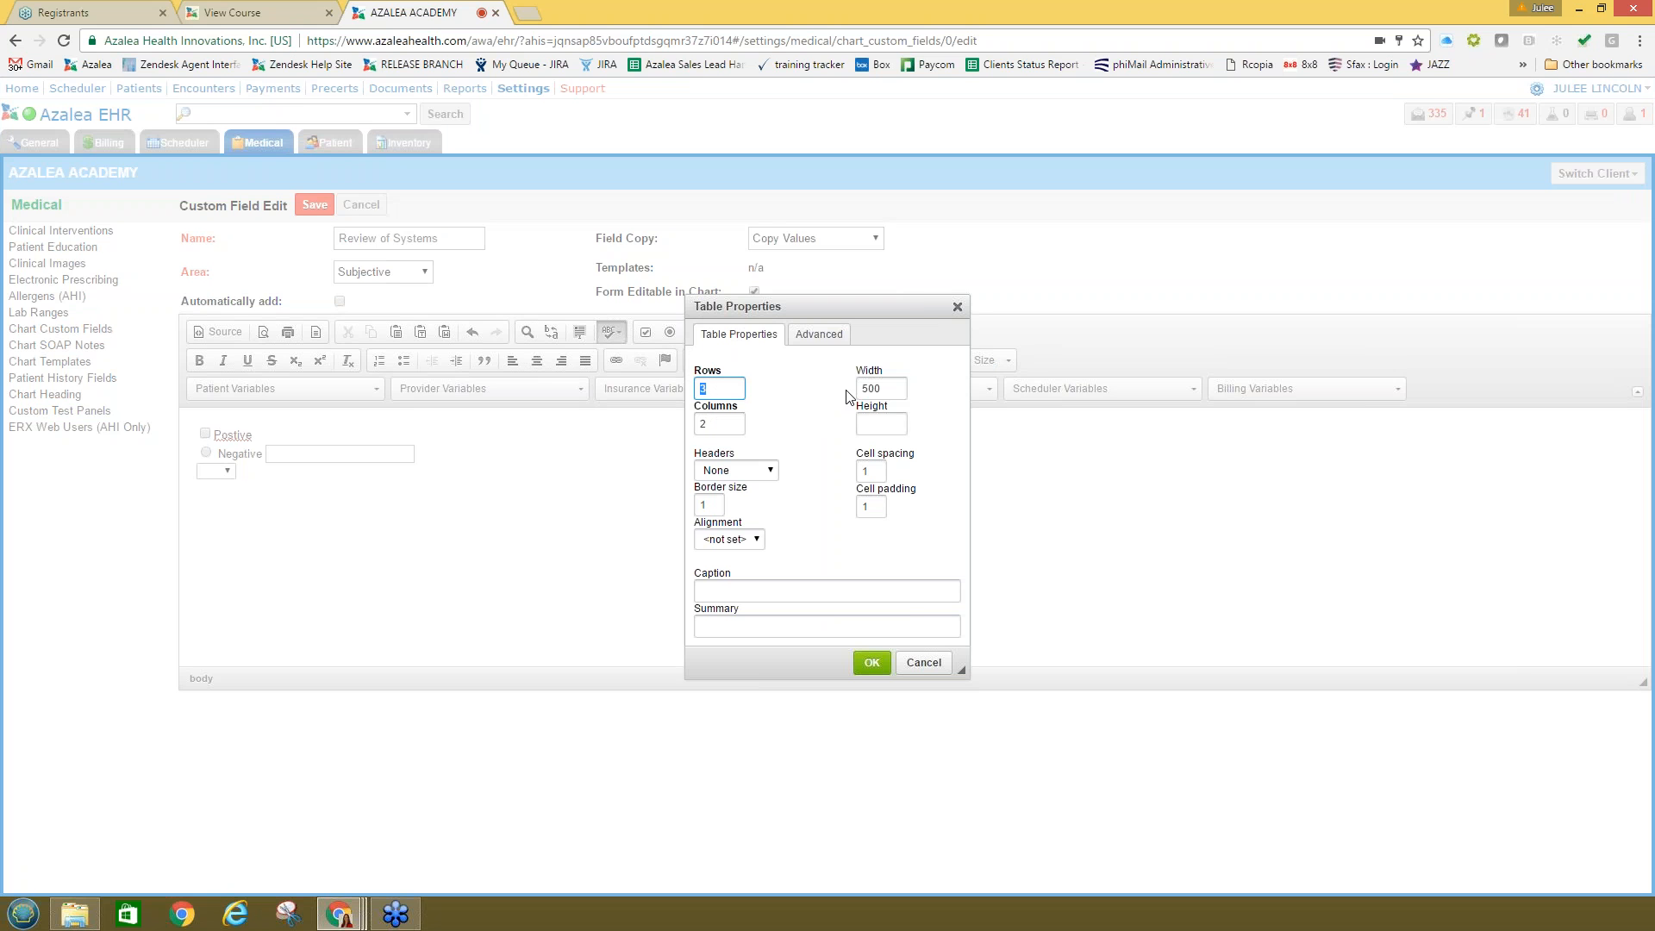
left_click(718, 505)
Step: Insert the 3×2 table and put a checkbox in each of its two top-row cells
left_click(872, 661)
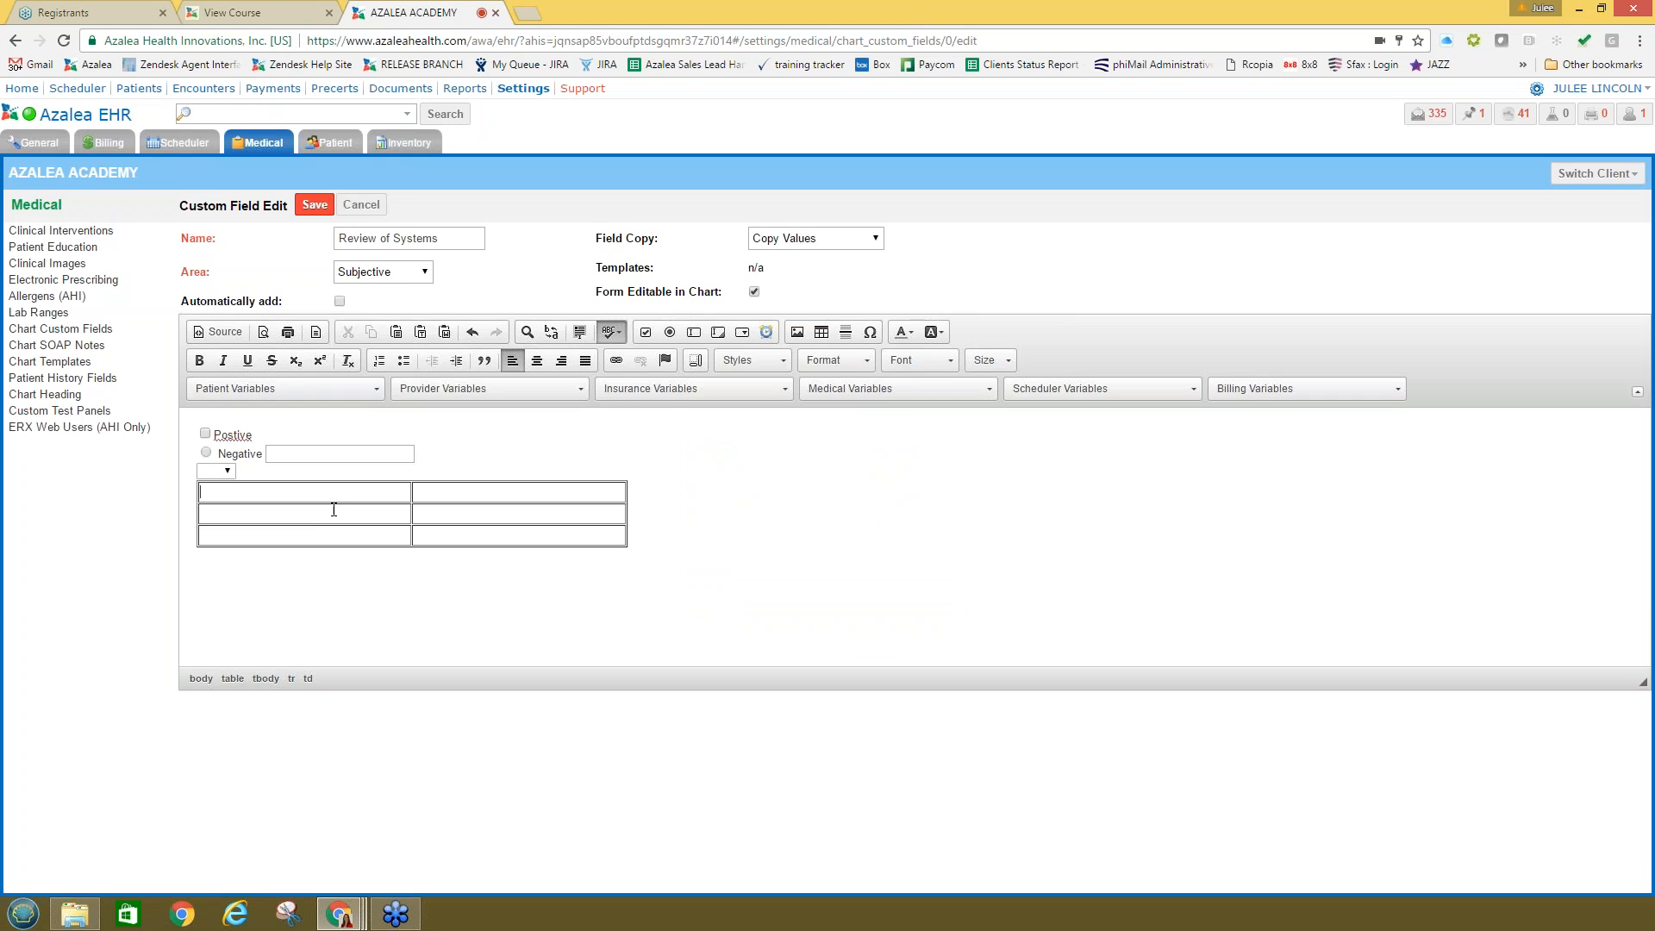
left_click(645, 331)
left_click(890, 564)
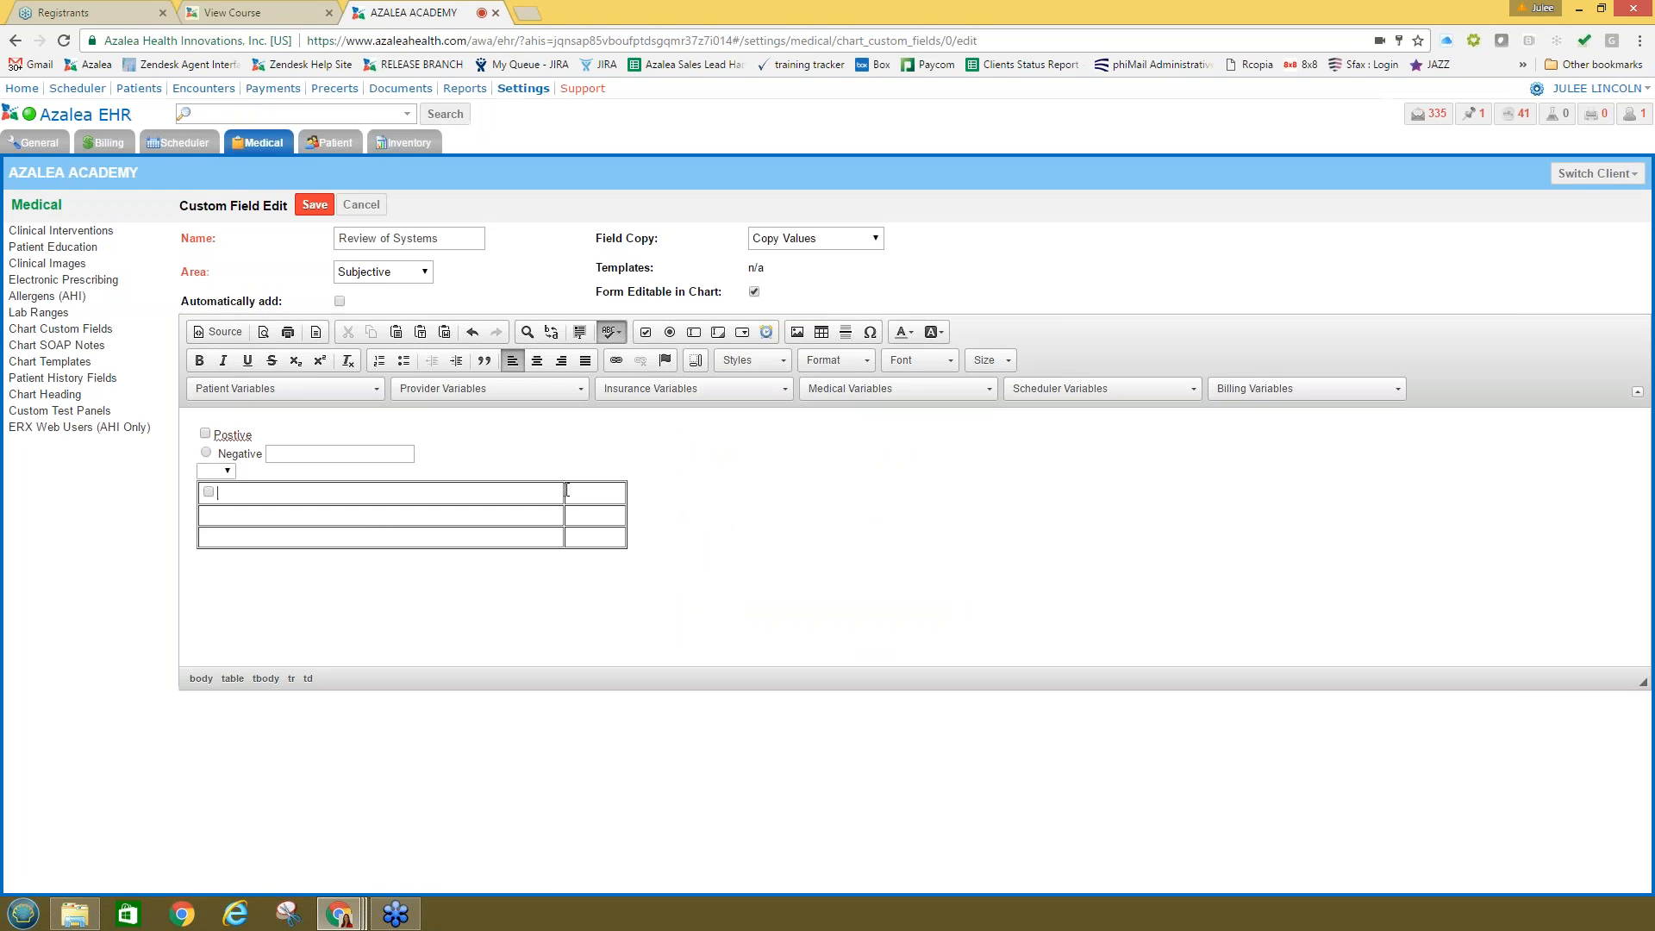
left_click(646, 332)
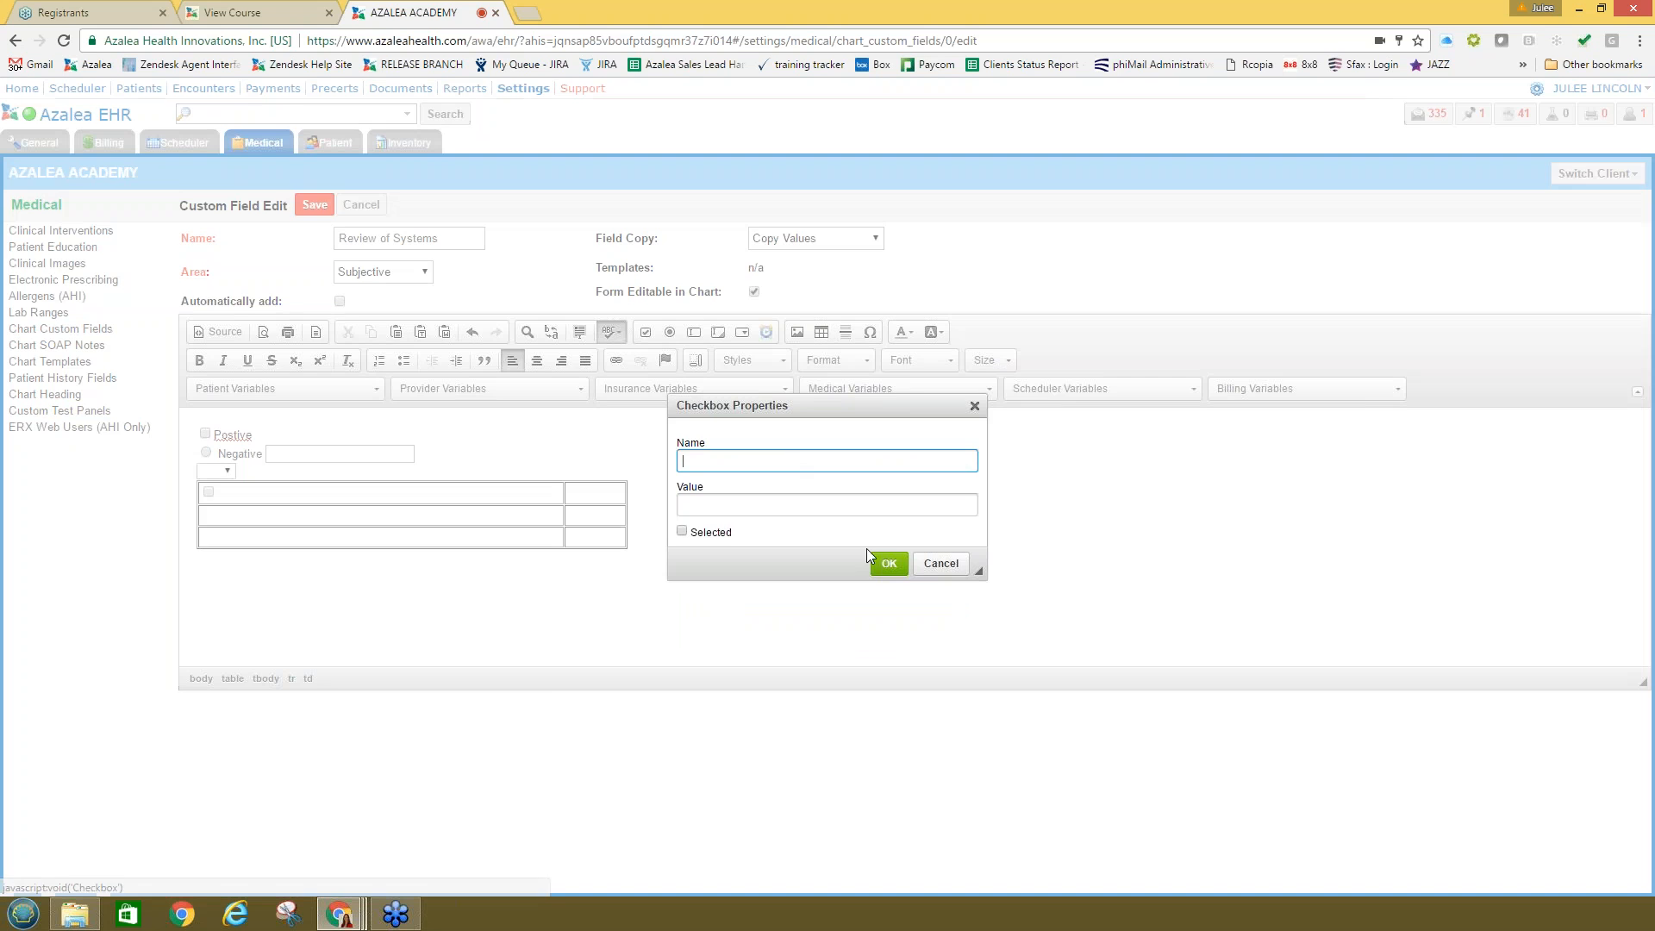
left_click(888, 562)
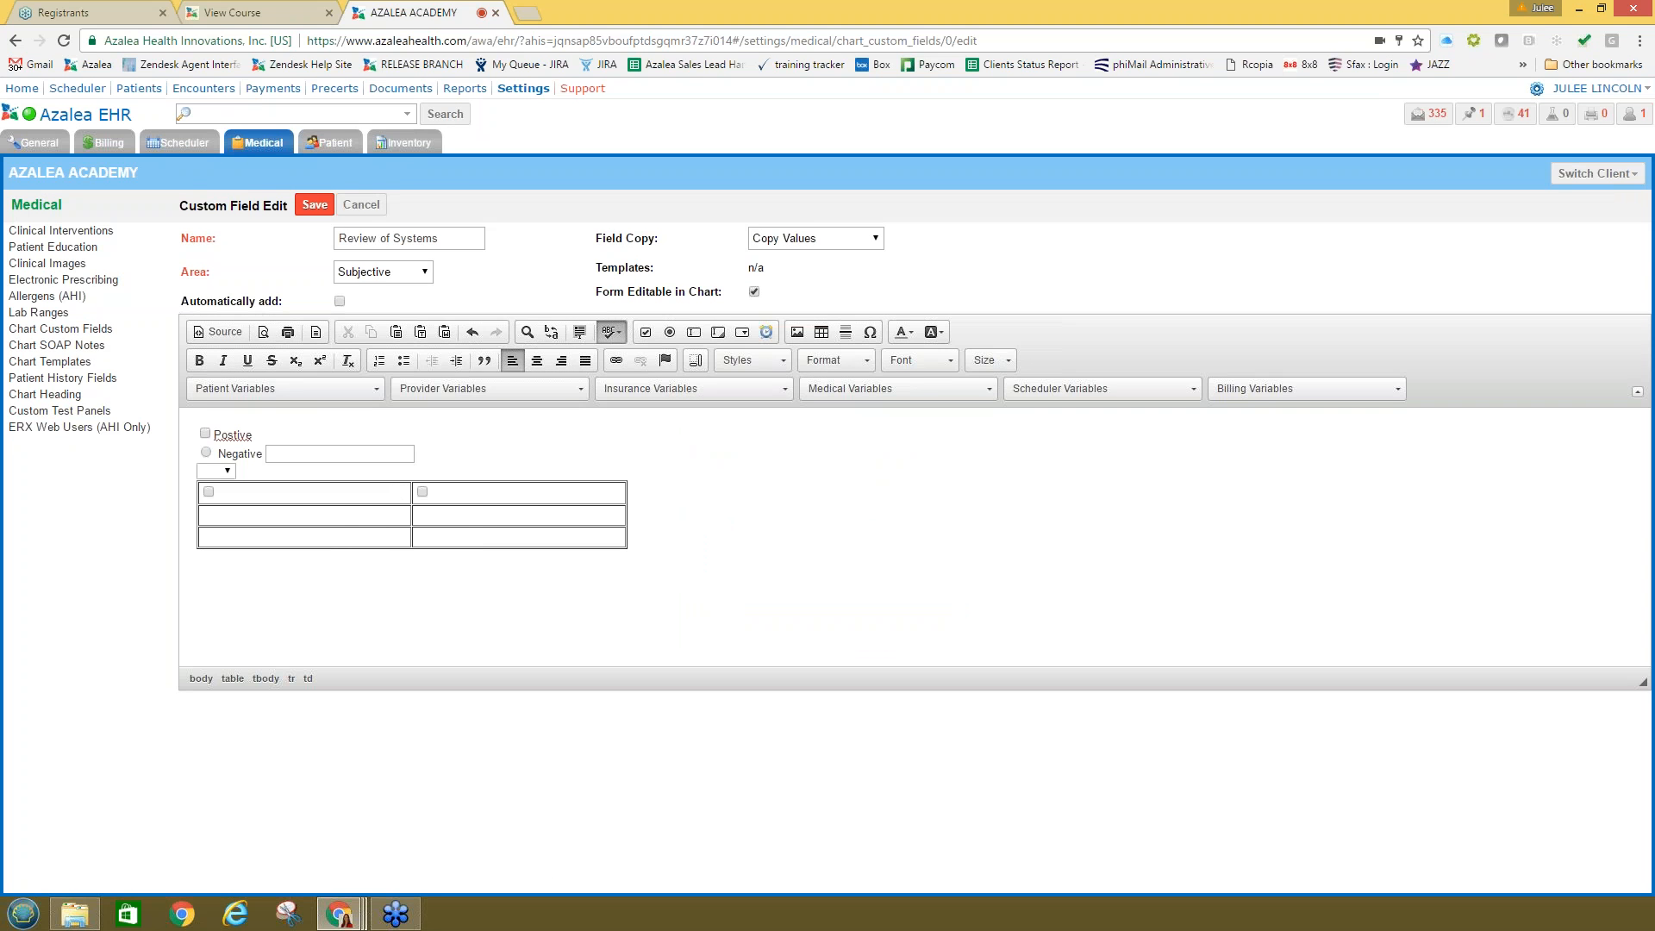
left_click(679, 516)
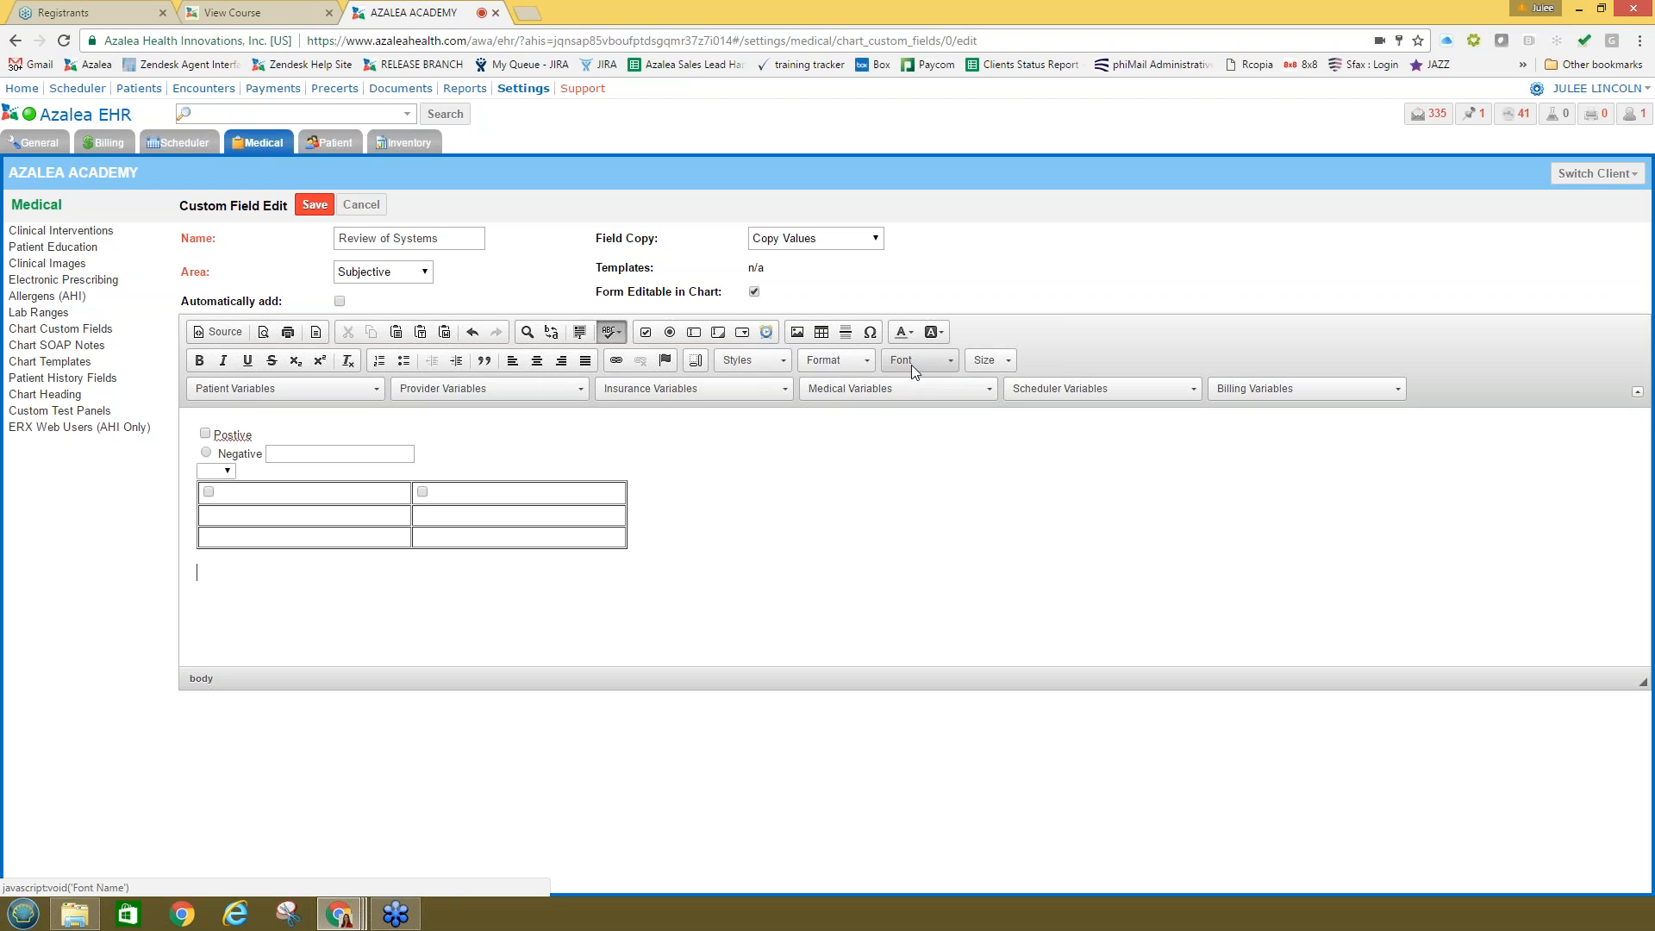
Step: Insert the [[fname]] First Name patient variable on the line below the table
left_click(271, 388)
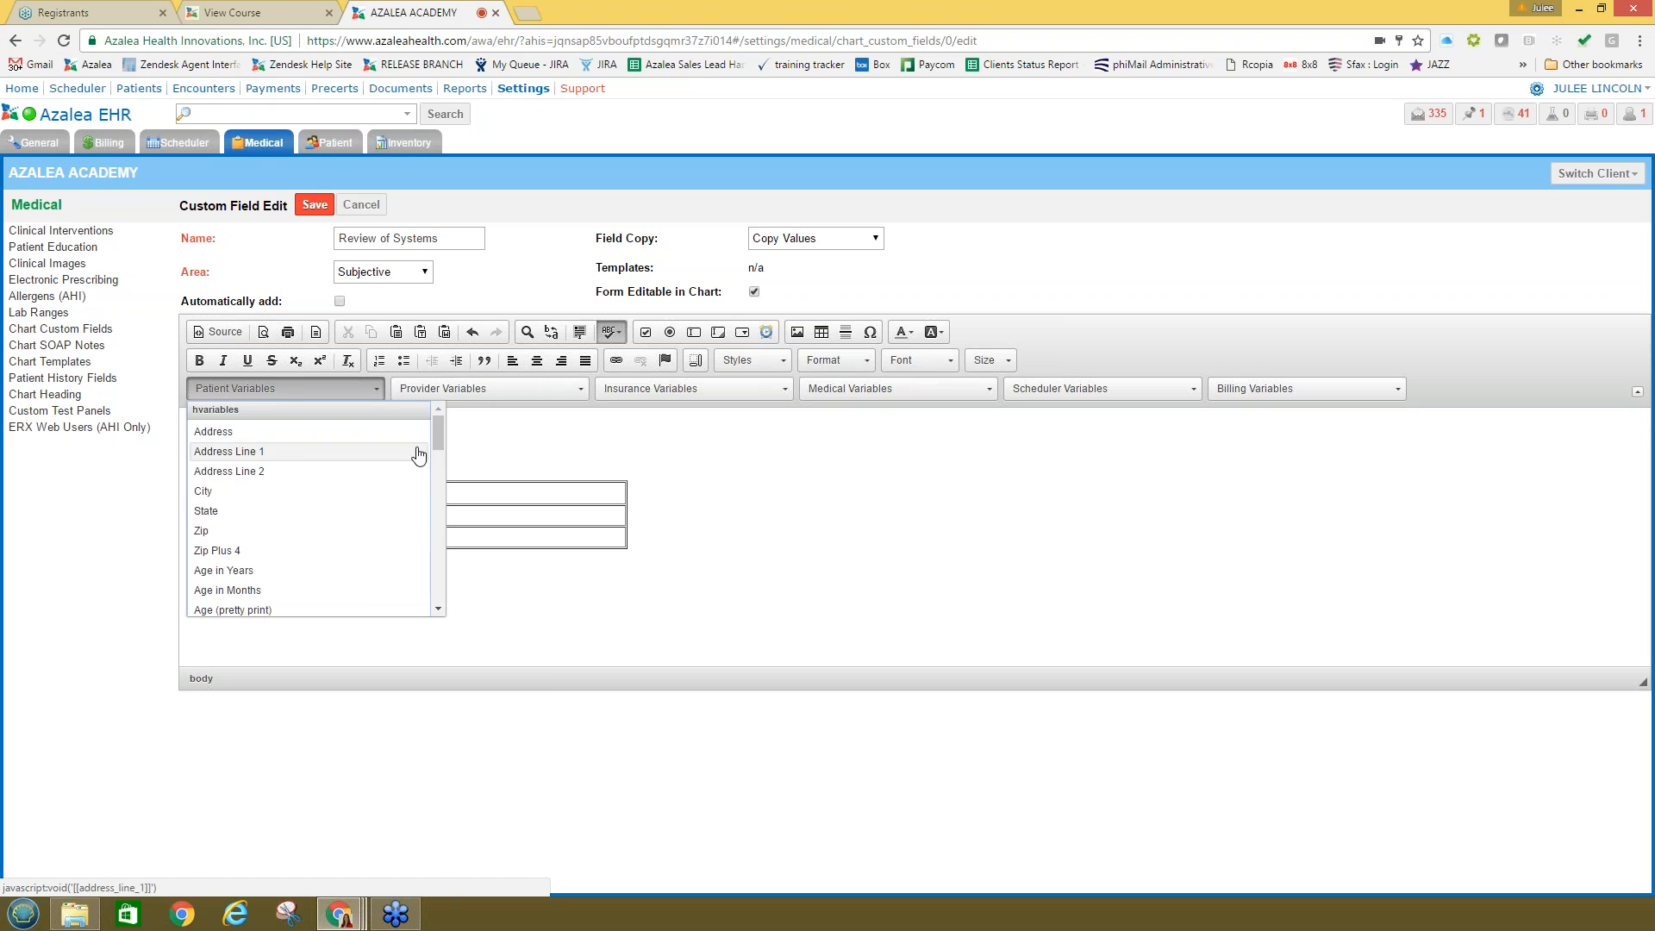
mouse_move(434, 431)
left_mouse_down()
mouse_move(437, 520)
mouse_move(437, 426)
left_mouse_up()
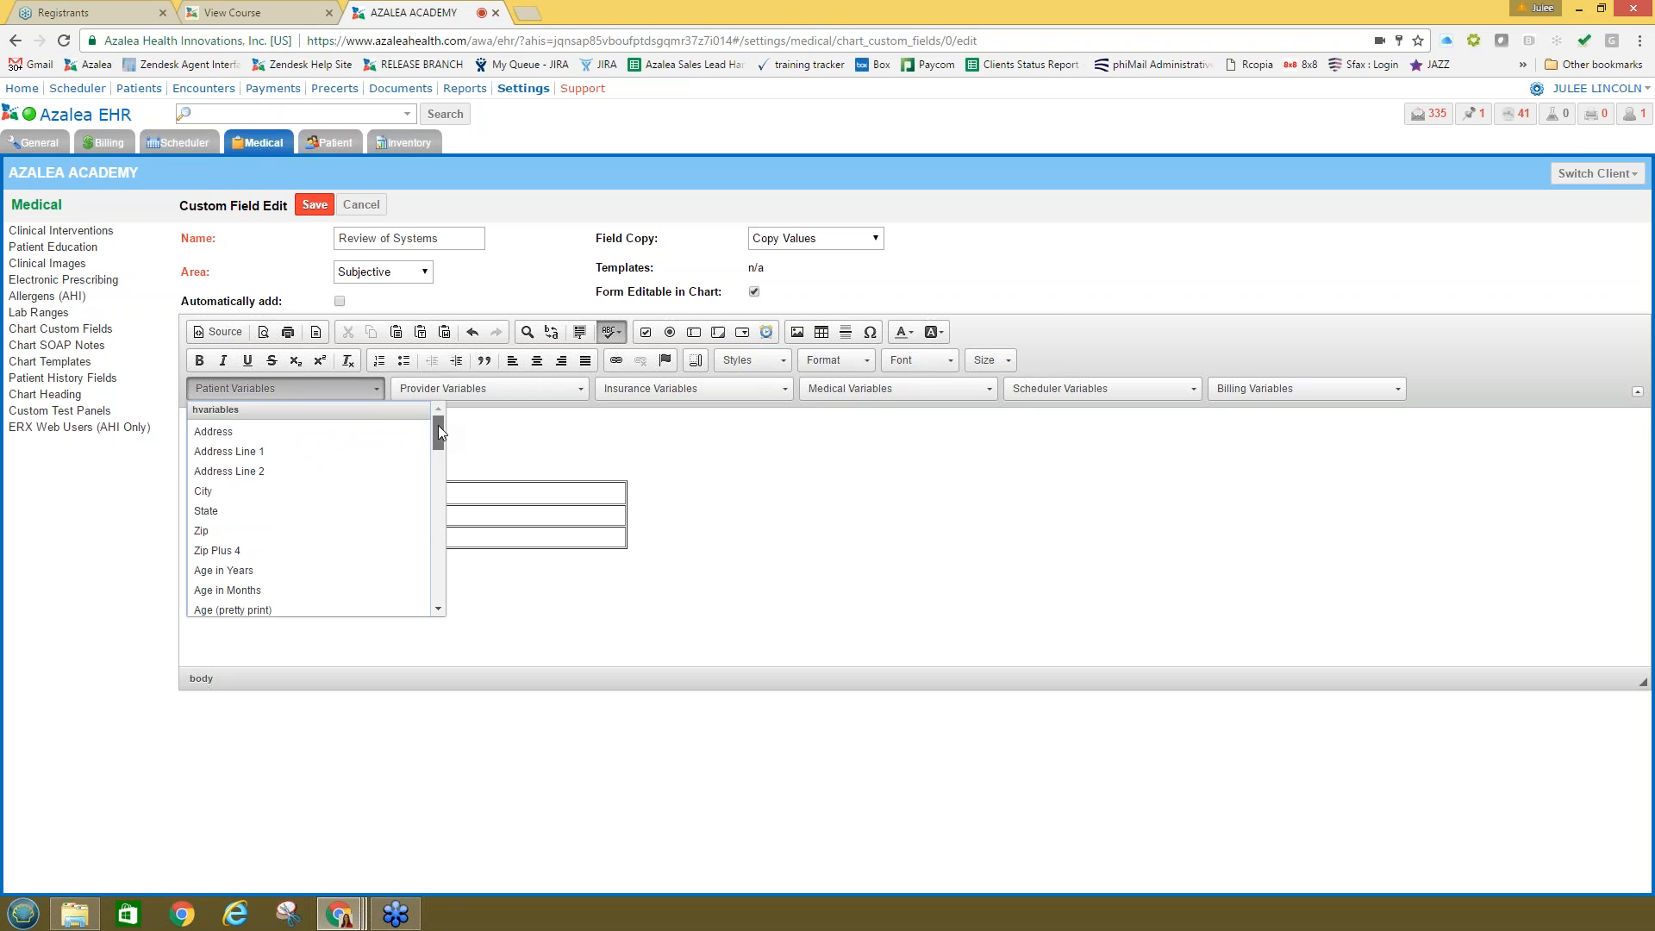
left_click_drag(437, 428, 441, 470)
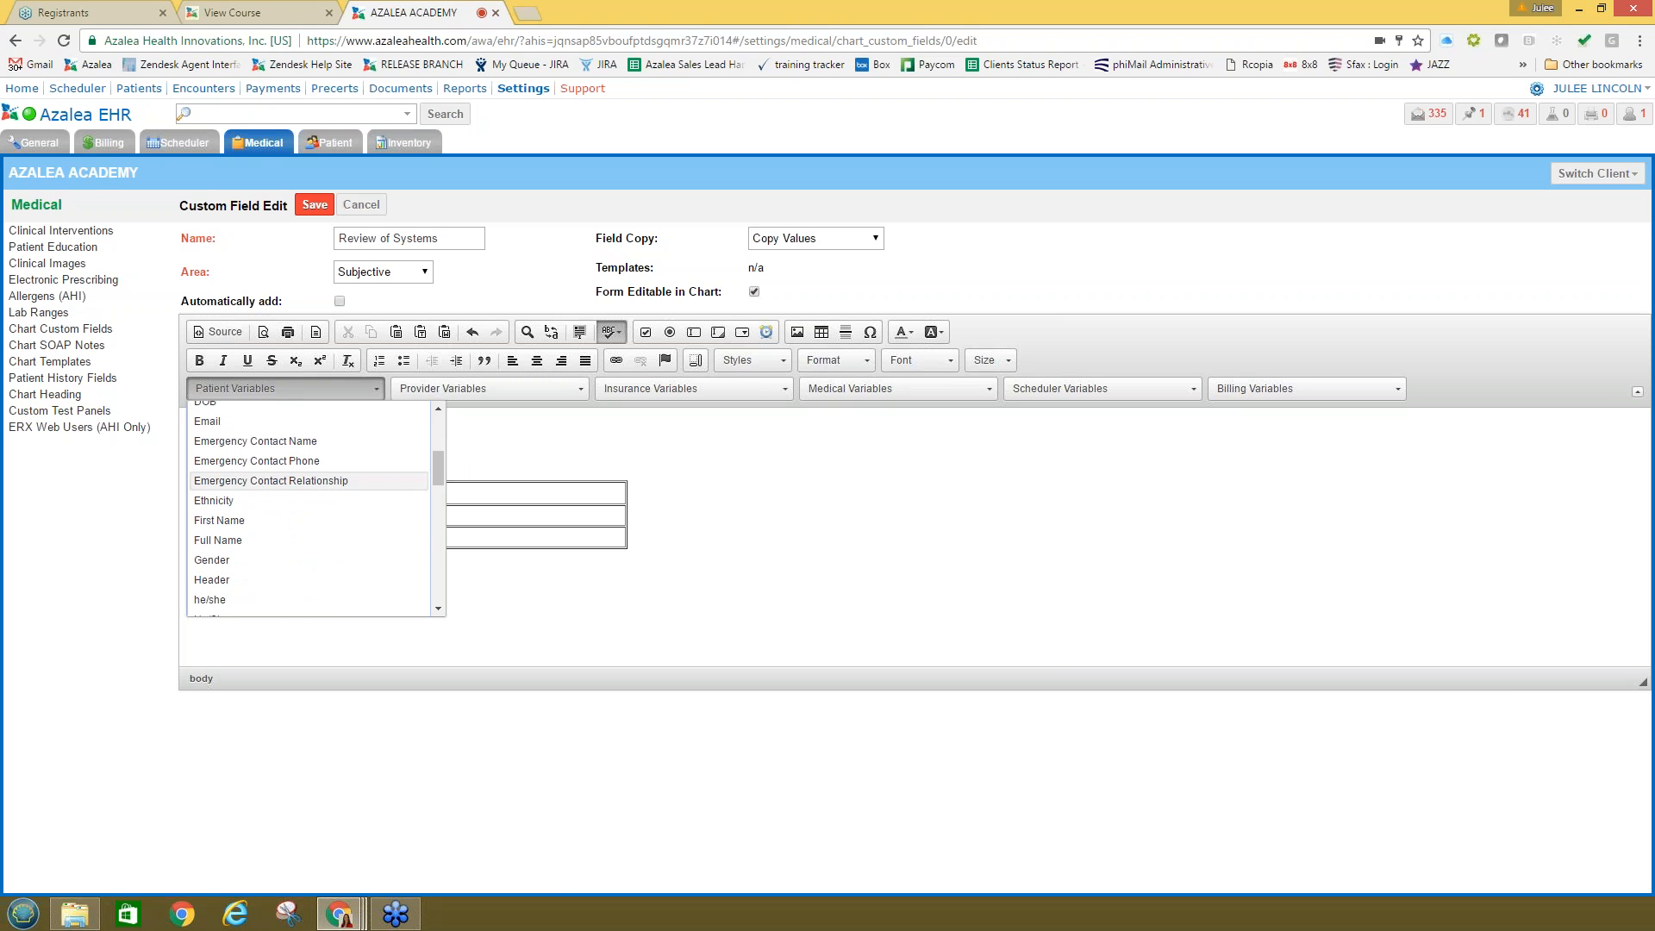
left_click(241, 526)
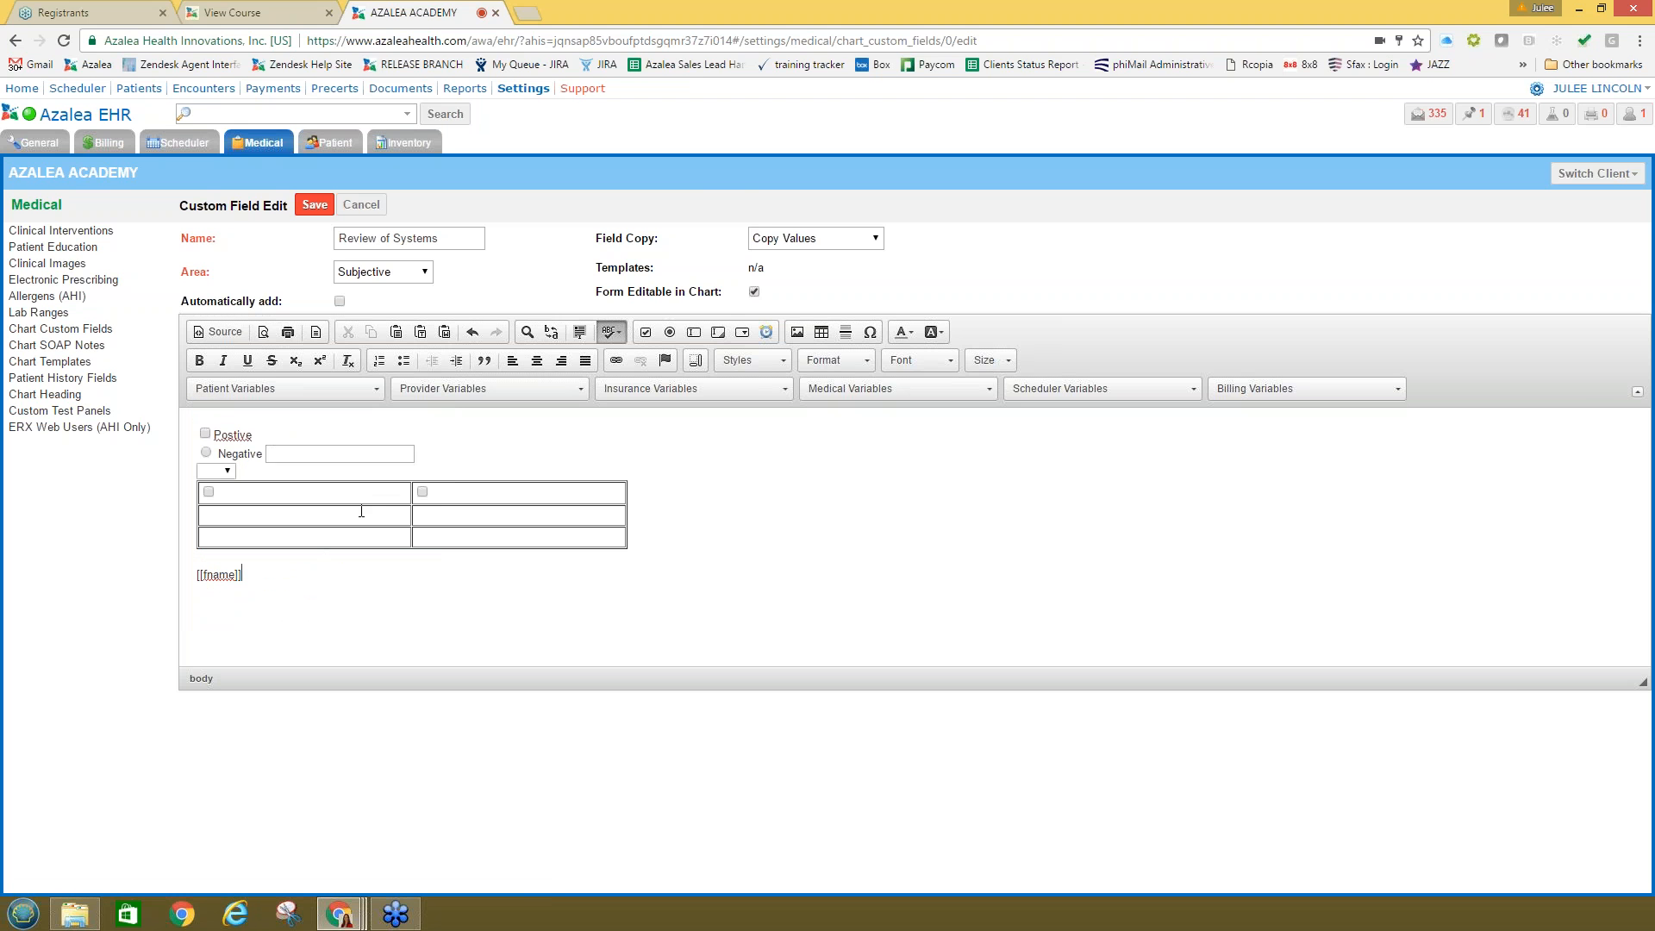
left_click(329, 390)
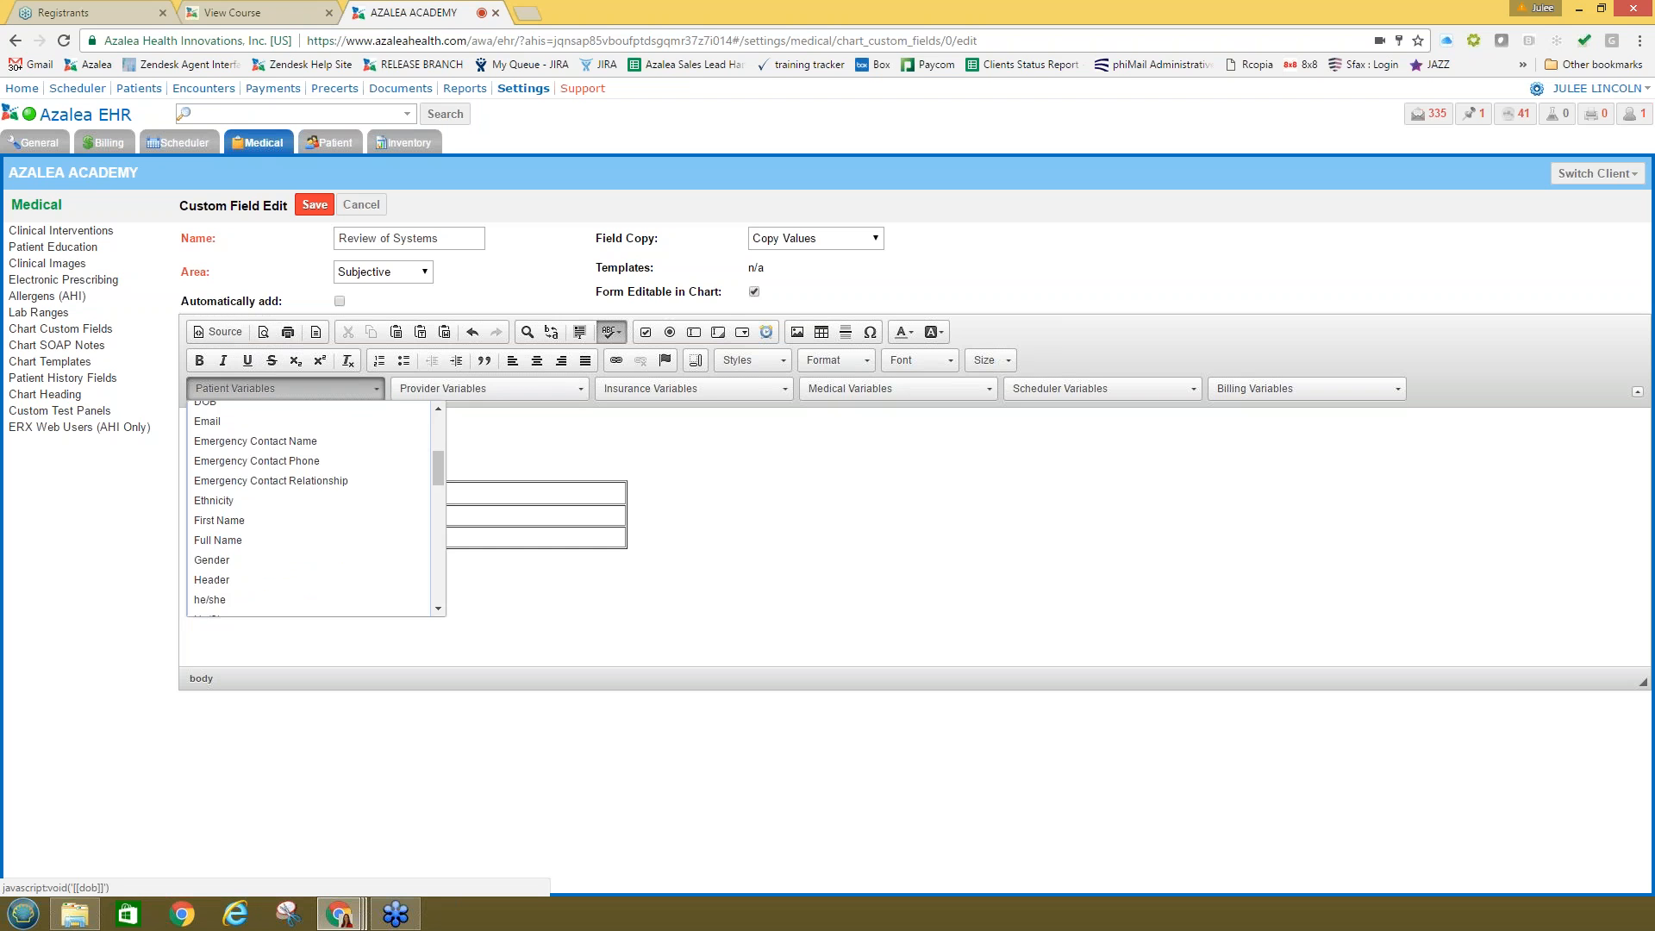
scroll(288, 601, "up", 1)
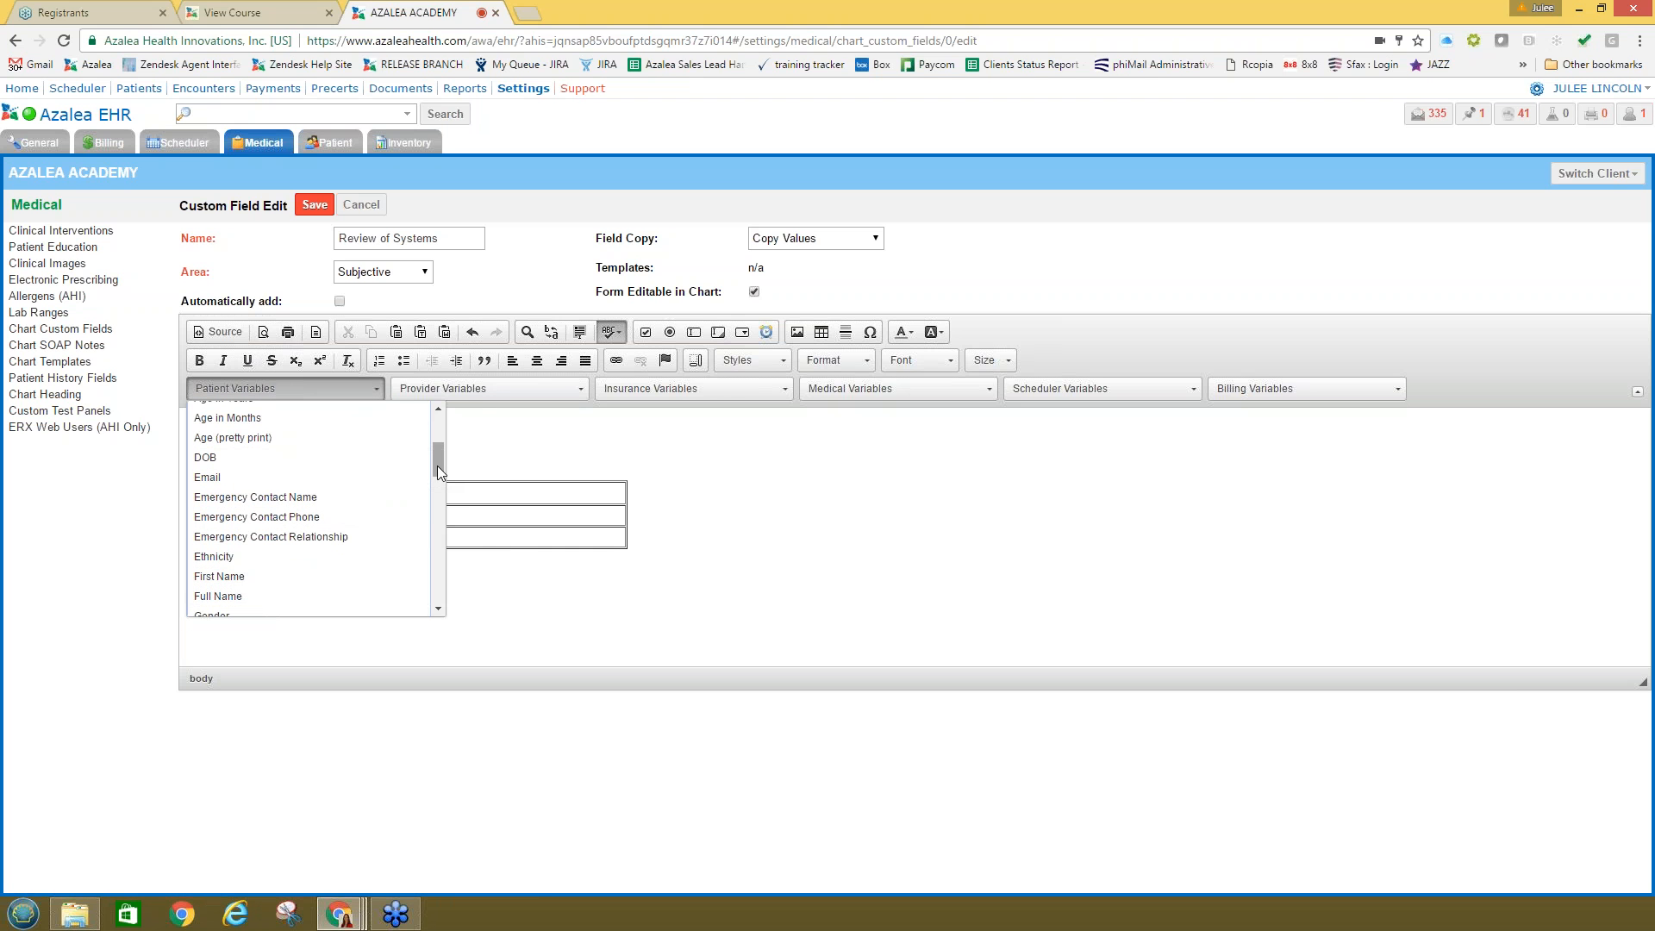
left_click(275, 380)
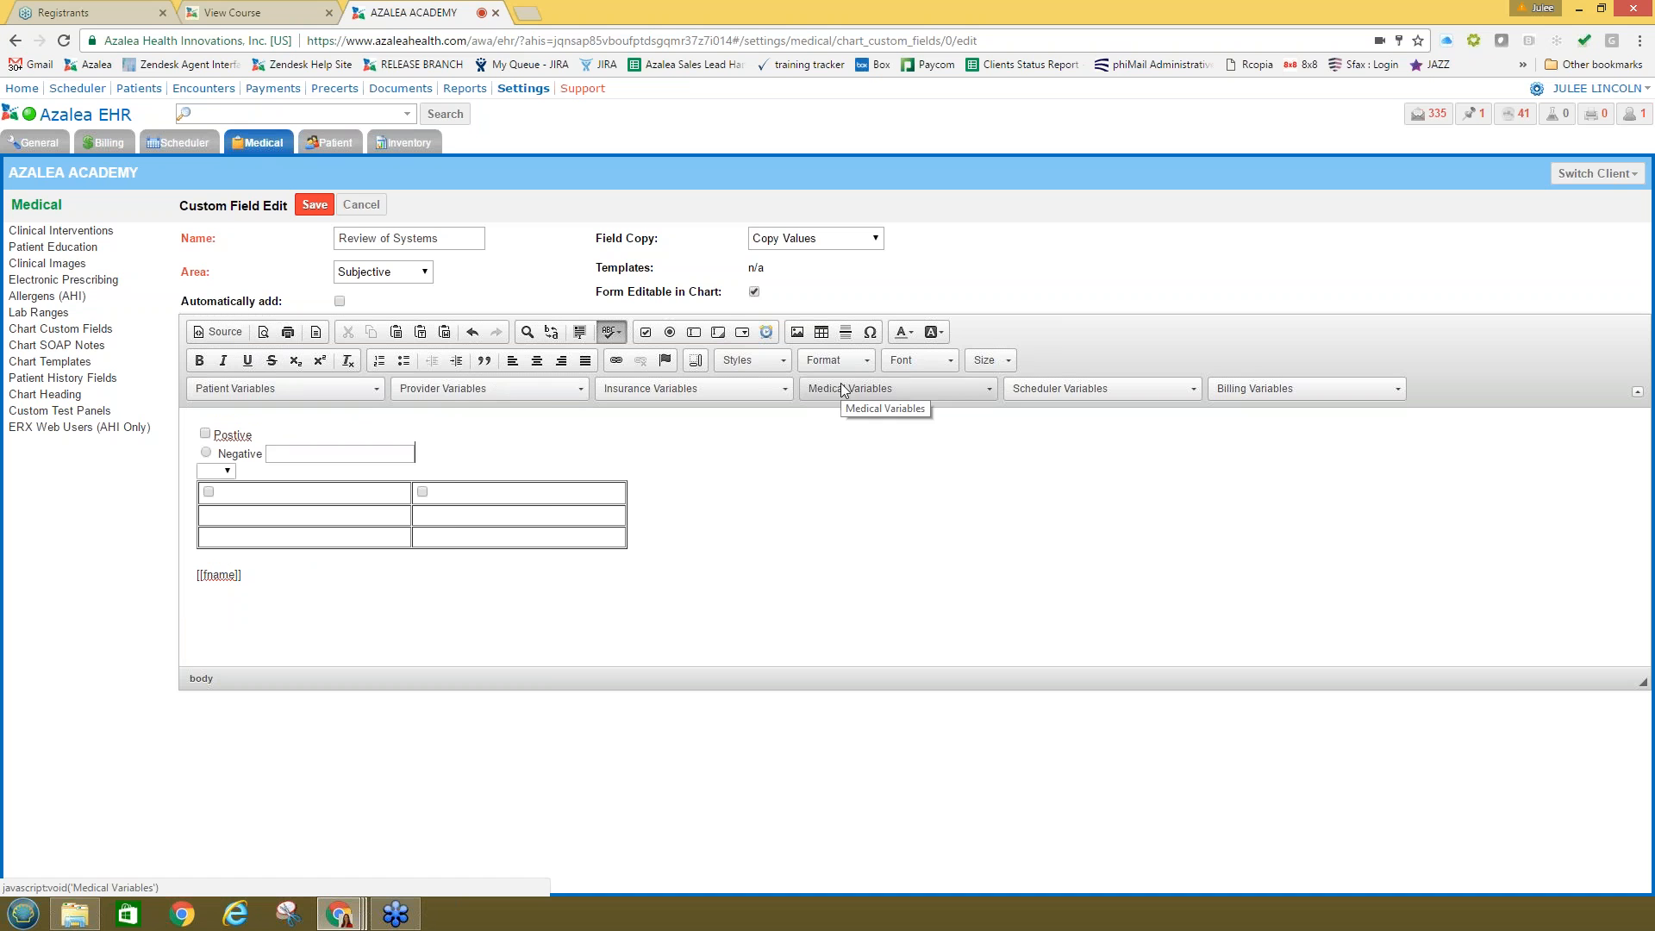
Step: Swap the [[fname]] variable below the table for the Chronic Diagnoses medical variable, then start a new line
triple_click(318, 586)
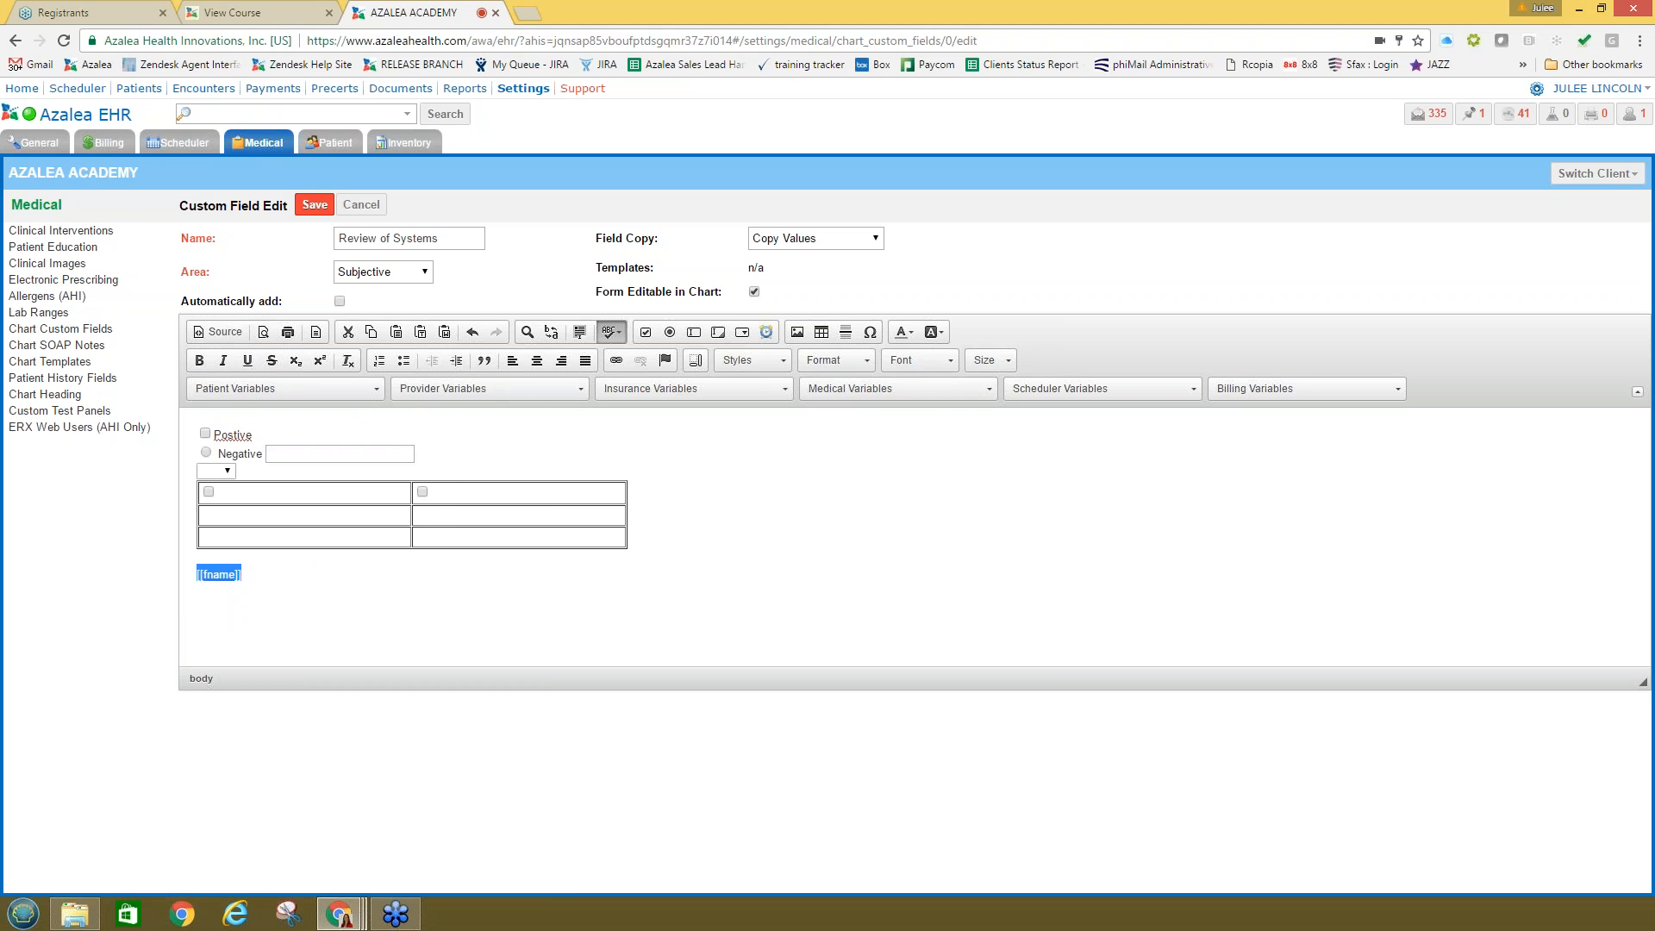
key("BackSpace")
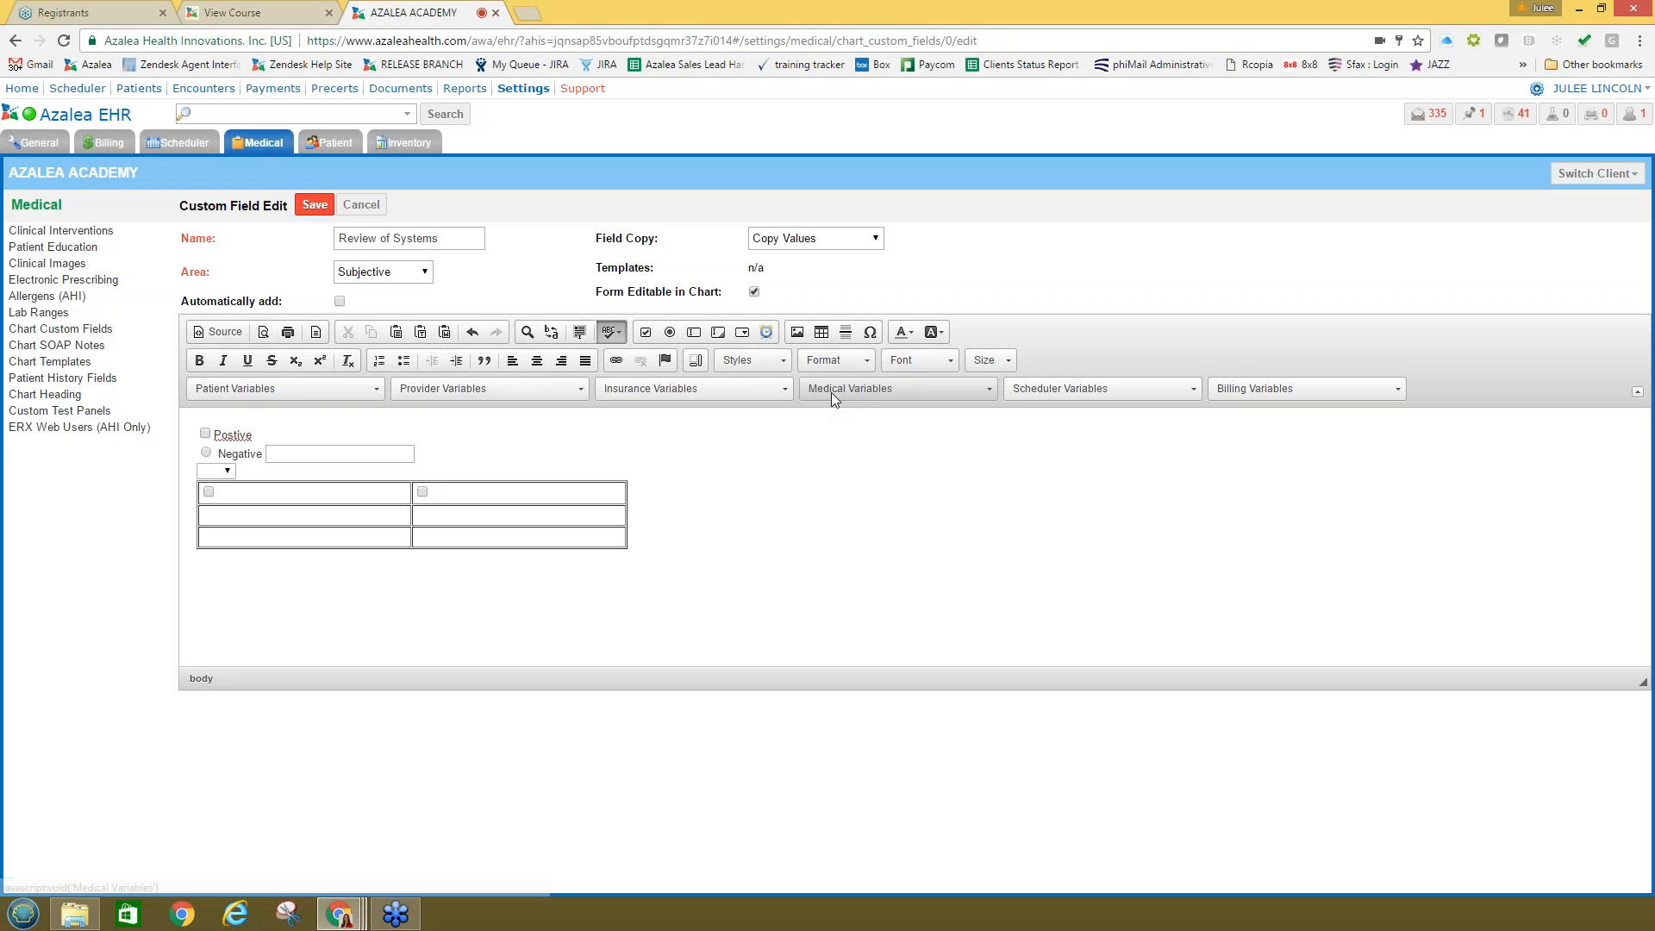
left_click(872, 390)
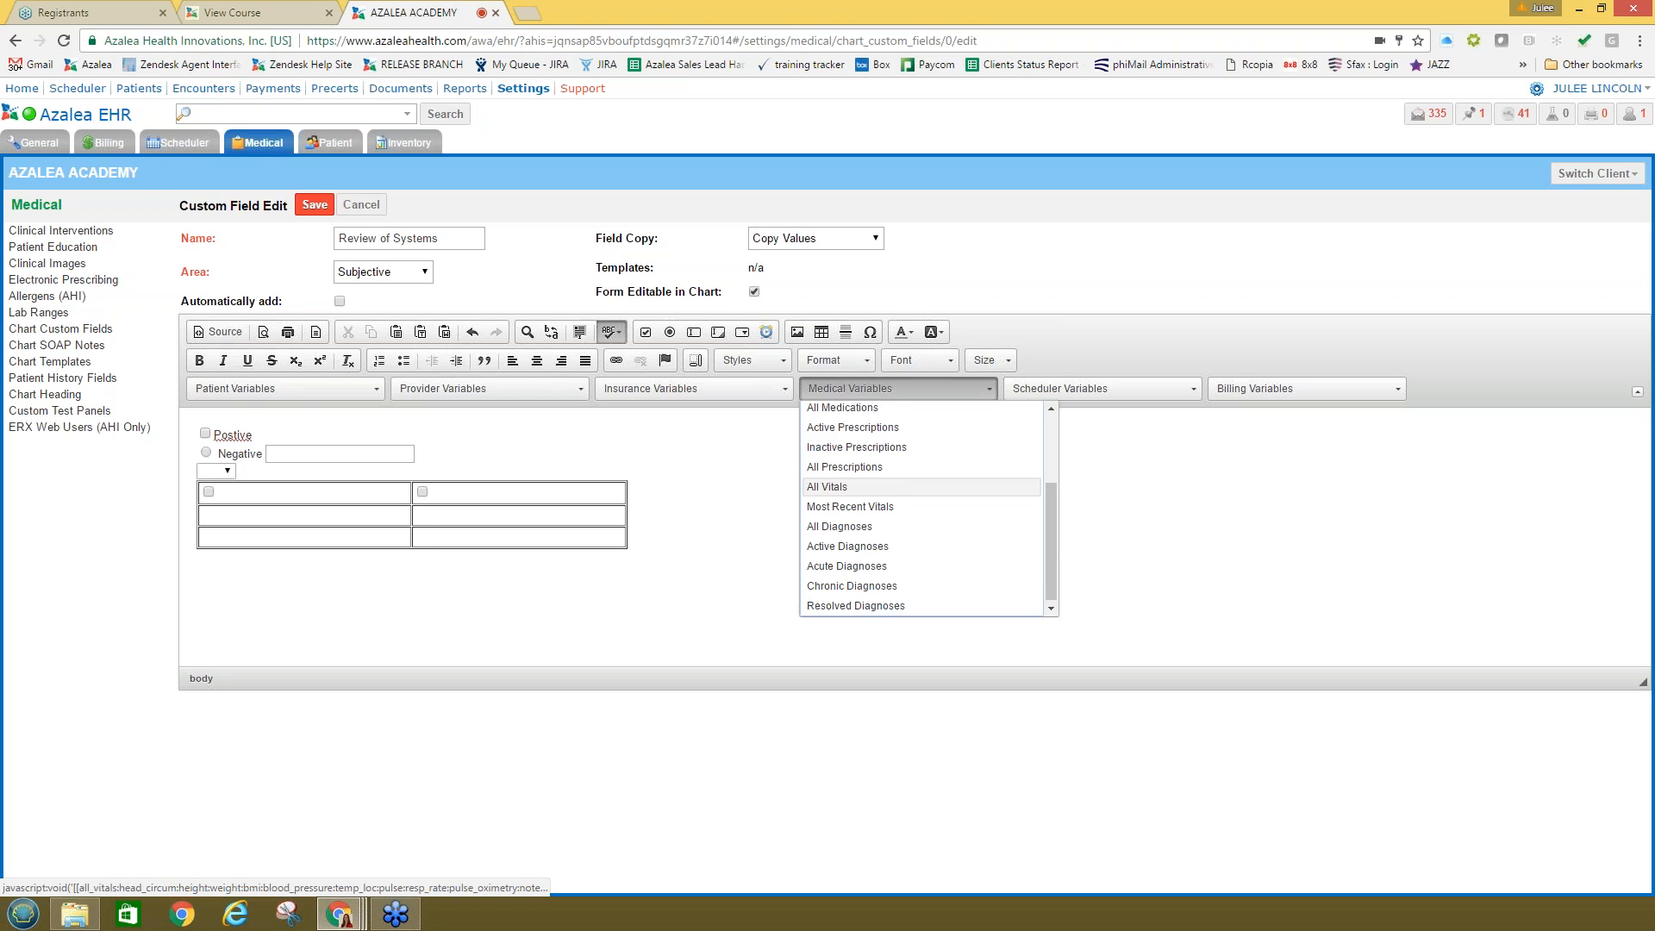
left_click_drag(1049, 513, 1043, 462)
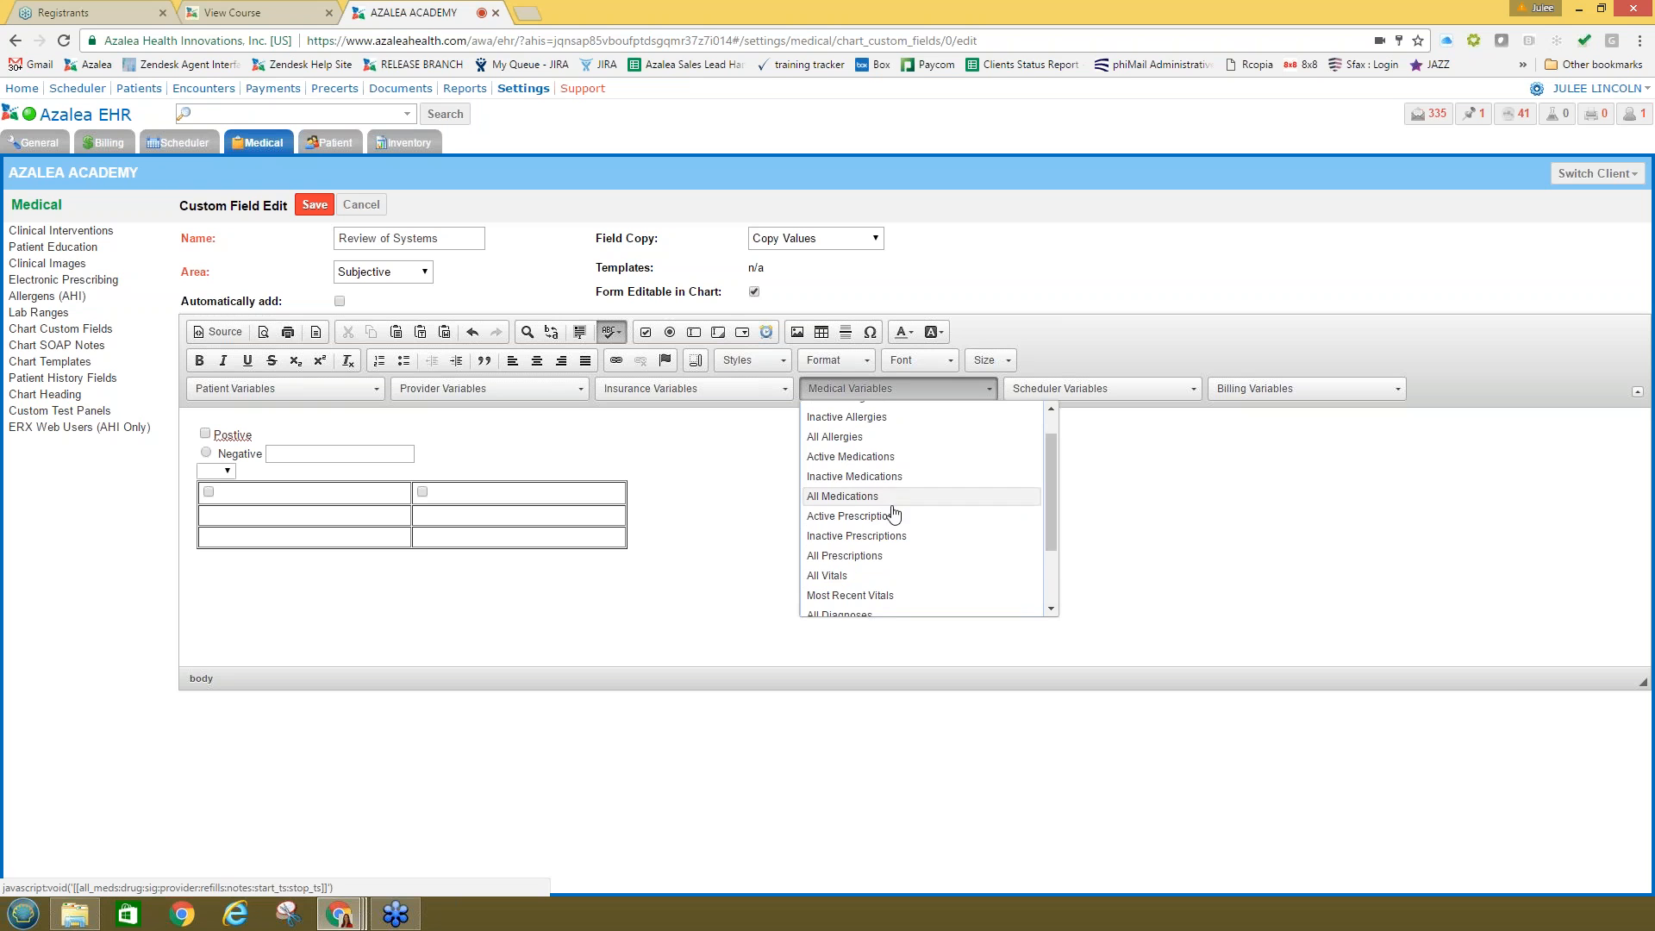
scroll(918, 539, "up", 1)
scroll(917, 552, "down", 3)
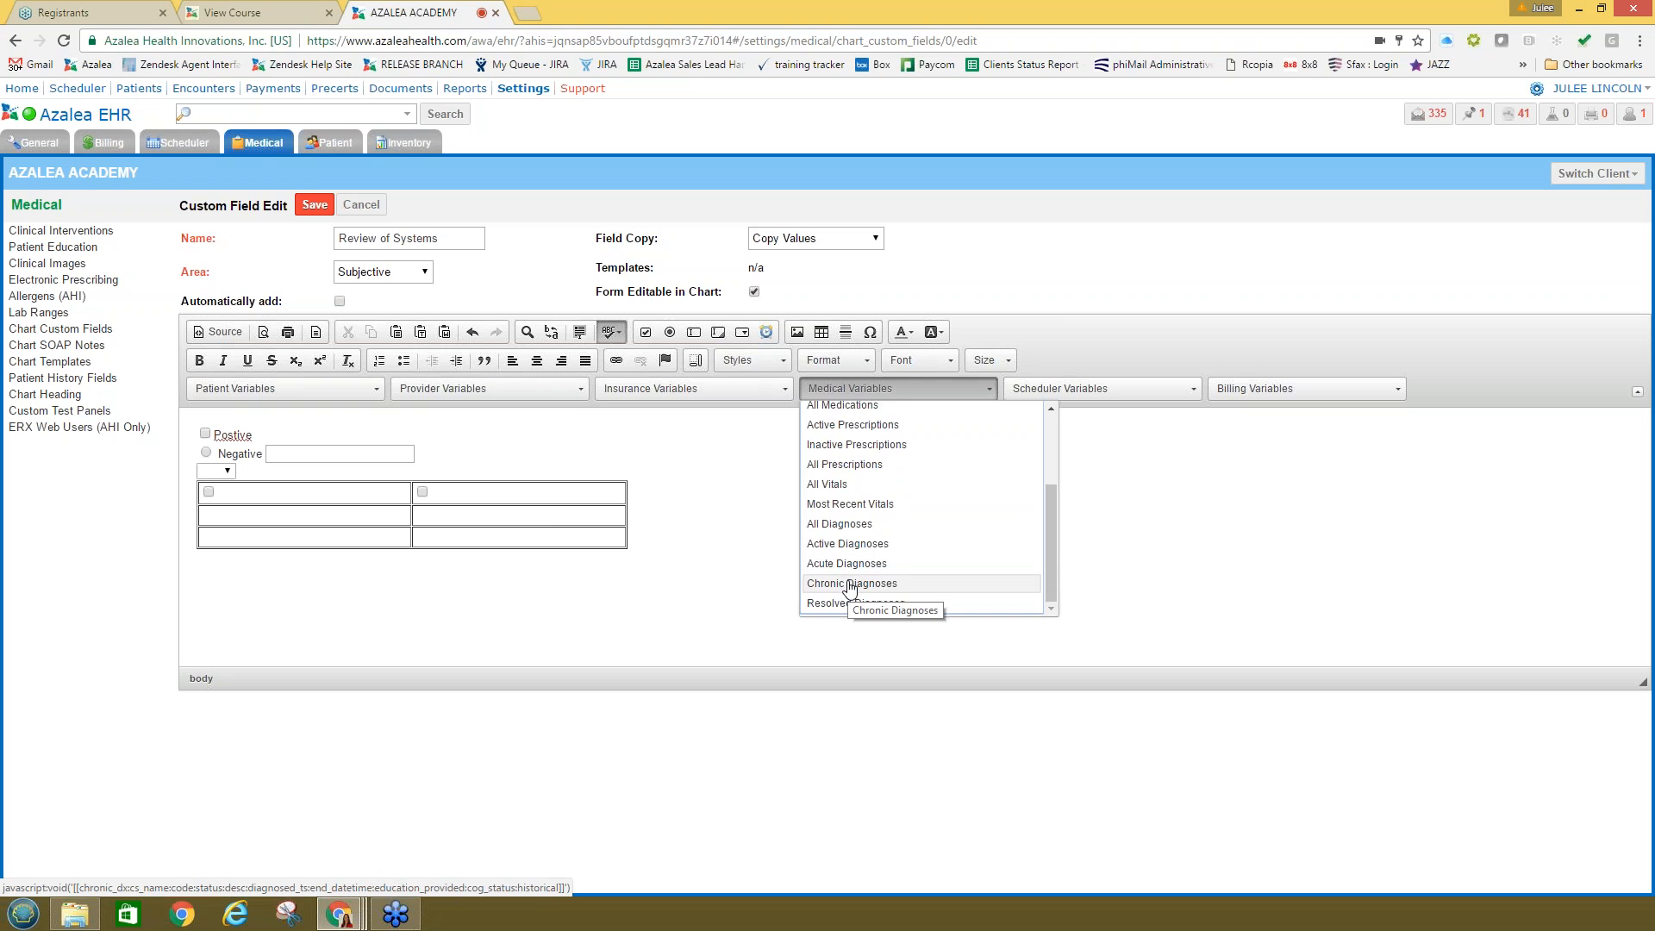
left_click(849, 584)
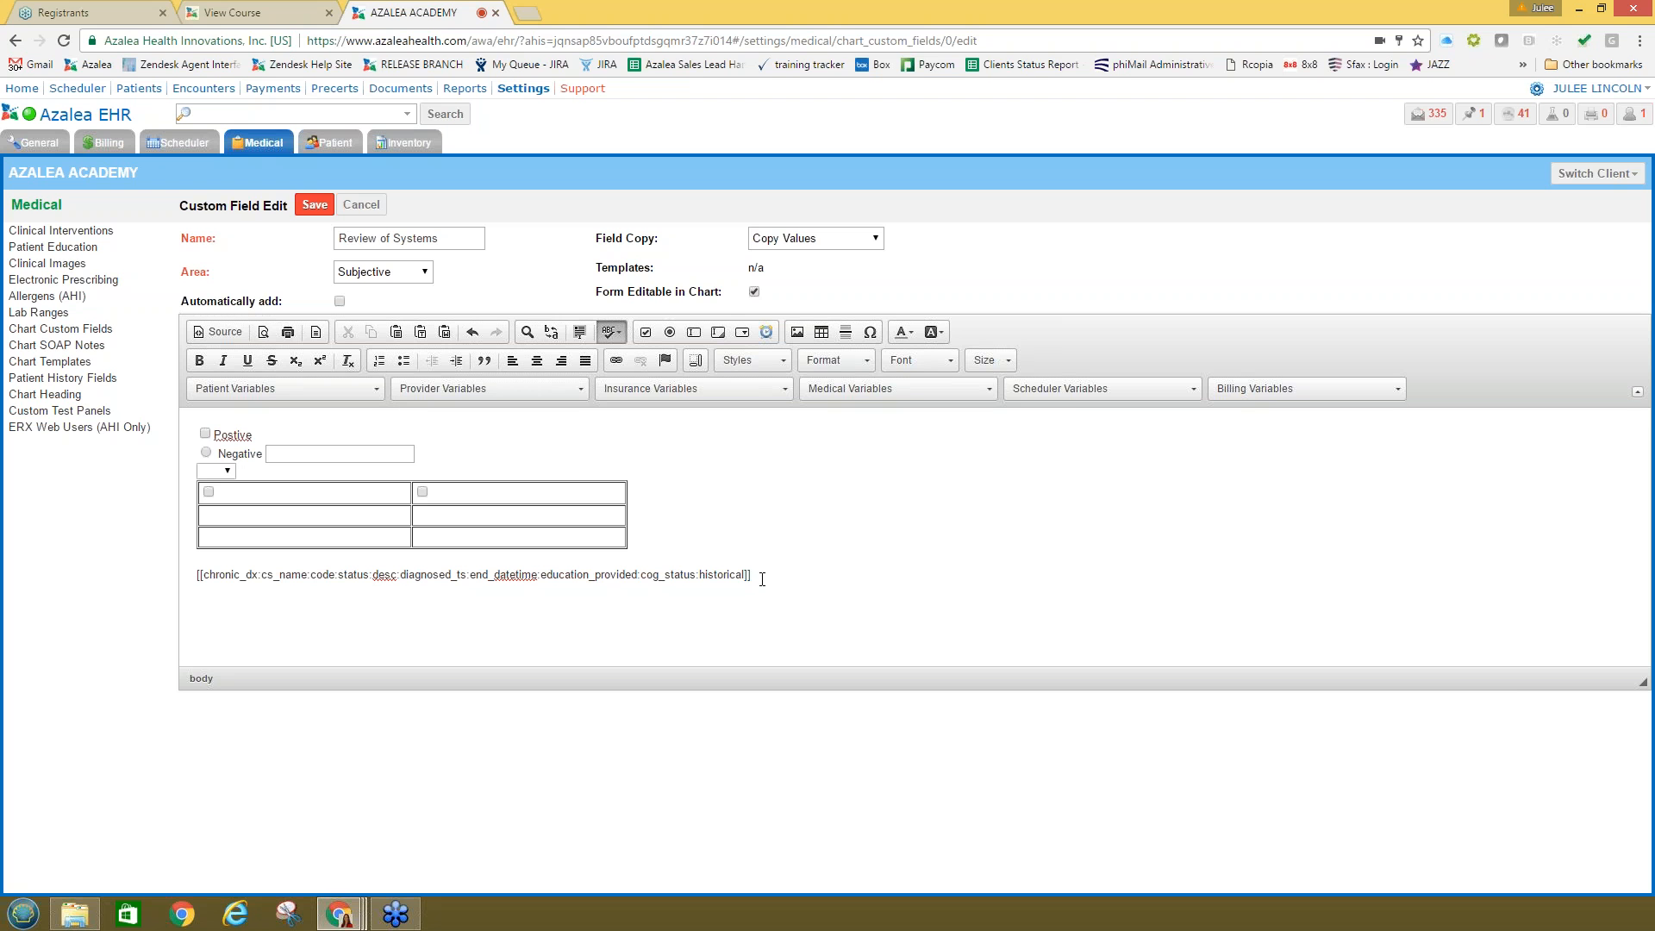
key("Return")
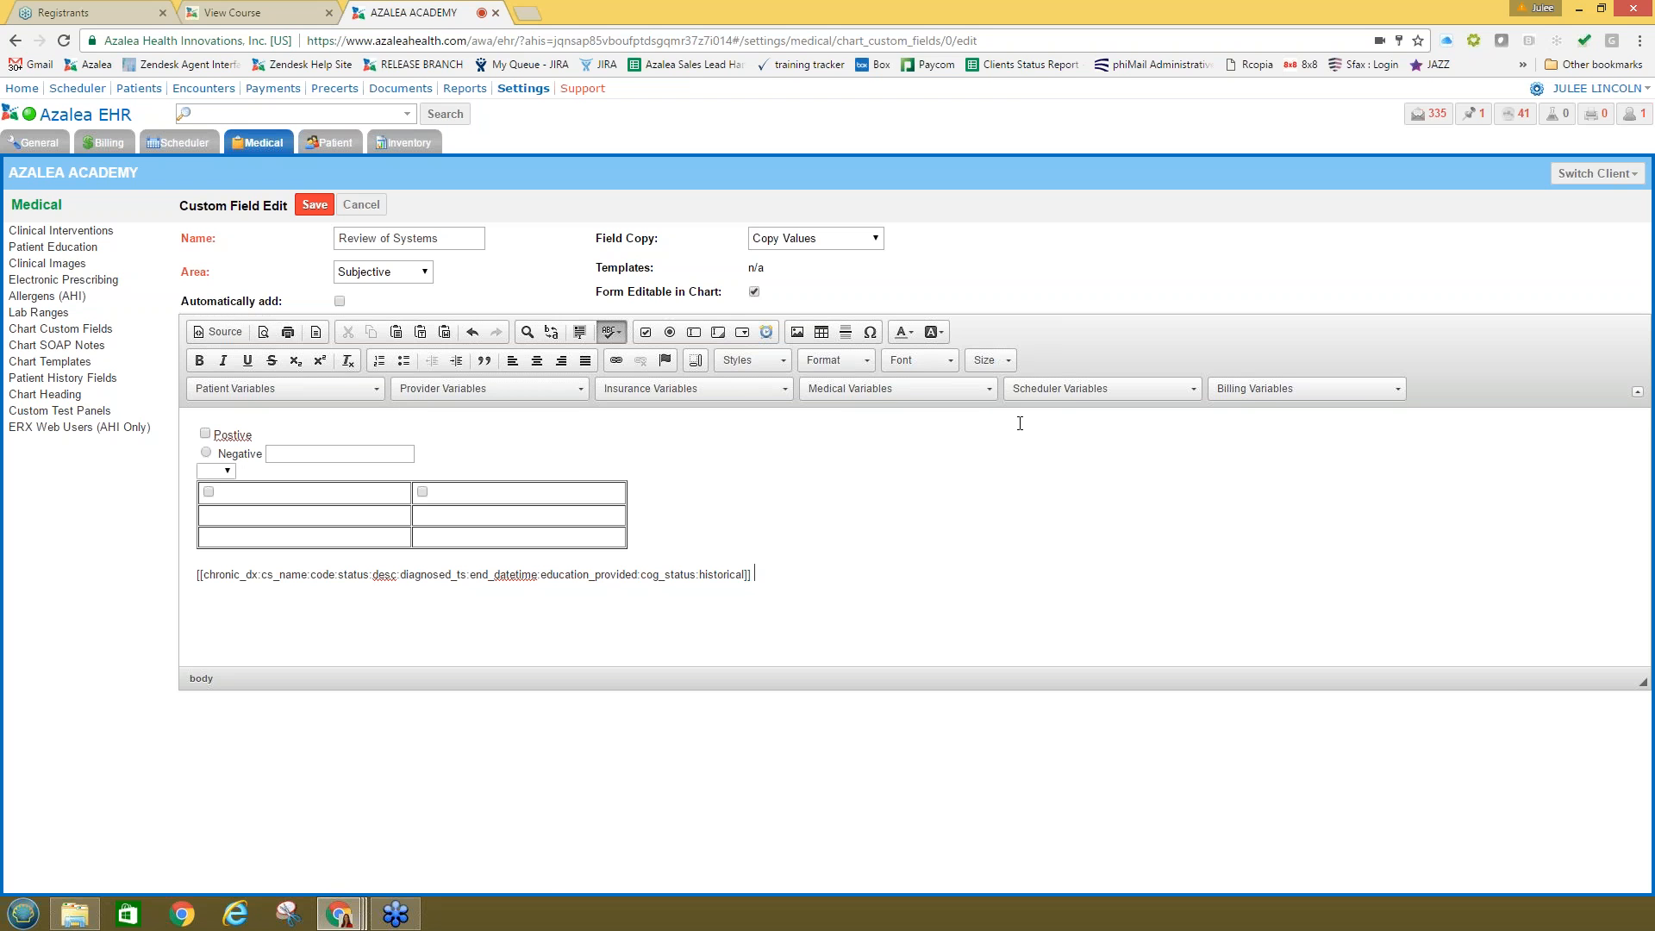
Step: Close the scheduler and billing variable lists and correct 'Postive' to 'Positive' from the spelling suggestions
left_click(1069, 387)
left_click(1318, 386)
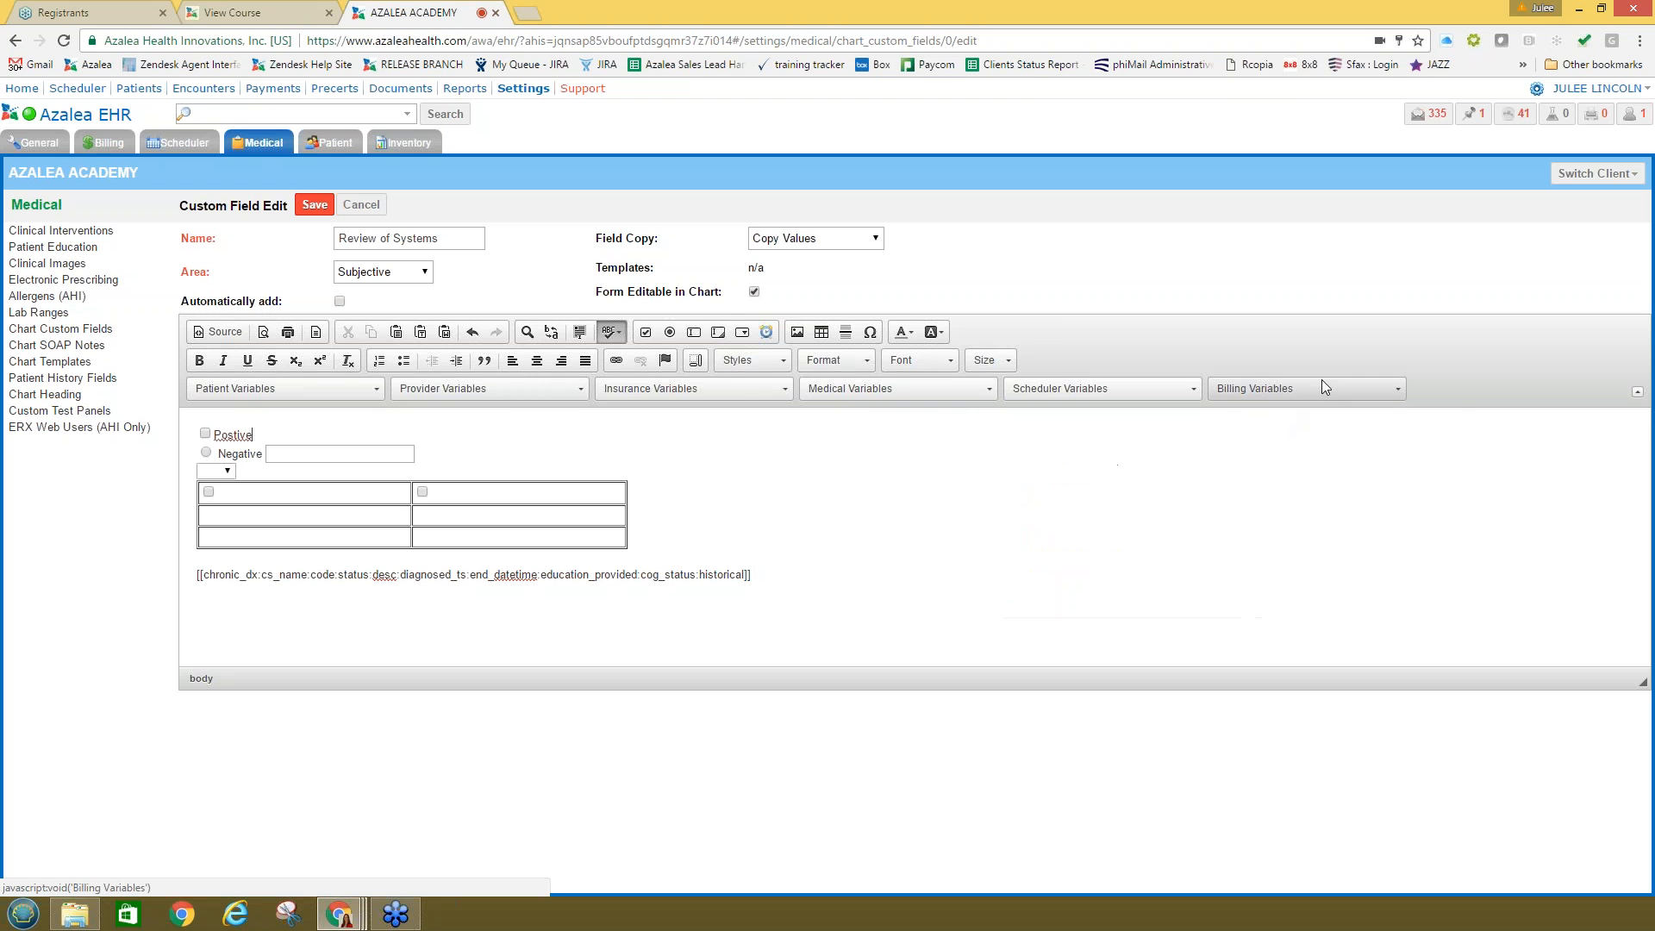
left_click(1321, 387)
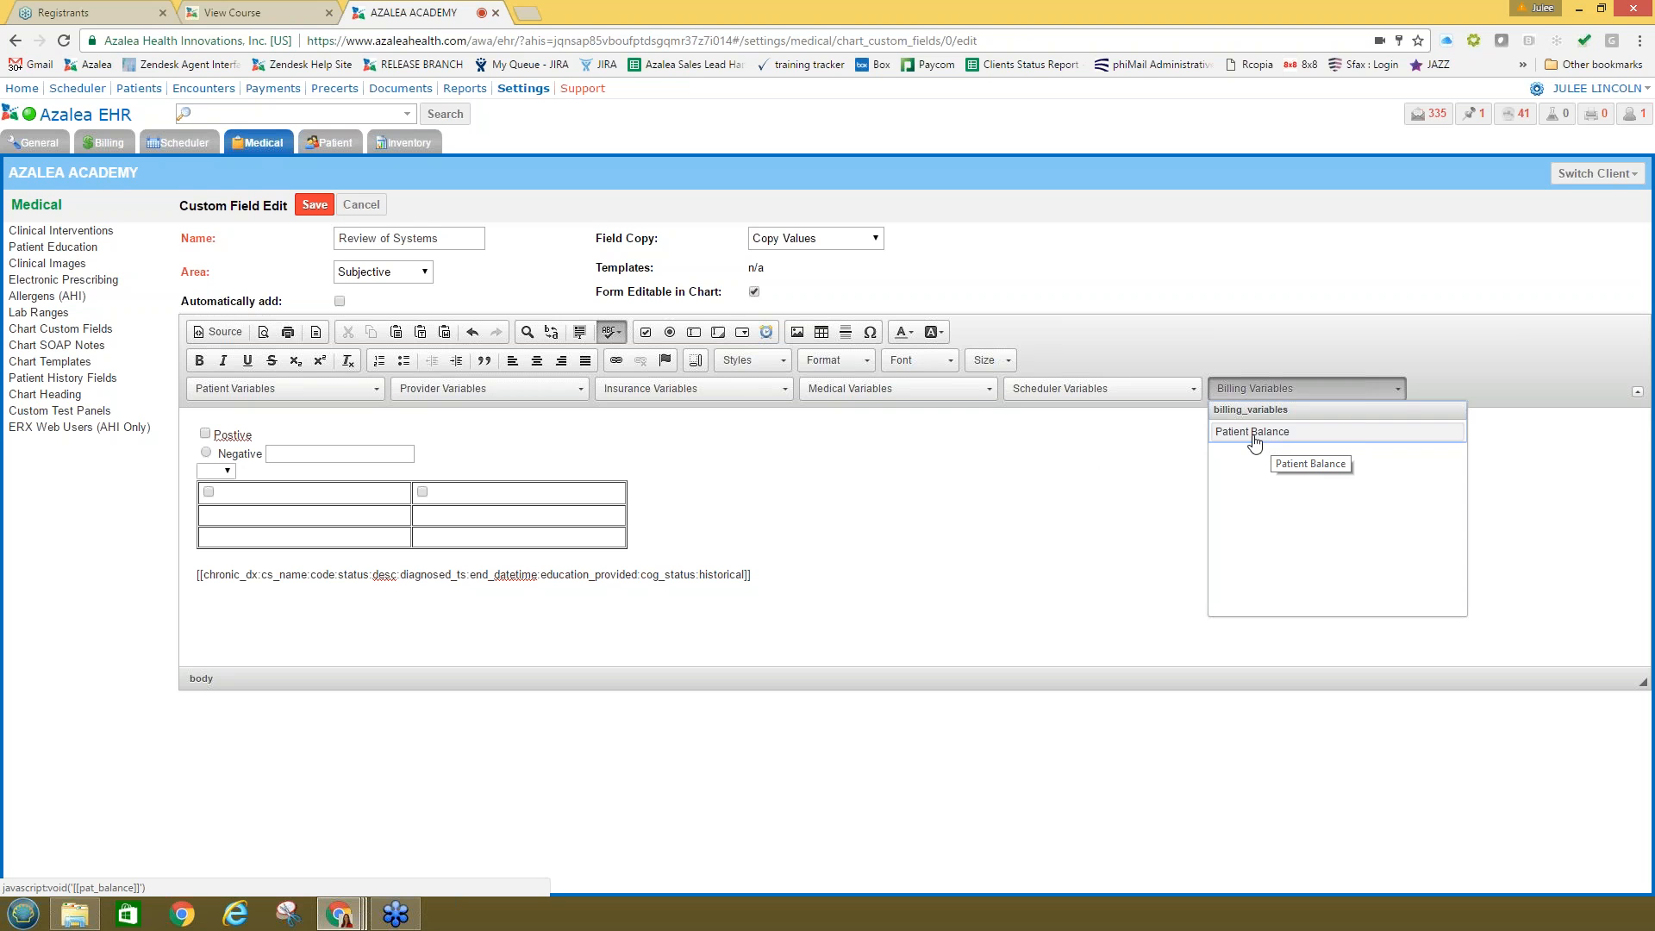
left_click(1068, 491)
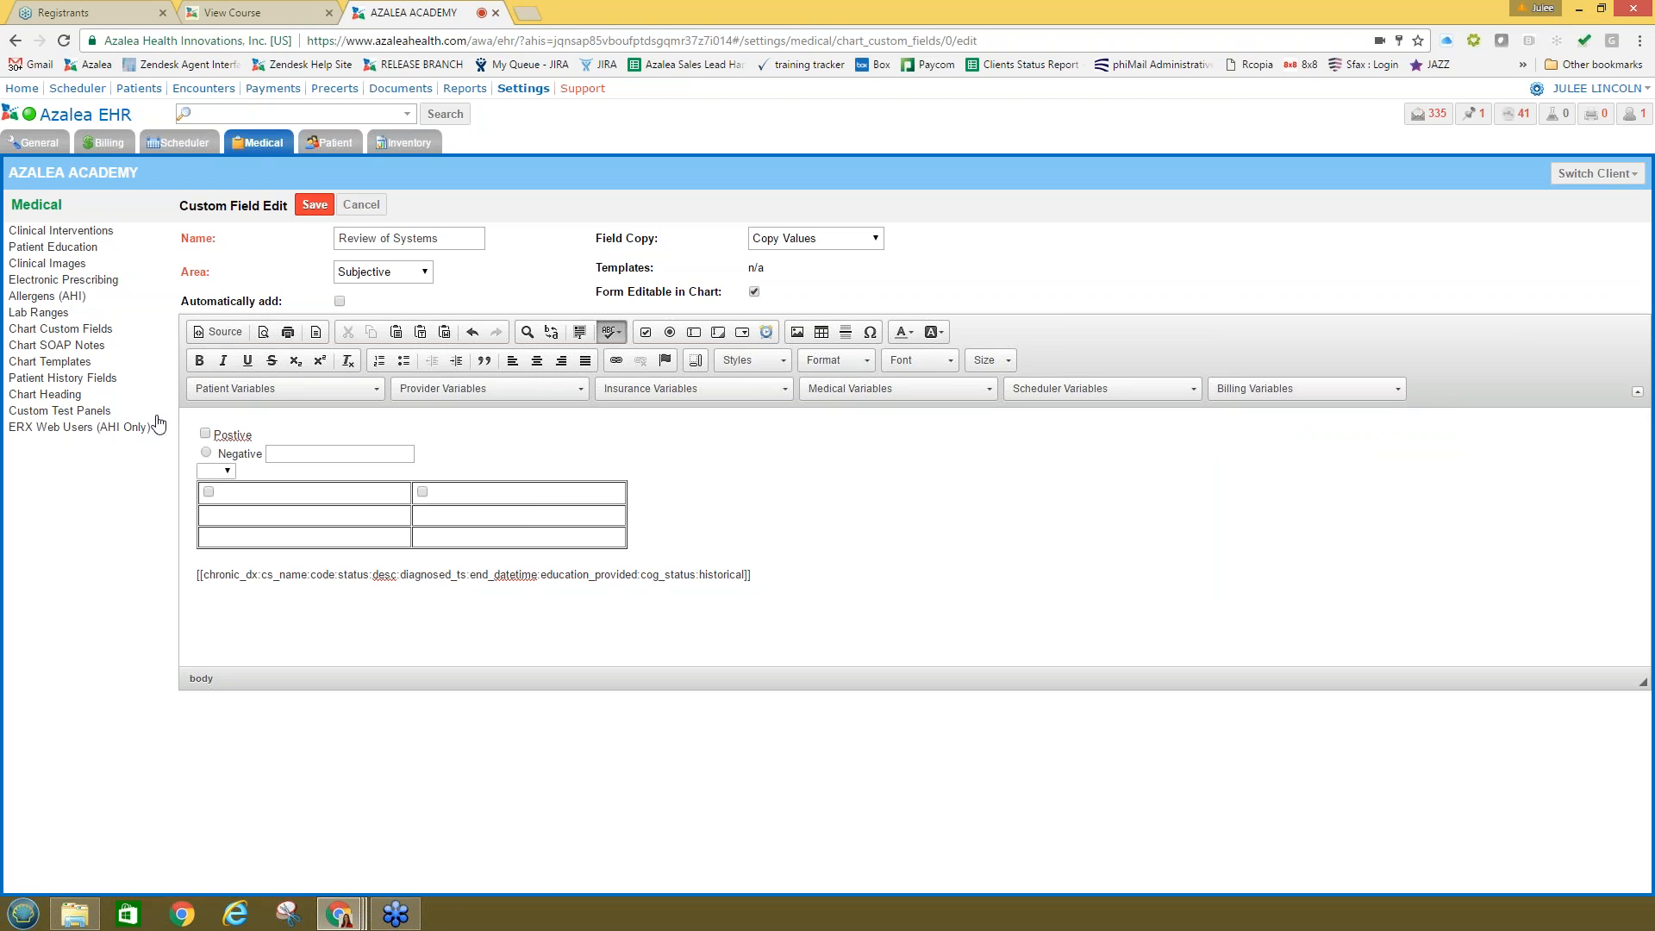
right_click(235, 436)
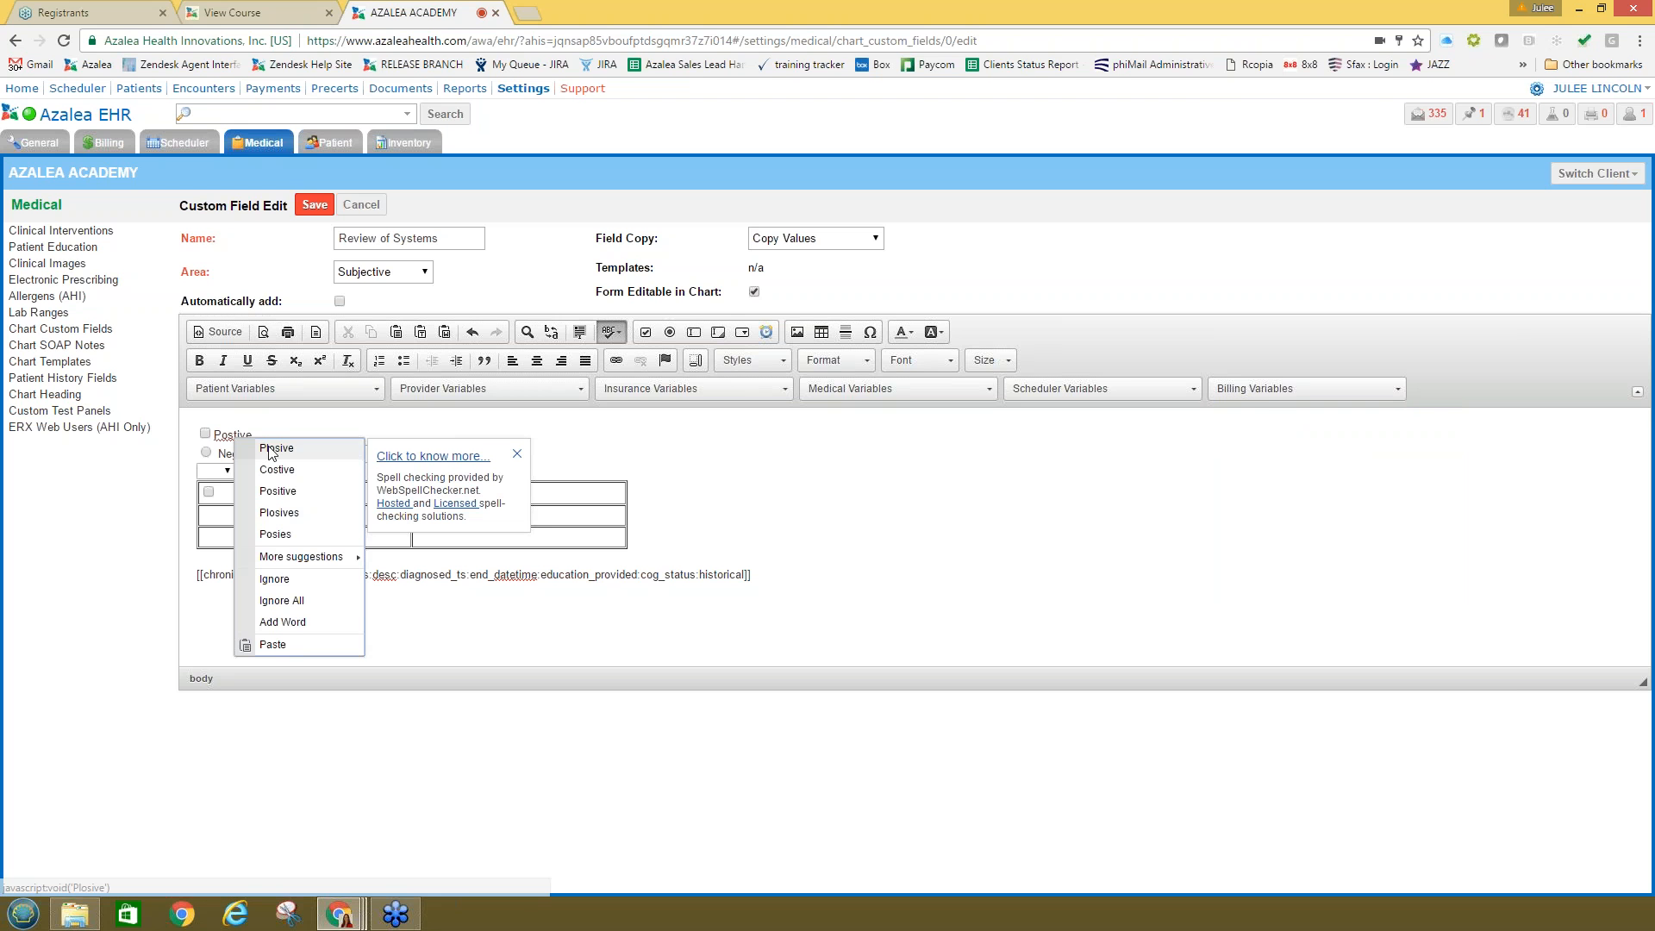
left_click(278, 491)
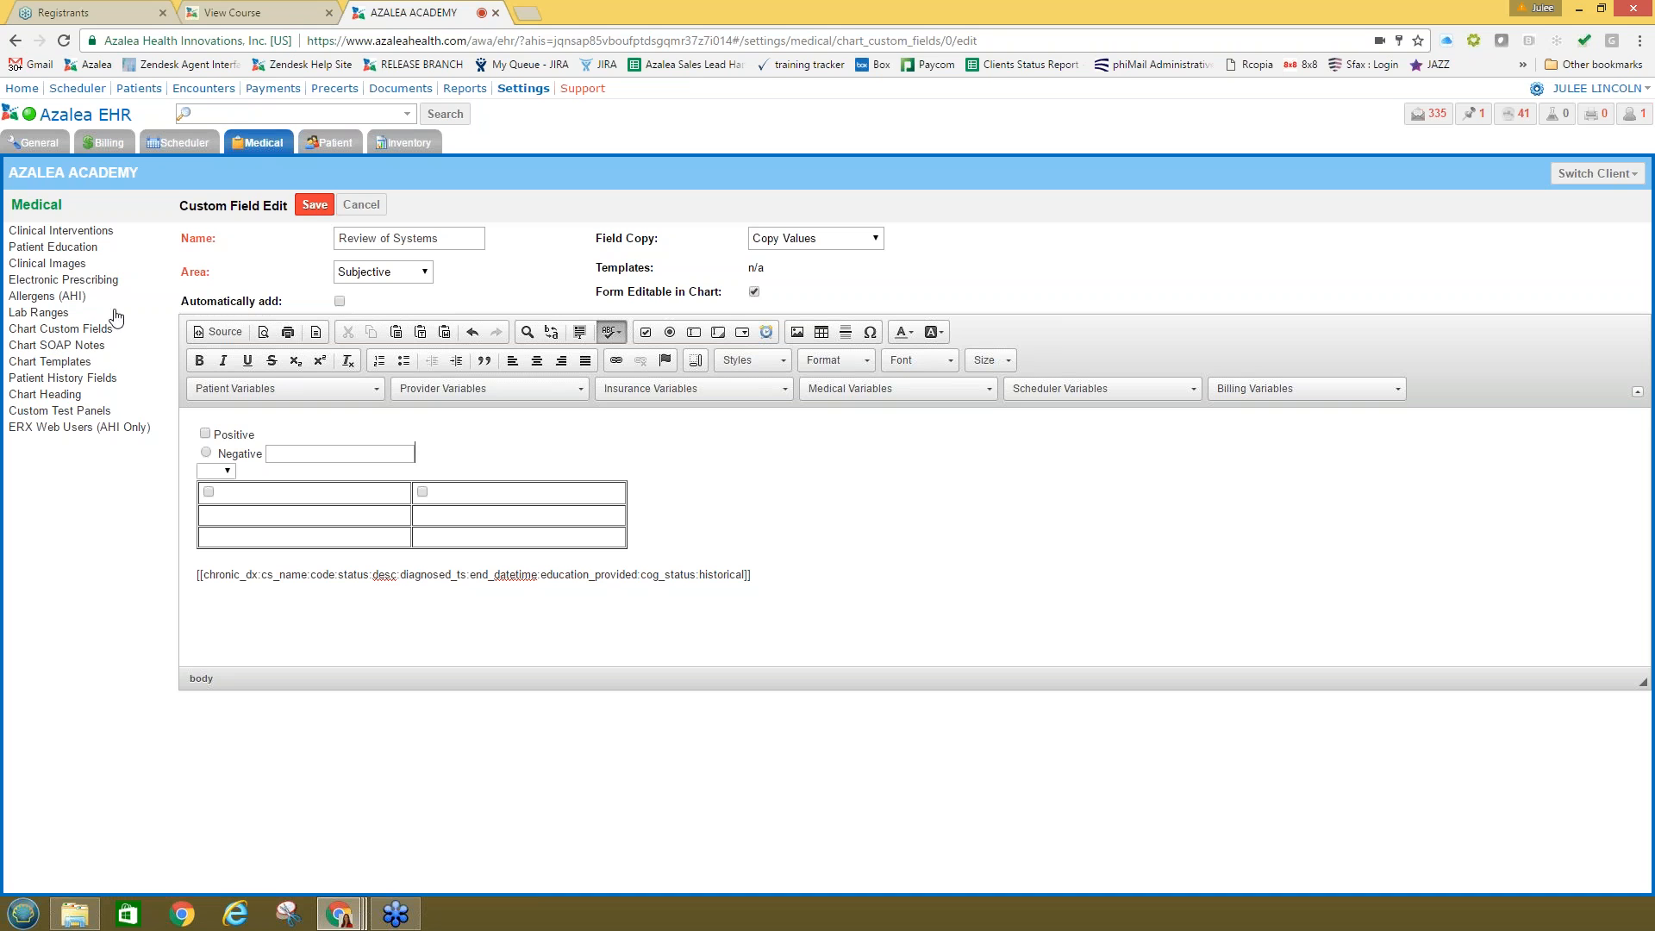
Step: Save the Review of Systems custom field, backing out of a delete prompt for Annual Female Exam
left_click(313, 205)
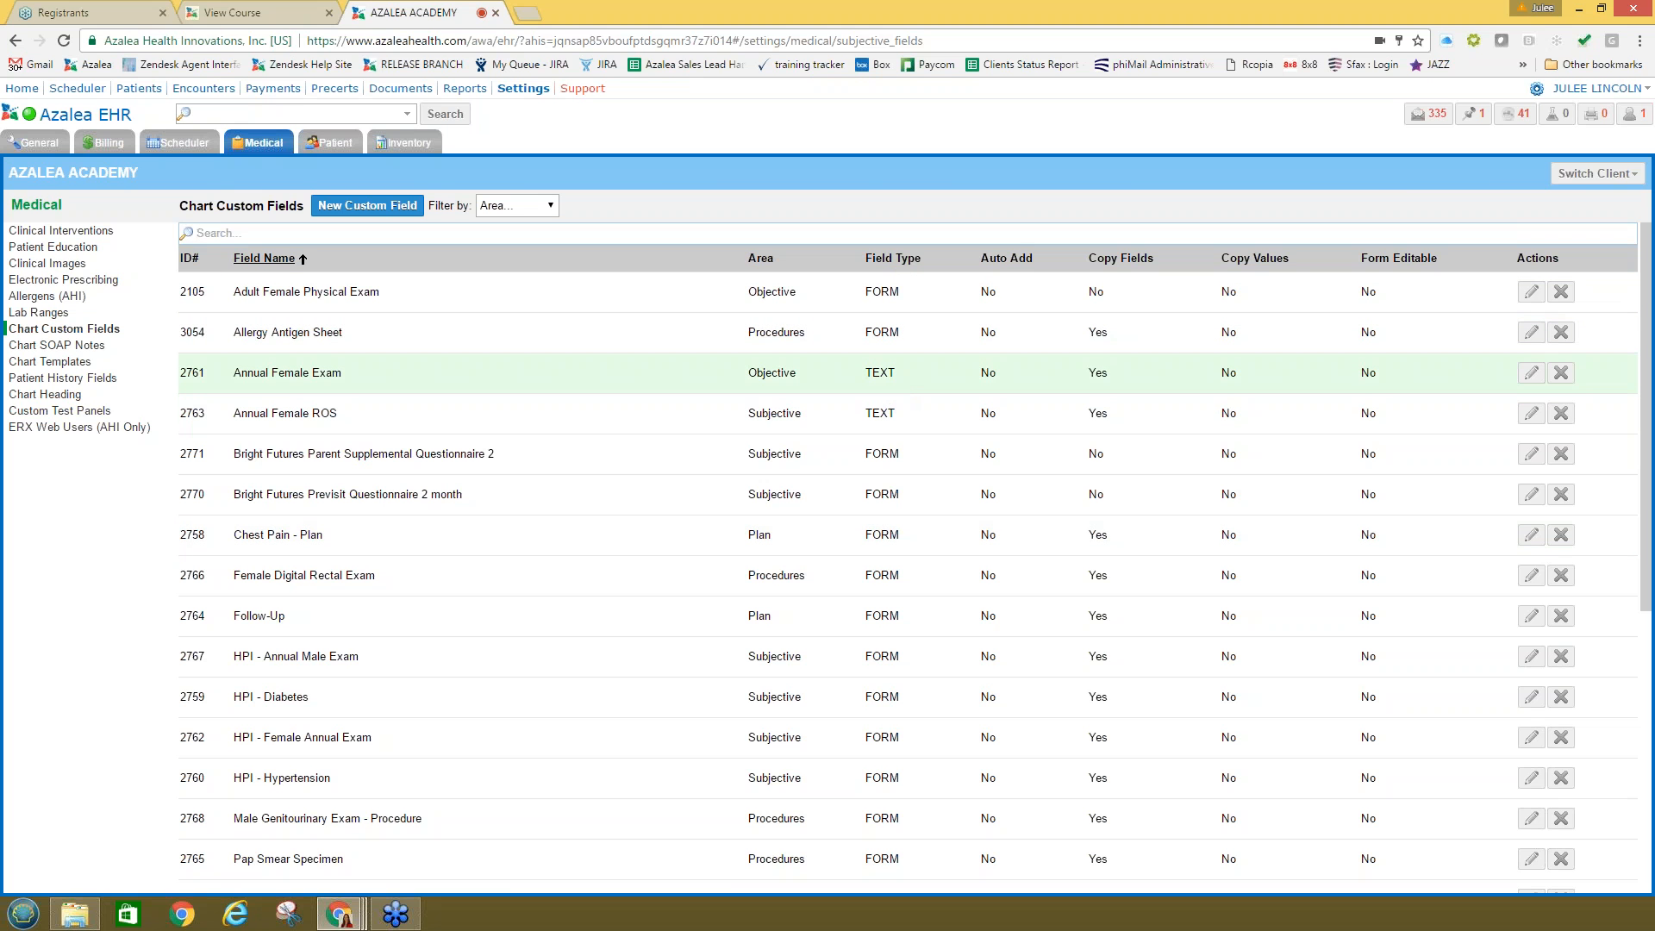
double_click(883, 376)
left_click(1549, 376)
key("Escape")
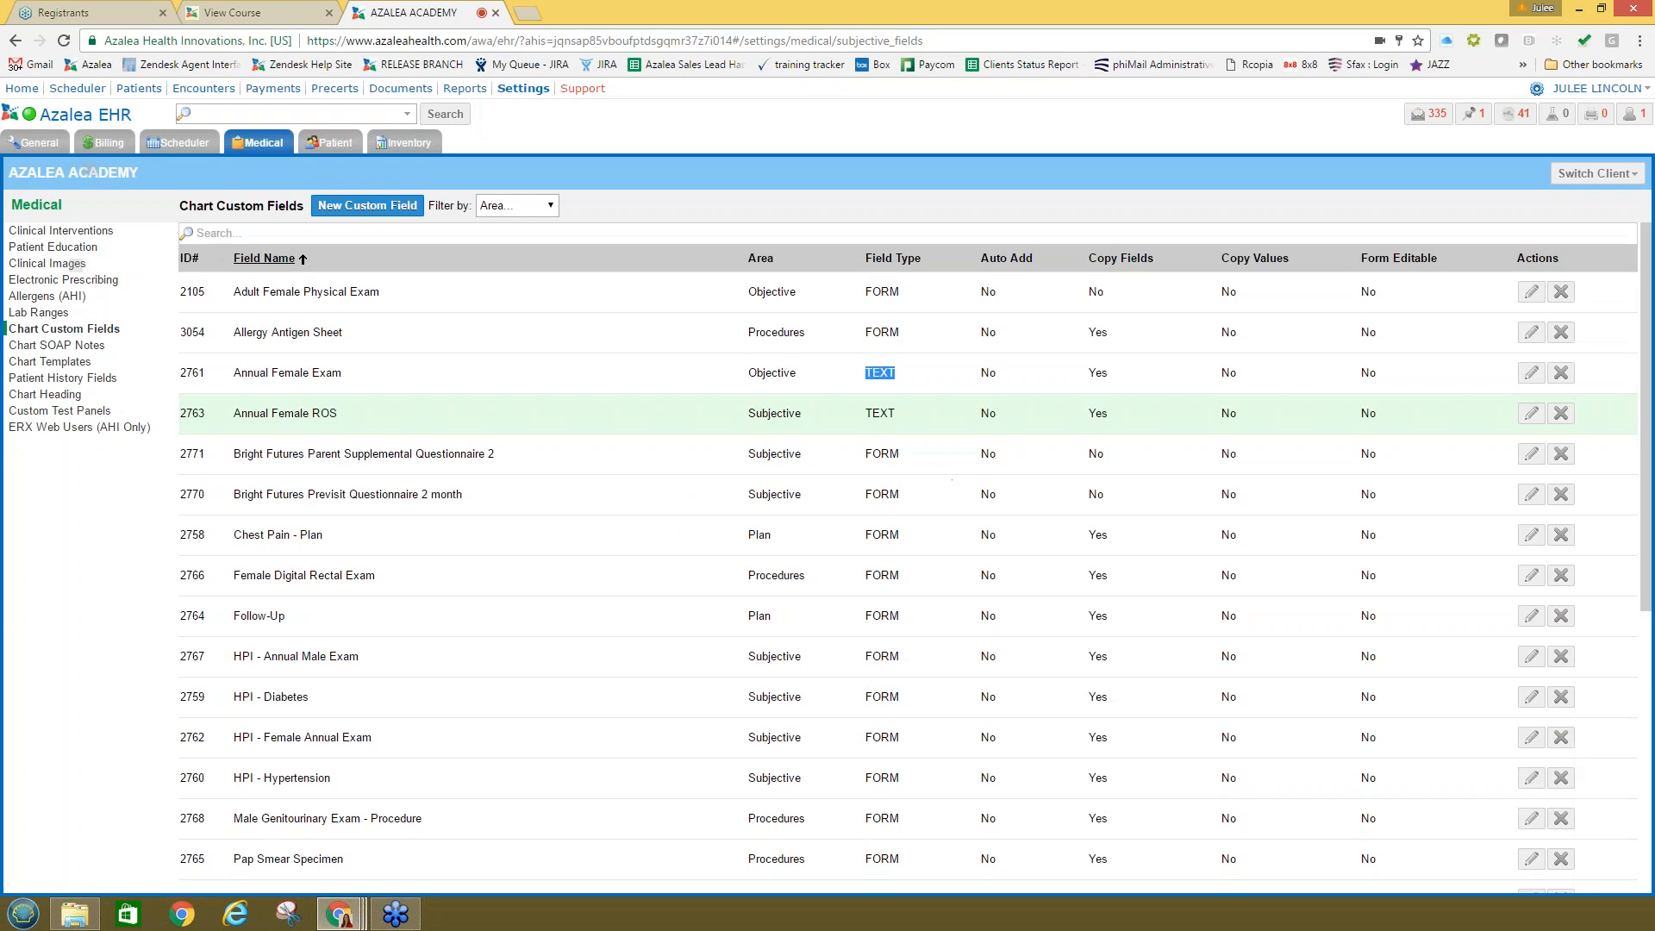
Step: Look over the Annual Female Exam field text without saving, then go to Chart Templates
left_click(1530, 372)
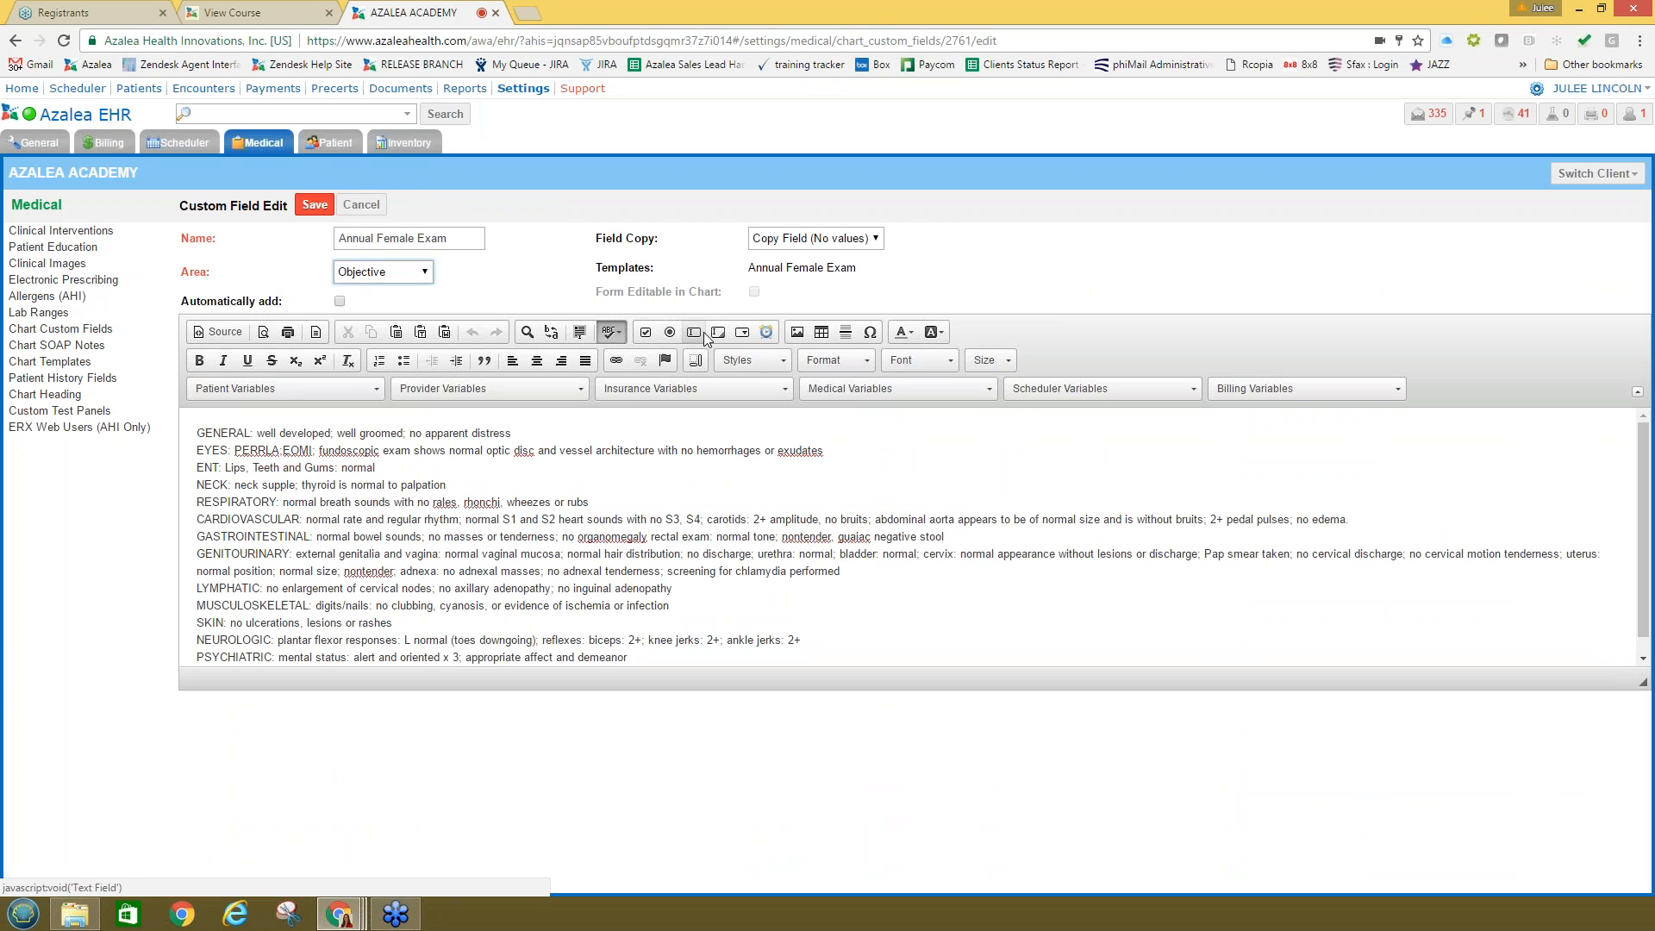
scroll(656, 582, "down", 1)
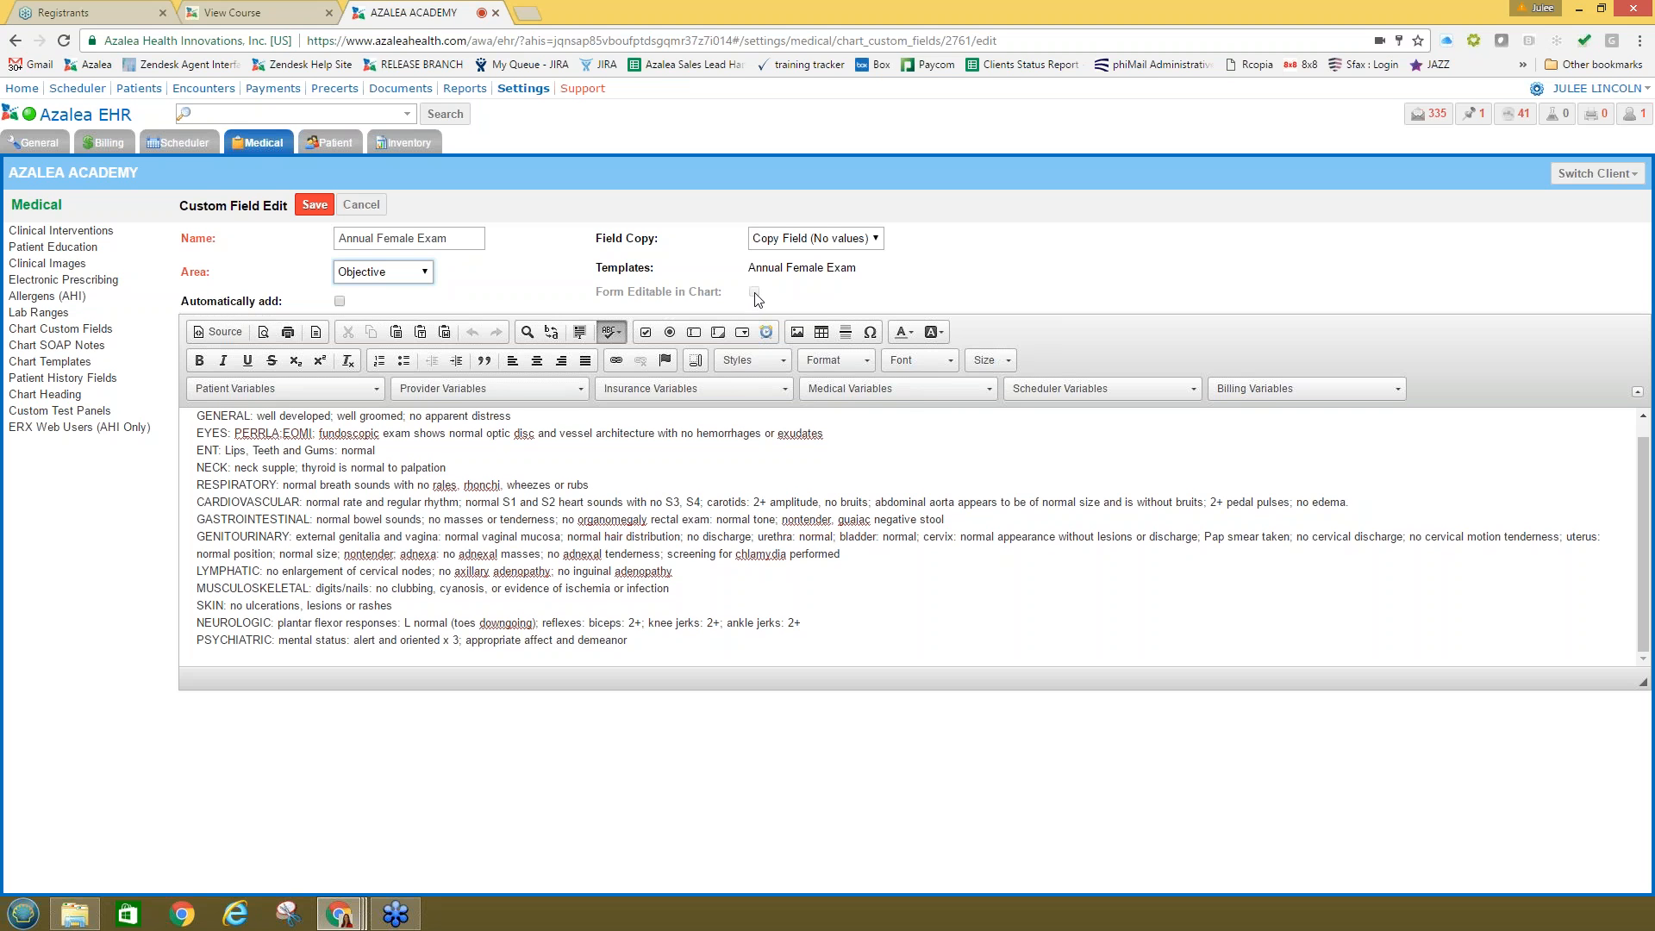
left_click(667, 641)
left_click(363, 208)
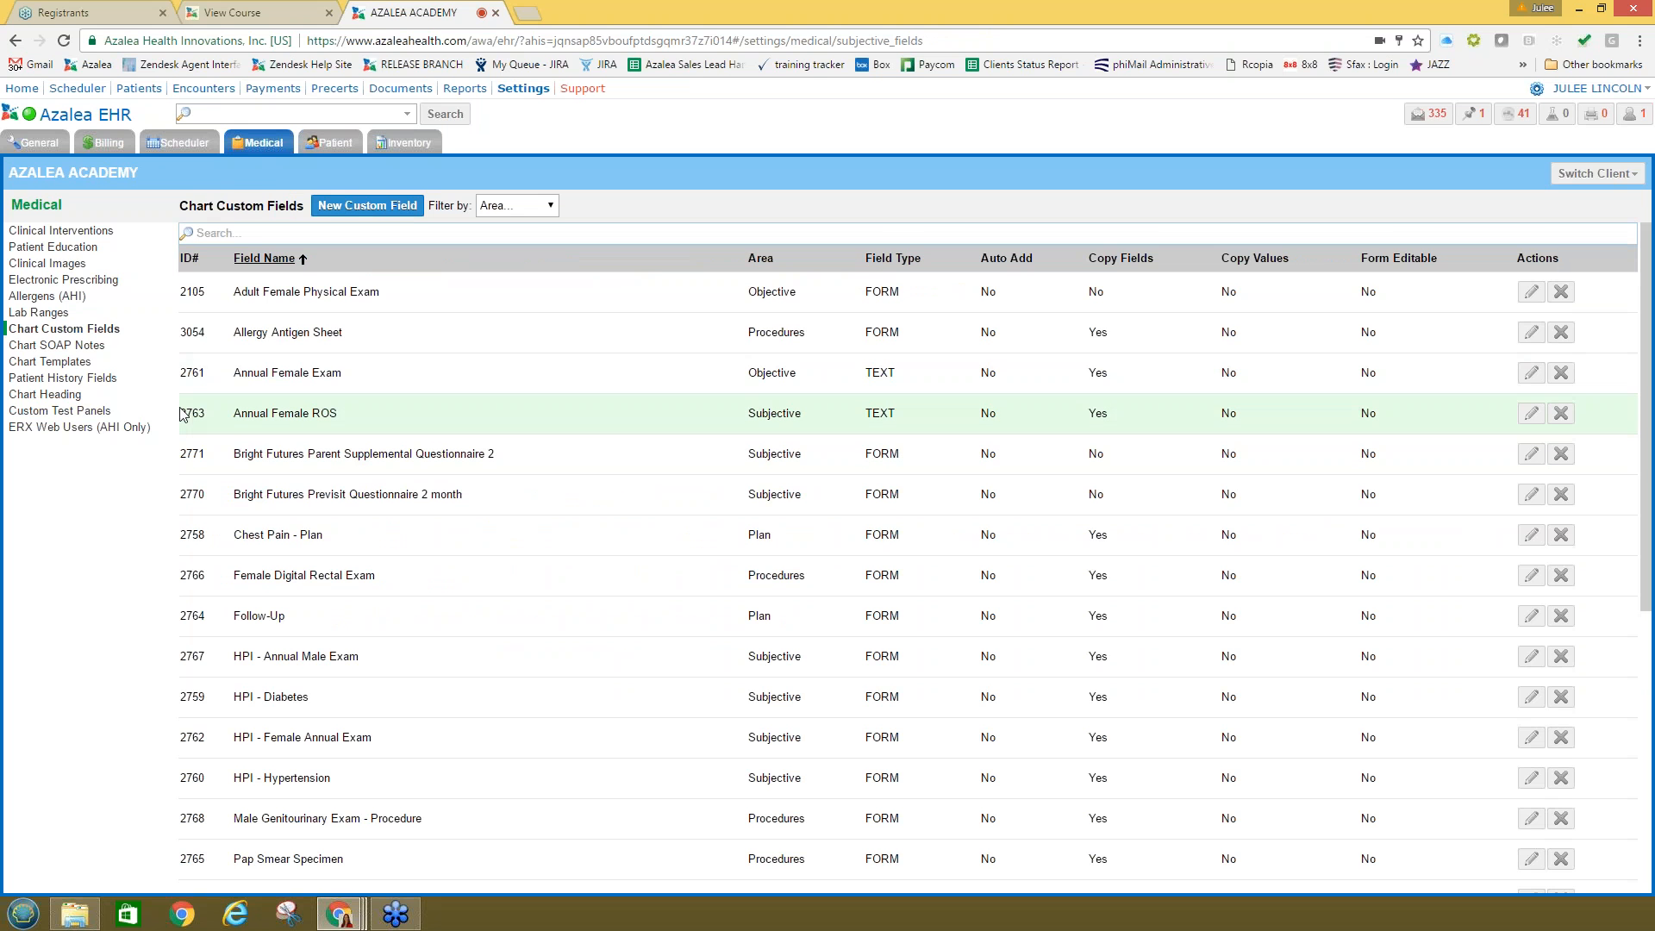
left_click(71, 363)
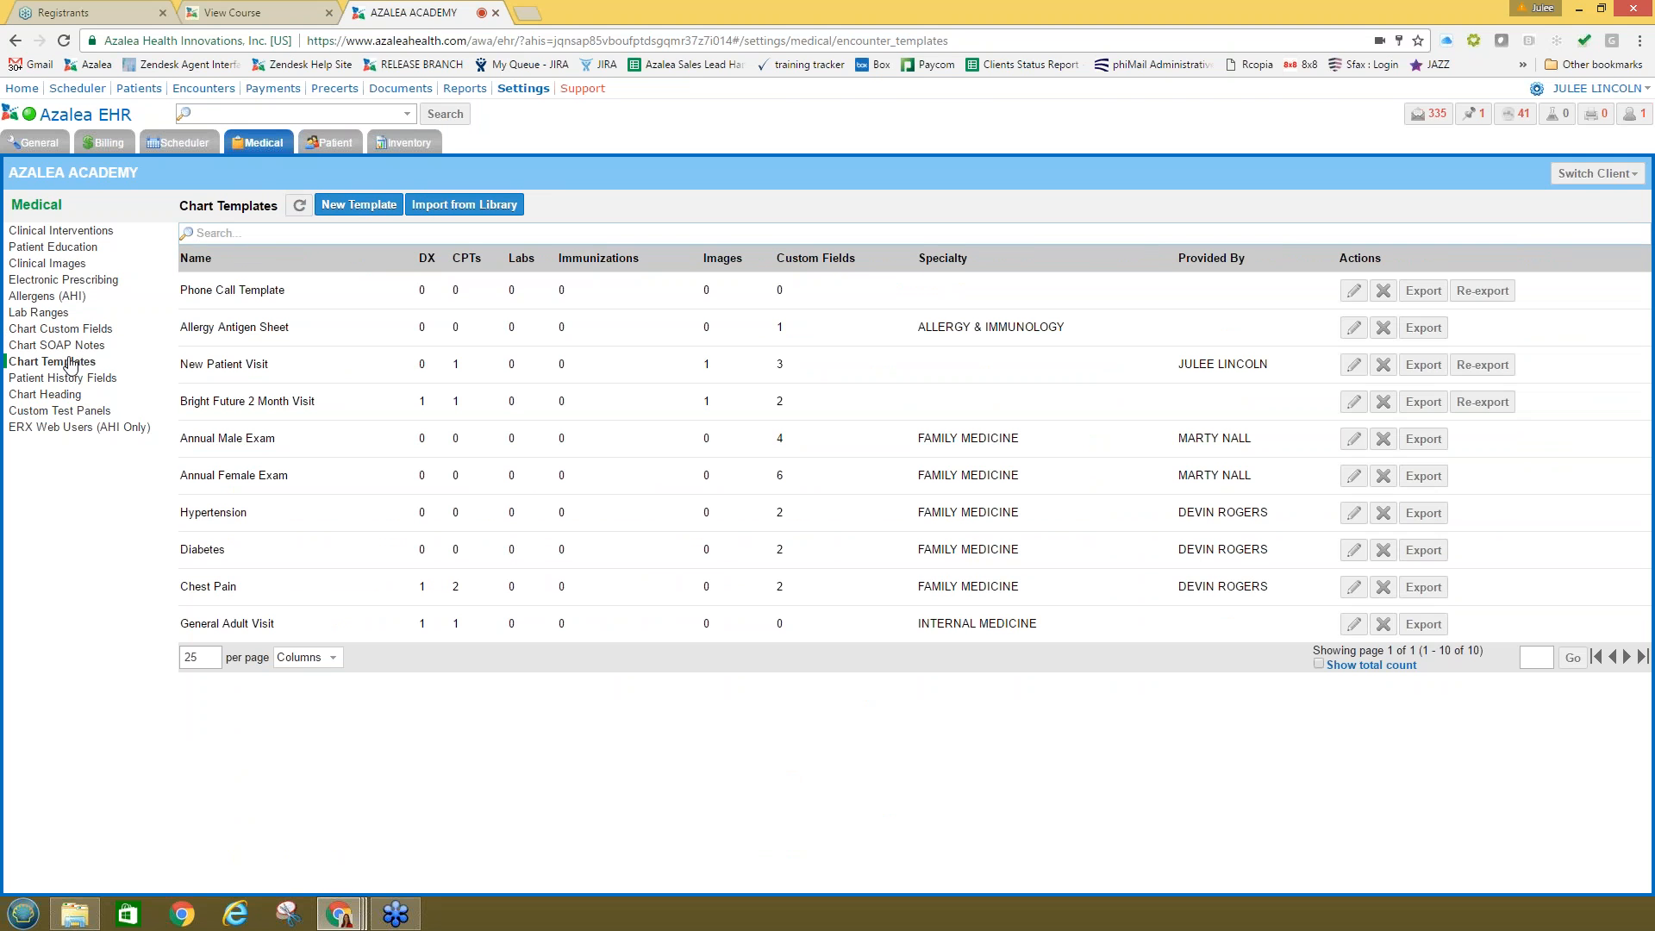
Step: Create a new chart template named 'Sore Throat'
left_click(360, 207)
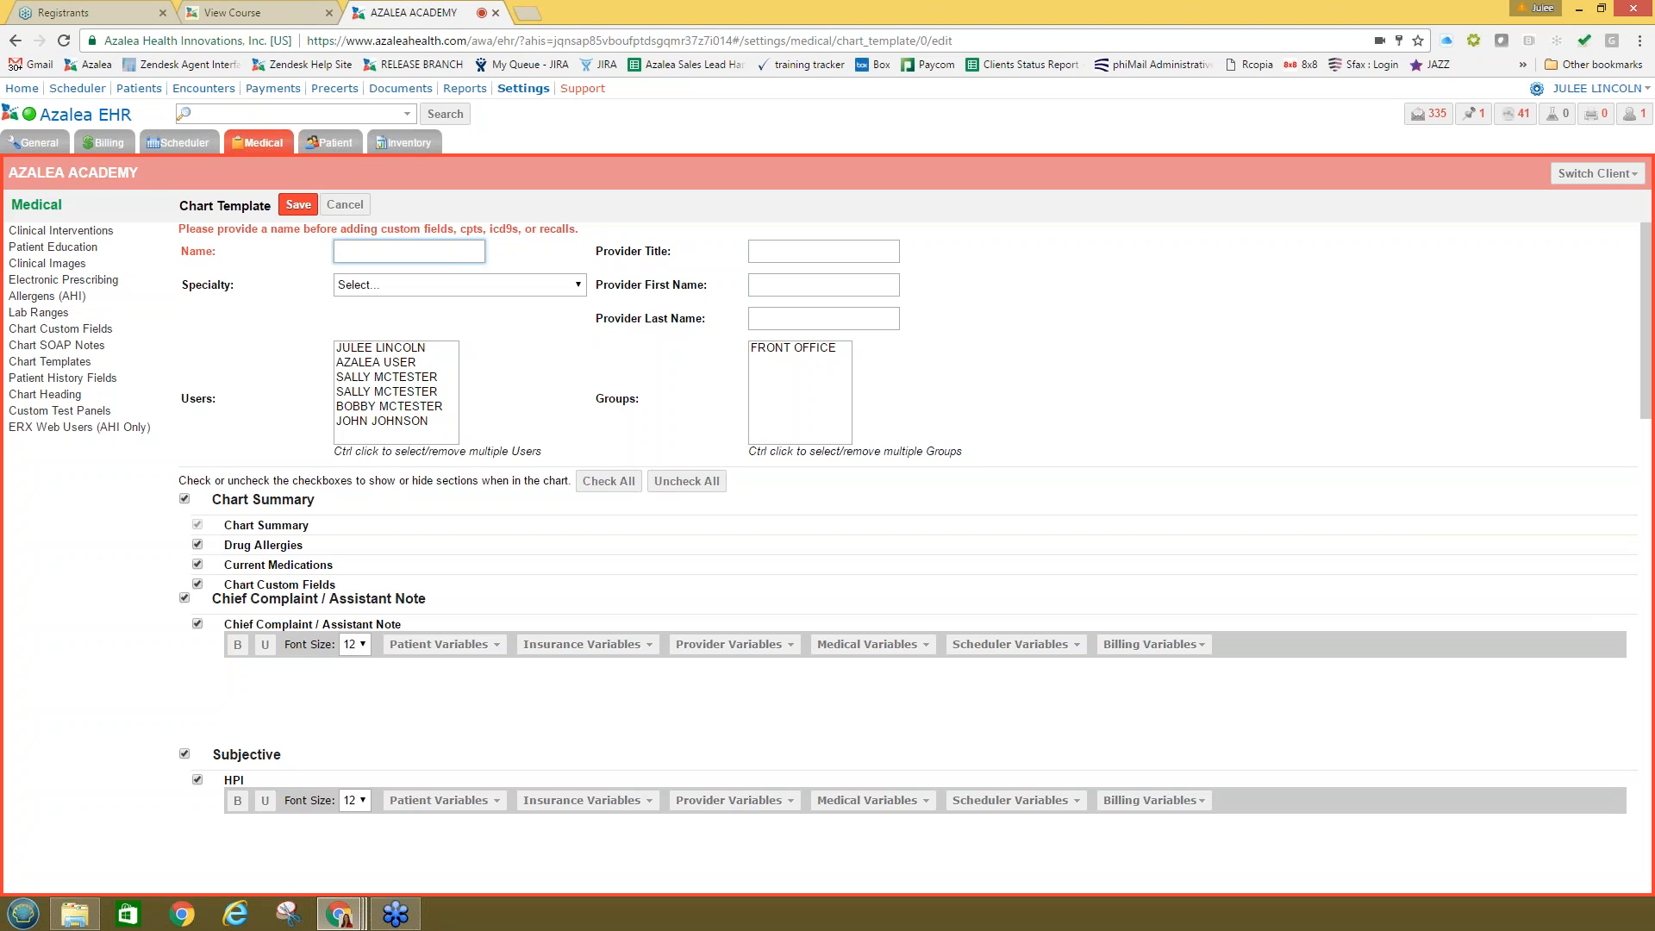
left_click(416, 251)
type("New Pati")
key("BackSpace")
key("BackSpace")
key("BackSpace")
key("BackSpace")
key("BackSpace")
key("BackSpace")
key("BackSpace")
key("BackSpace")
type("Strep Throat")
left_click(312, 692)
type("P")
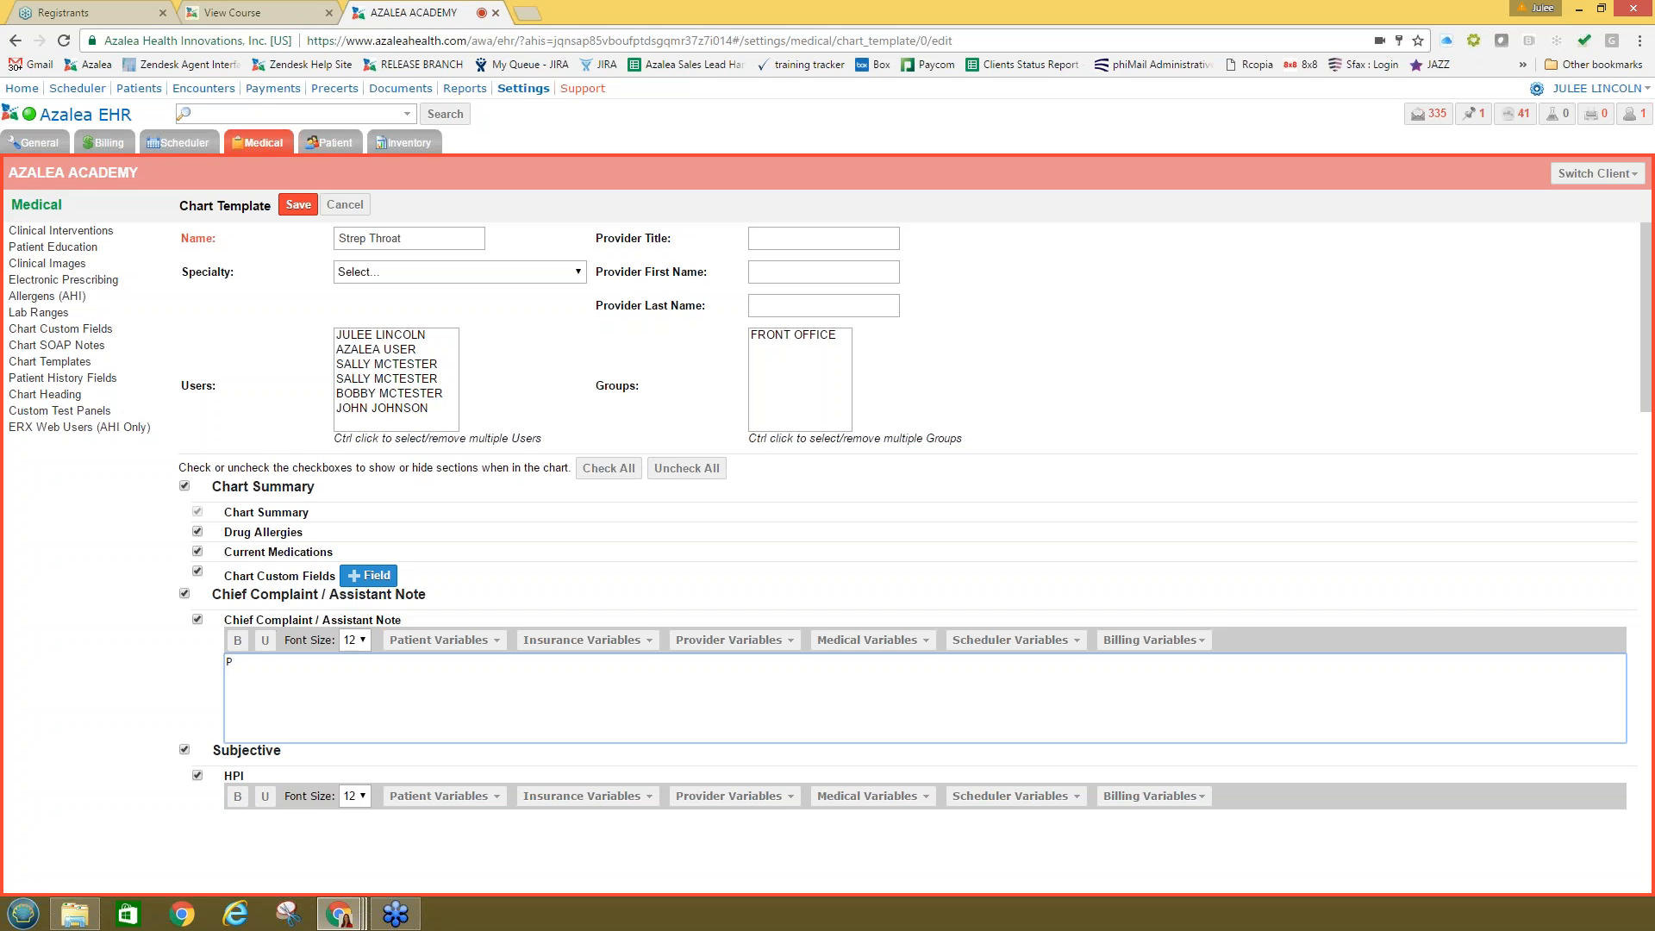
key("BackSpace")
double_click(352, 237)
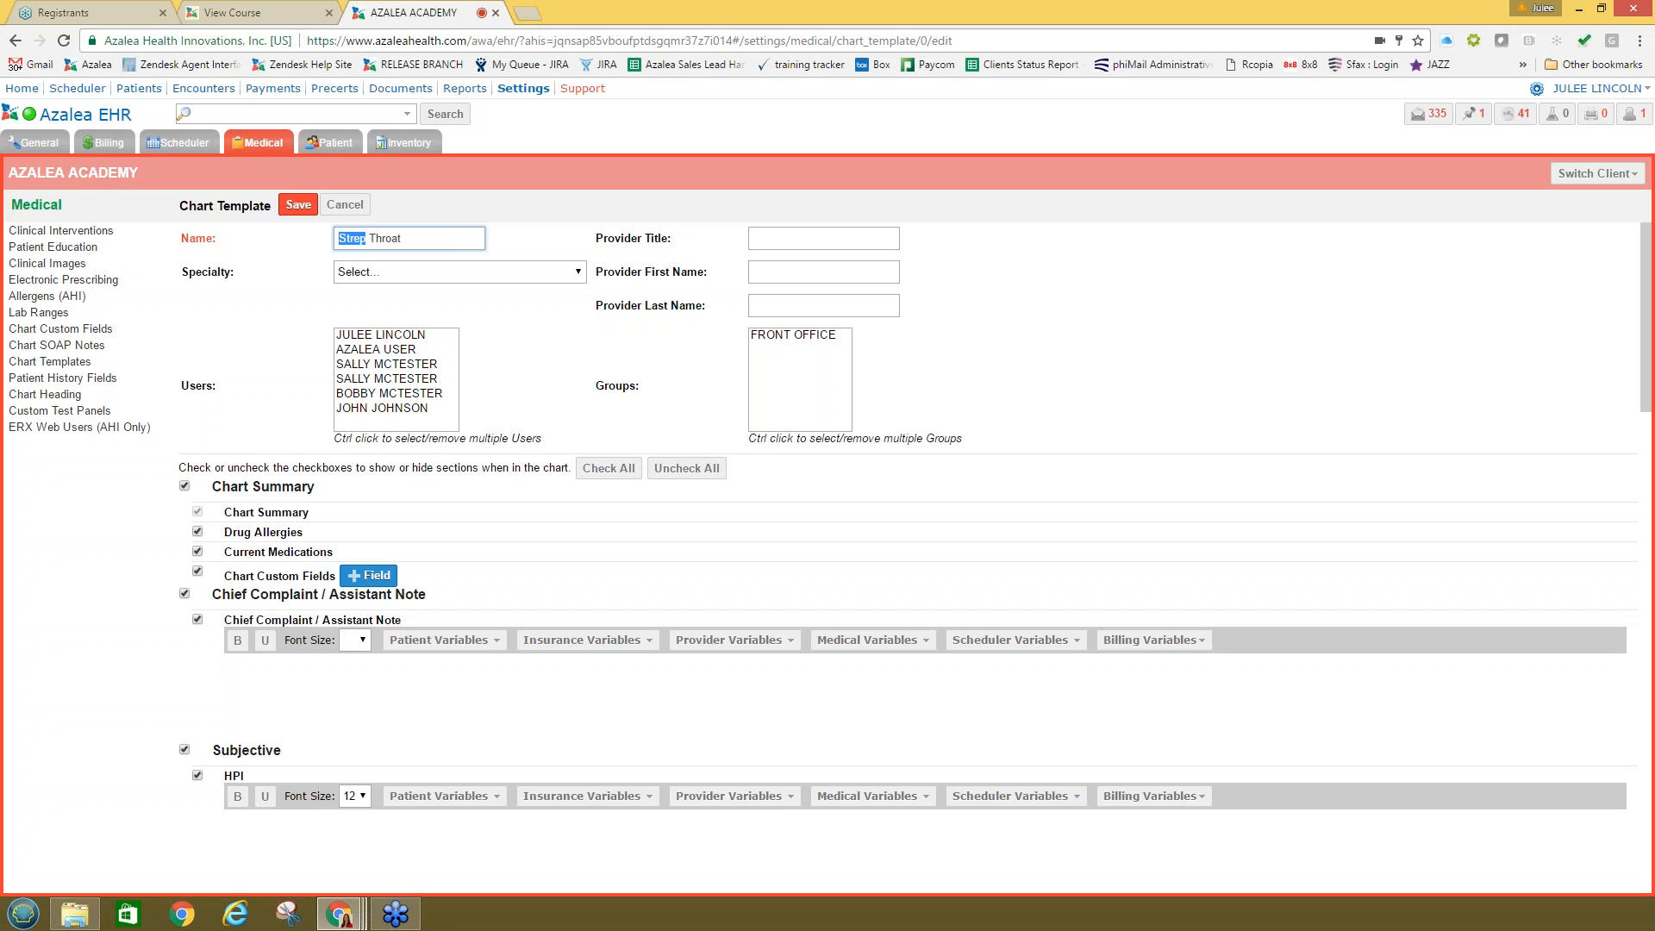
type("Sore")
Step: Write the chief complaint '[[name]] is here today and presents with a Sore Throat' using the Full Name variable
left_click(285, 682)
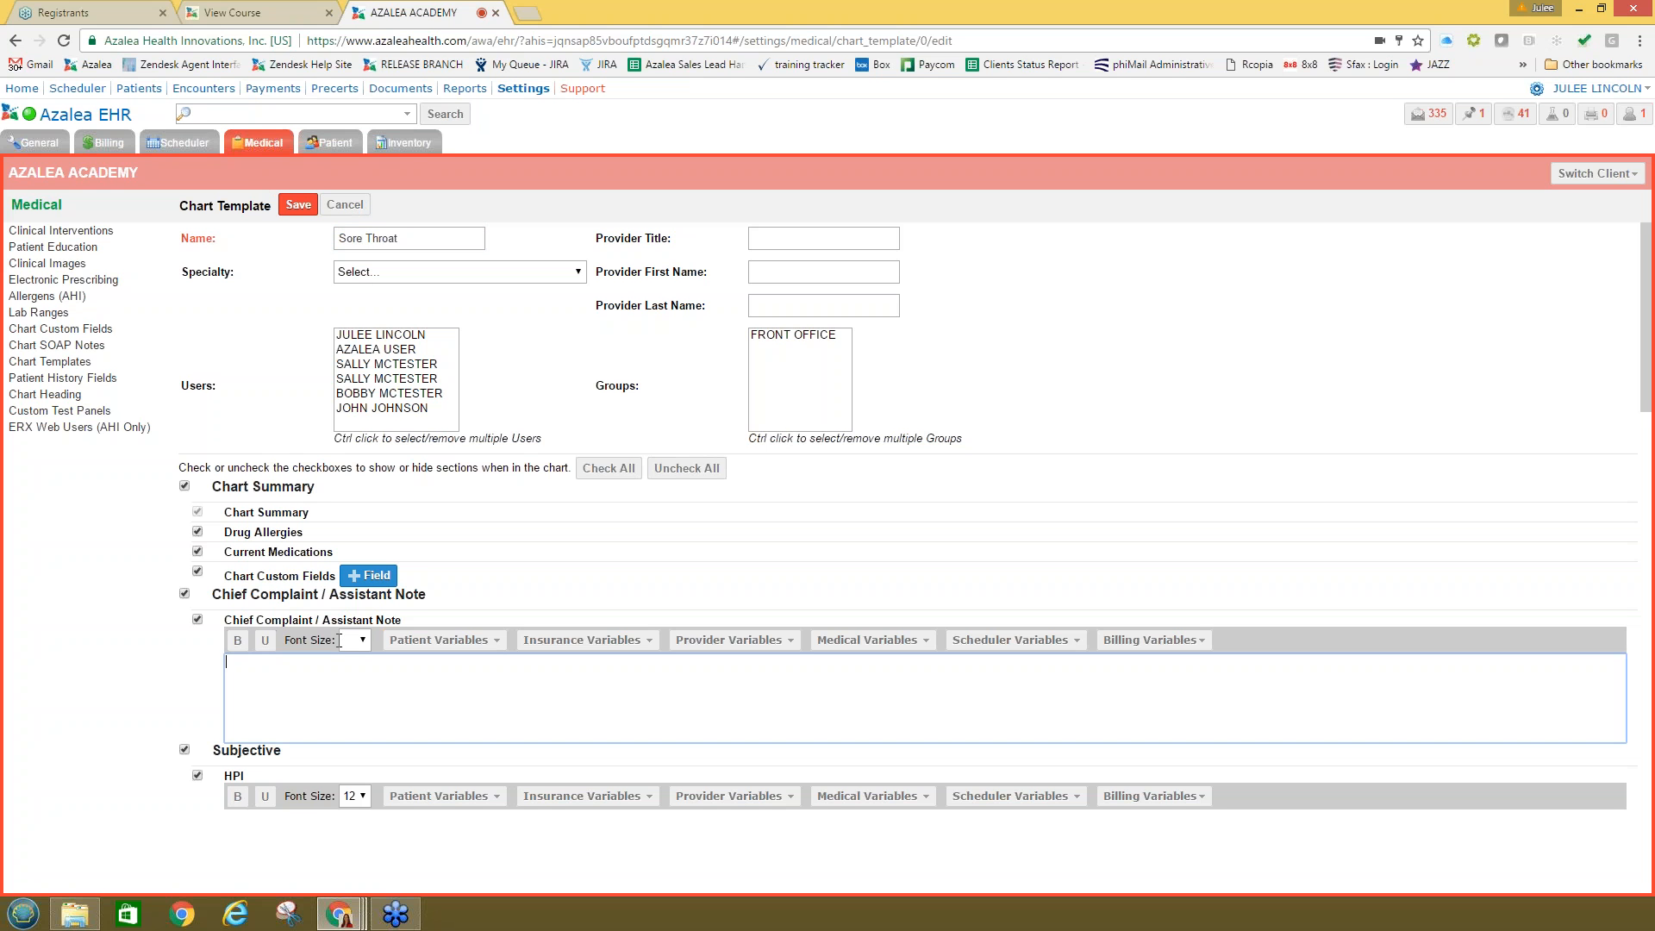
type("Sore Throat")
left_click(430, 654)
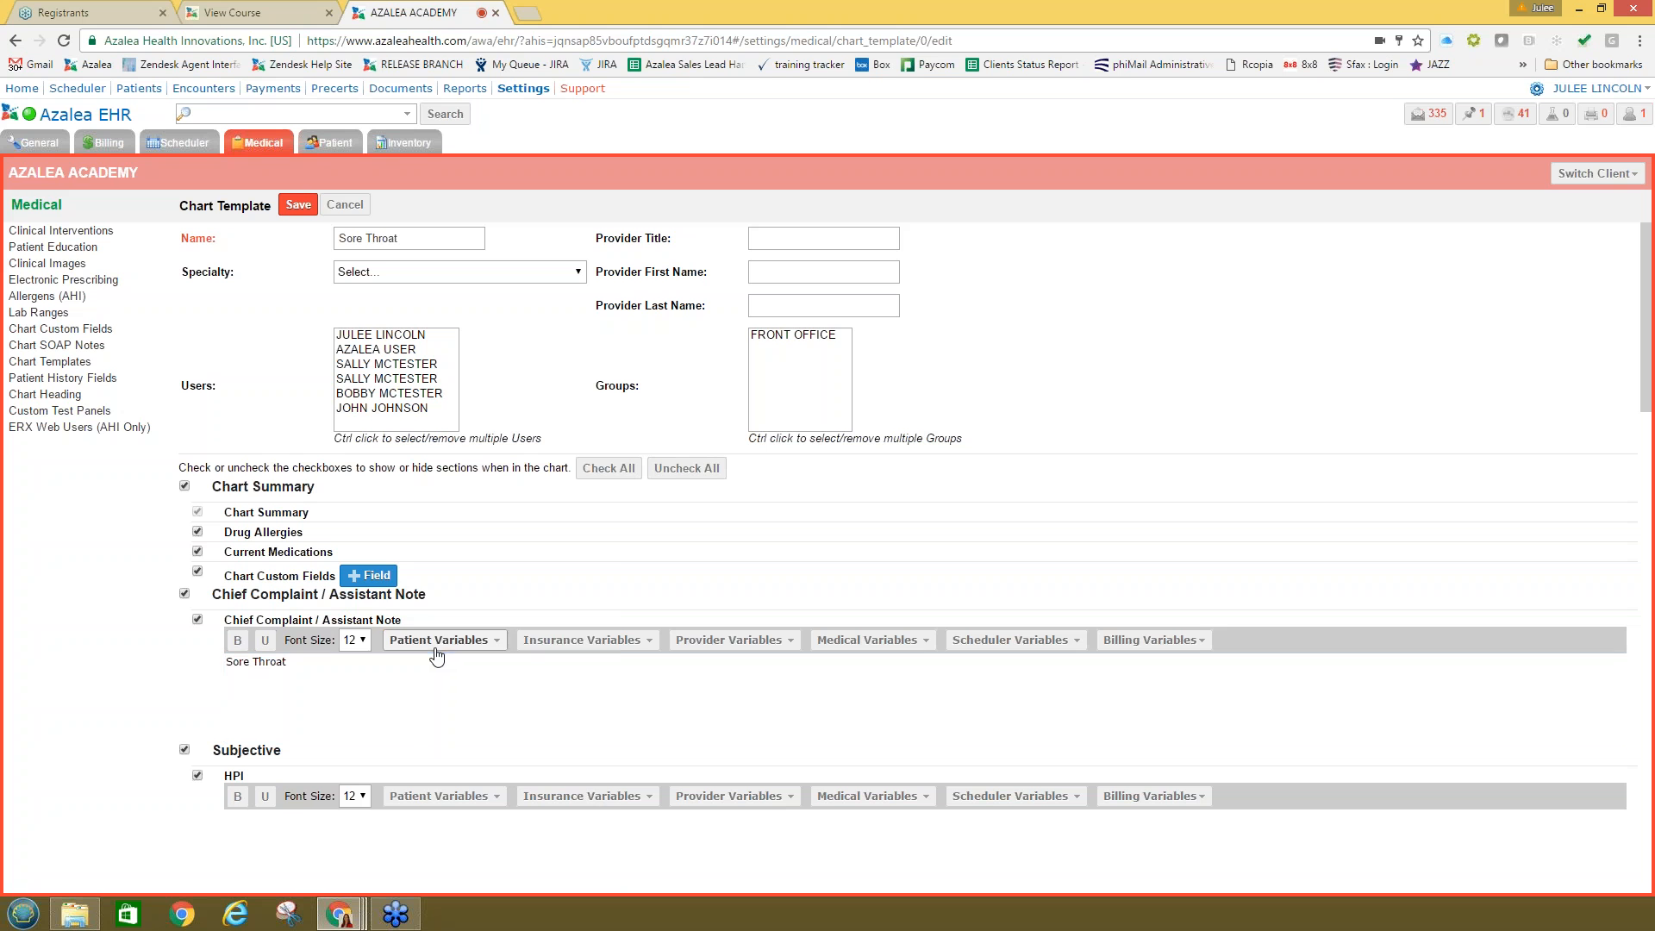
scroll(475, 755, "down", 5)
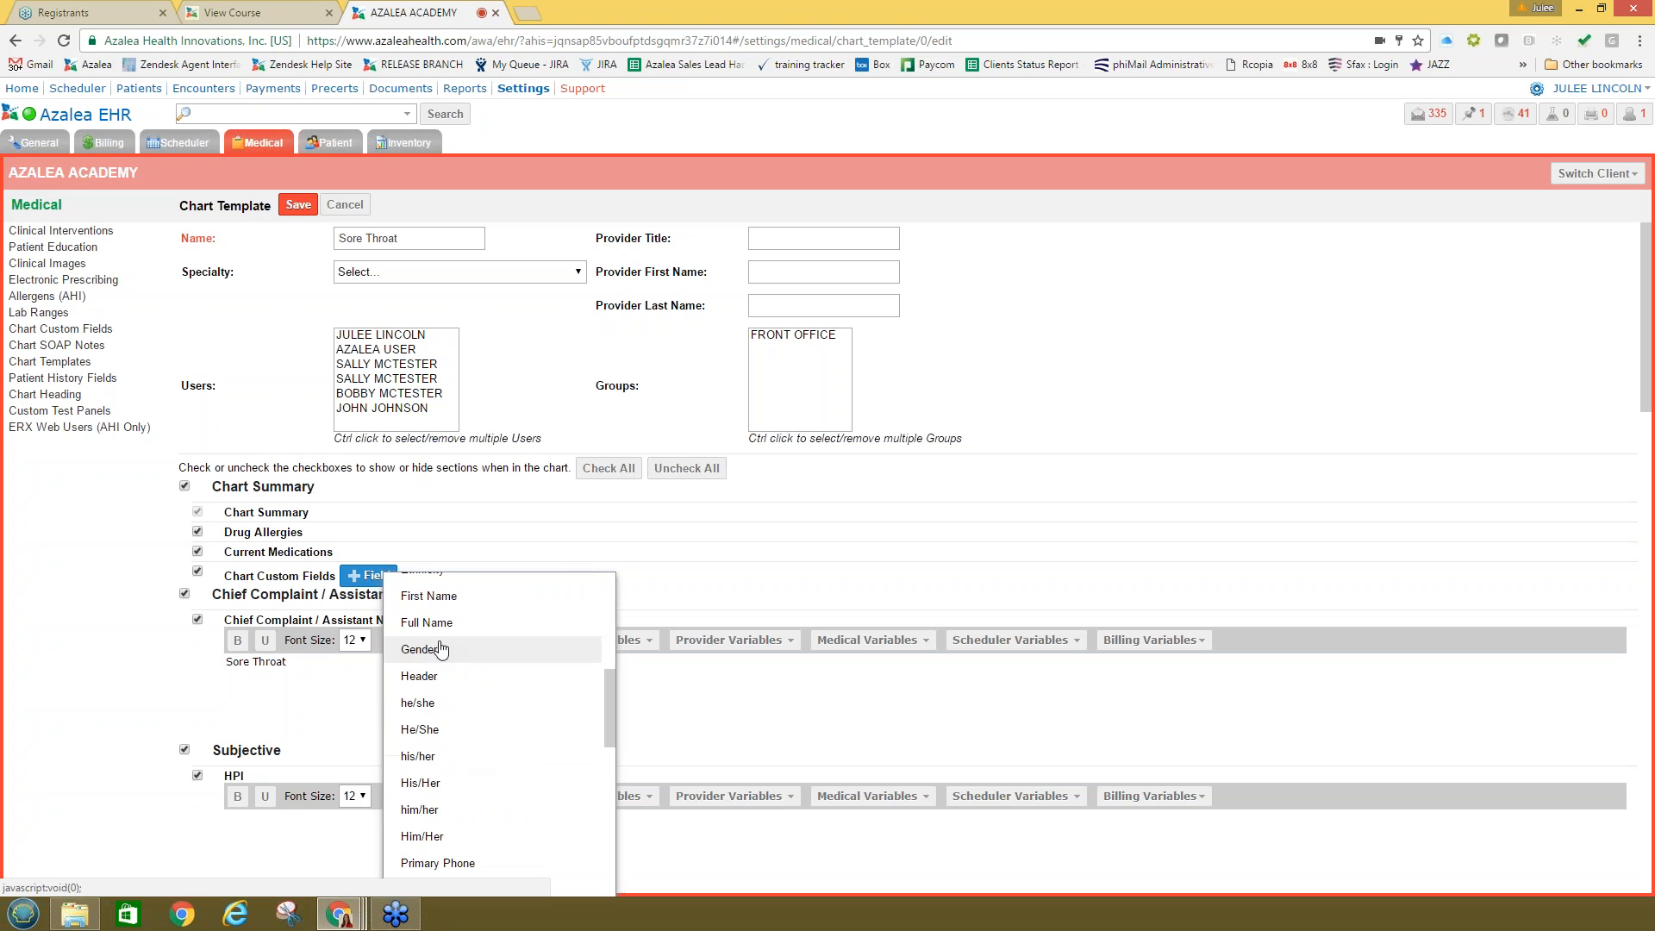
left_click(442, 626)
type("oi")
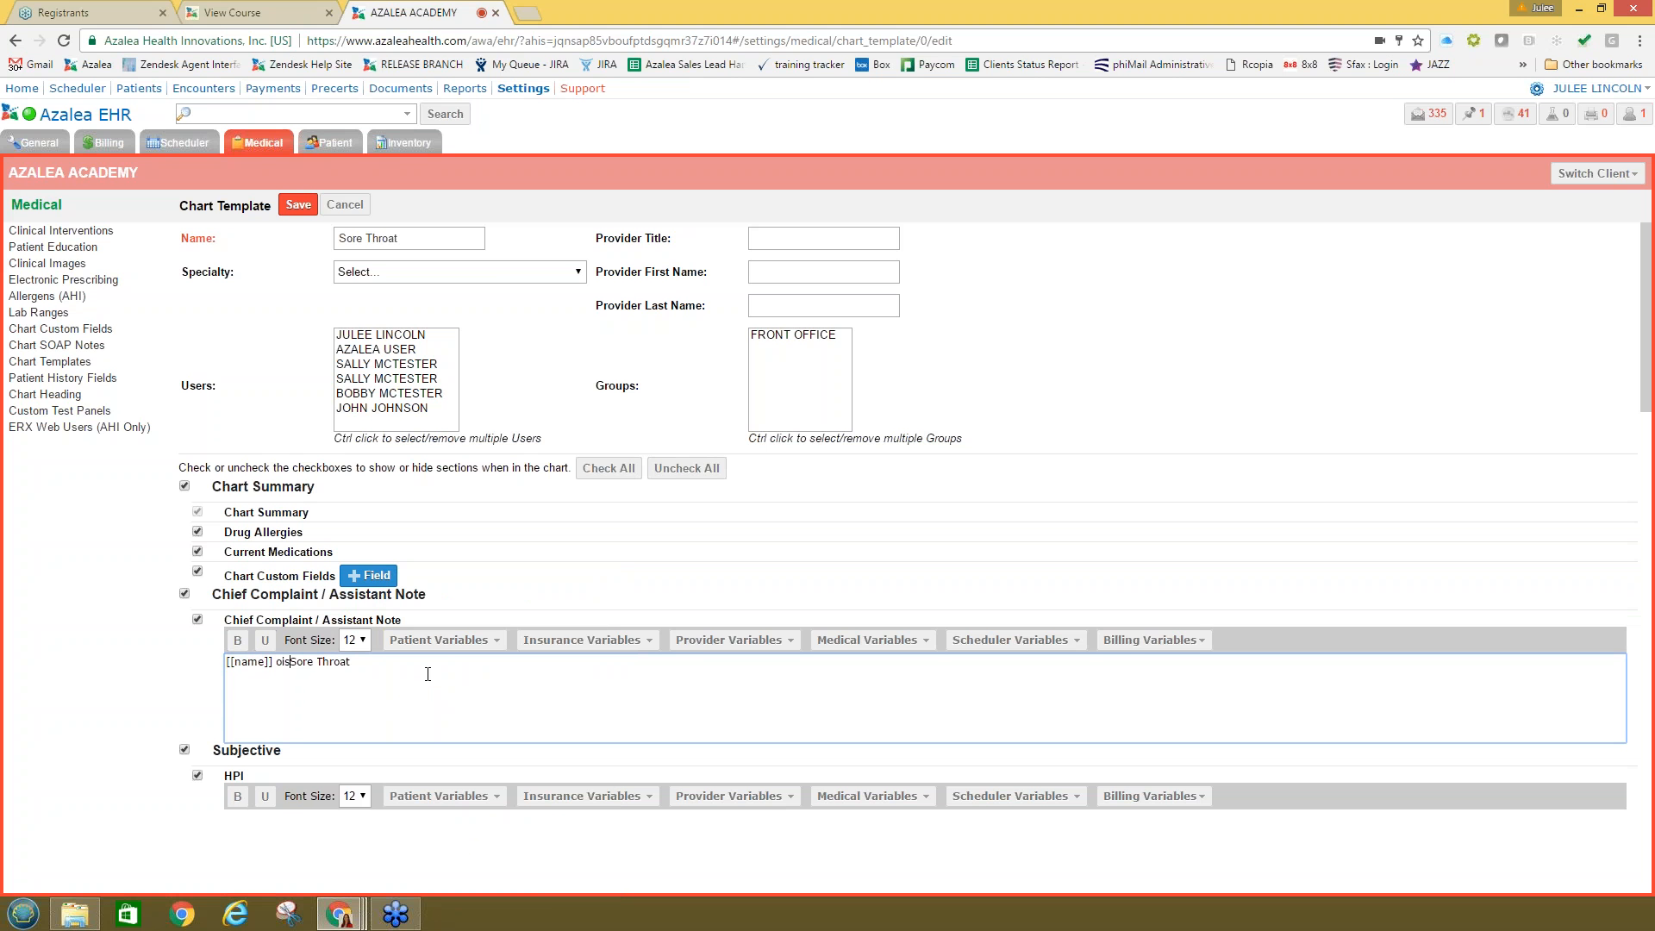
key("BackSpace")
type("is here today and presents with a")
scroll(585, 671, "down", 2)
left_click(529, 676)
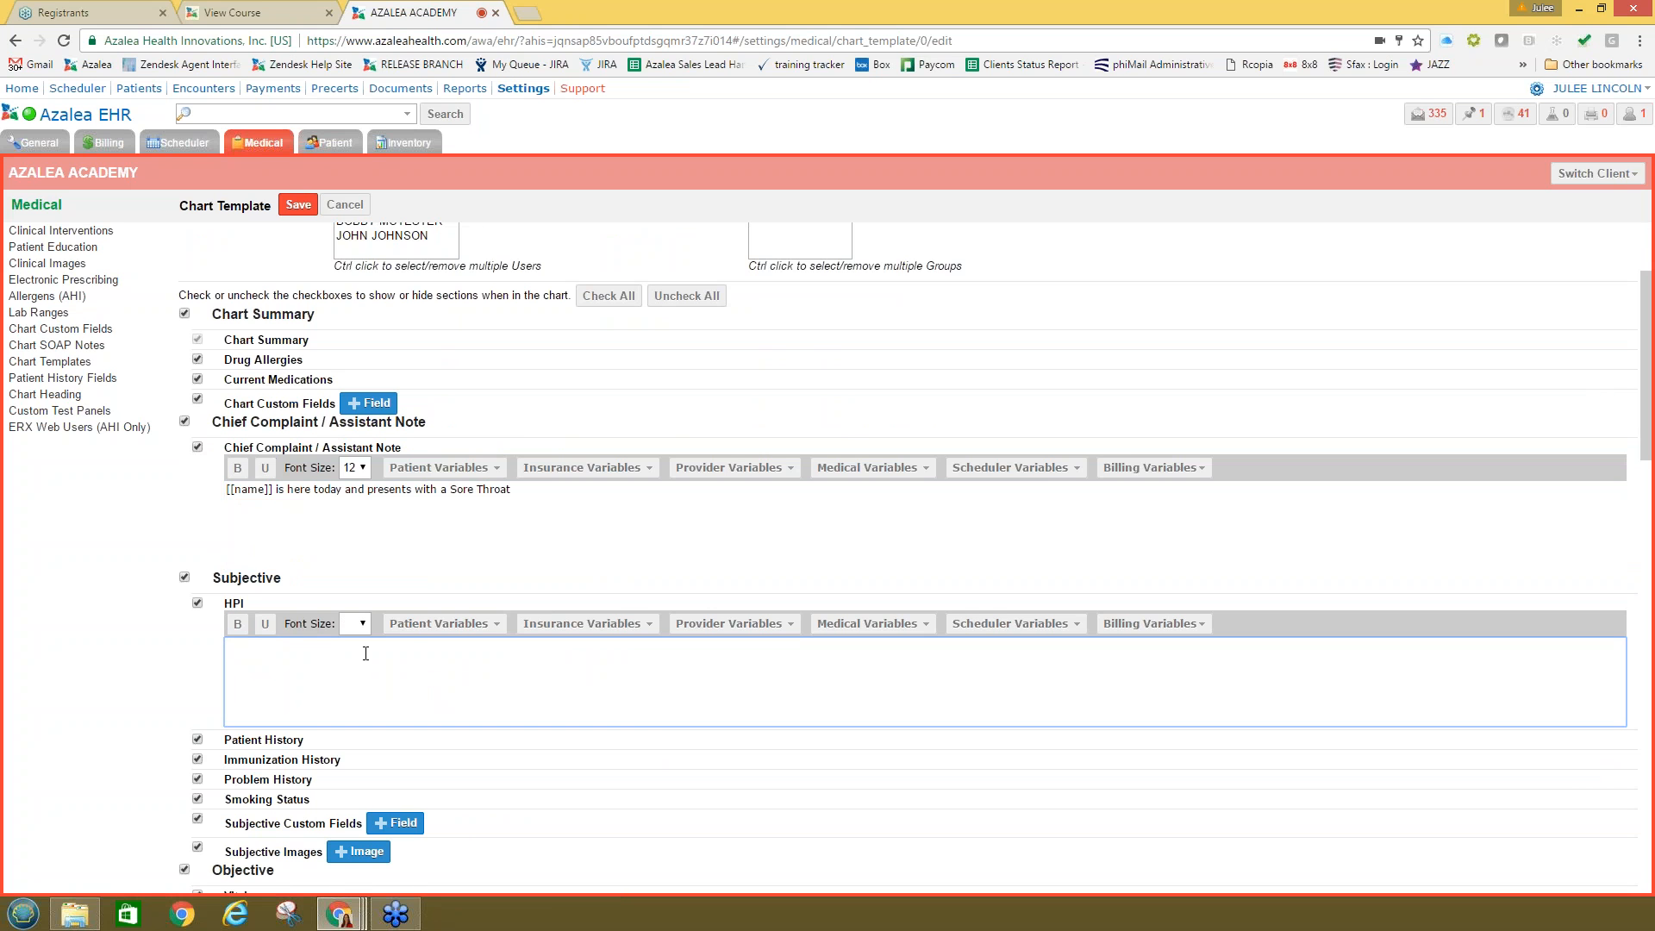
Step: Add the 2104 Review of Systems form to the Subjective custom fields
scroll(417, 646, "down", 3)
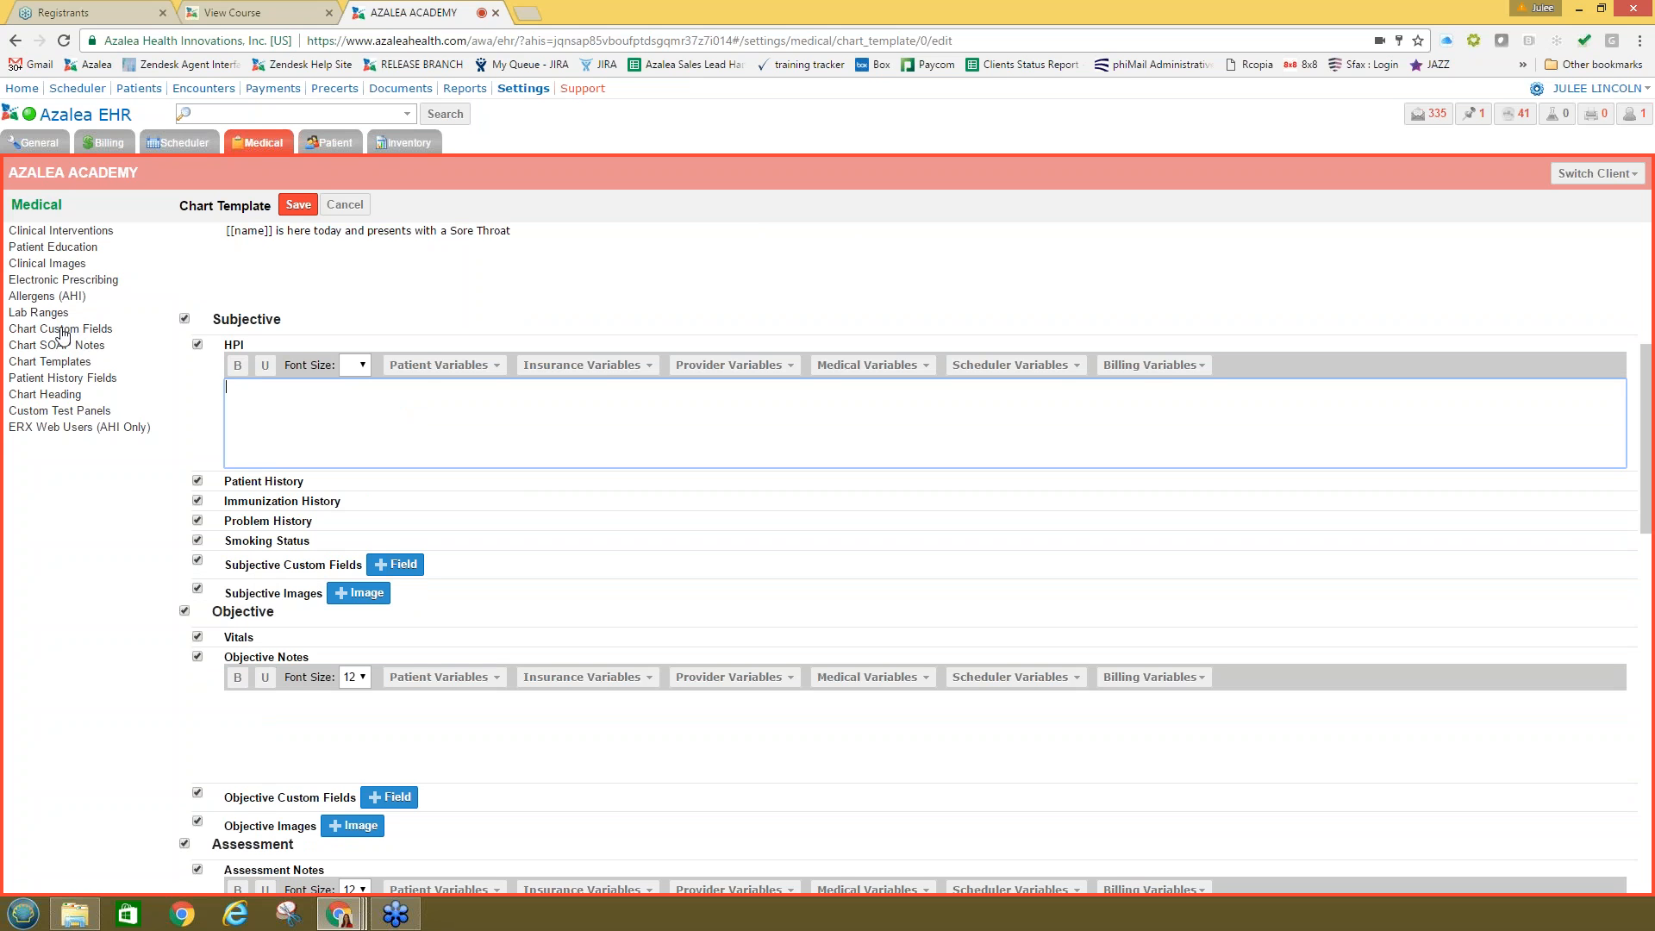
left_click(398, 565)
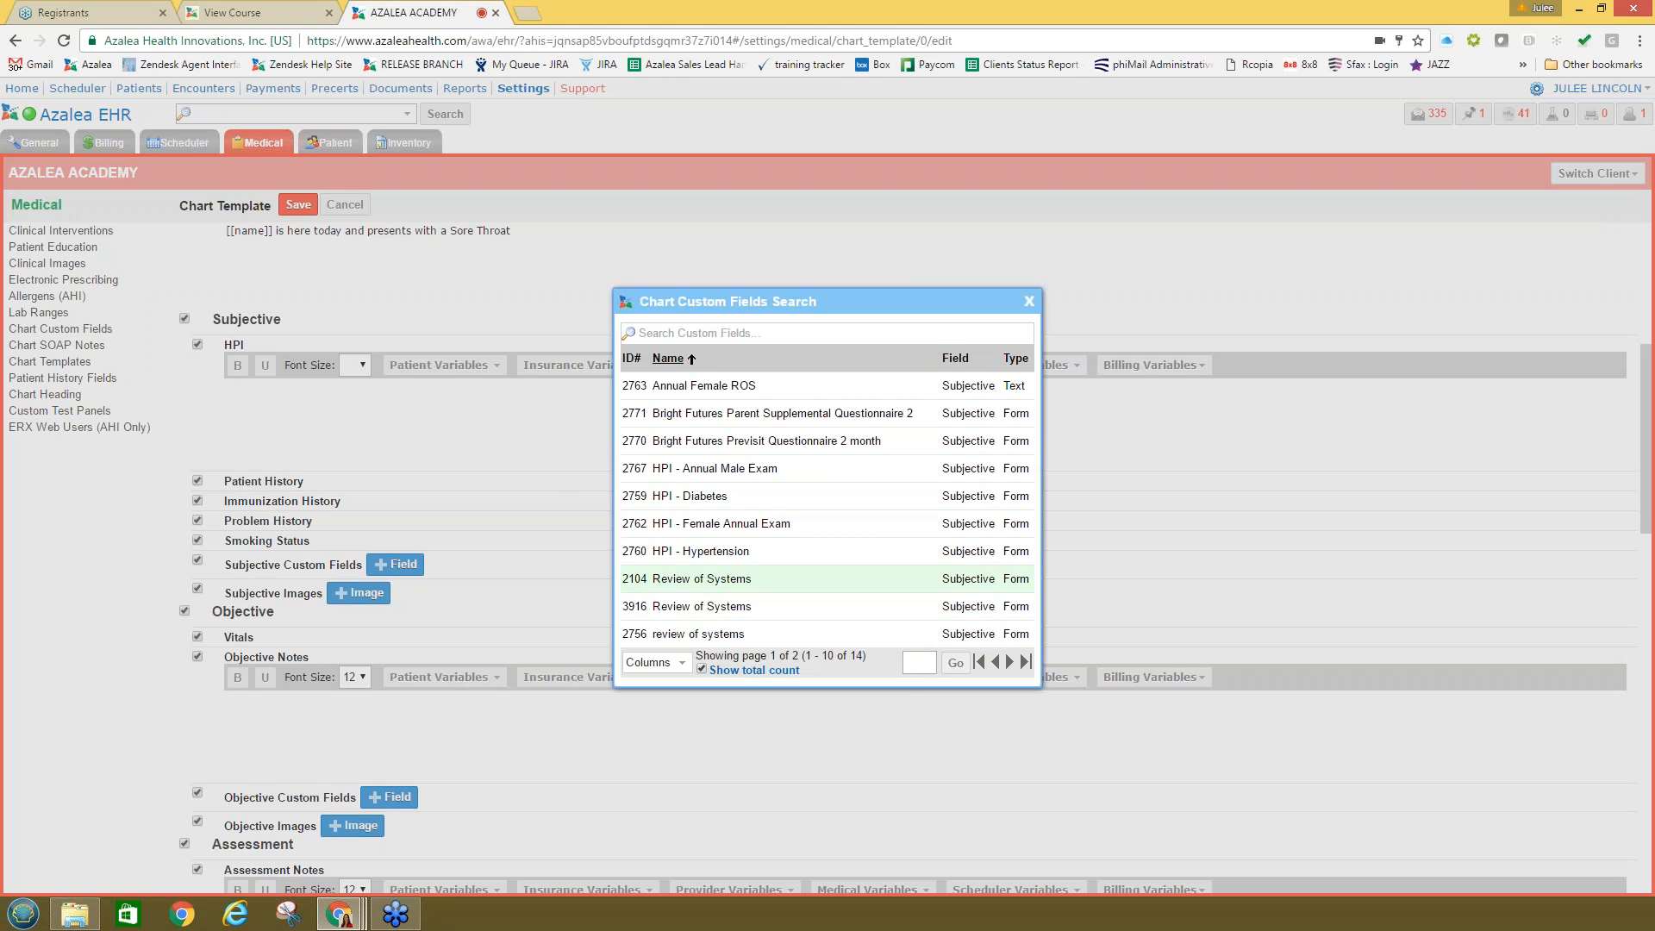
left_click(749, 584)
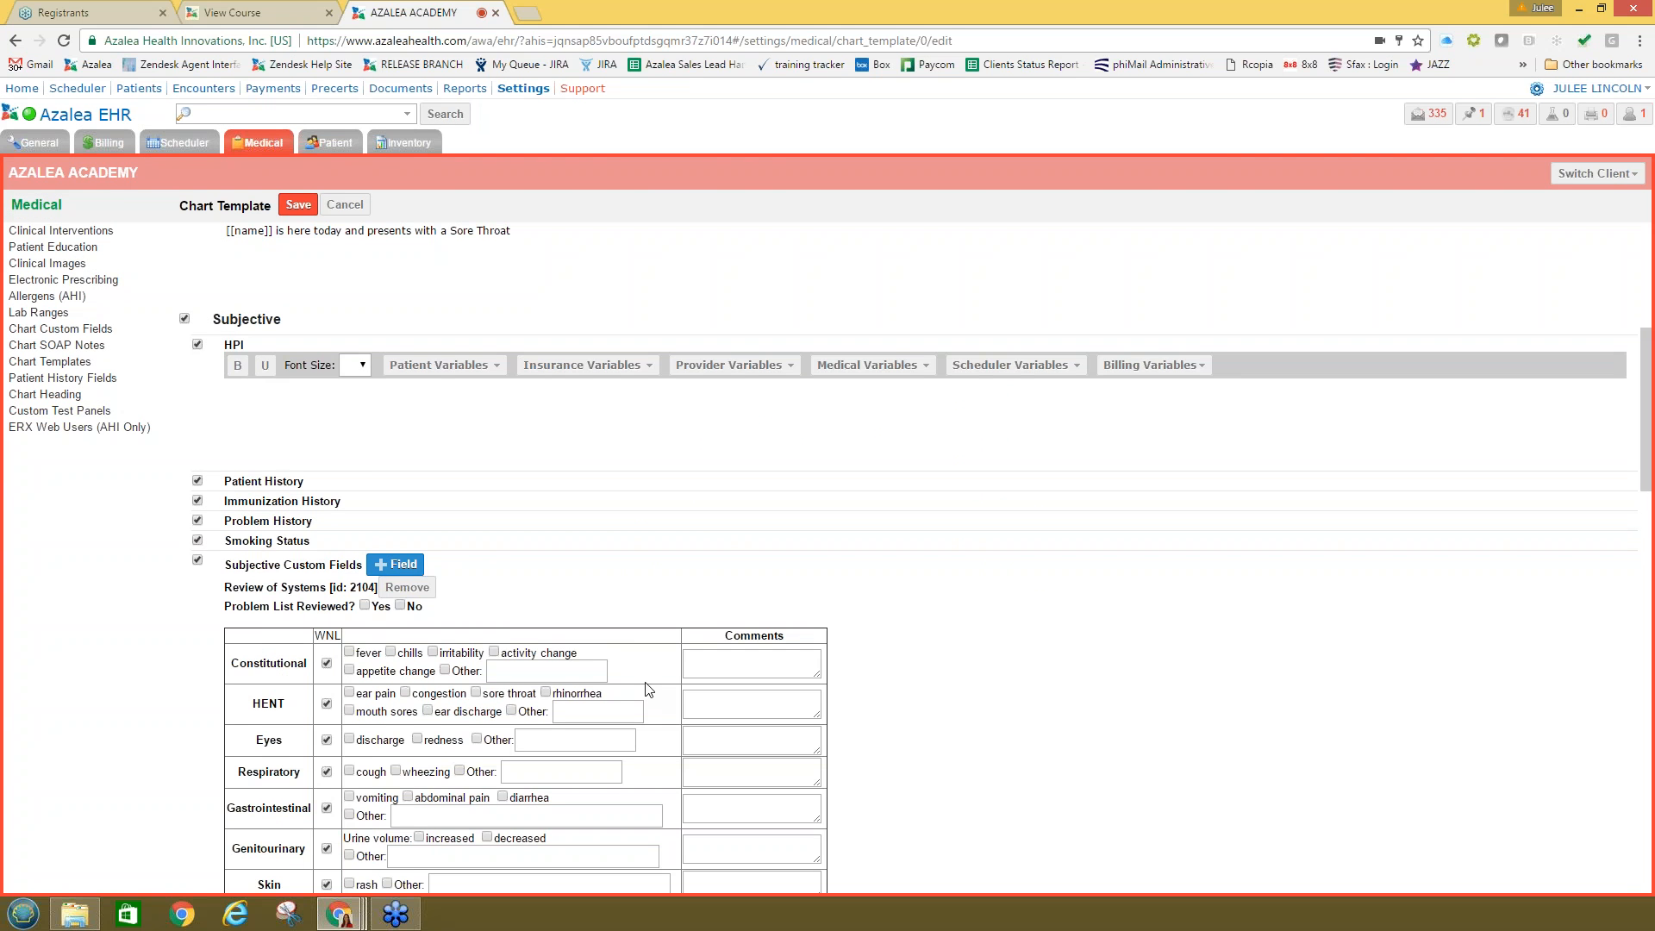
Step: Bring up the custom-field search for the Objective section
scroll(647, 681, "down", 3)
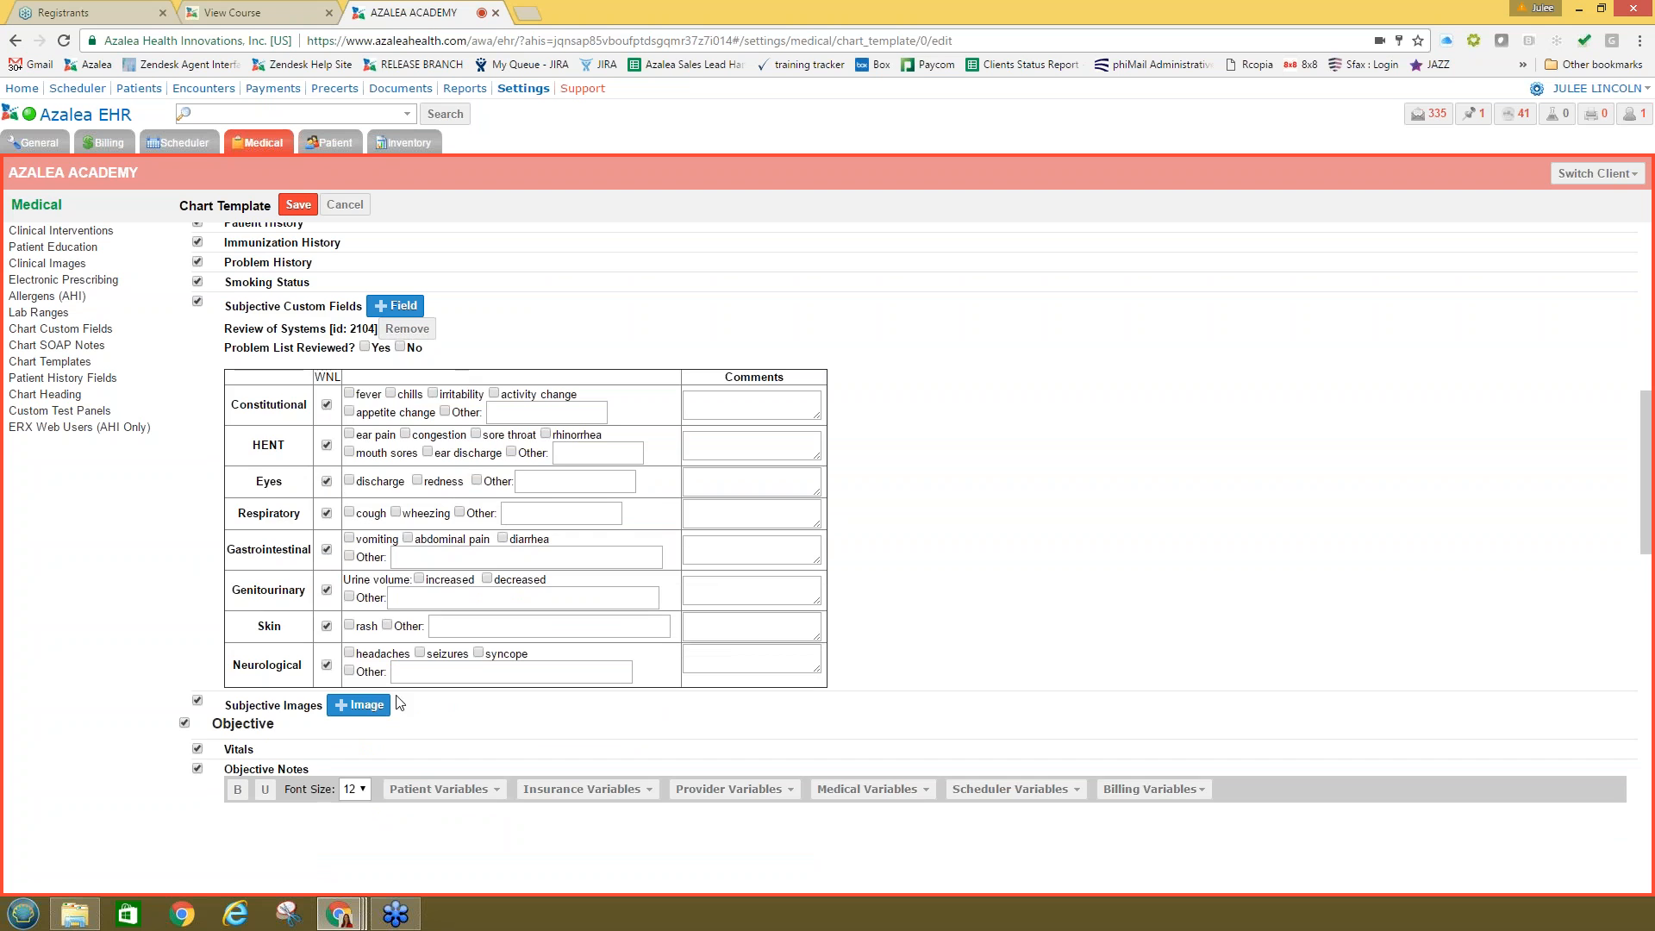
scroll(317, 669, "down", 2)
left_click(317, 669)
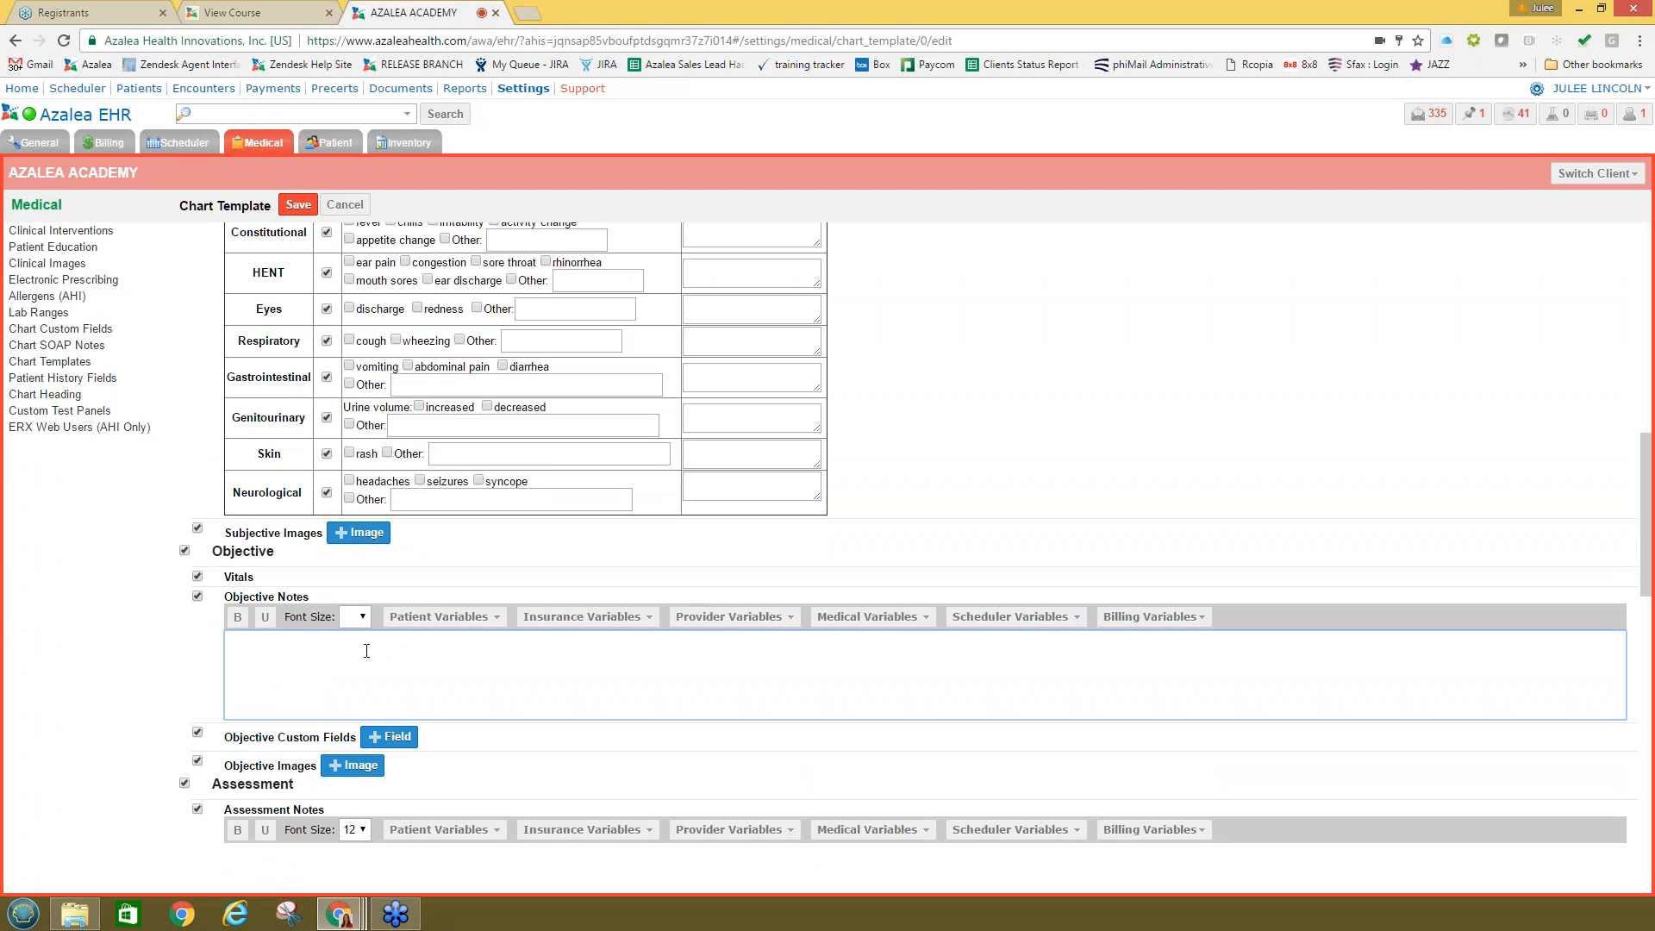
scroll(380, 670, "down", 1)
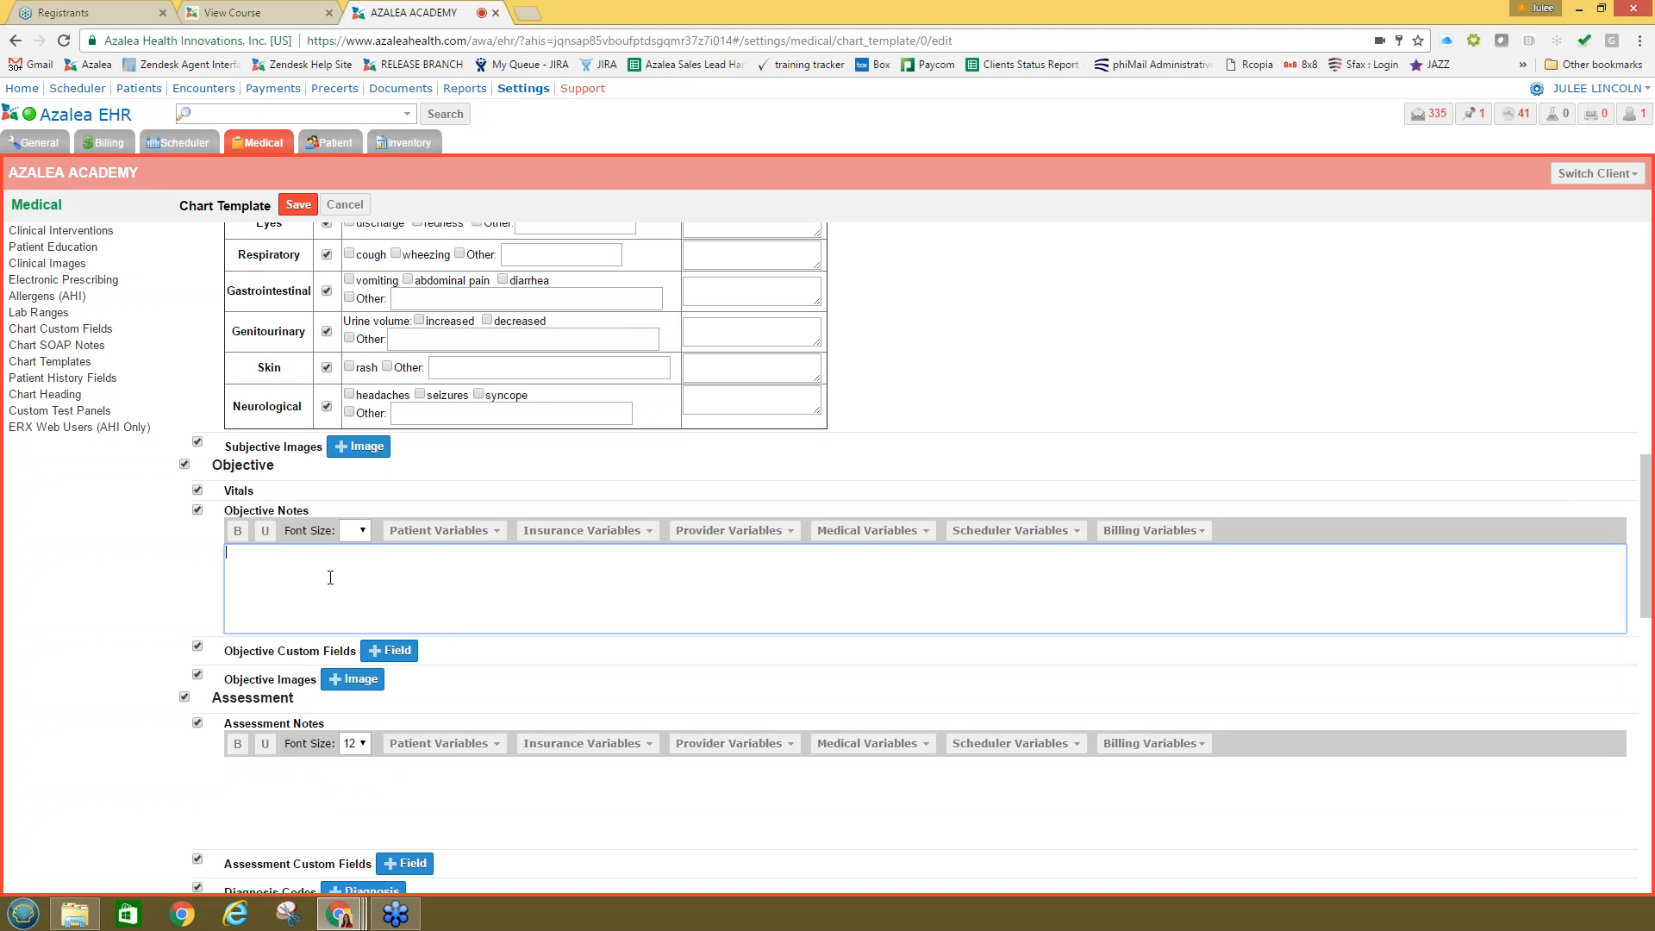
left_click(389, 650)
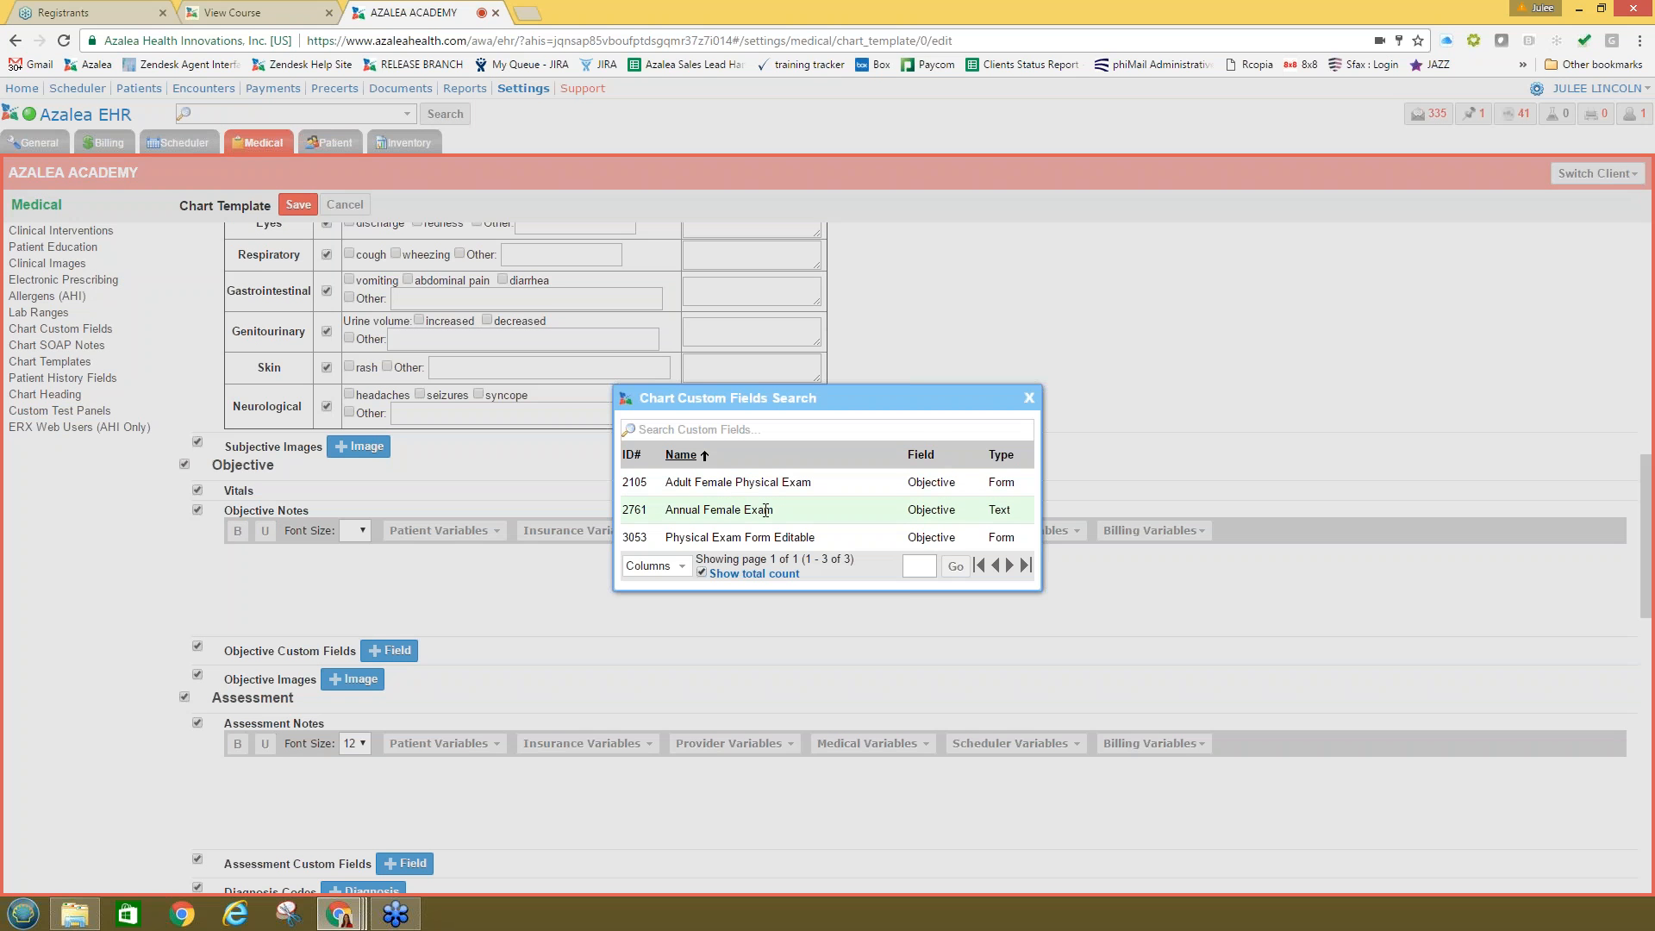
Step: Add the Annual Female Exam field to Objective and review its exam text down to Procedures
left_click(765, 510)
scroll(335, 538, "down", 2)
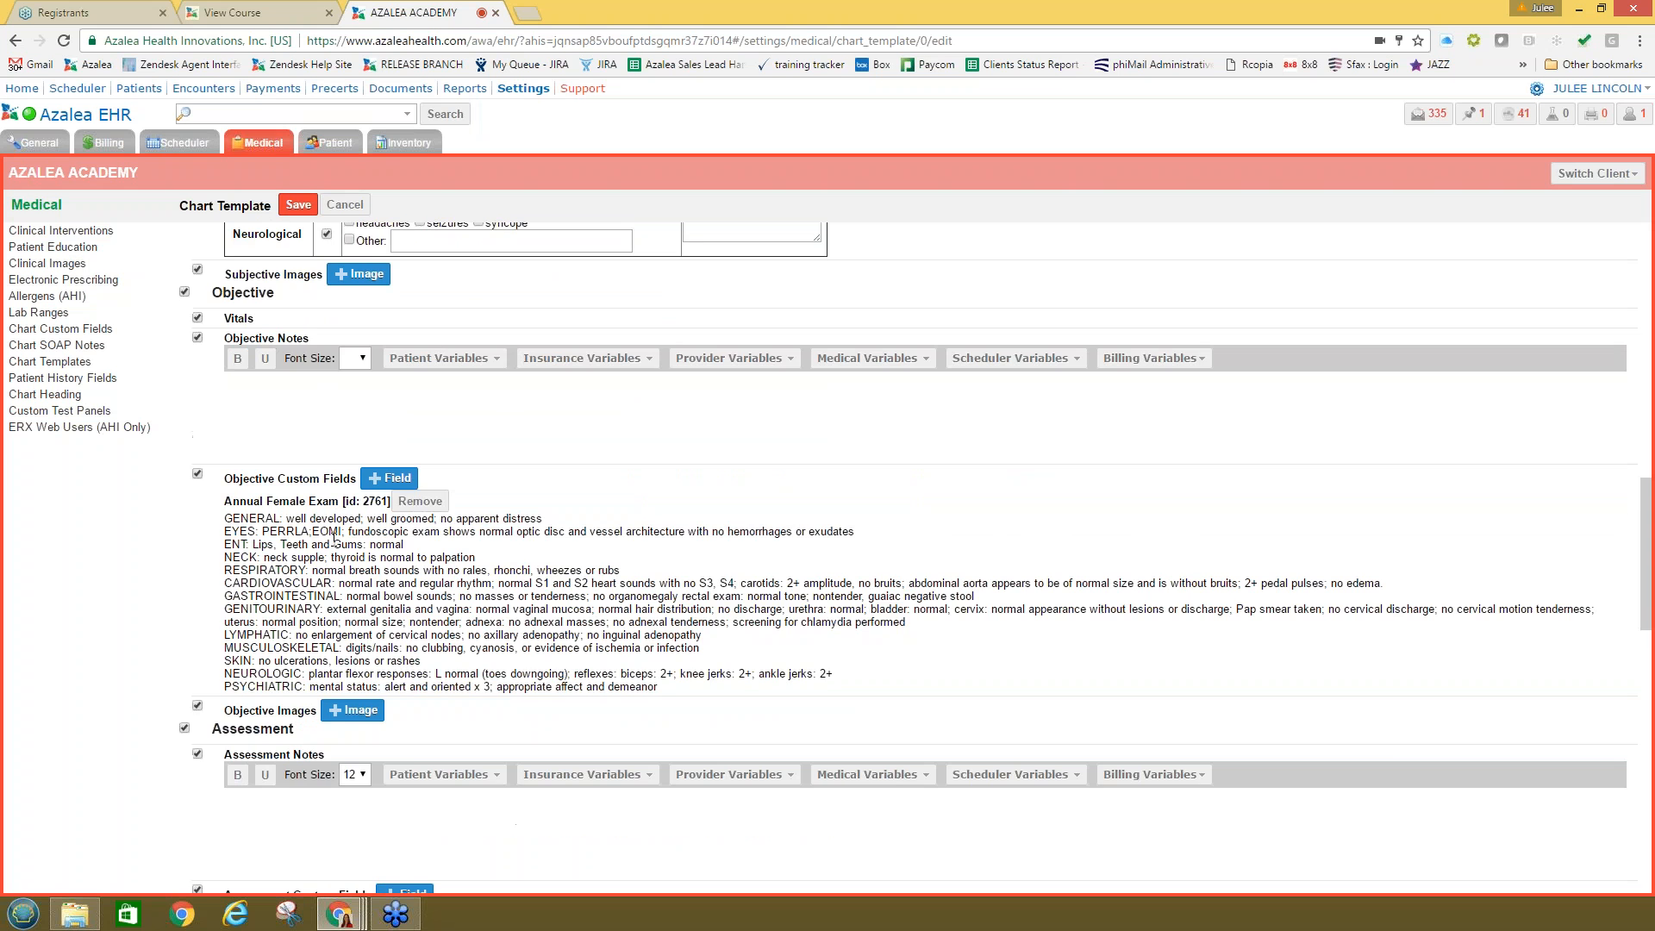
scroll(398, 658, "up", 4)
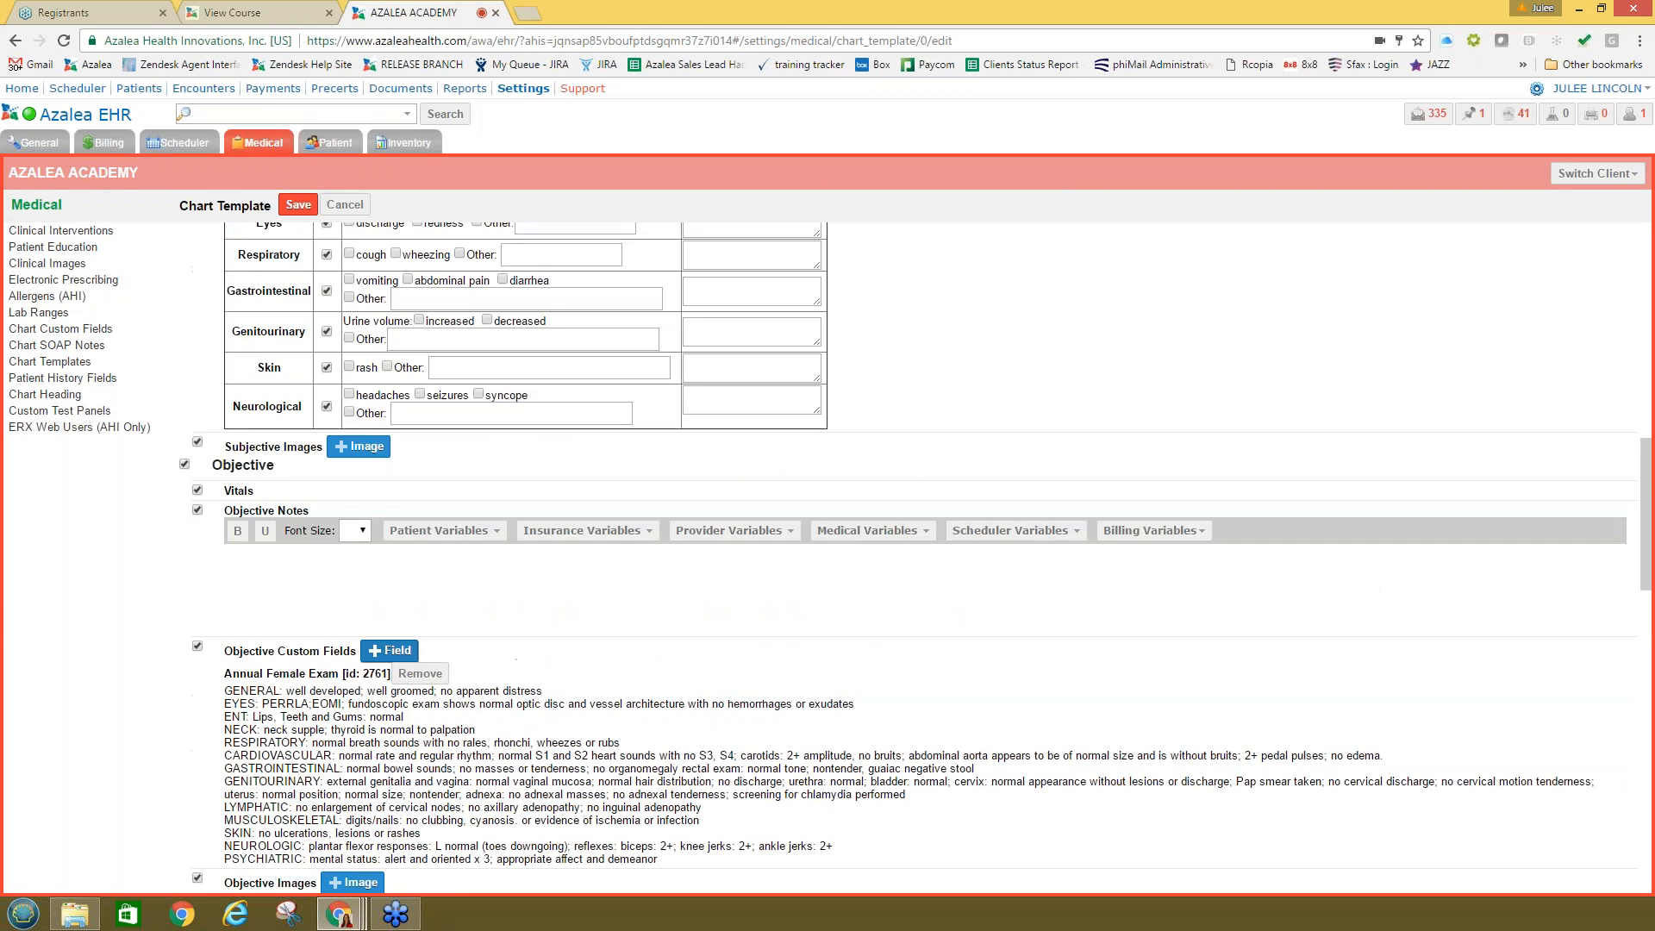
scroll(586, 702, "down", 3)
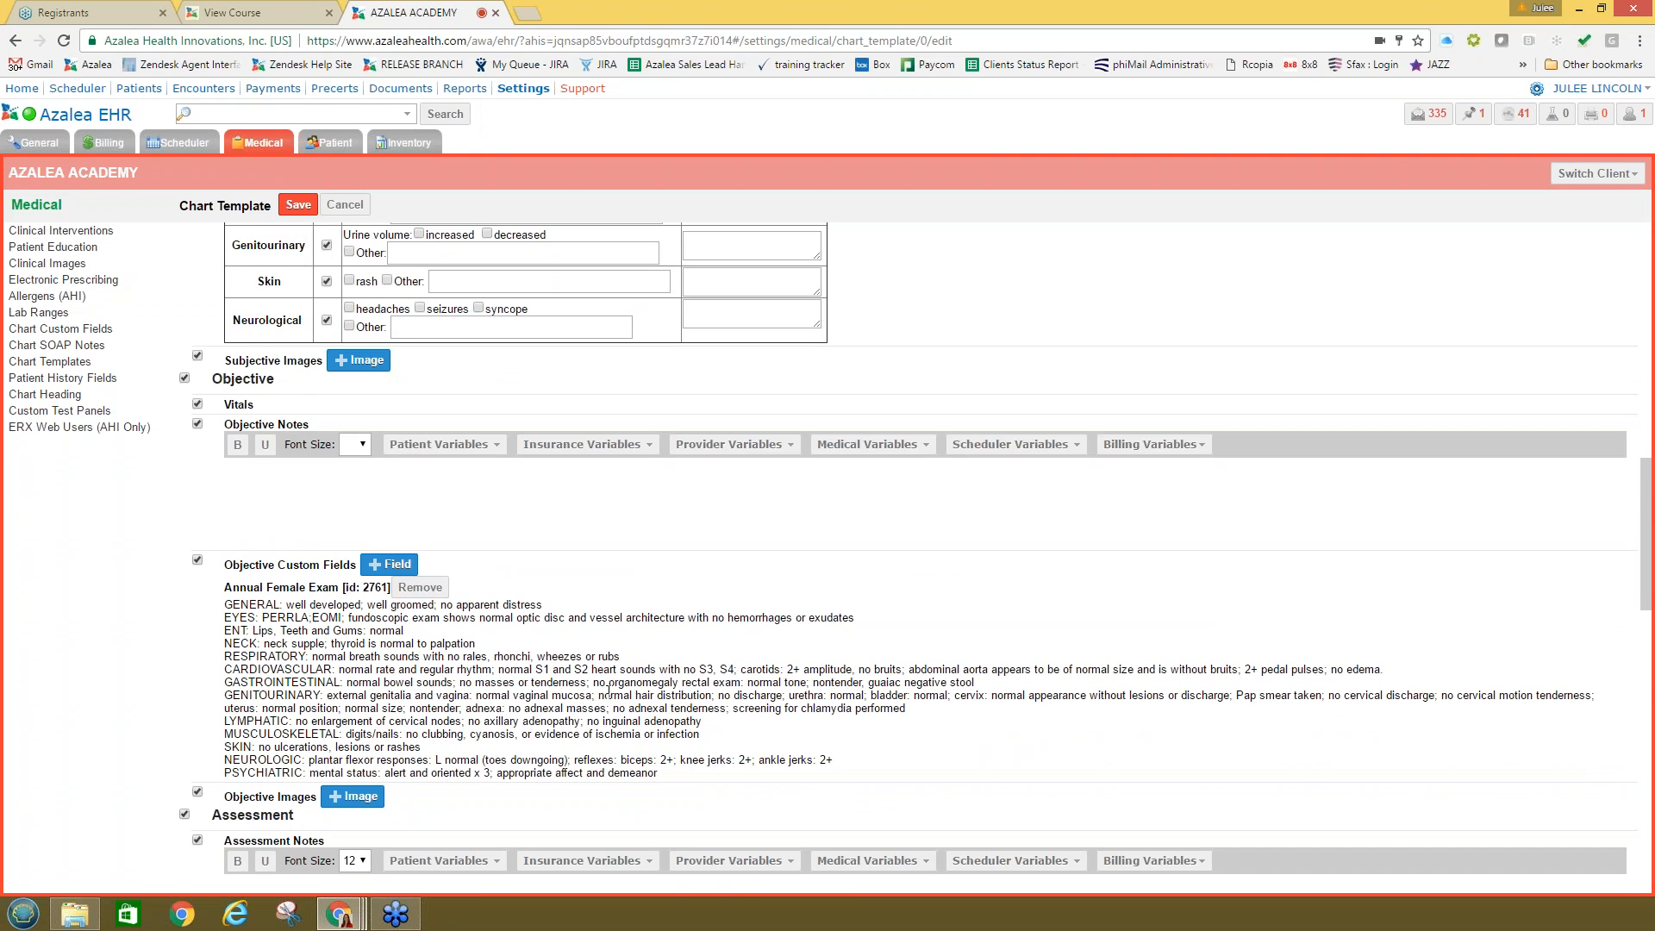
scroll(532, 729, "down", 3)
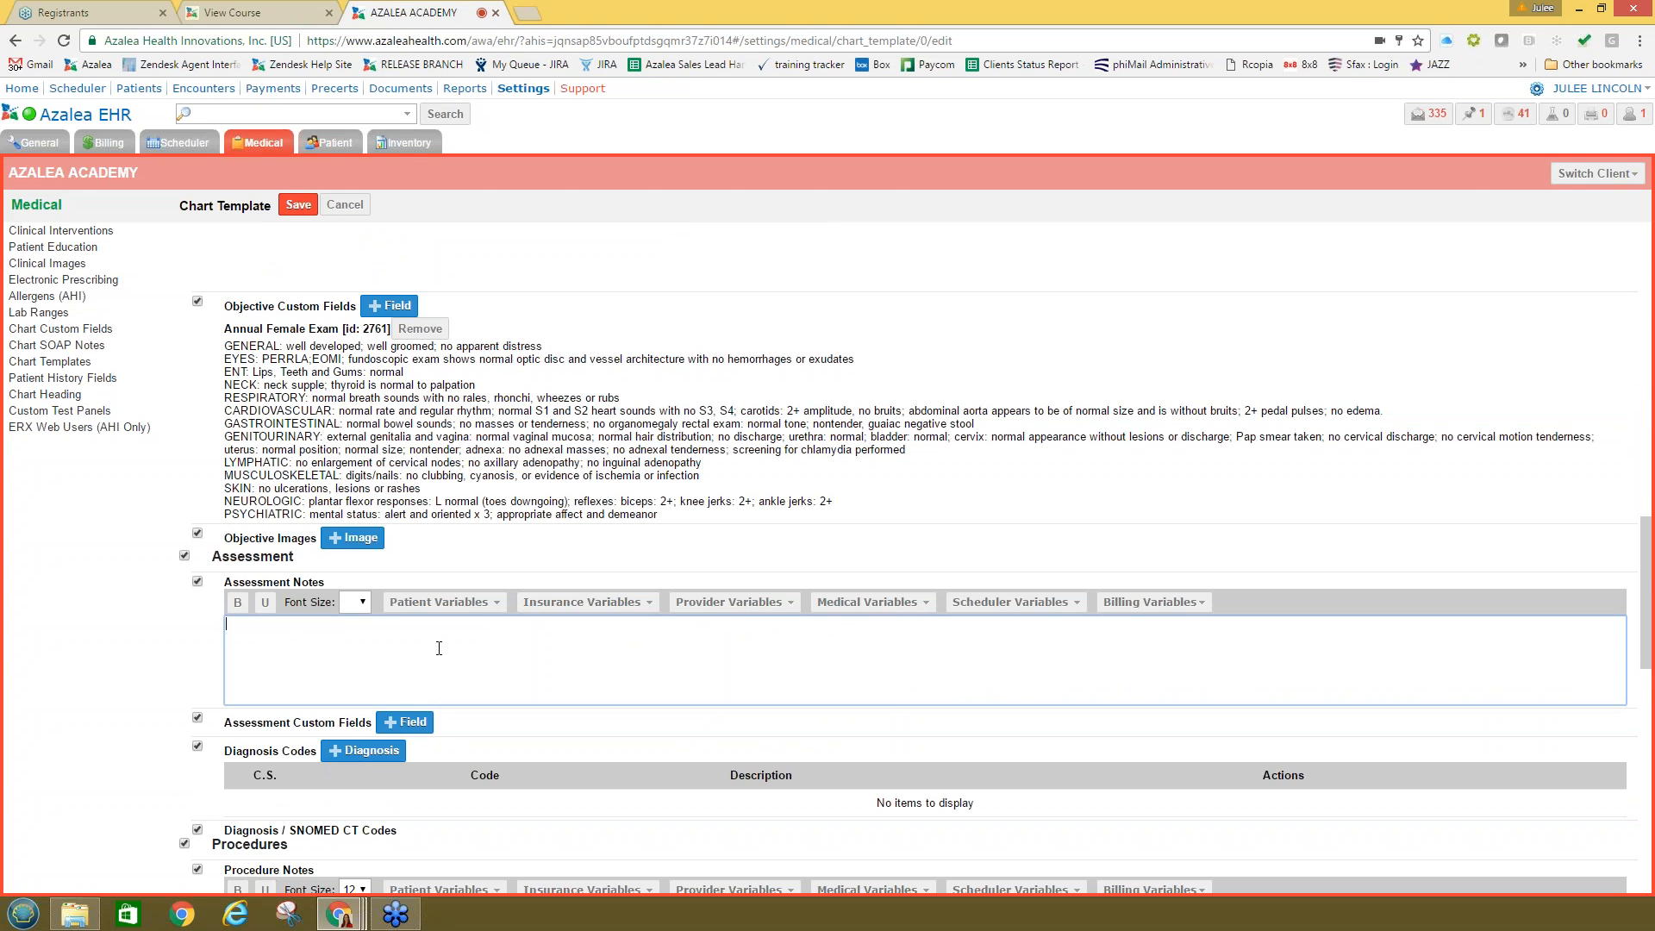
scroll(529, 652, "down", 1)
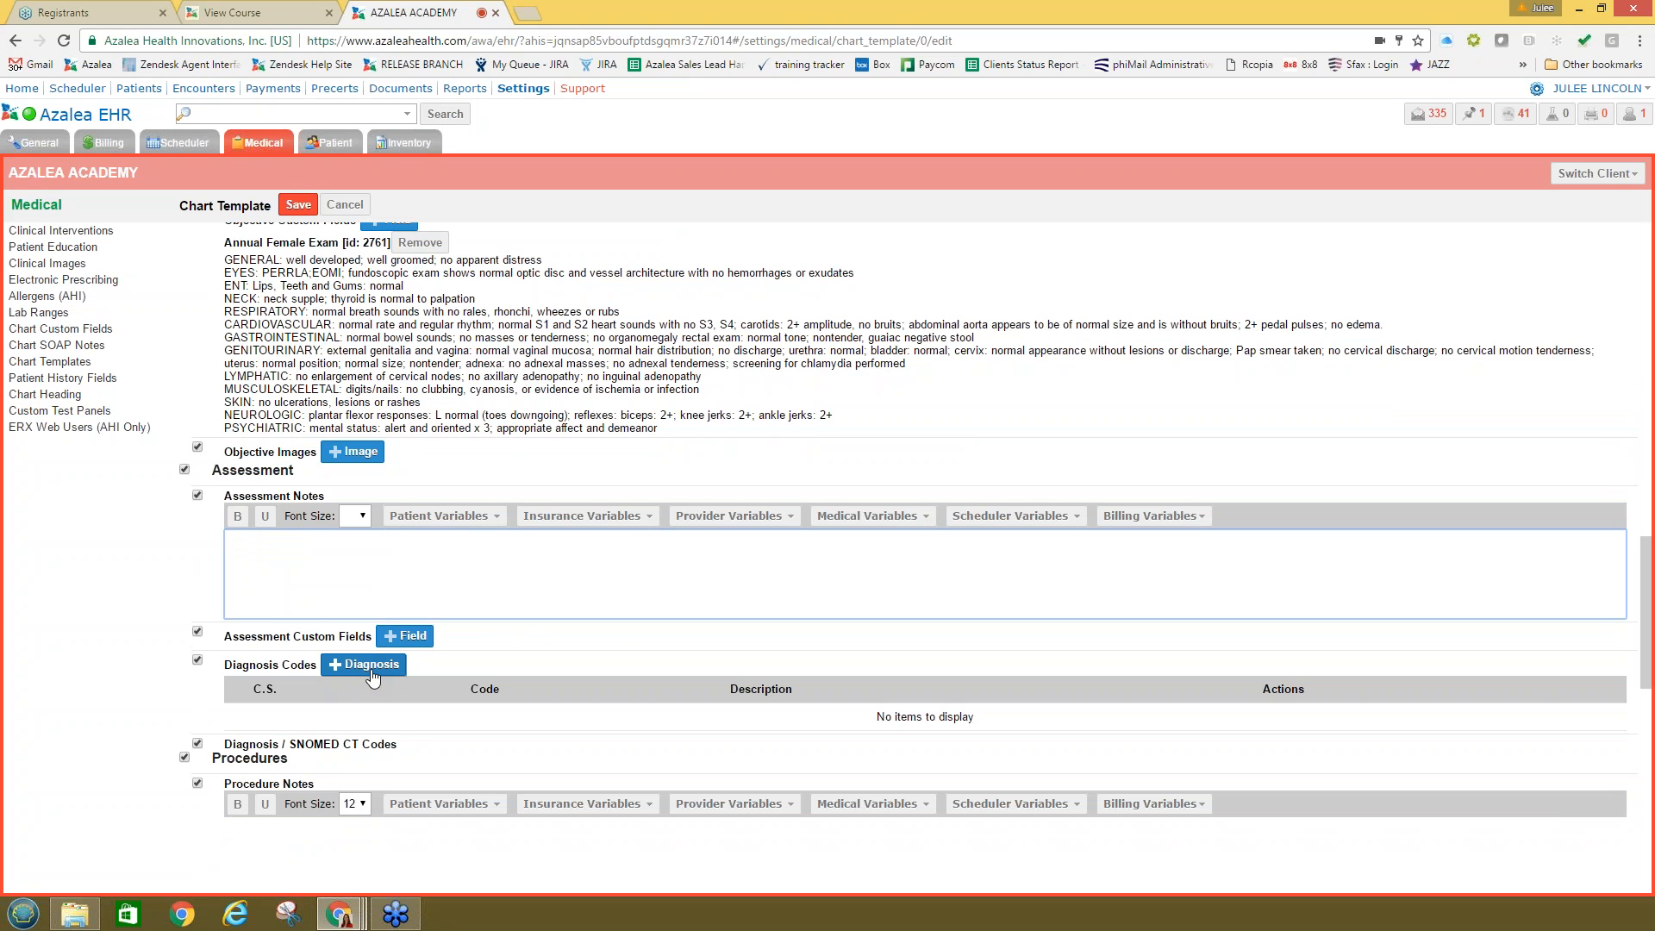
scroll(375, 678, "down", 1)
scroll(375, 679, "down", 2)
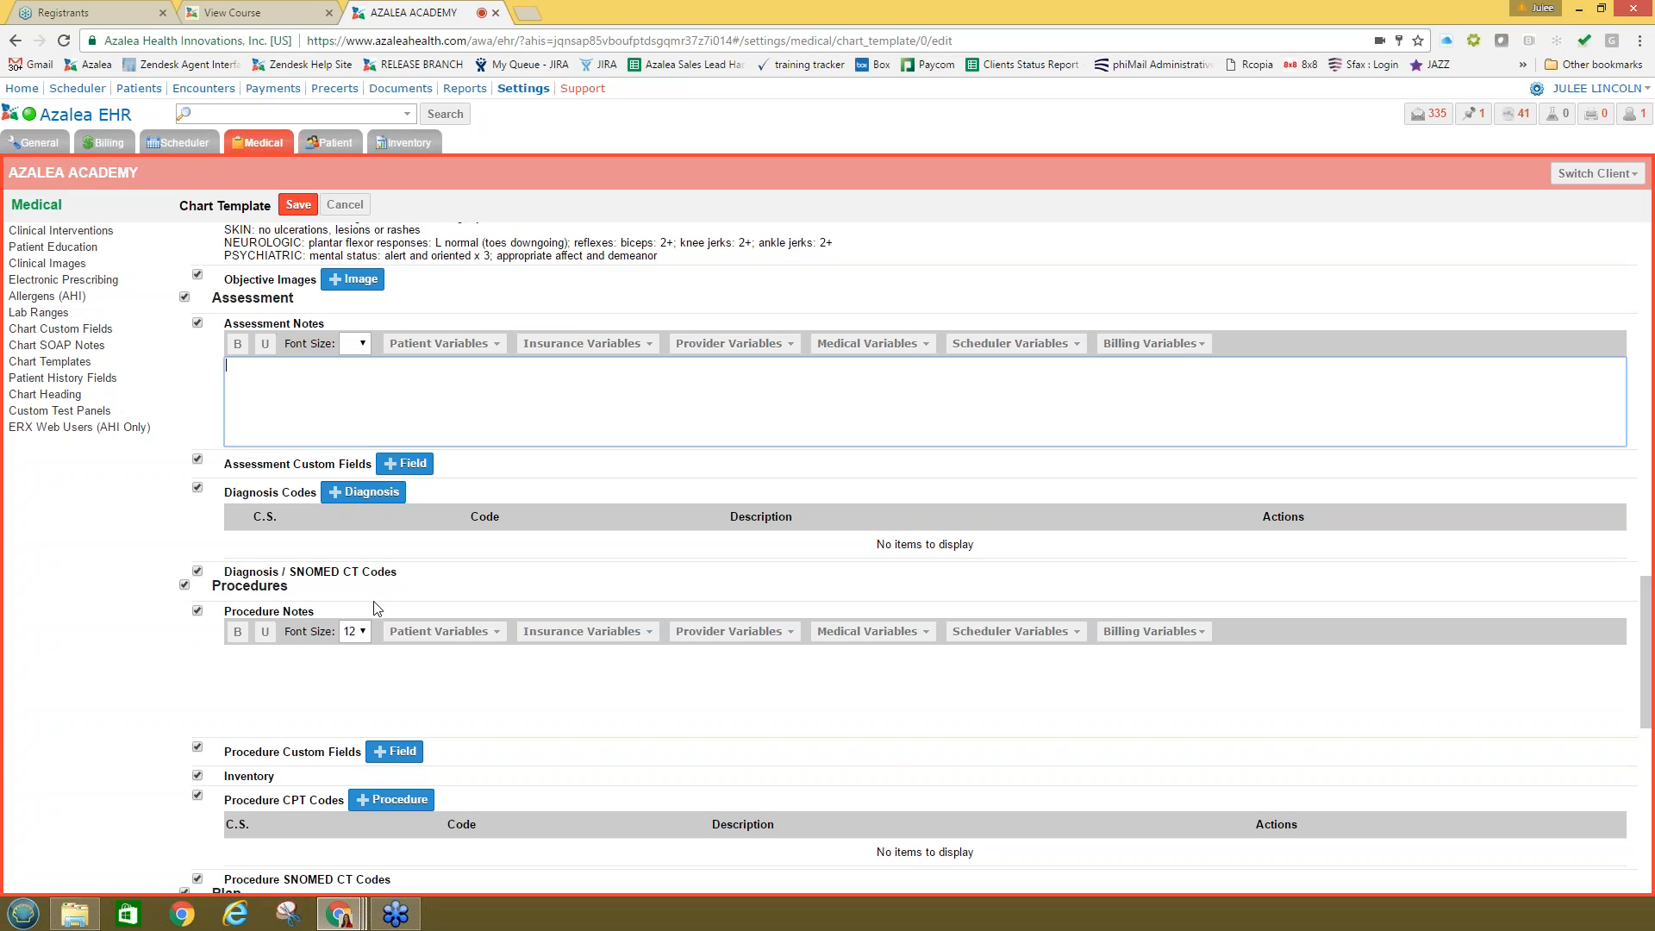
Step: Add procedure code CPT 99212 established office visit to the template
scroll(384, 595, "down", 3)
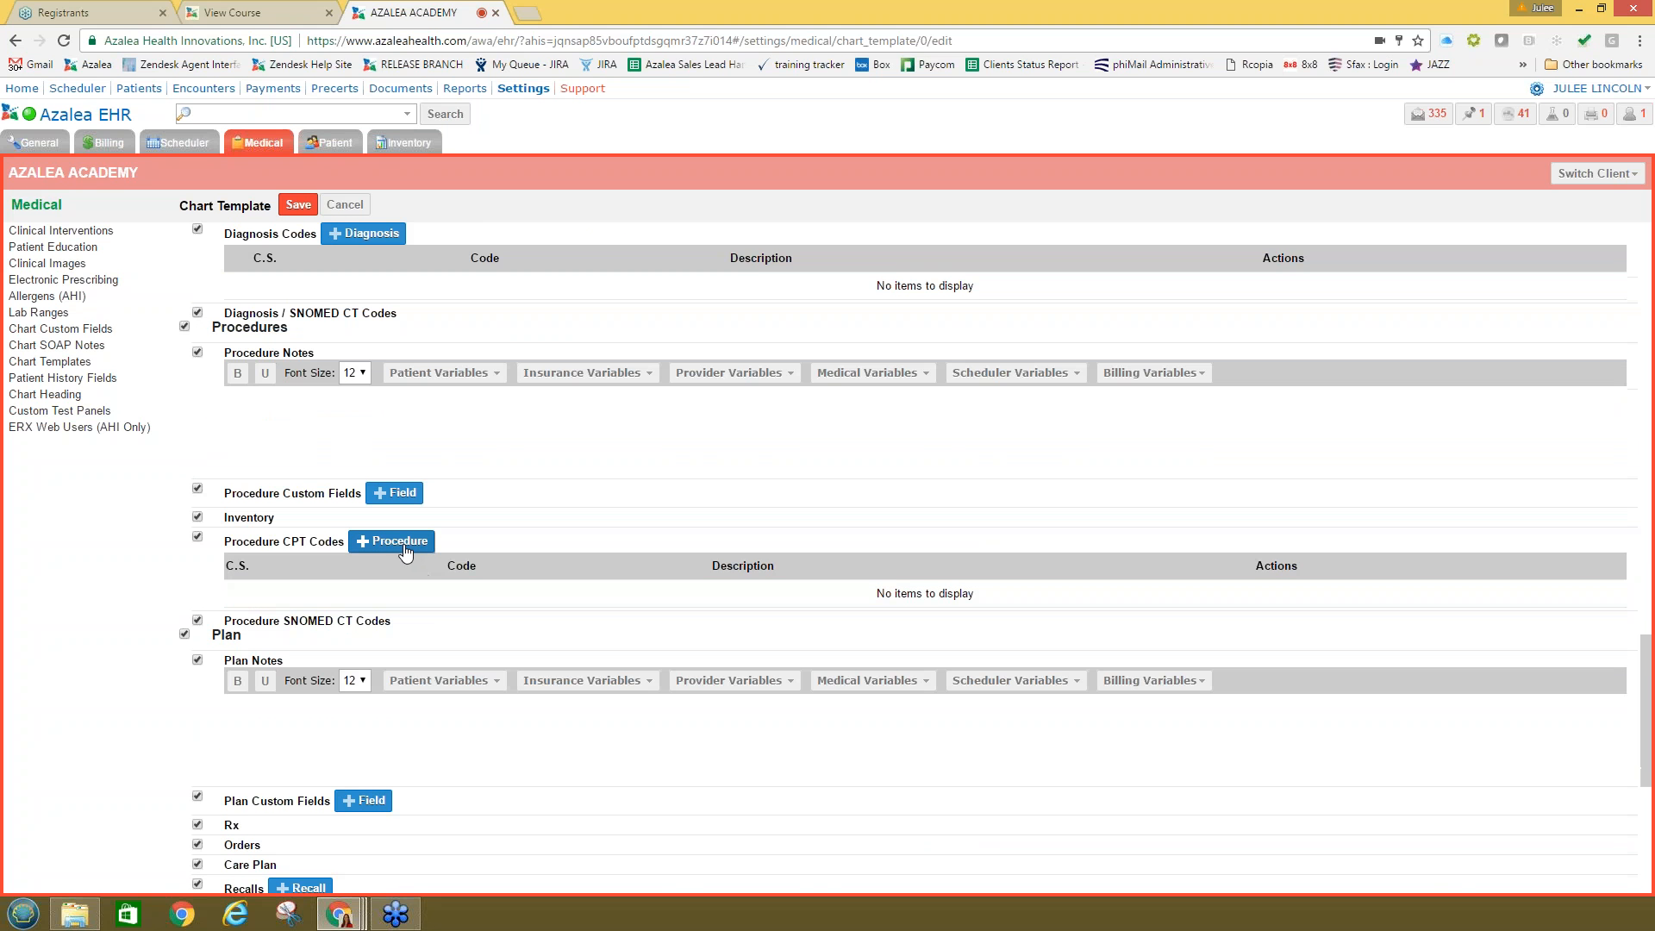
left_click(405, 552)
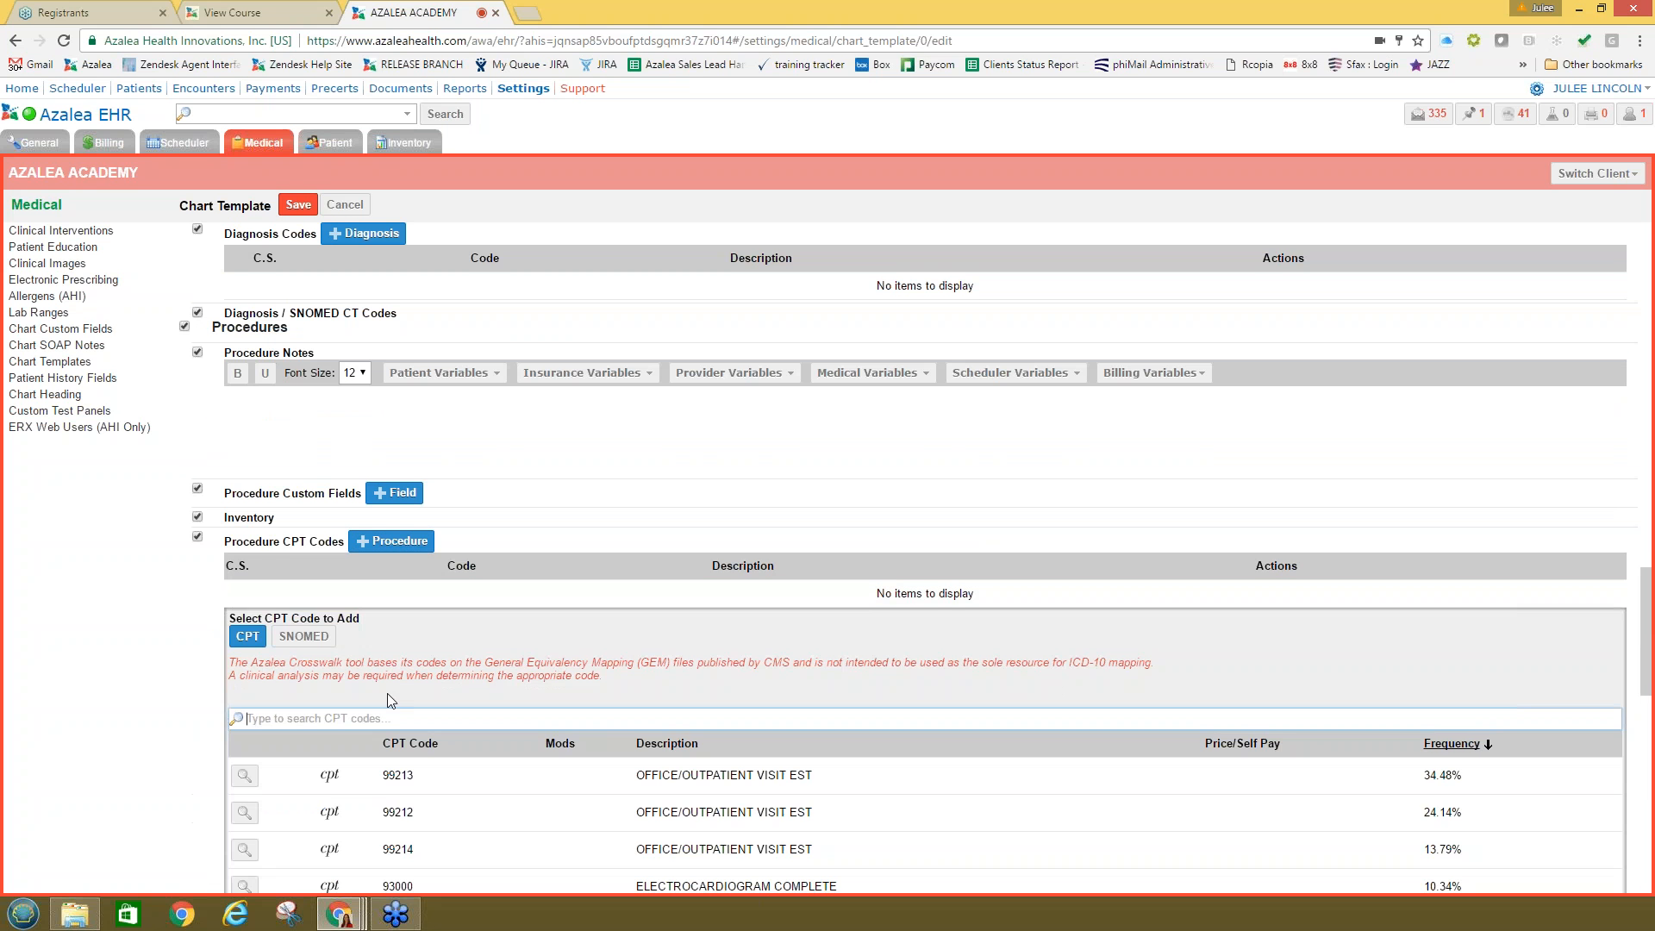
scroll(590, 646, "down", 2)
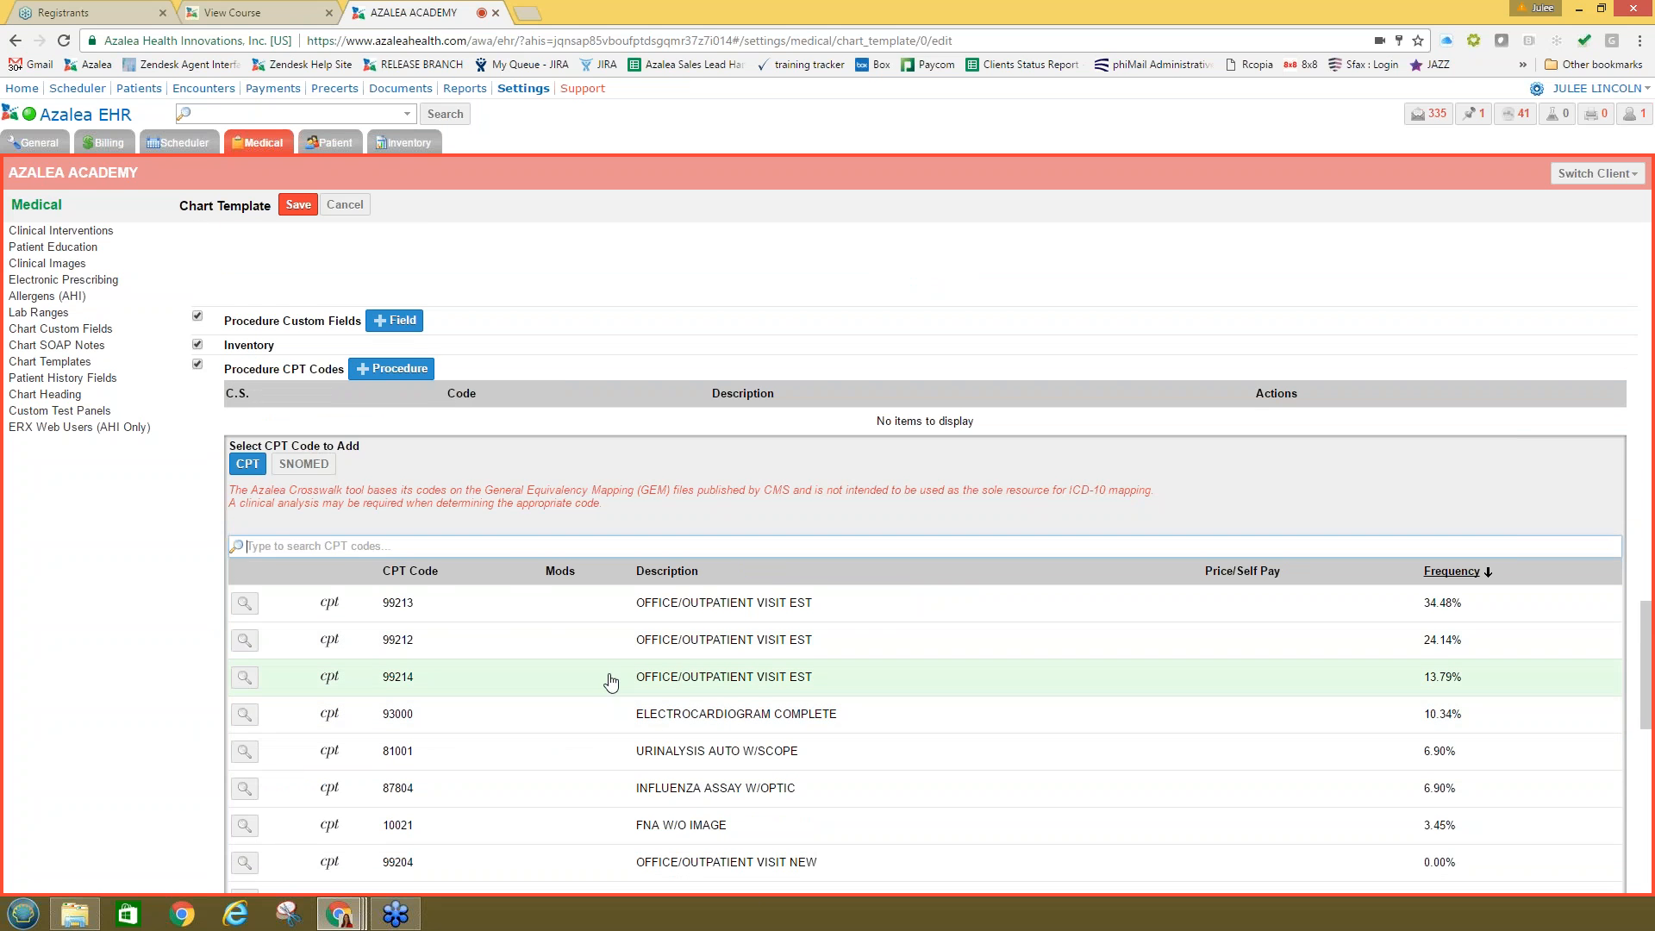
left_click(653, 648)
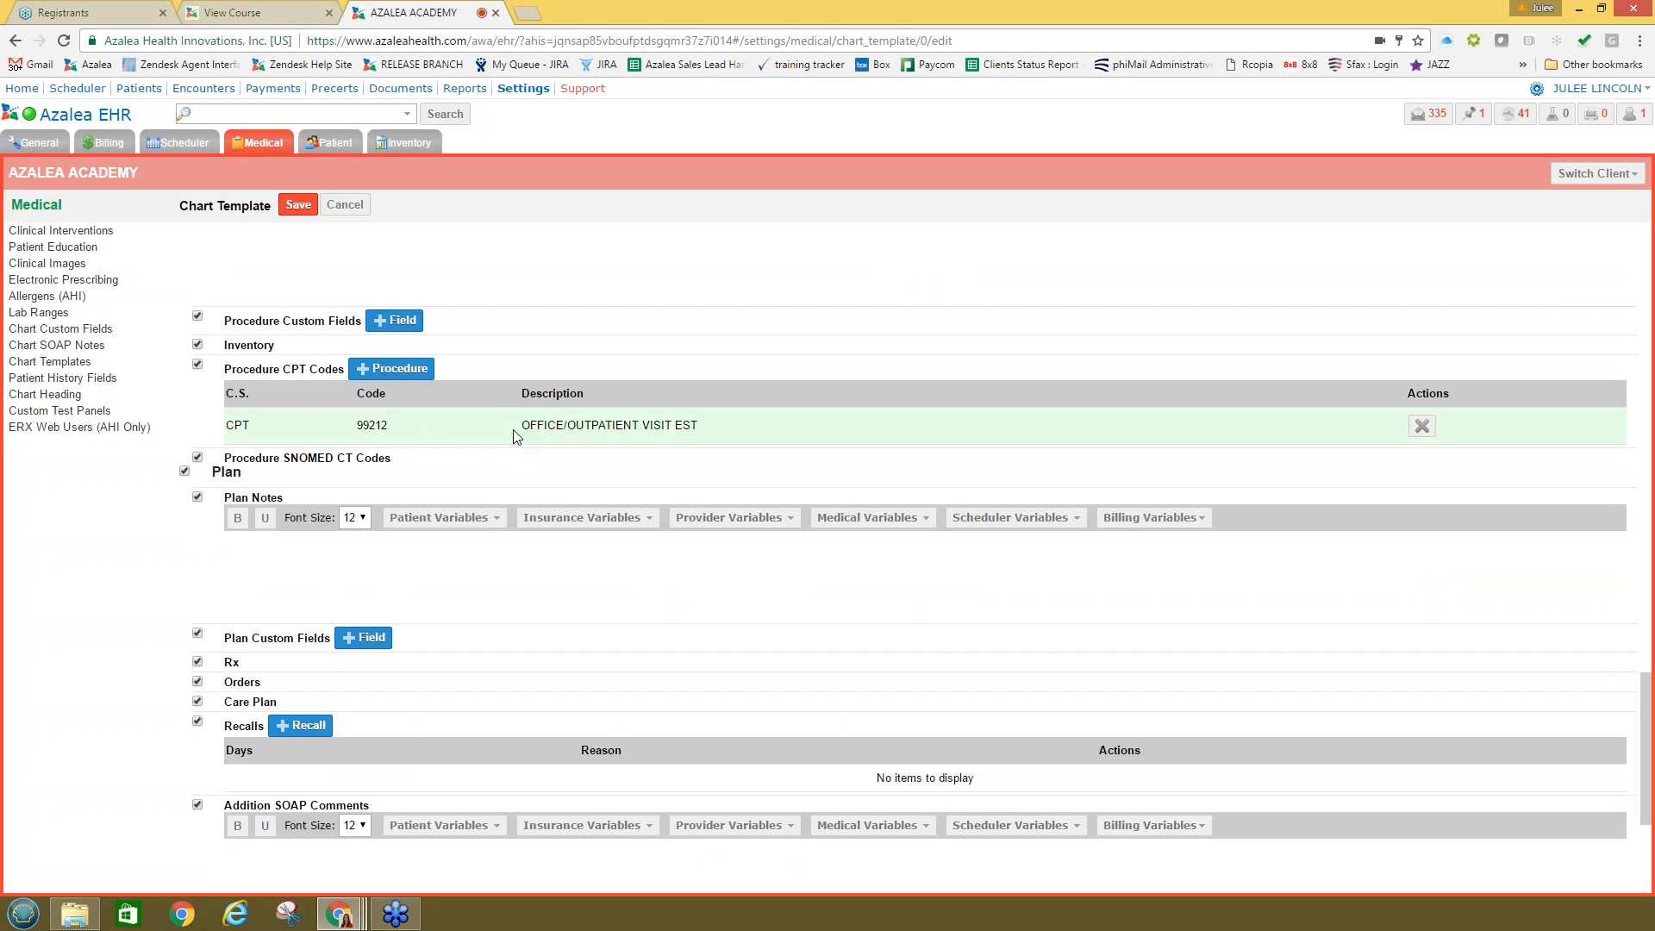
Step: Enter 'Sore Plan' in the template's plan notes
left_click(412, 556)
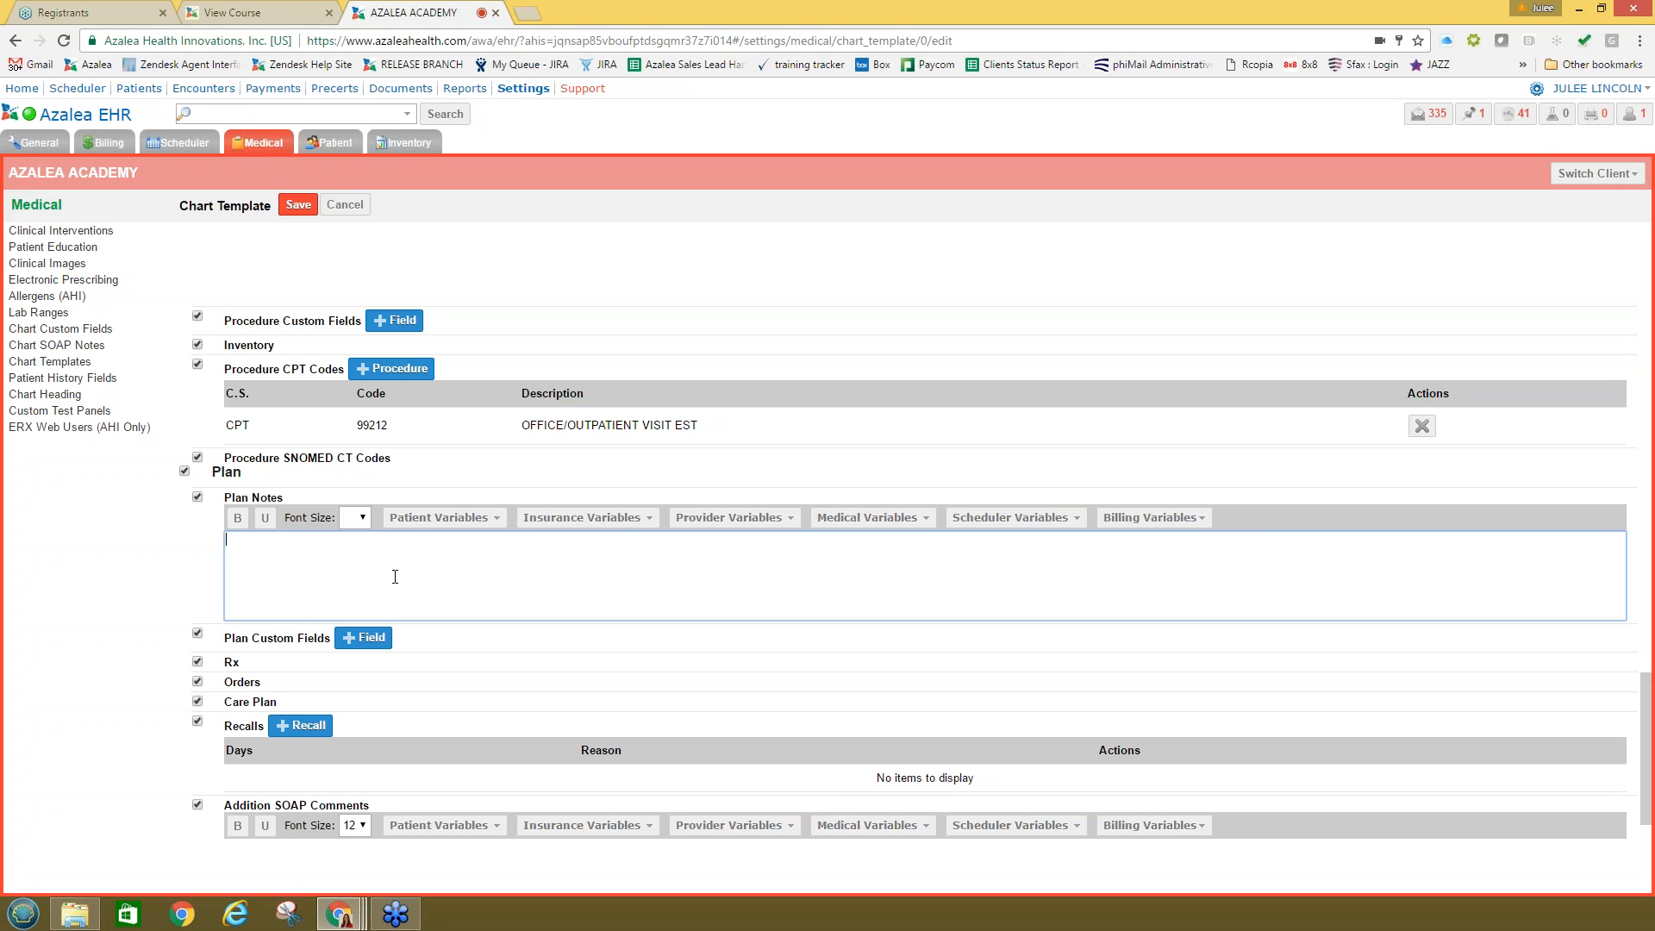
type("Sore Plan")
scroll(586, 517, "up", 5)
Step: Save the Sore Throat template and go to the Chart SOAP Notes list
left_click(299, 204)
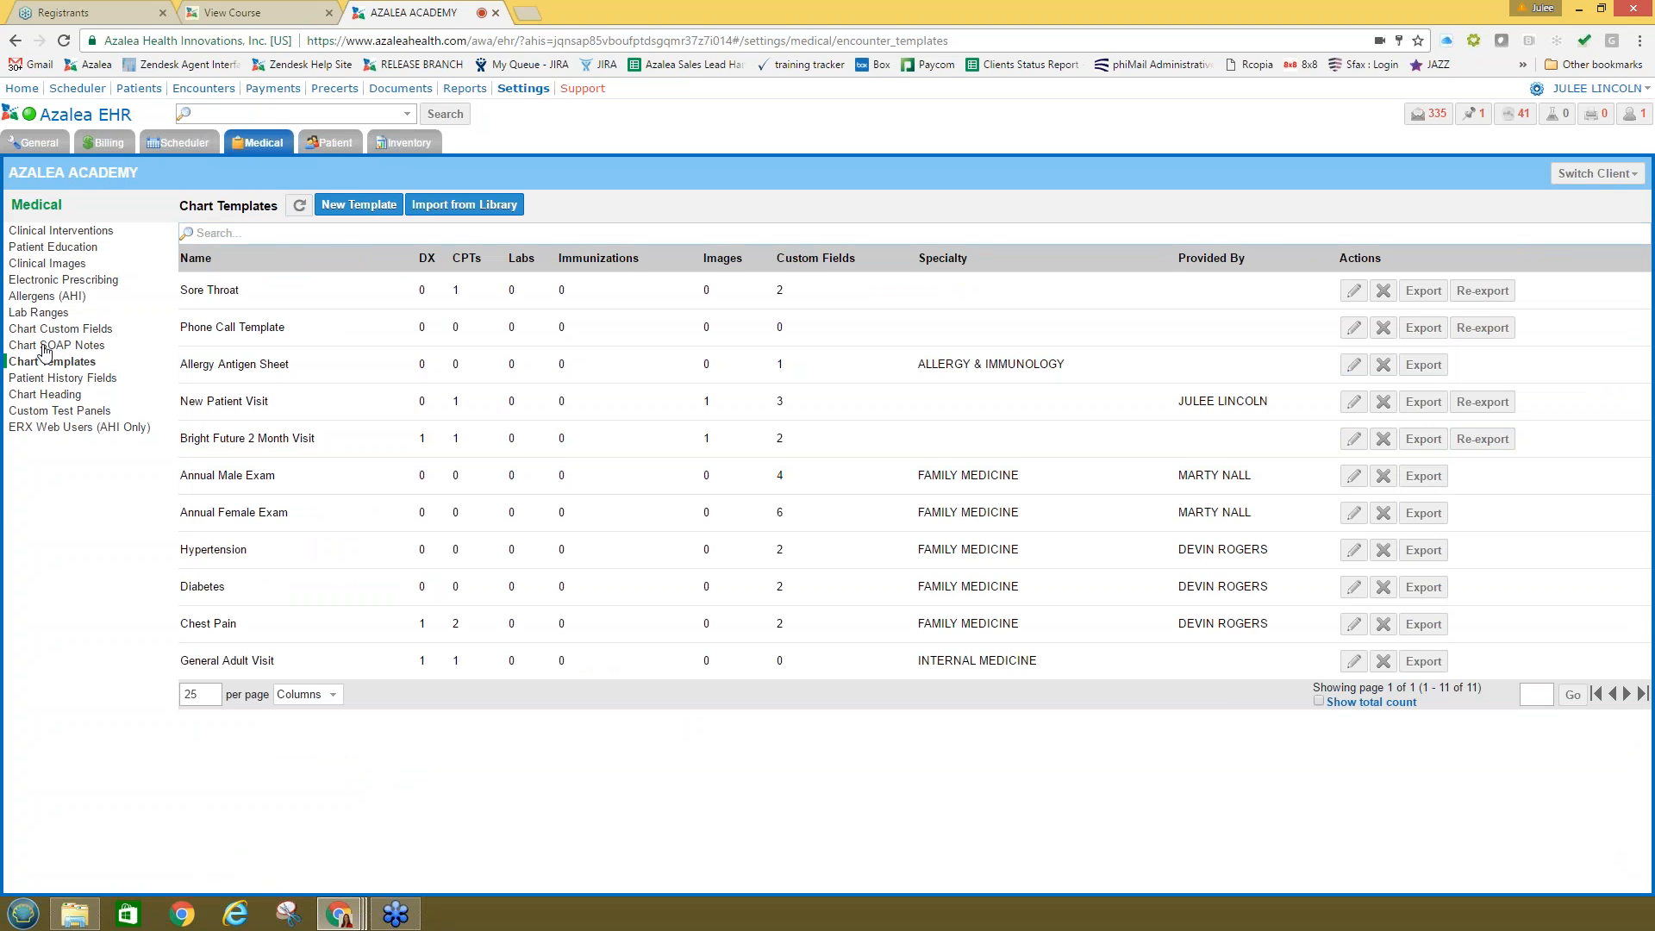
left_click(45, 346)
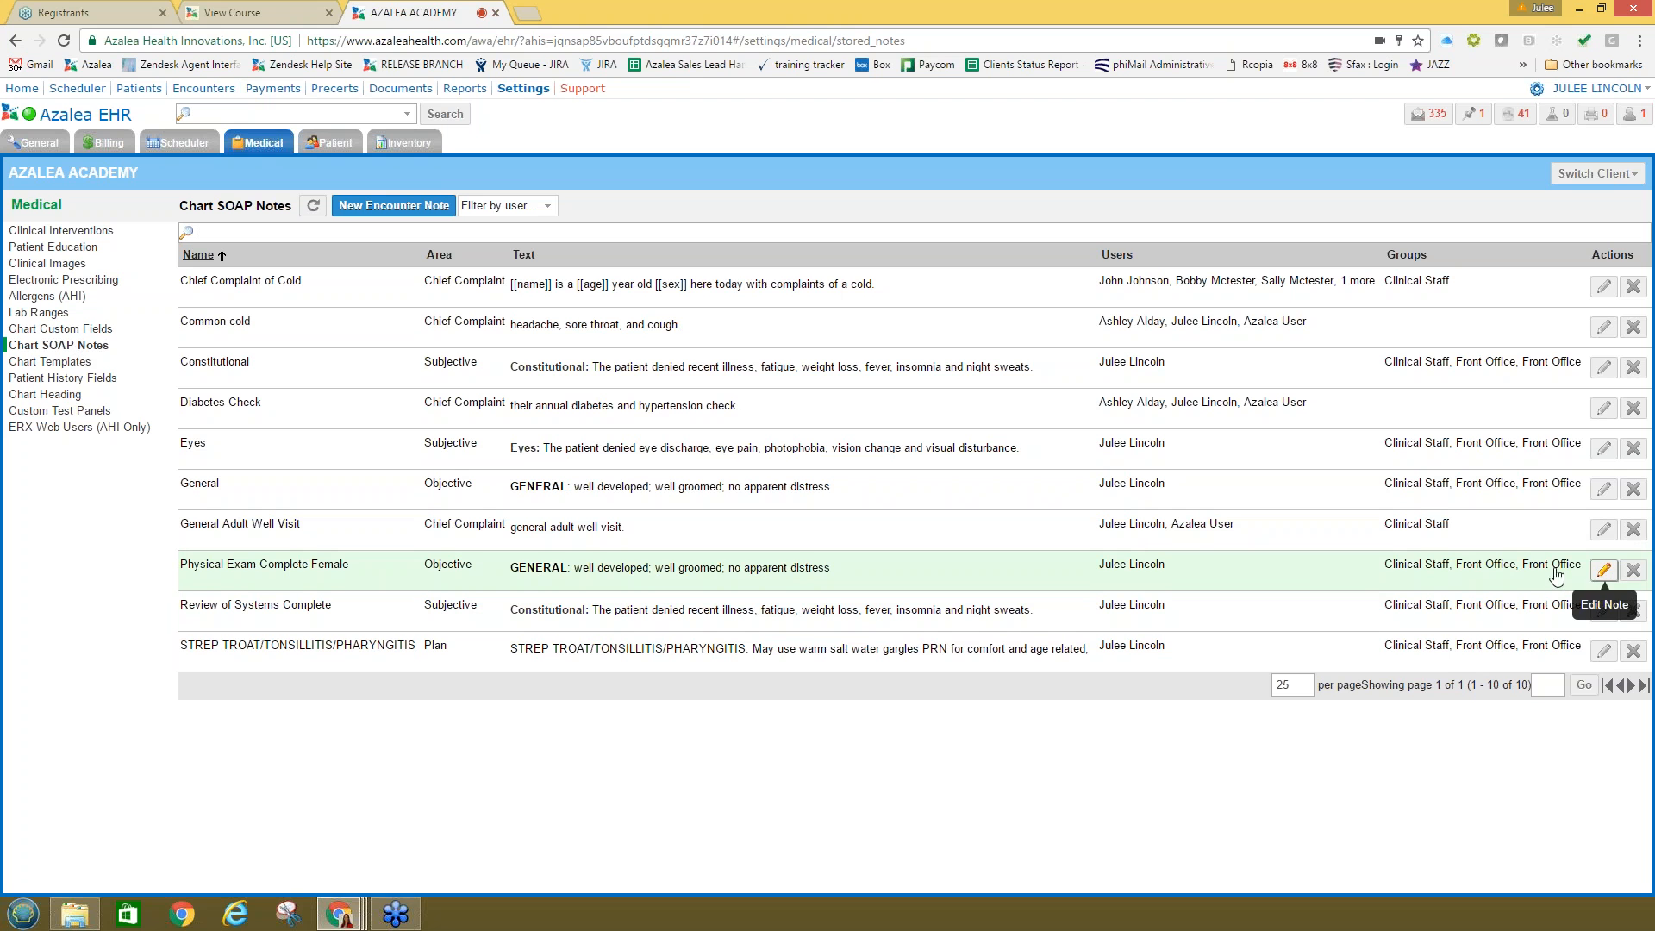
left_click(1601, 573)
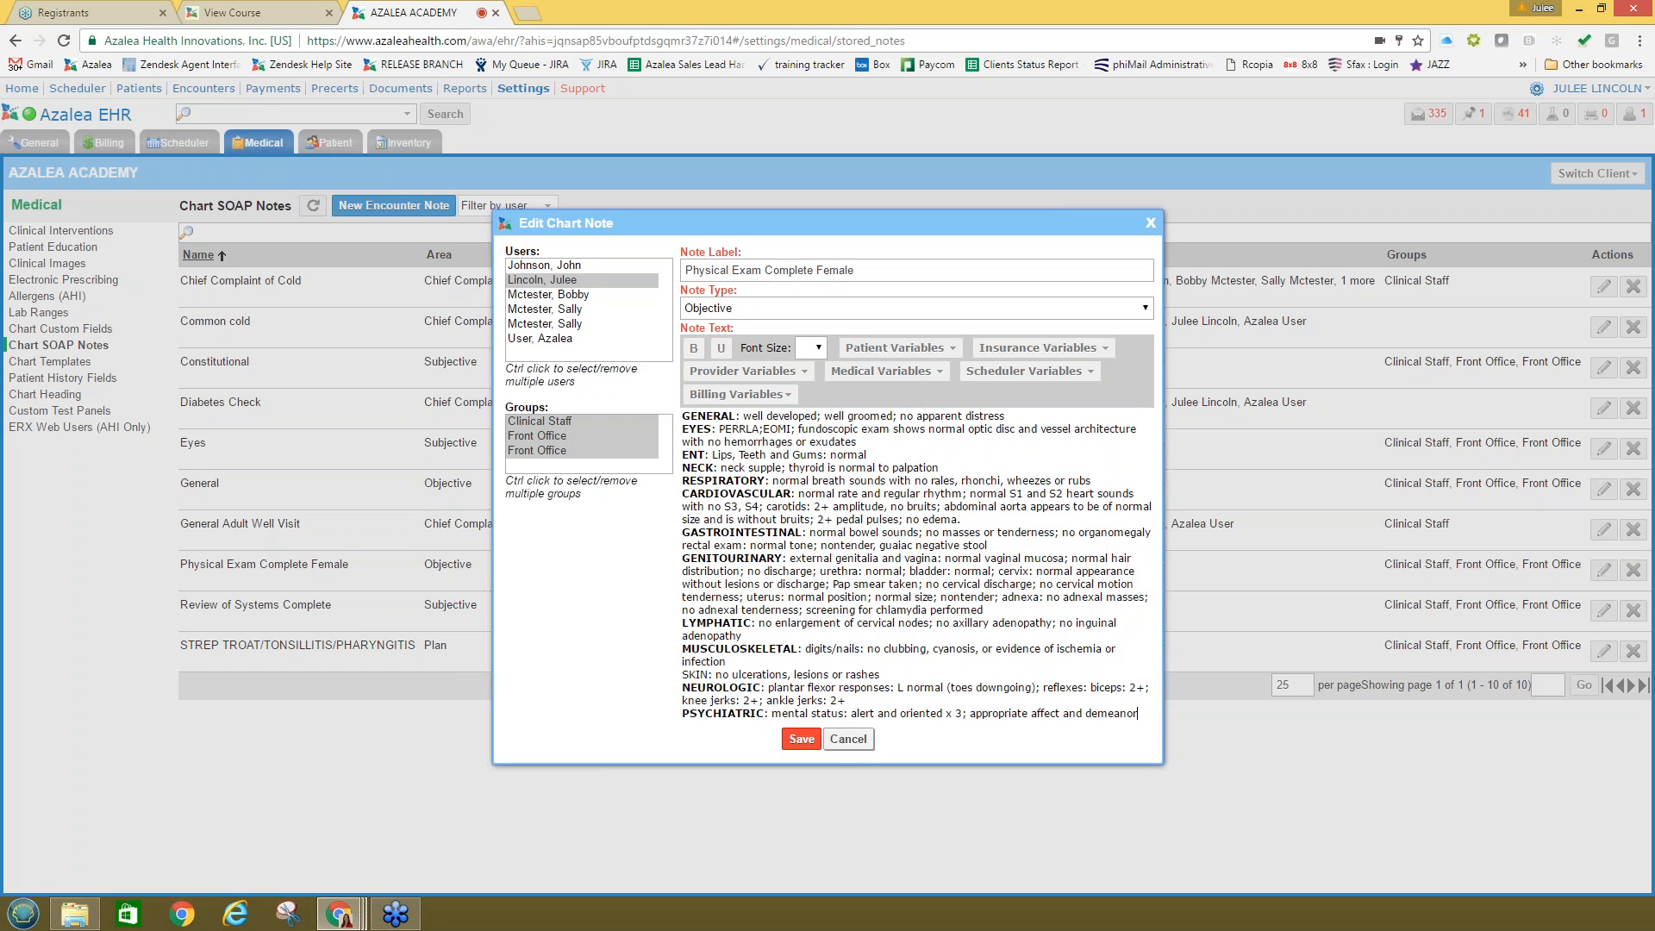
left_click(848, 741)
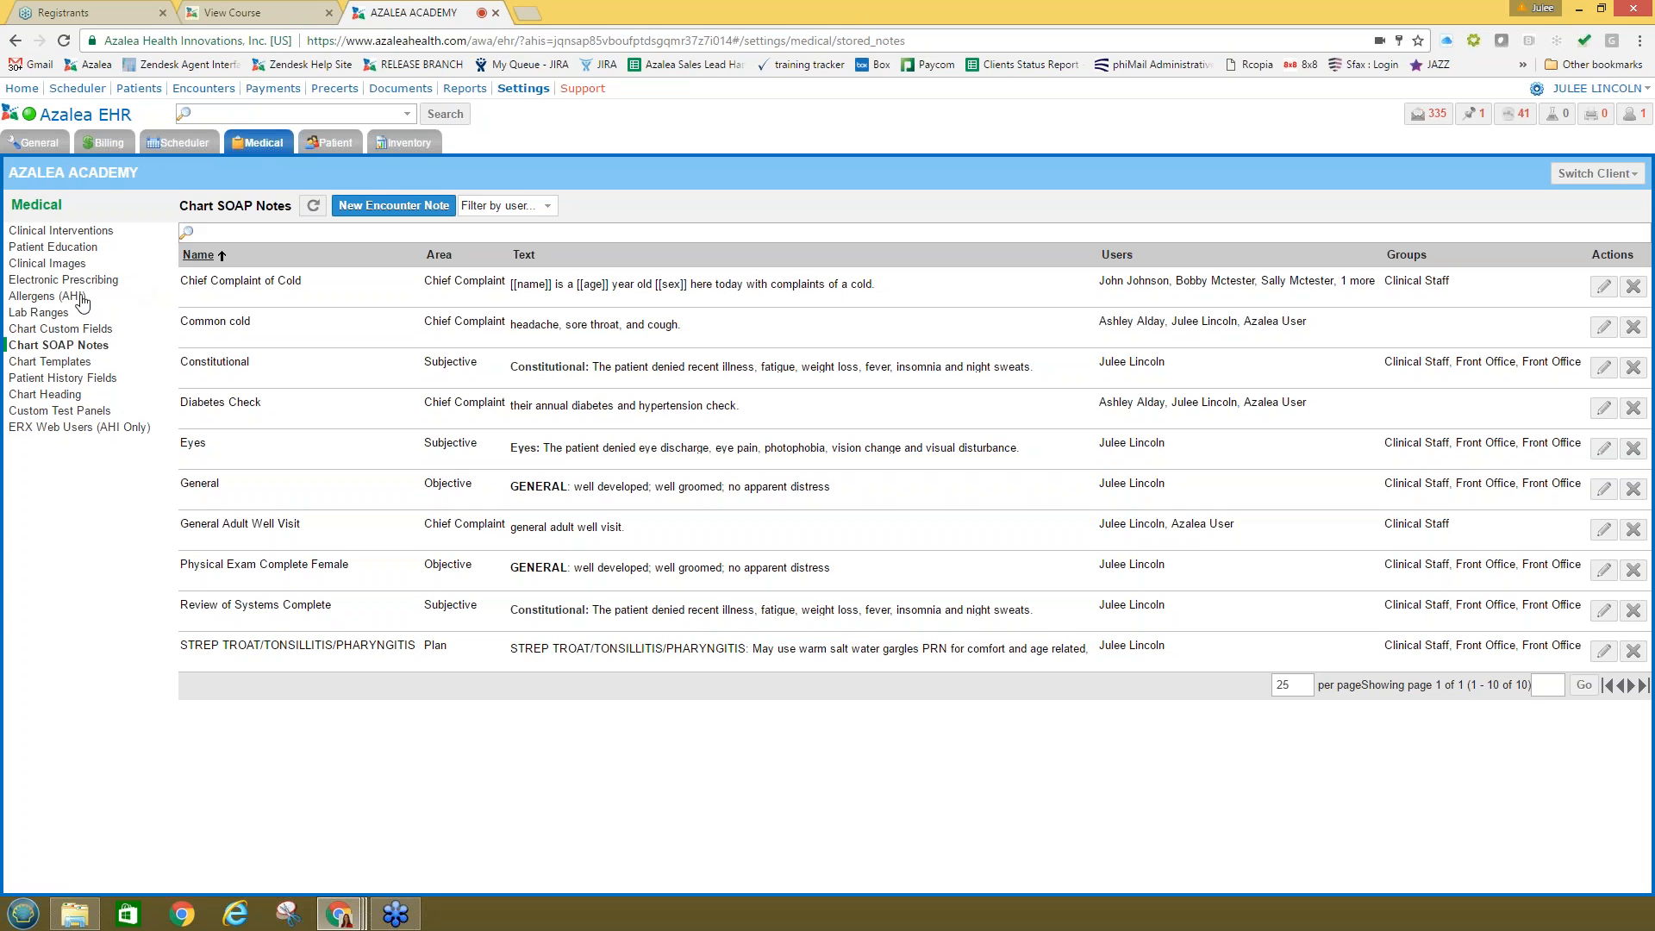
Step: In the patient's chart, set the chief complaint to 'headache, sore throat, and cough.' from Common cold, and save
left_click(140, 88)
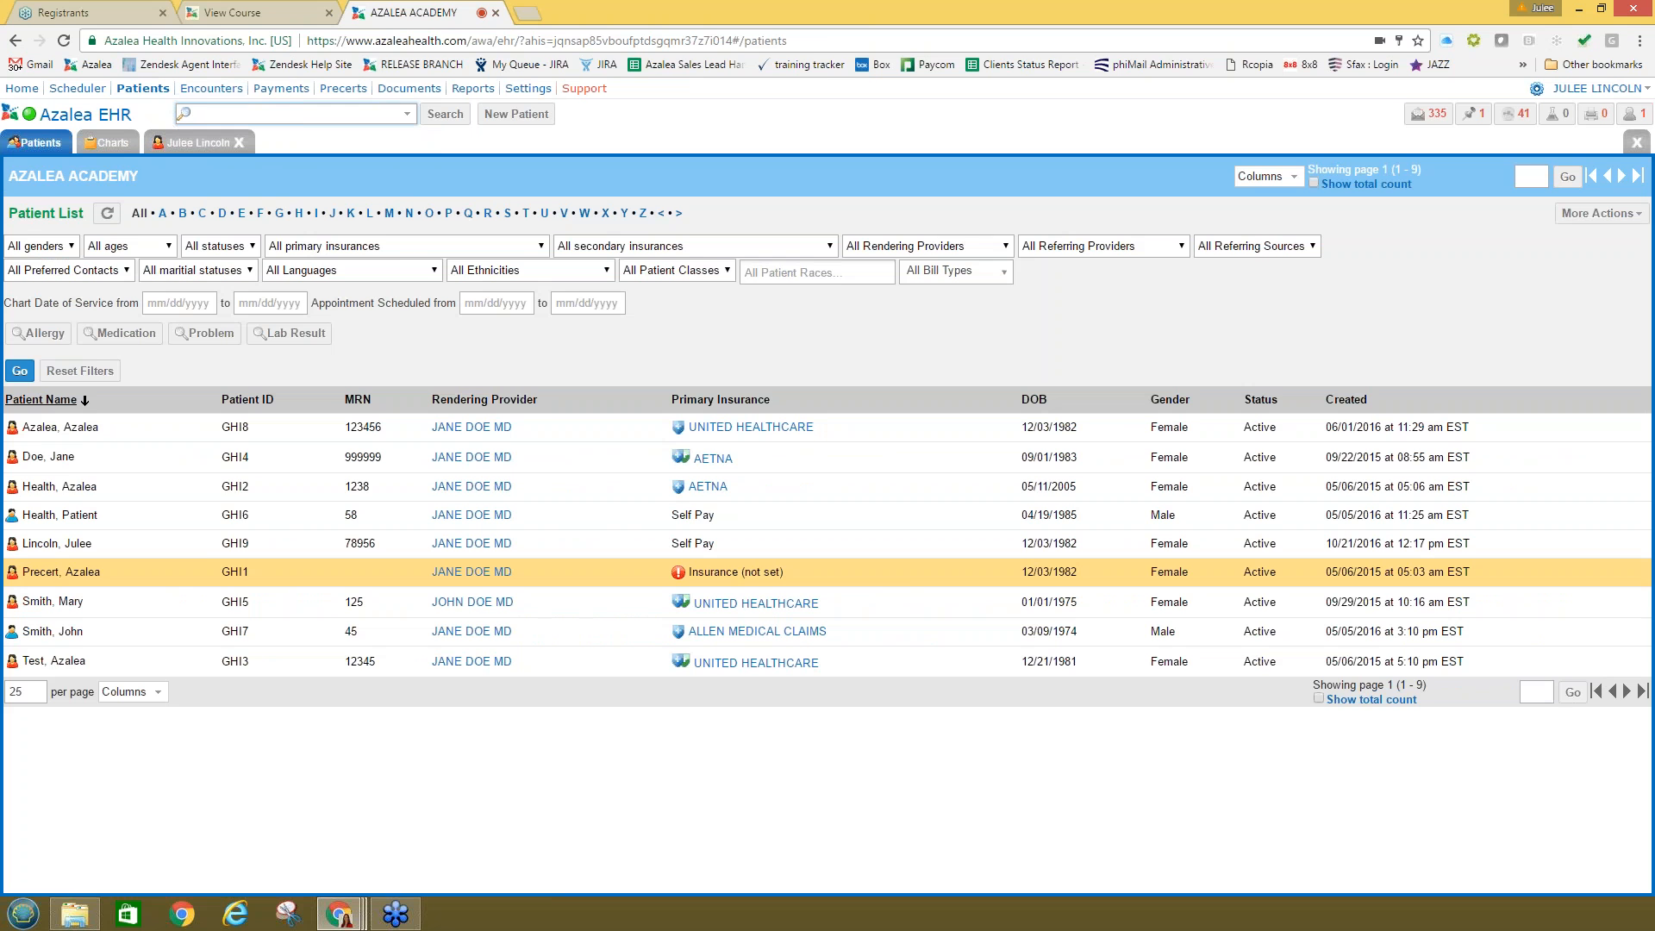
left_click(198, 142)
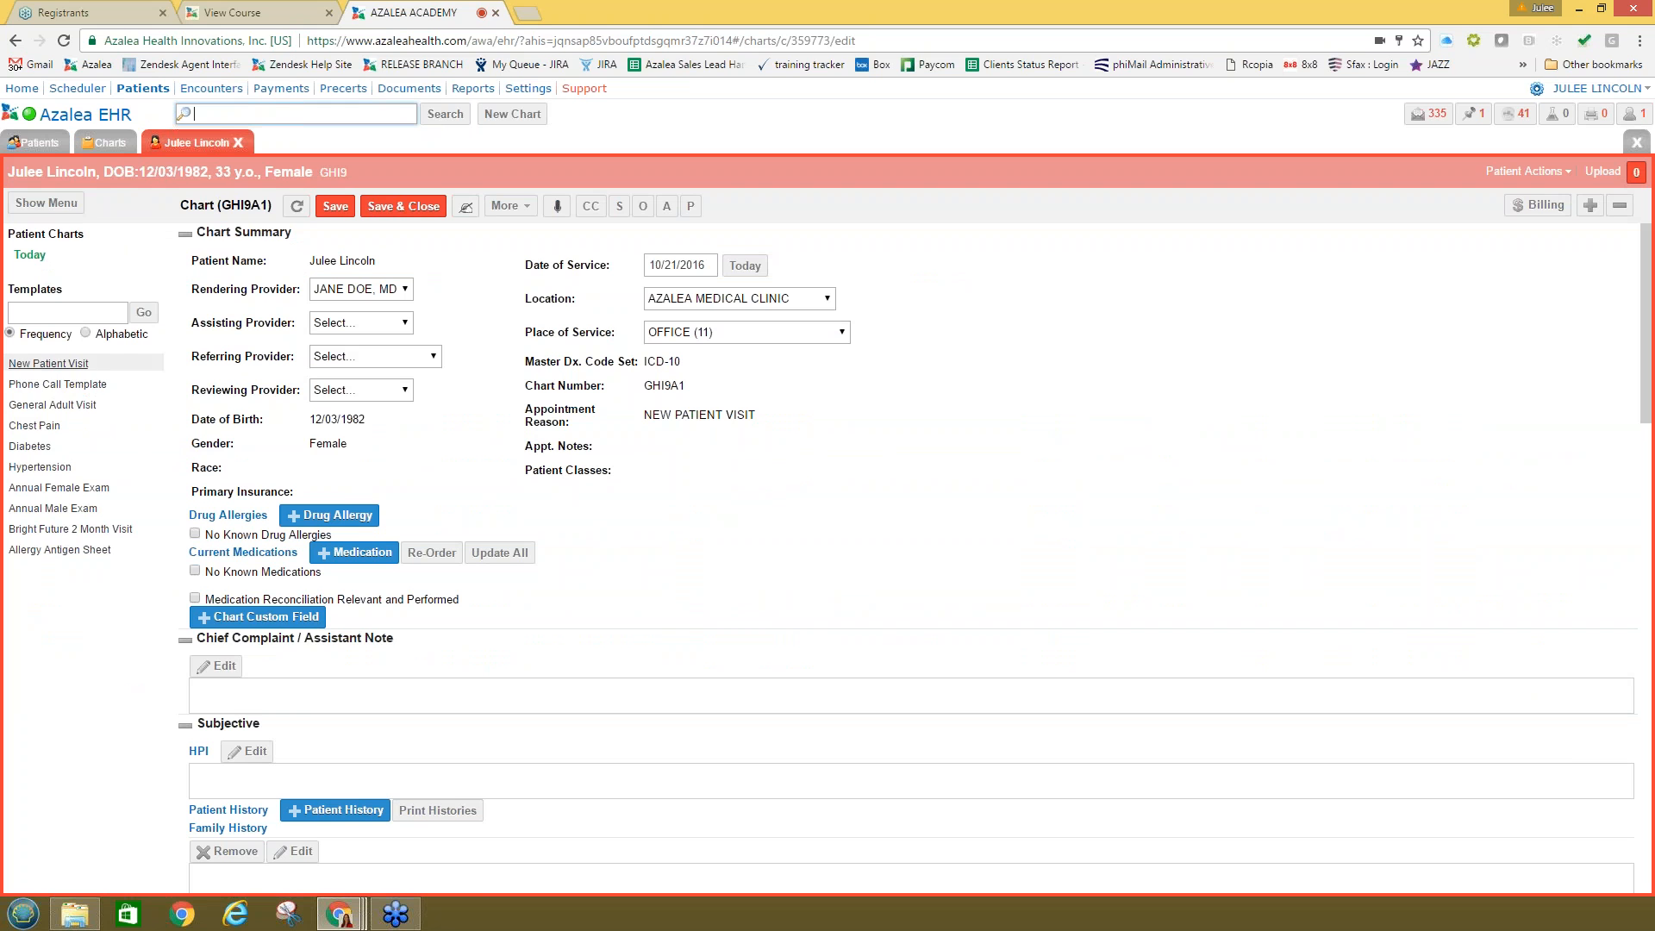
left_click(218, 666)
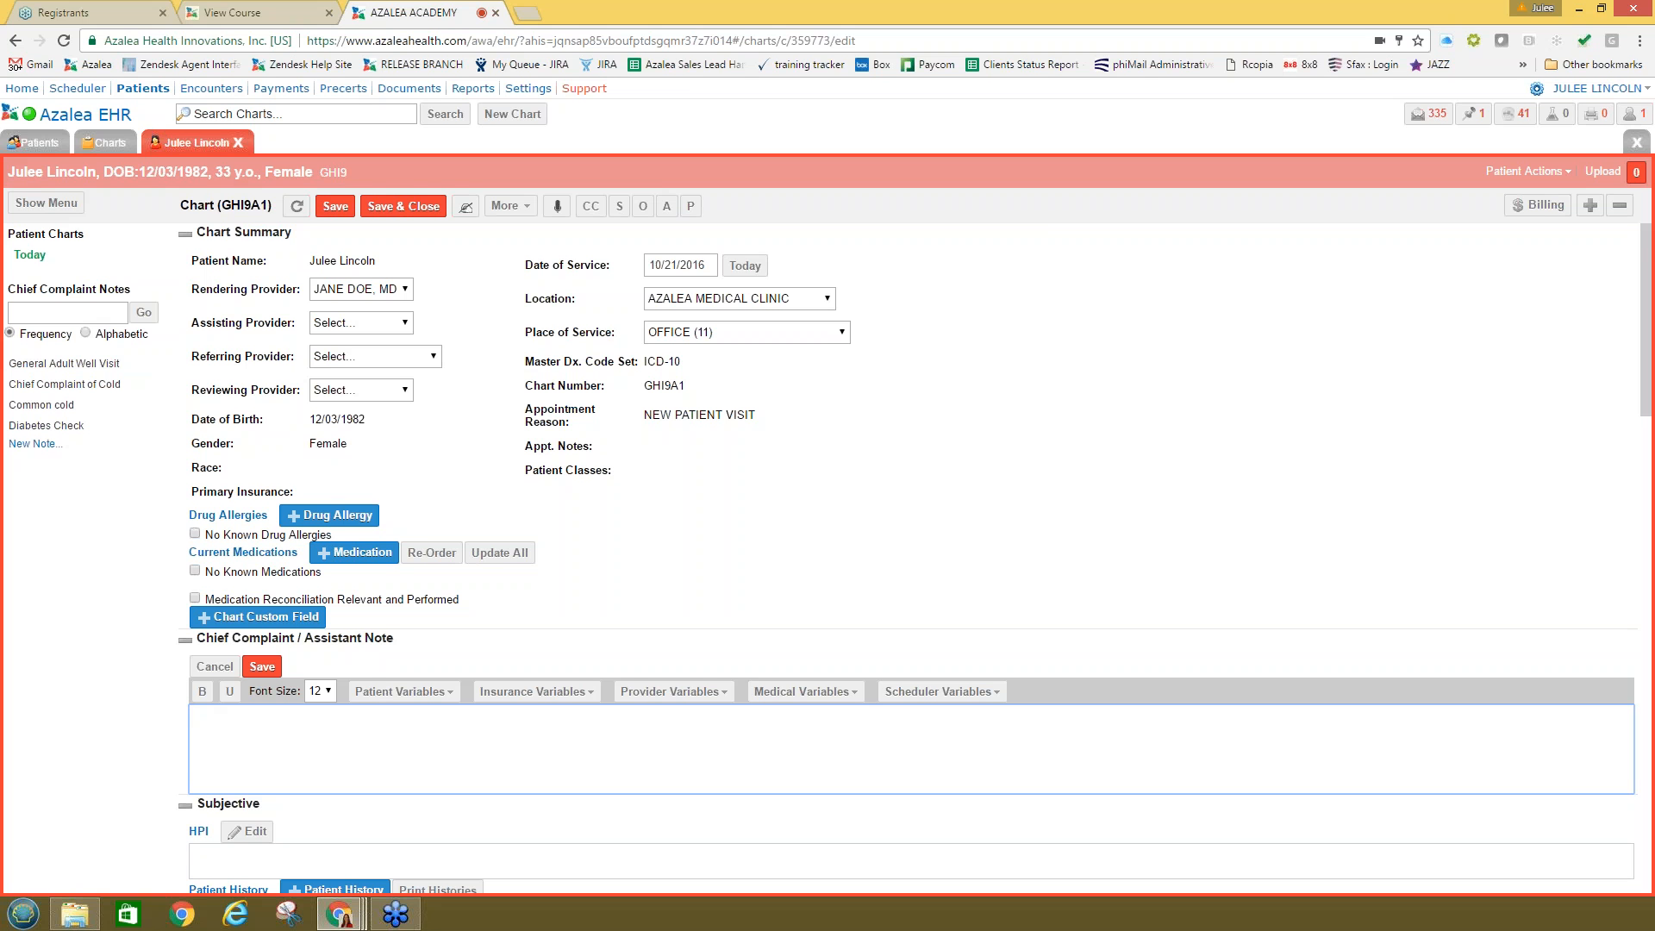
left_click_drag(131, 290, 8, 289)
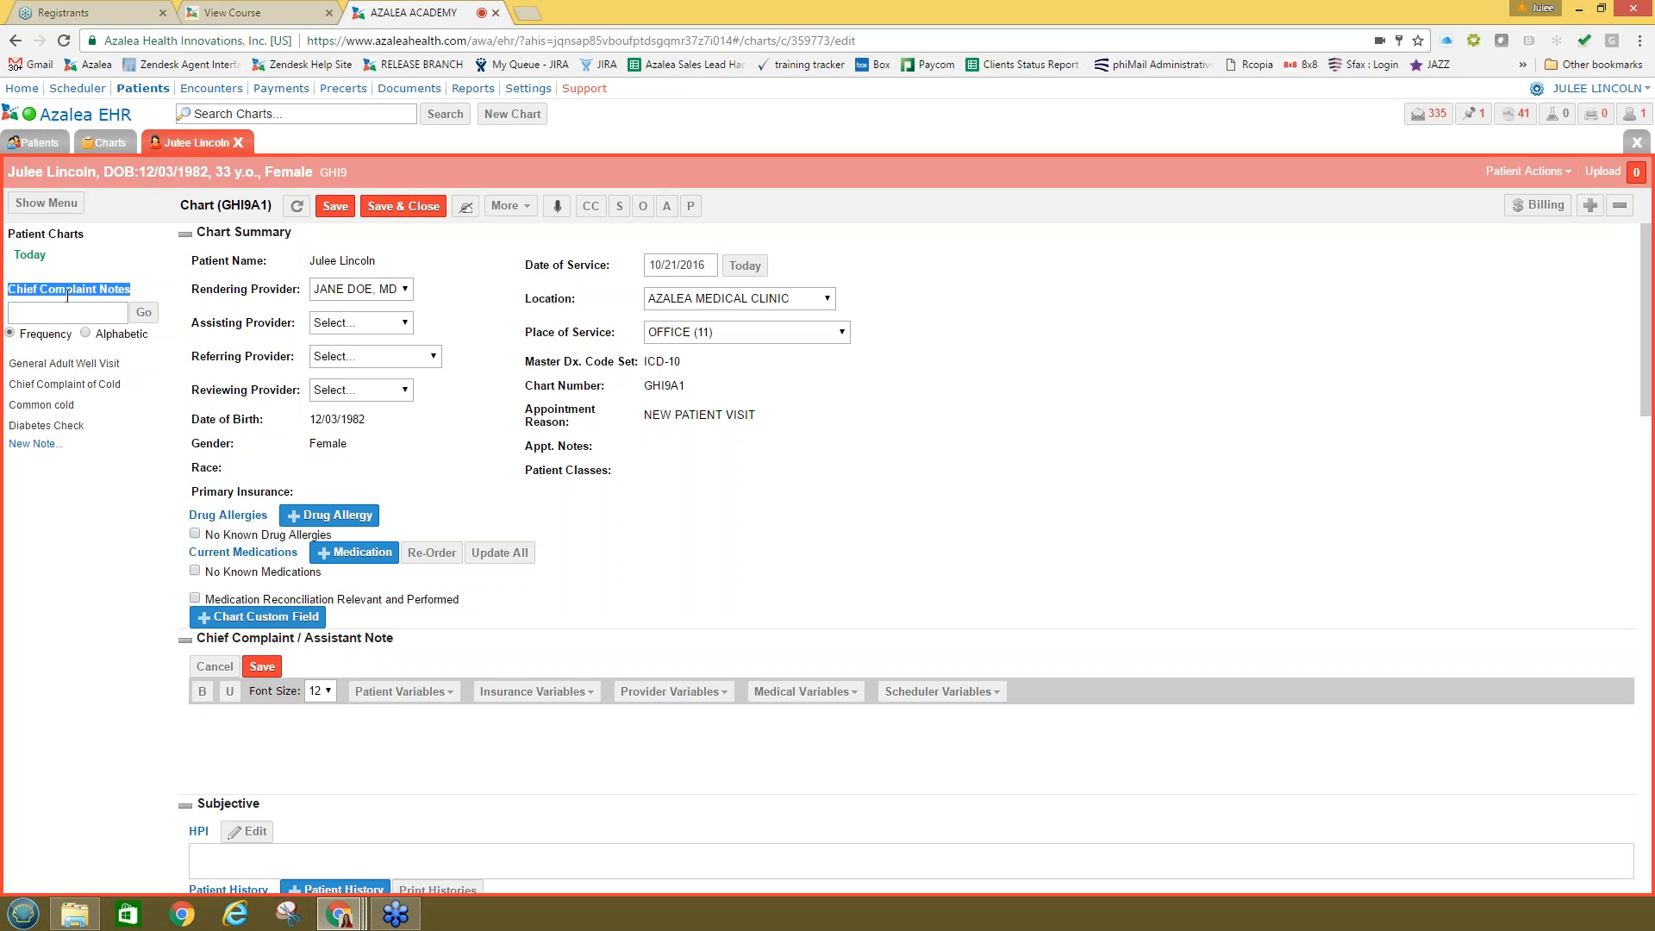
left_click(242, 741)
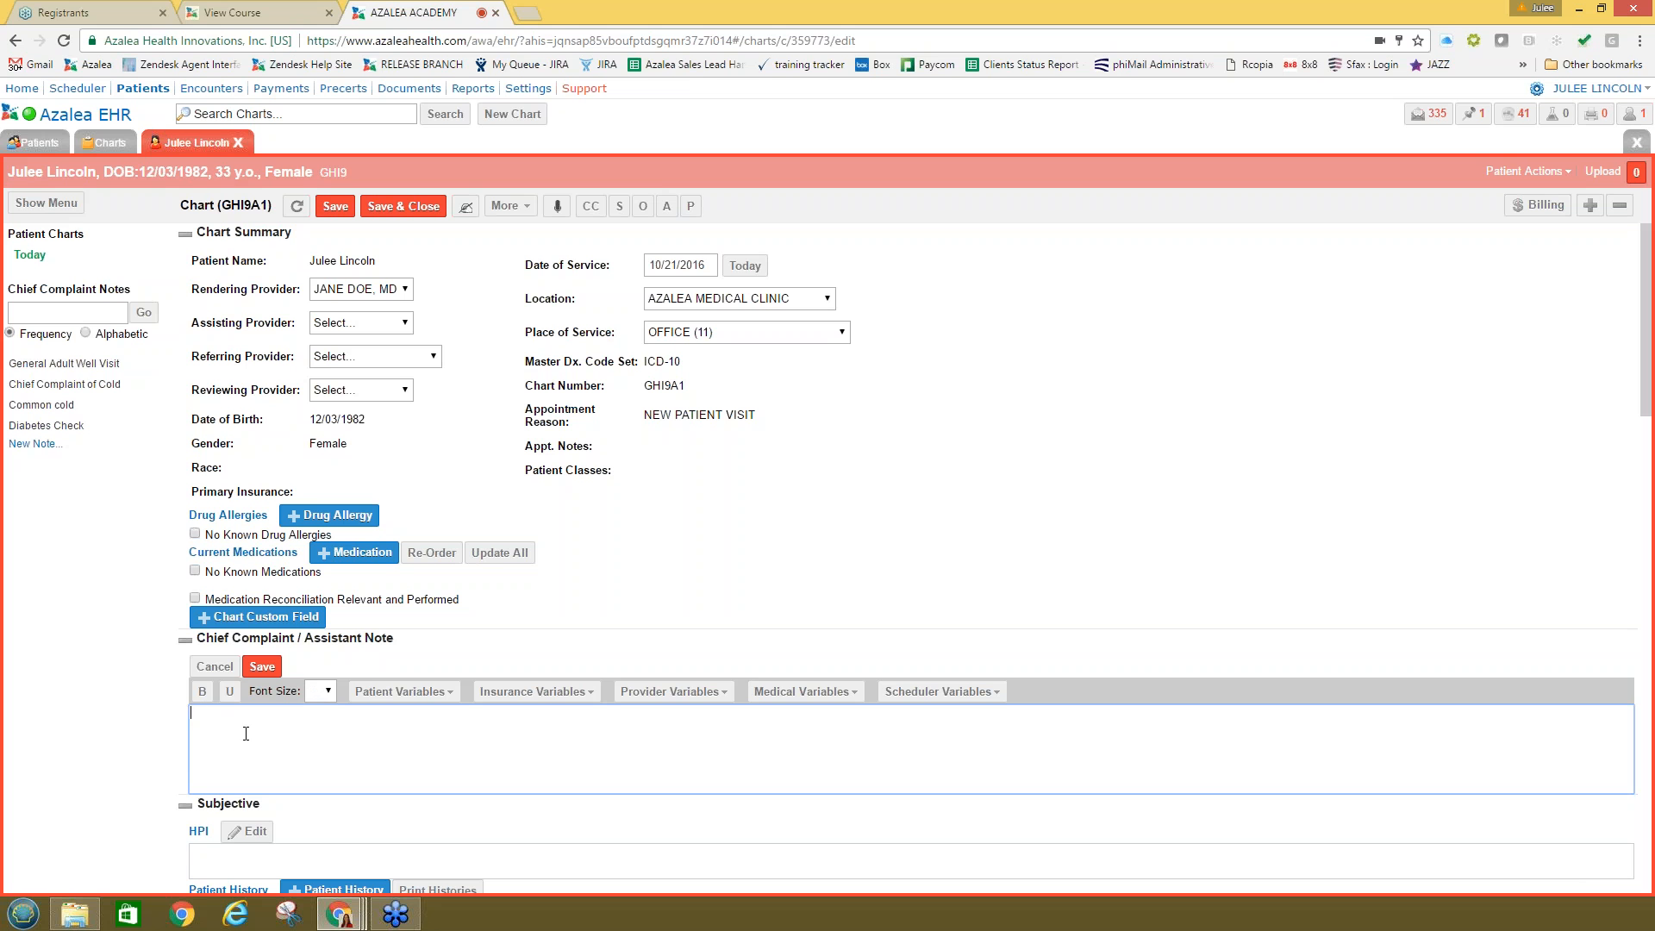
left_click(39, 404)
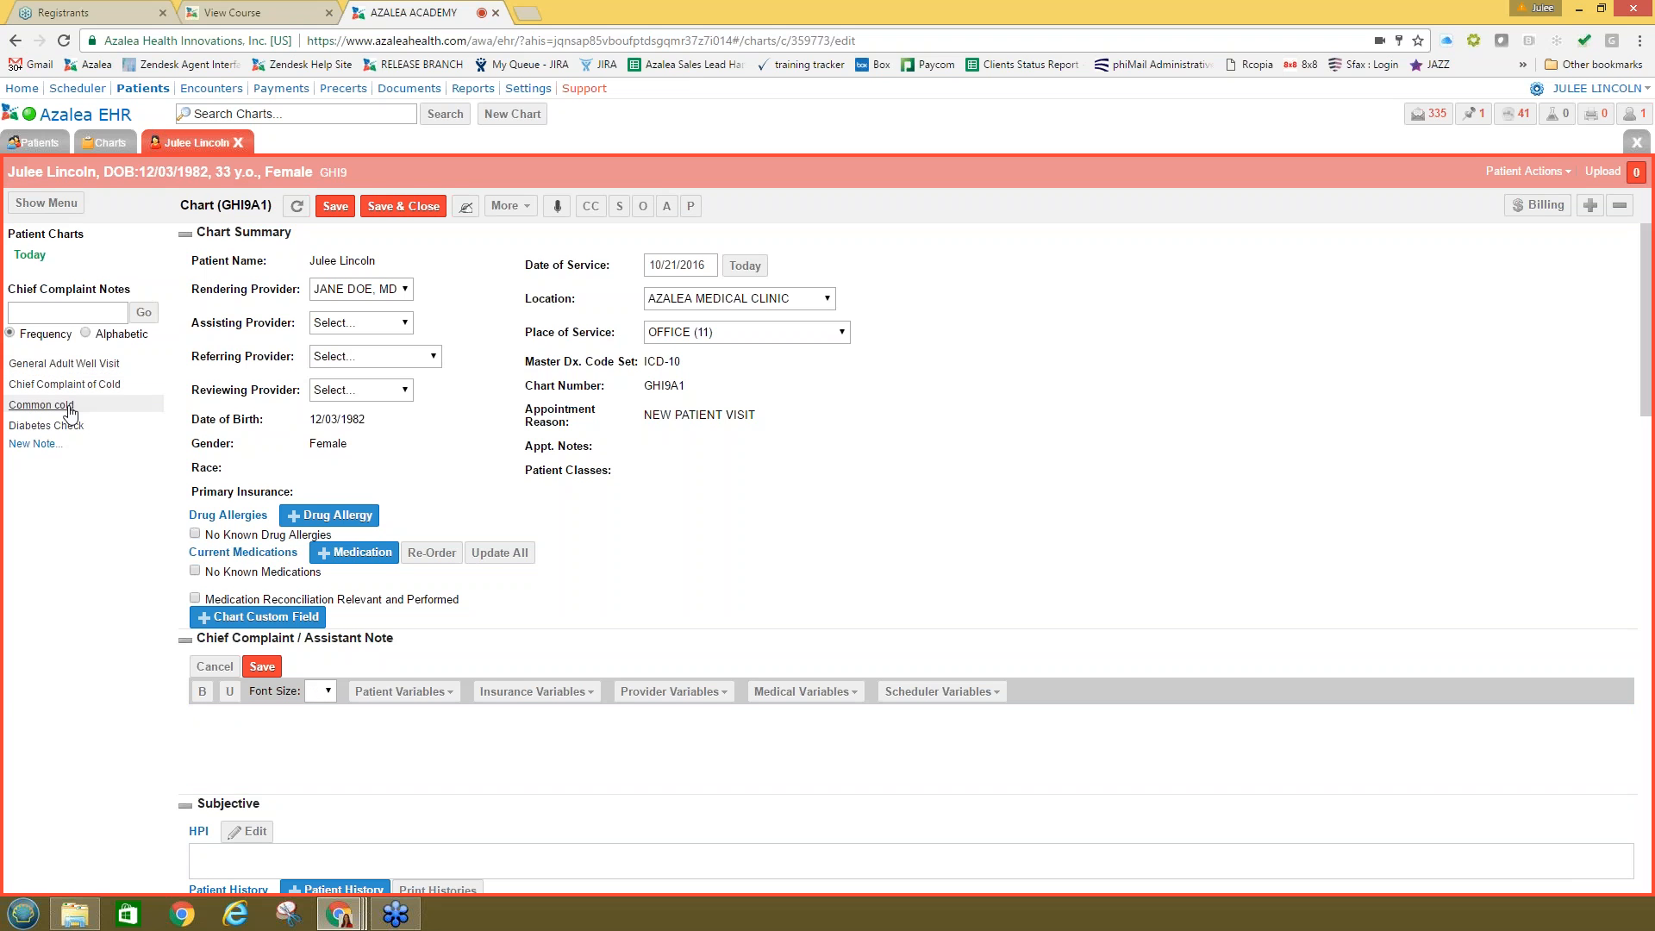
left_click(262, 666)
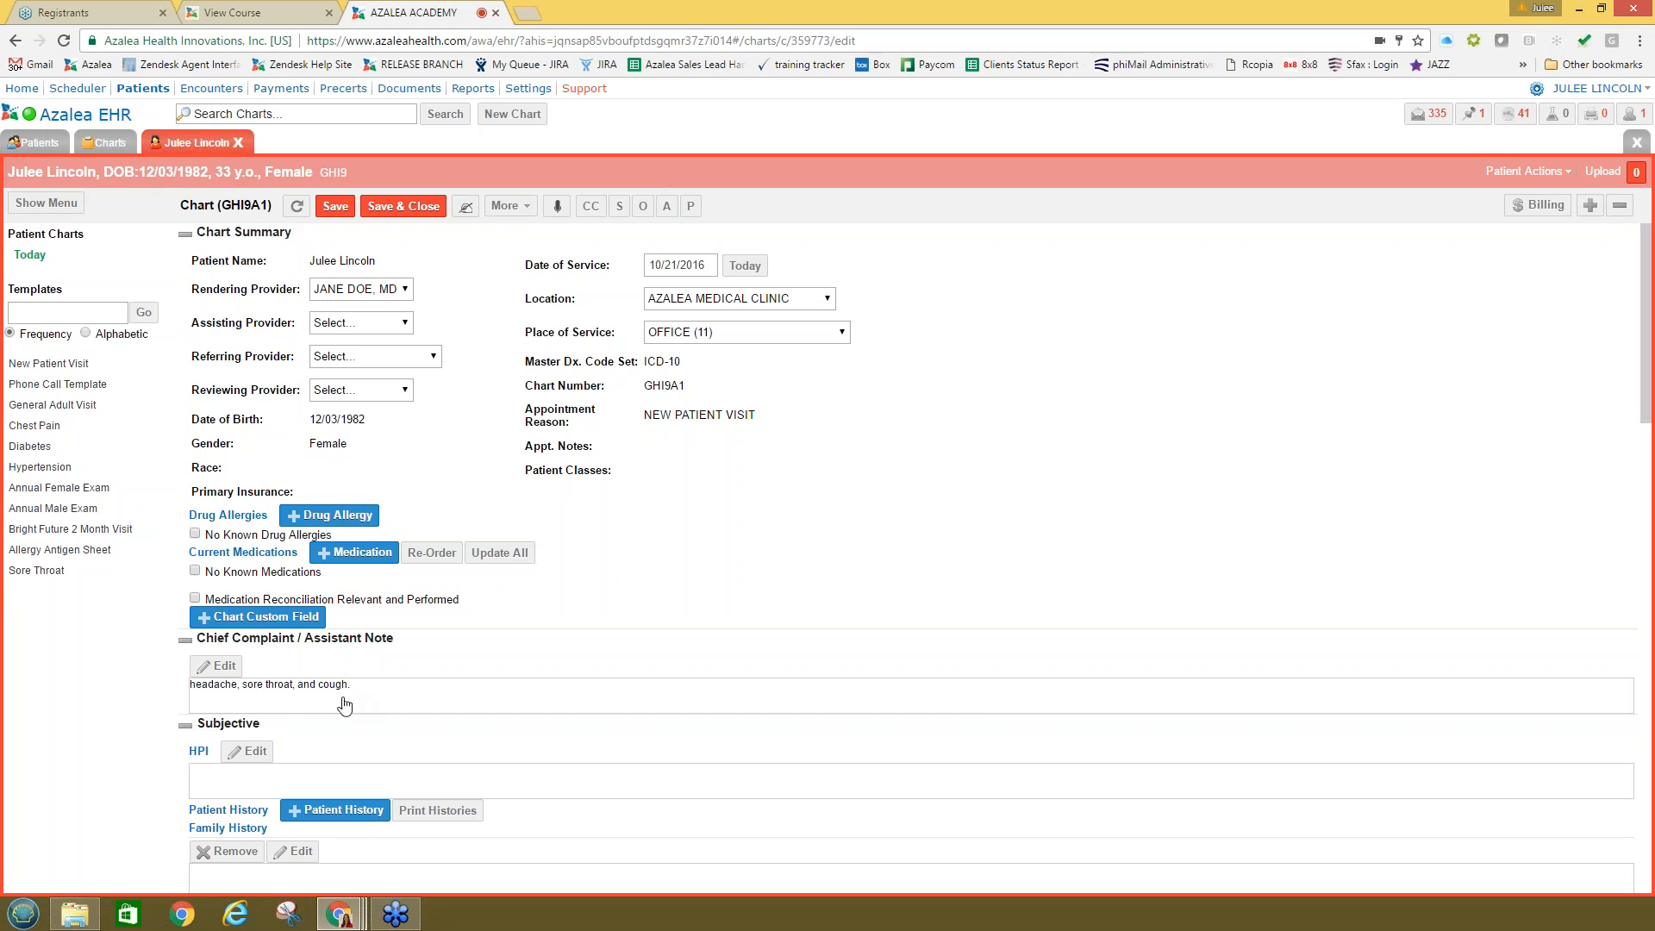
Step: Merge the New Patient Visit template into the chart and reopen the chief complaint note
left_click(55, 365)
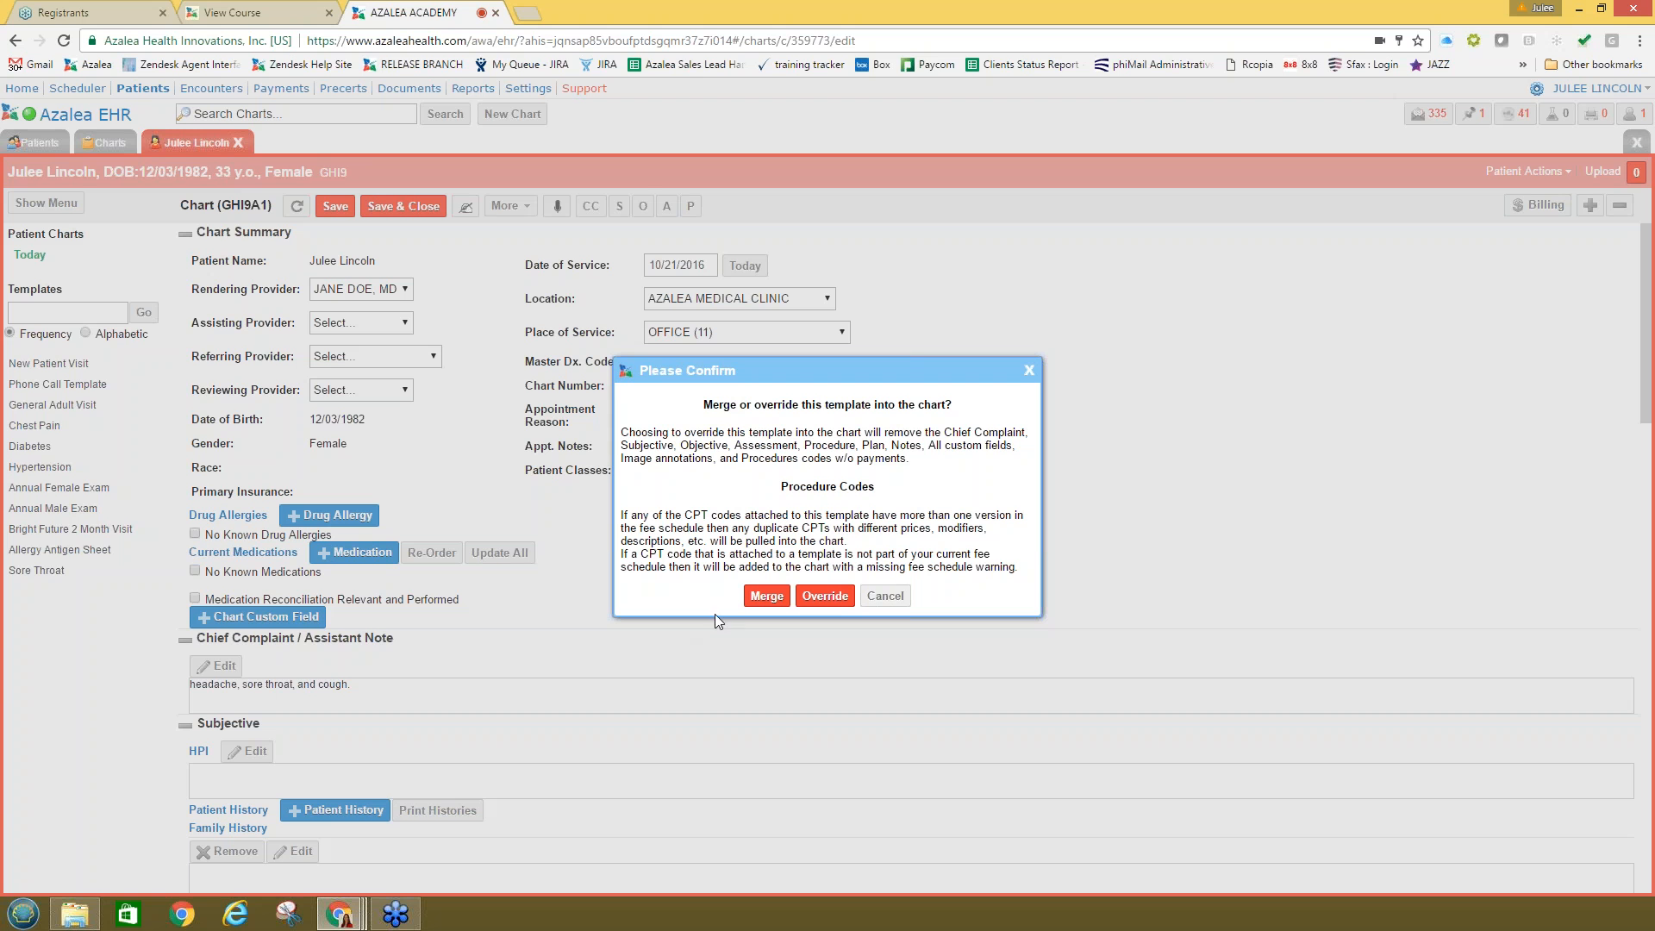
left_click(764, 596)
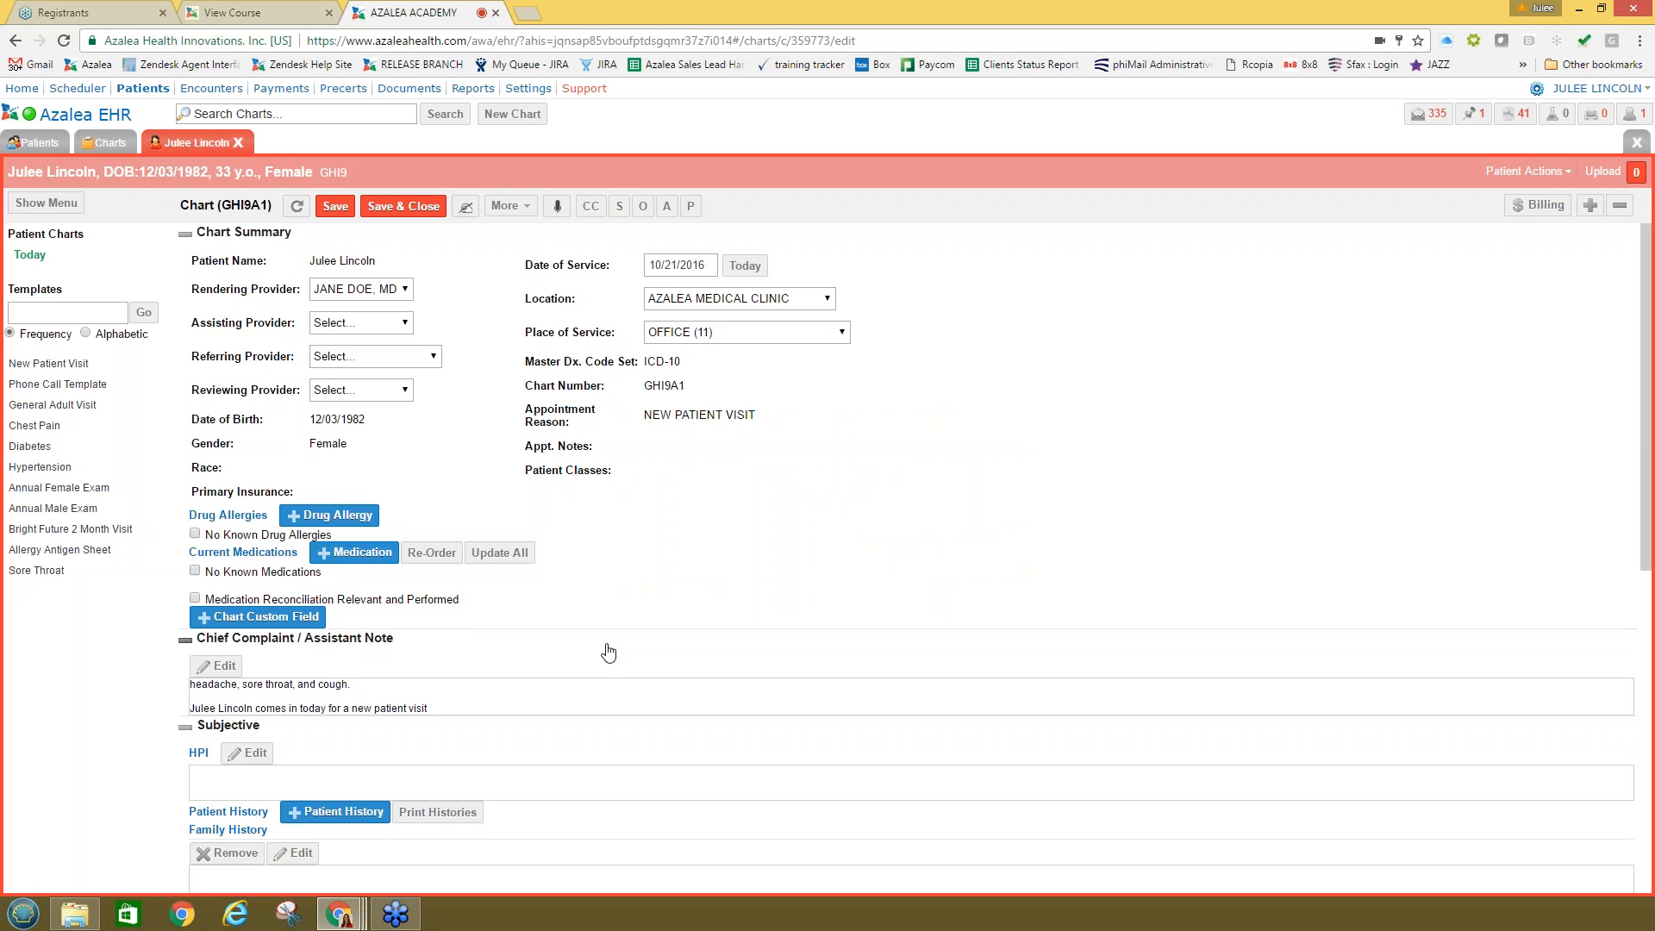
scroll(608, 653, "down", 1)
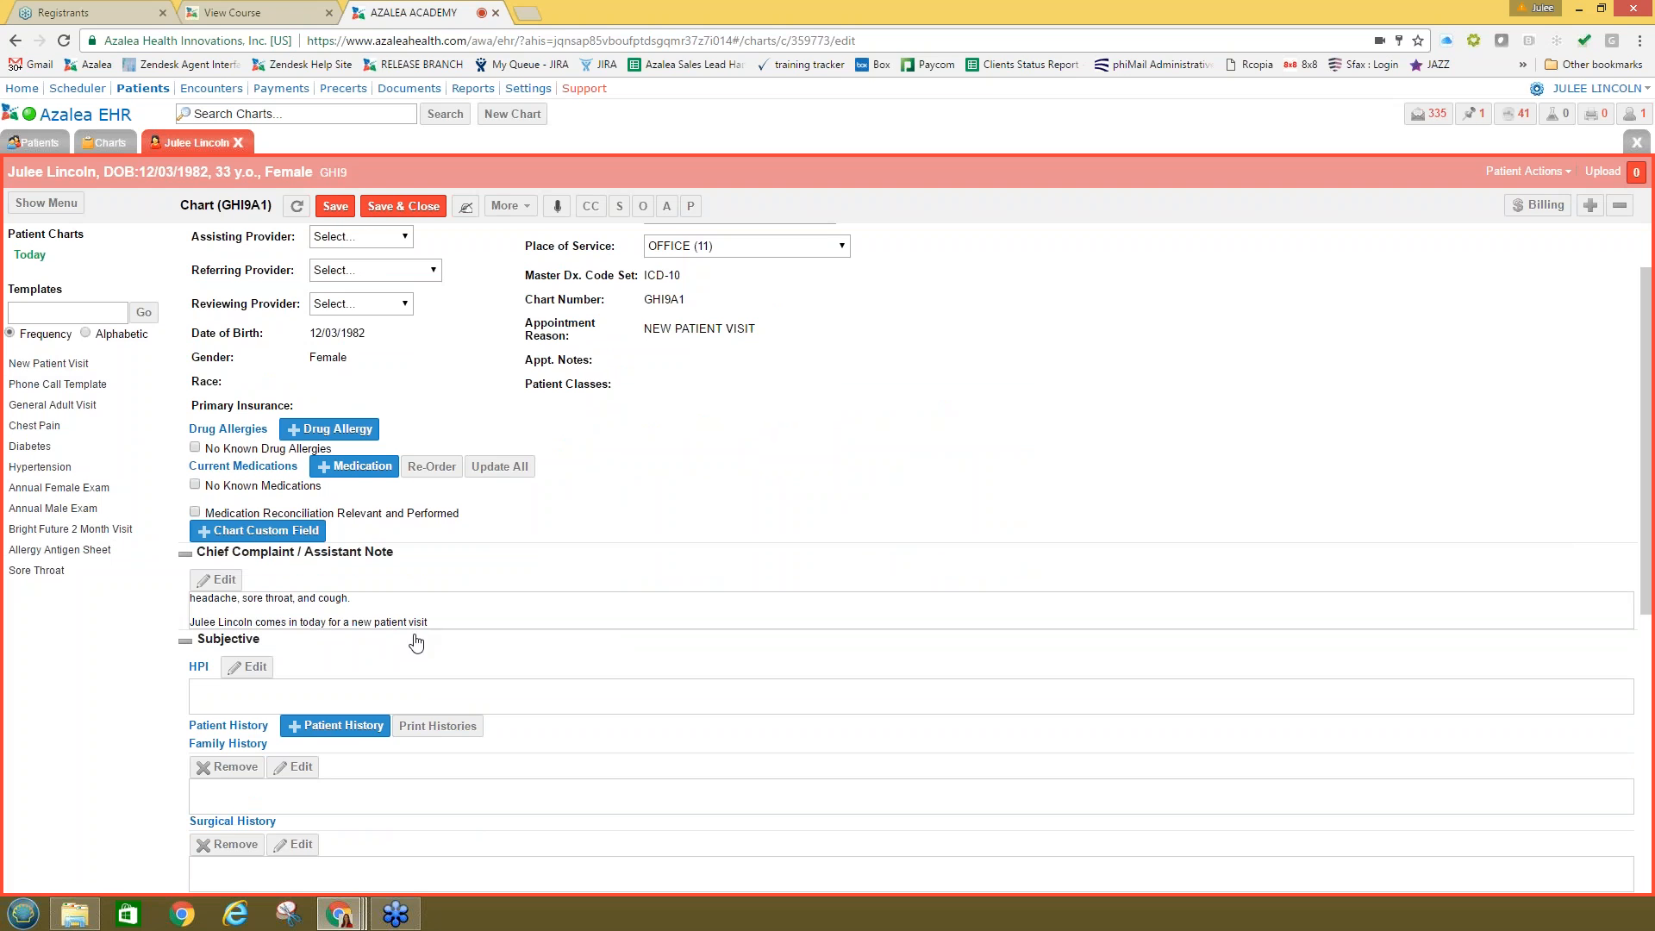
scroll(439, 638, "down", 3)
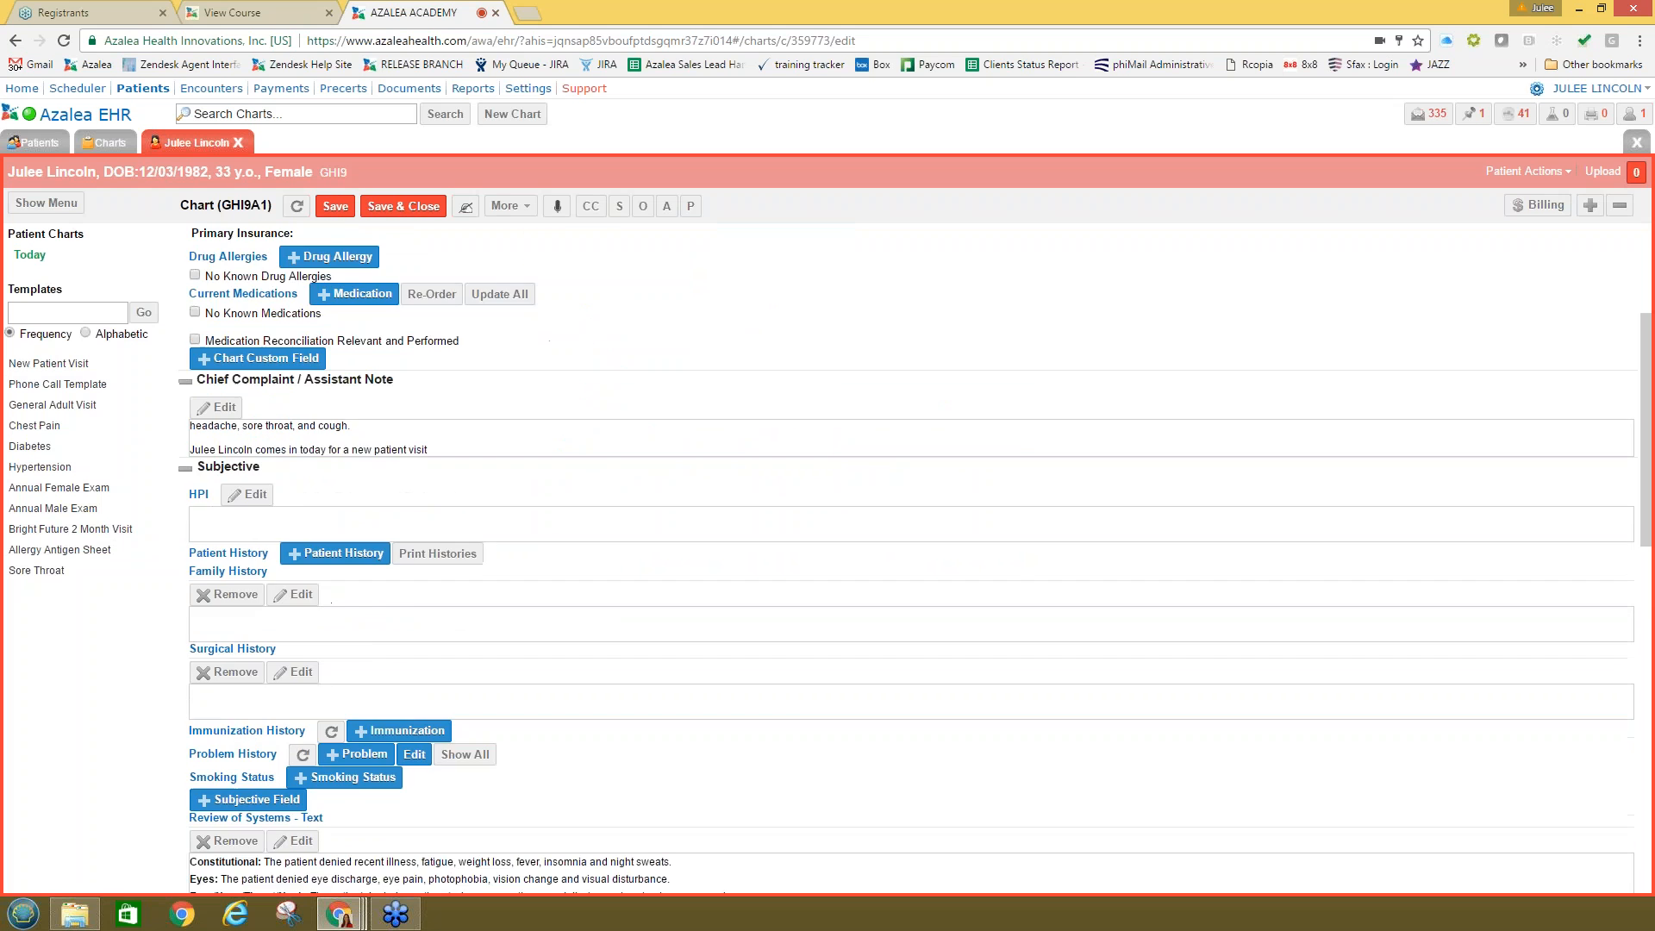
scroll(536, 600, "up", 3)
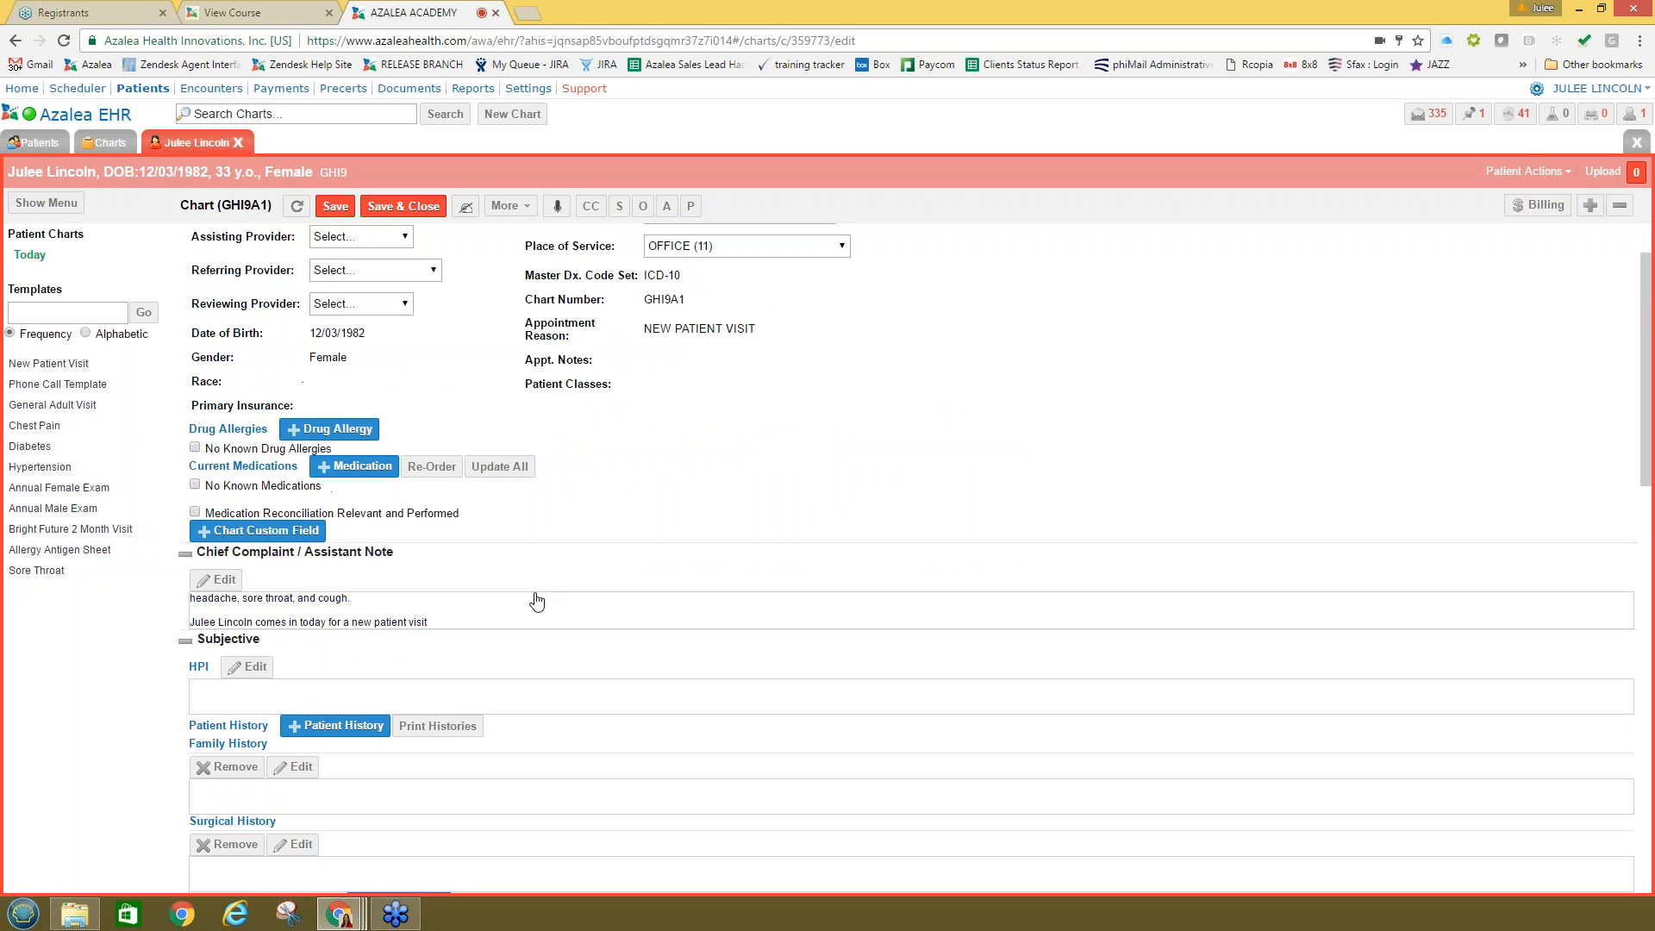
left_click(492, 622)
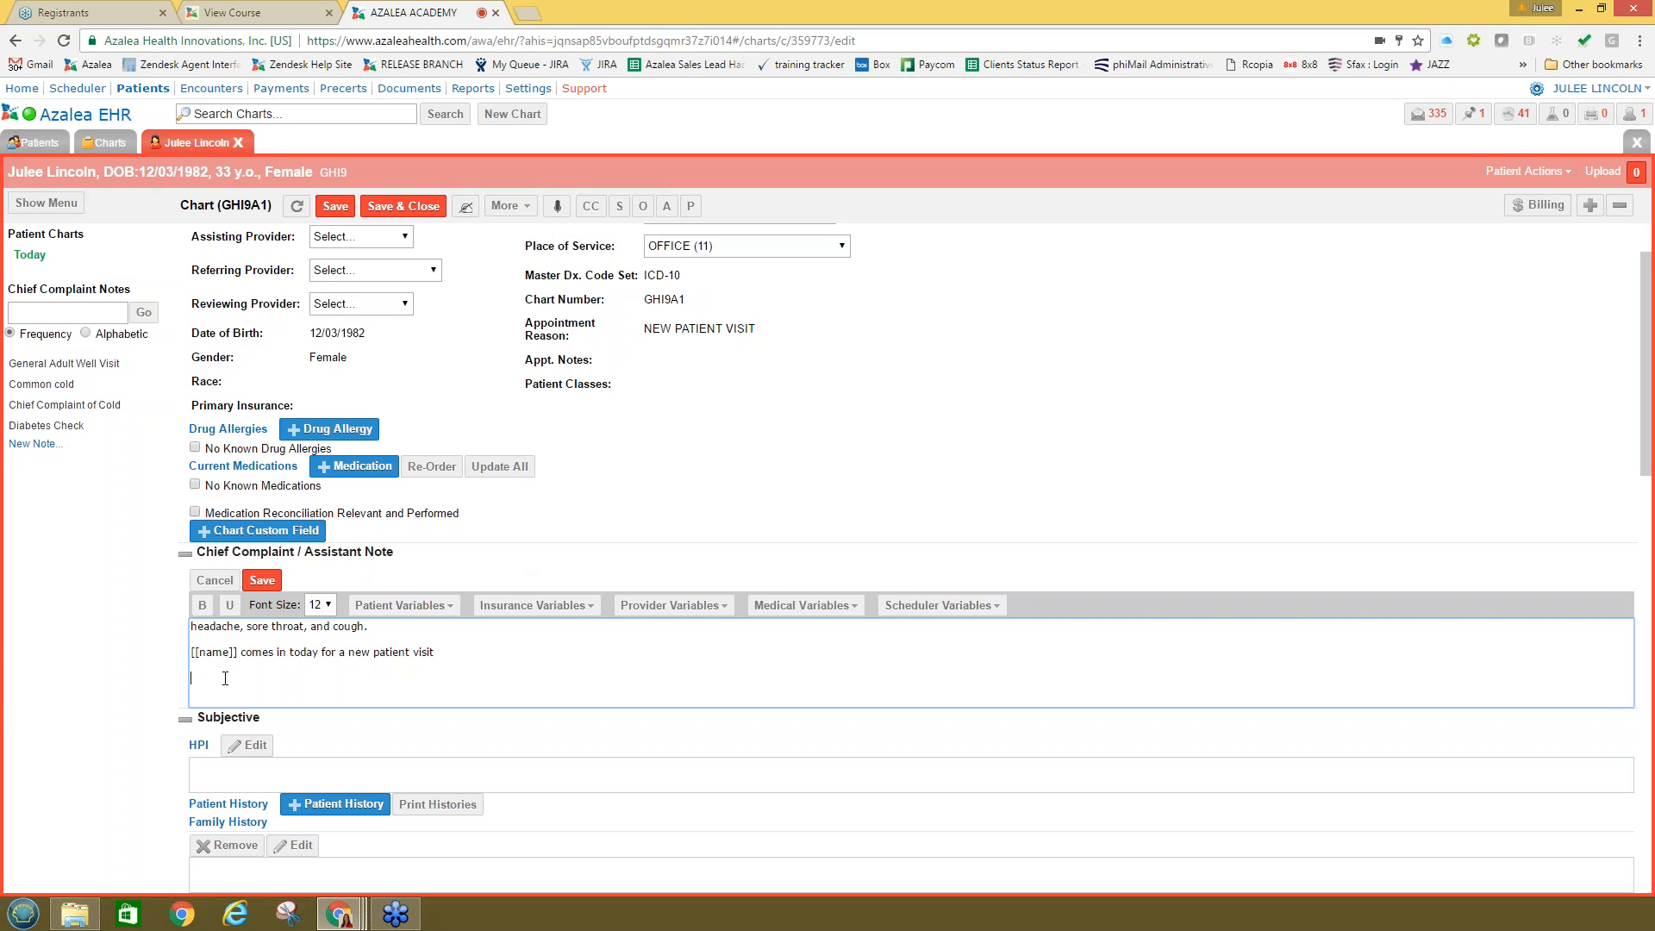
Step: Dictate a new chief complaint line saying the patient is here today for a new patient, save it, and turn the mic off
left_click(557, 206)
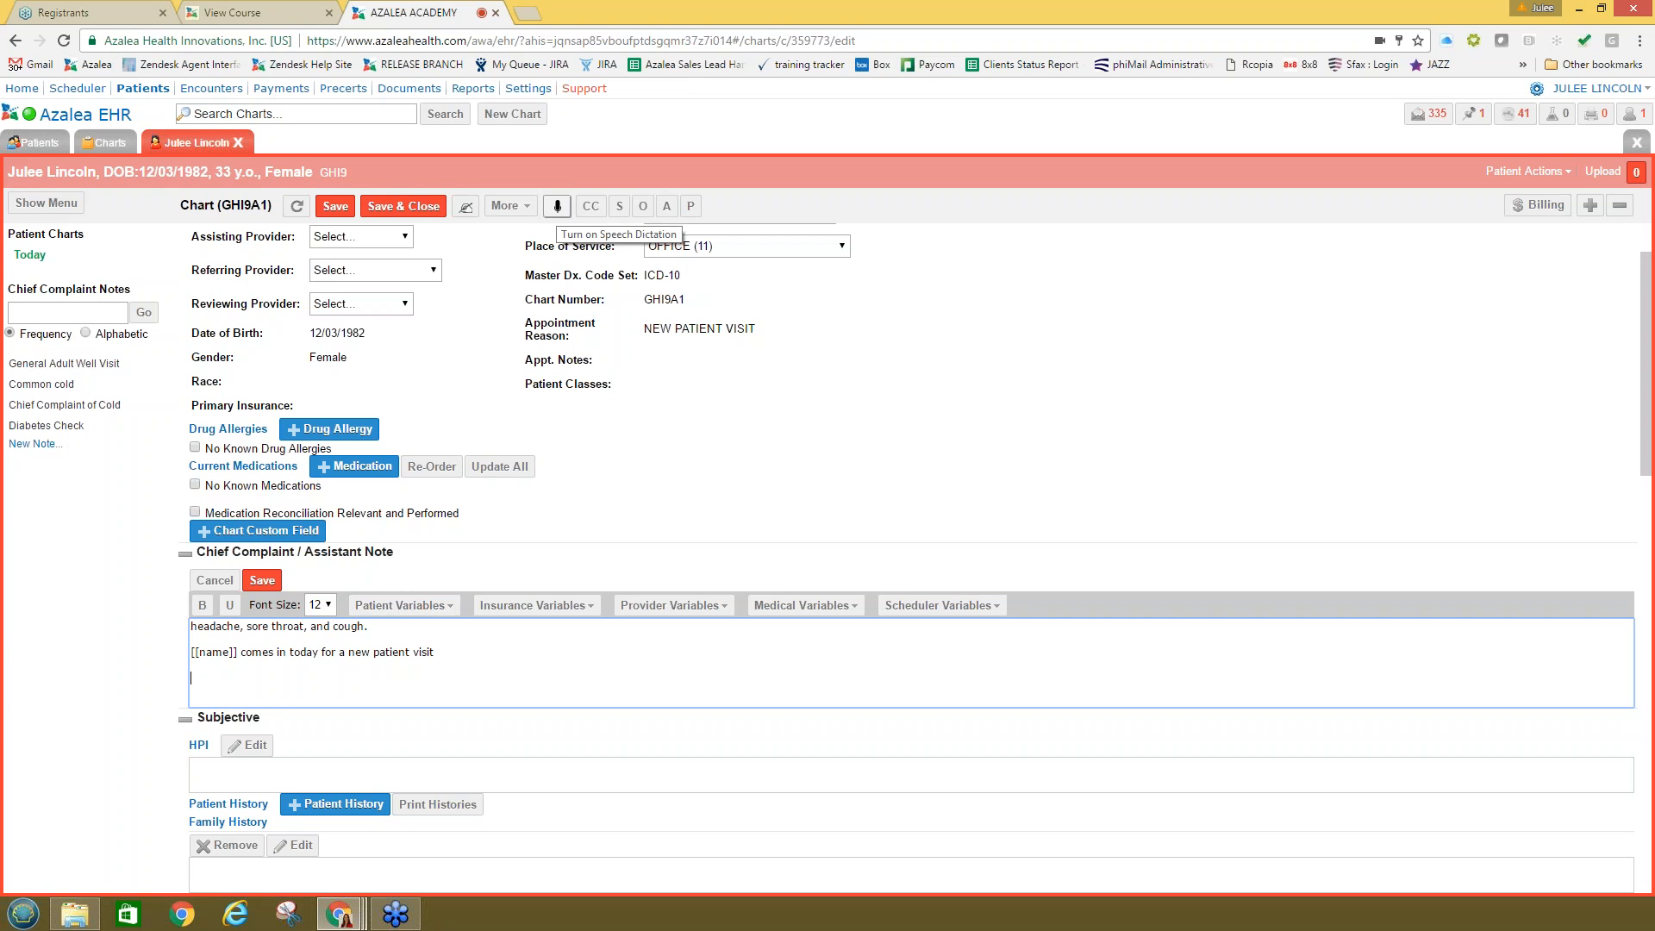
left_click(556, 206)
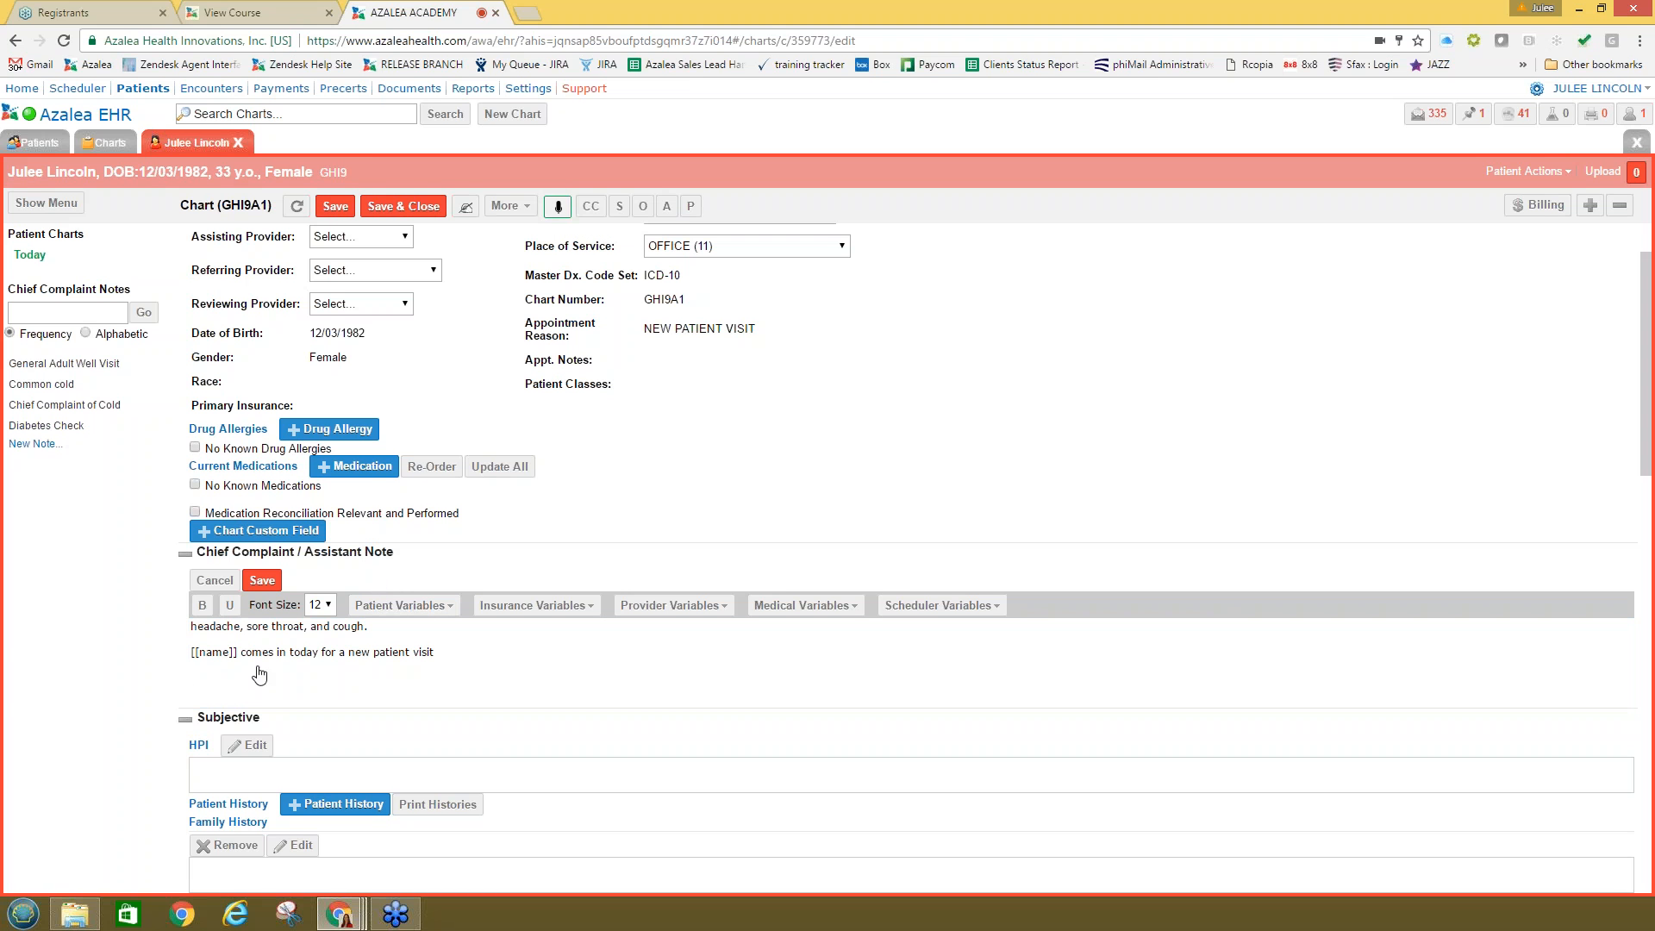
left_click(233, 688)
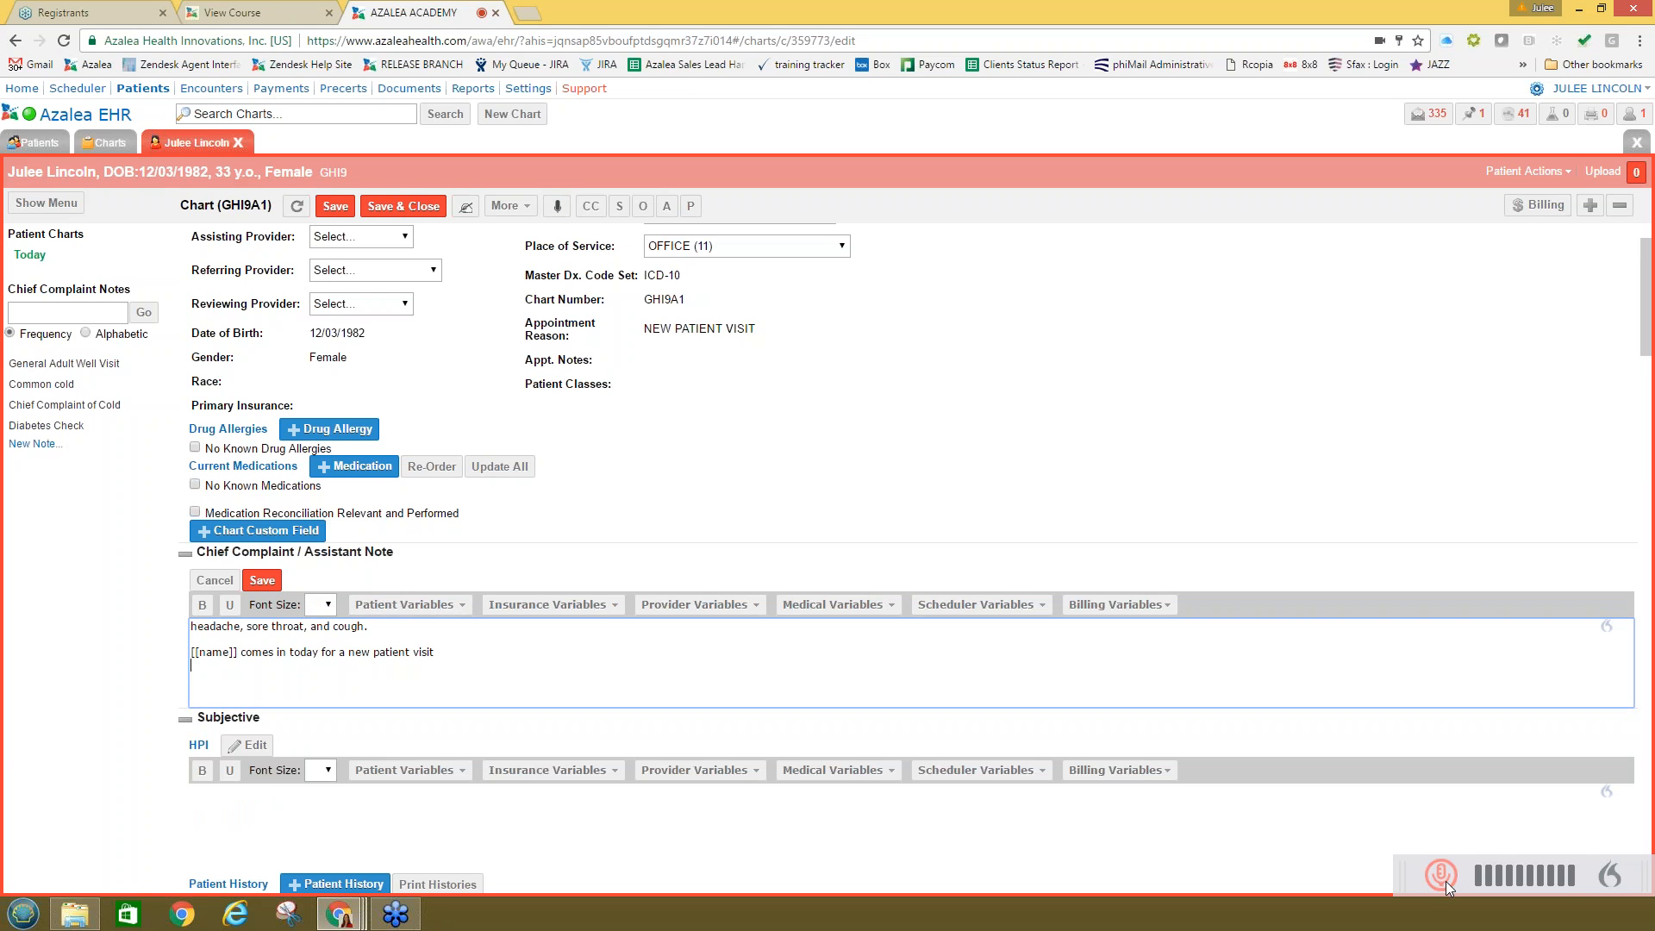
left_click(207, 662)
left_click(1442, 877)
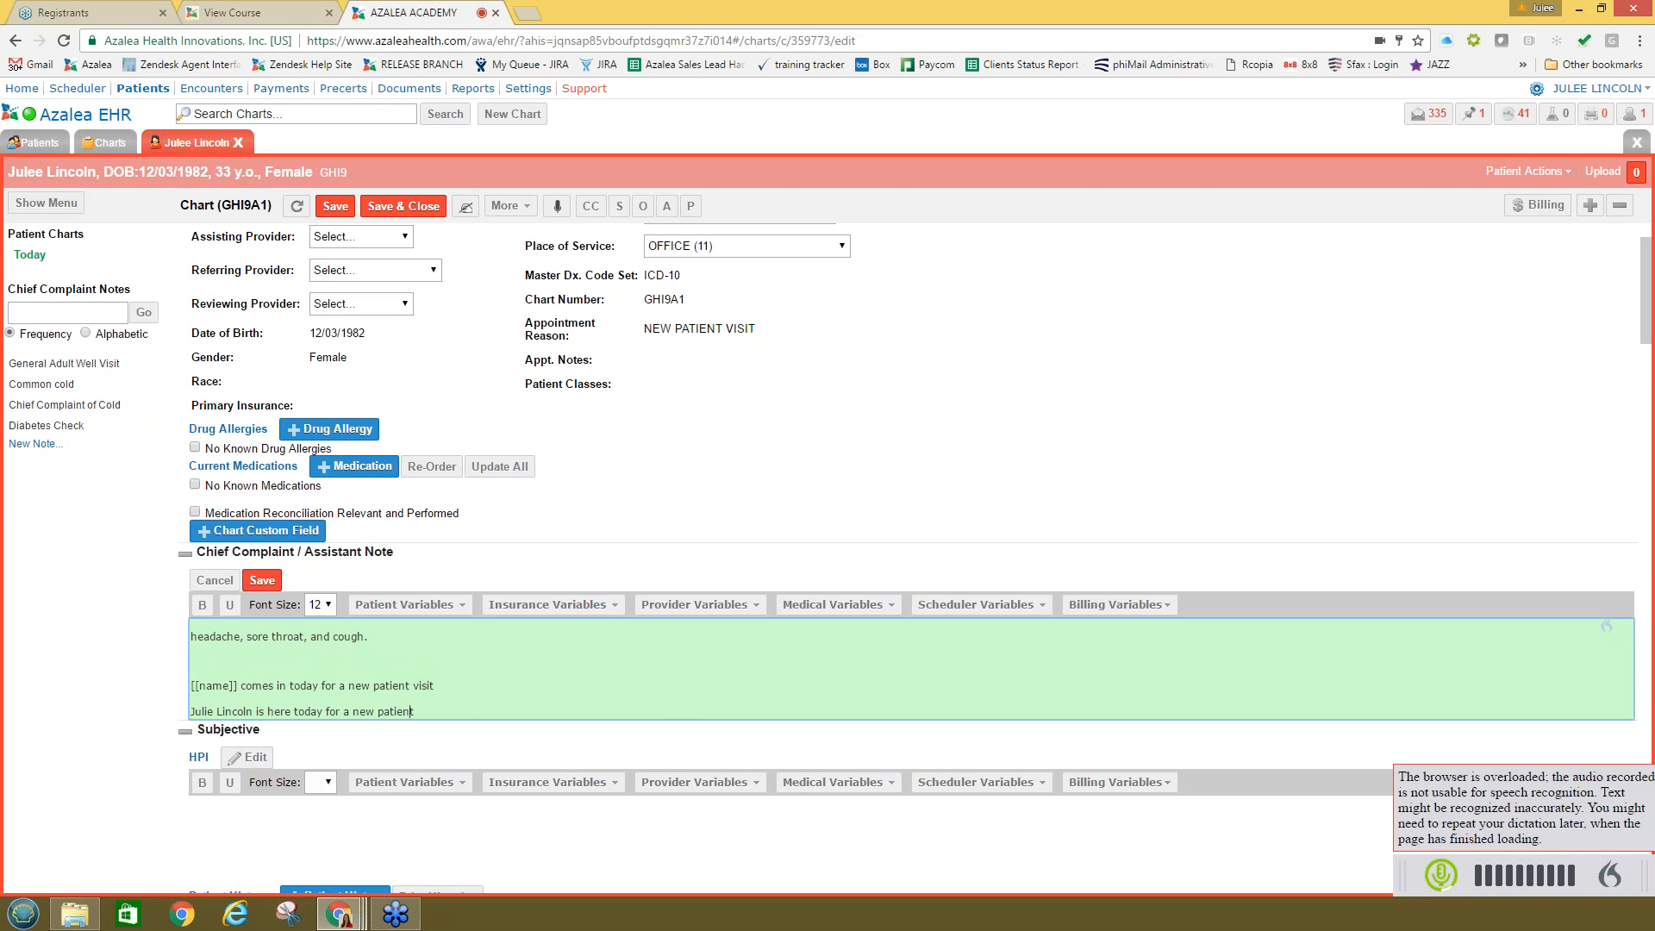
left_click(265, 583)
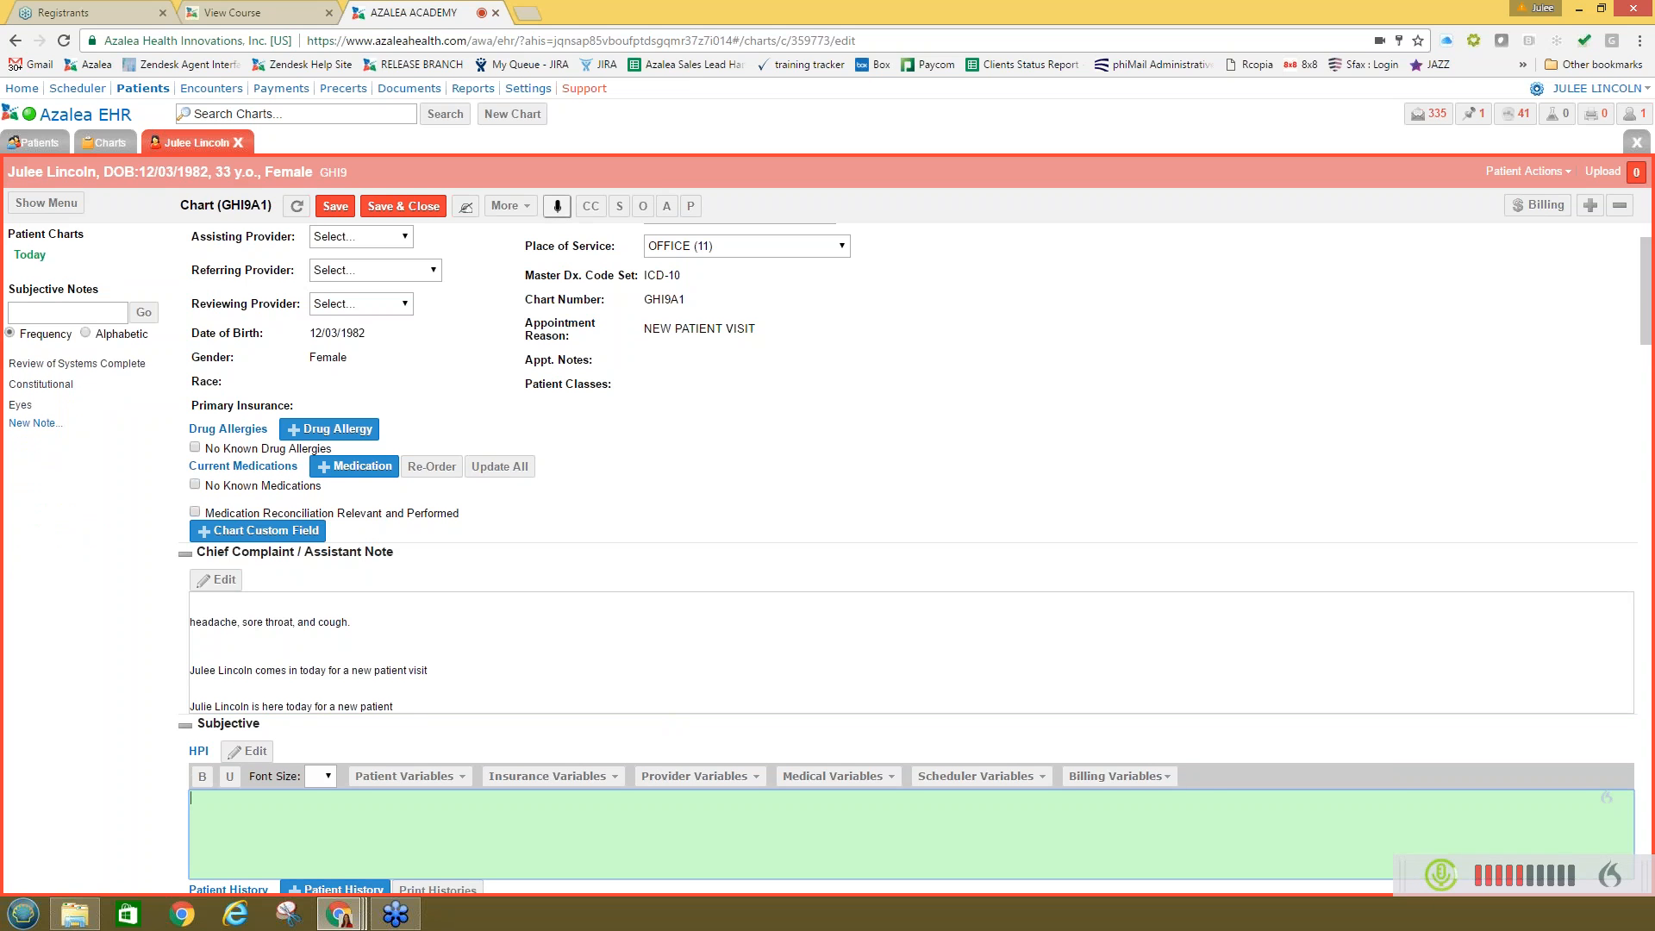
left_click(558, 207)
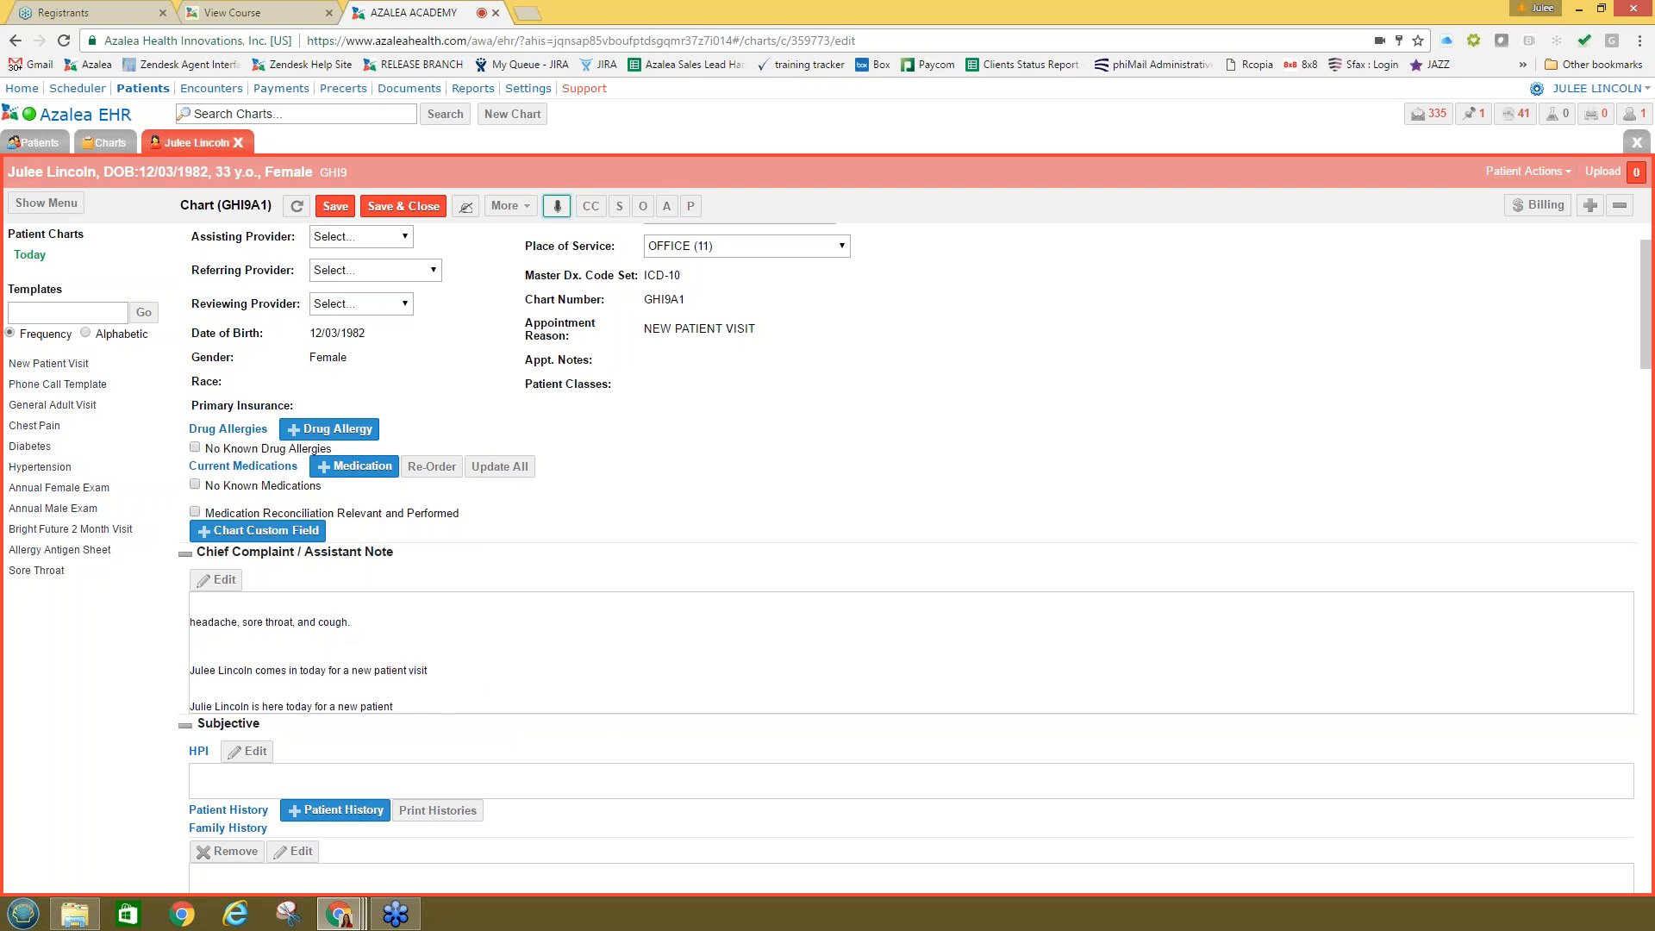
scroll(467, 724, "down", 2)
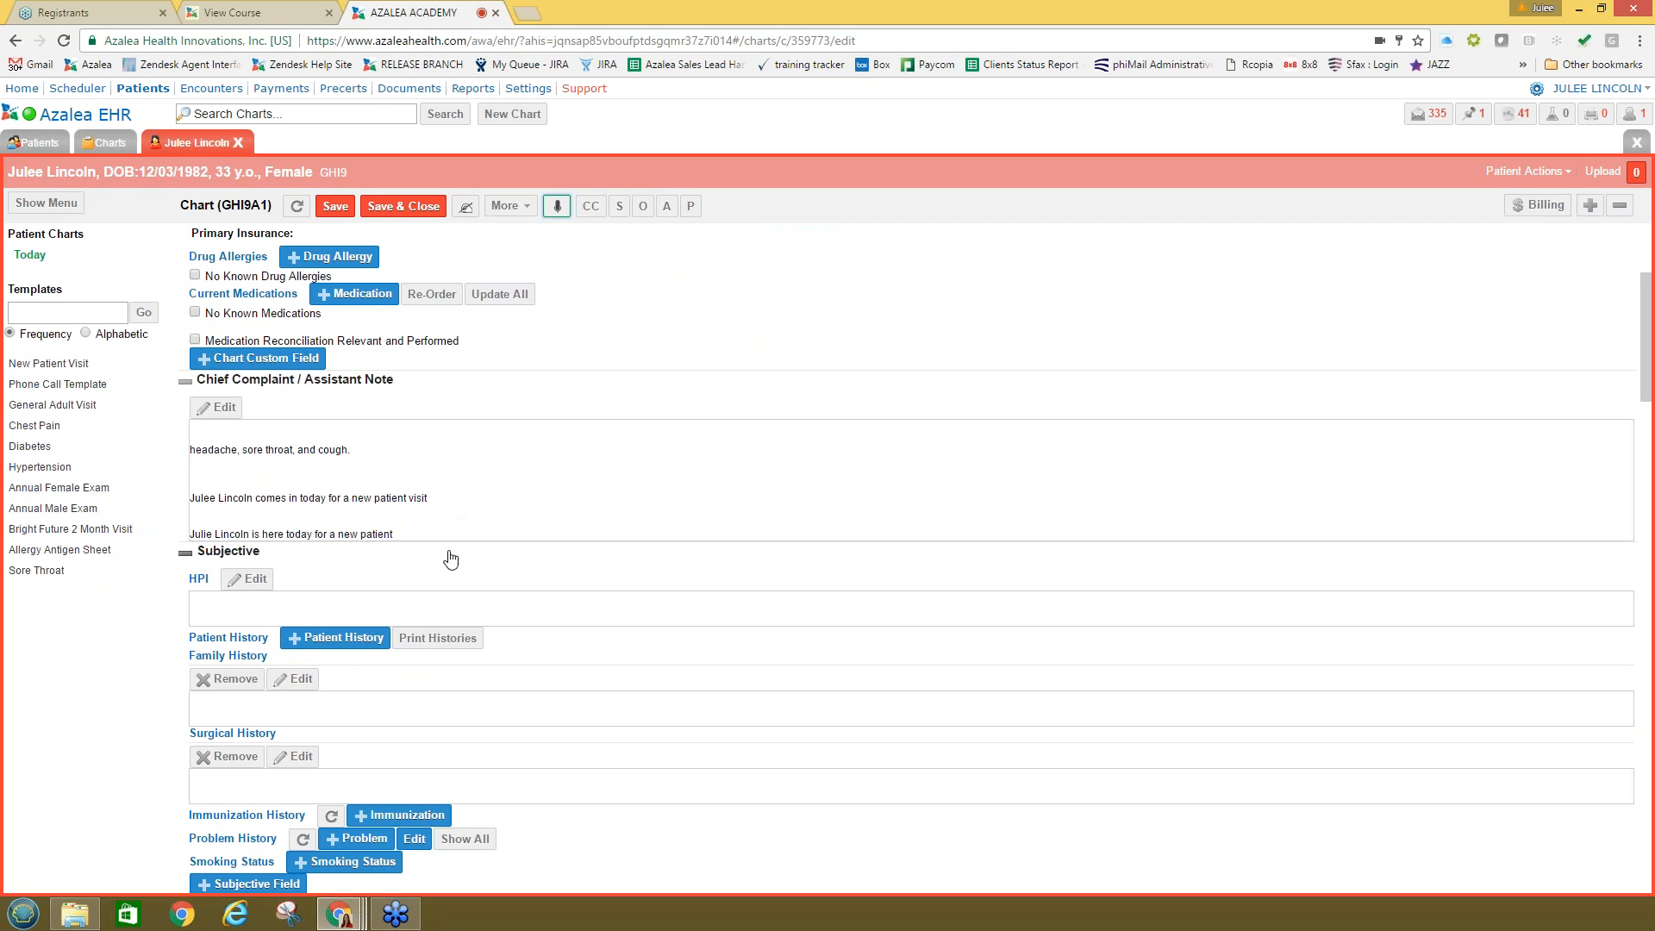
Step: Delete all stray dictated text from the HPI box, then switch speech dictation back on
scroll(445, 558, "down", 1)
left_click(247, 492)
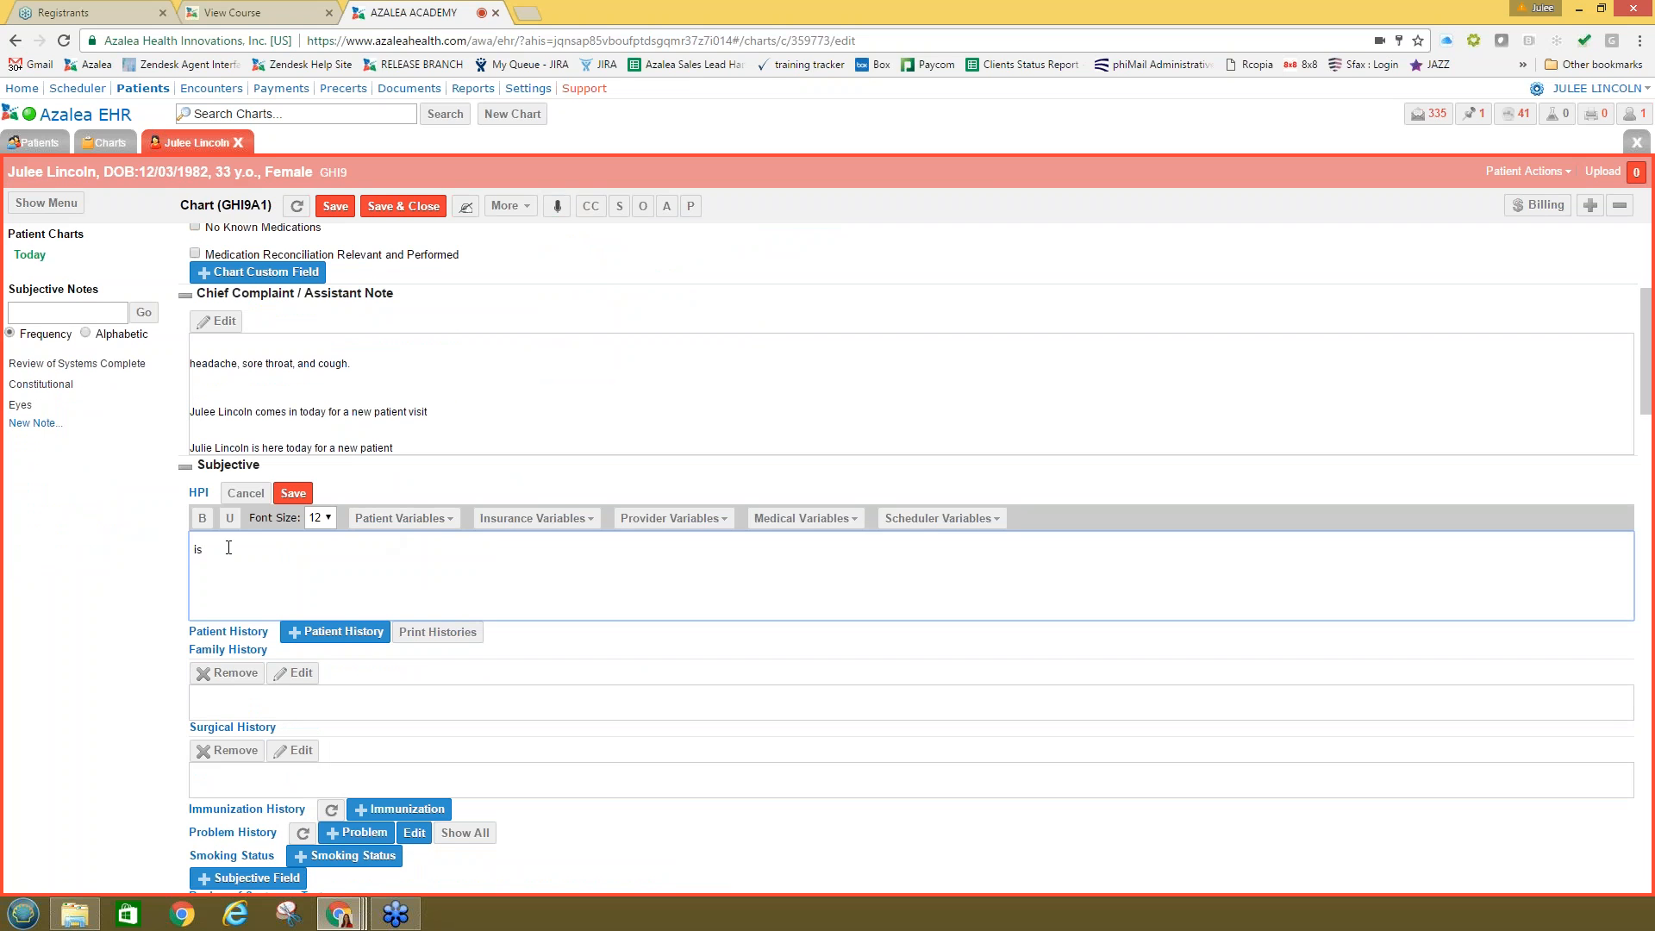
left_click_drag(234, 549, 189, 551)
key("BackSpace")
left_click_drag(414, 549, 135, 560)
key("BackSpace")
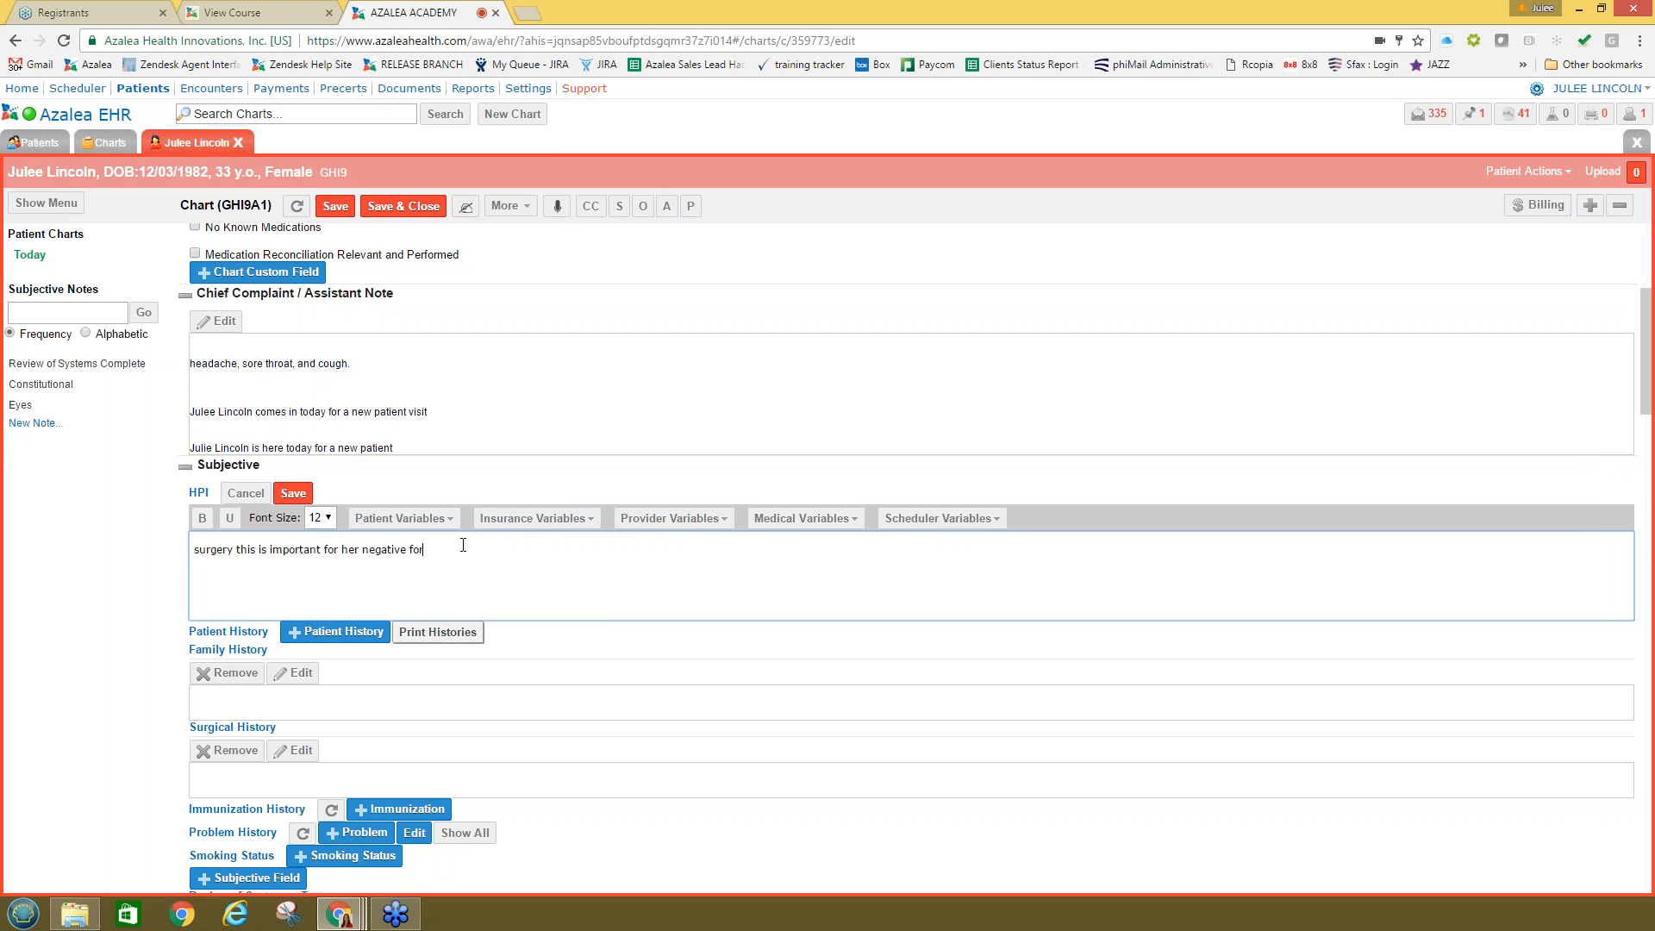
left_click_drag(462, 549, 172, 554)
key("BackSpace")
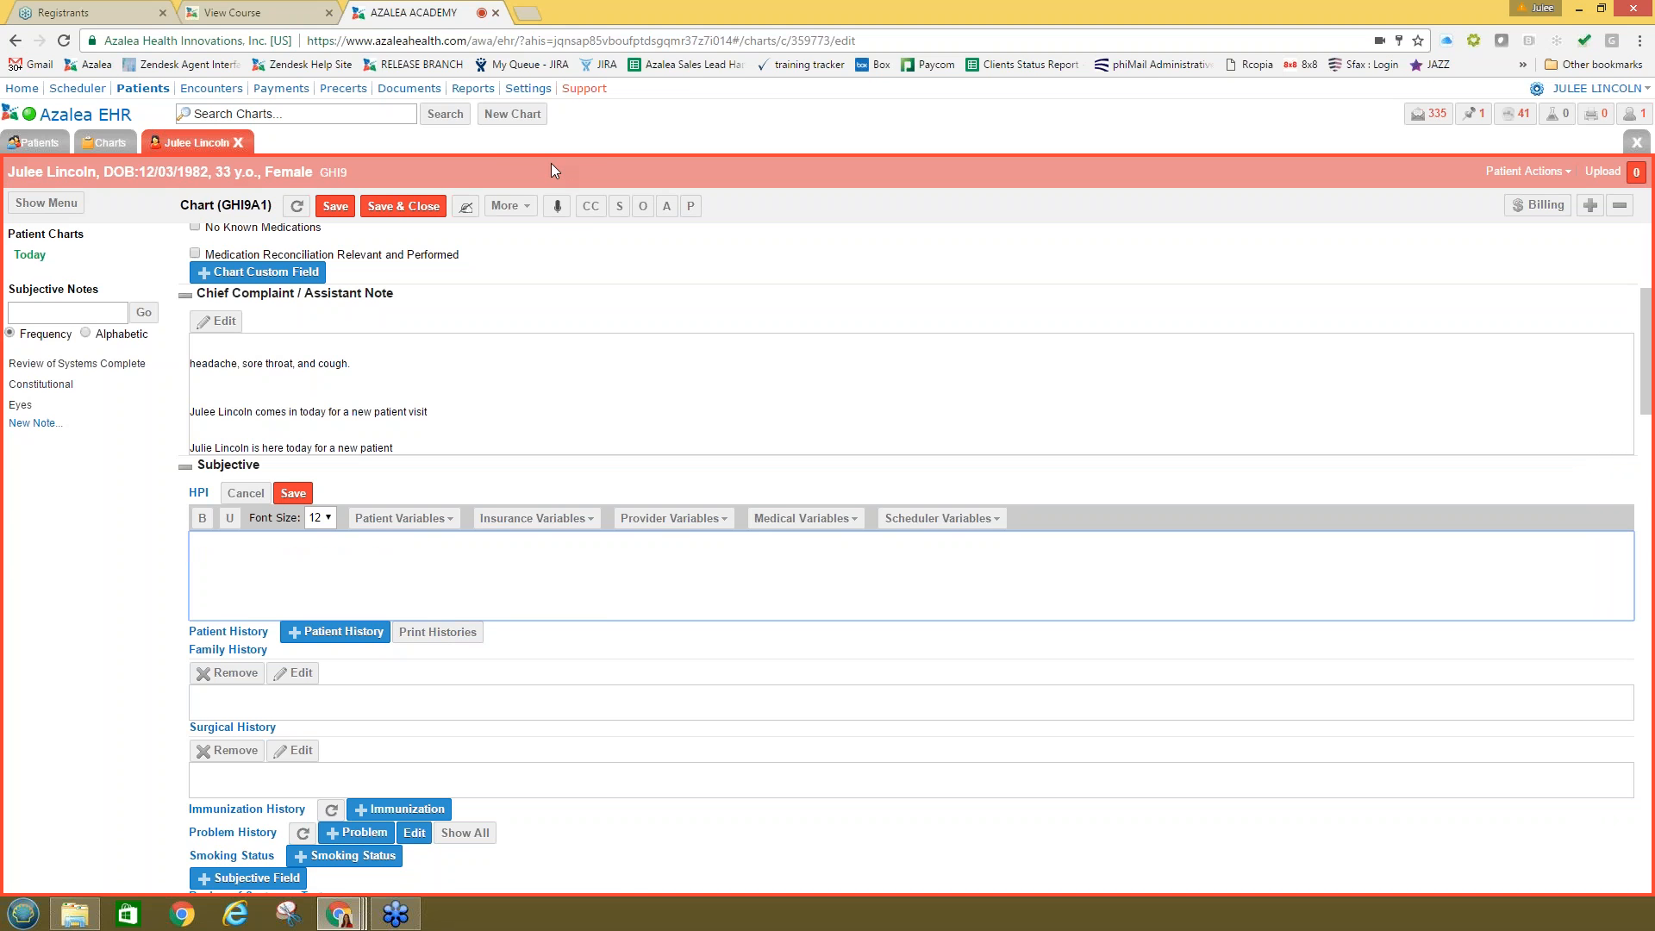
left_click(556, 207)
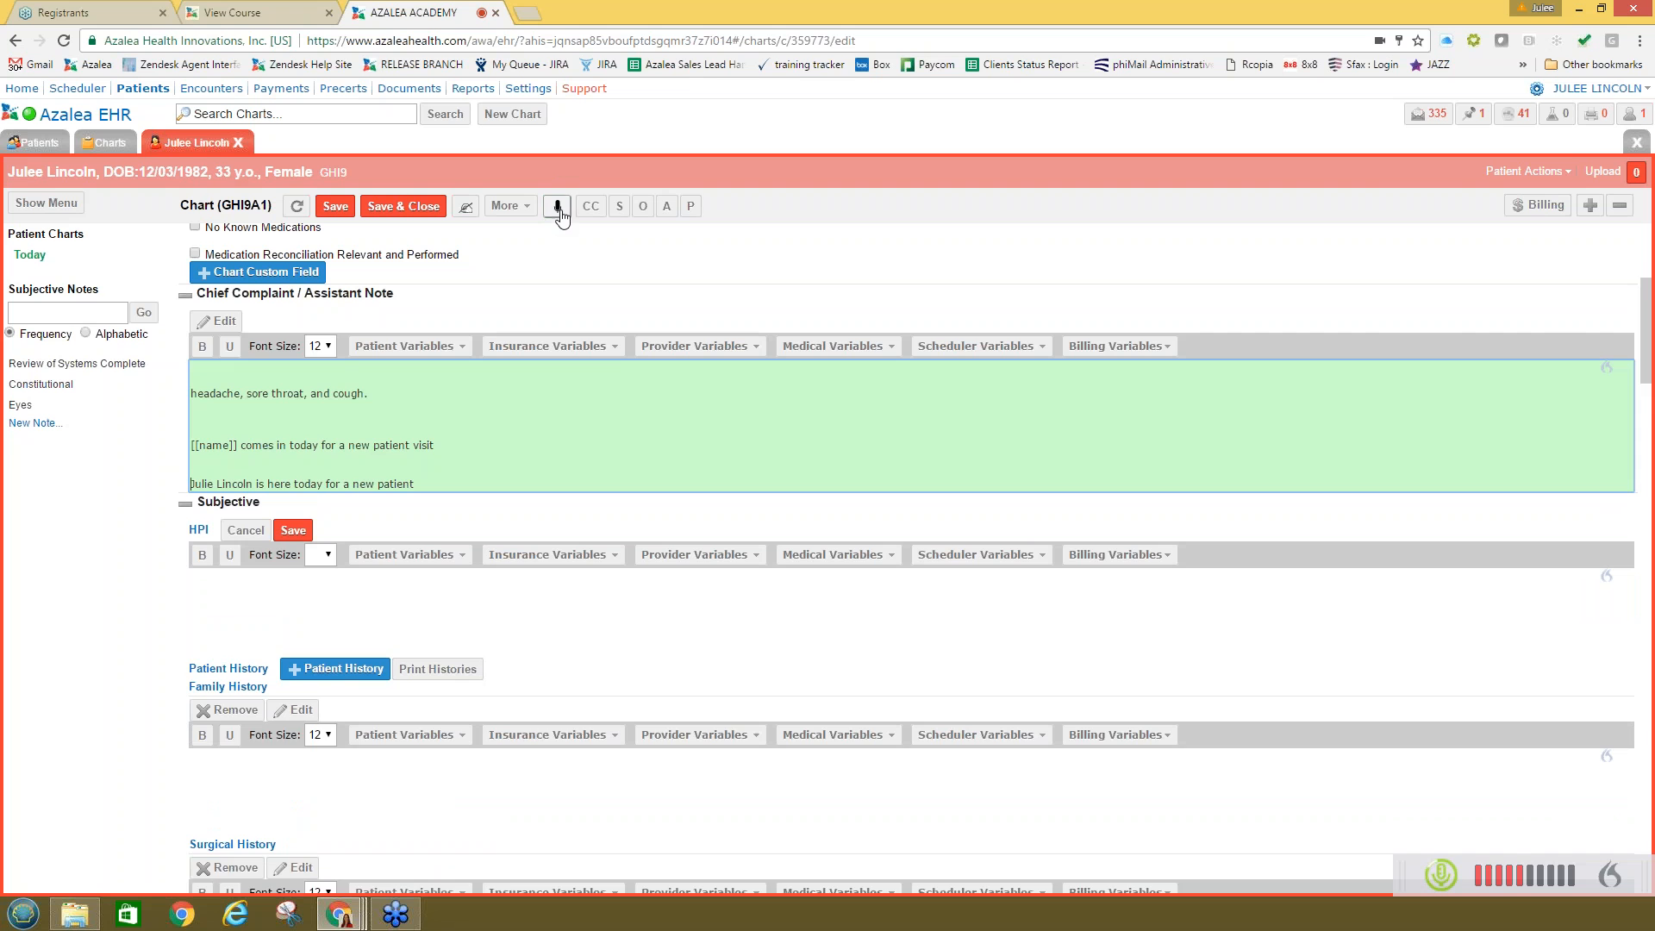
Step: Switch dictation off and open the empty HPI box in its rich-text editor
left_click(559, 210)
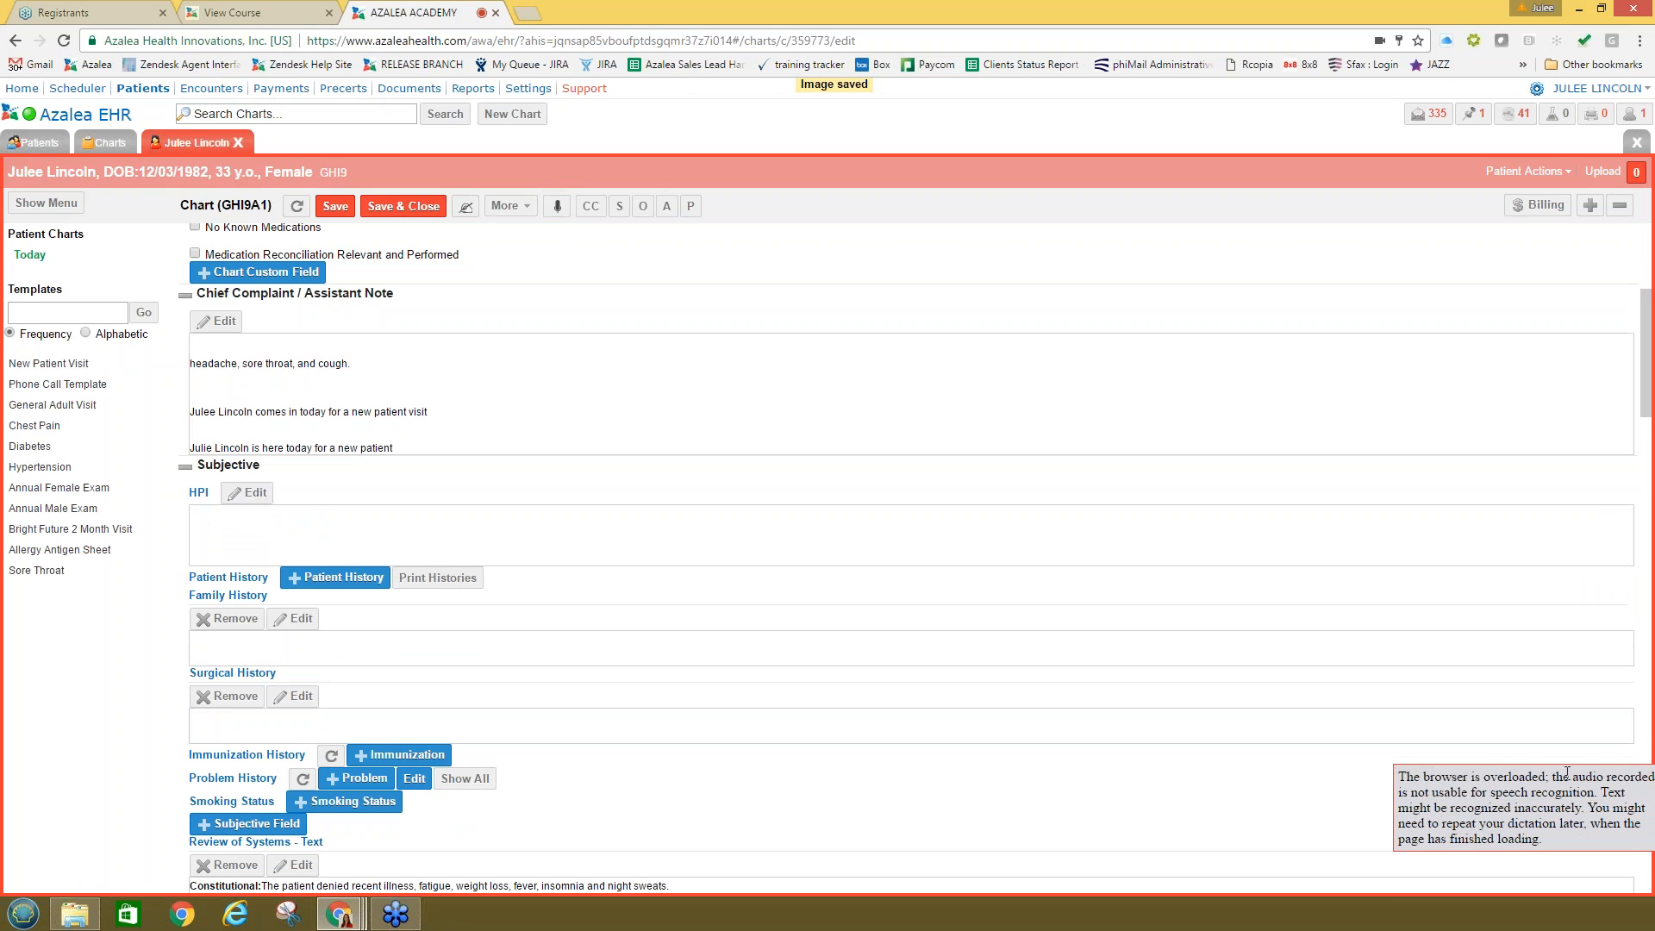
left_click(396, 913)
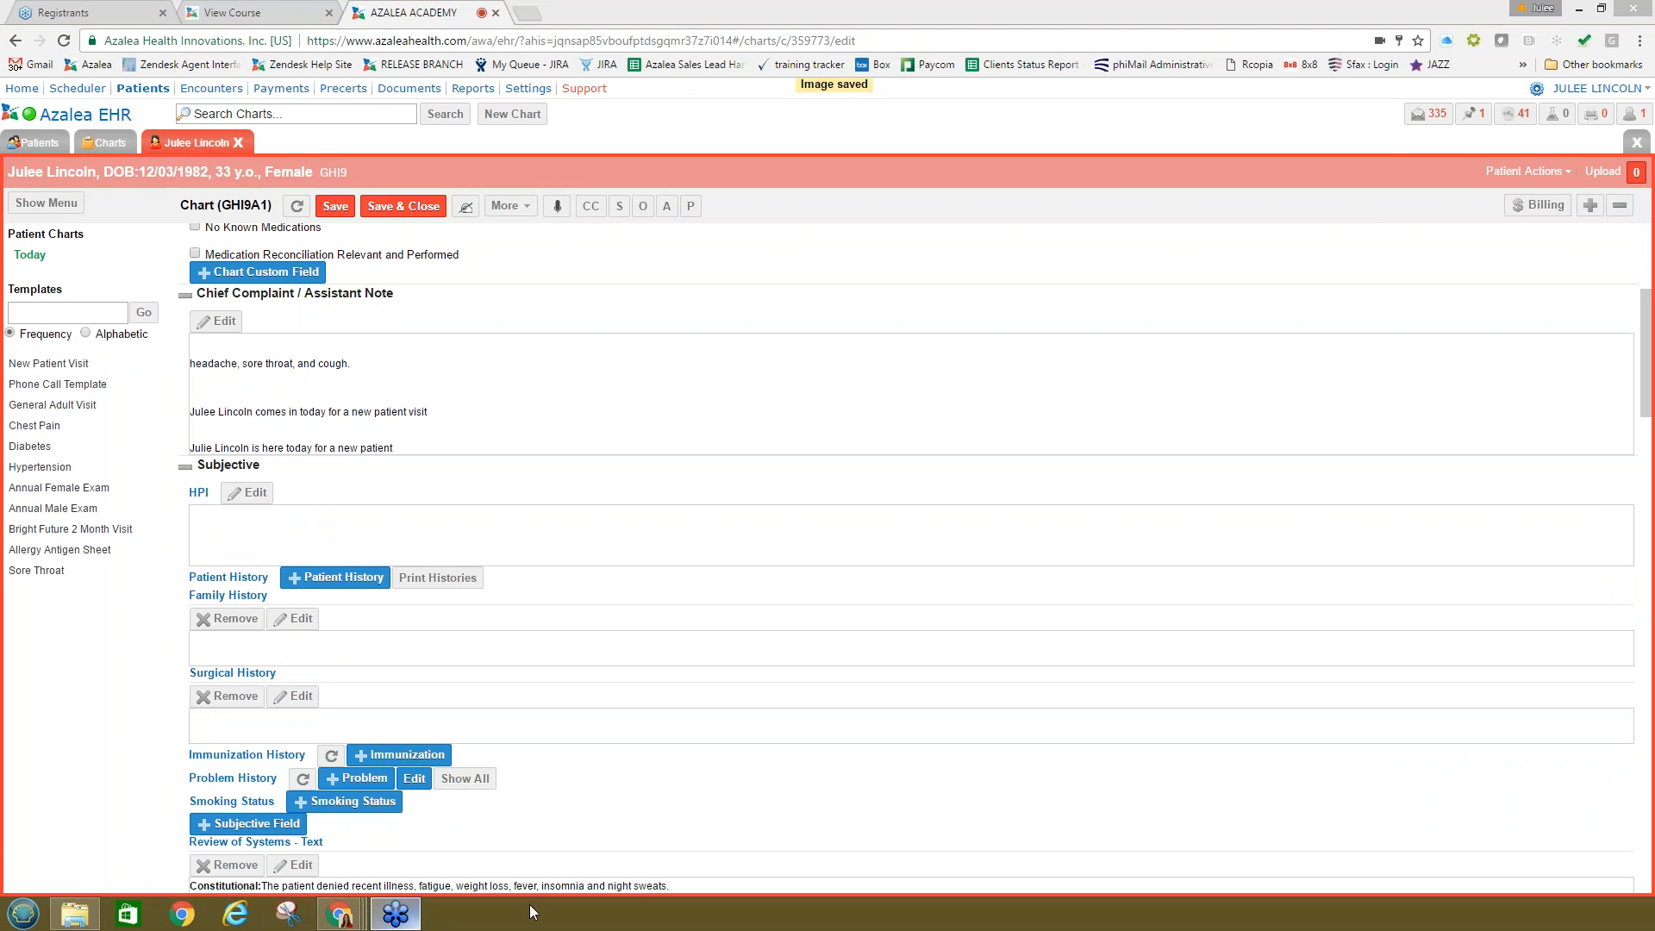
left_click(248, 537)
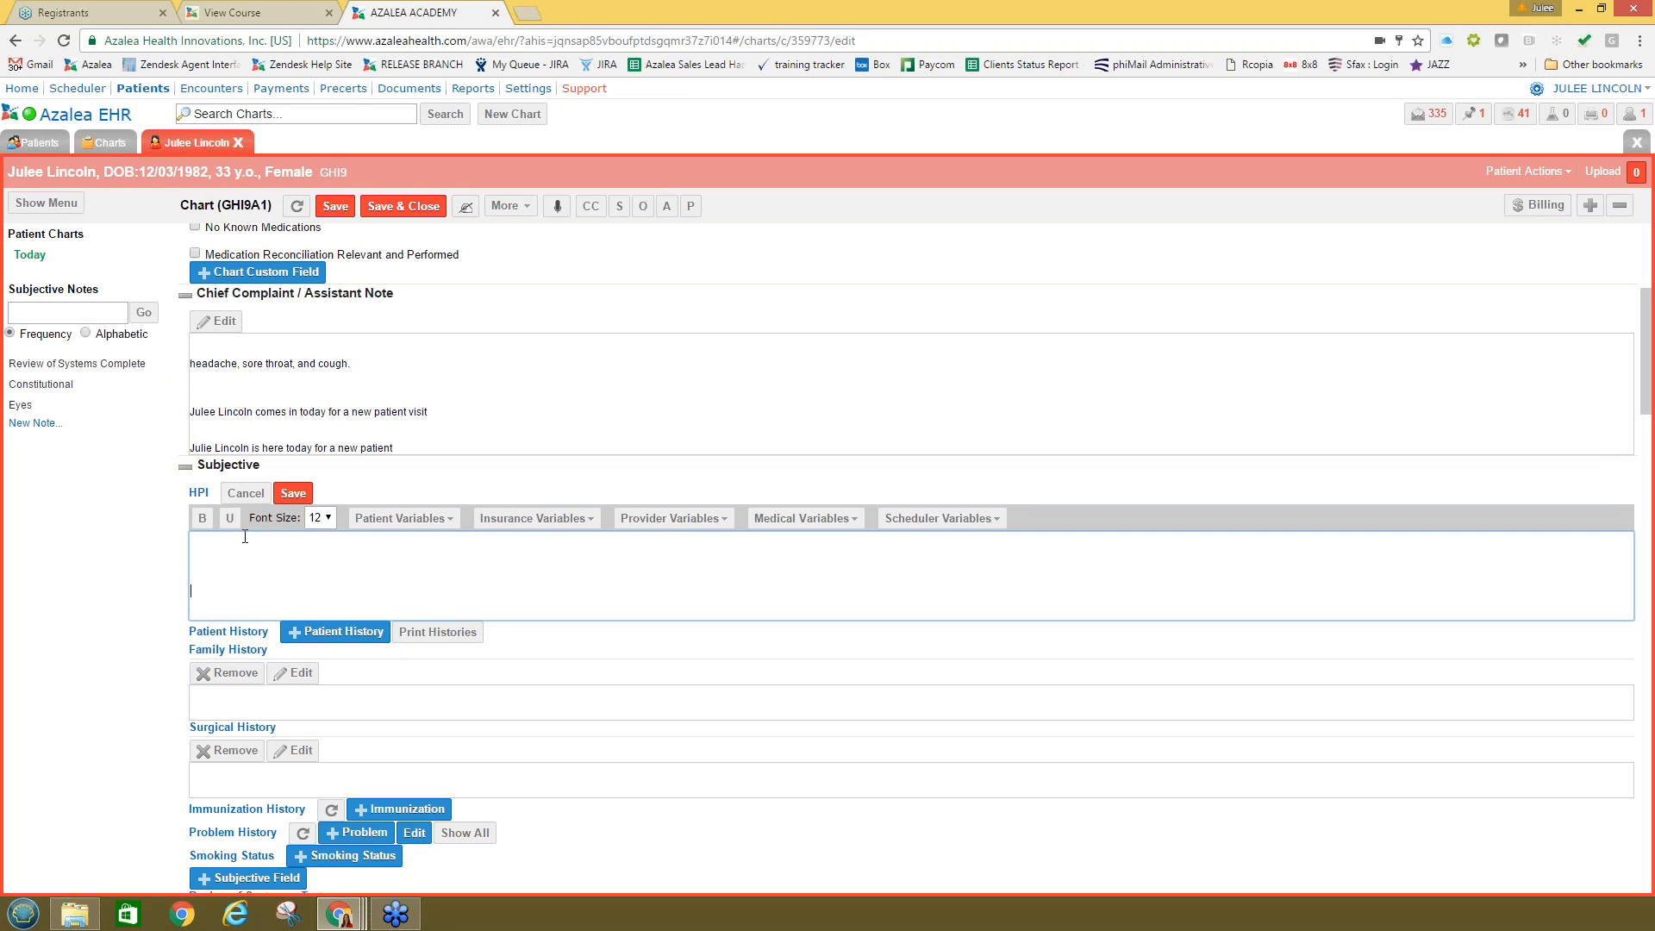
left_click(244, 562)
scroll(322, 692, "down", 1)
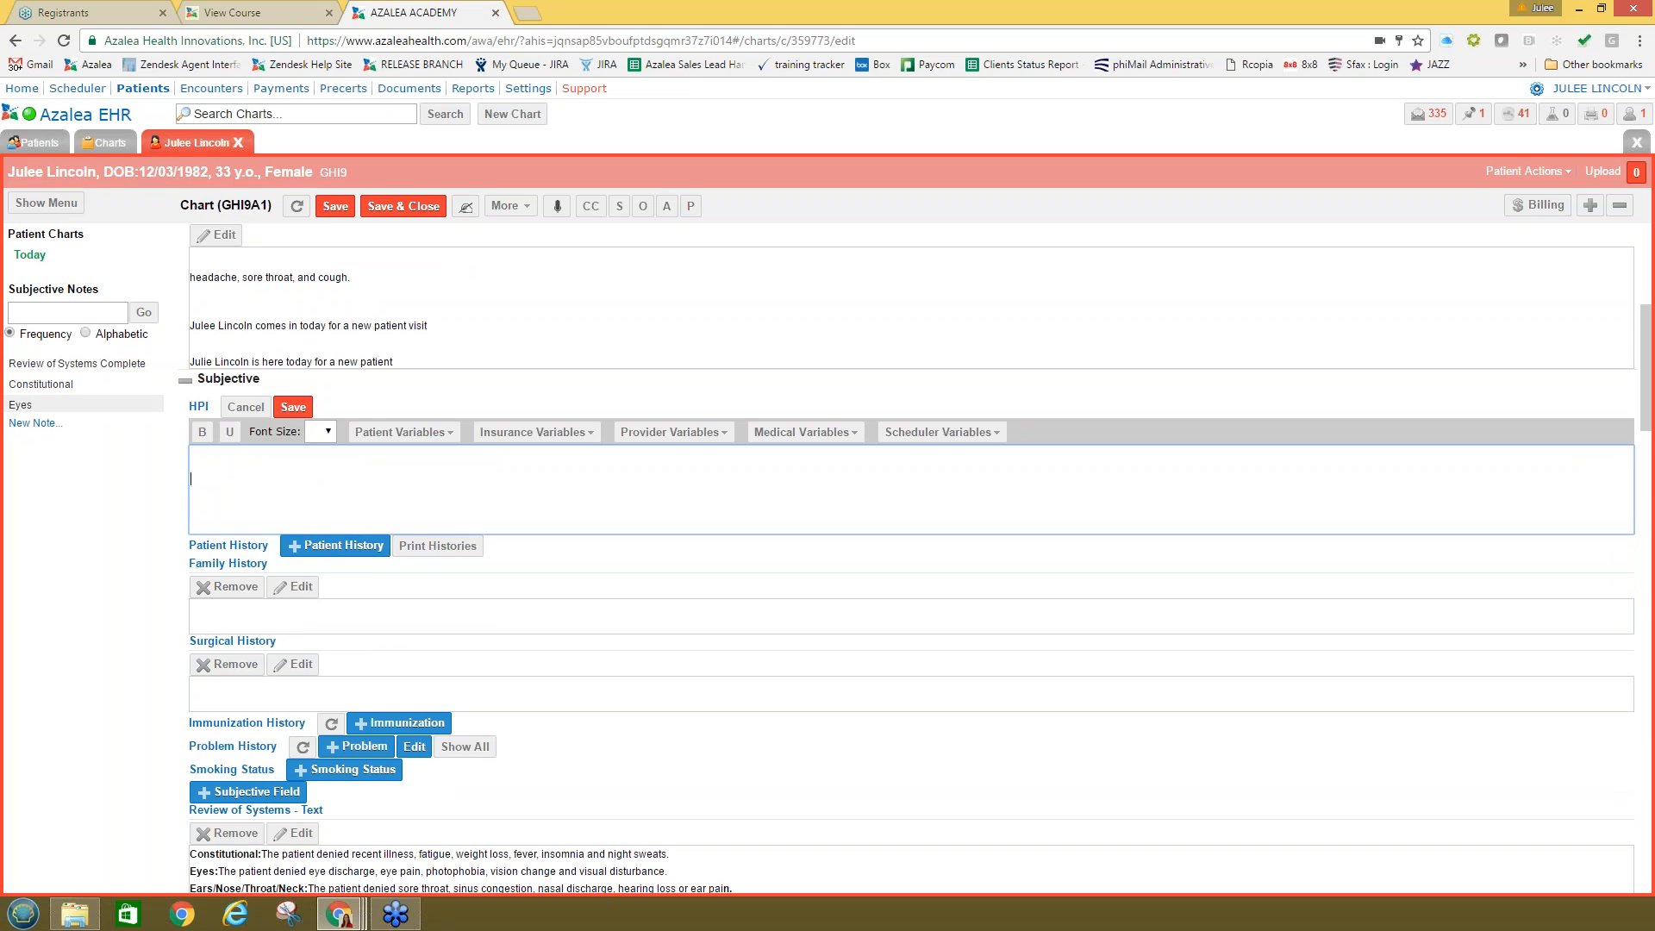
scroll(207, 665, "down", 1)
scroll(243, 780, "down", 2)
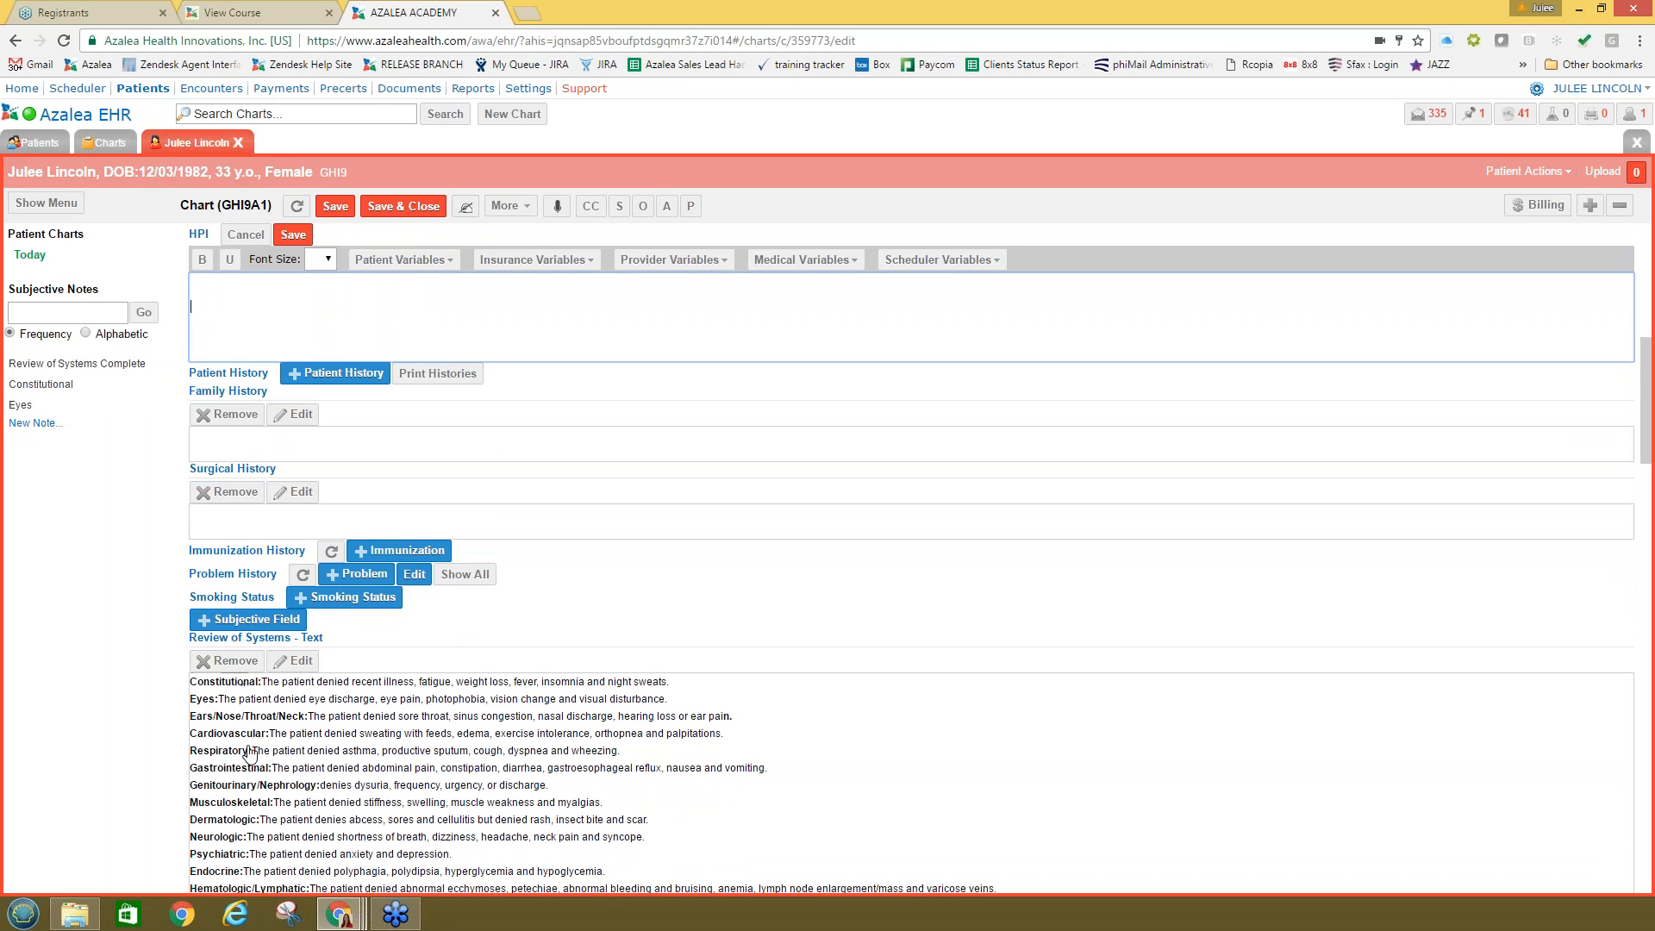
scroll(250, 754, "down", 1)
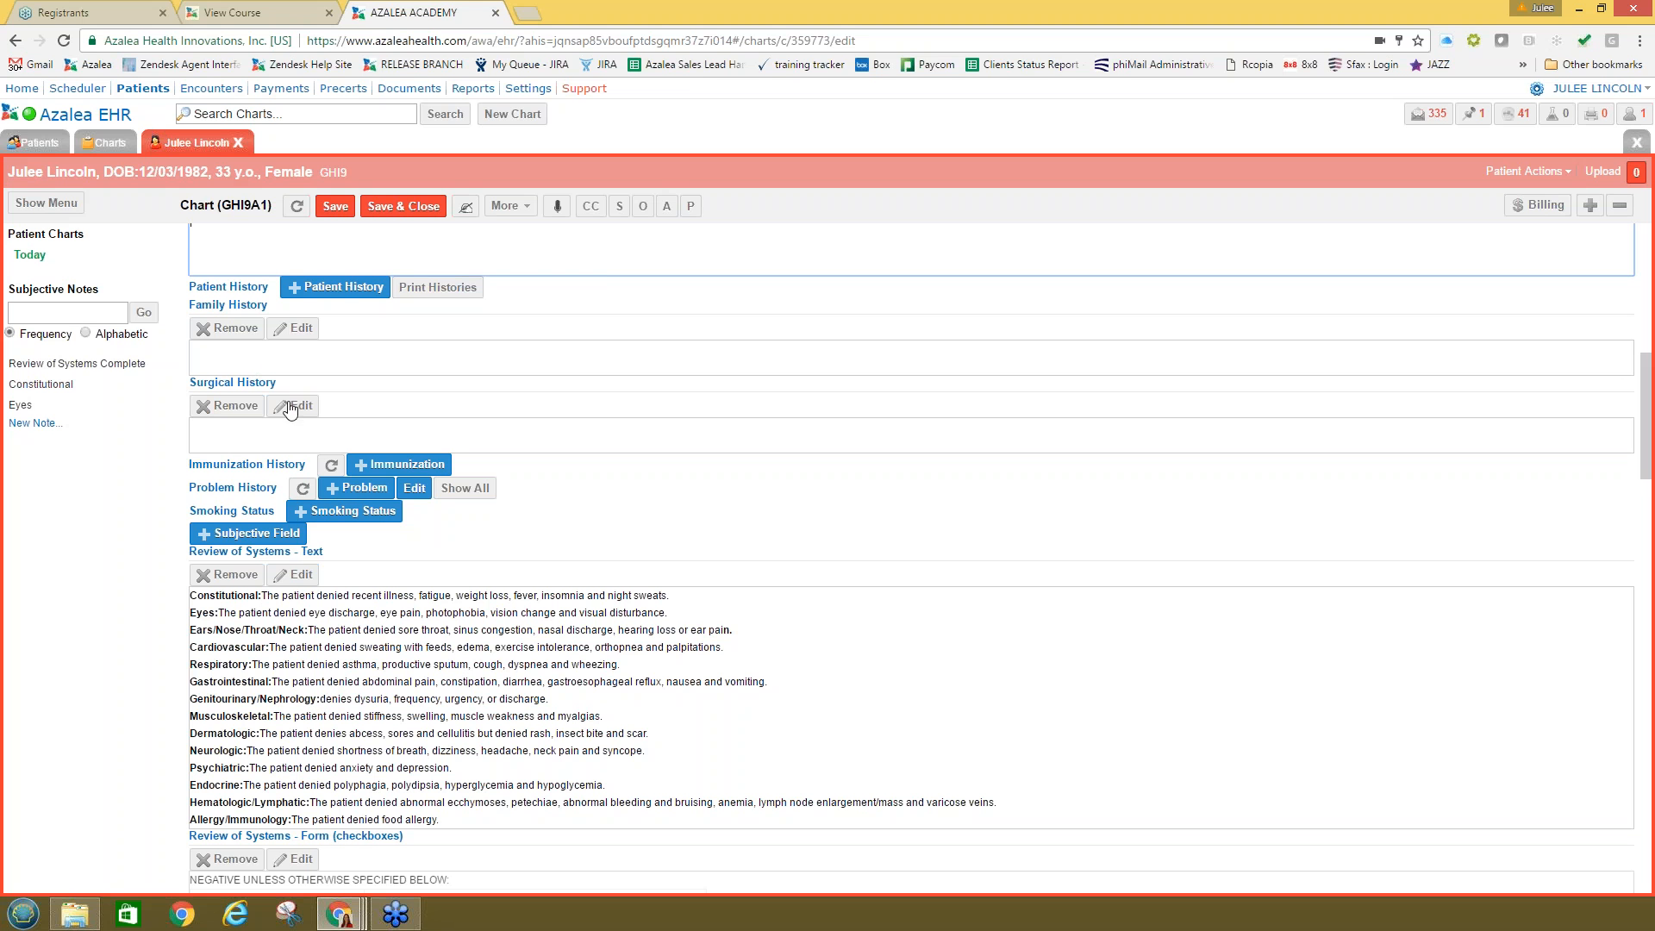
scroll(256, 449, "up", 2)
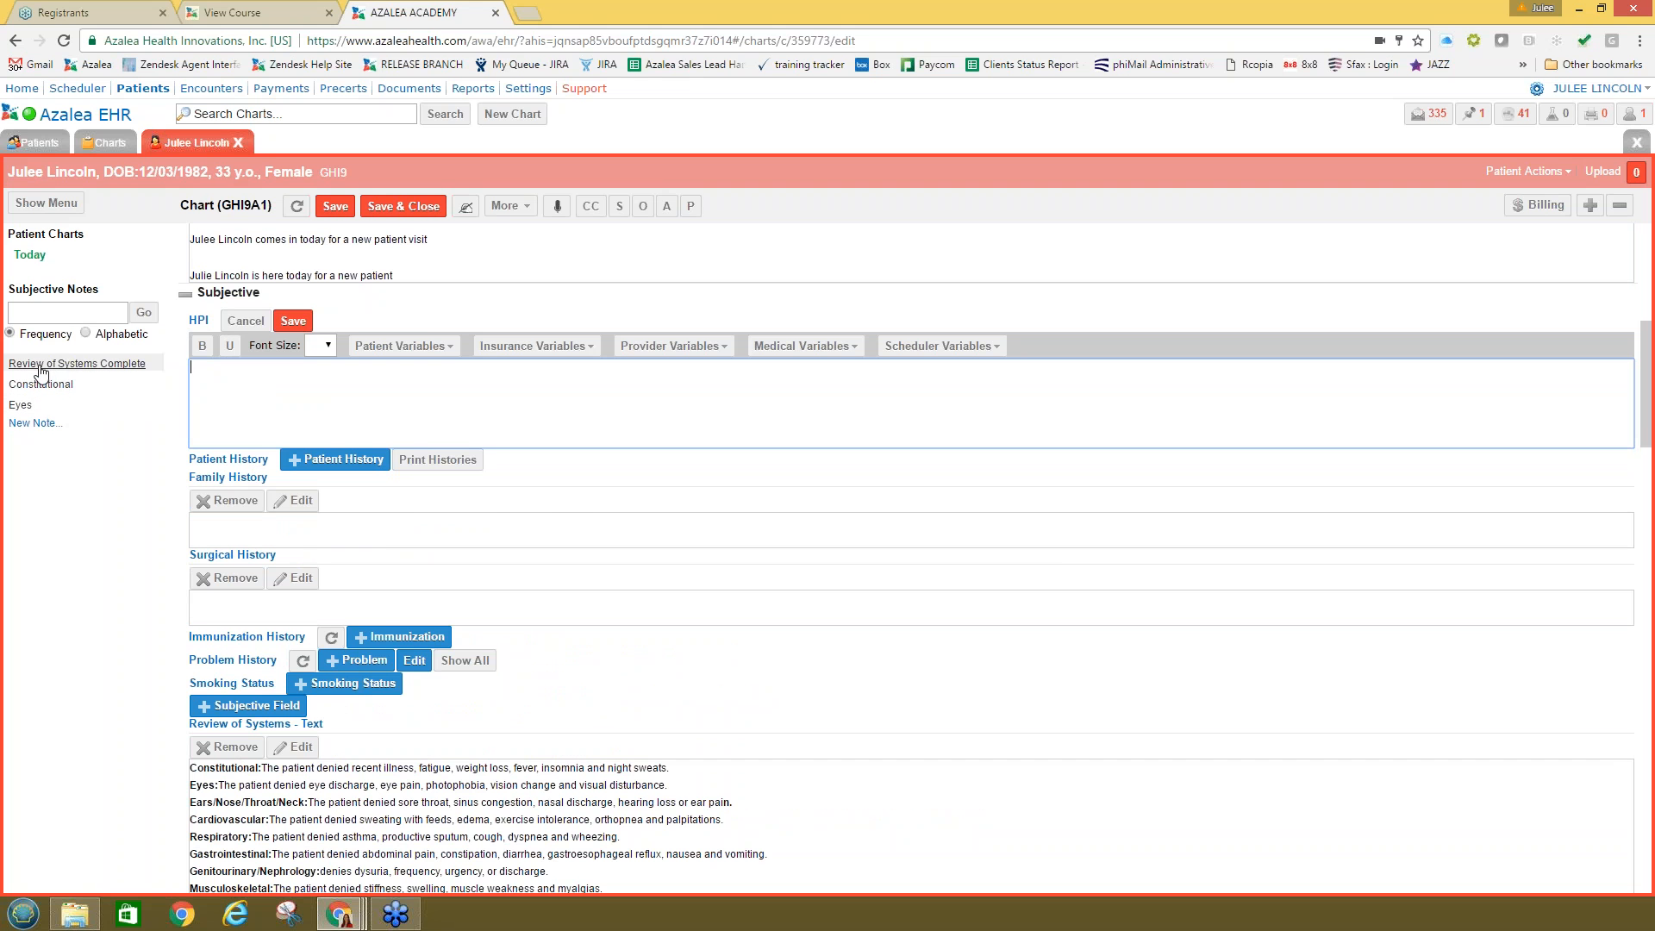
left_click(69, 366)
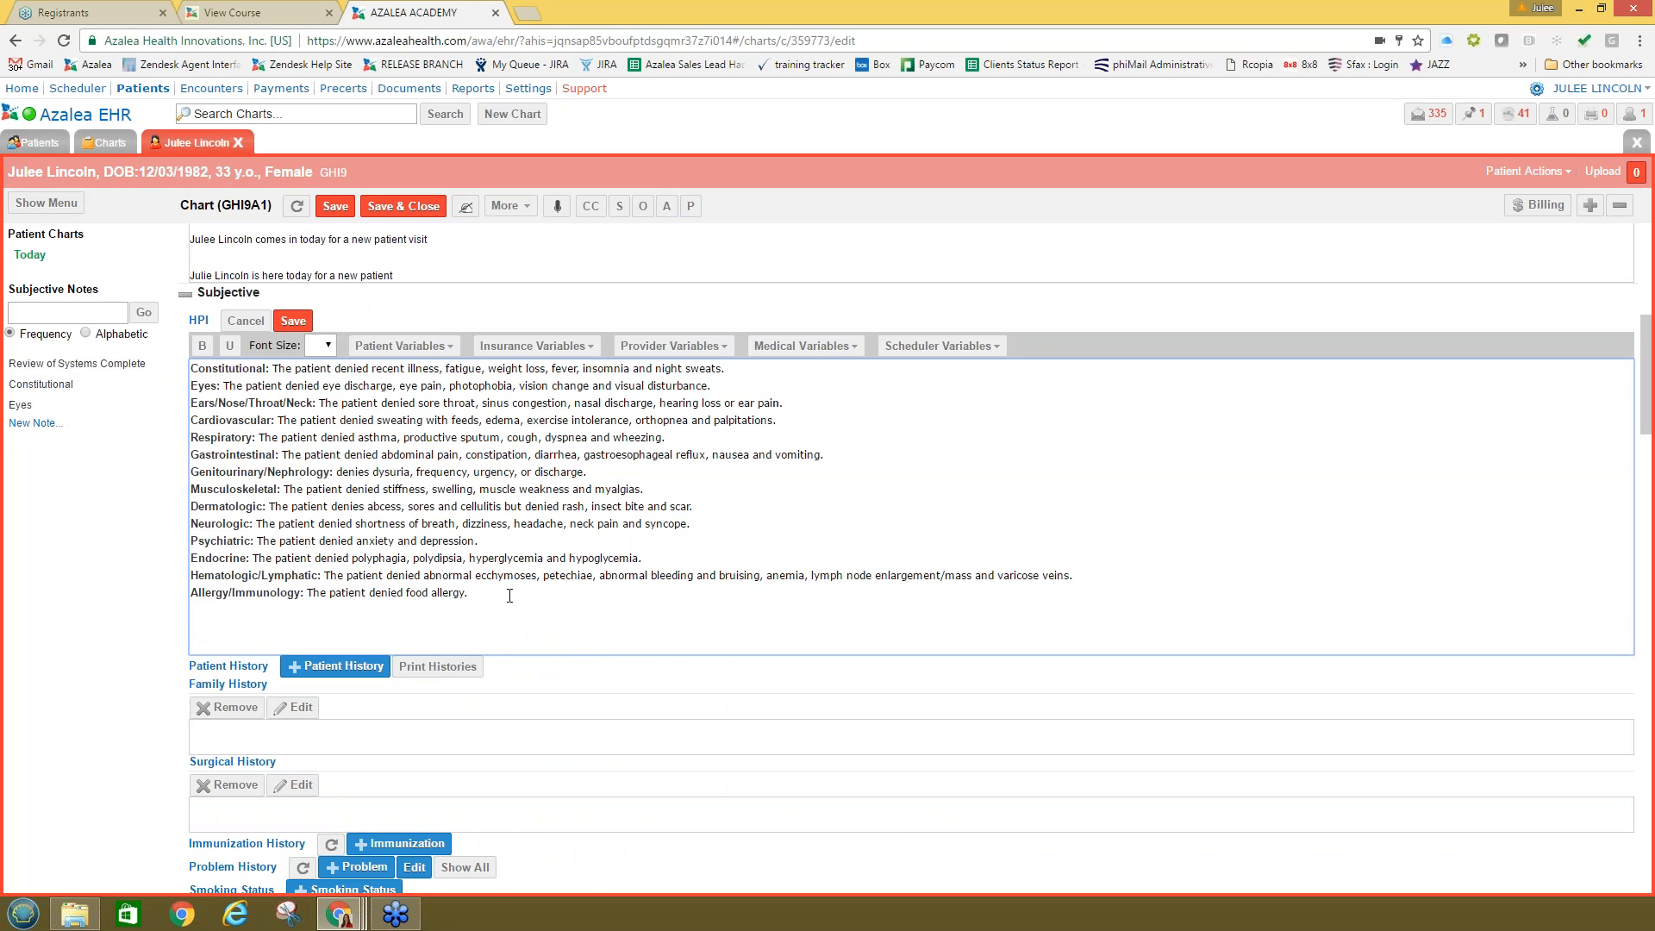
left_click_drag(510, 596, 191, 368)
key("Delete")
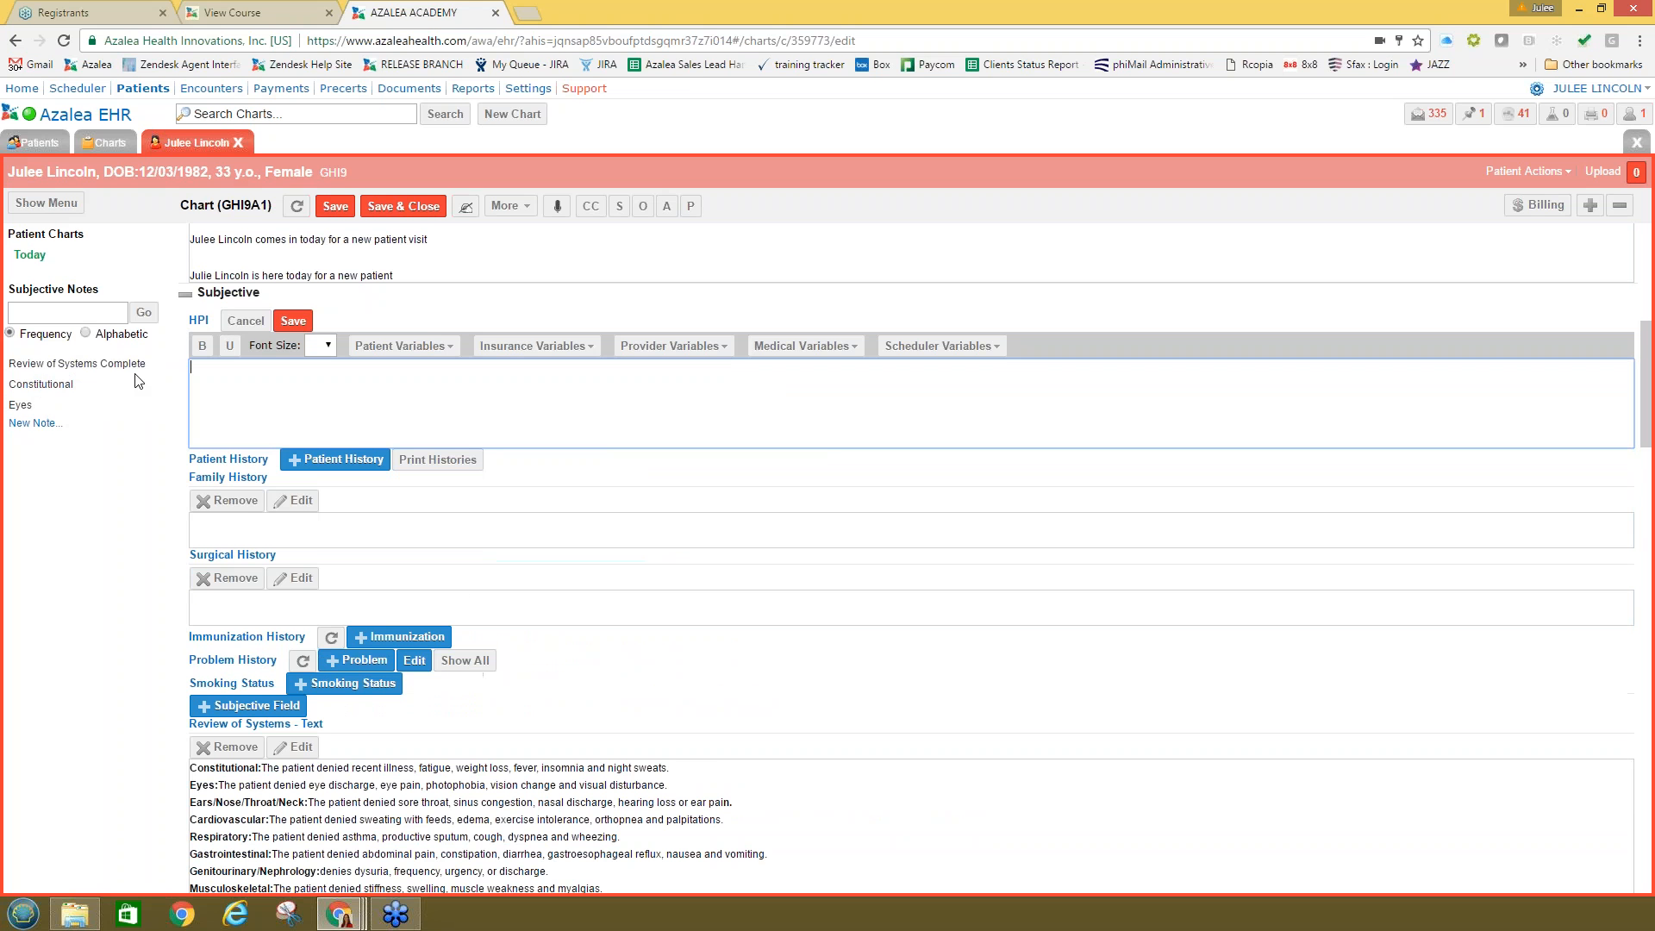
scroll(475, 412, "down", 5)
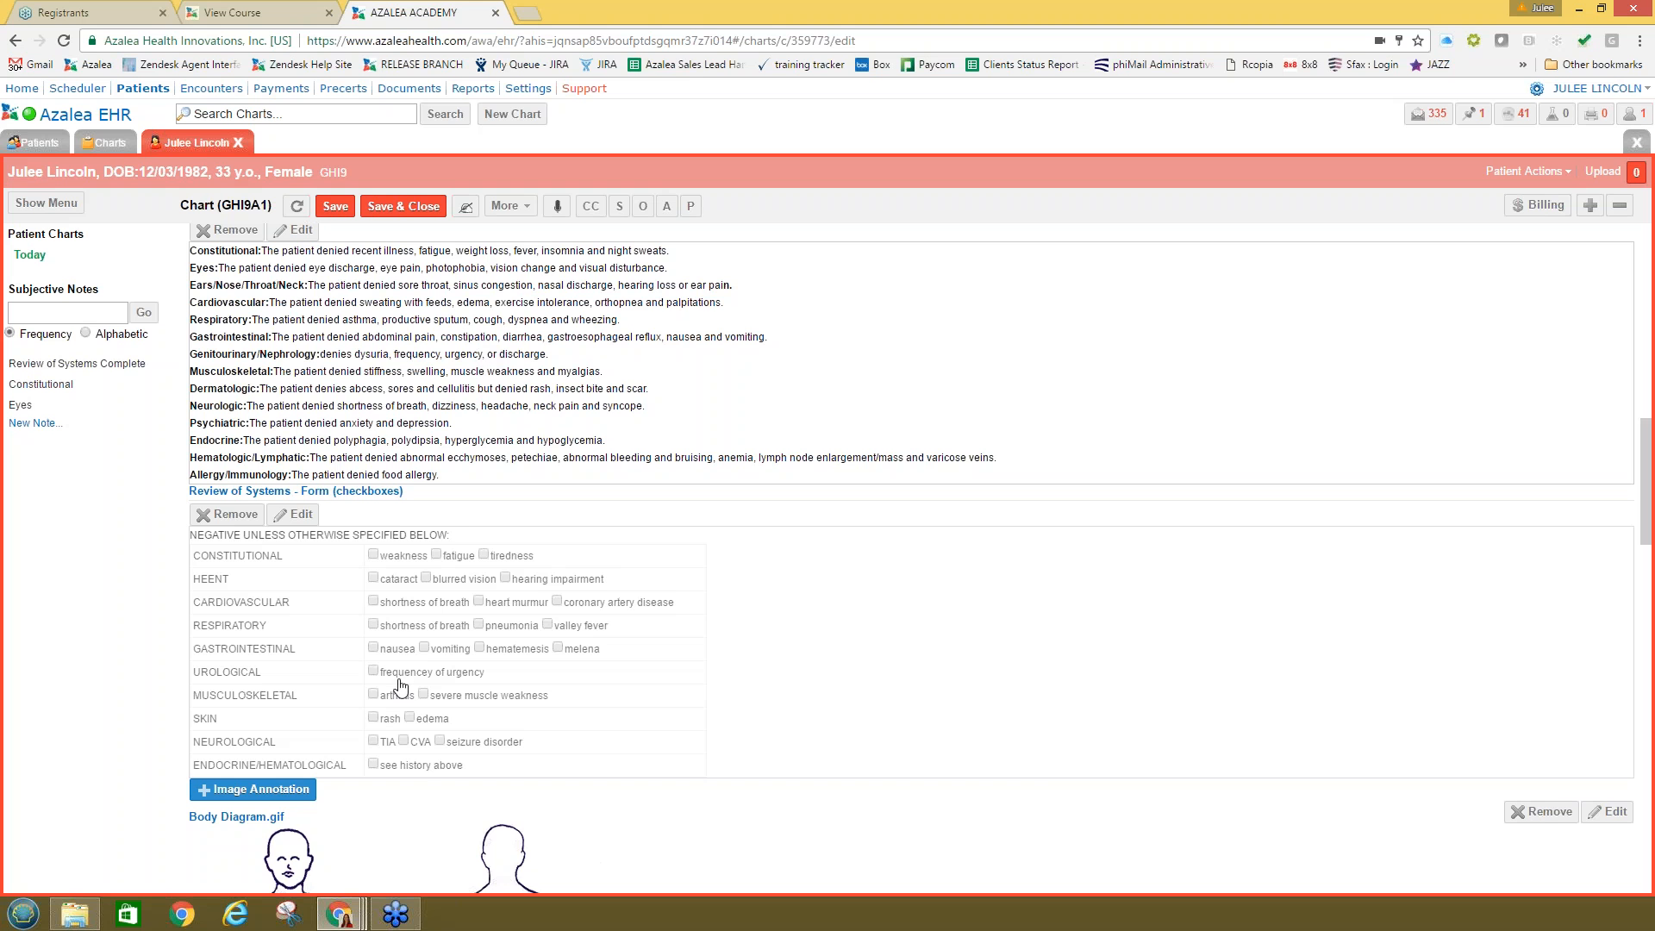
scroll(395, 681, "up", 1)
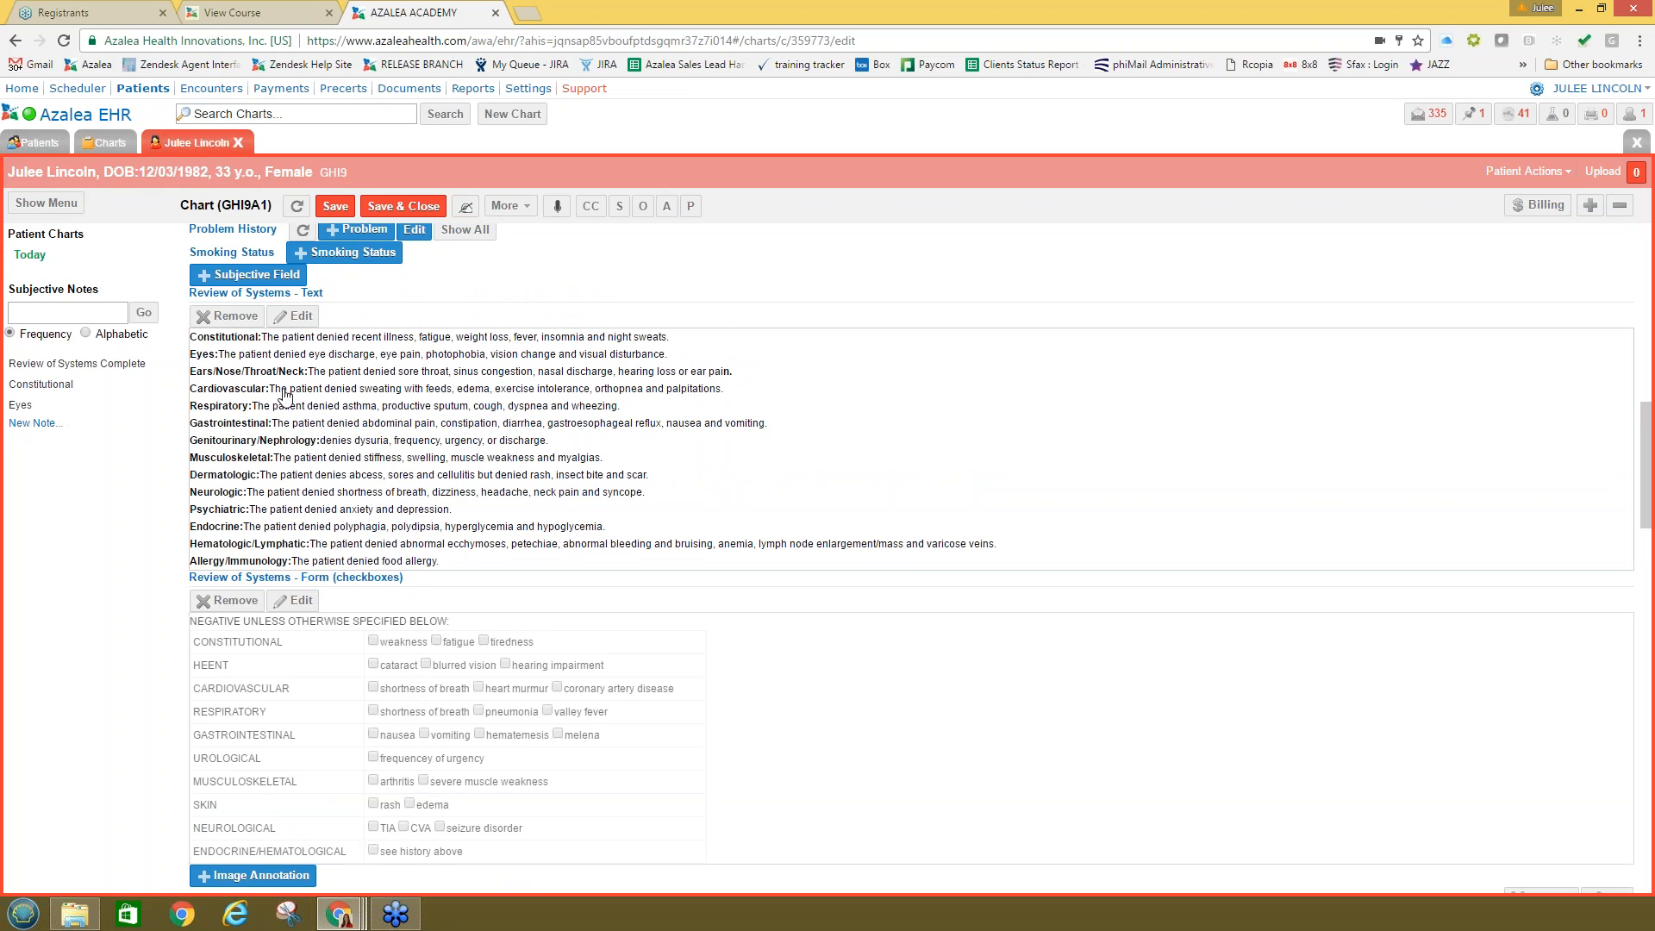
Step: Remove 'or discharge' from the Genitourinary line of the Review of Systems text
left_click(591, 449)
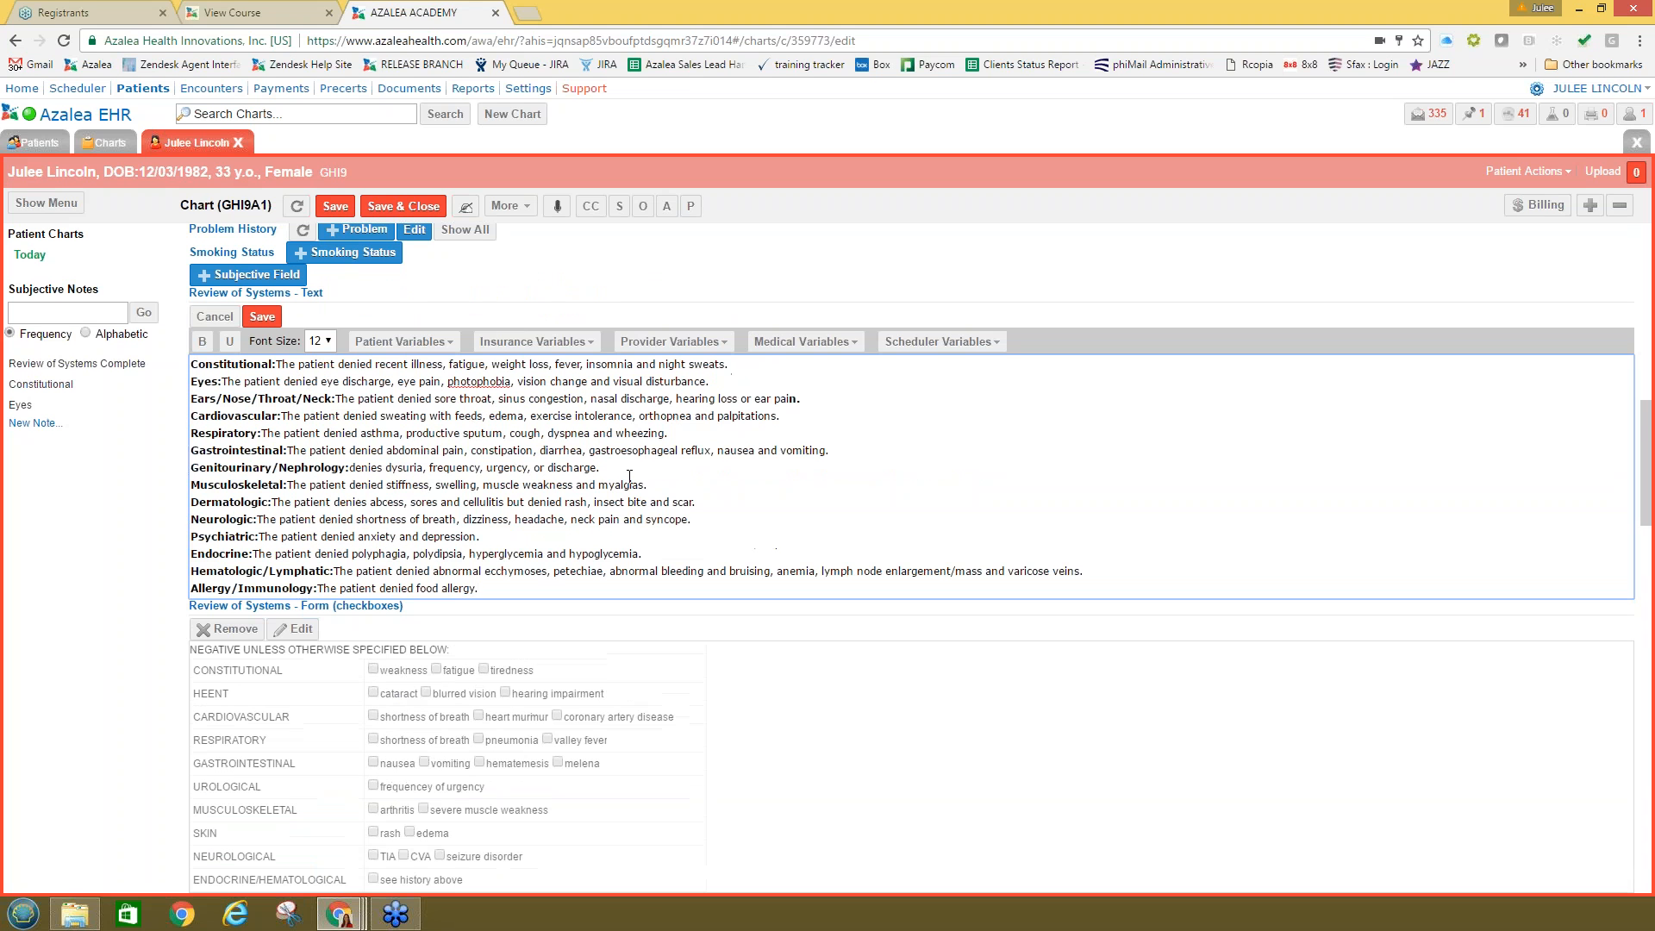
left_click(351, 467)
left_click_drag(594, 468, 534, 467)
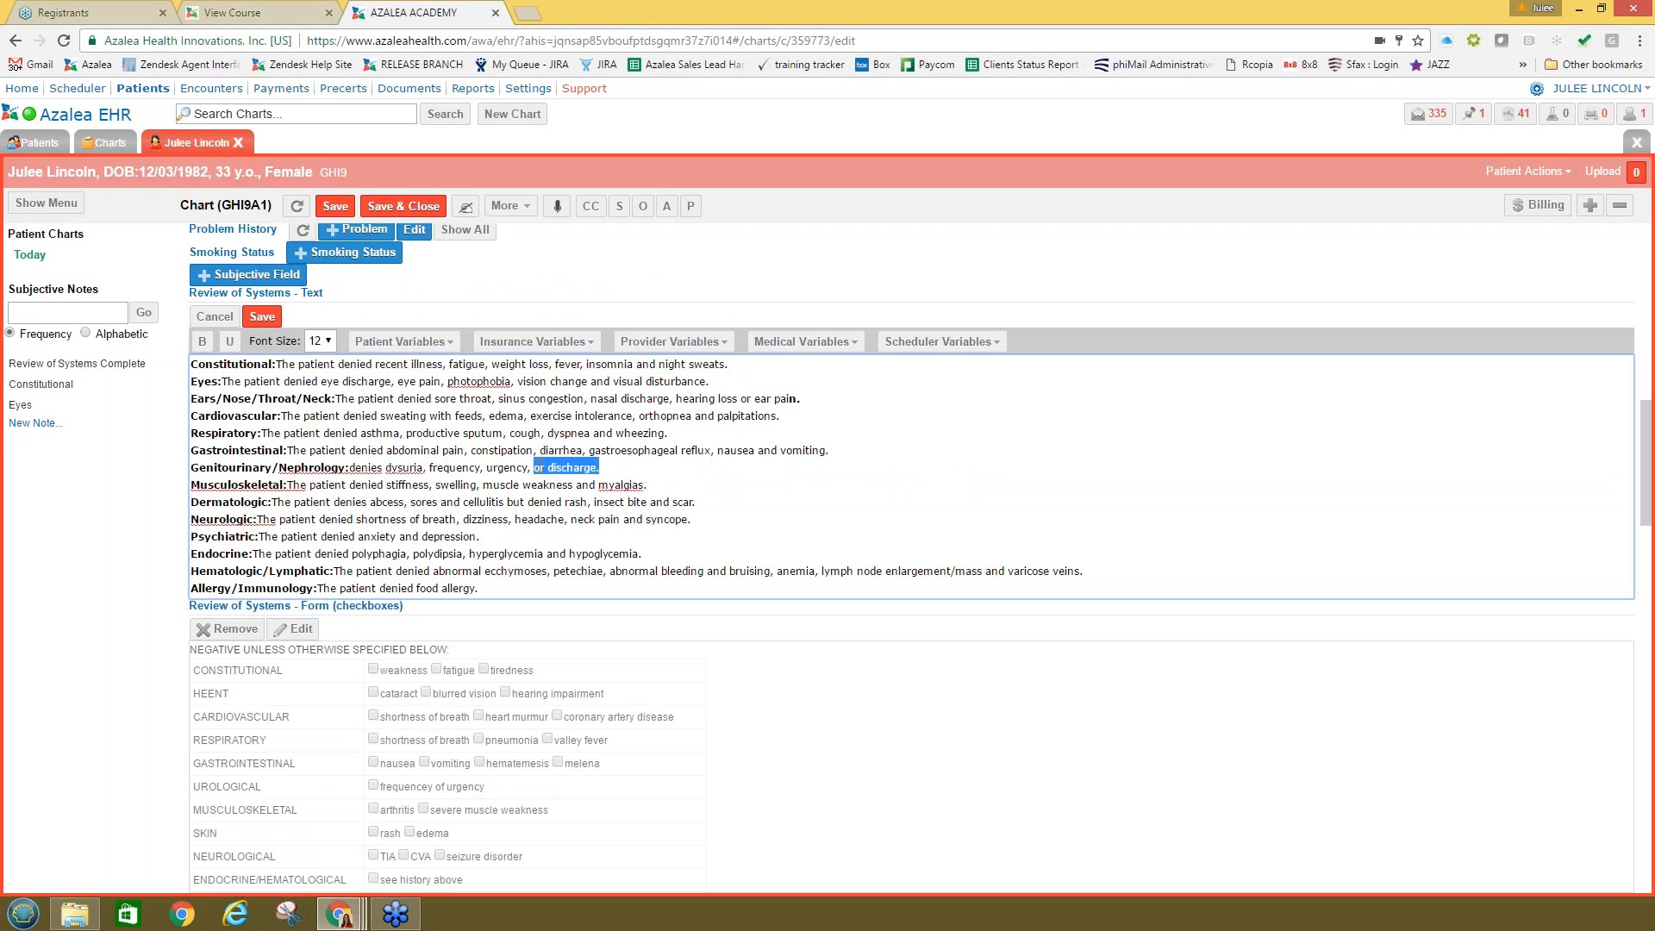
key("BackSpace")
Step: Rewrite the Constitutional line as 'The patient had a recent weight loss.' and save the text
left_click_drag(376, 364, 341, 364)
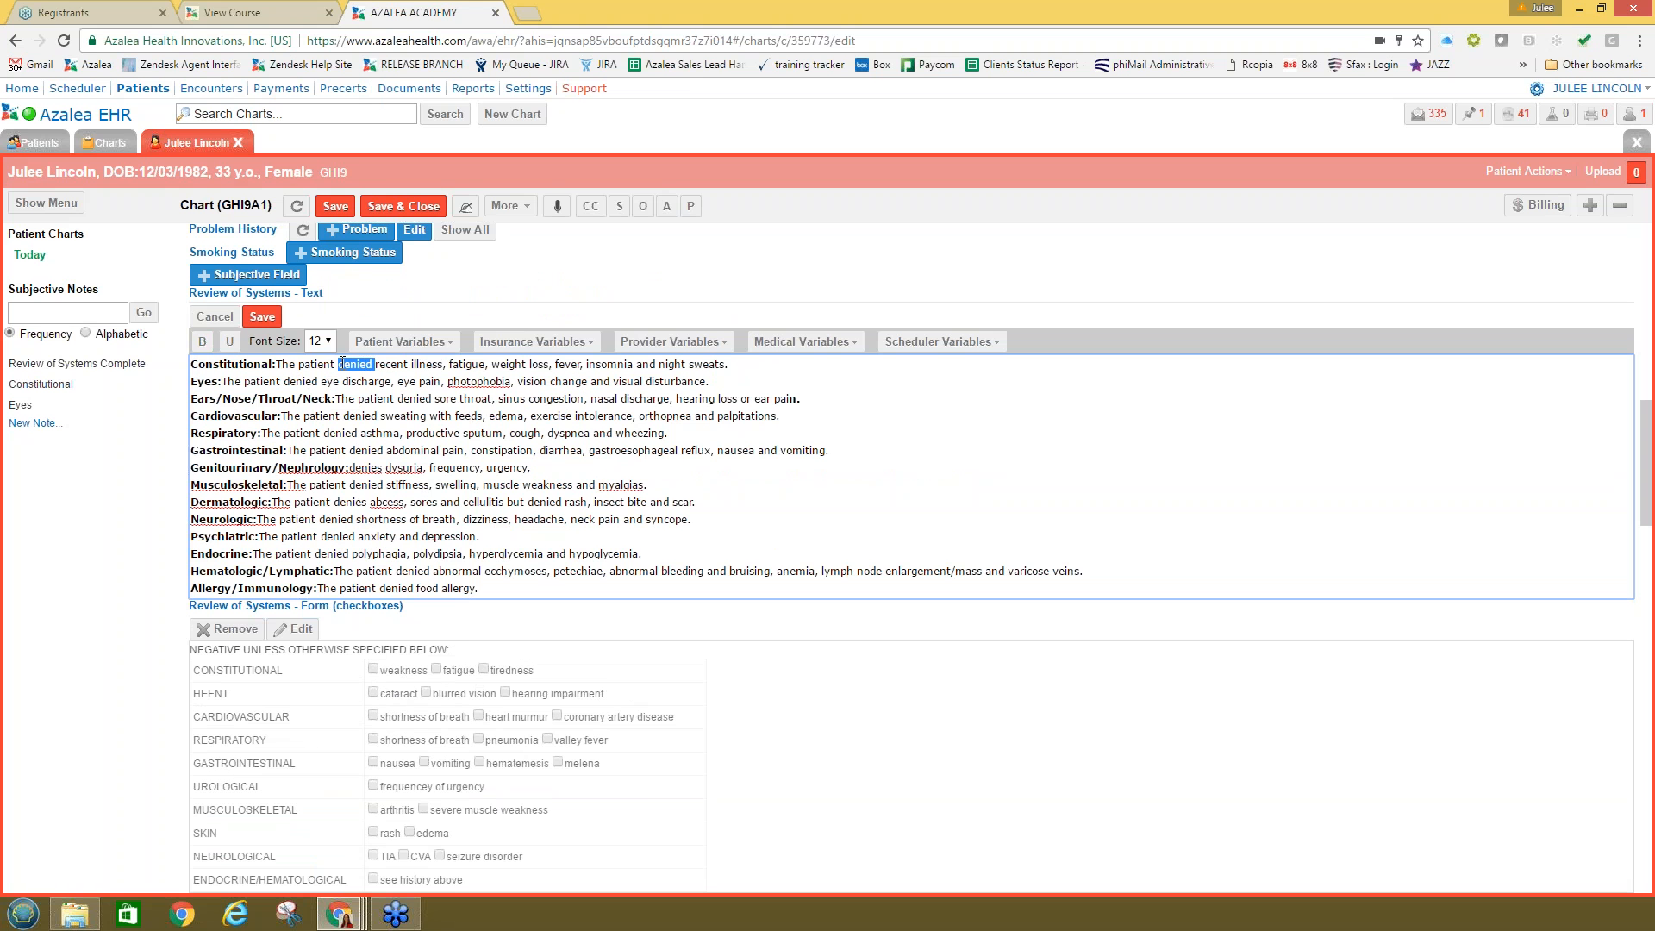
type("hada")
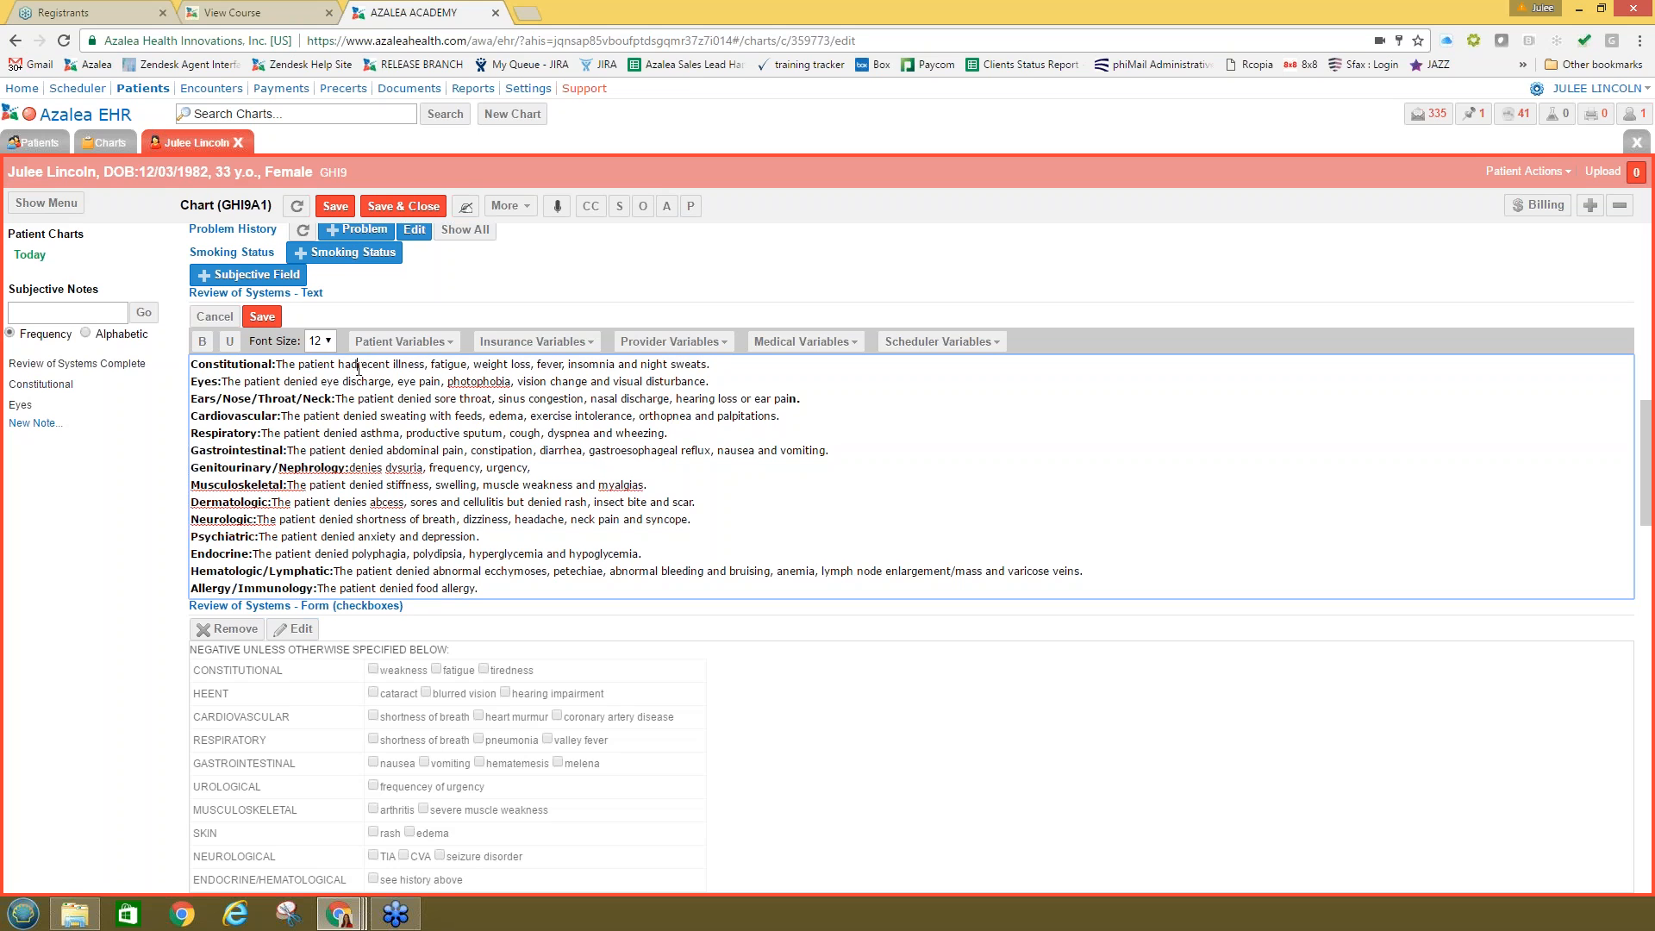
key("BackSpace")
type("a")
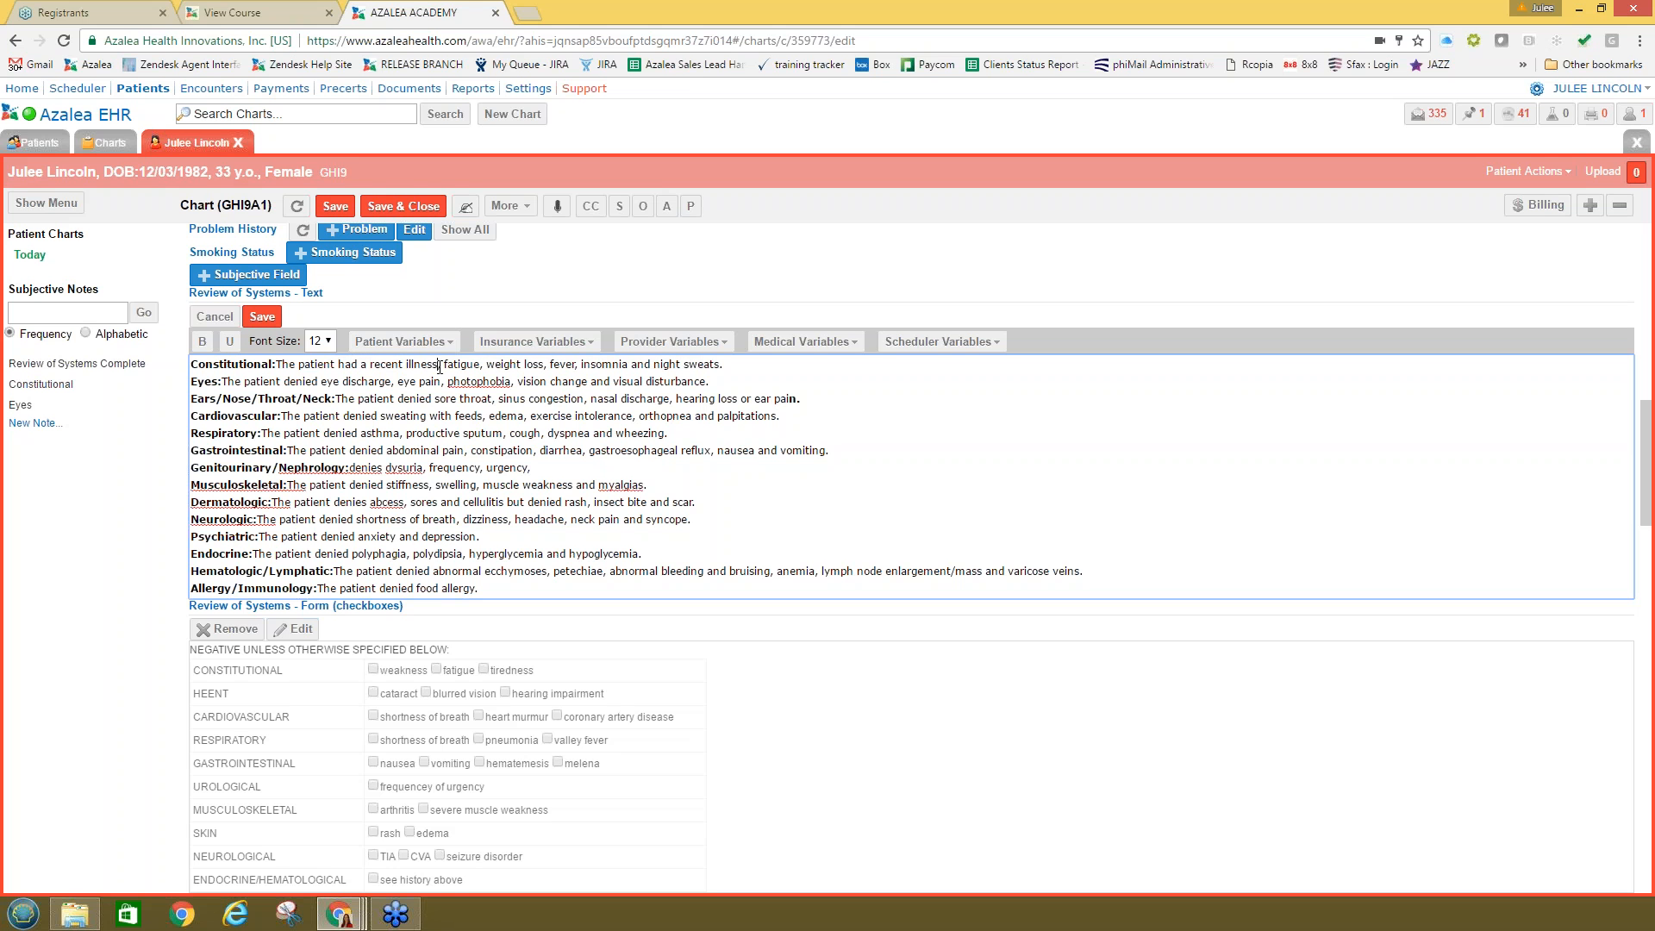
left_click_drag(439, 365, 789, 358)
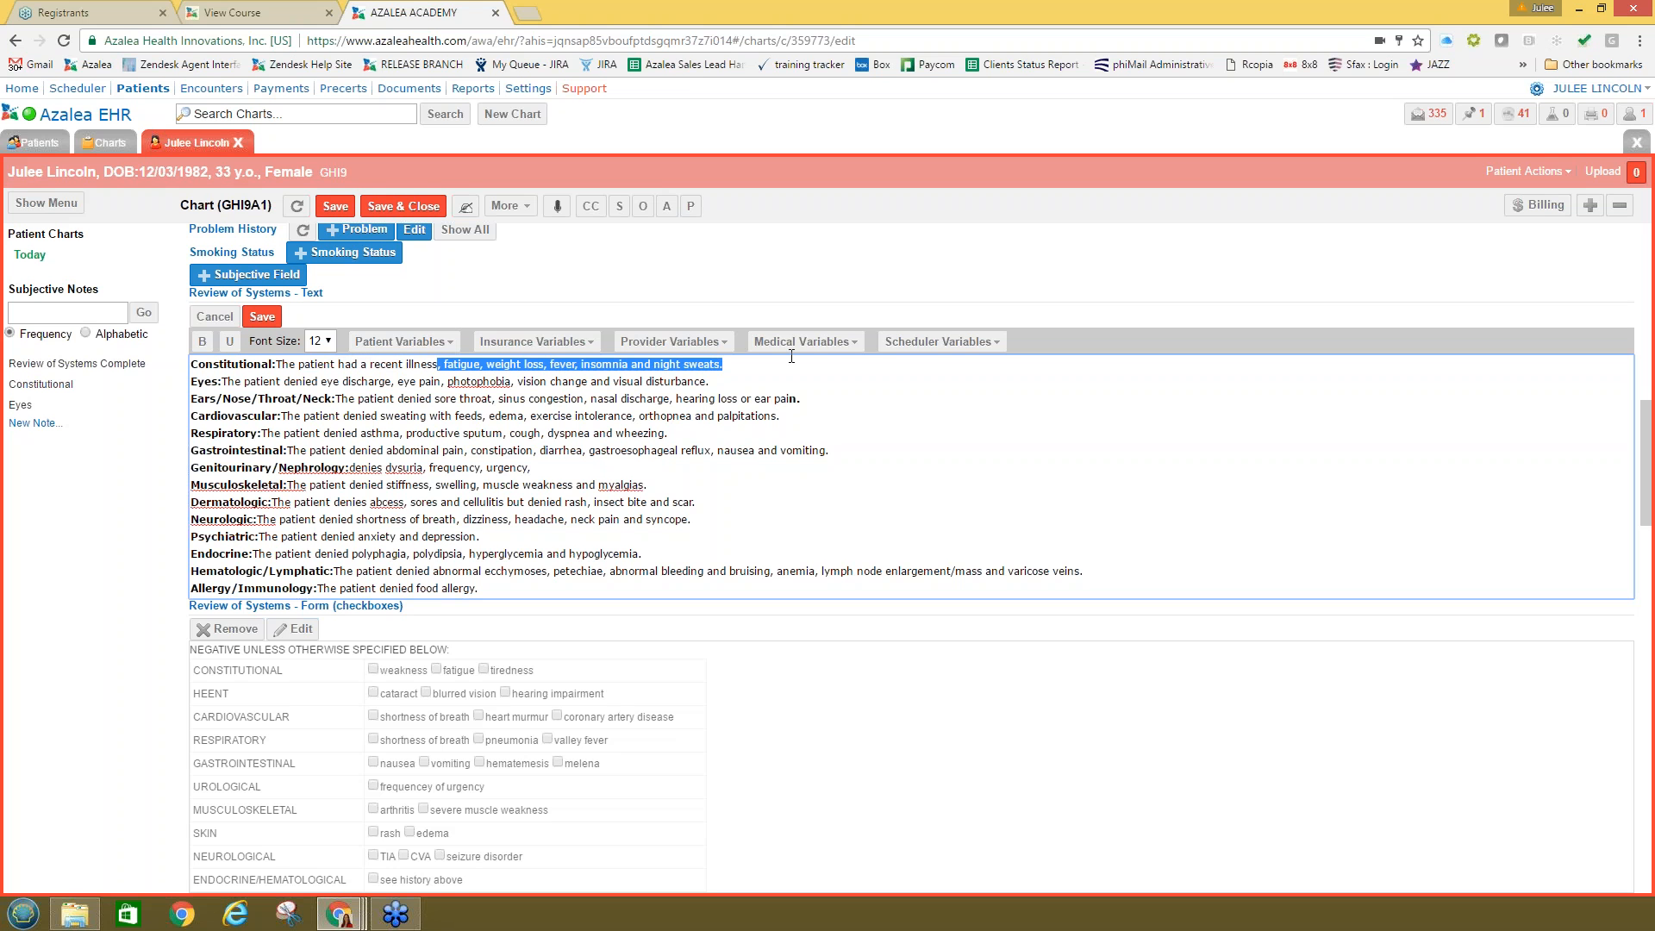
key("BackSpace")
key("BackSpace")
key("BackSpace")
key("BackSpace")
key("BackSpace")
key("BackSpace")
key("BackSpace")
key("BackSpace")
type("wel")
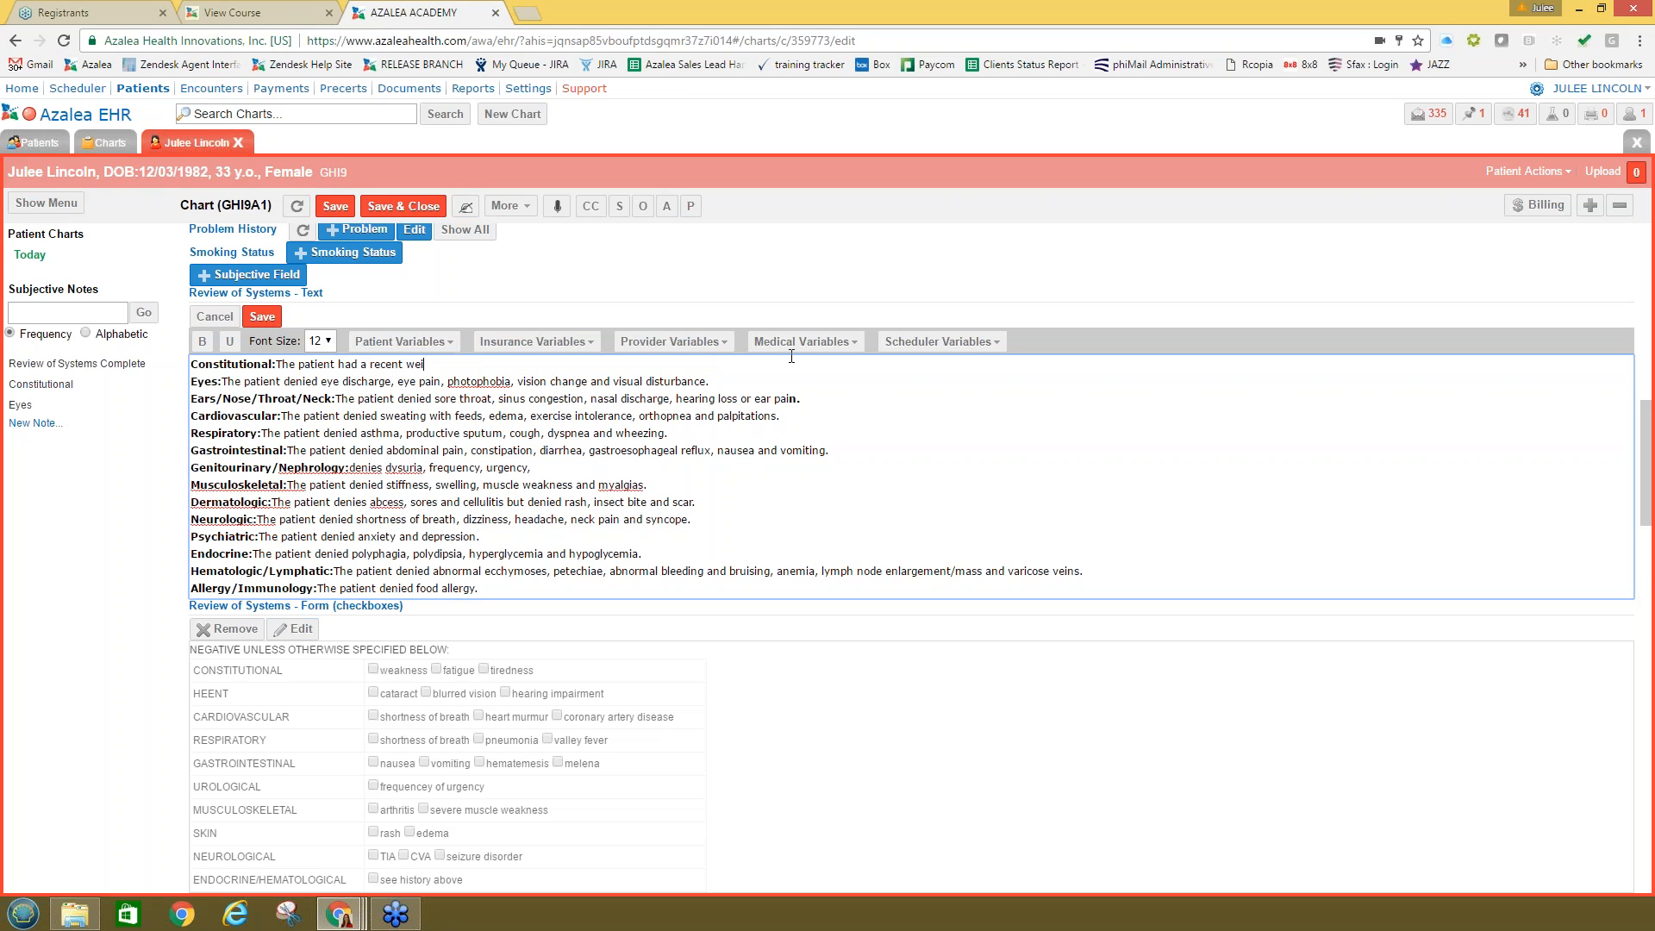
key("BackSpace")
type("ight loss.")
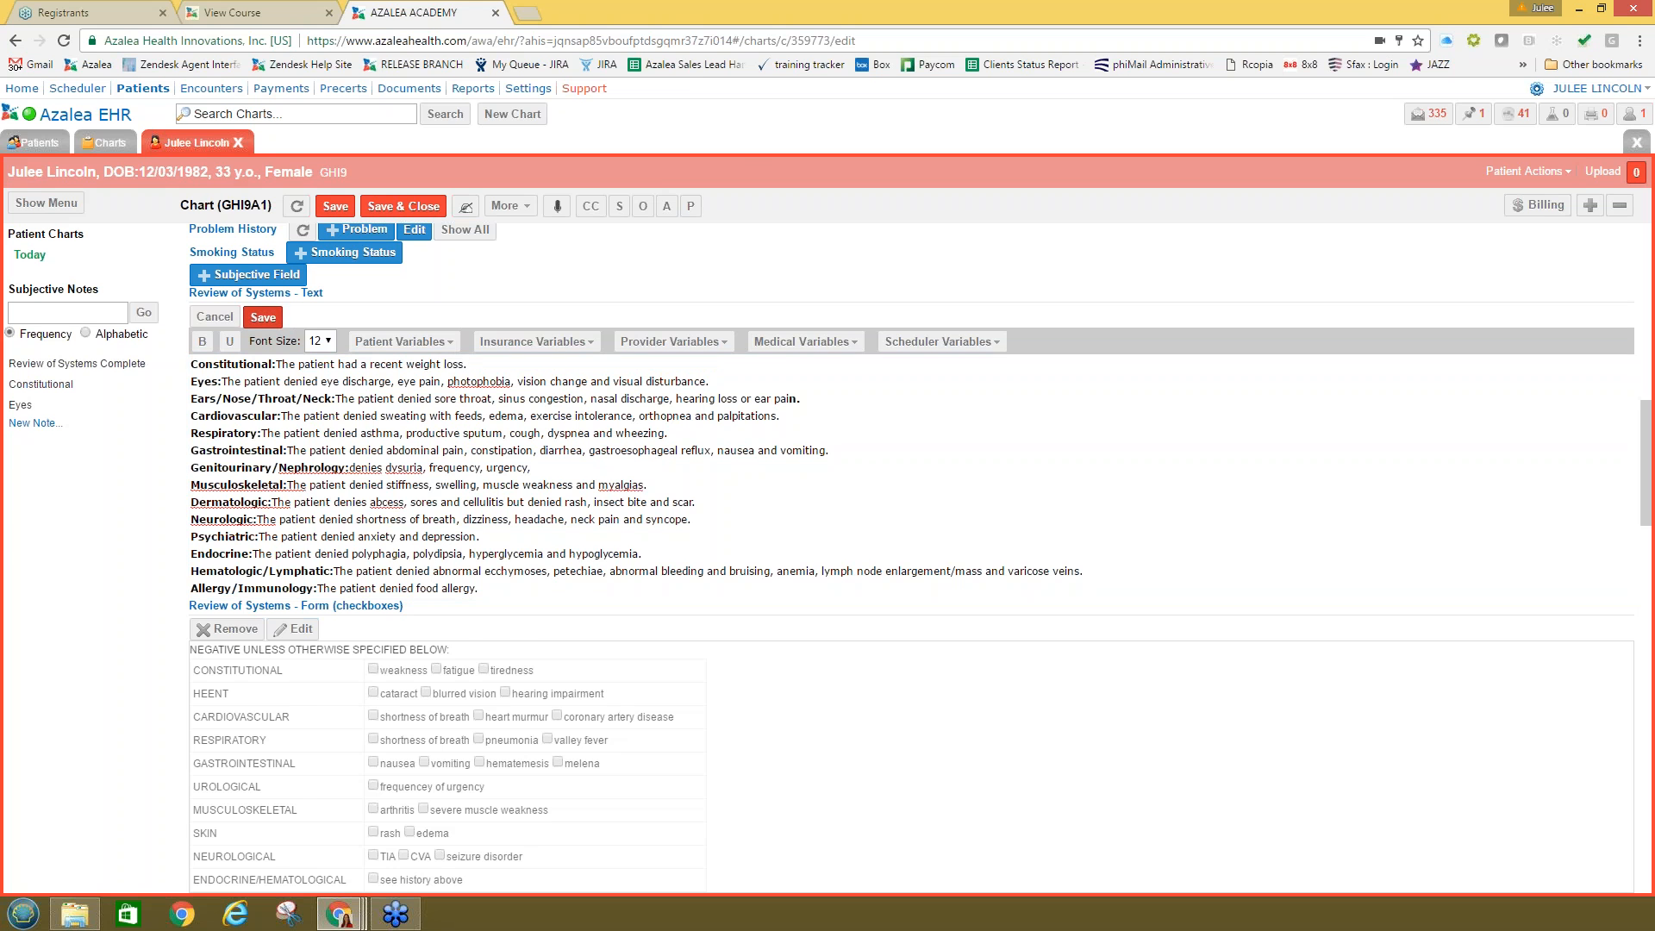
left_click(262, 317)
scroll(272, 503, "down", 3)
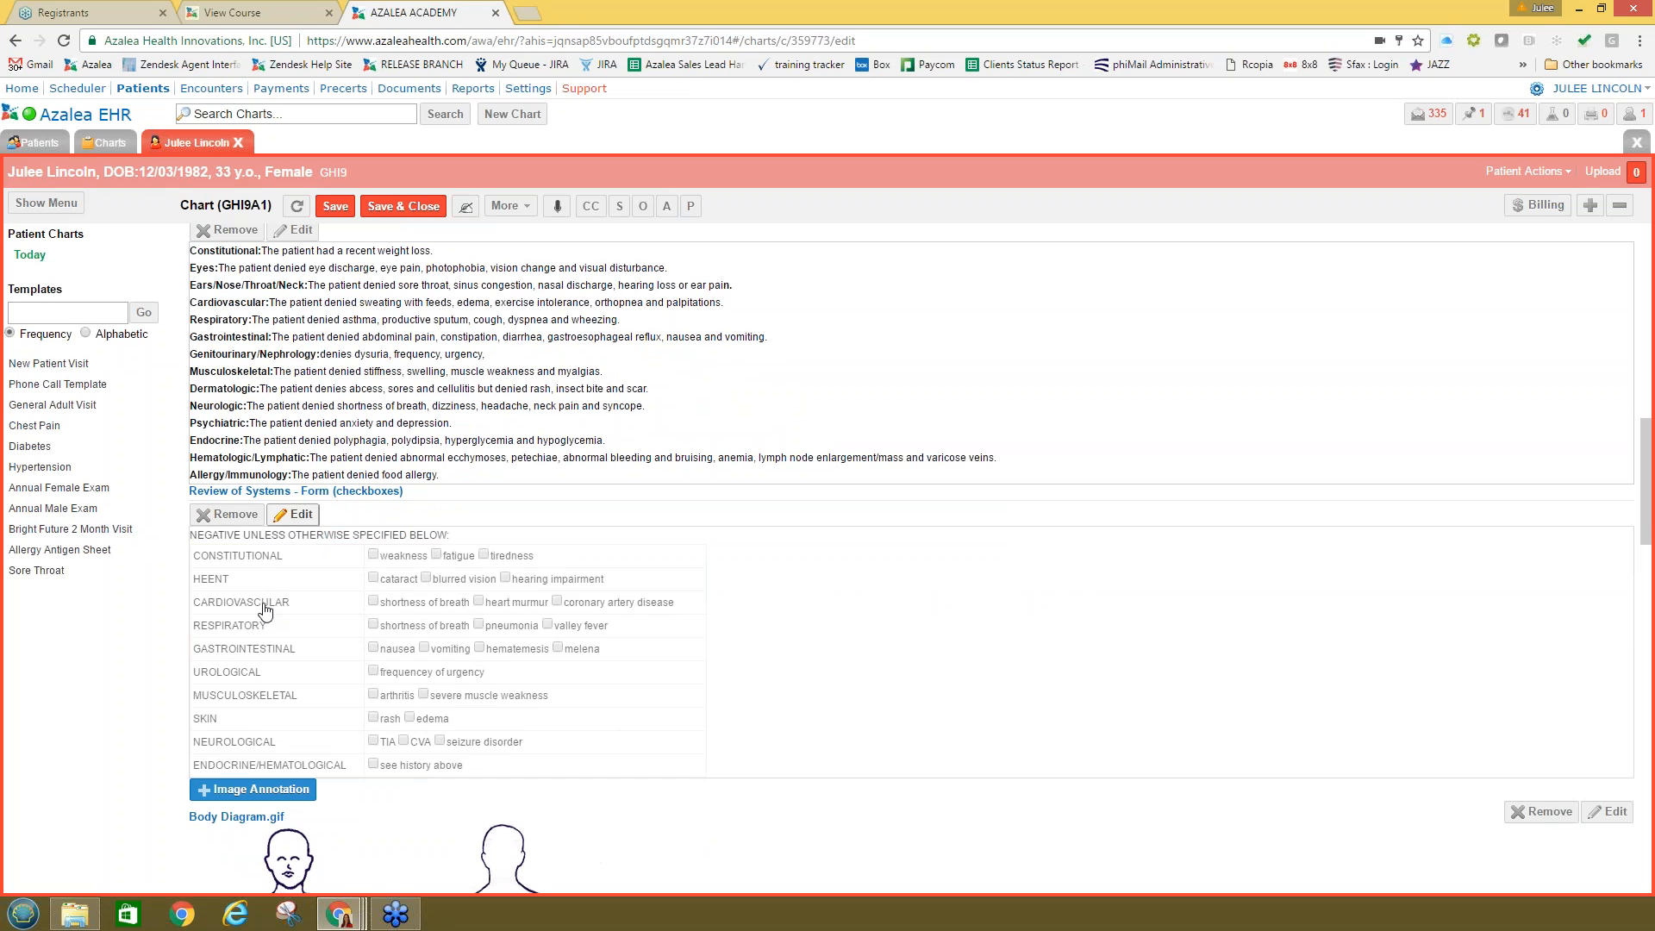
Step: Check weakness (Constitutional) and frequency of urgency (Urological) in the ROS form and save
left_click(302, 515)
left_click(373, 554)
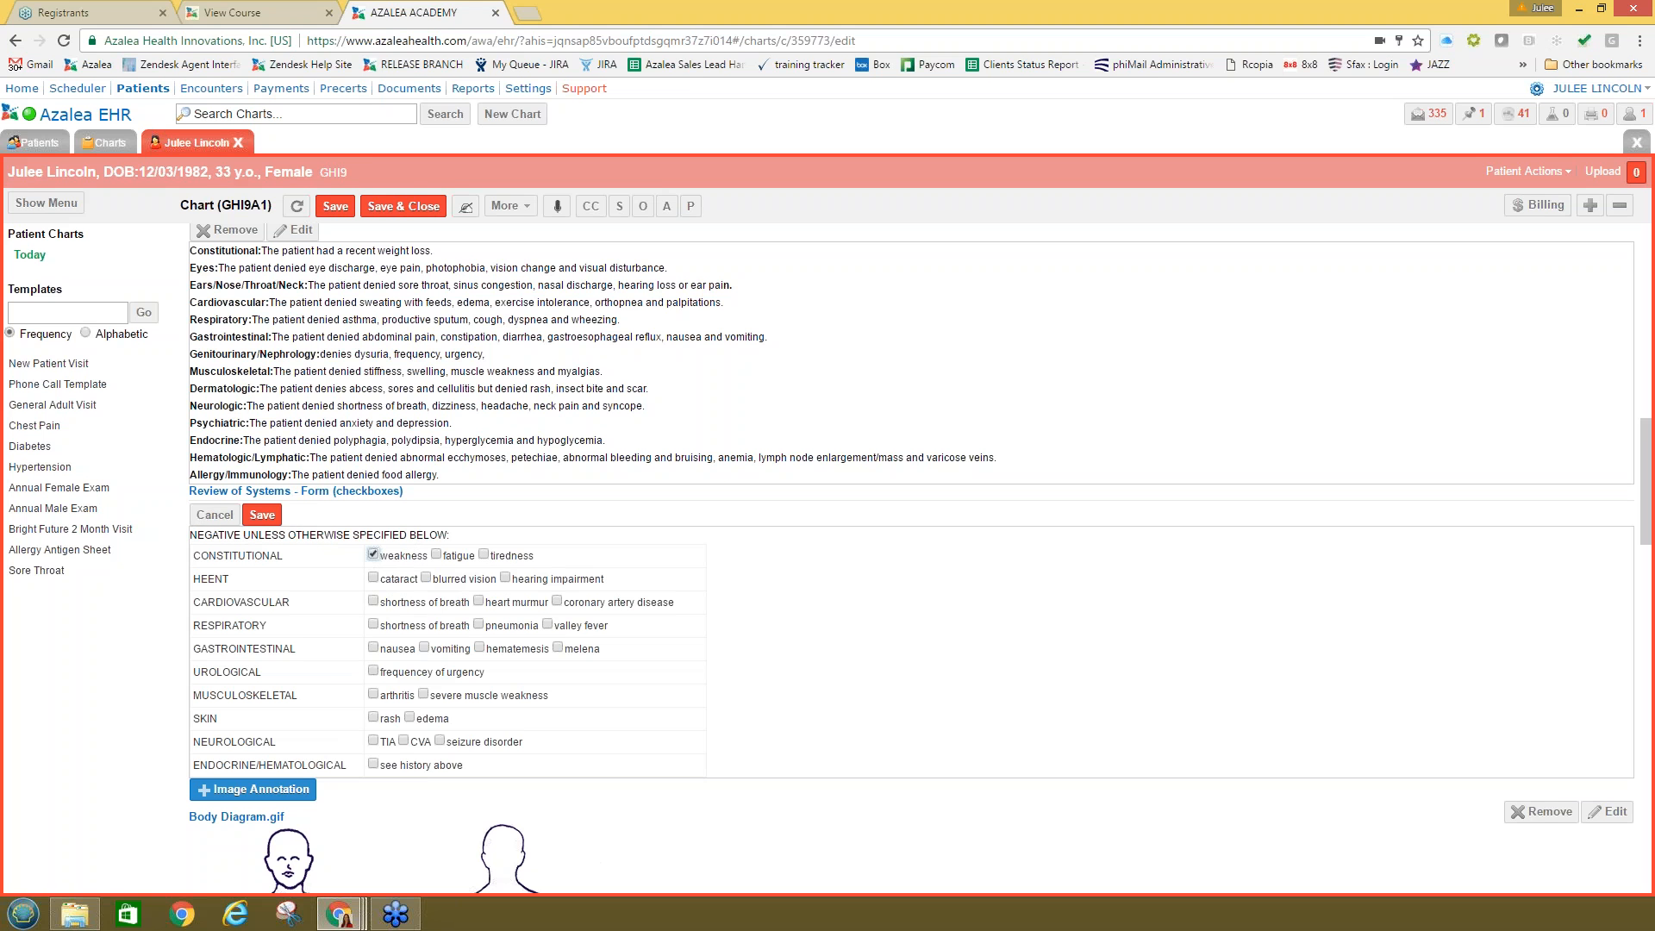
left_click(373, 671)
left_click(262, 514)
Step: Mark the chest on the front figure of the body diagram, then open Add Patient Vitals
scroll(591, 564, "down", 2)
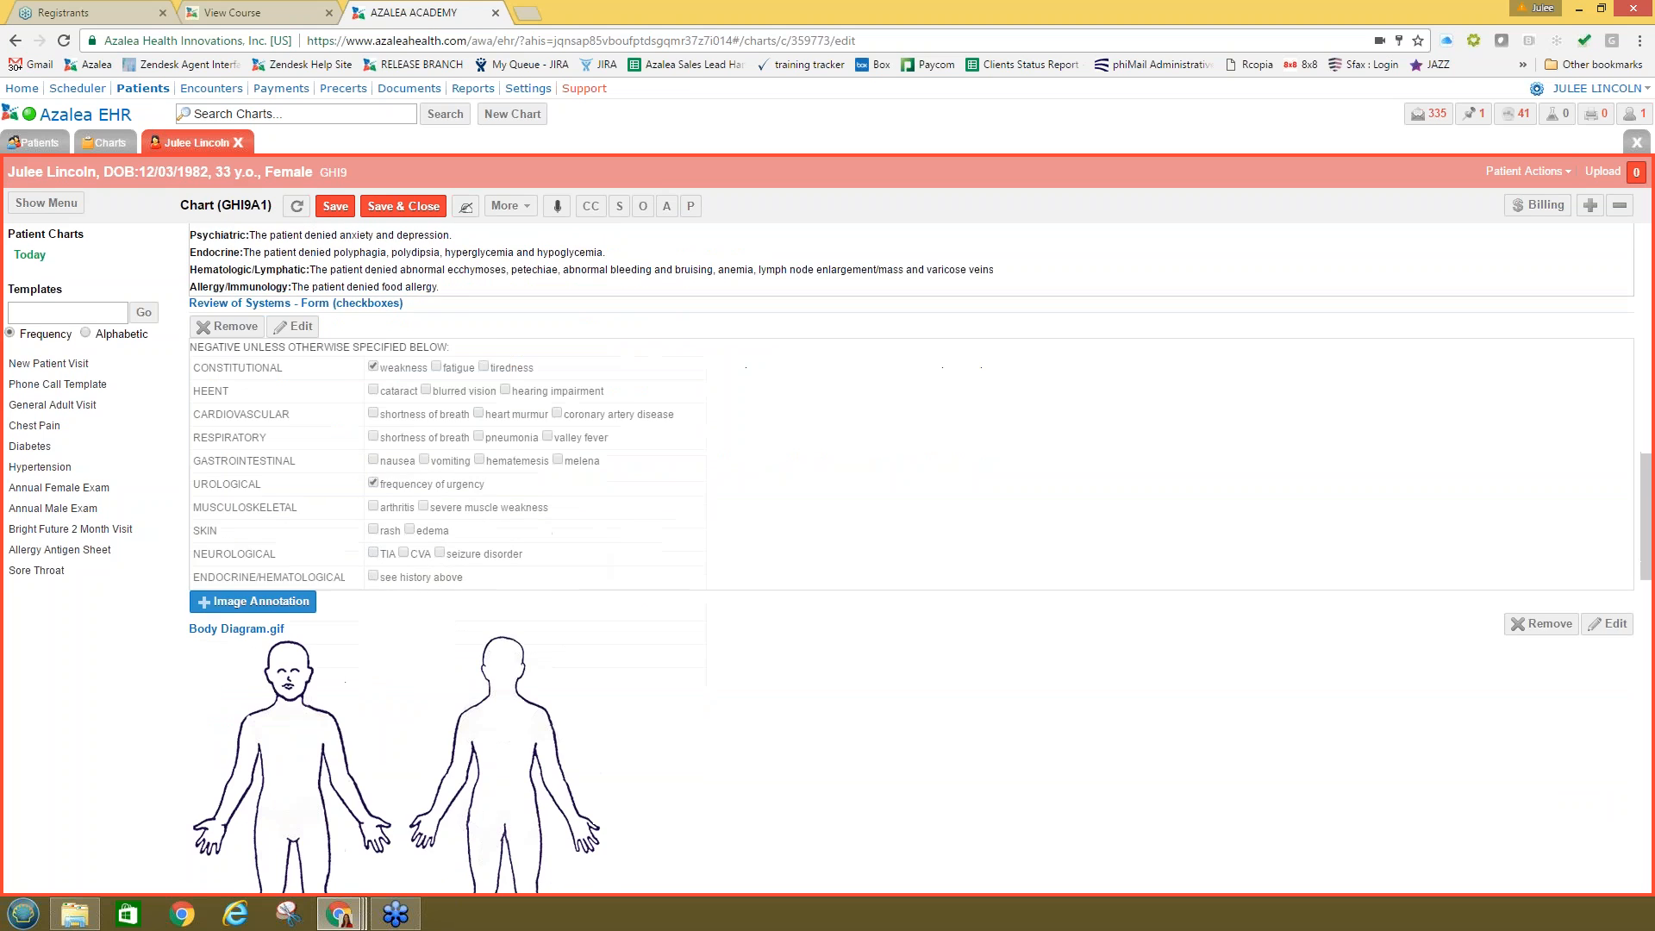
scroll(276, 431, "down", 4)
left_click(275, 431)
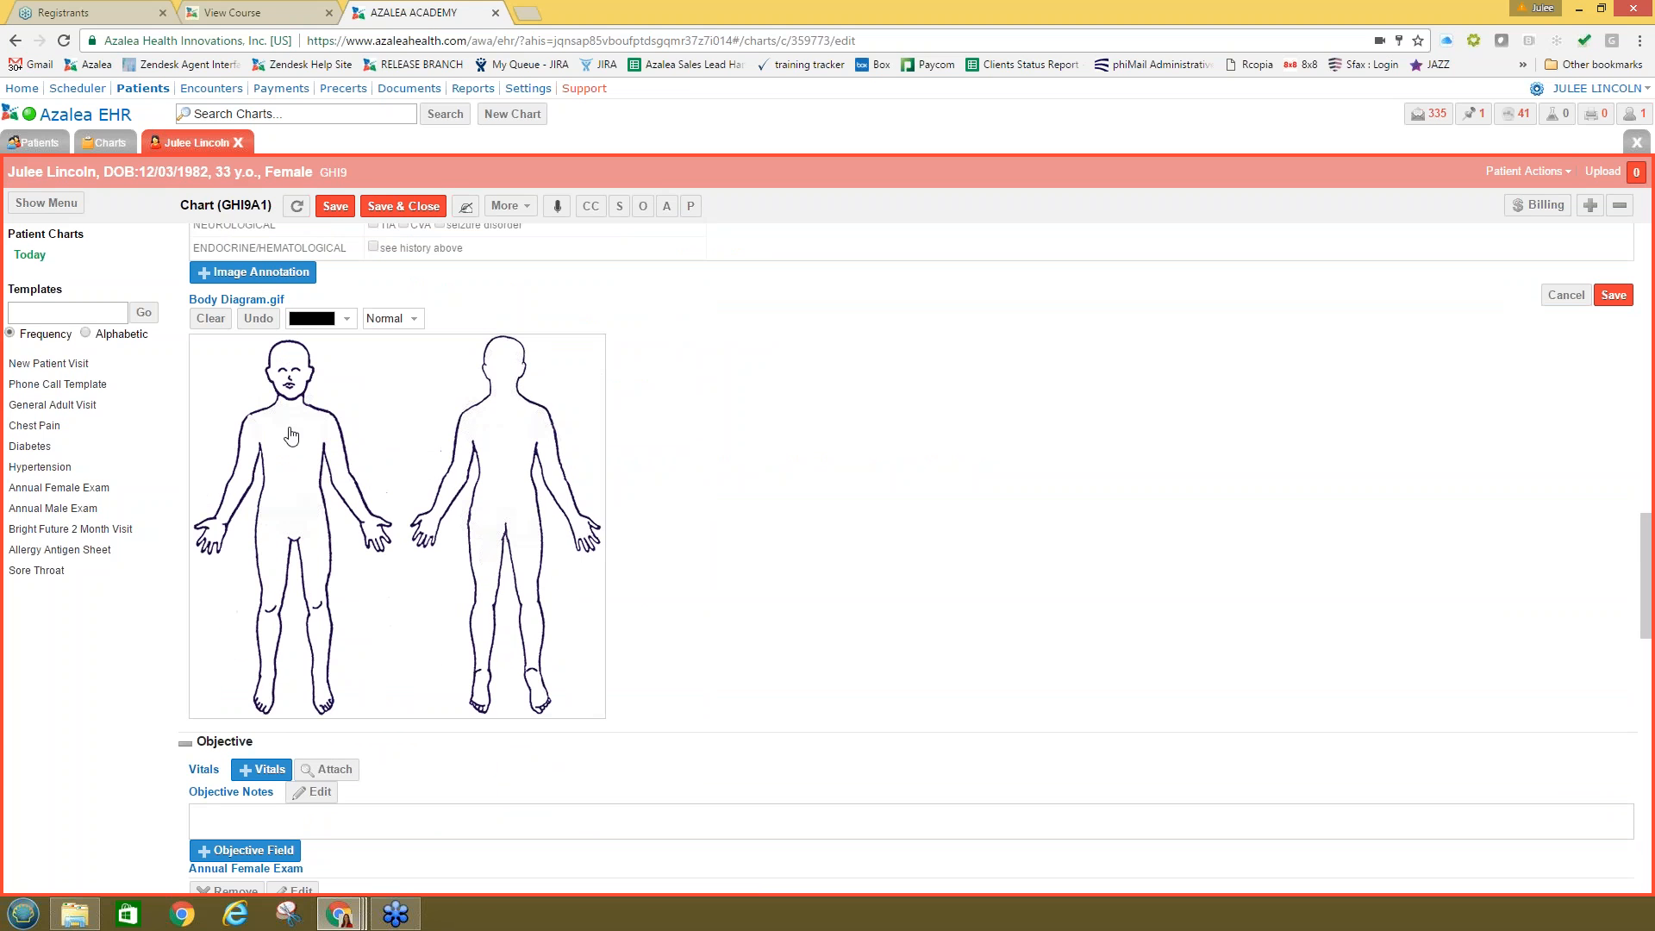
mouse_move(291, 435)
left_mouse_down()
mouse_move(278, 431)
mouse_move(300, 429)
left_mouse_up()
scroll(465, 619, "down", 2)
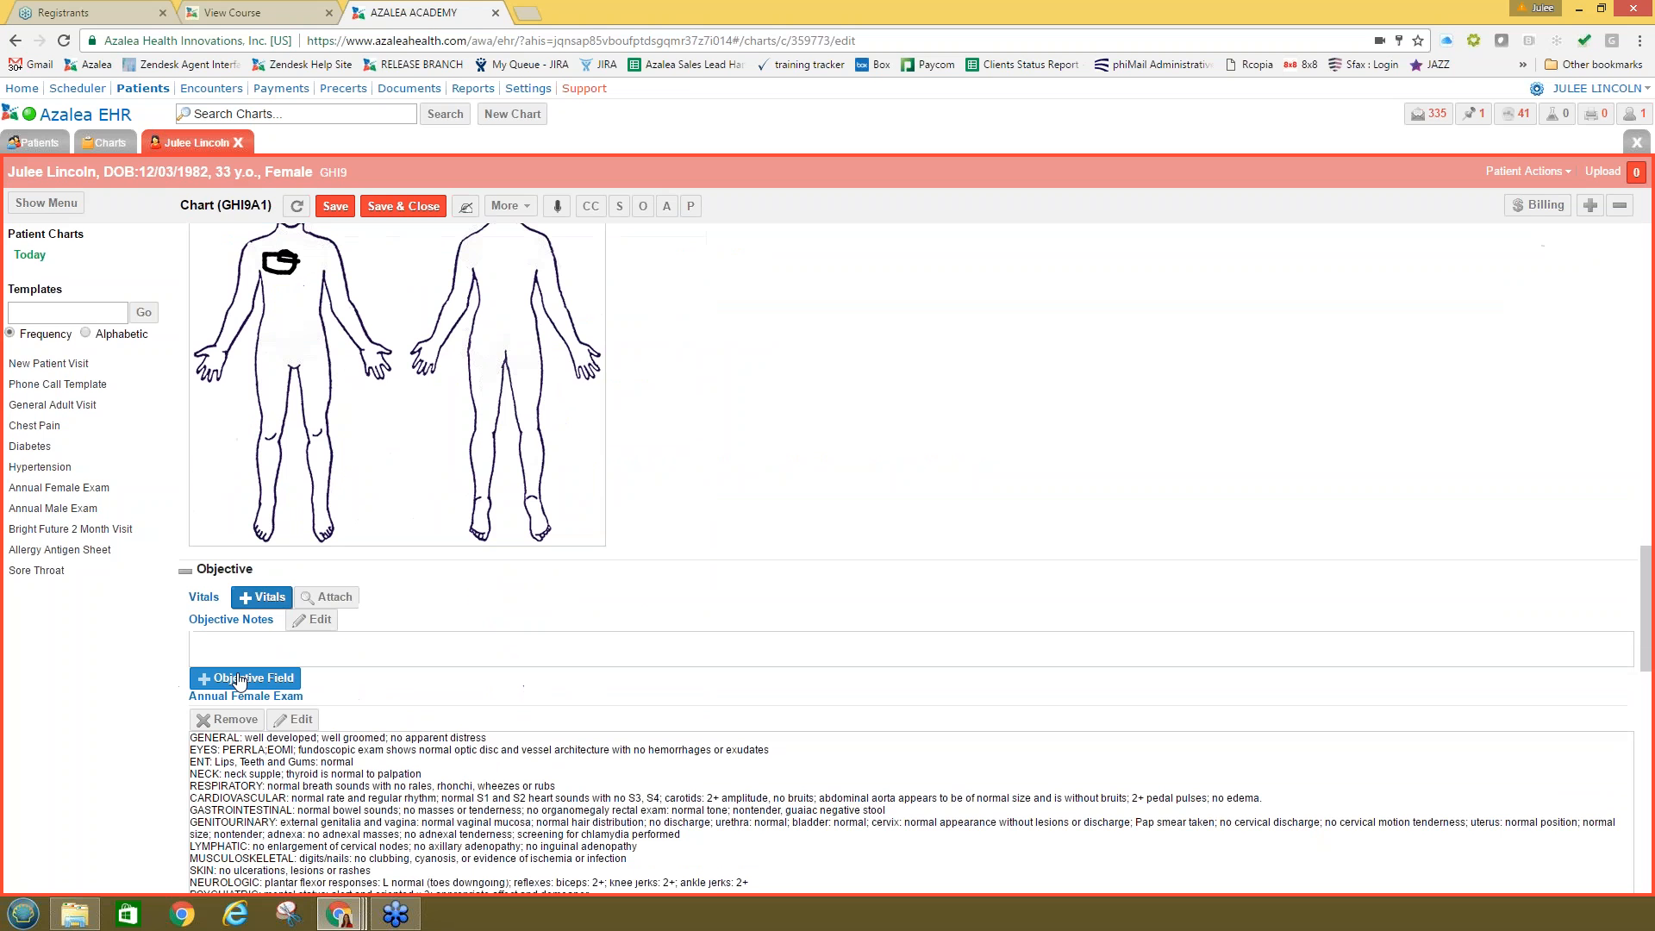
left_click(263, 597)
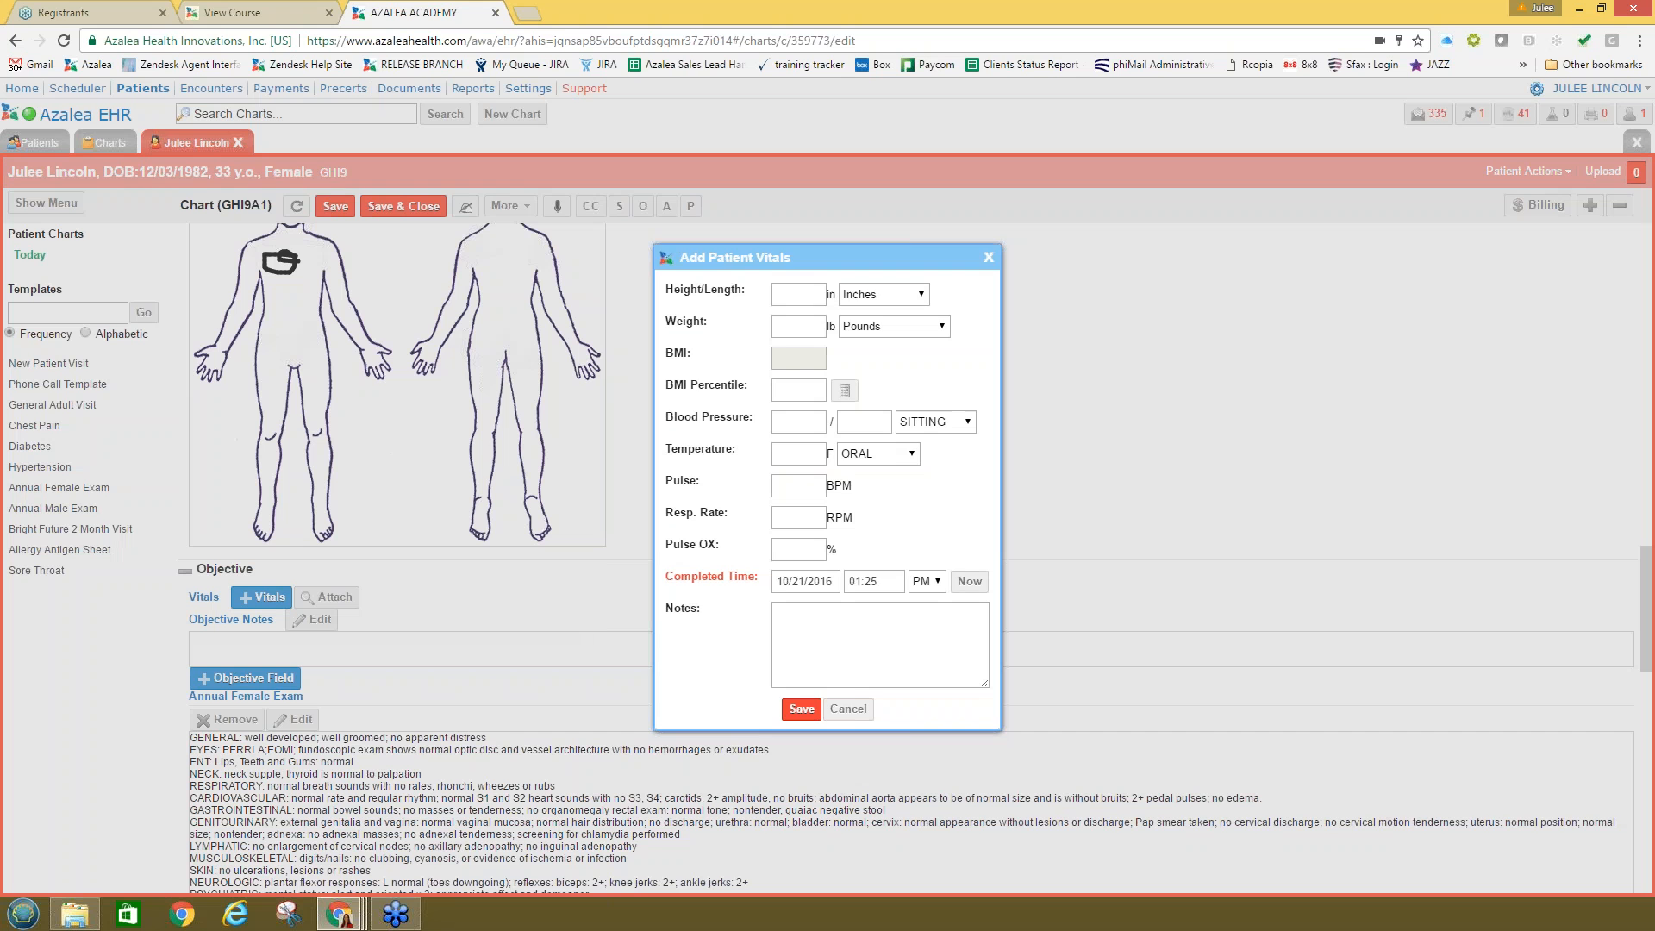
Step: Cancel the vitals dialog without entering values and open the Objective Notes for writing
left_click(848, 708)
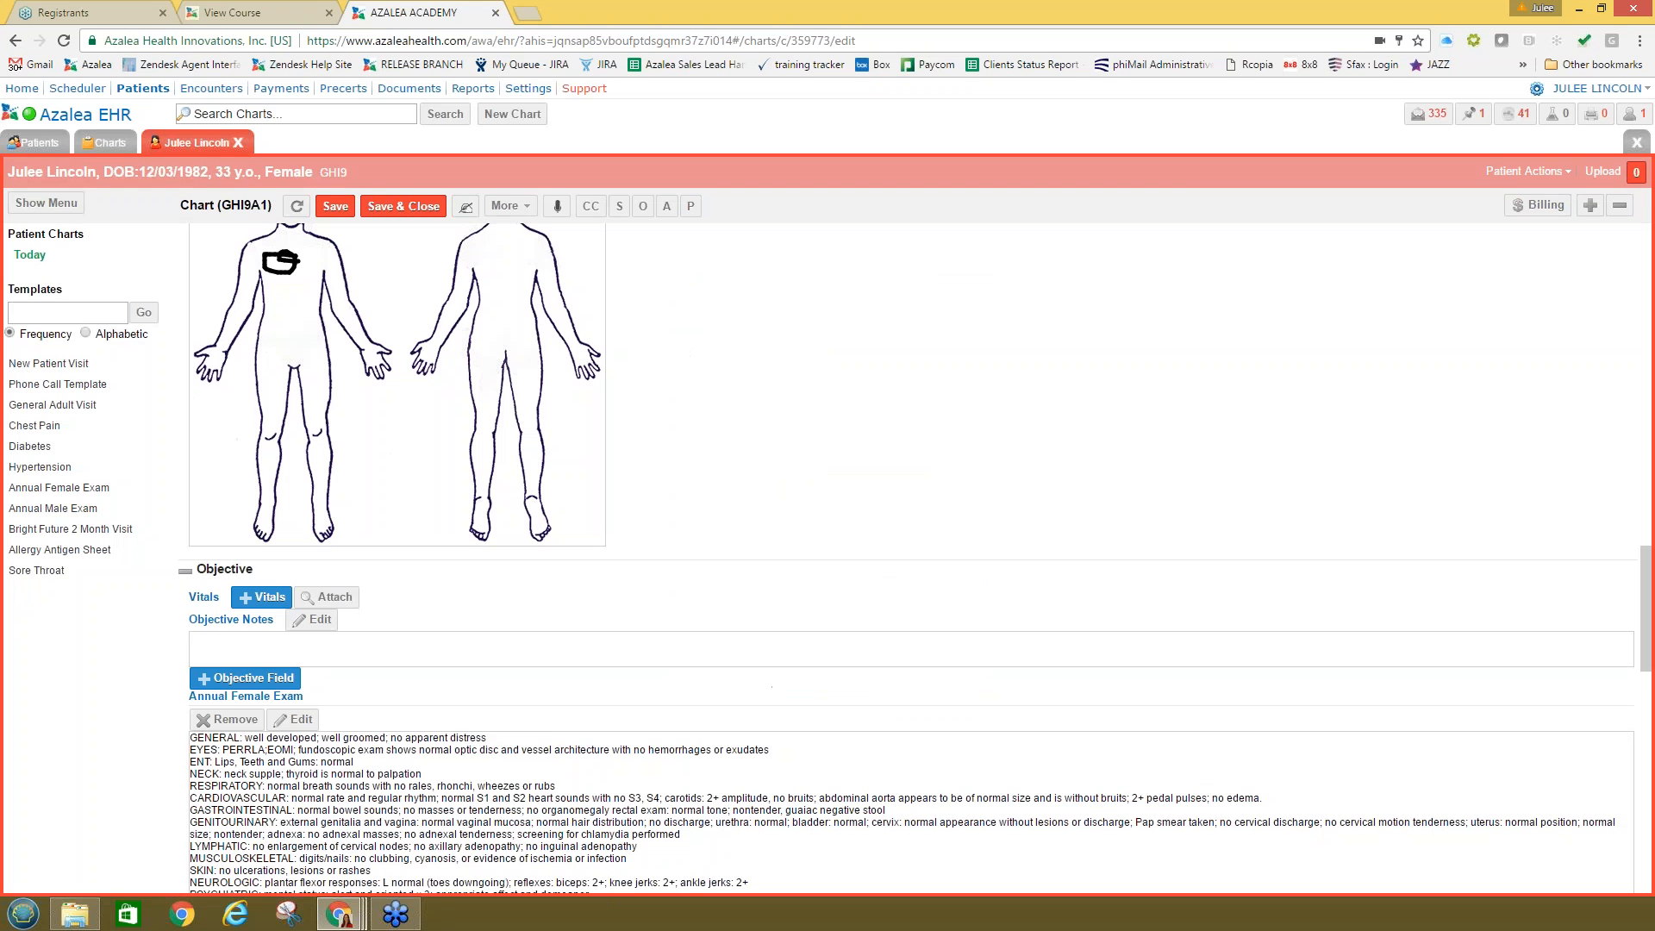
left_click(271, 655)
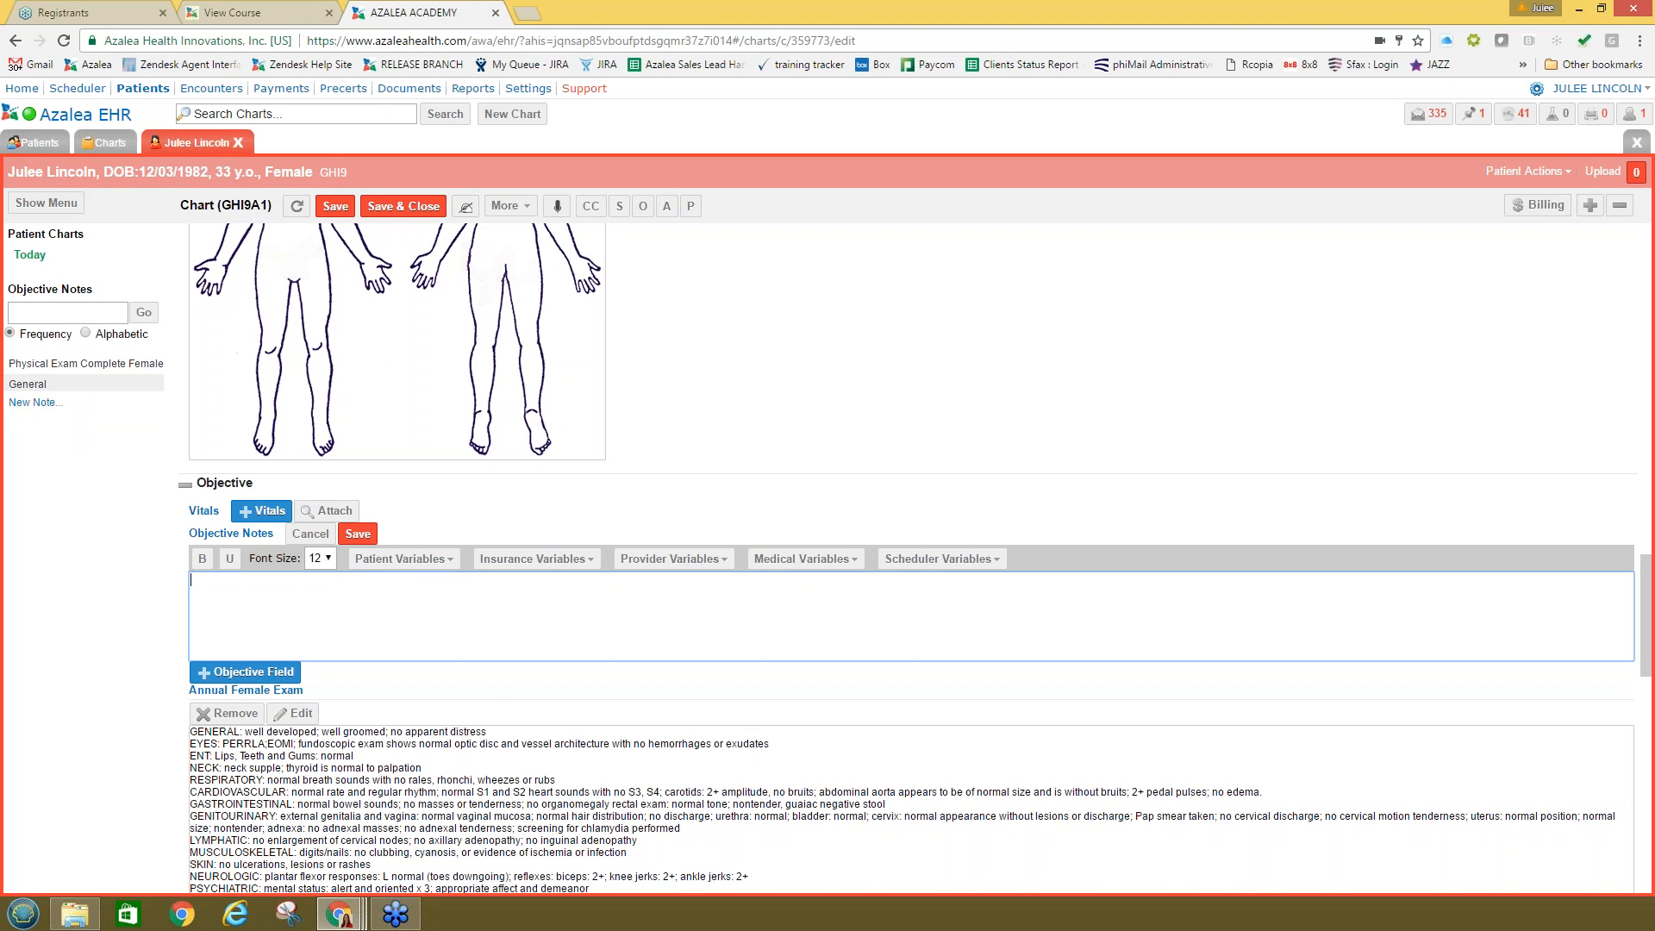
Step: Insert the Physical Exam Complete Female text into Objective Notes, followed by an extra GENERAL line
left_click(52, 363)
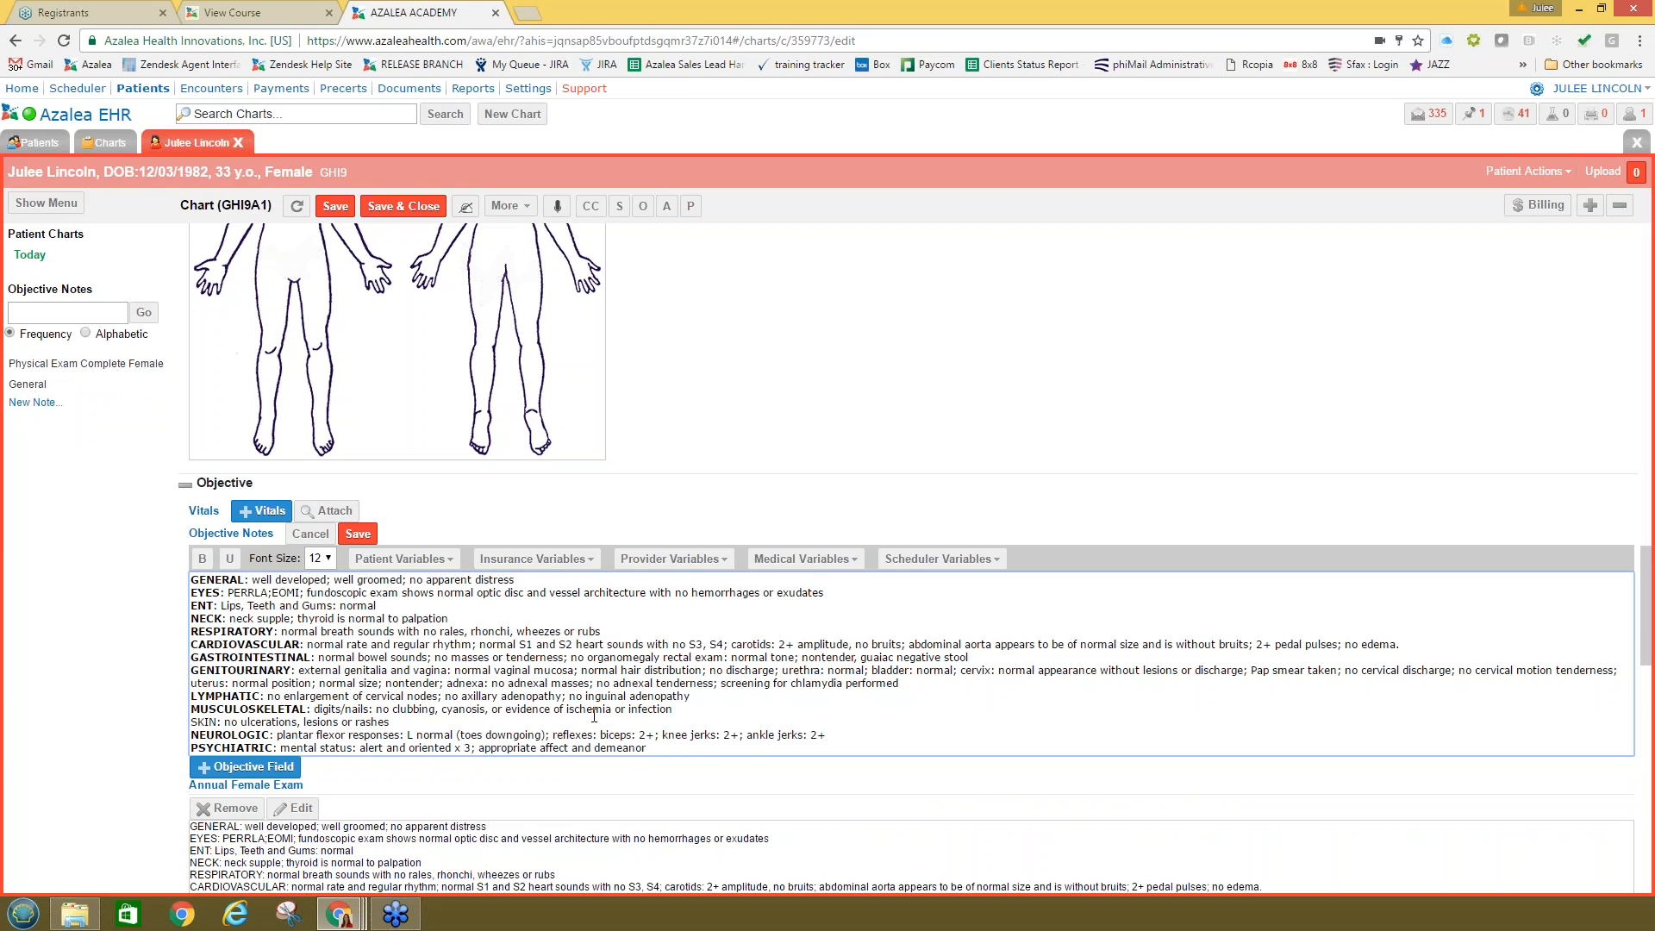
key("Return")
key("Return")
key("Return")
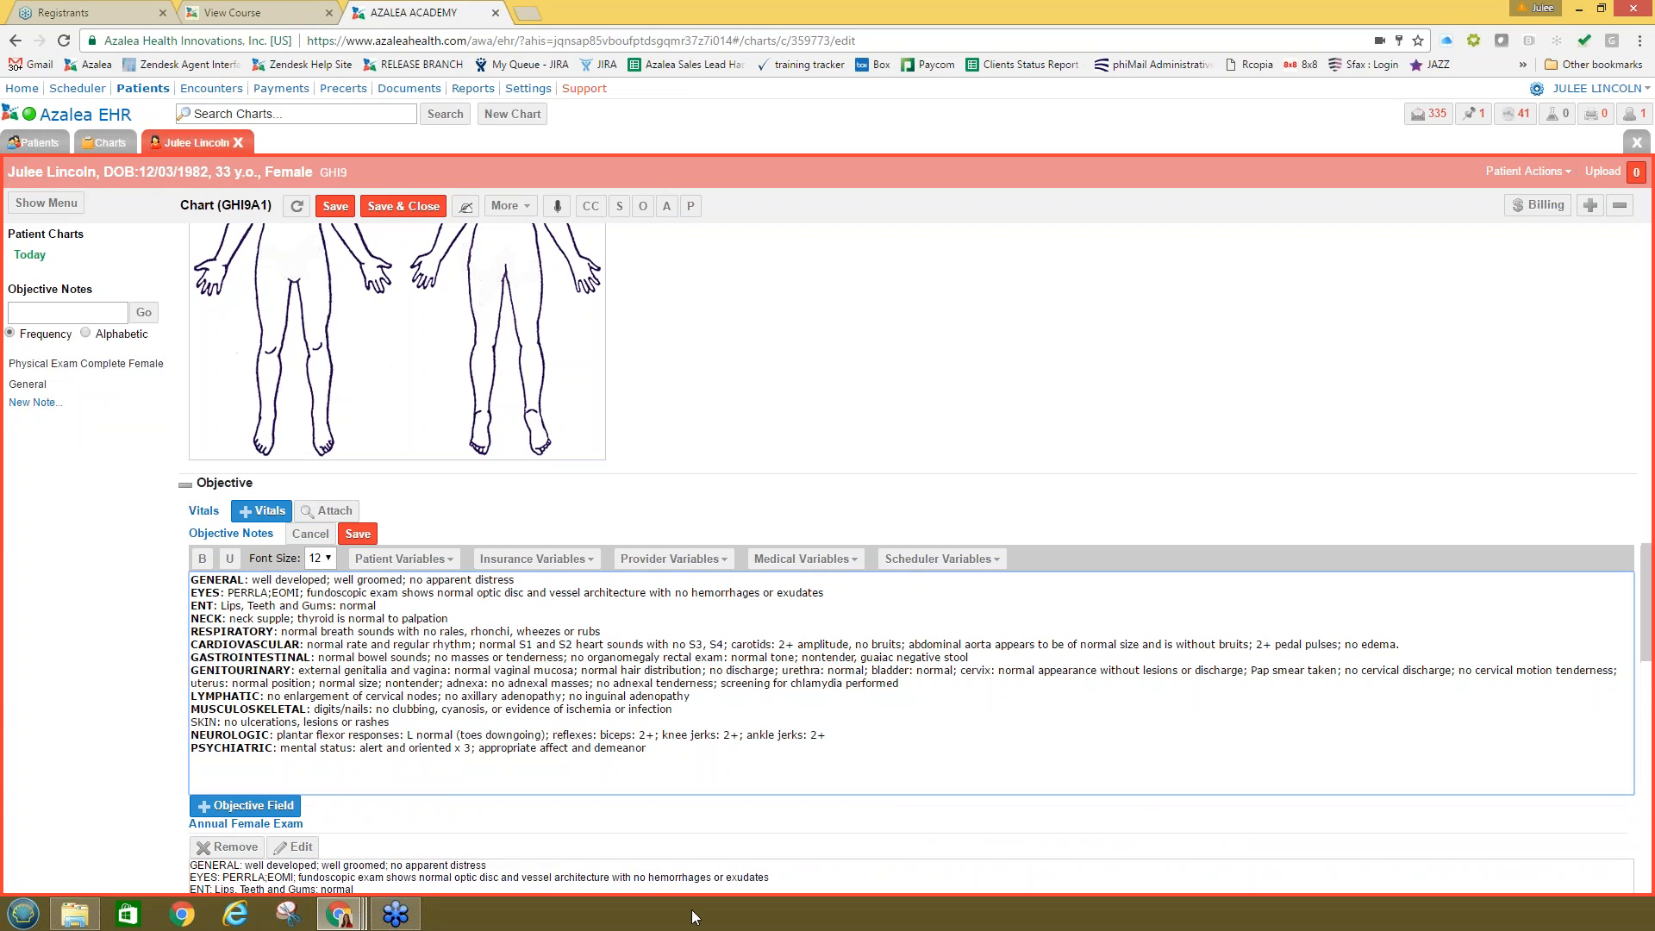
left_click(28, 385)
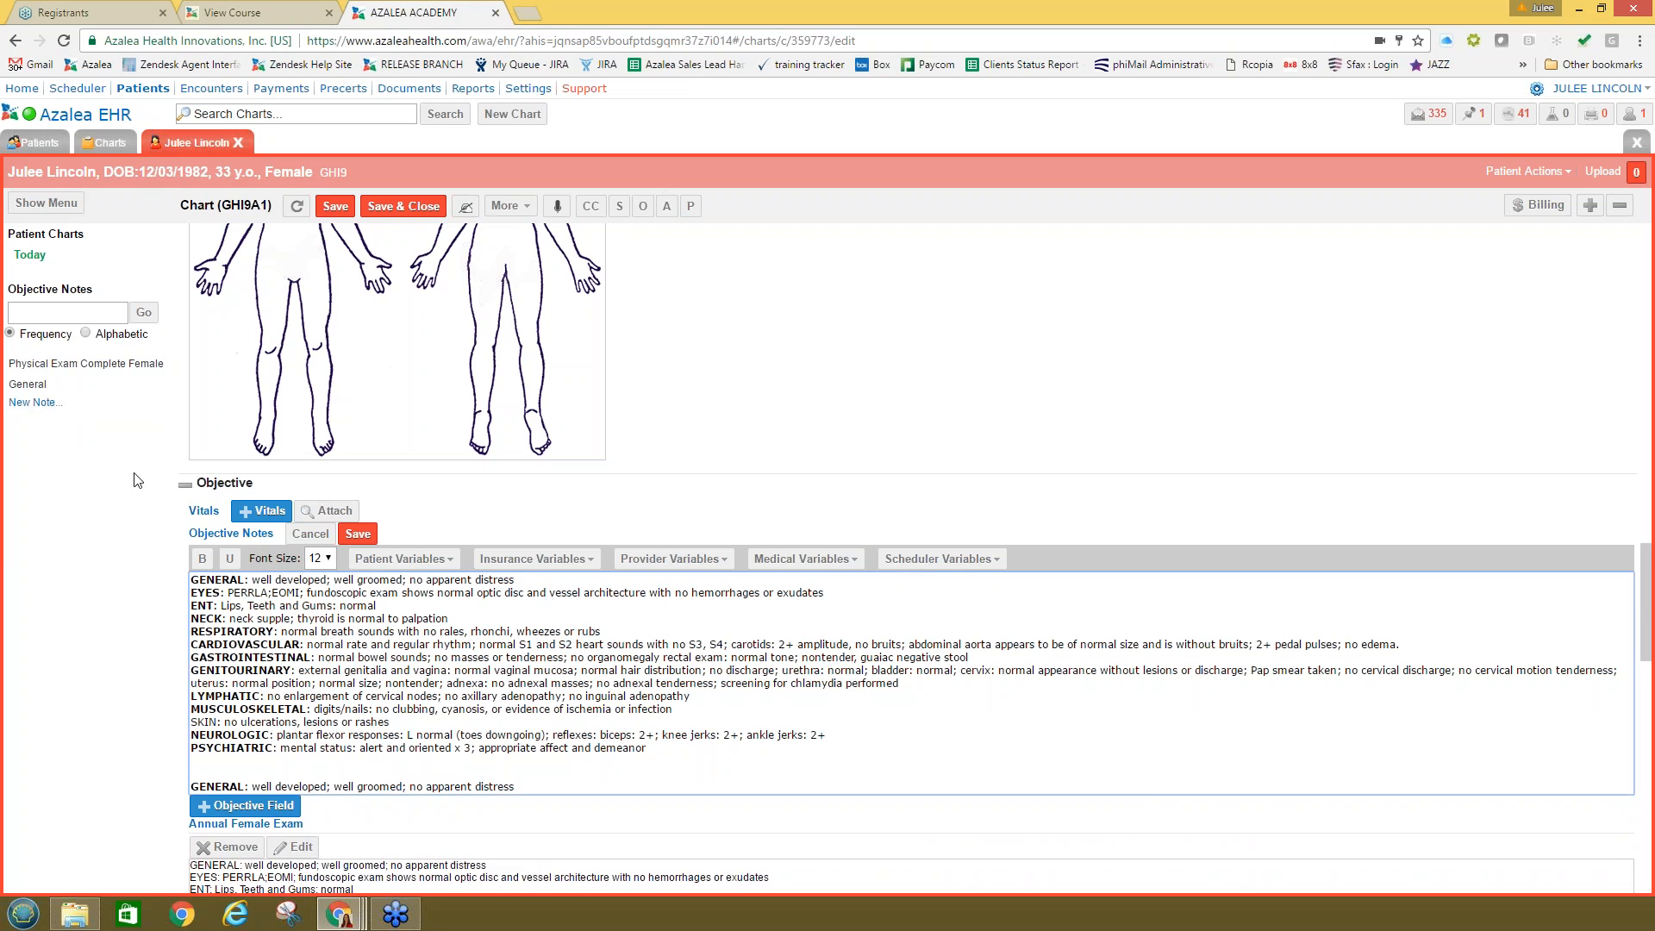
key("Return")
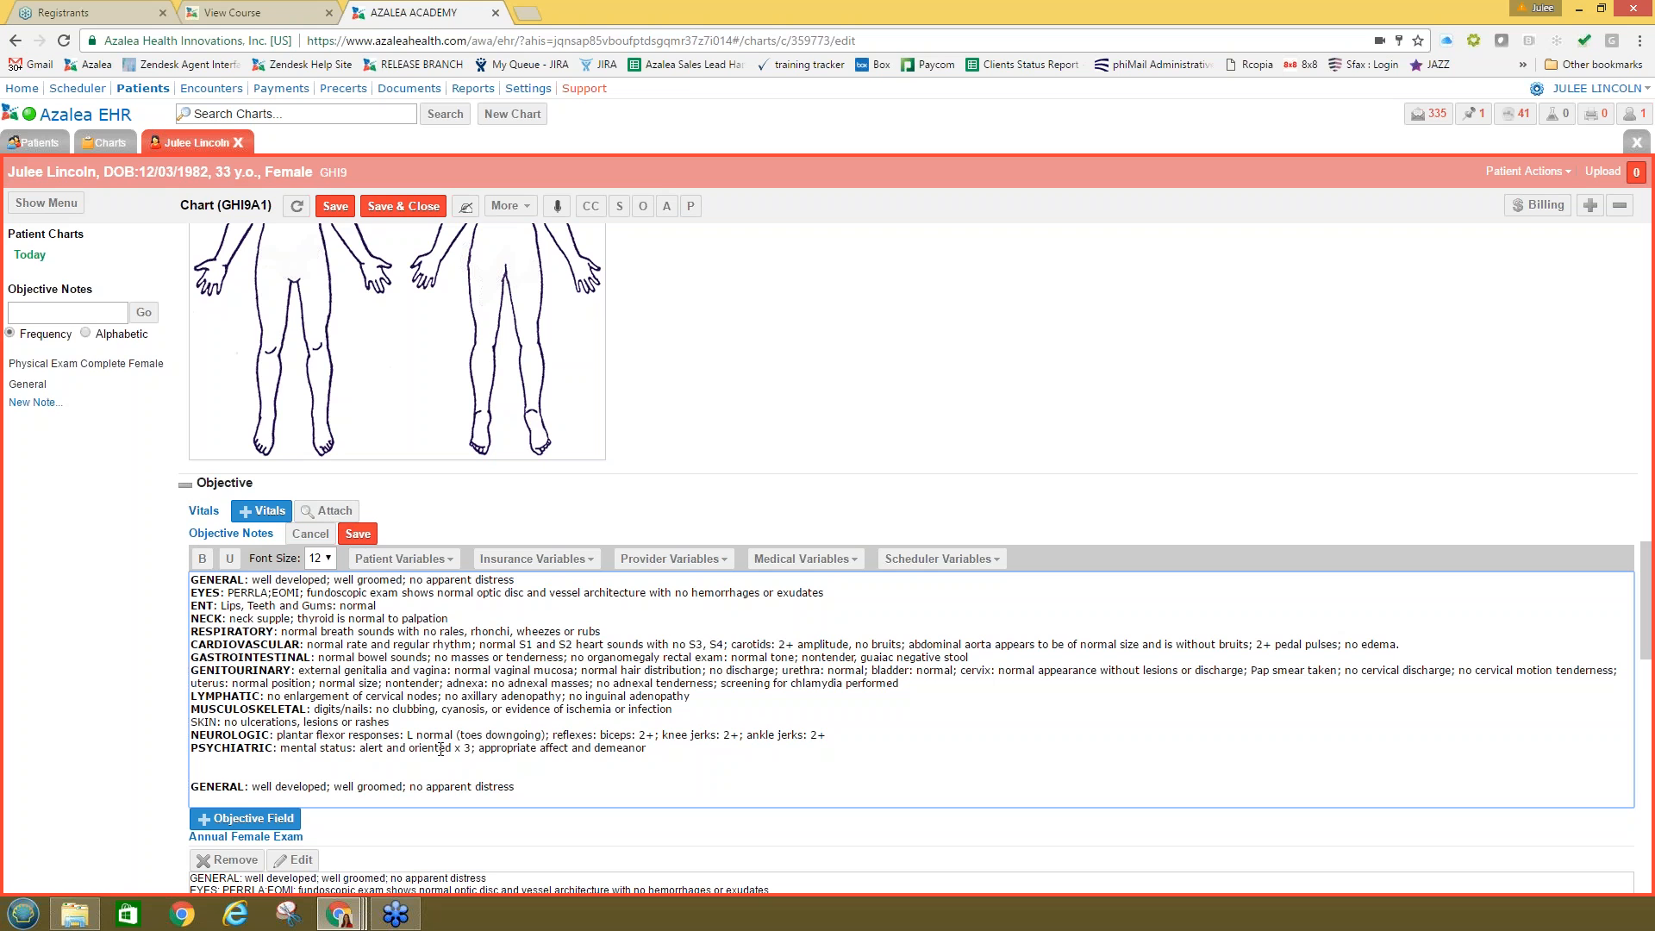
scroll(440, 749, "down", 5)
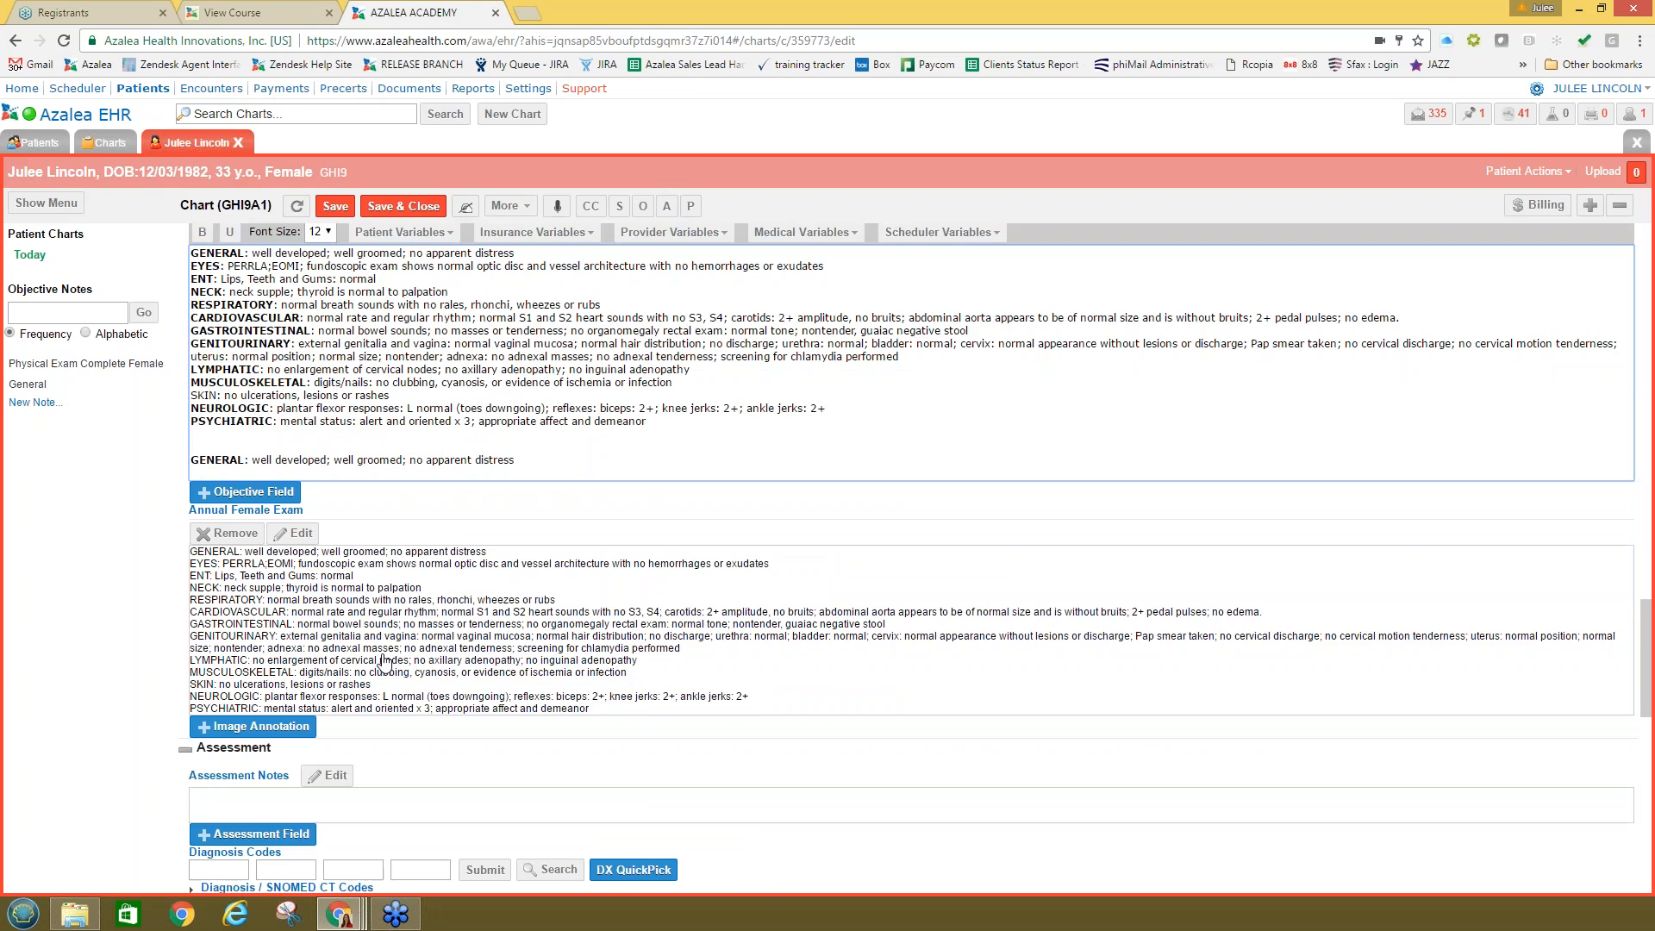
scroll(227, 623, "down", 1)
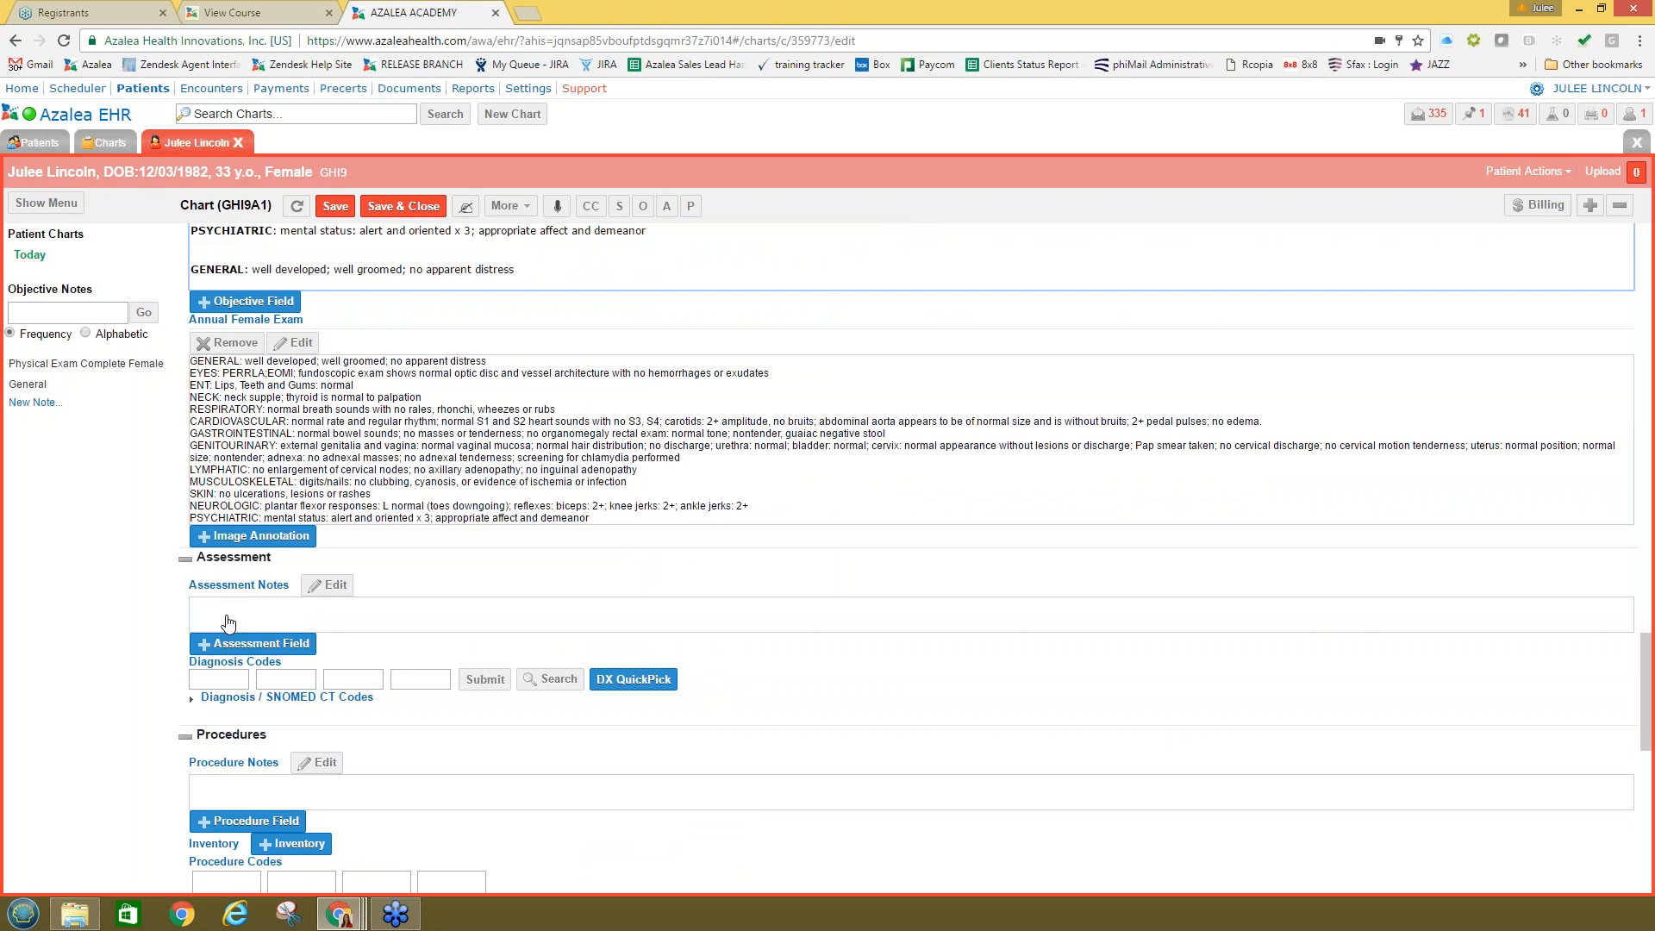
Step: Open the Assessment Notes and bring up the ICD10 search for the first diagnosis code
left_click(227, 623)
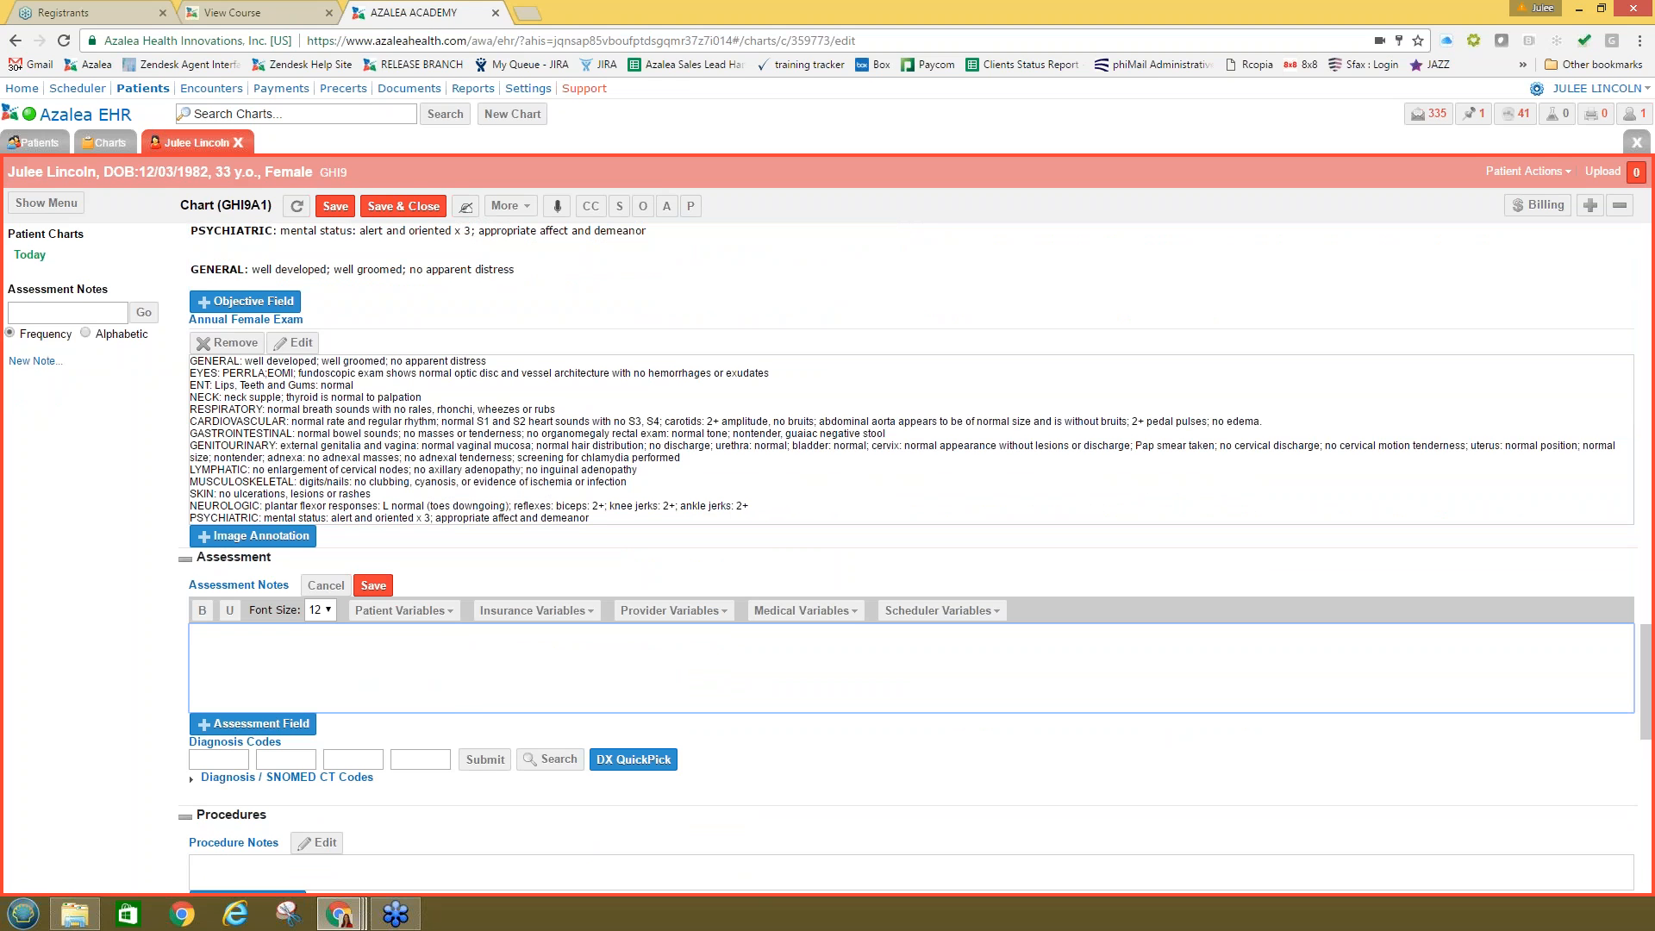
left_click(227, 759)
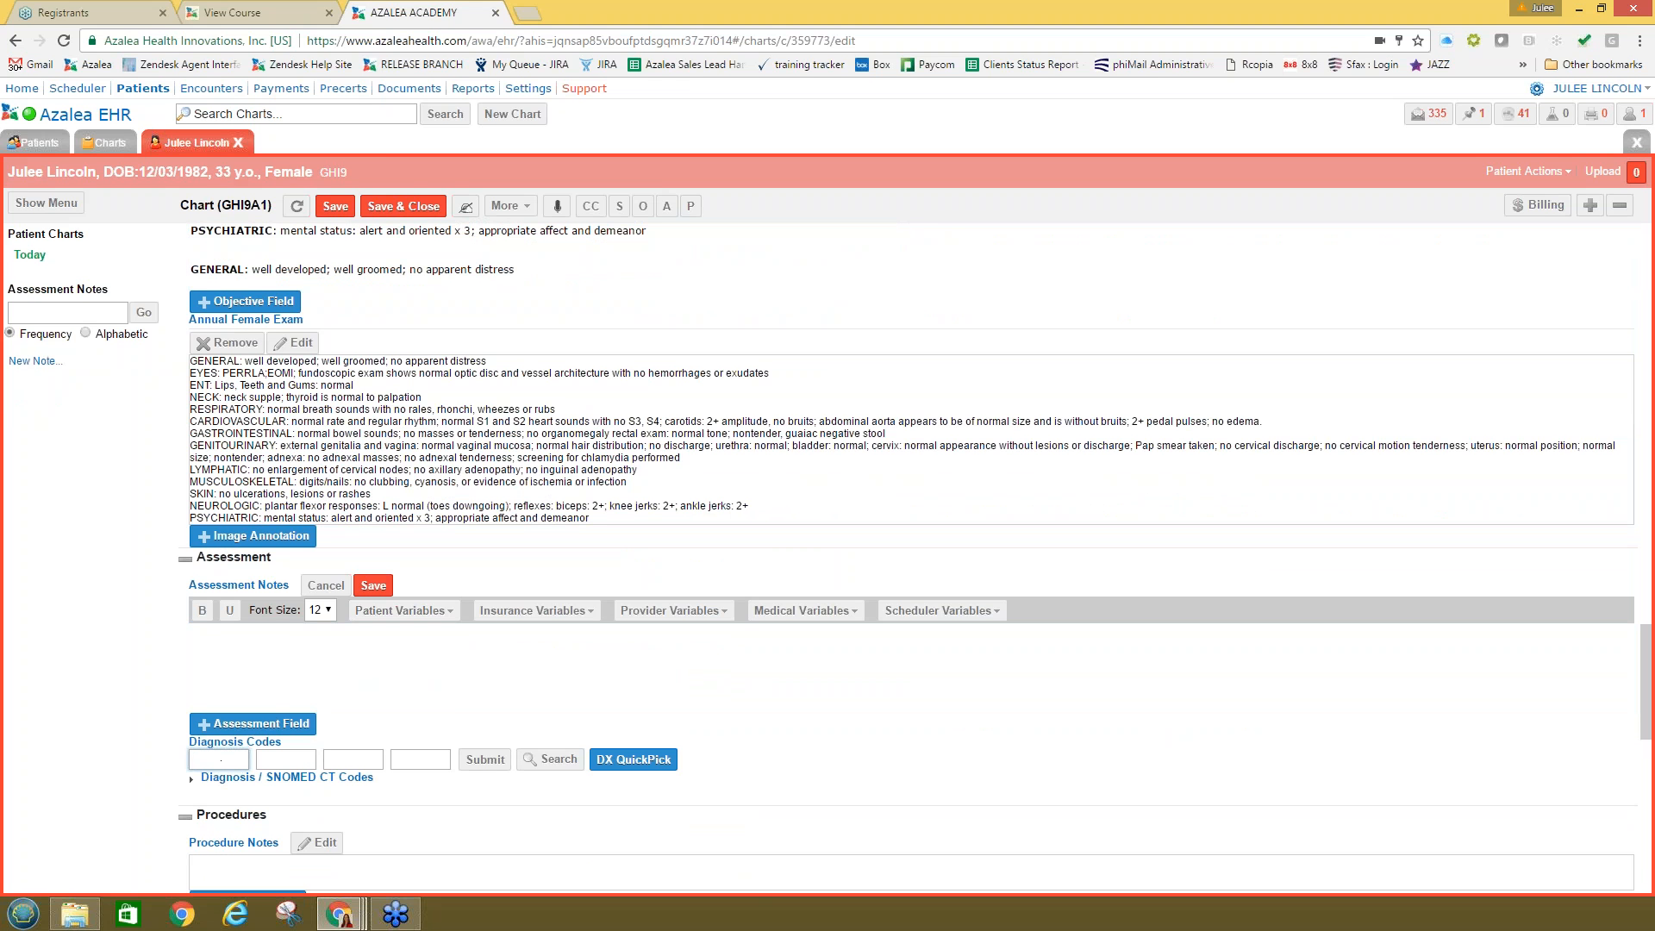
left_click(541, 760)
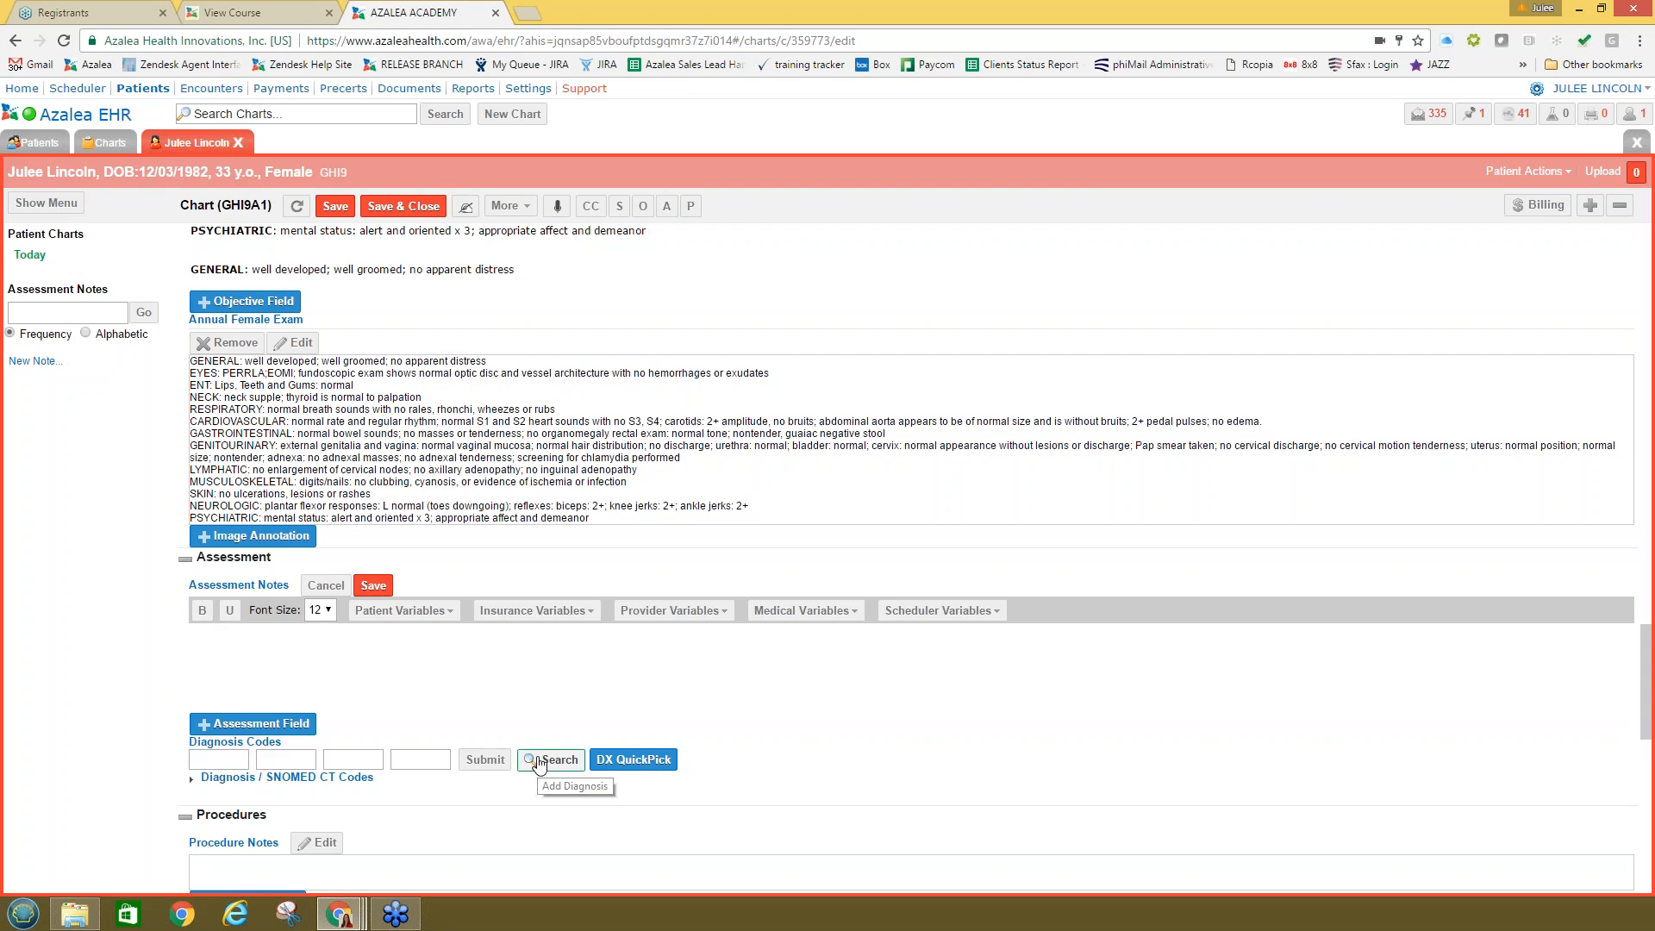
scroll(913, 695, "down", 4)
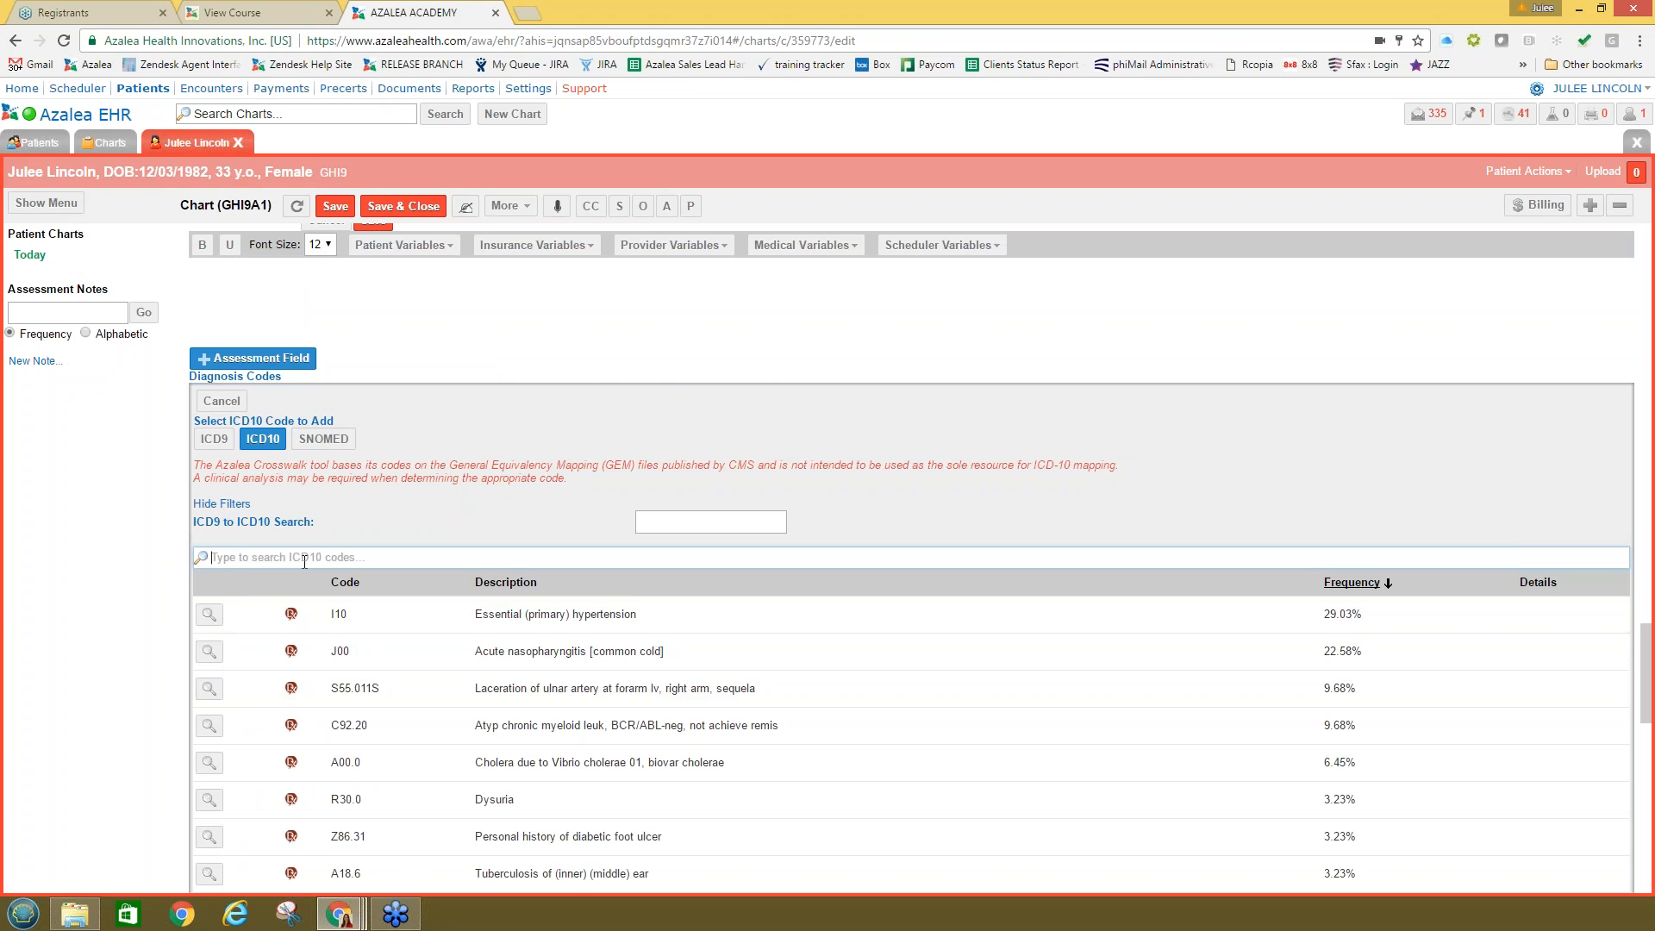
Step: Search ICD10 codes for 'hypertension', showing I10 Essential (primary) hypertension at the top
type("hyper")
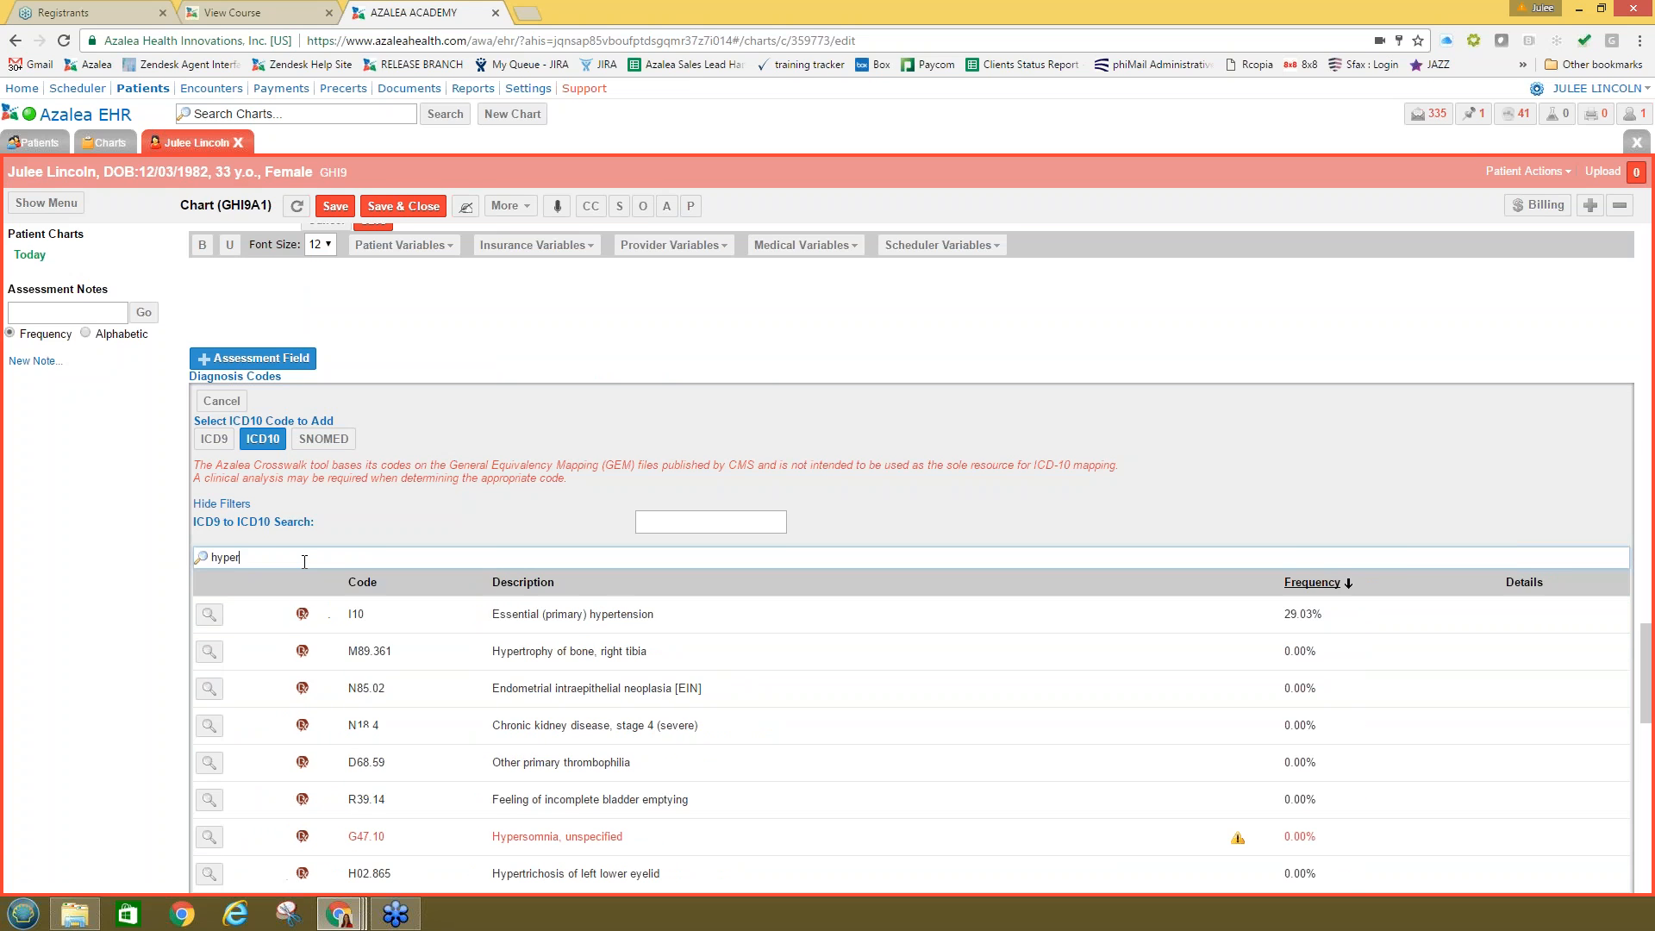
type("tens")
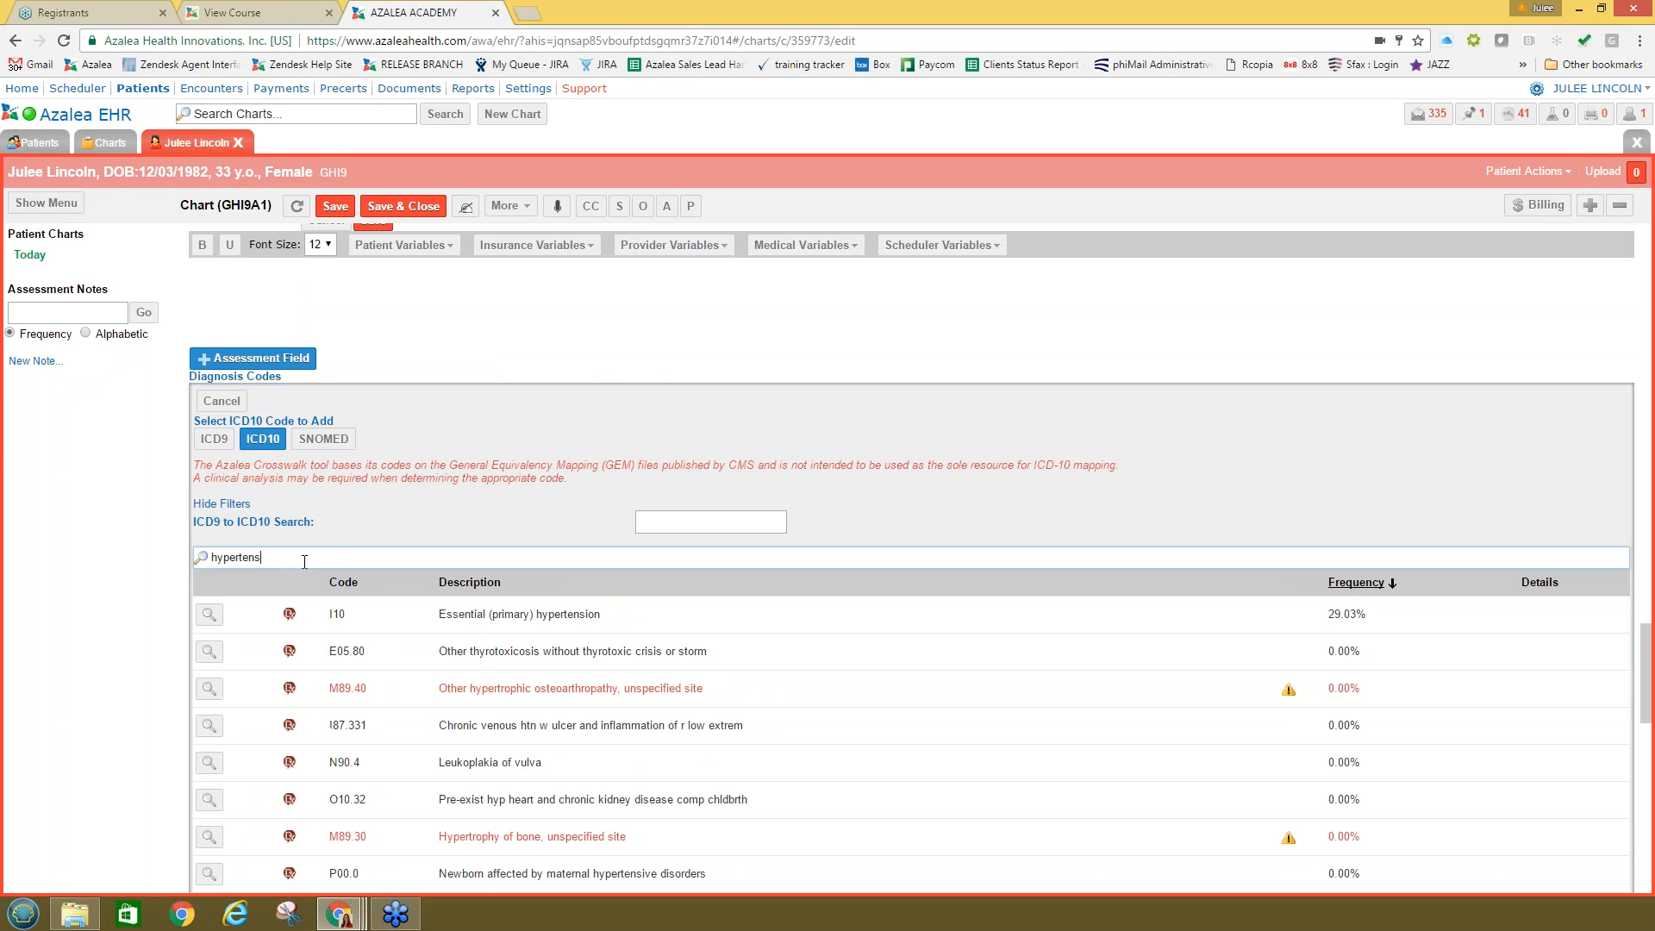
type("ion")
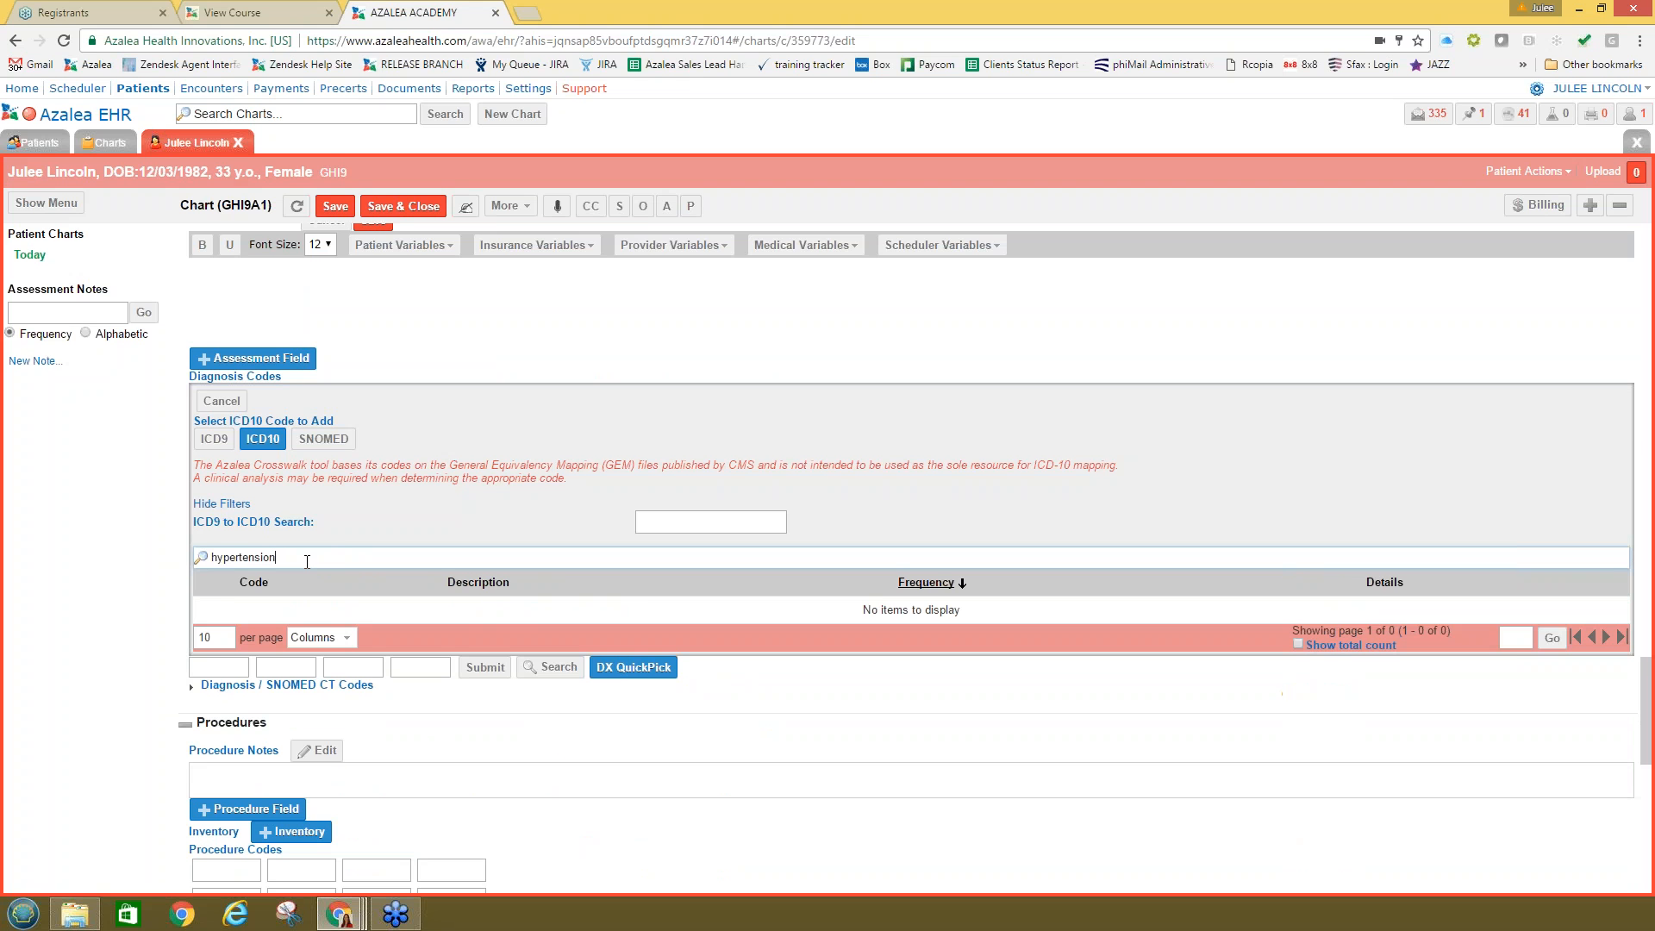
scroll(642, 689, "down", 1)
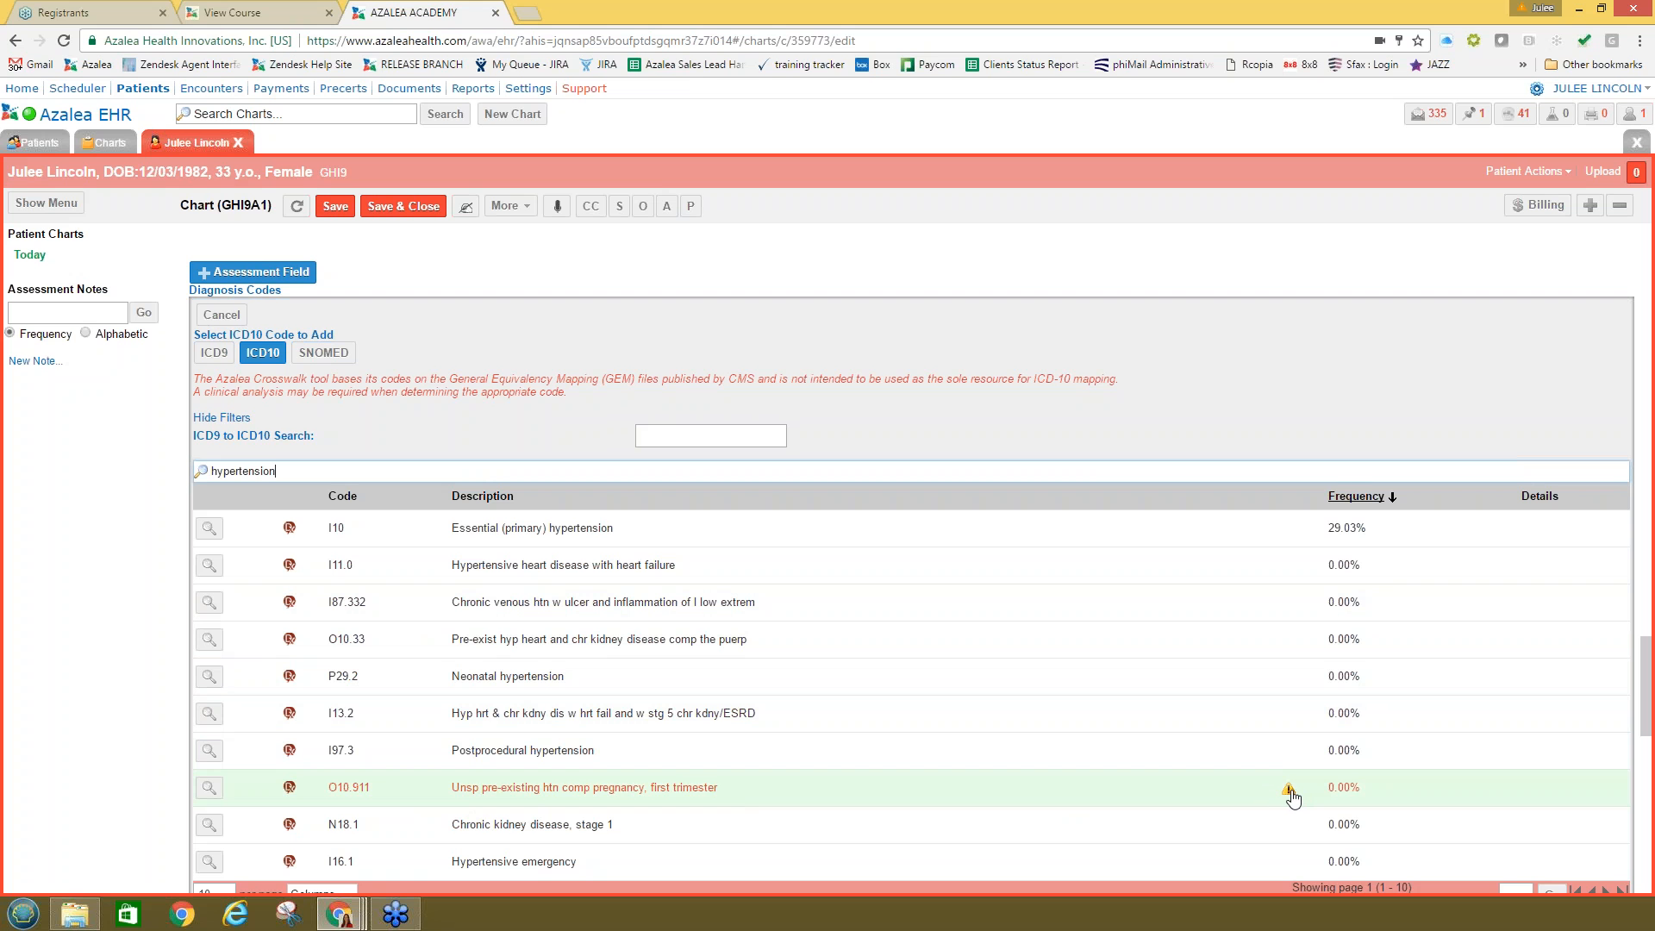
mouse_move(1291, 795)
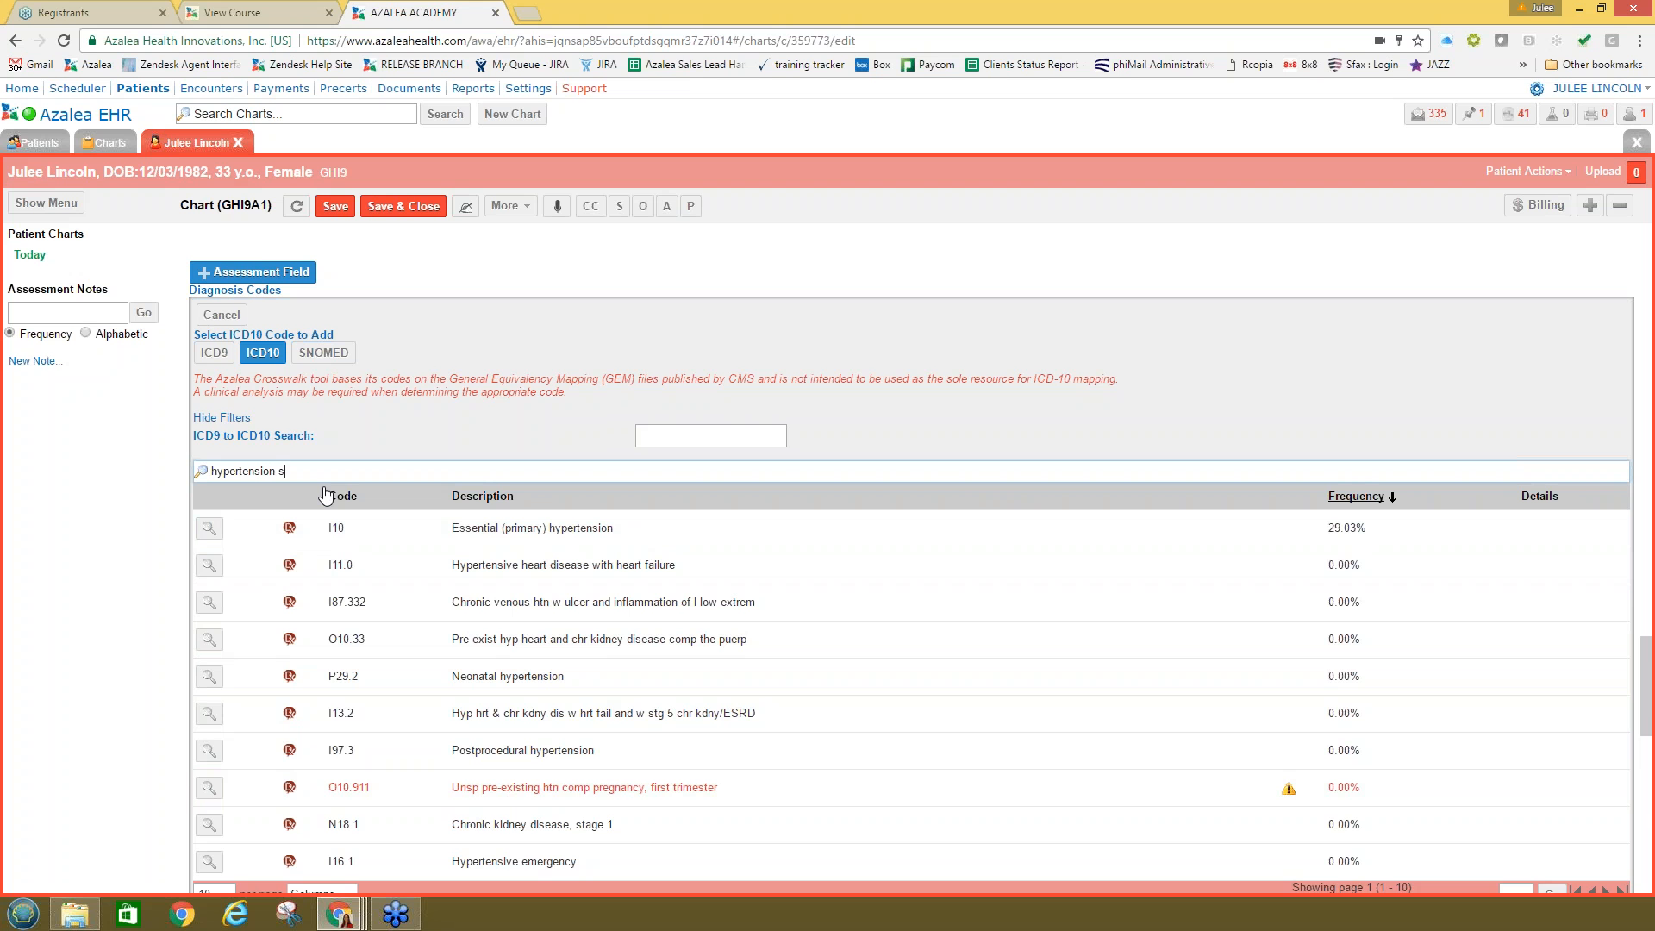
Step: Try the ICD10 search 'hypertension stable', then remove 'stable' again
type("be")
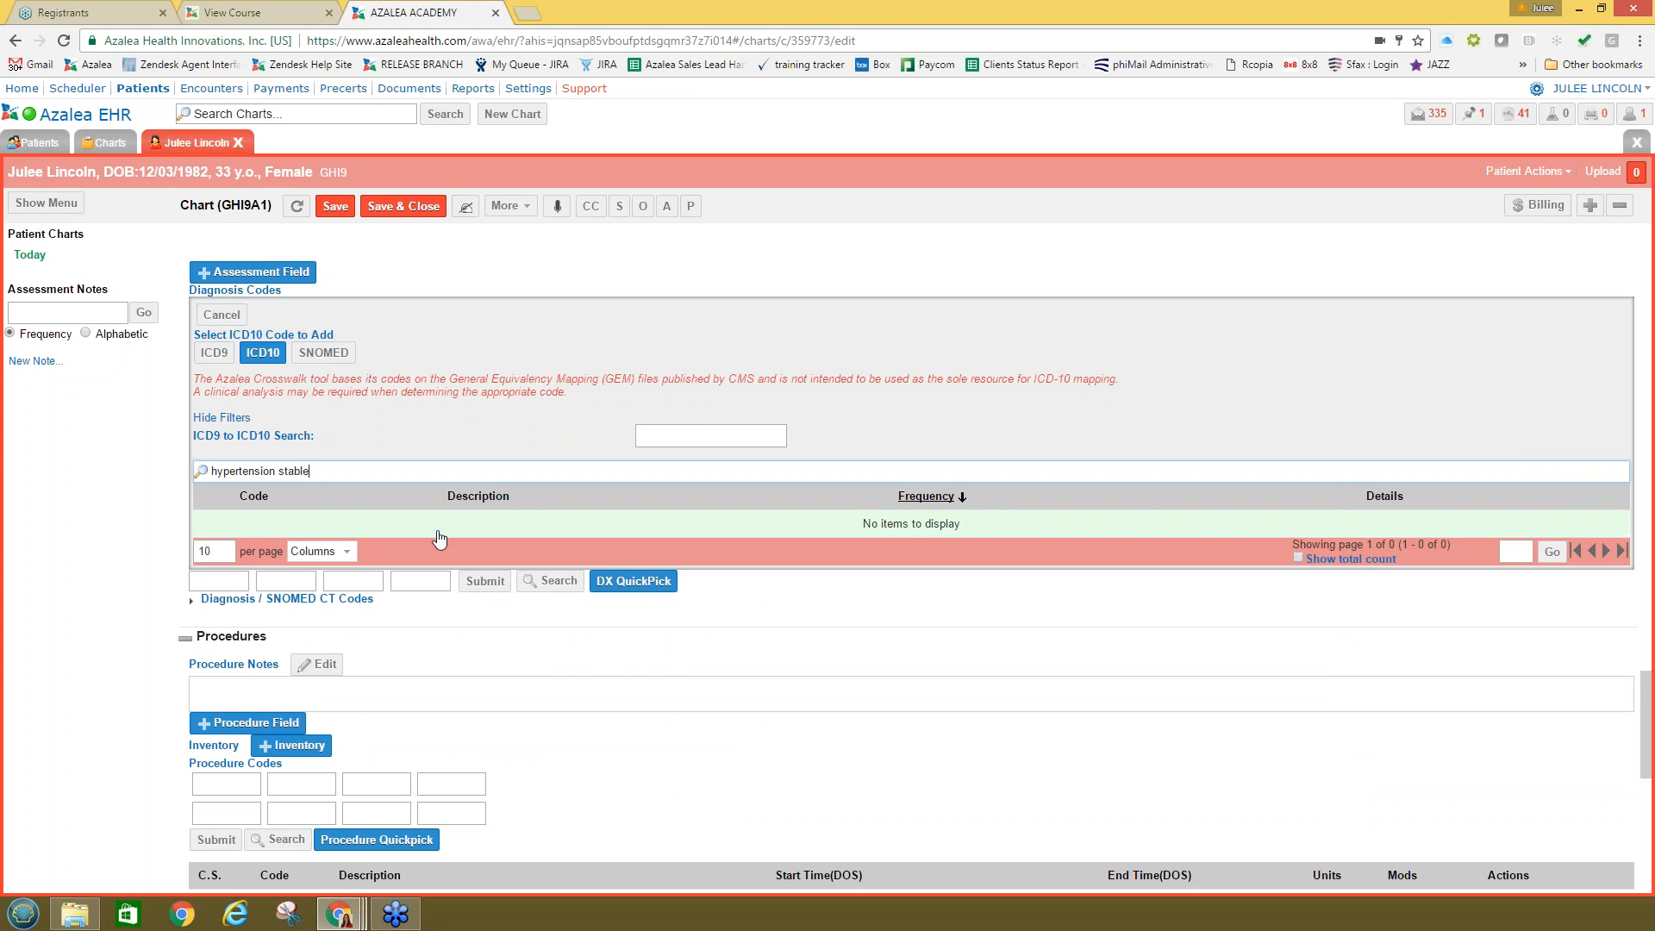
left_click_drag(310, 470, 277, 470)
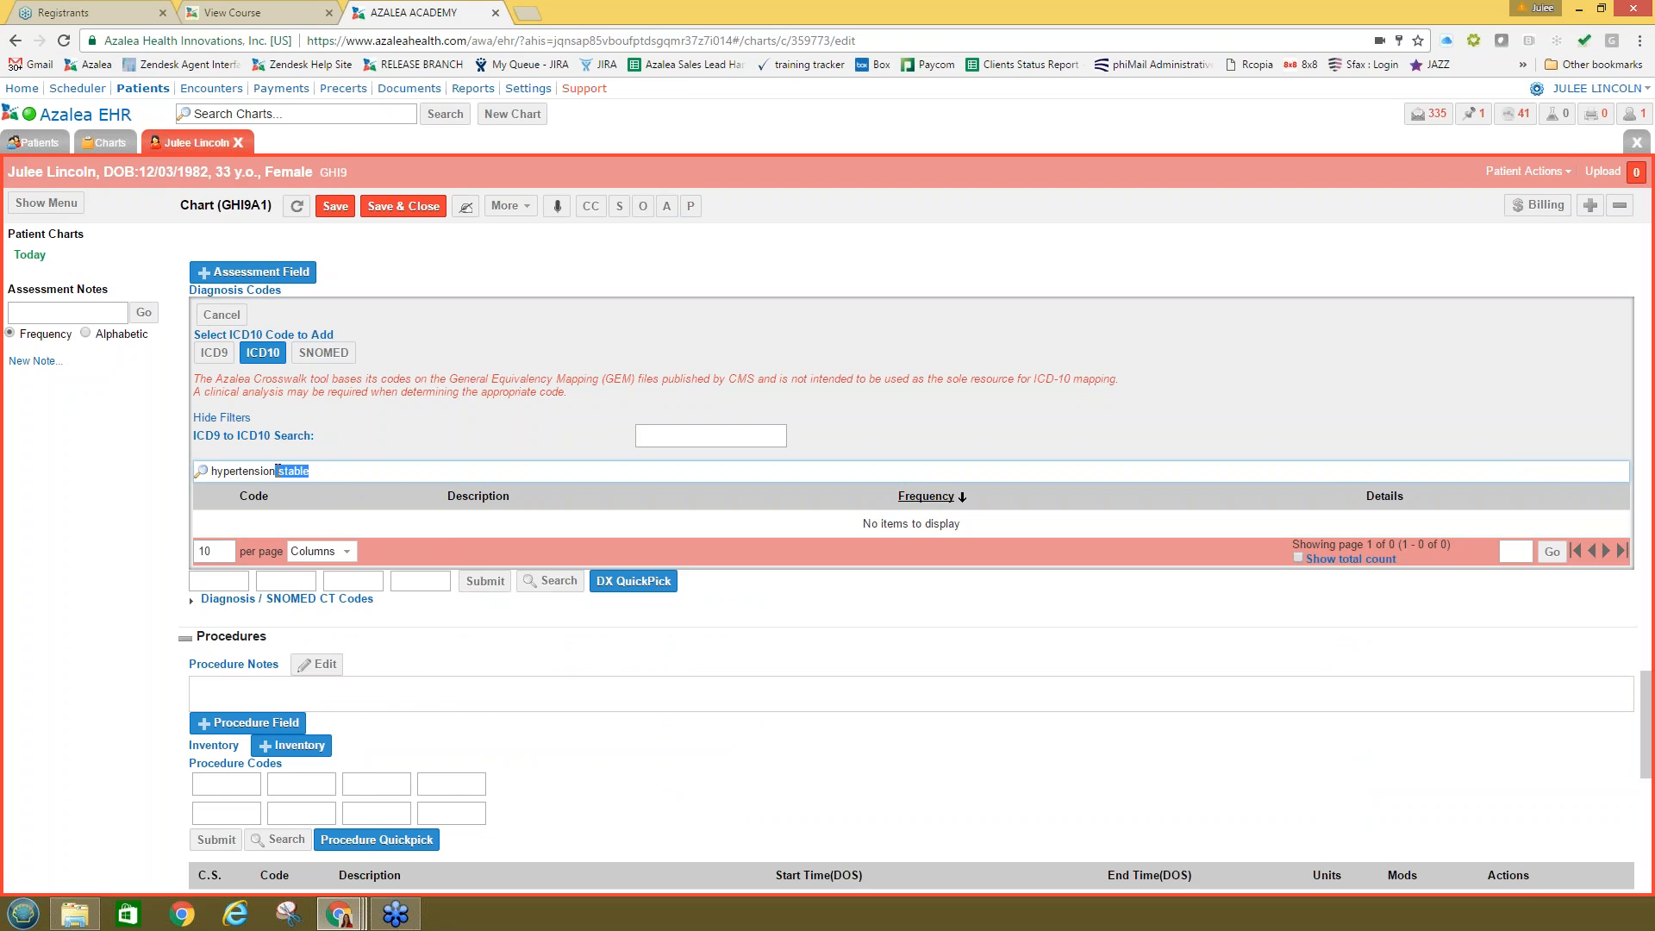
key("BackSpace")
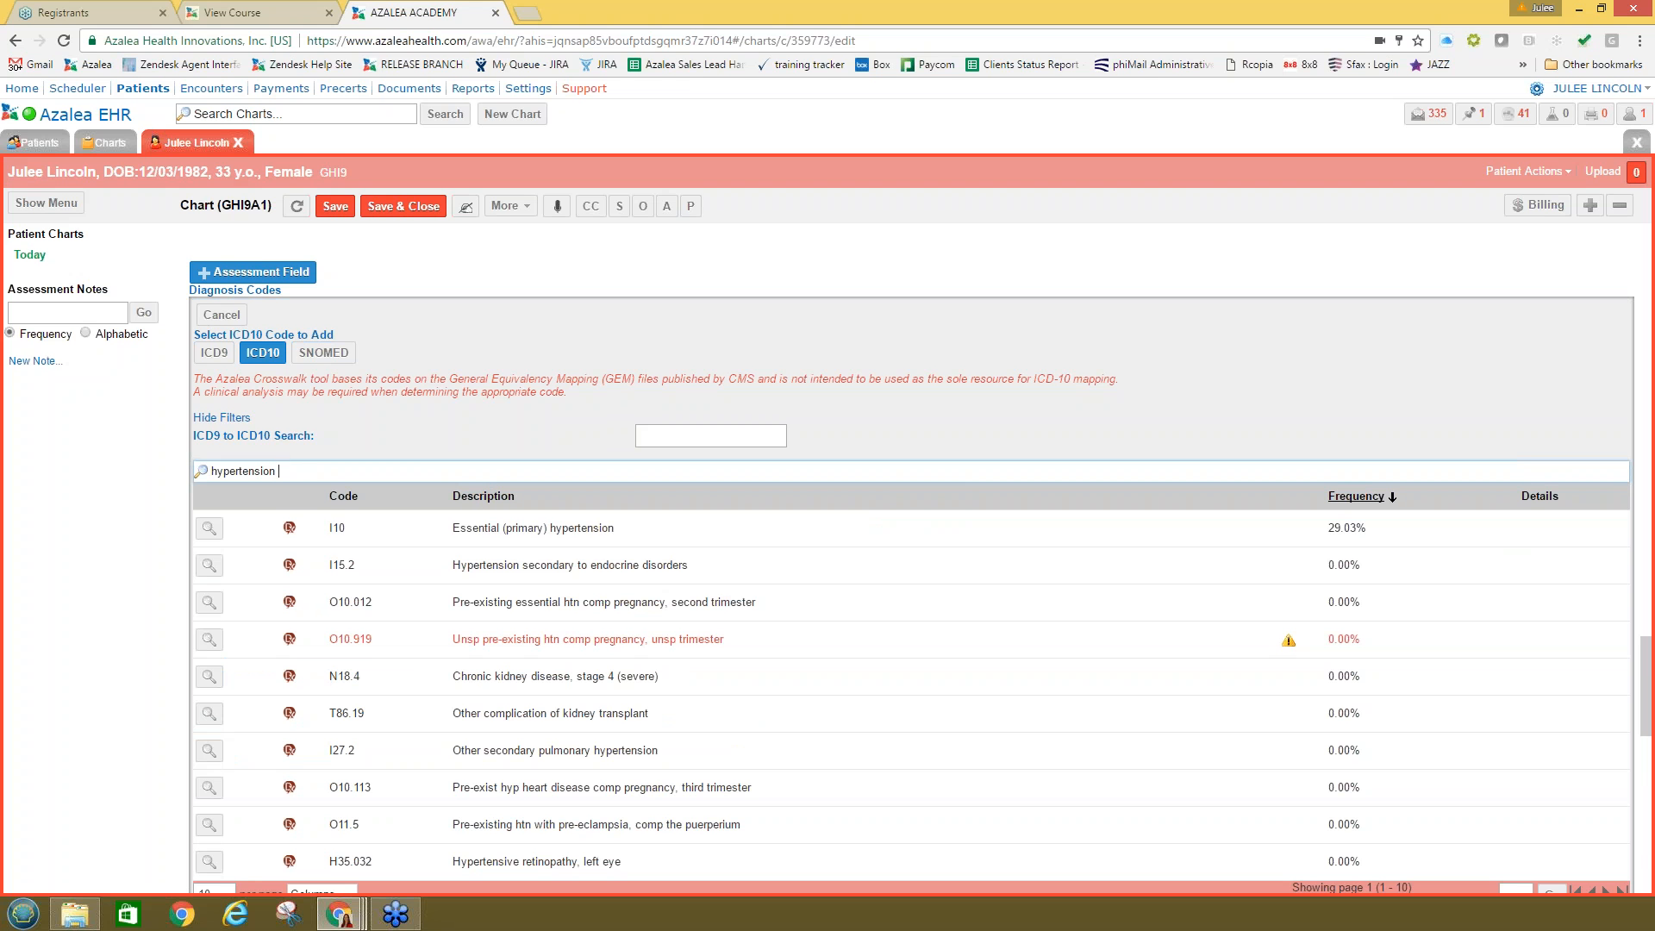
scroll(549, 721, "down", 1)
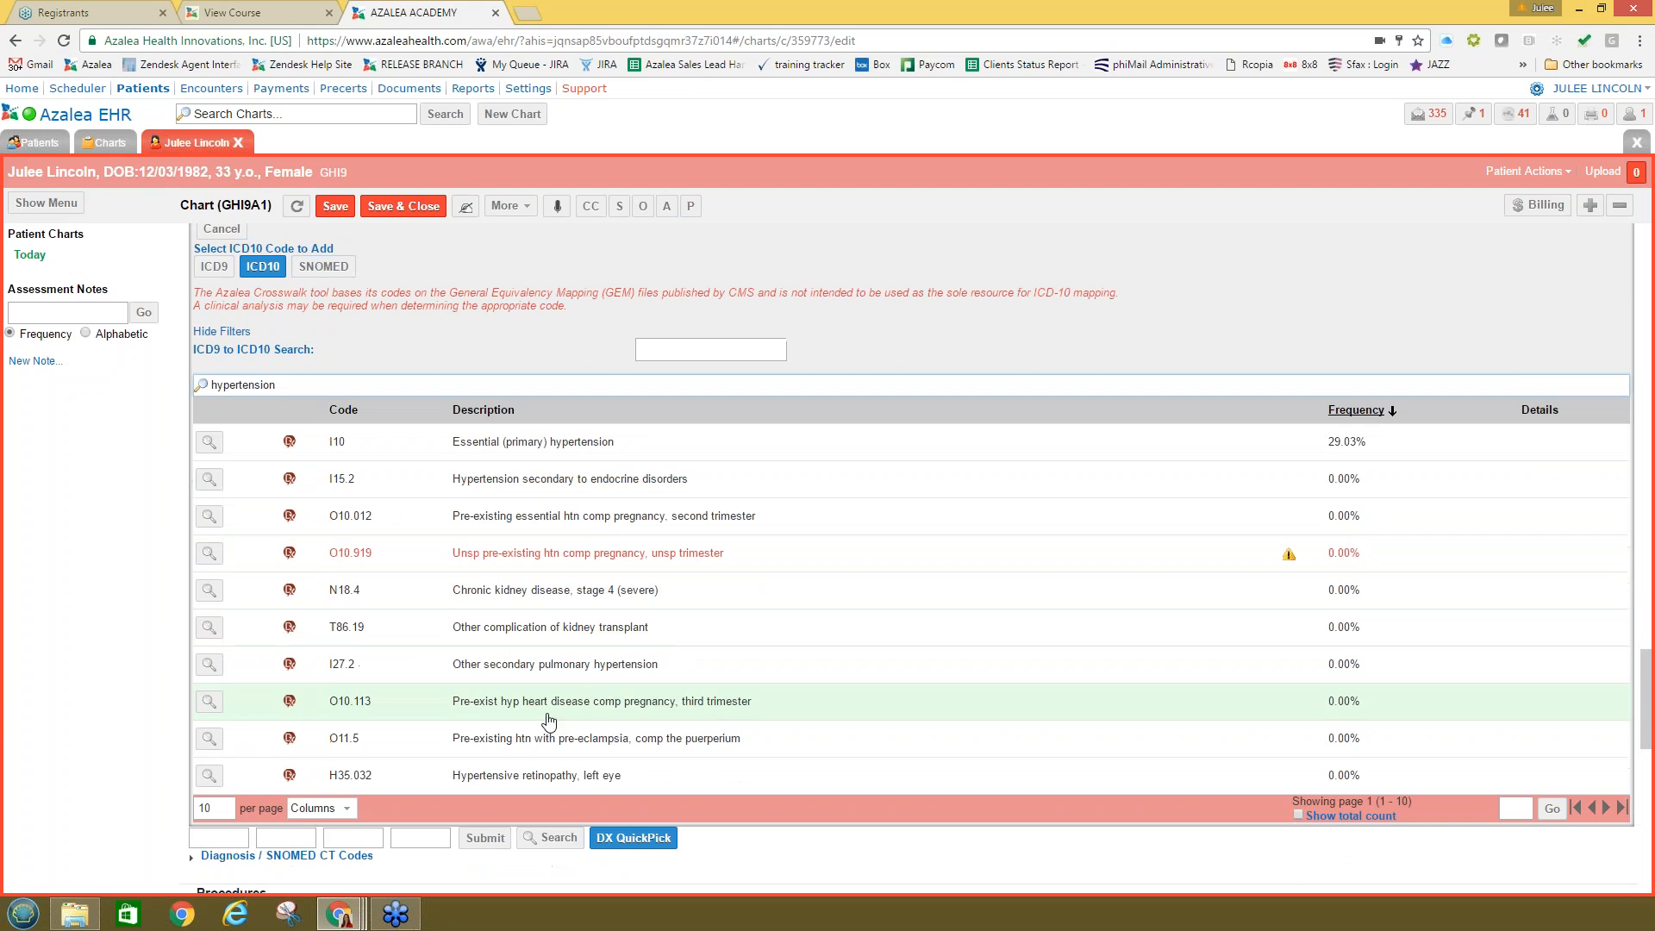
Step: Replace the search text with 'diabetes', then clear the search box entirely
double_click(243, 384)
type("dia")
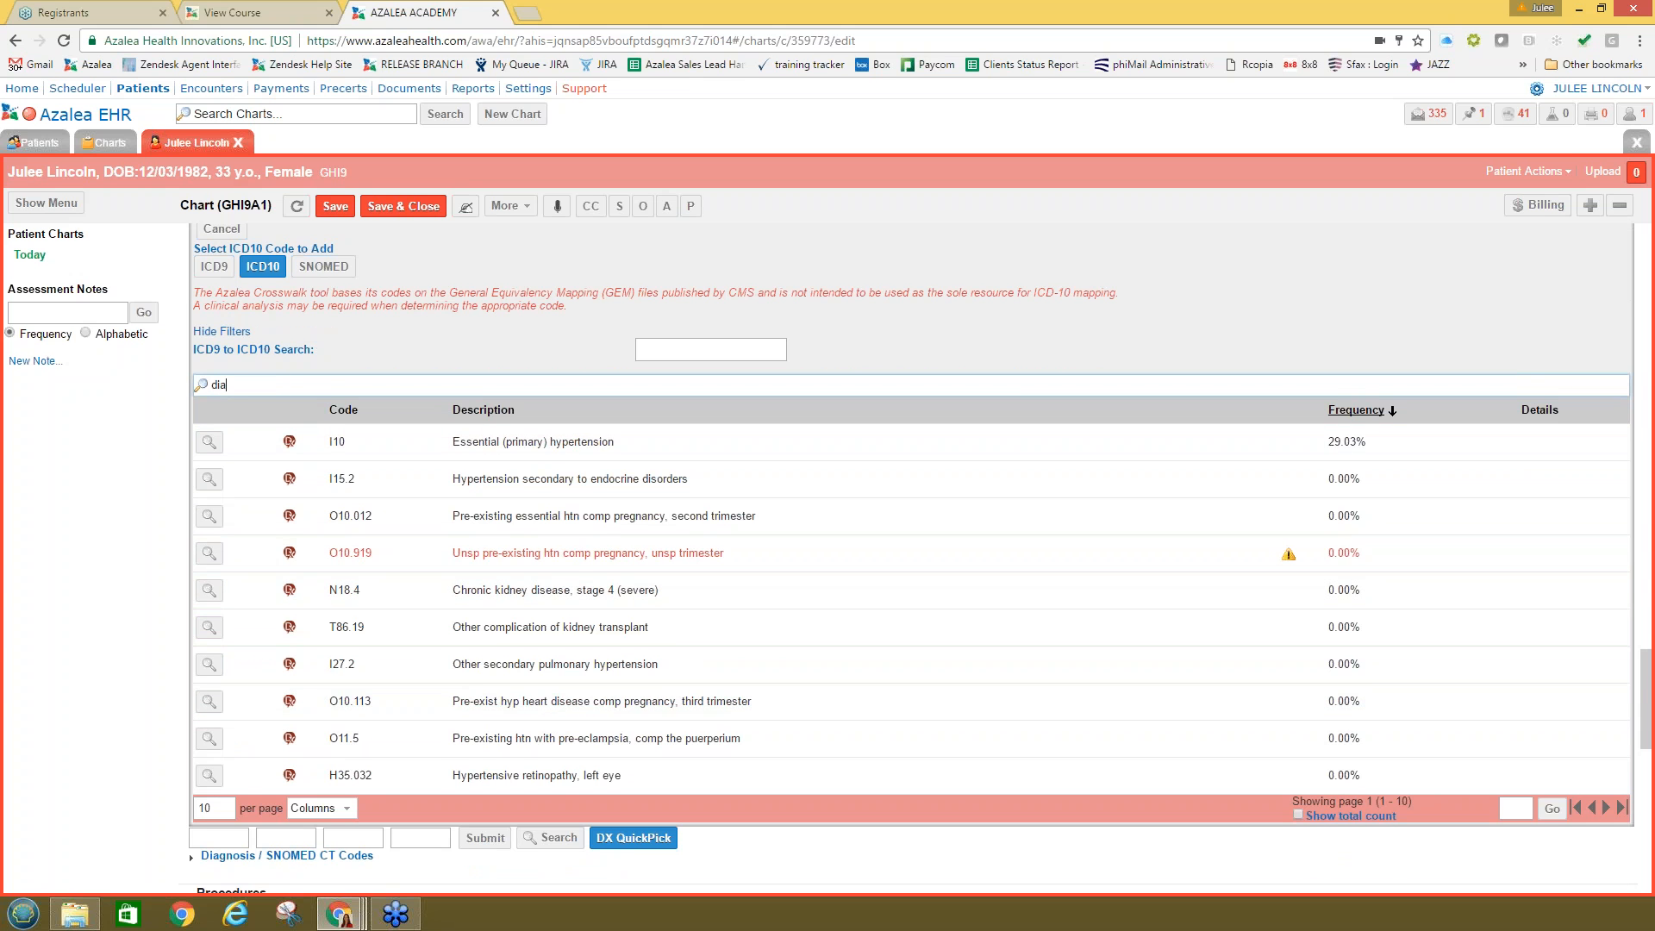
type("betes")
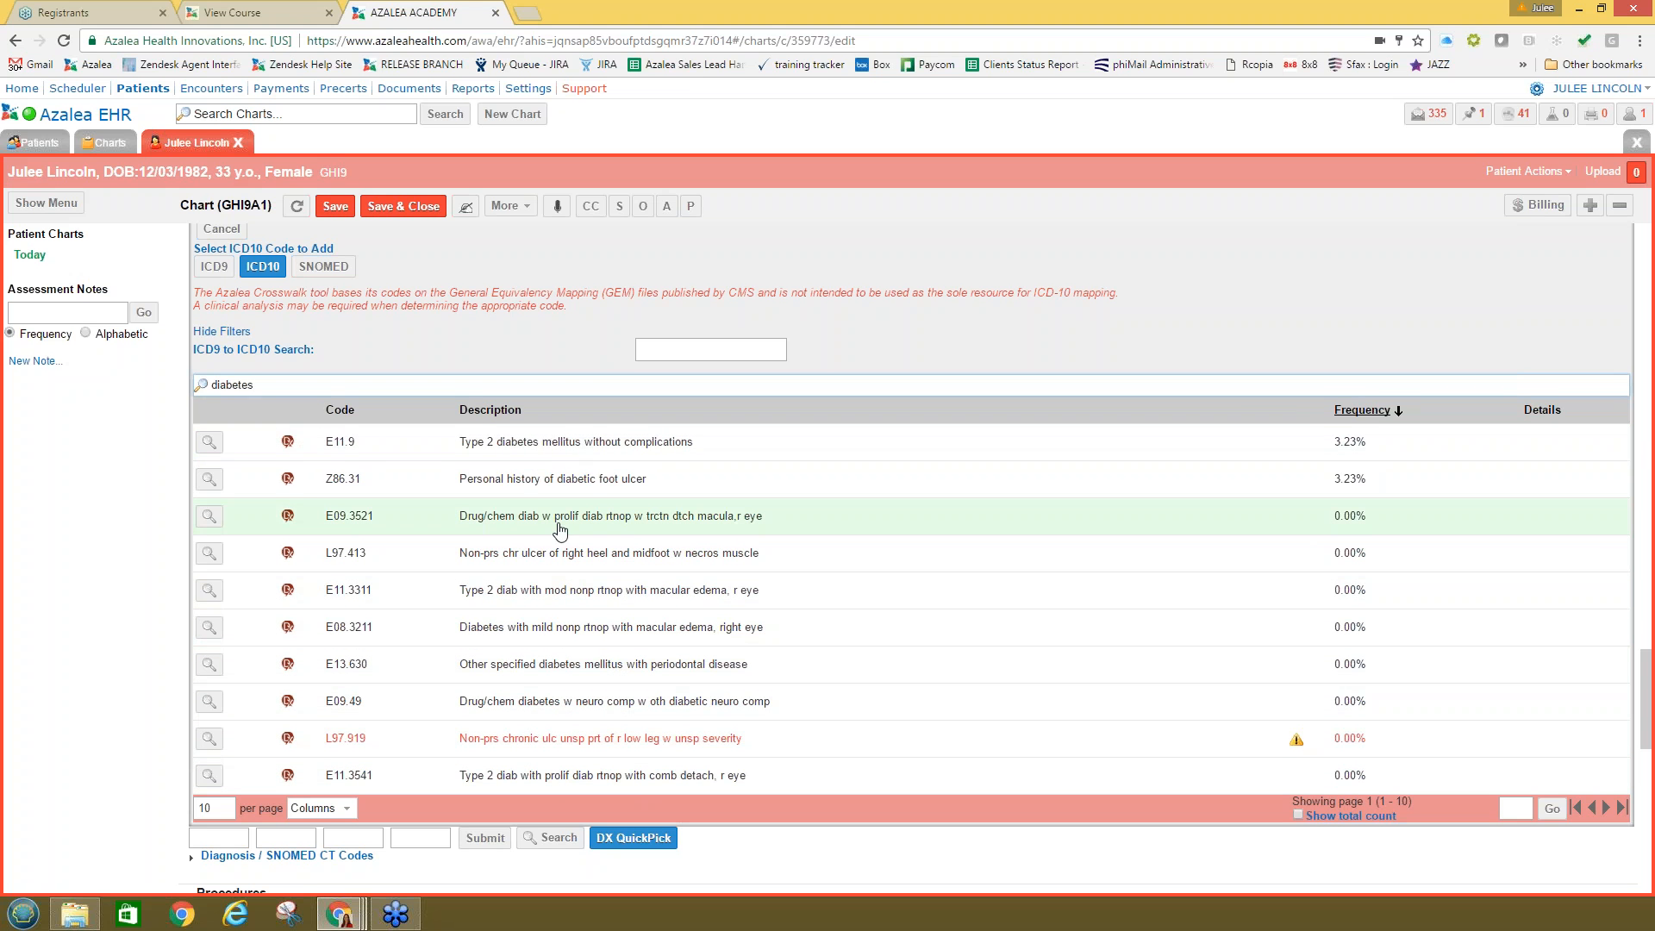
key("ctrl+a")
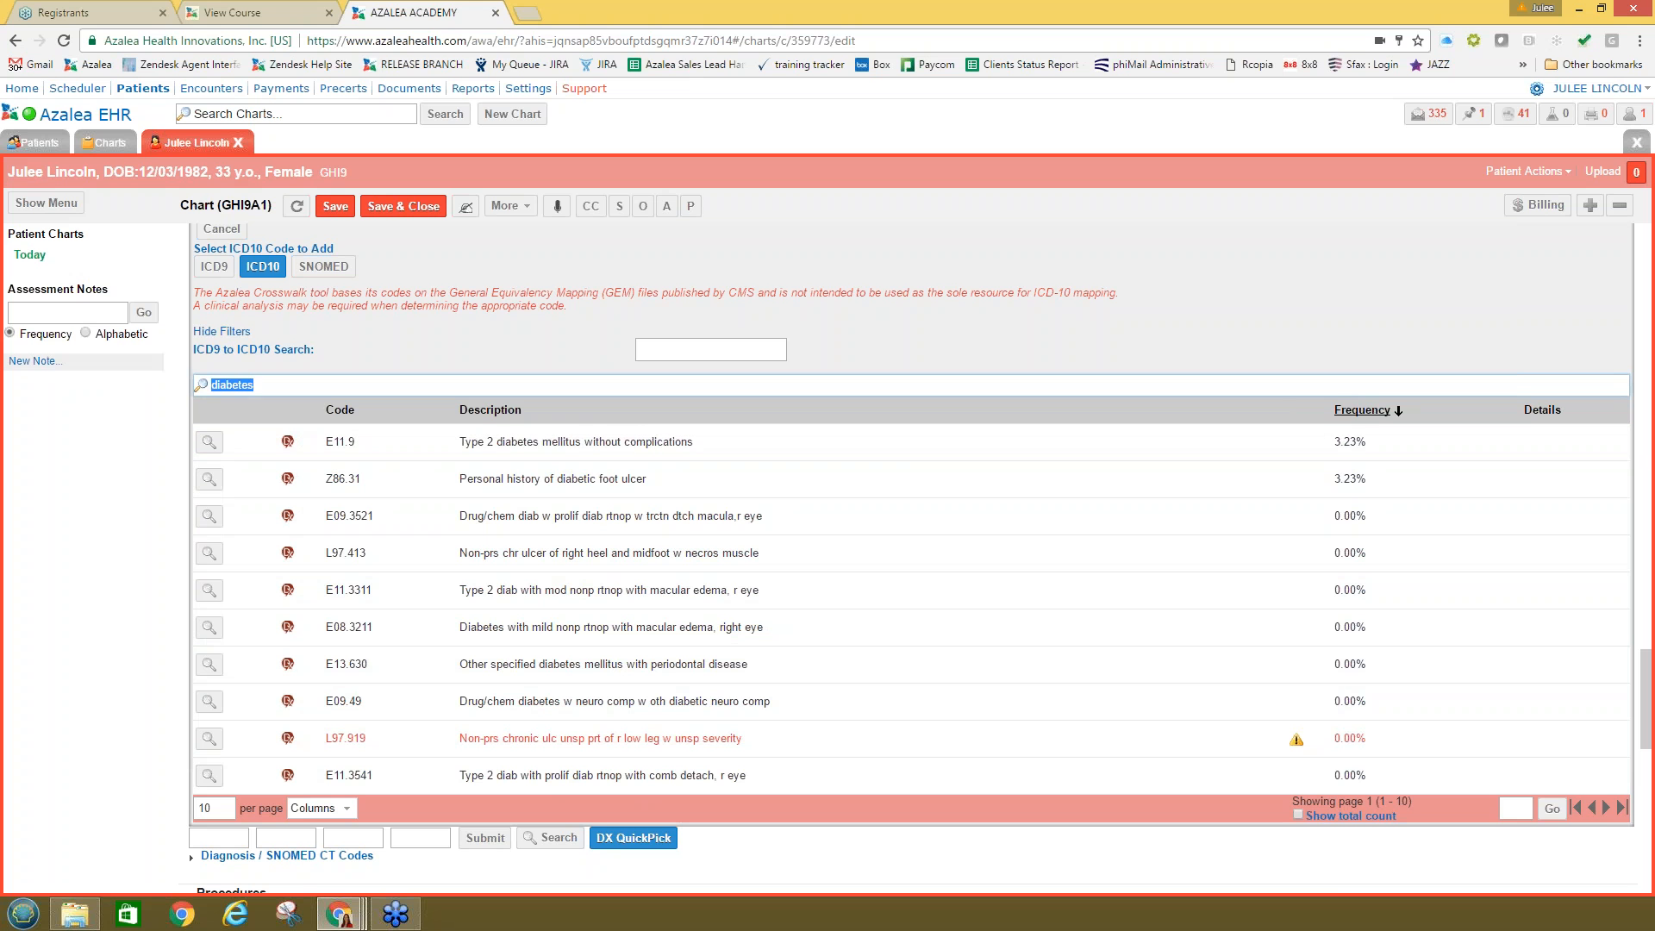
key("BackSpace")
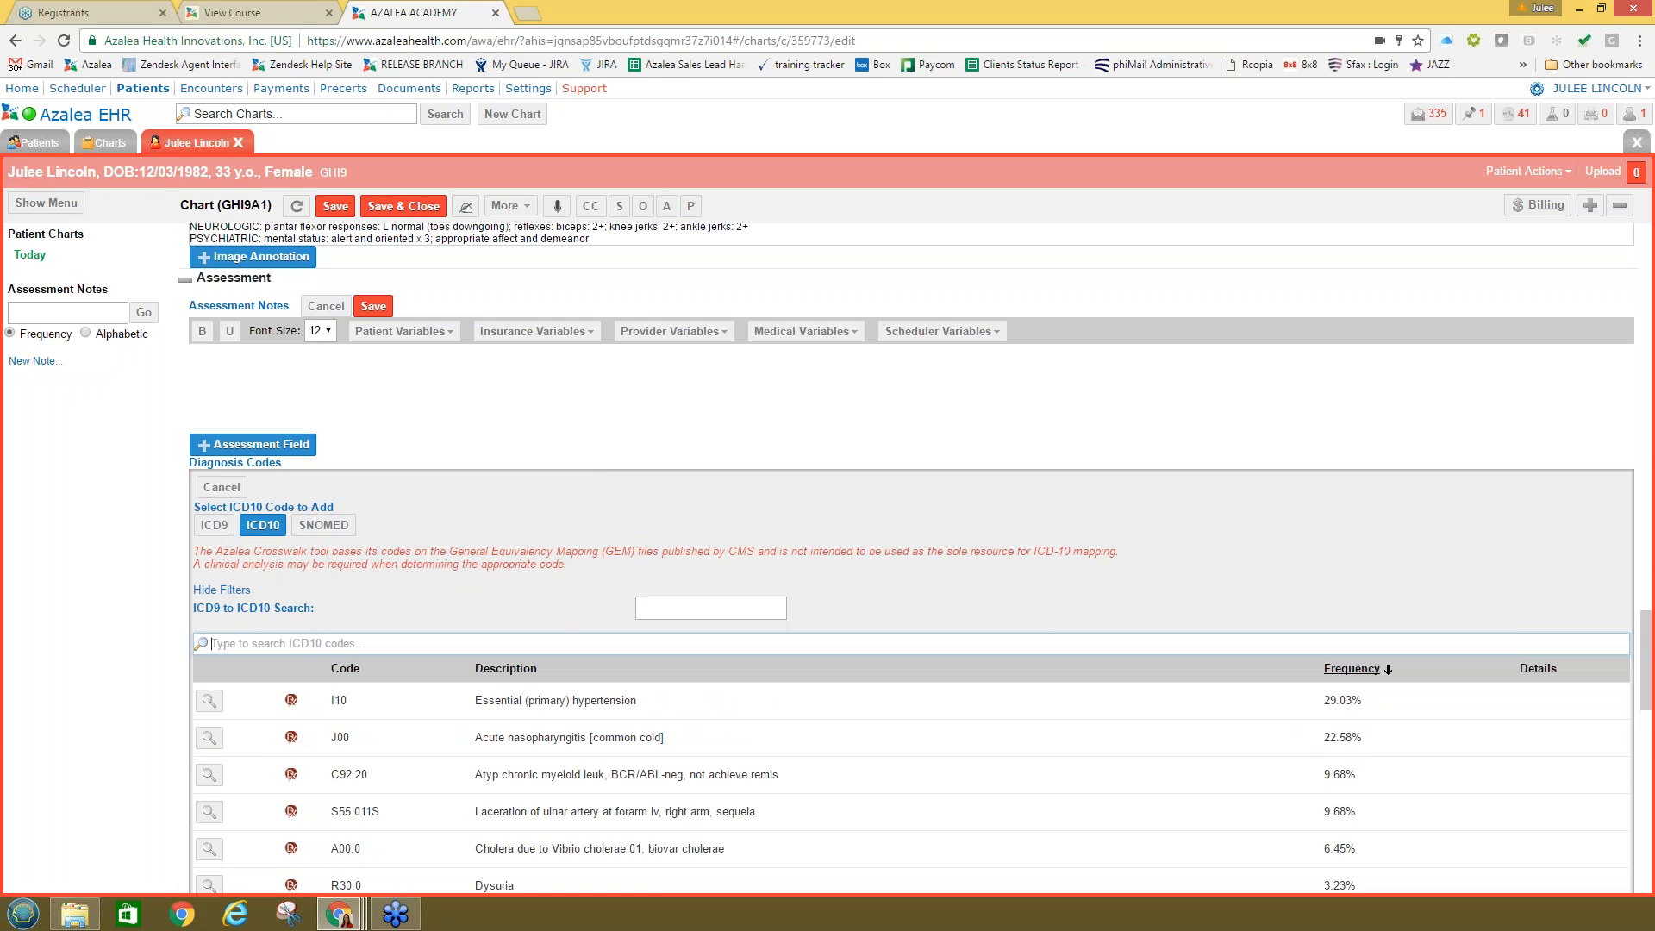
Step: Close the ICD10 picker, view the DX QuickPick list, then go to Settings
left_click(221, 487)
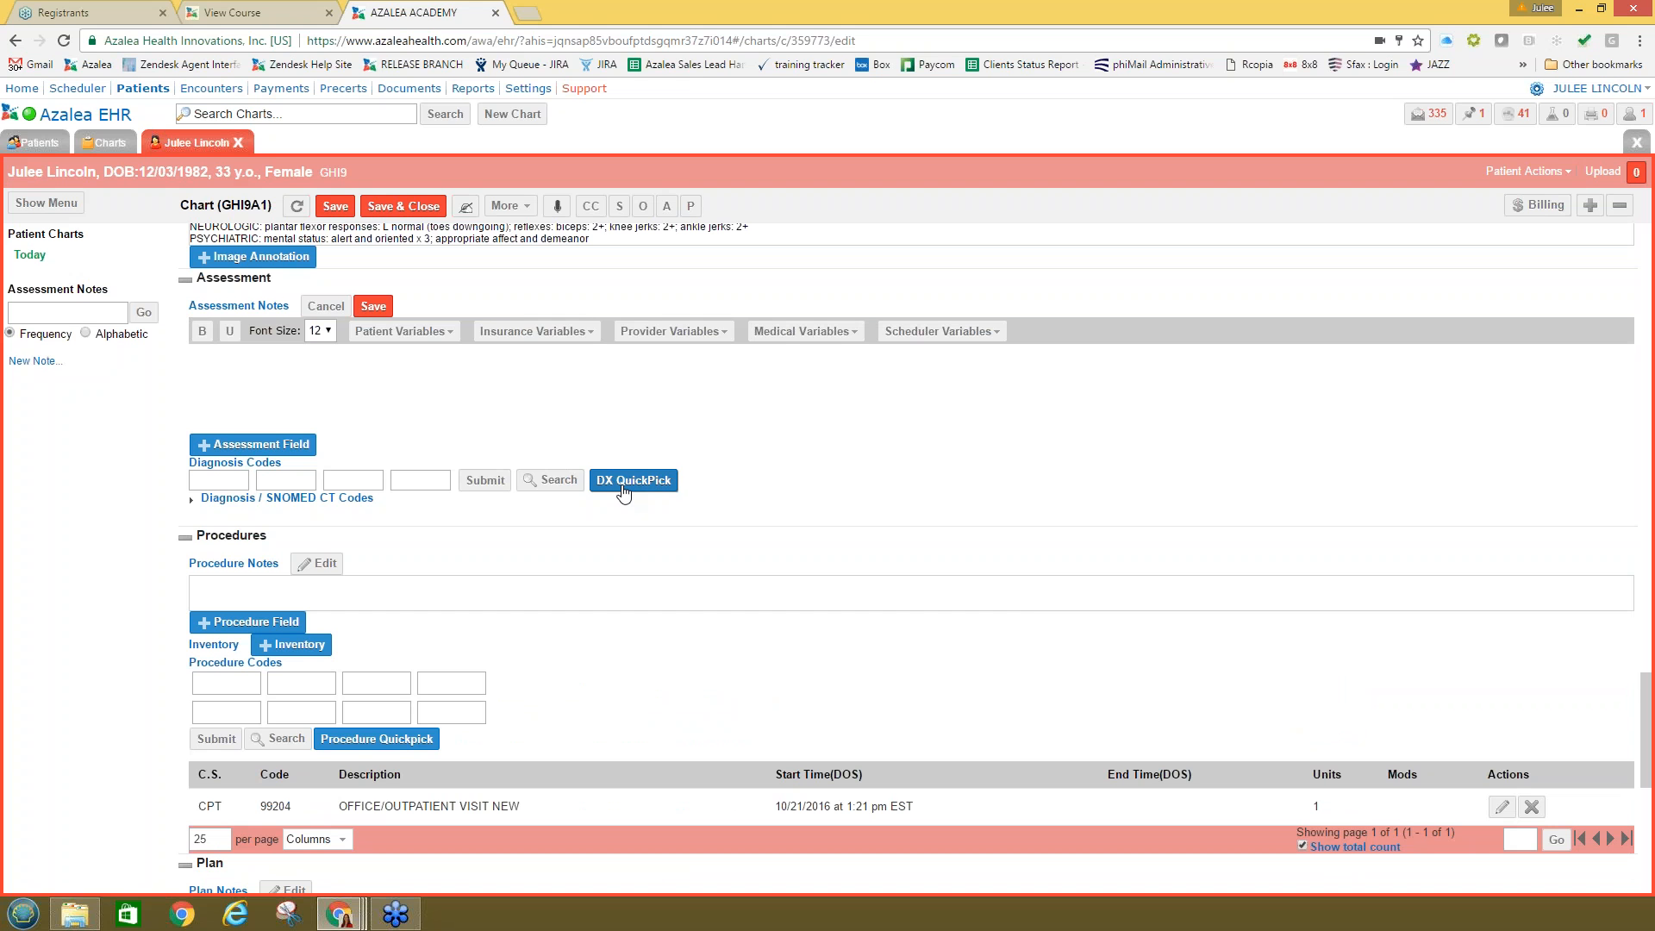
left_click(623, 489)
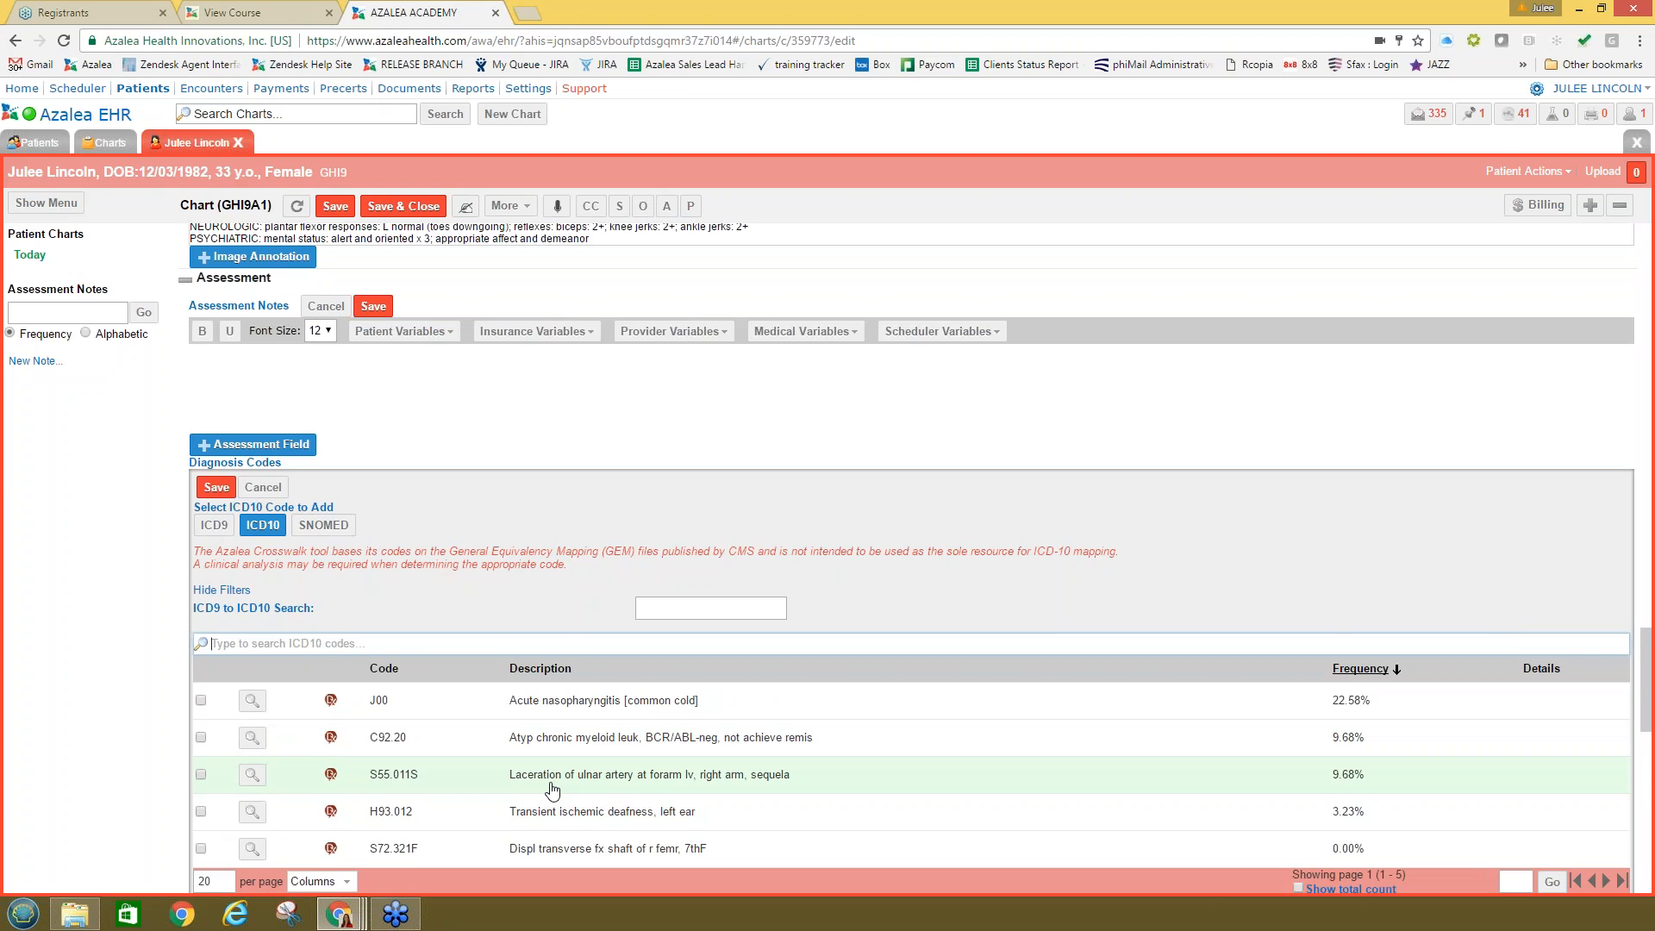
scroll(552, 789, "down", 1)
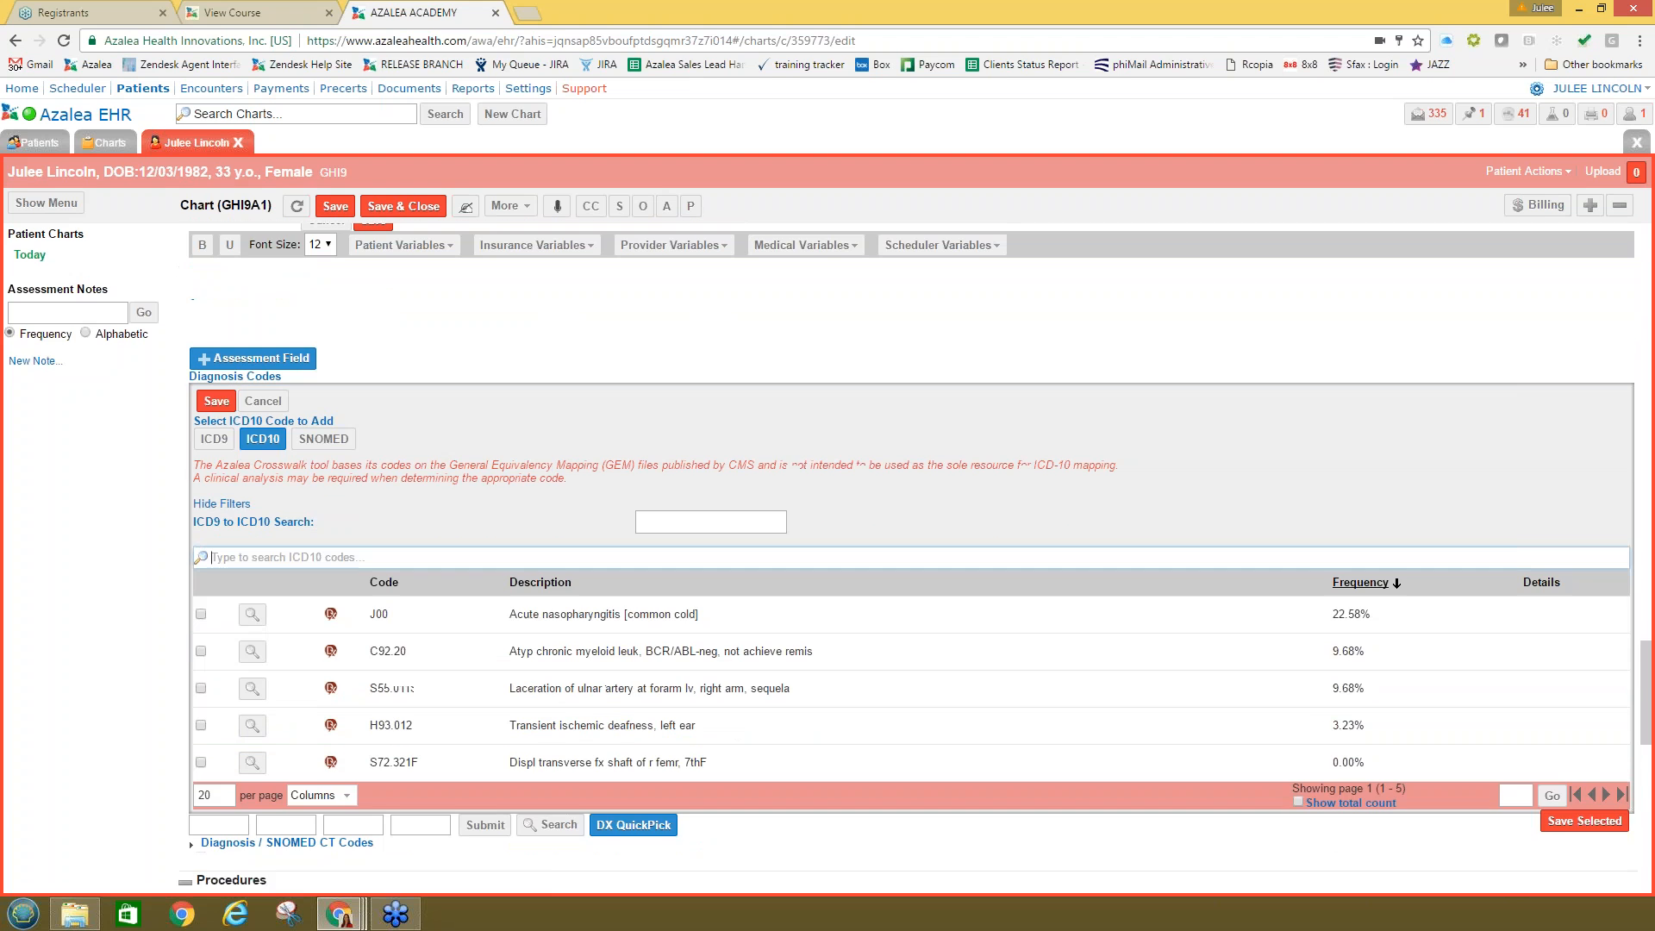
left_click(527, 89)
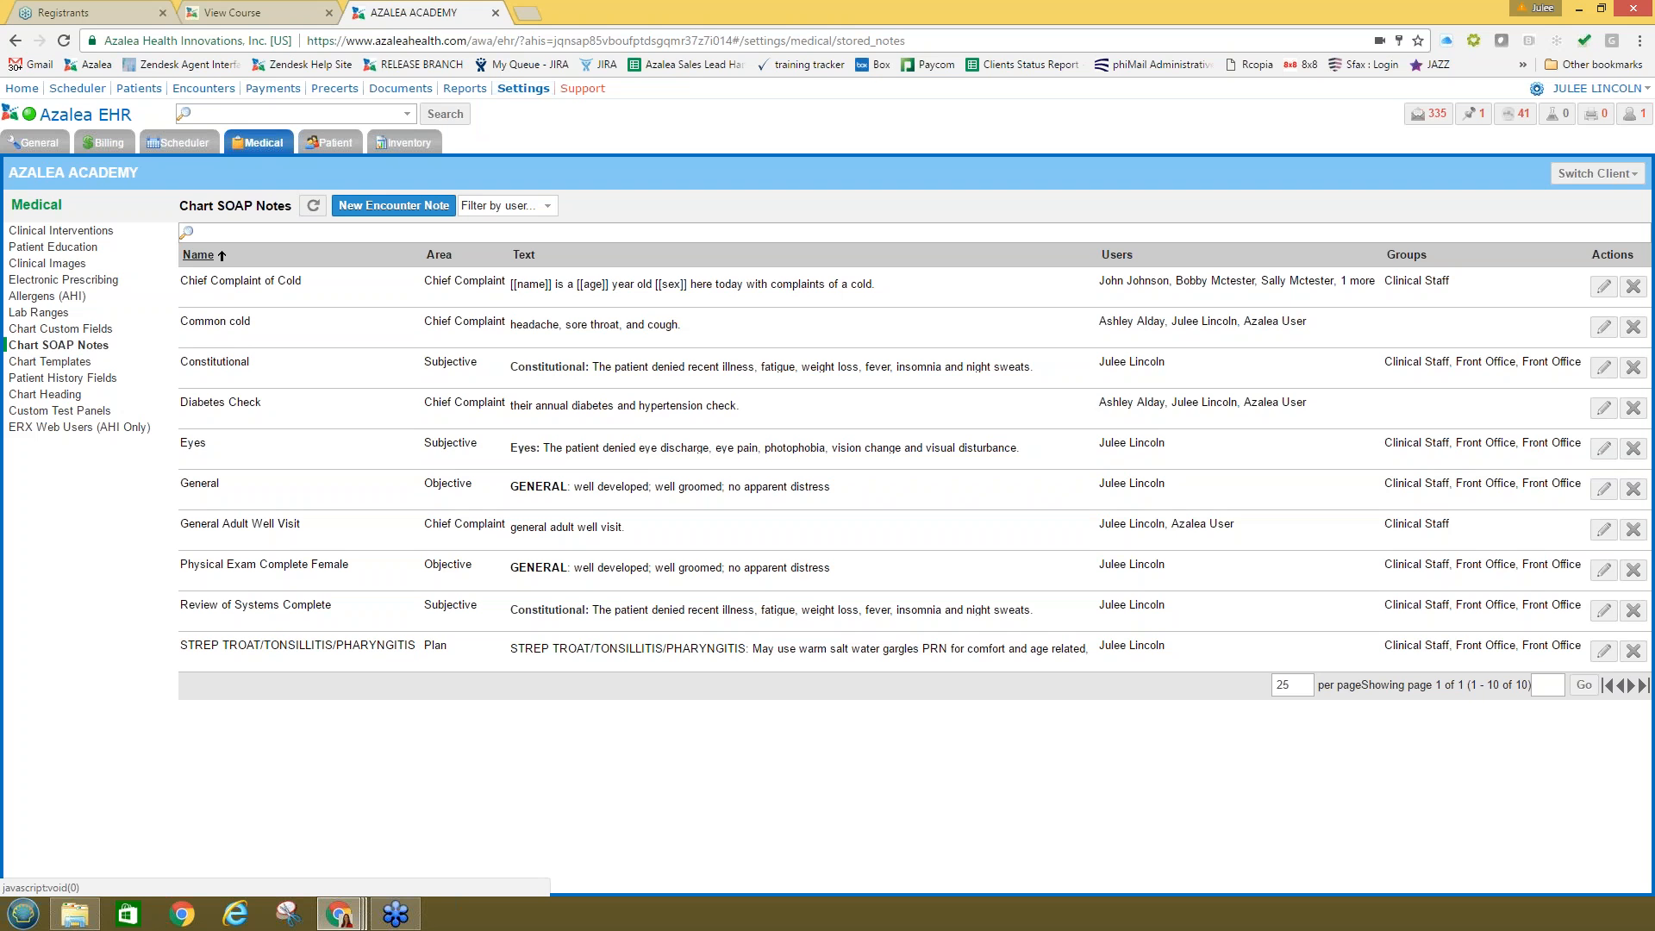
Step: Start a new DX QuickPick described as 'Test' for both rendering providers
left_click(32, 144)
left_click(48, 396)
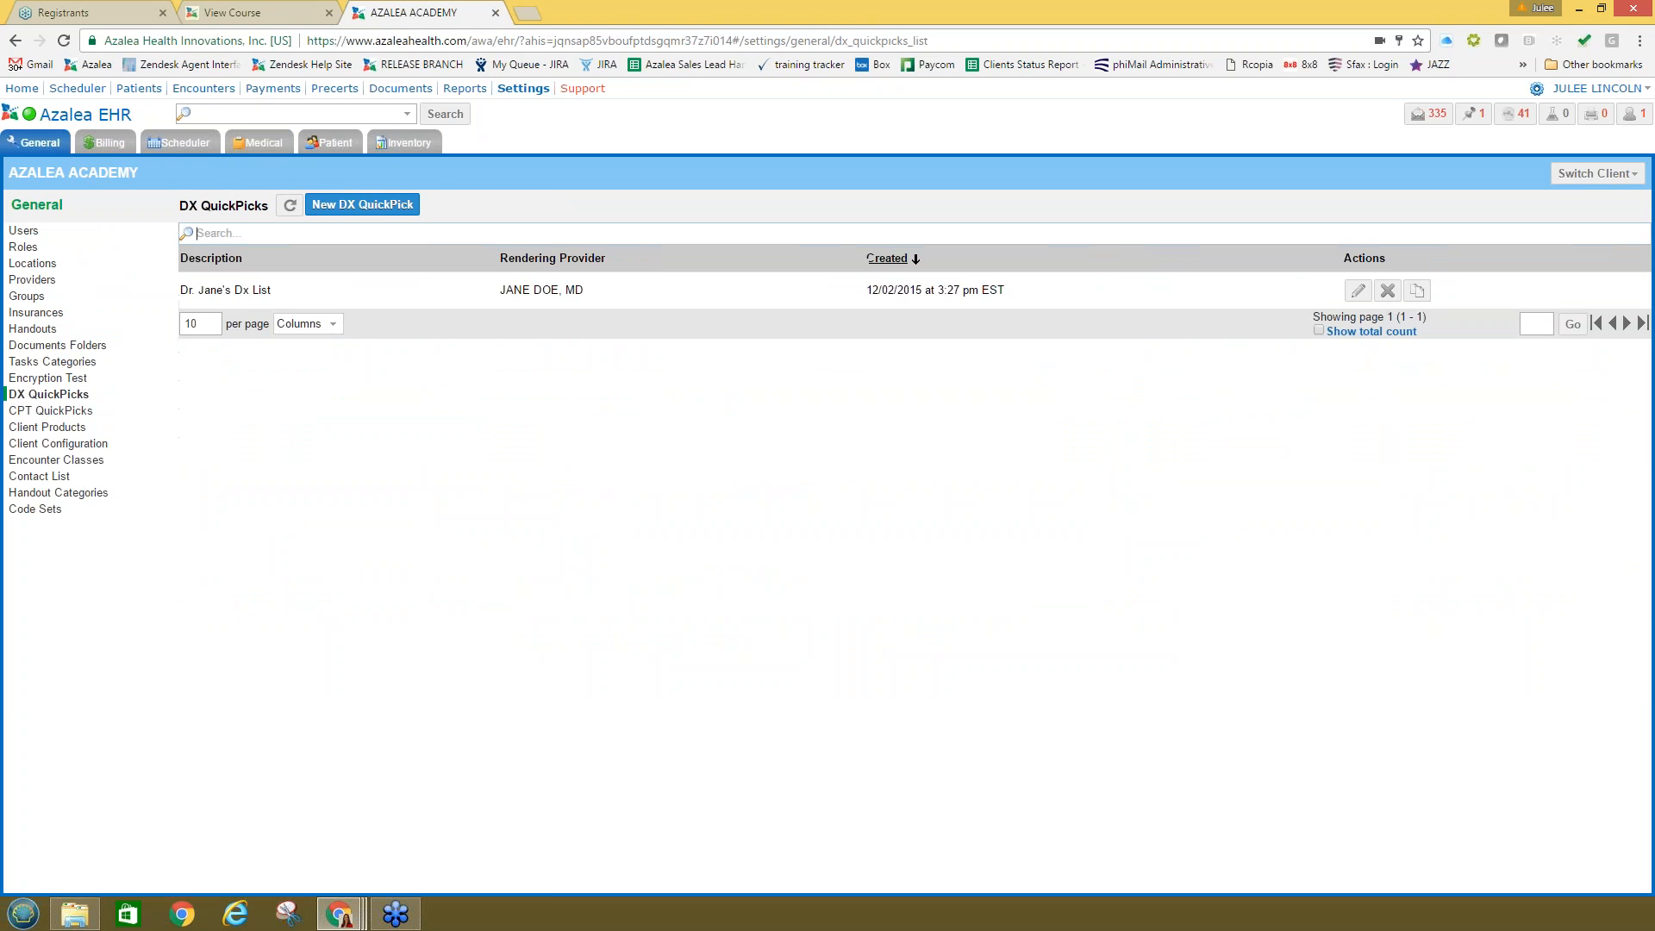
left_click(373, 207)
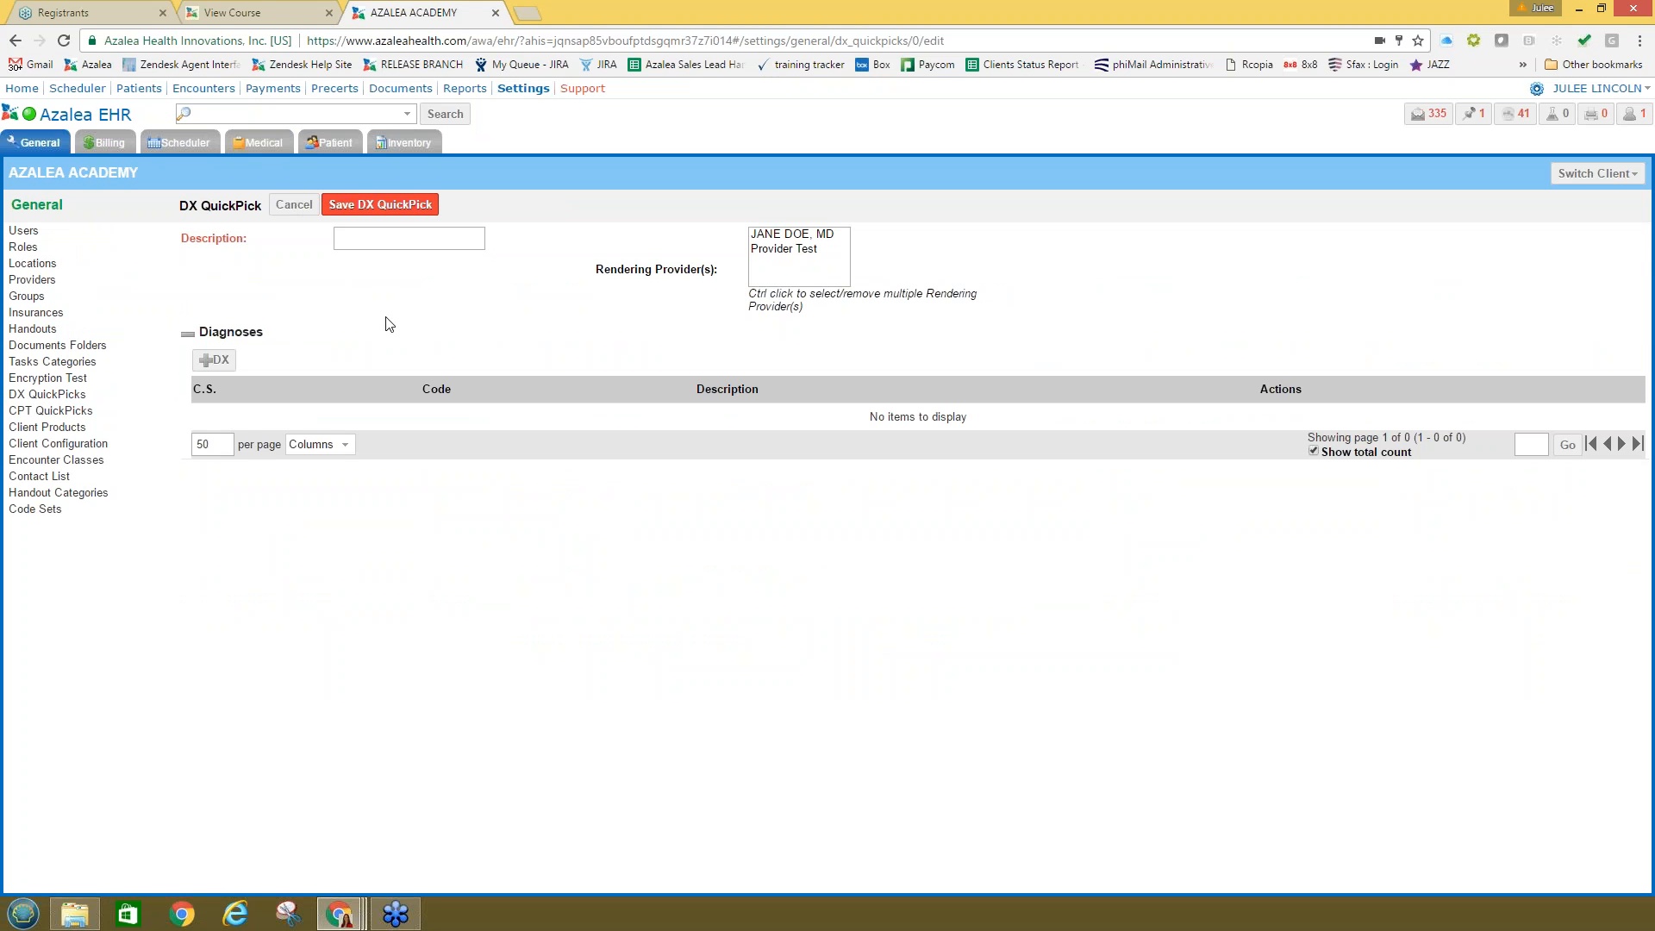
left_click(390, 240)
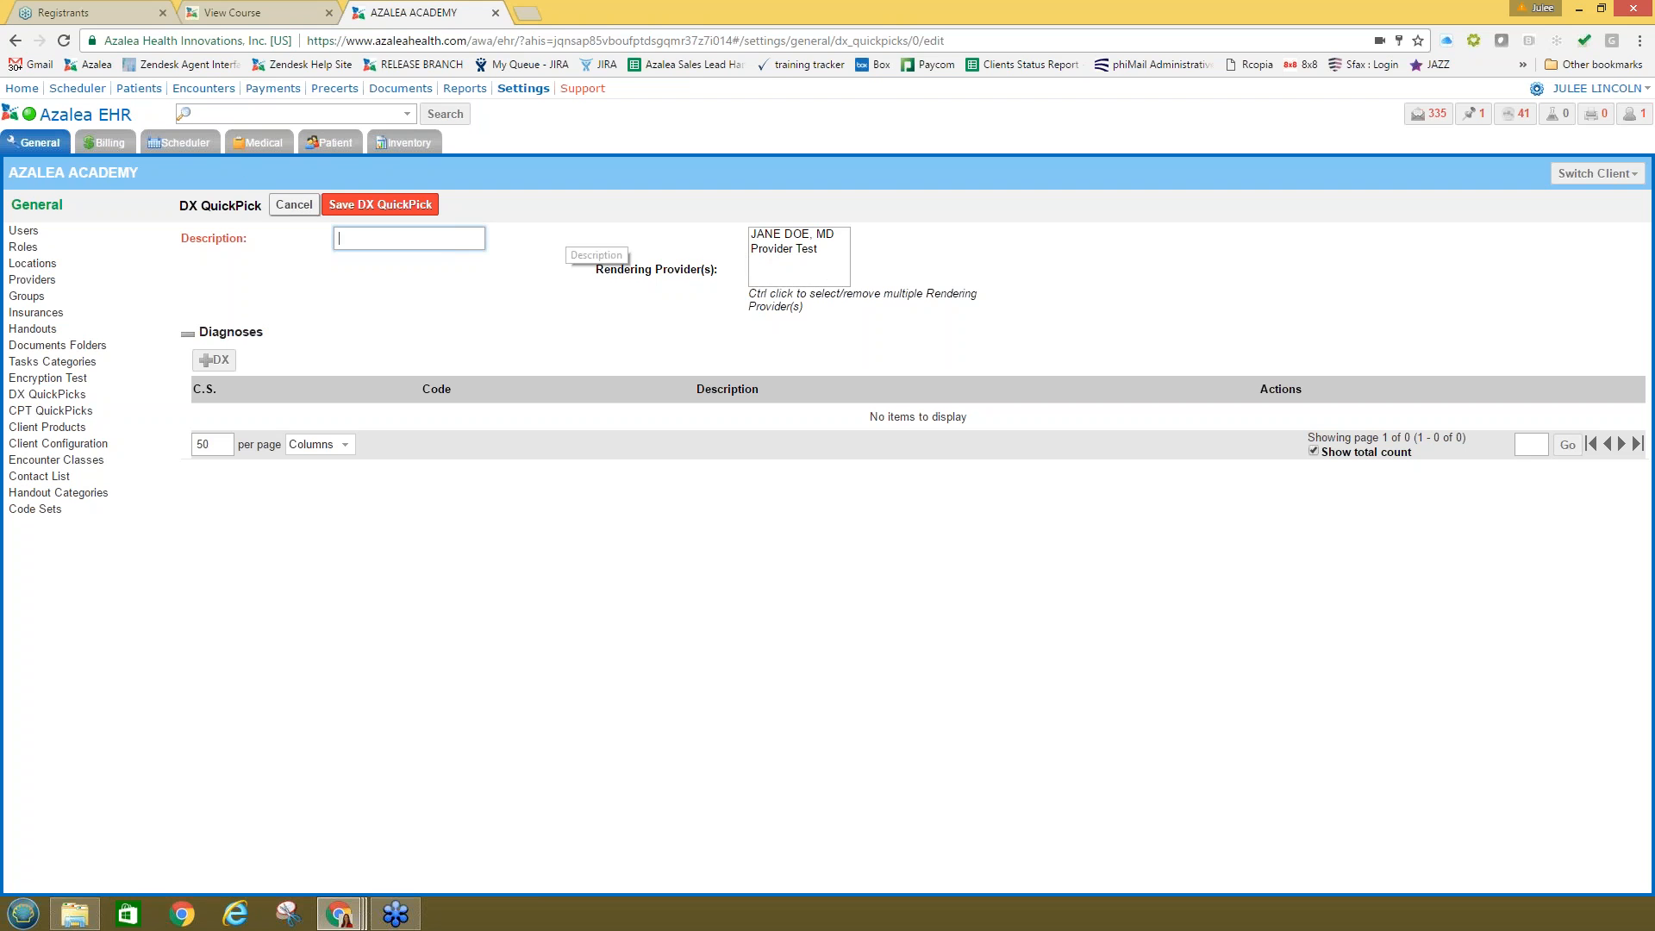
type("Test")
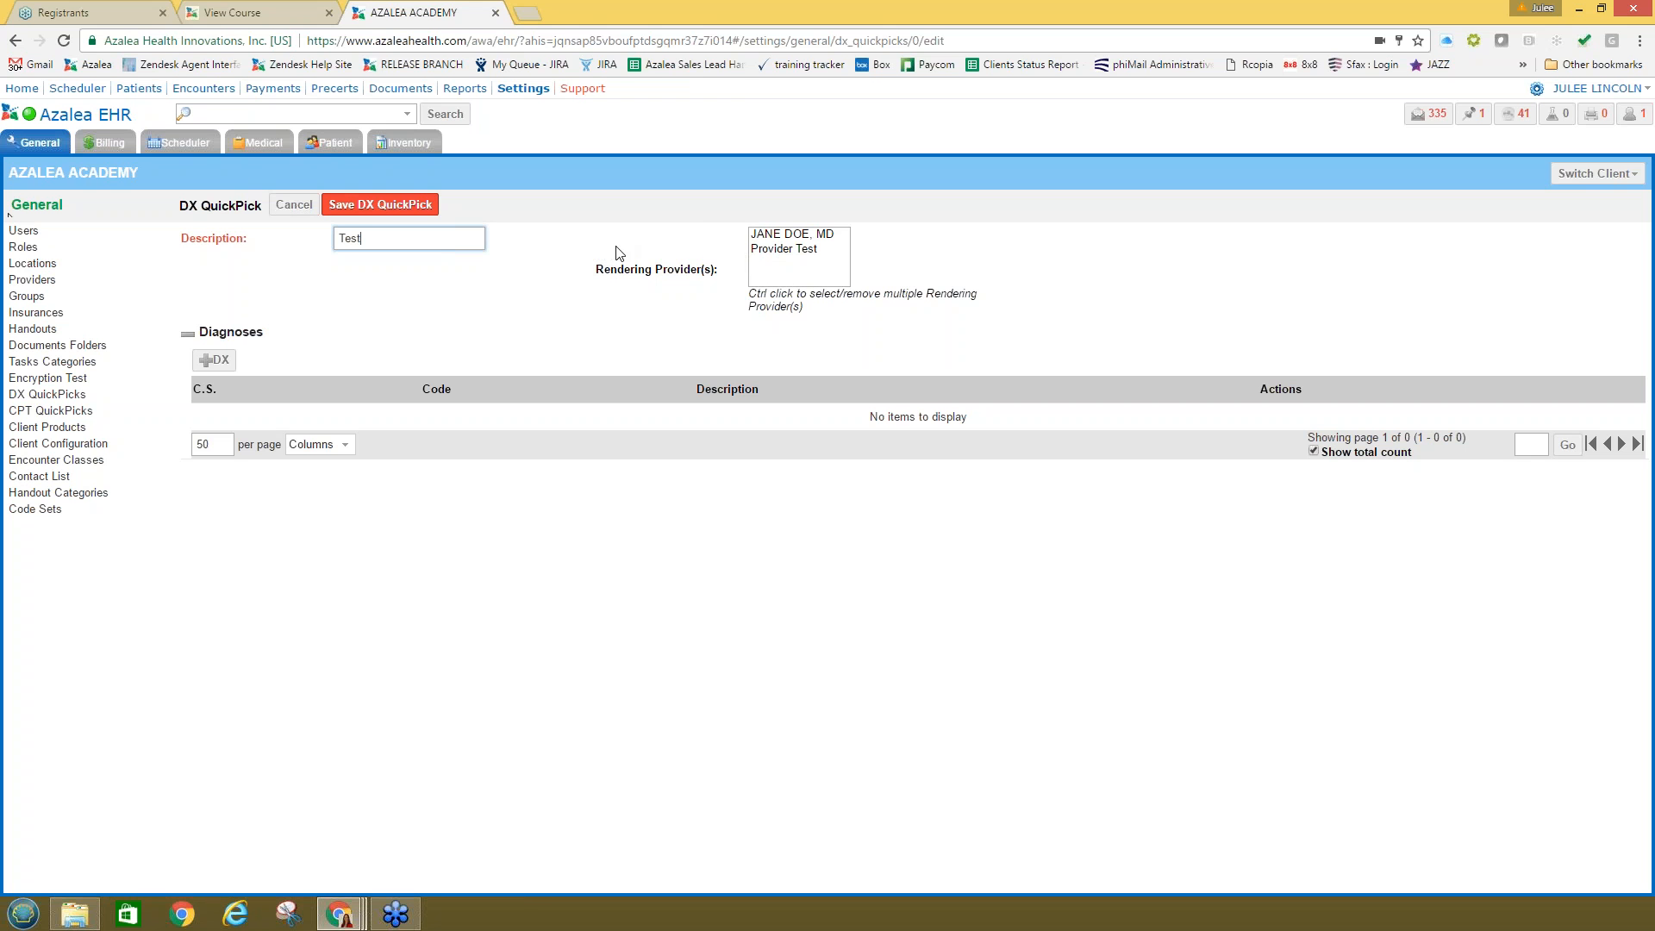
left_click(763, 236, "ctrl")
left_click(765, 235, "ctrl")
left_click(774, 247, "ctrl")
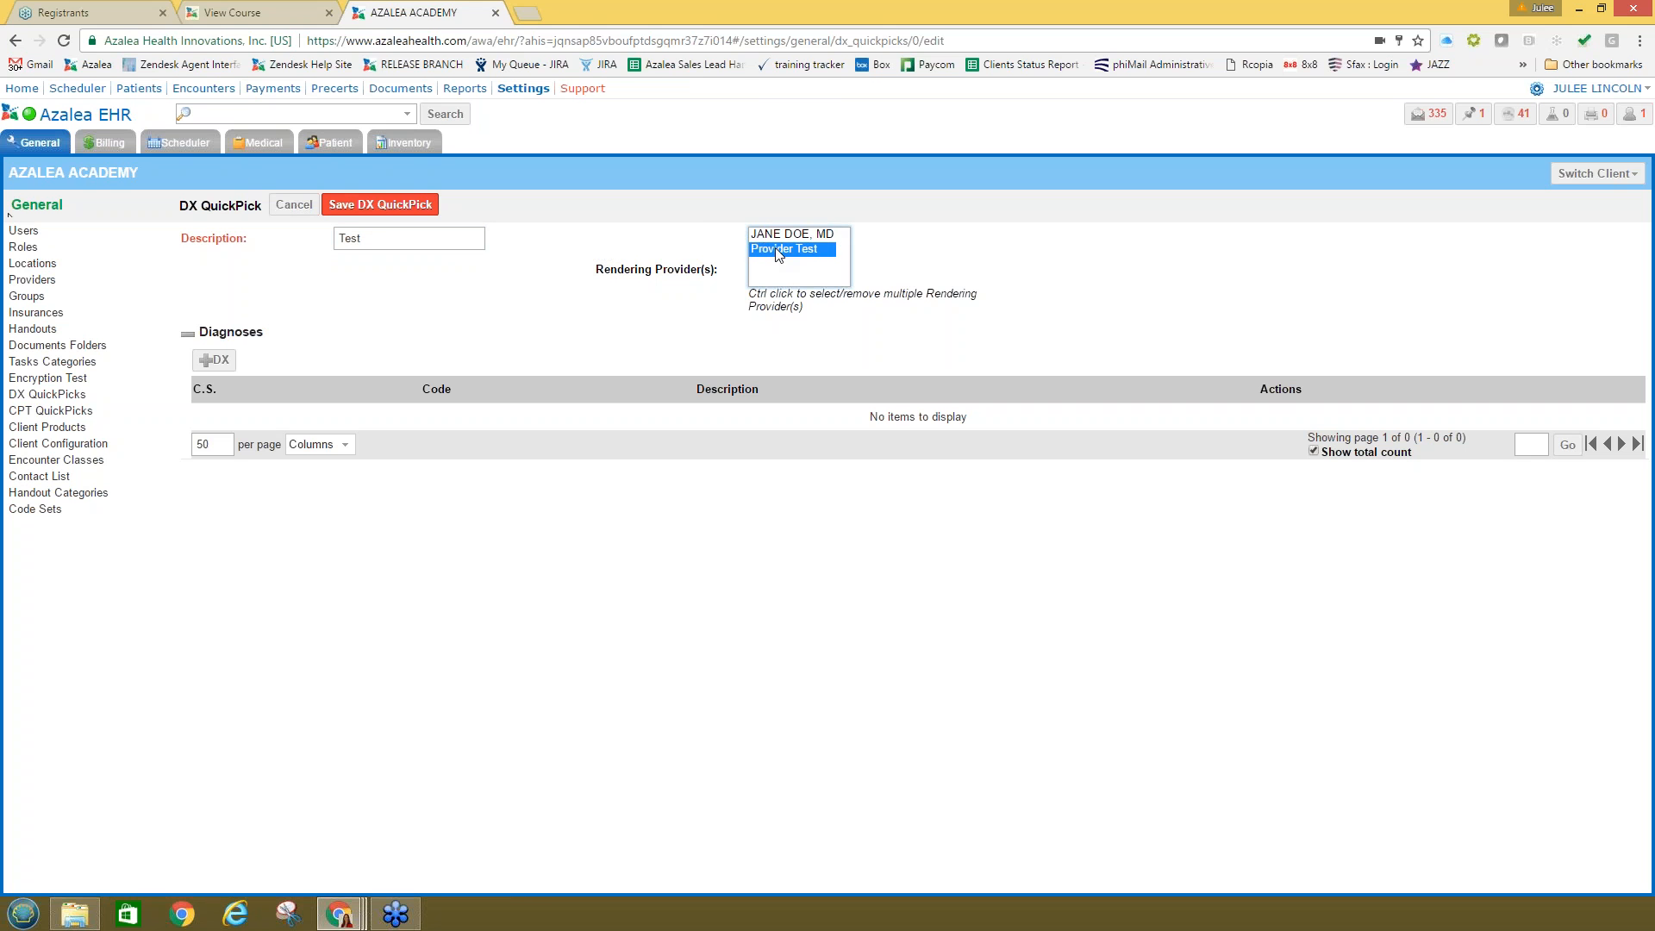
left_click(774, 234, "ctrl")
Step: Add diagnosis code C92.20 to the Test QuickPick and save it
left_click(214, 359)
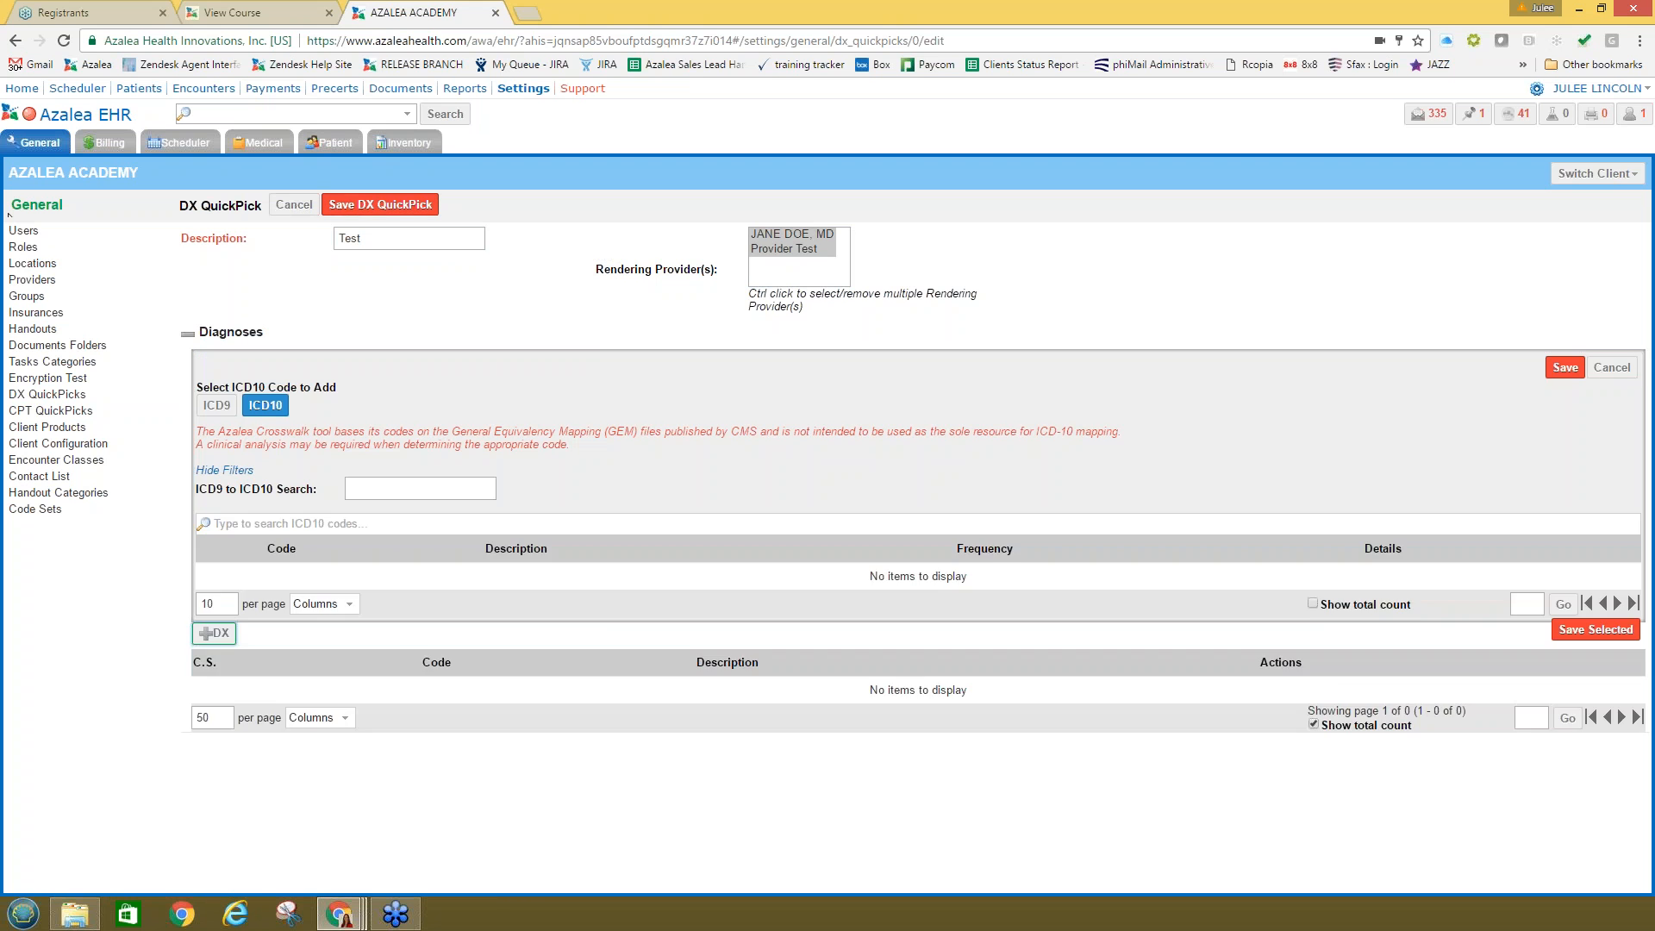
left_click(393, 648)
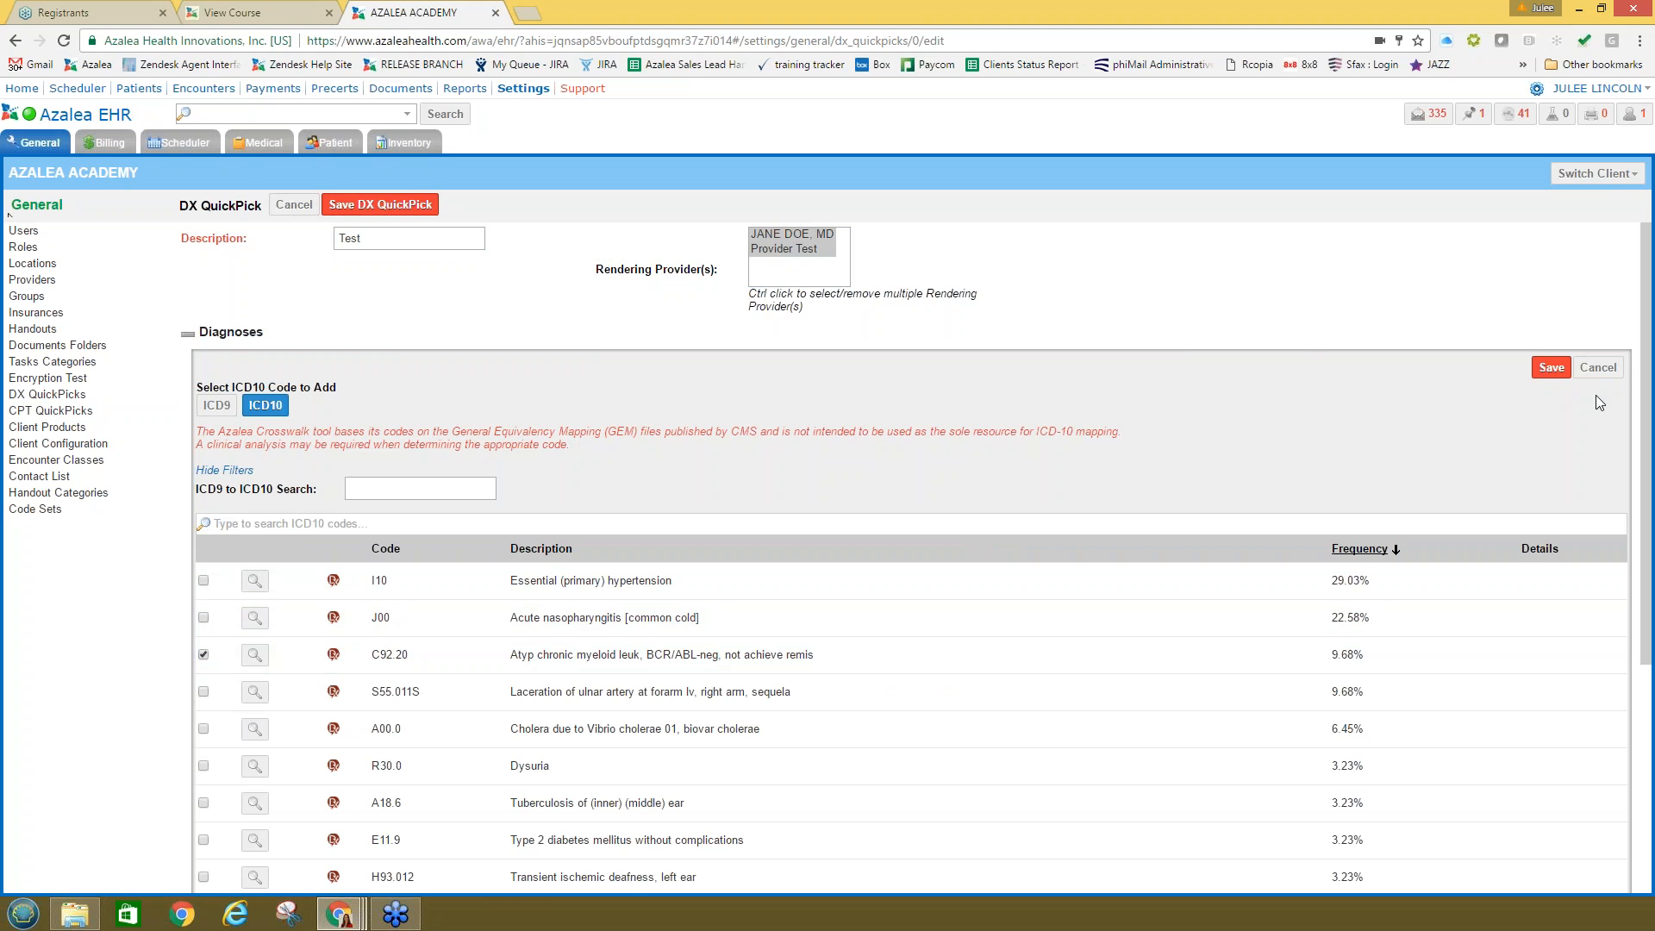
left_click(1551, 367)
left_click(372, 207)
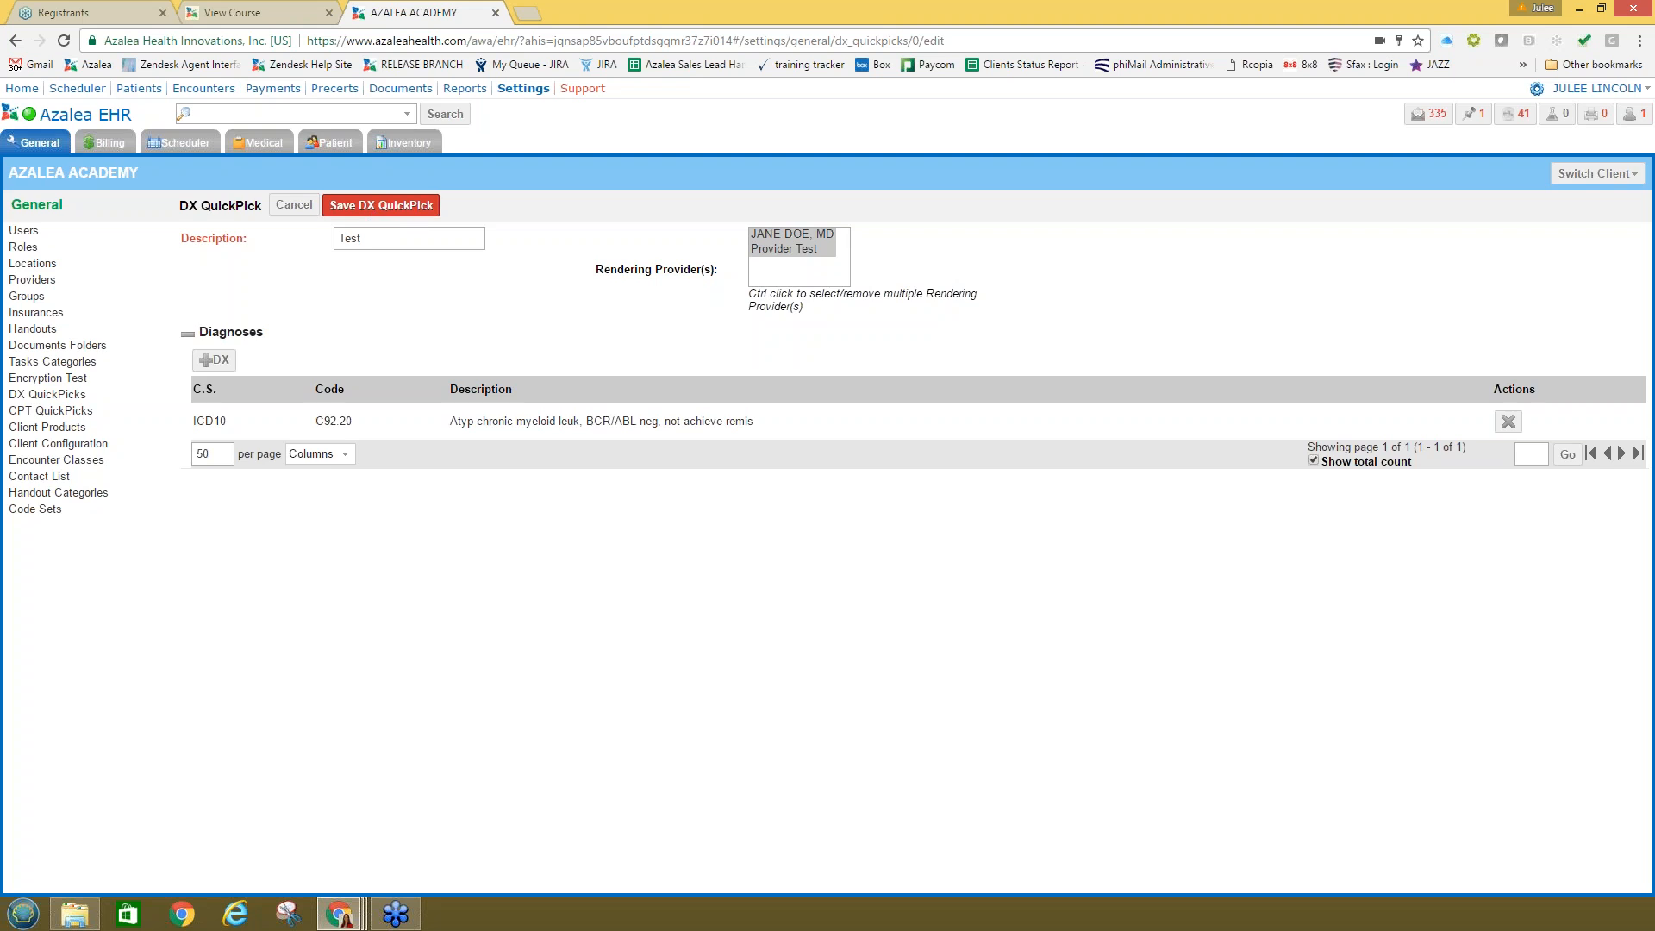
left_click(801, 521)
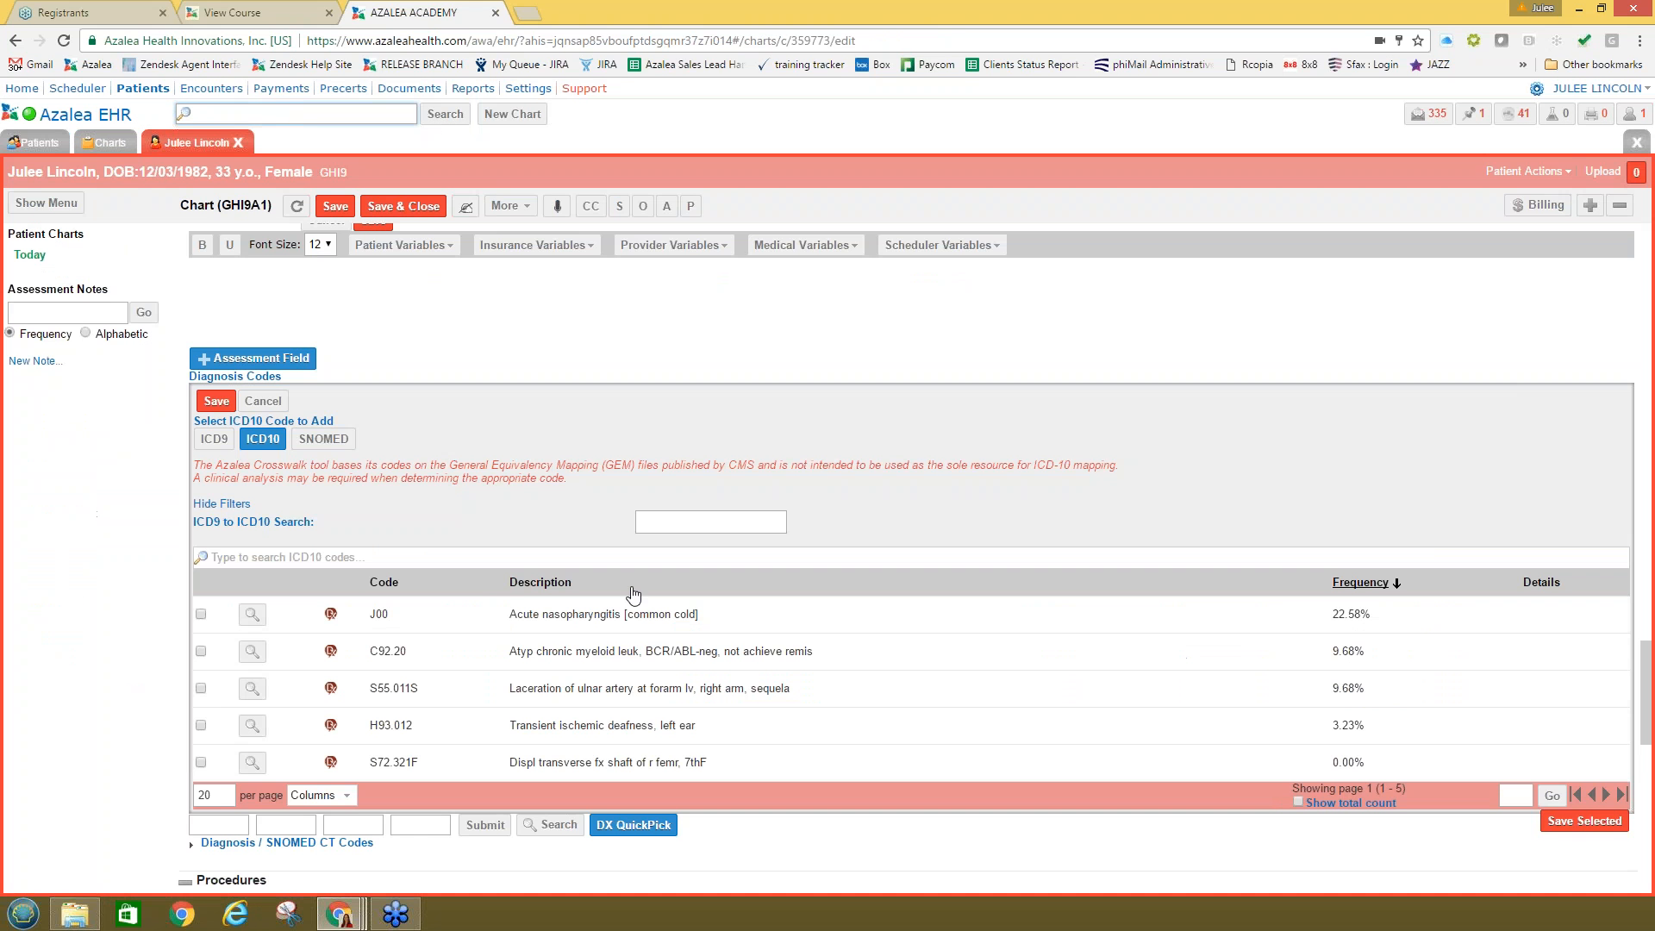
Step: Close the diagnosis code pickers and open the chart's empty Procedure Notes for editing
left_click(263, 401)
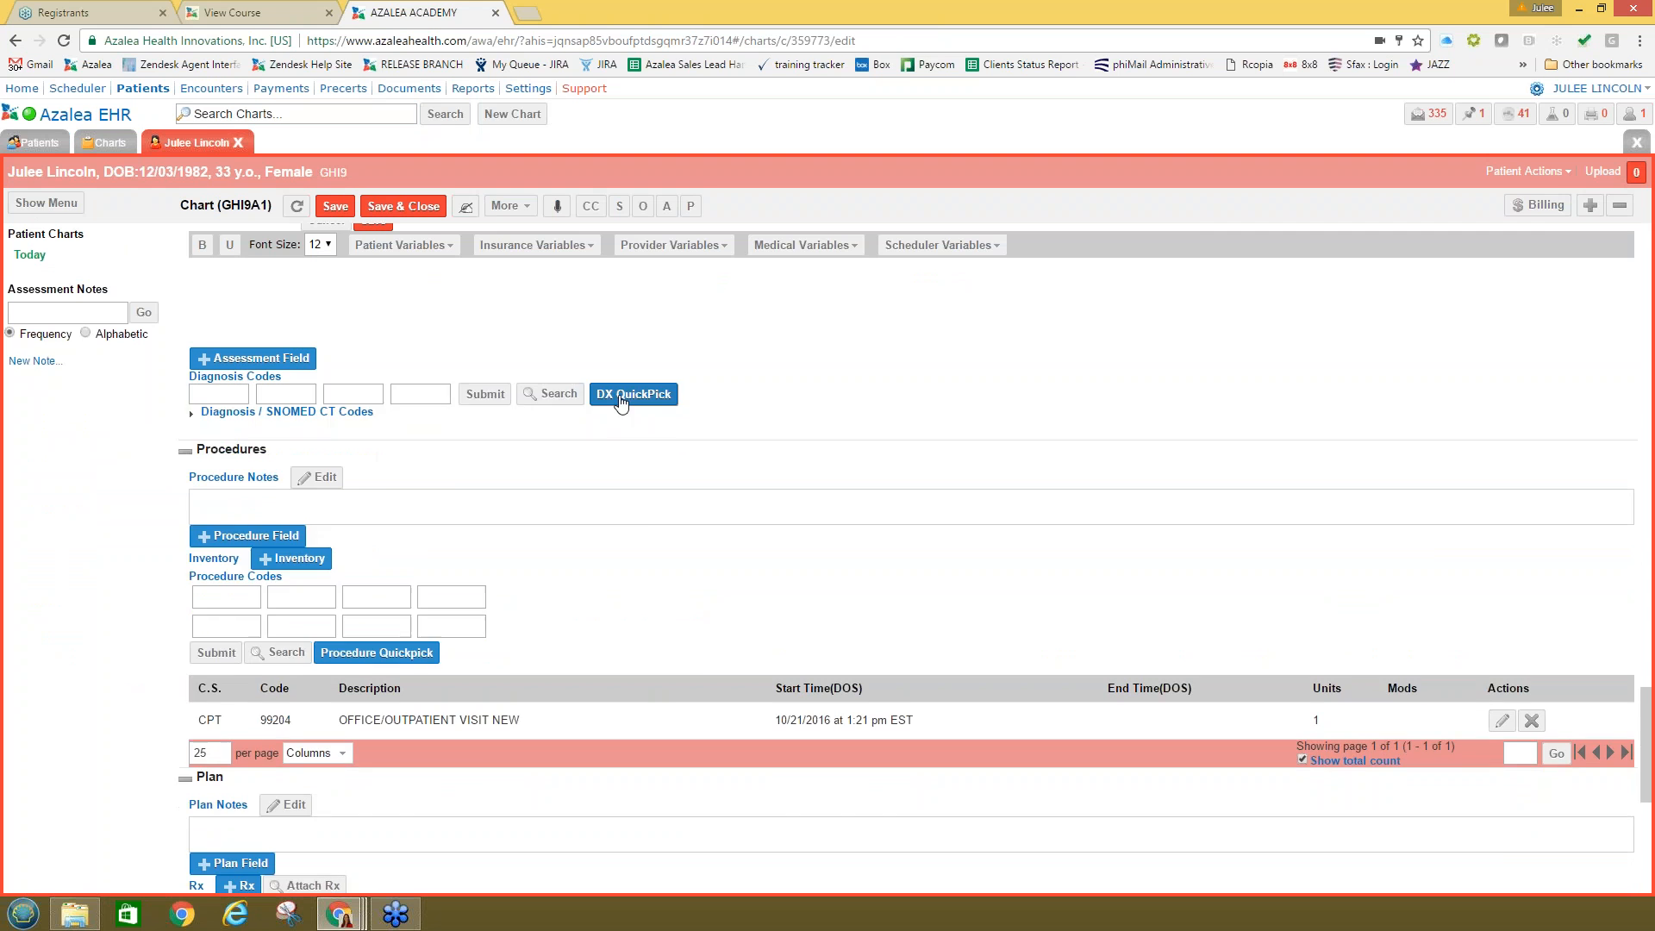
left_click(629, 395)
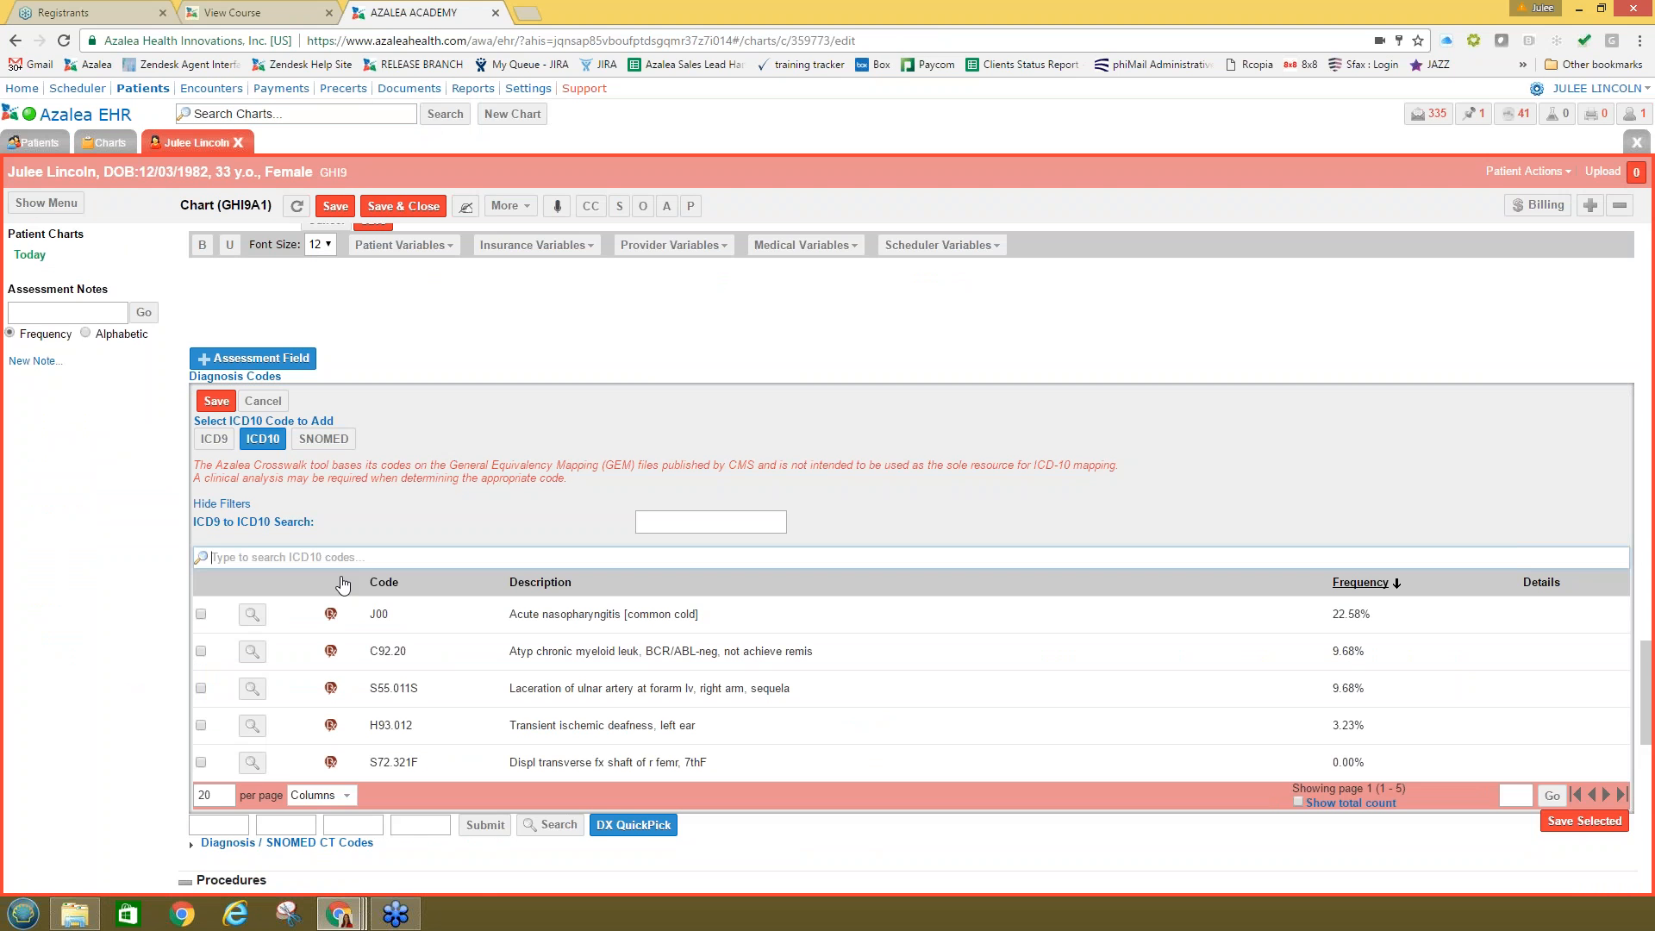
scroll(345, 585, "down", 2)
scroll(425, 596, "up", 2)
left_click(263, 402)
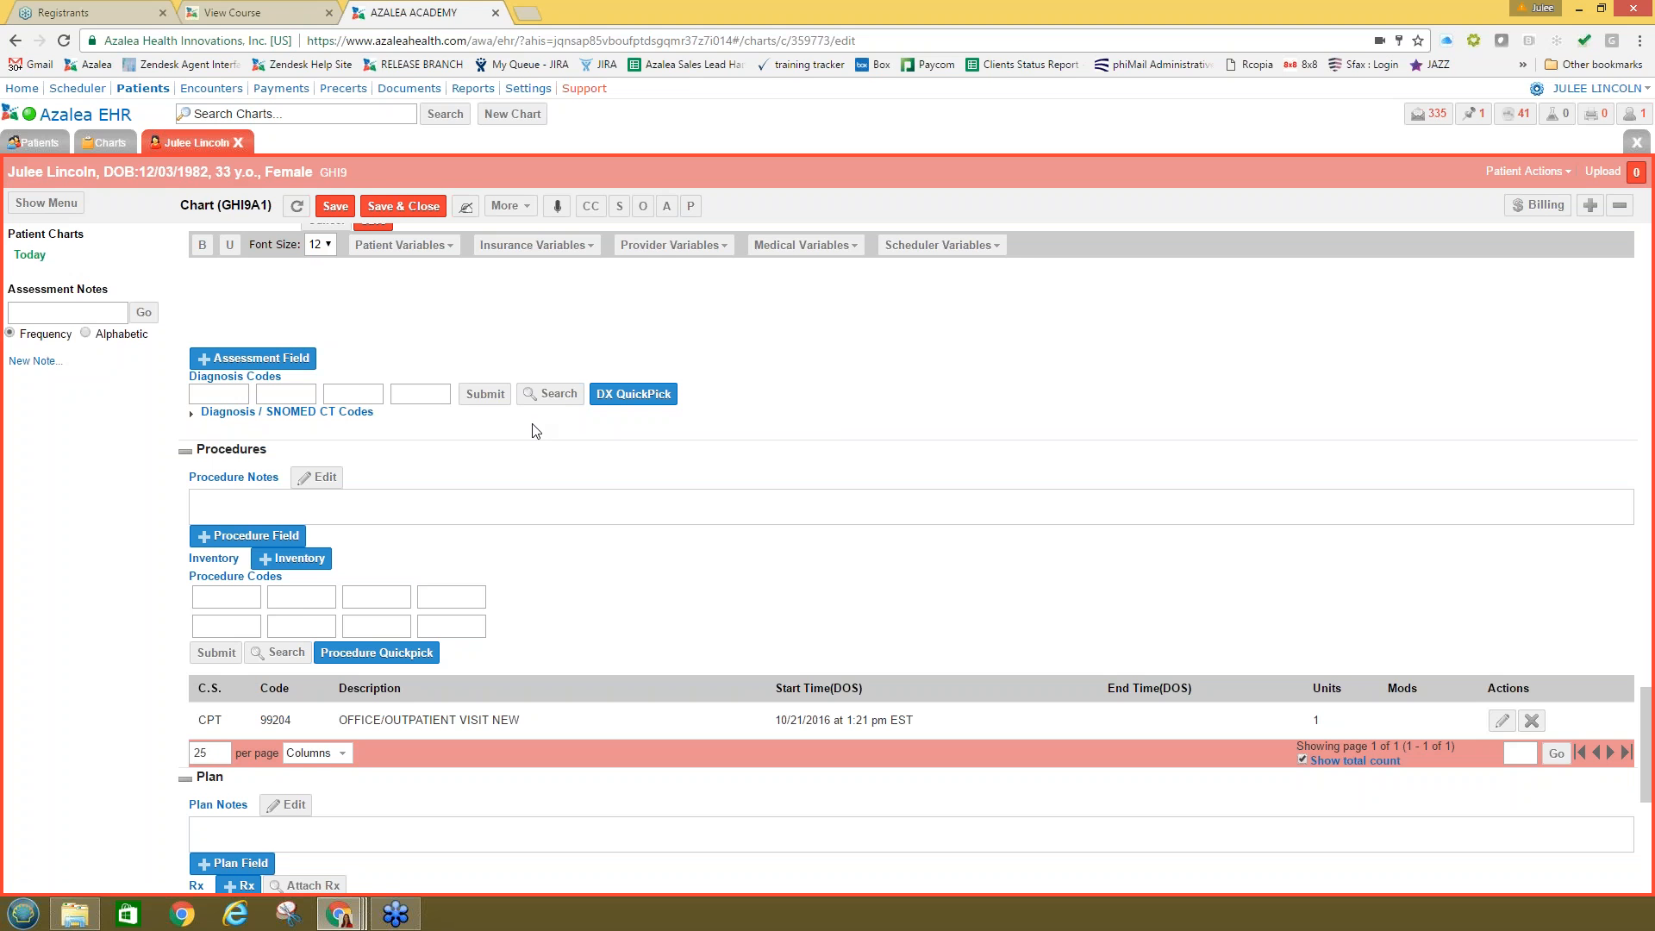
left_click(299, 504)
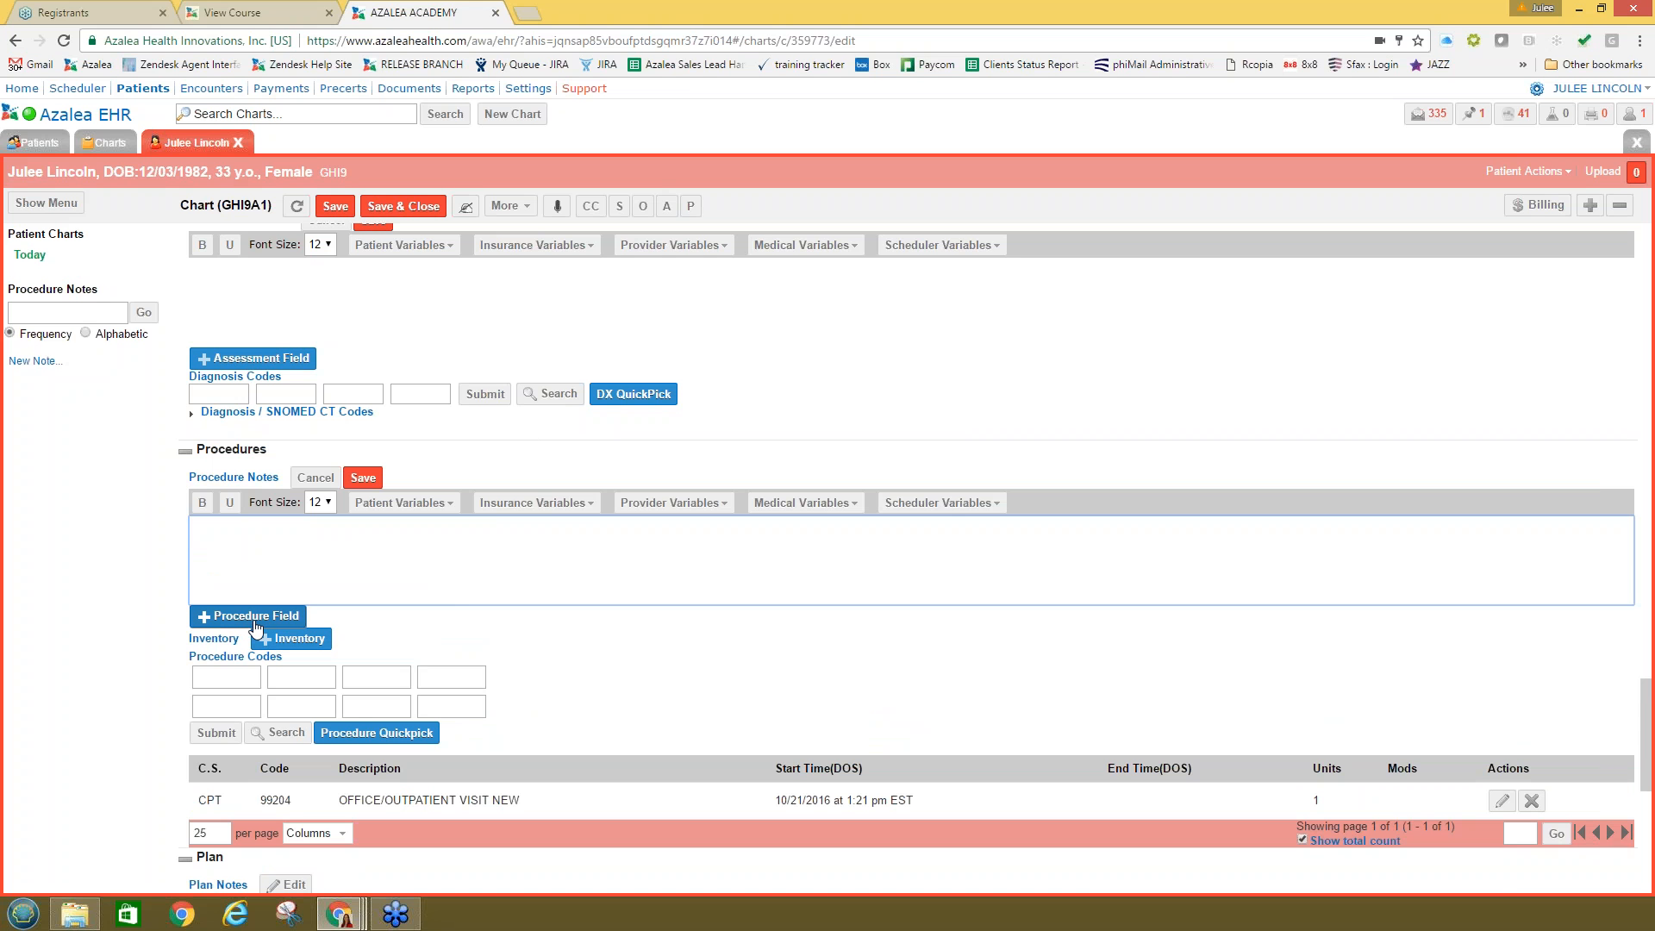
Step: Open the Encounter Custom Fields Search listing subjective fields from Patient History
scroll(324, 651, "up", 5)
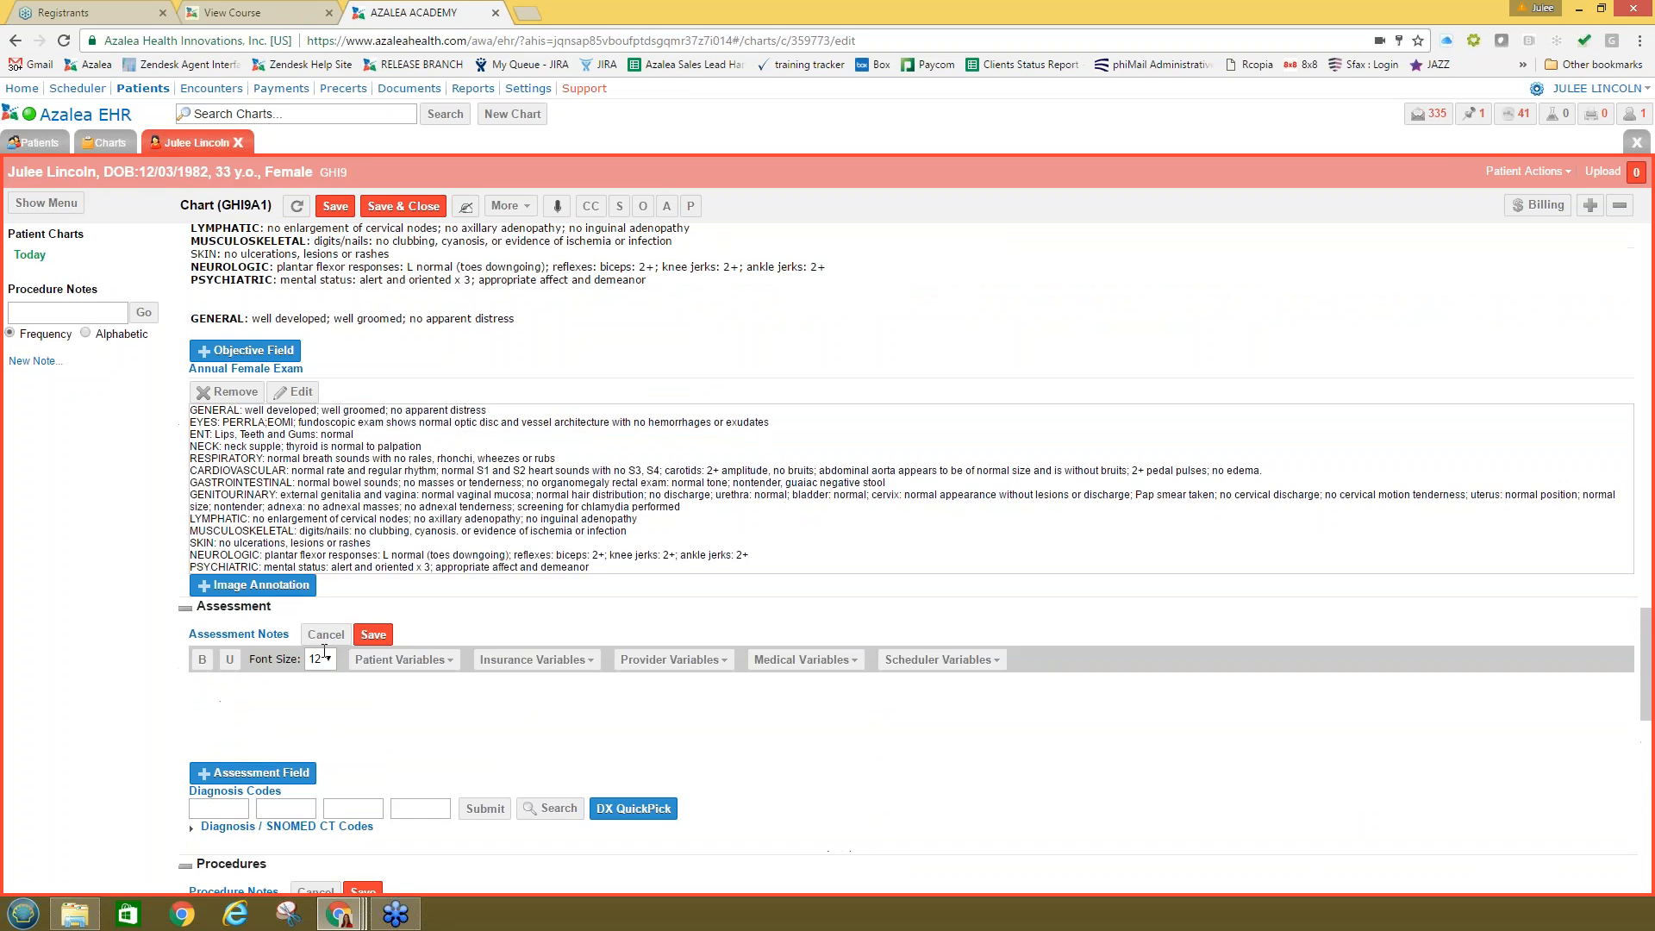
scroll(324, 650, "up", 2)
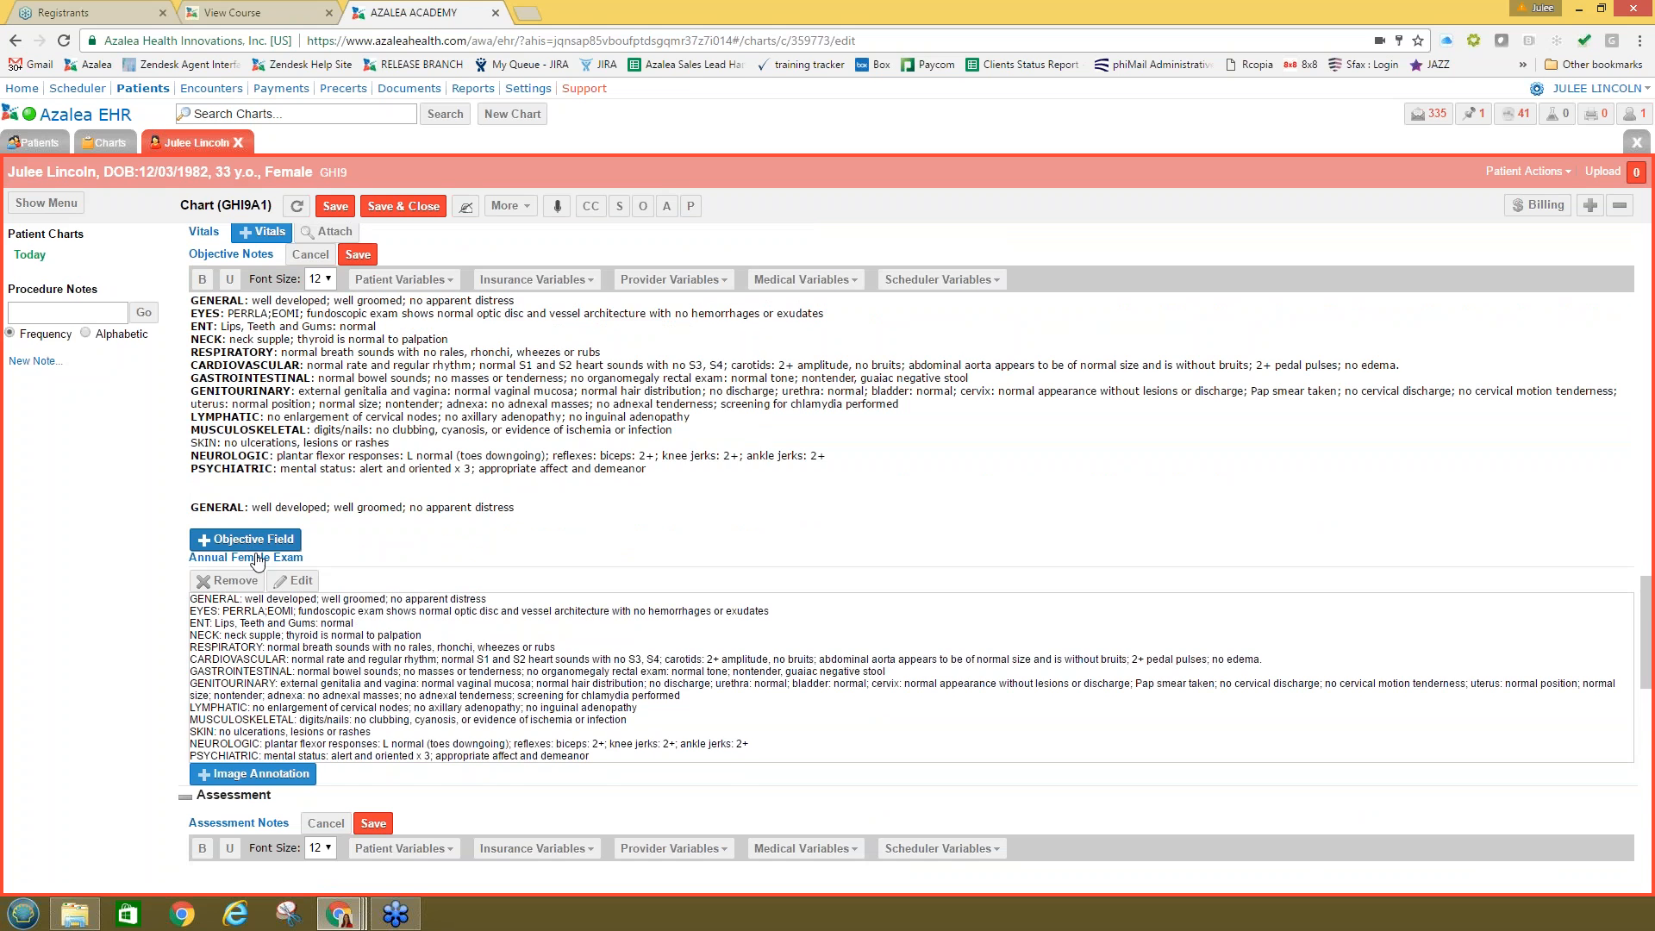
scroll(246, 542, "up", 5)
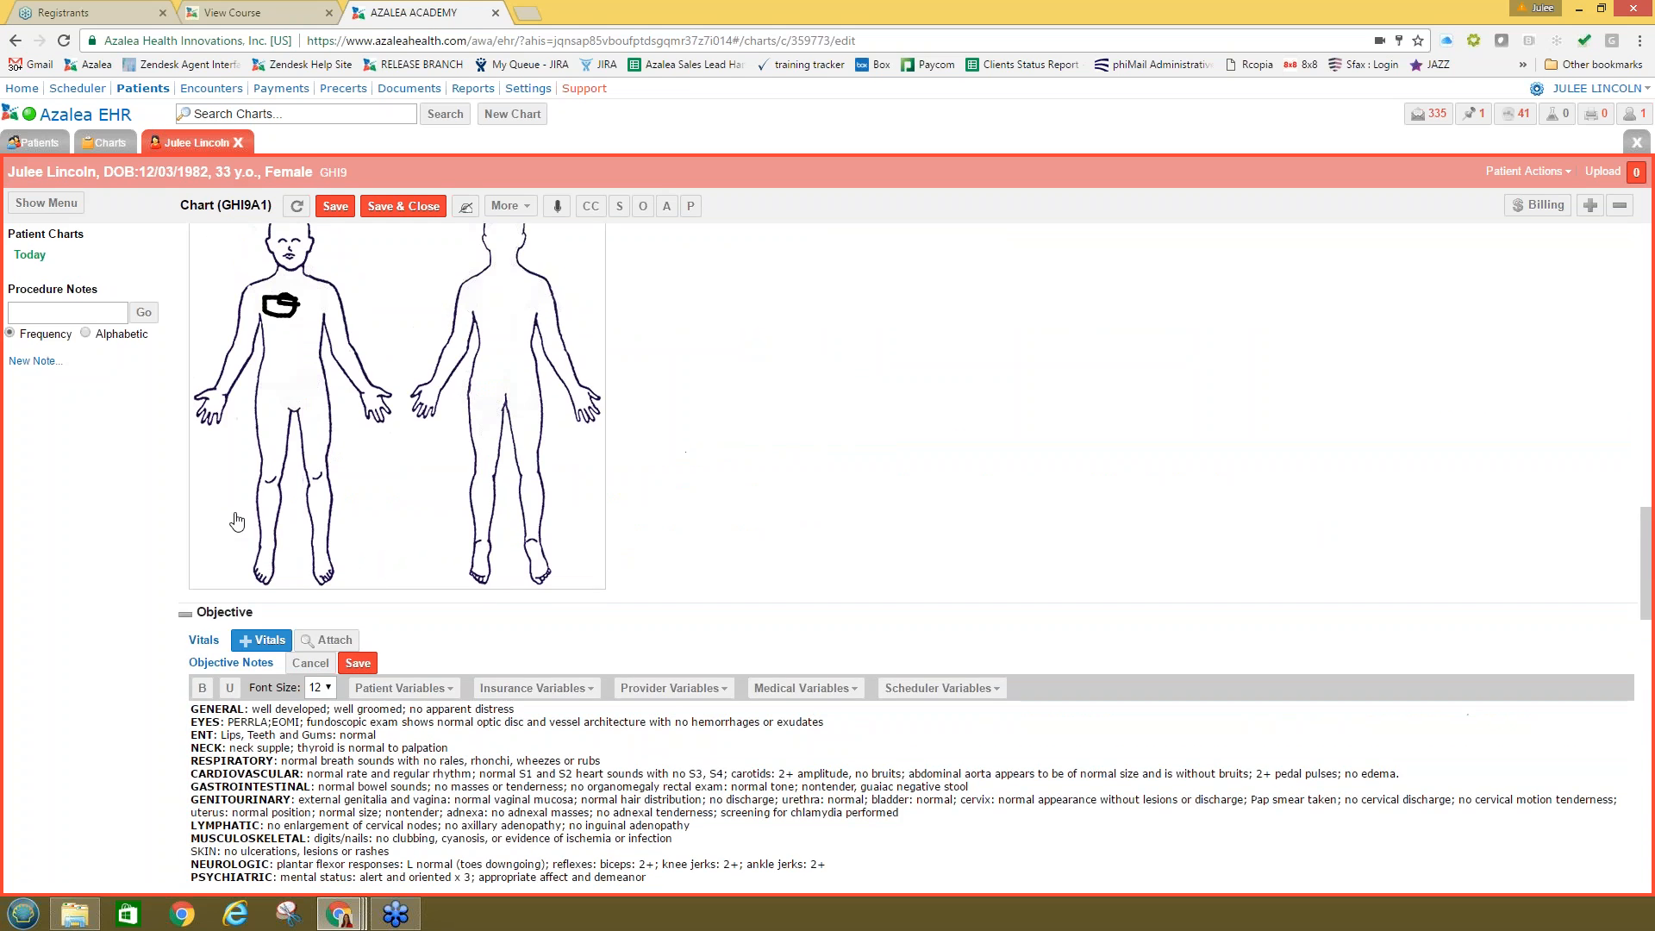
scroll(237, 521, "up", 18)
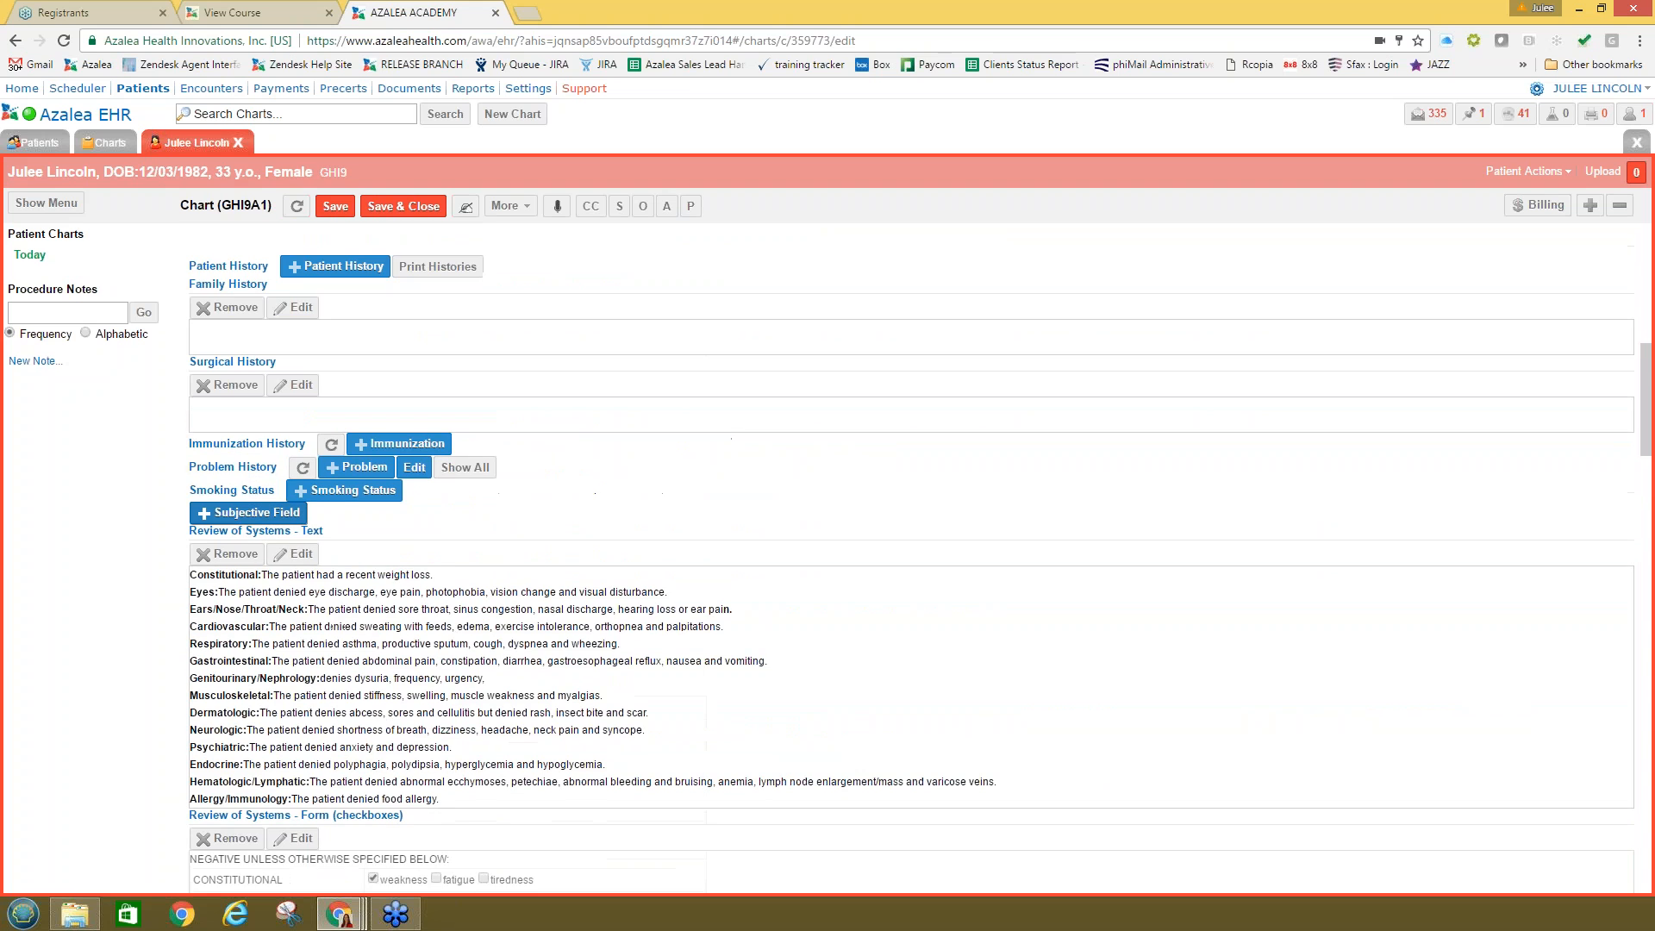
left_click(250, 512)
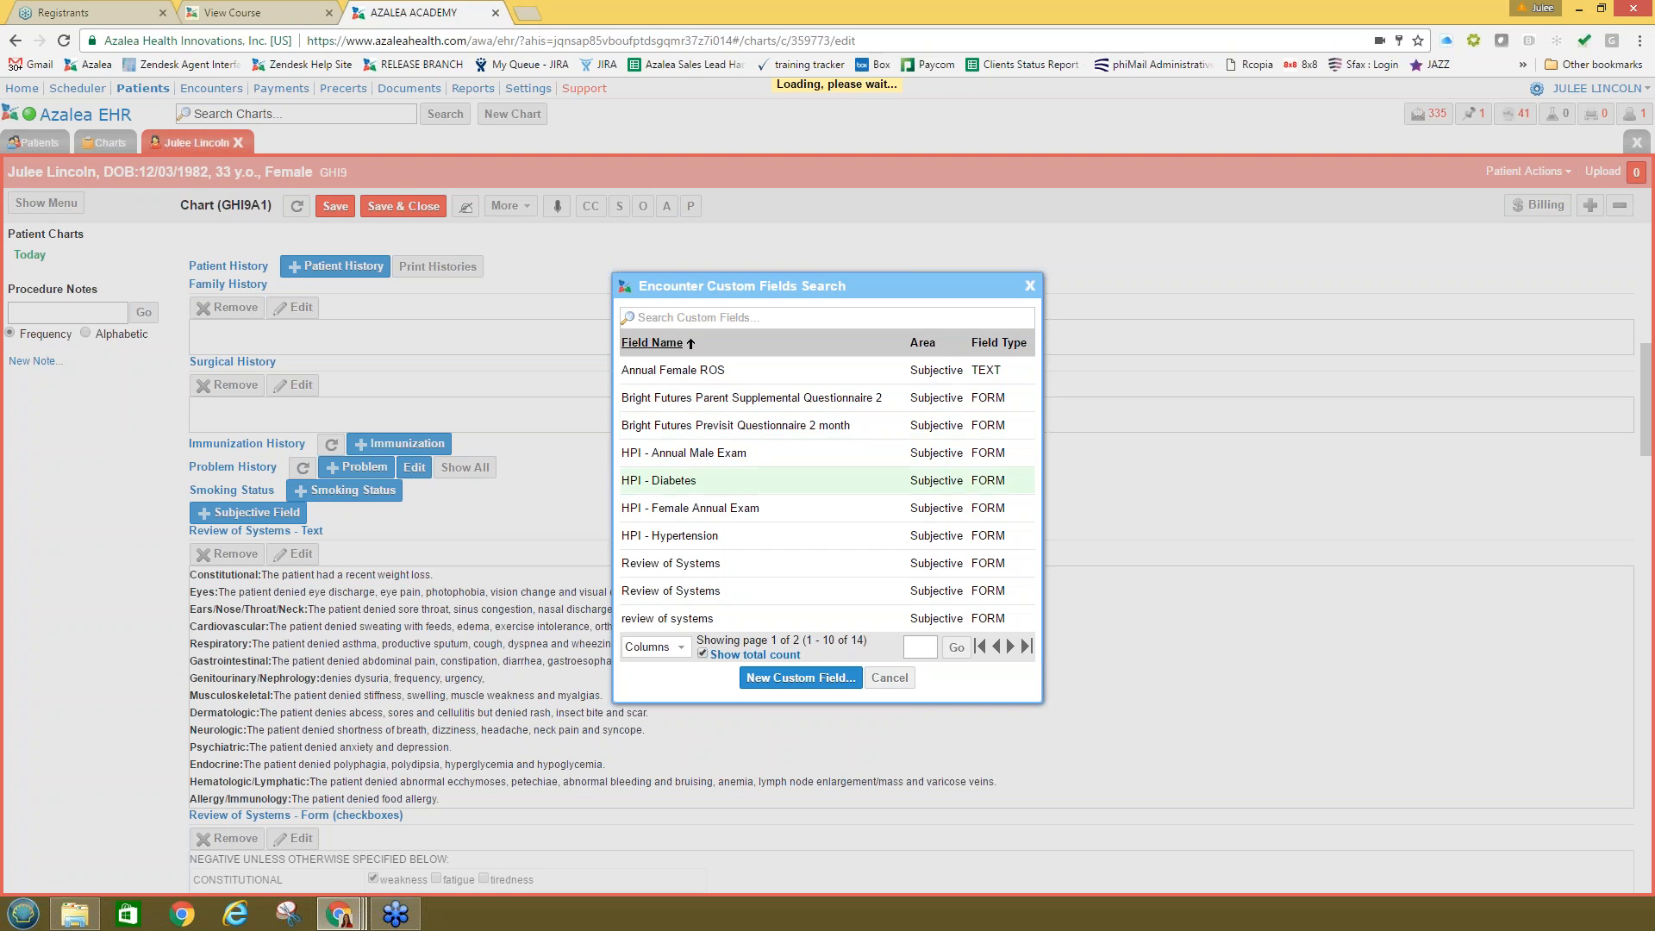
Step: Add the Bright Futures 2 Month questionnaire checking baby care help and time alone with partner
left_click(745, 425)
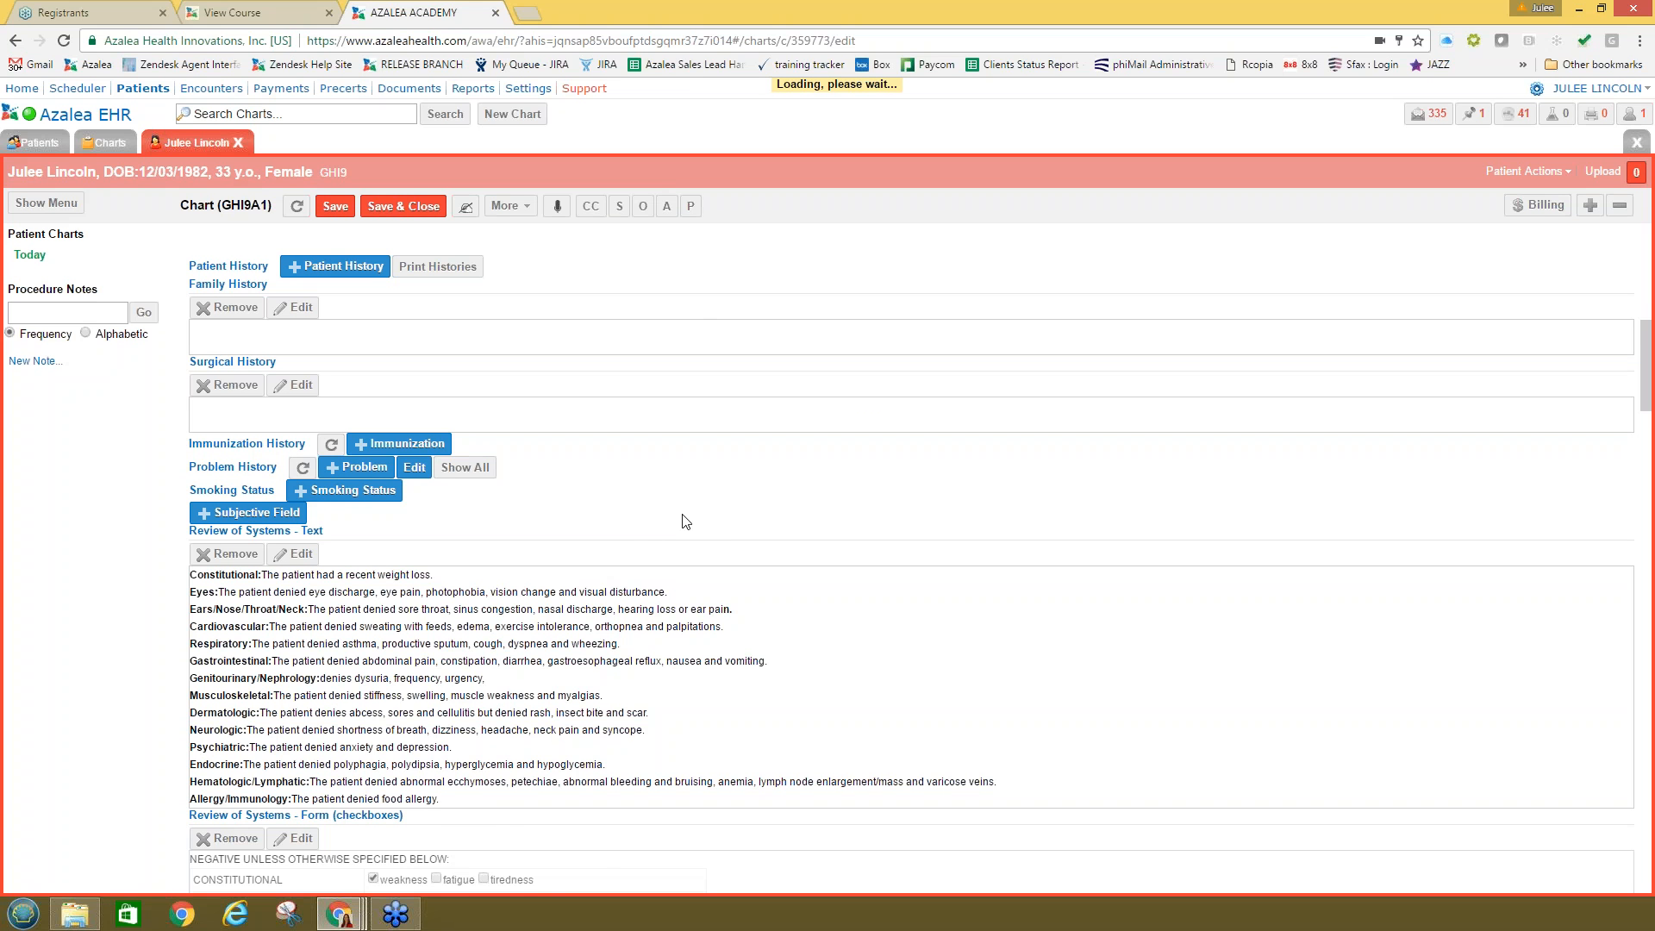
scroll(683, 525, "down", 10)
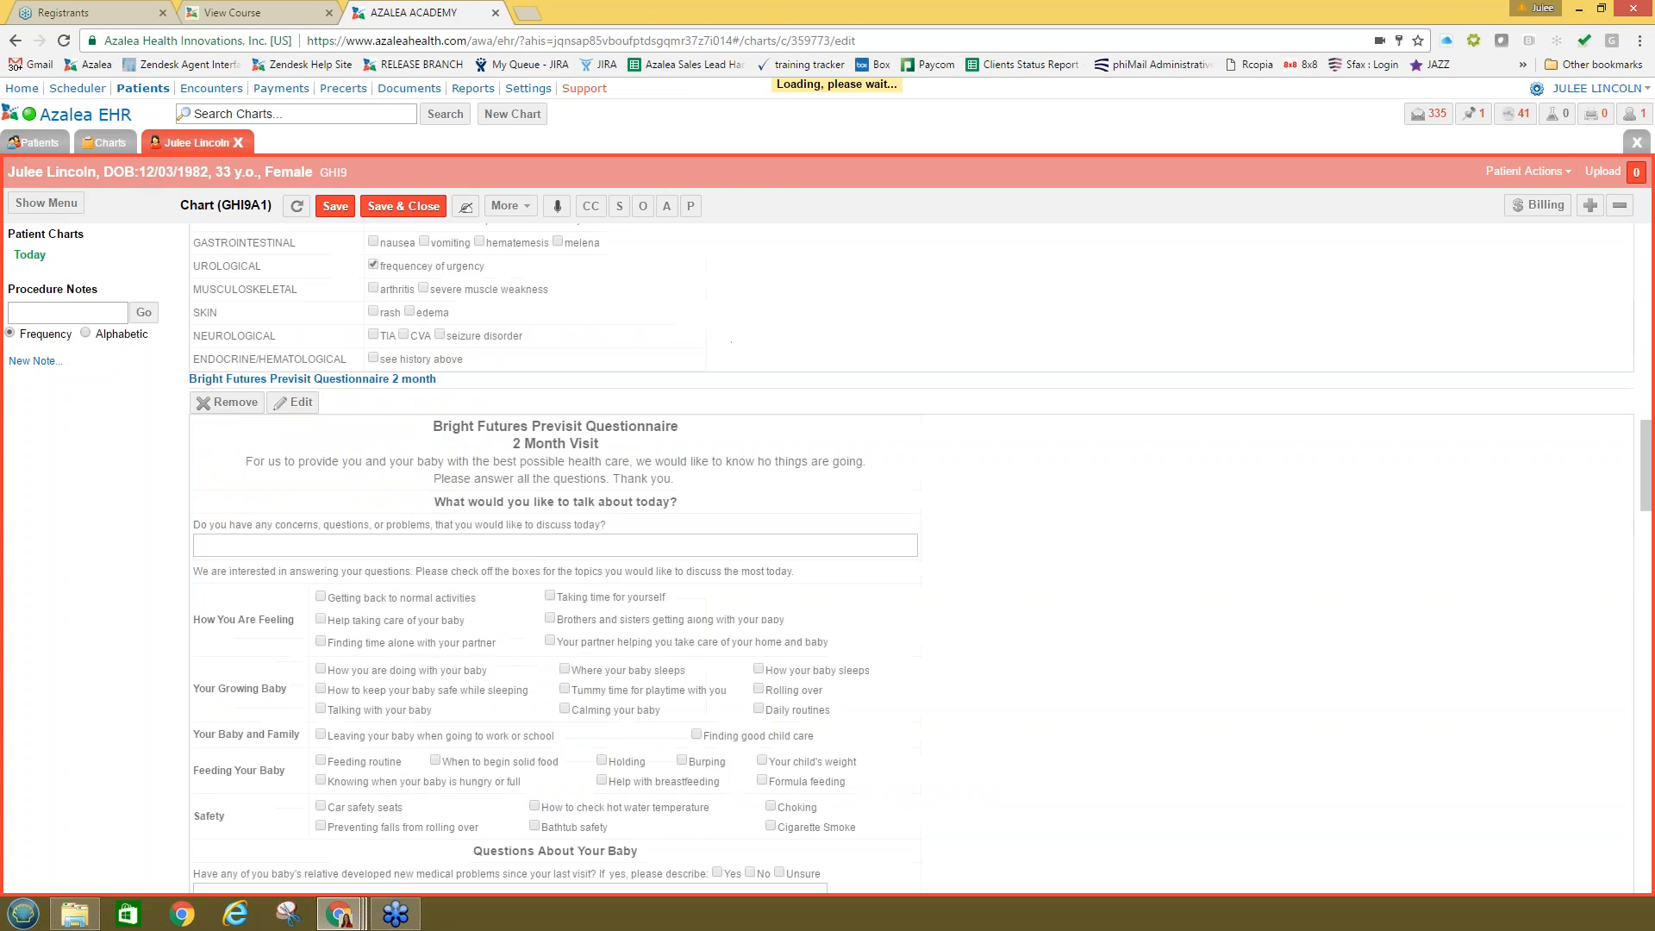
scroll(414, 331, "up", 2)
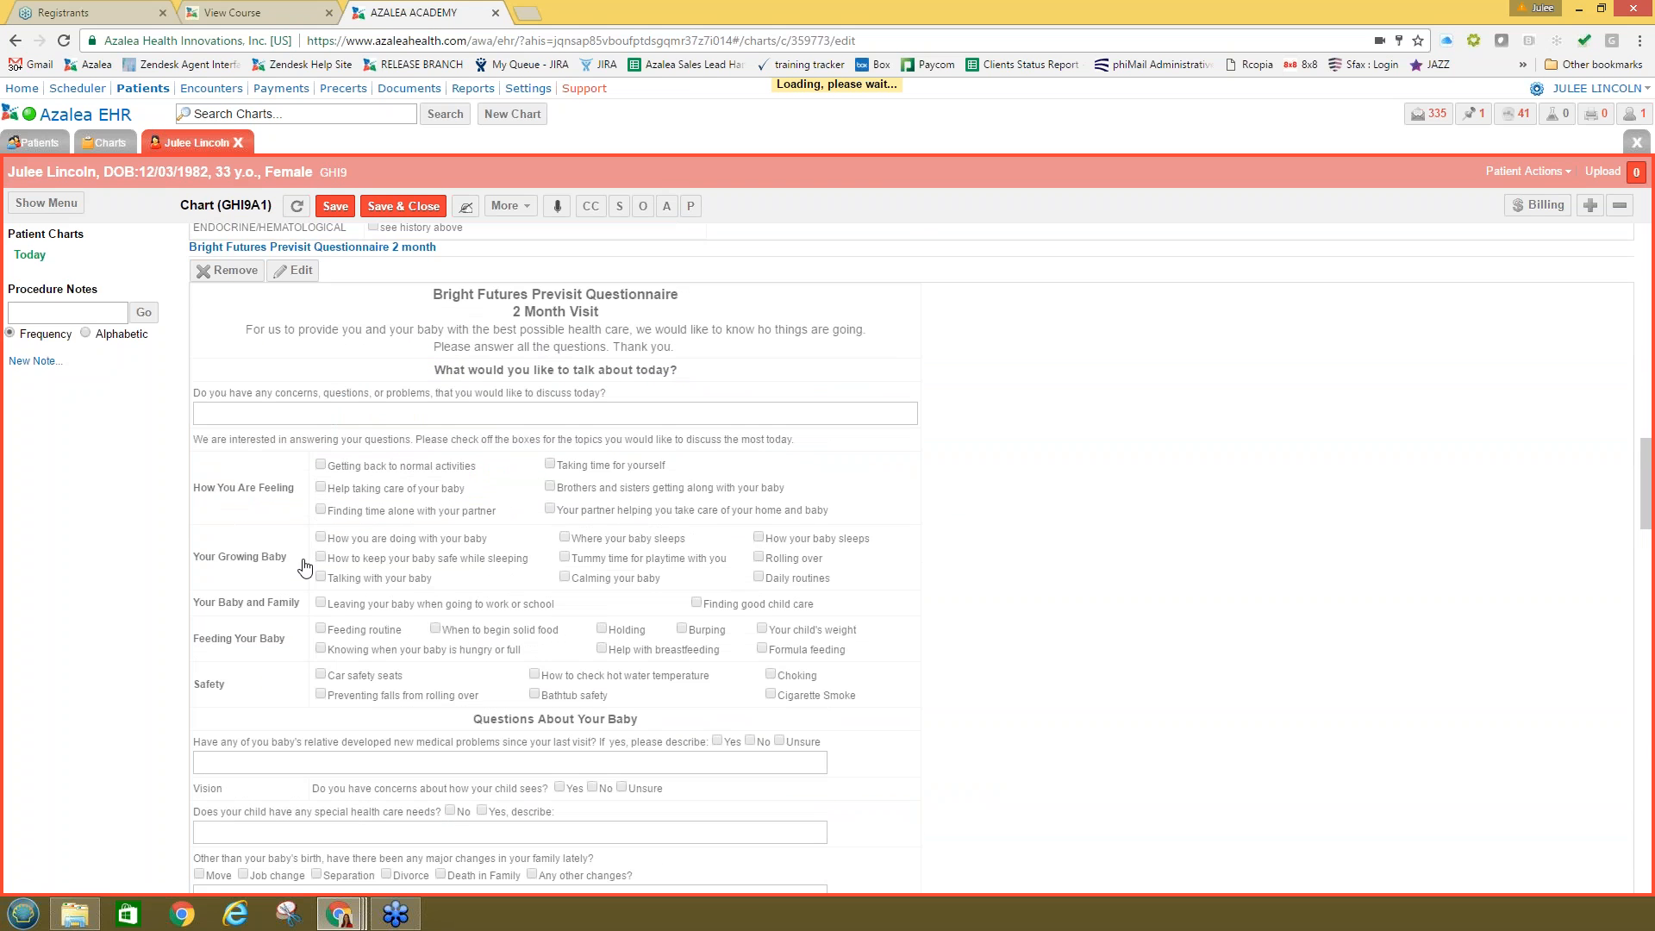
left_click(317, 490)
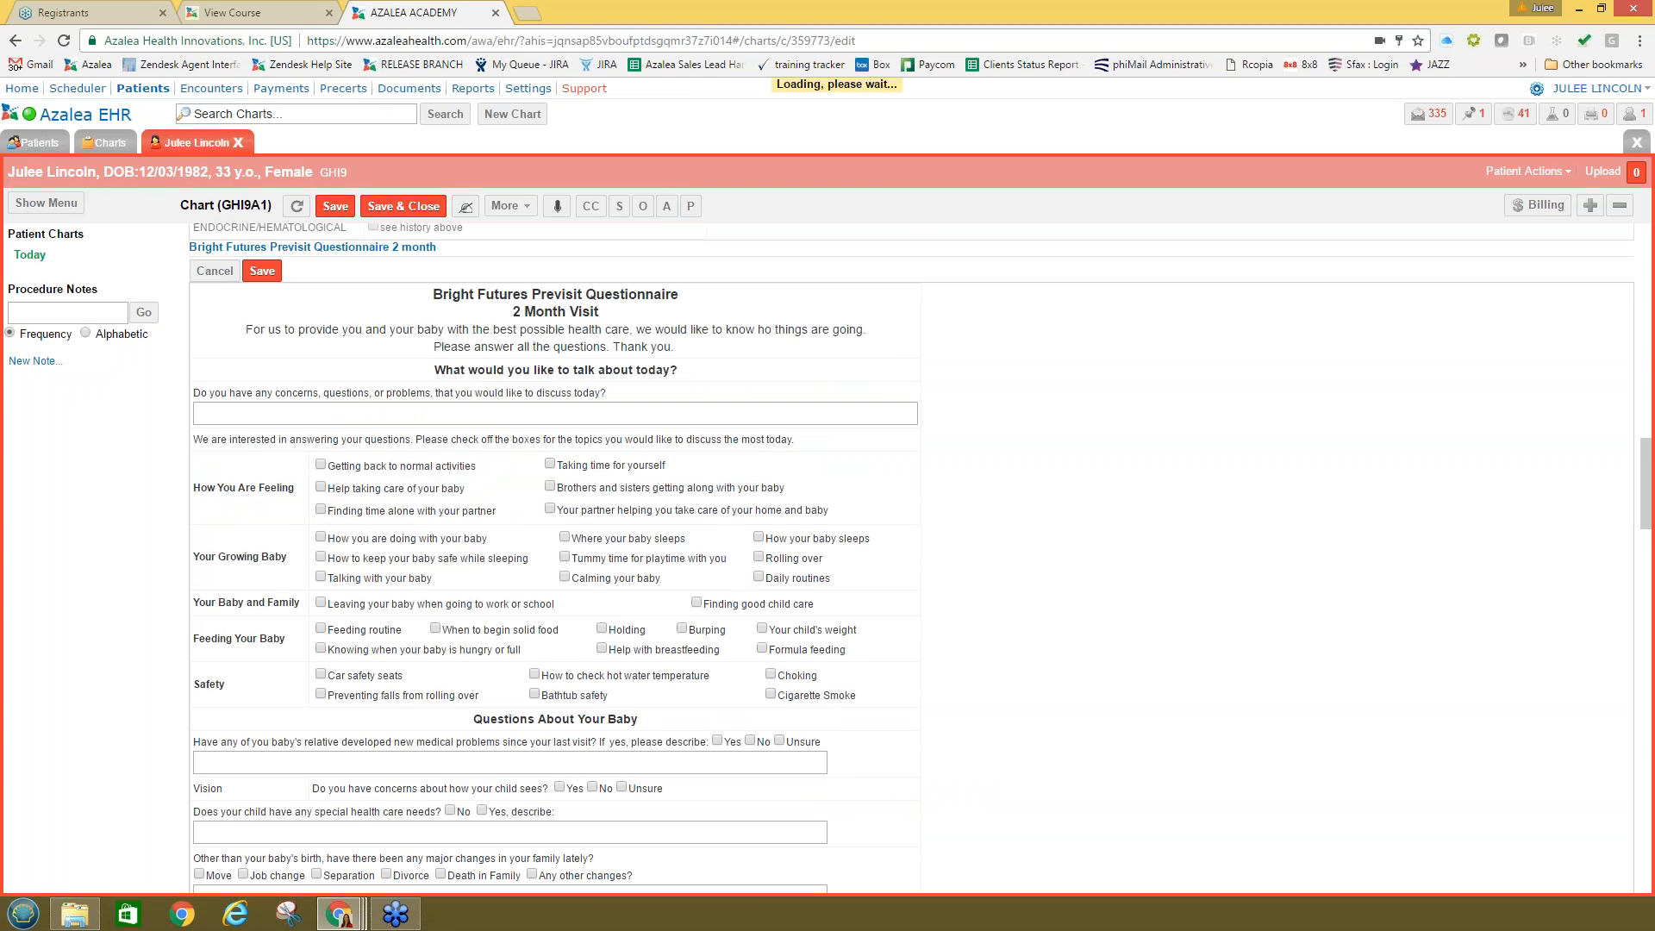
left_click(321, 509)
left_click(262, 271)
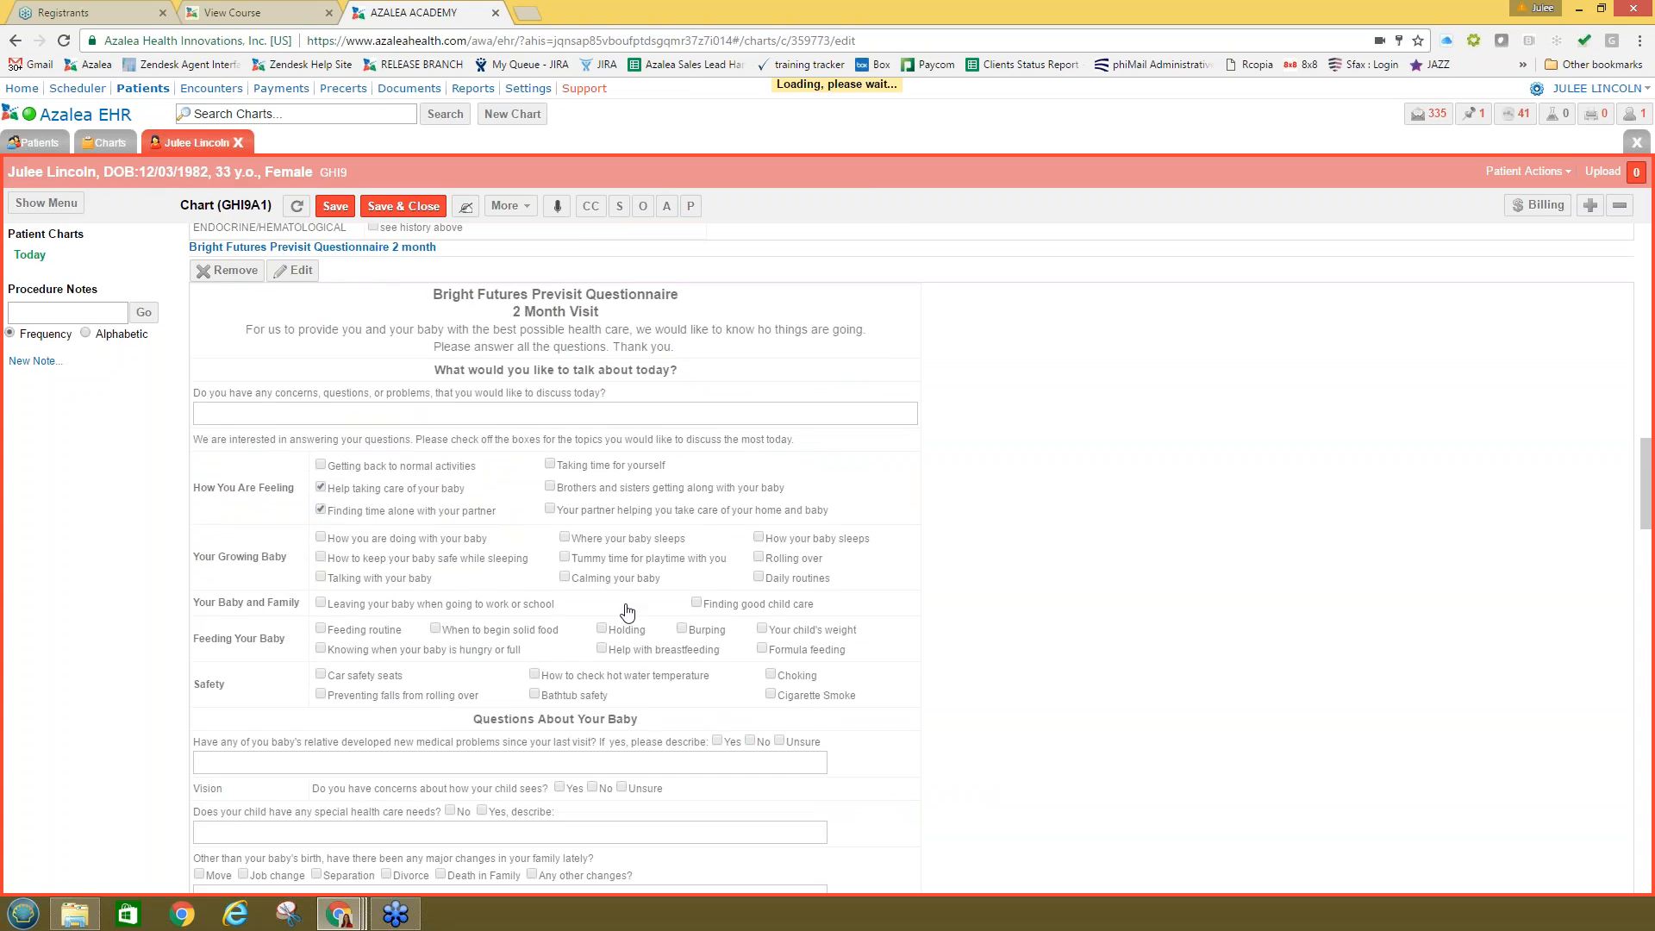
scroll(627, 612, "down", 15)
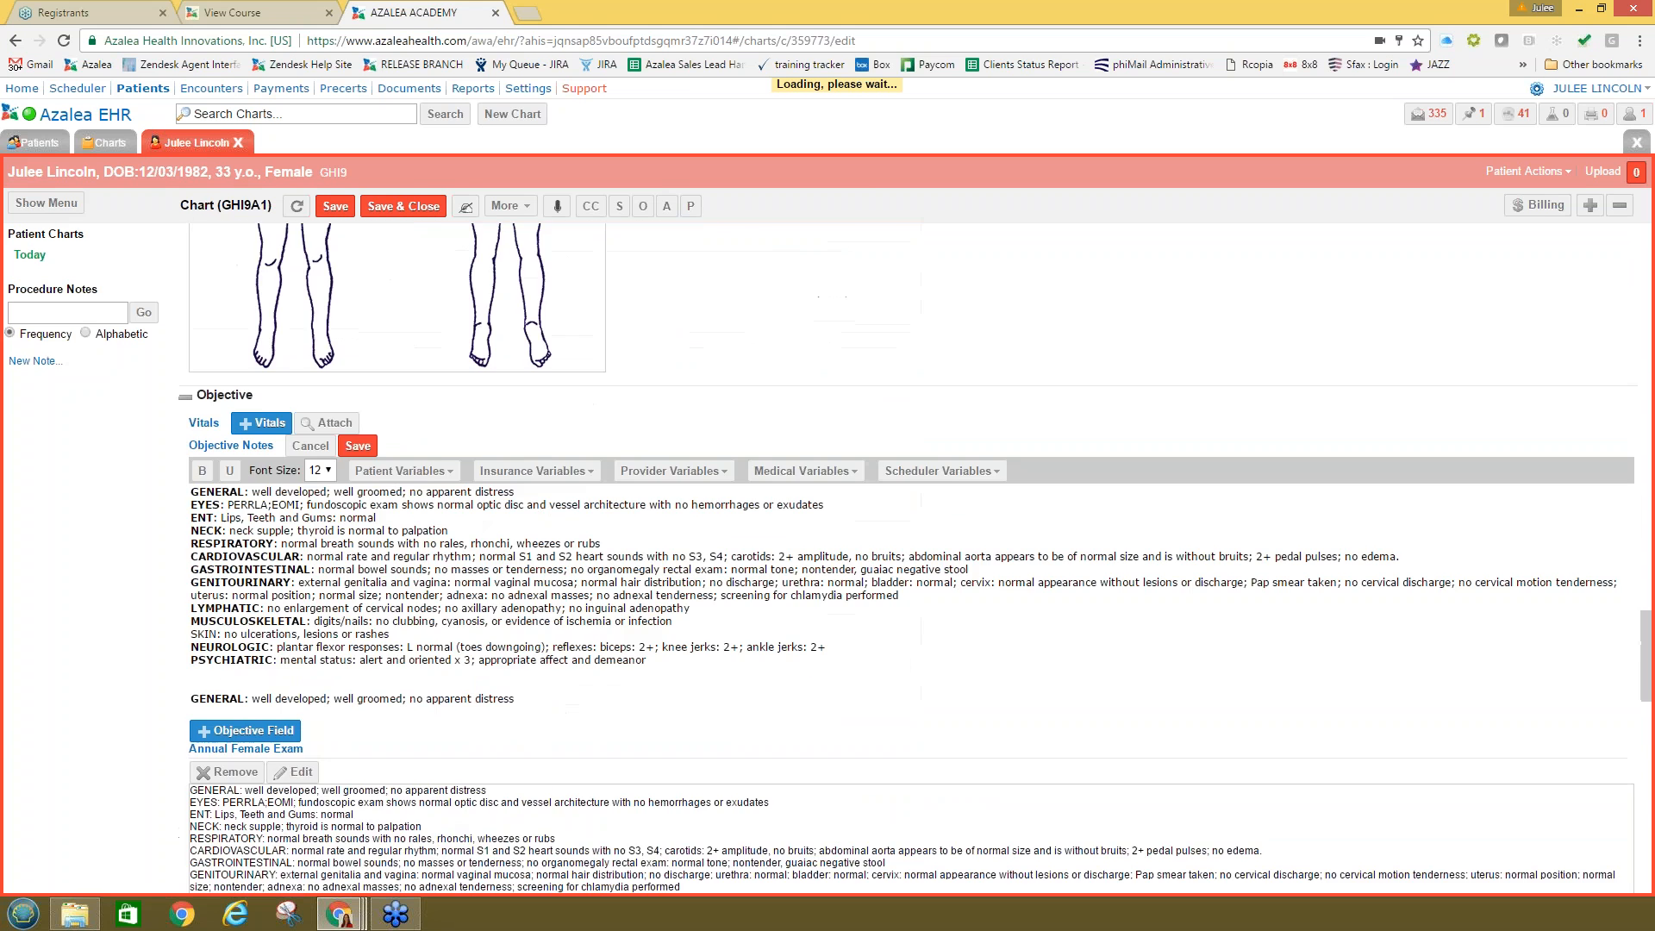
scroll(249, 501, "down", 10)
left_click(226, 498)
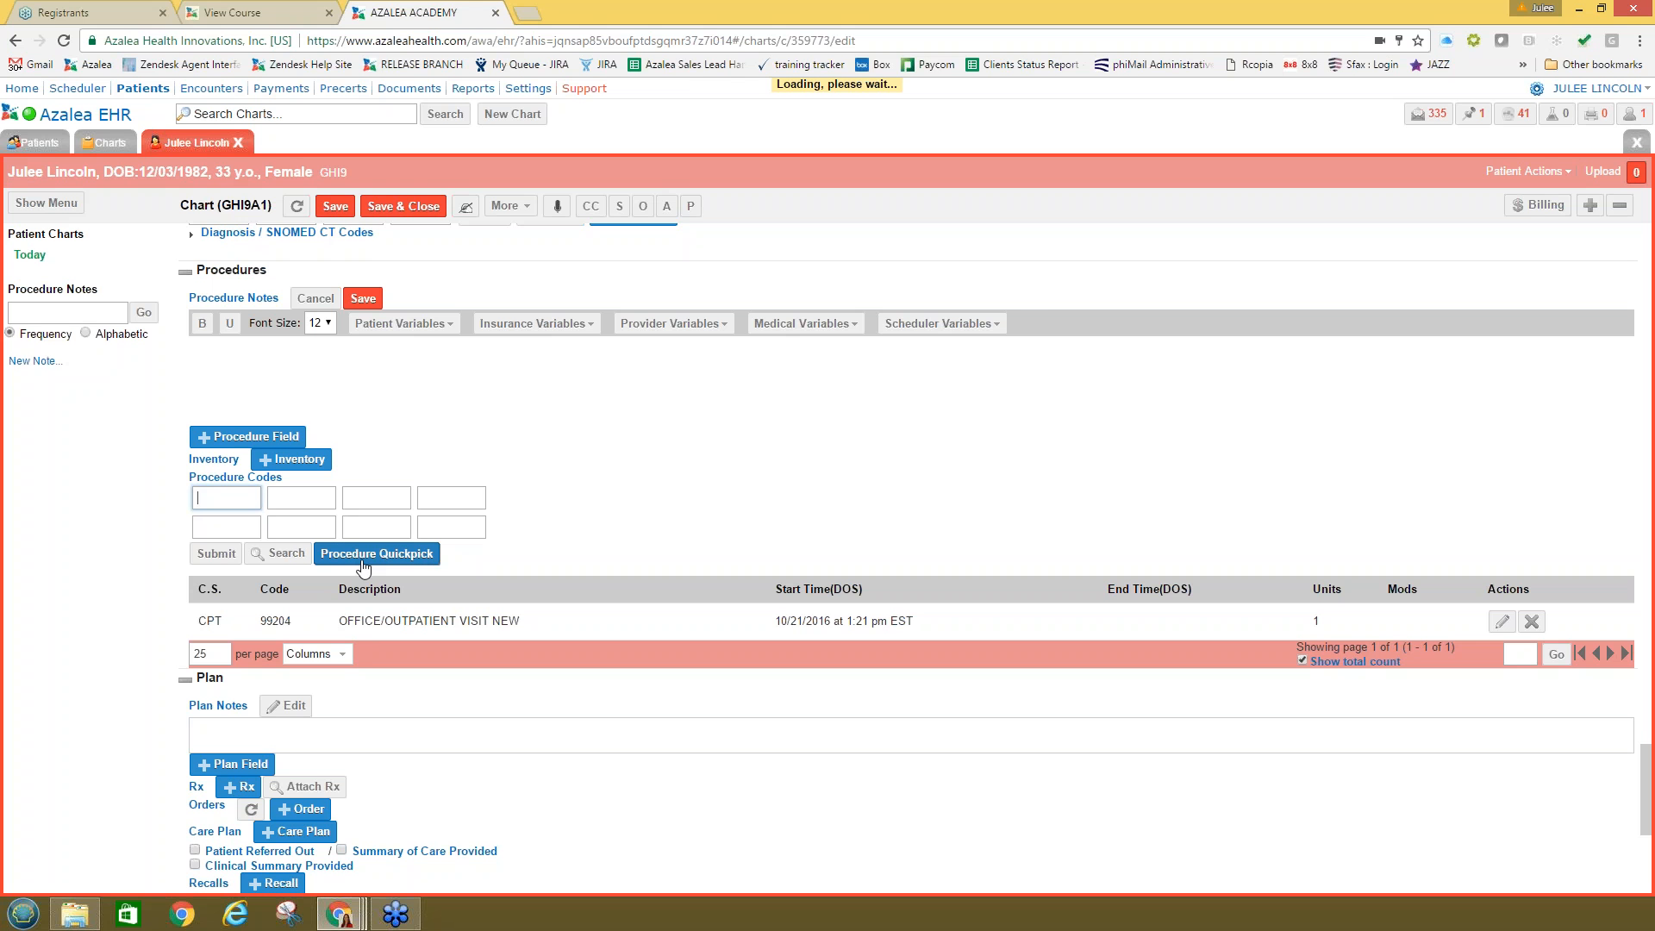
left_click(277, 553)
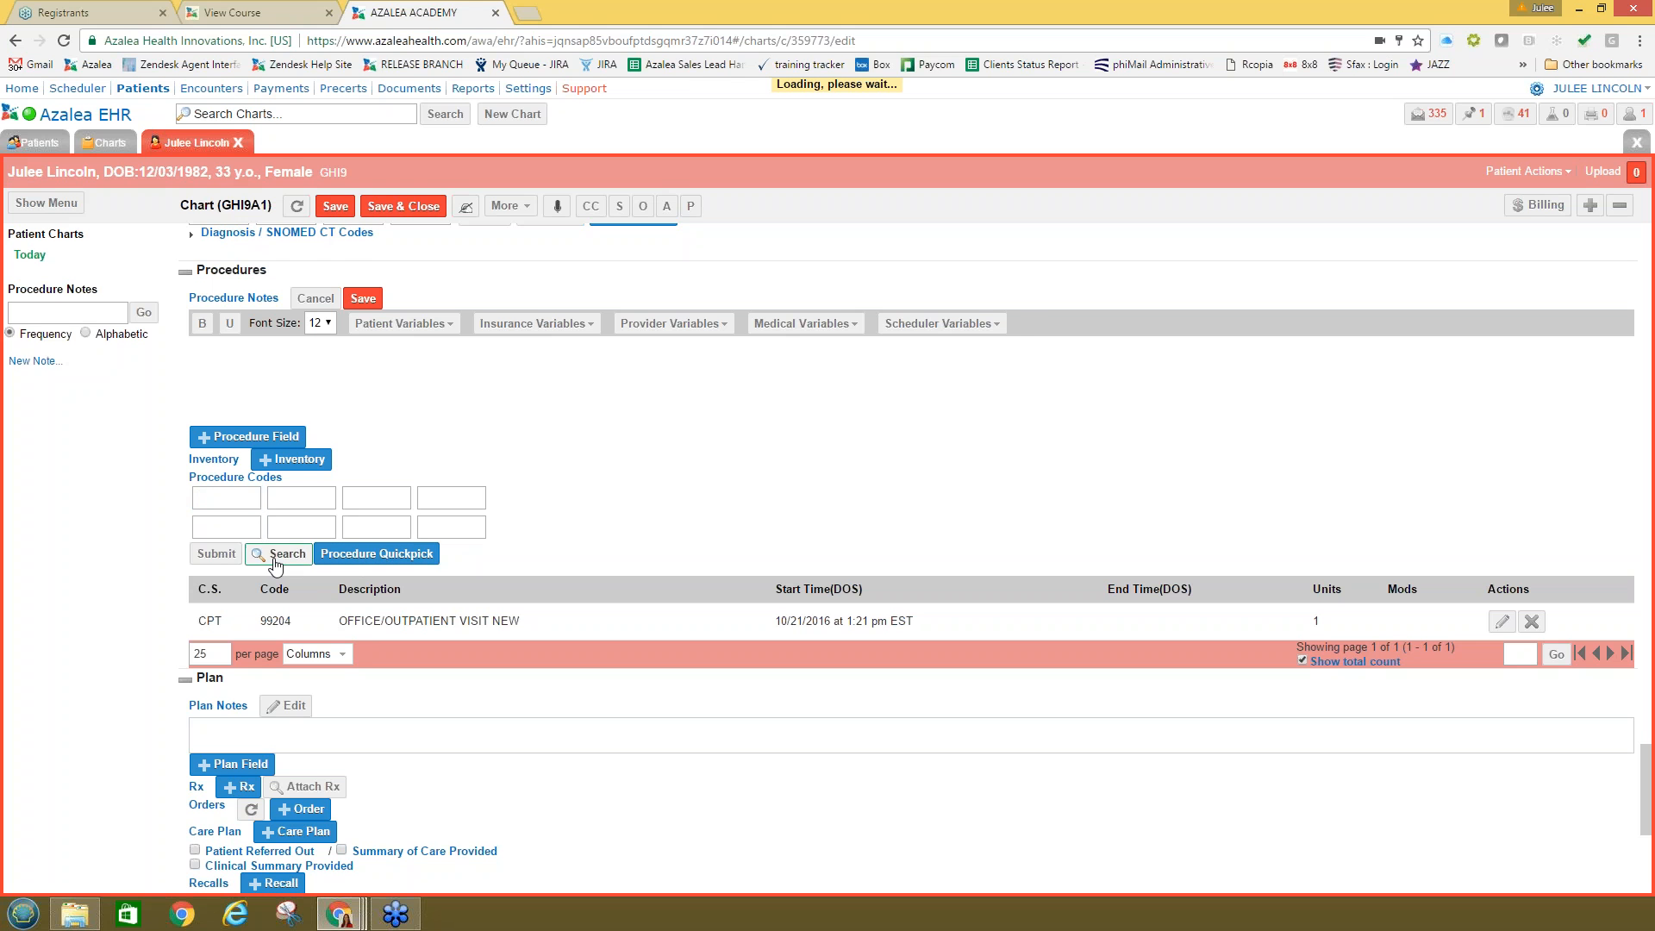
scroll(277, 552, "down", 3)
scroll(862, 634, "down", 3)
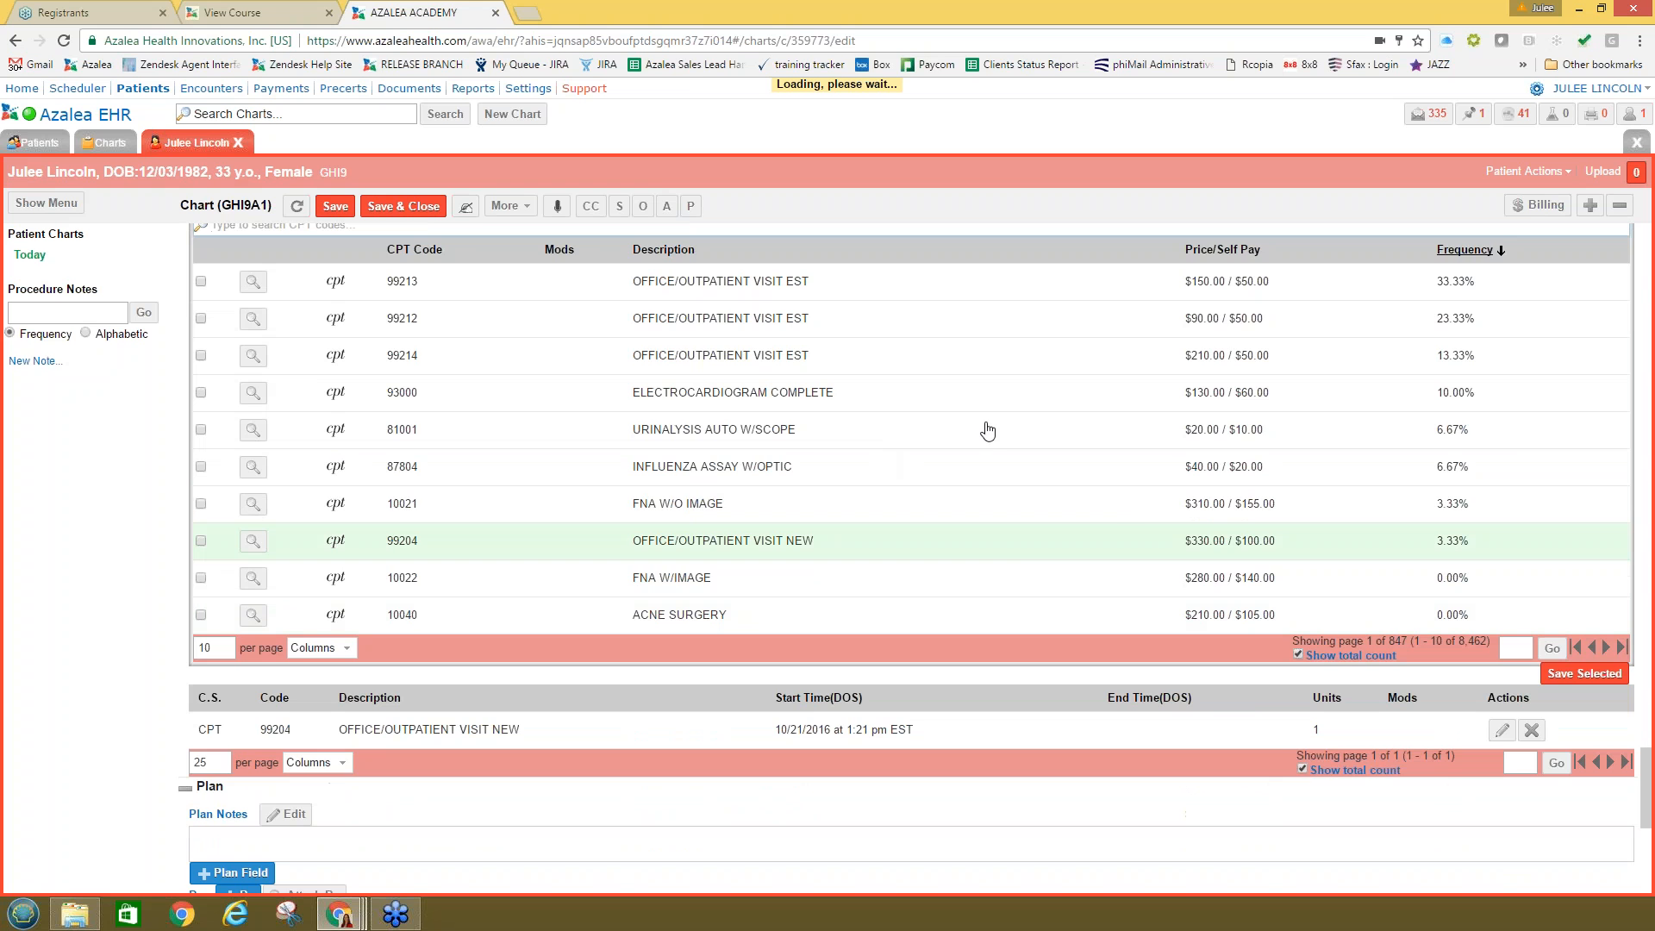
scroll(325, 361, "up", 3)
left_click(301, 484)
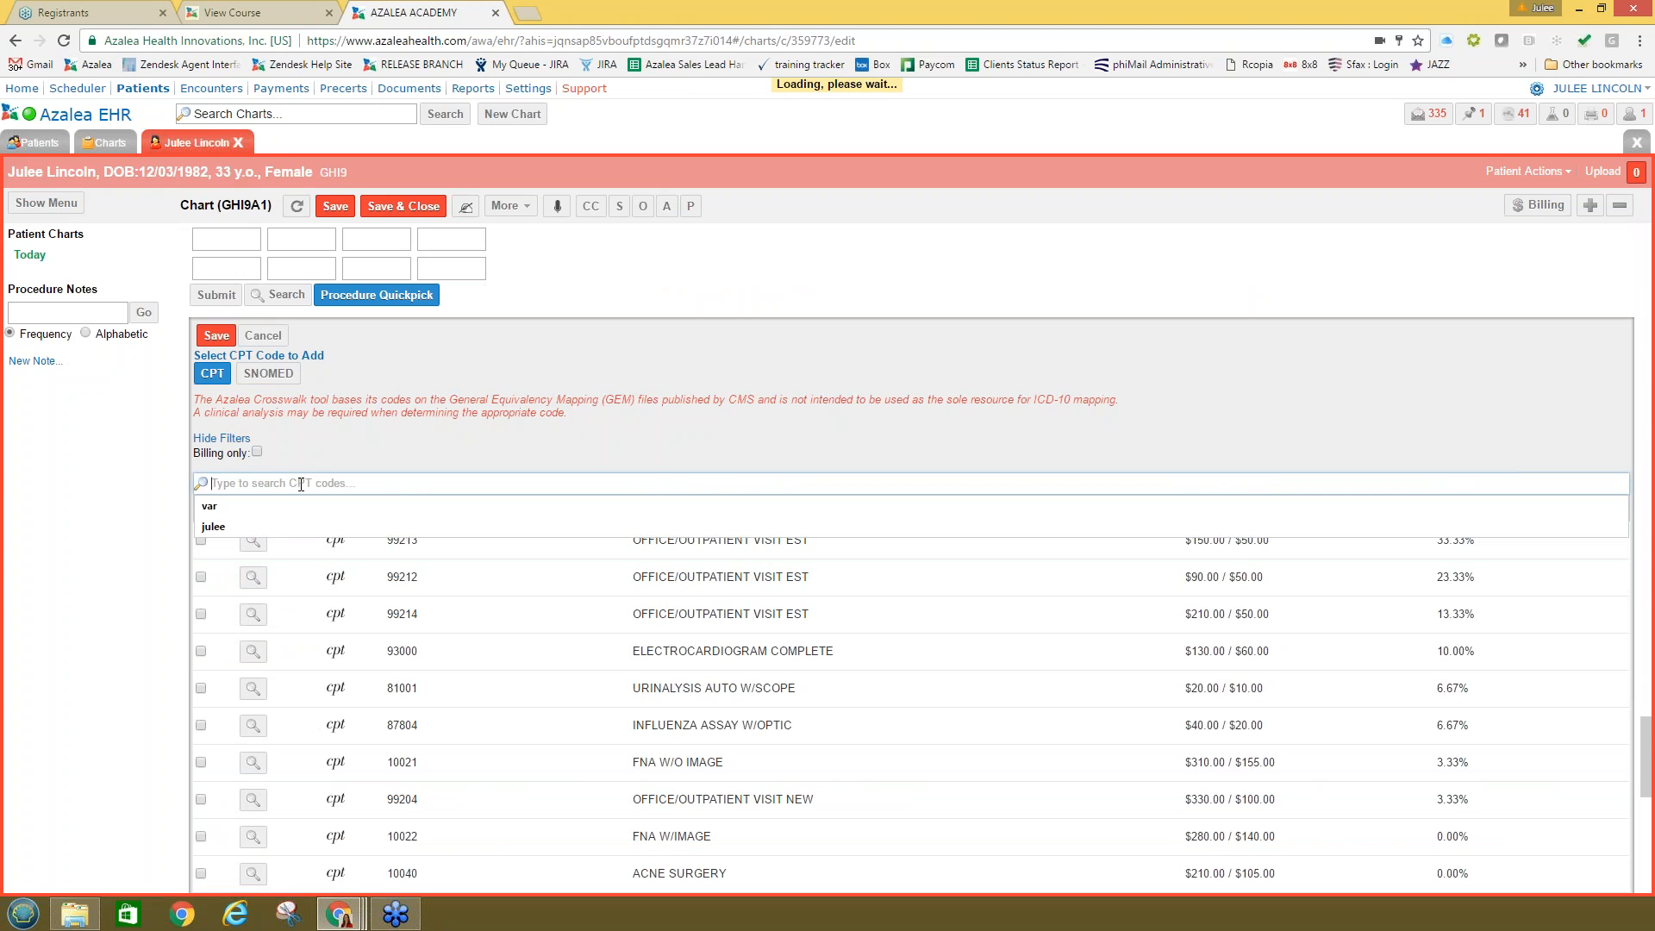
left_click(262, 335)
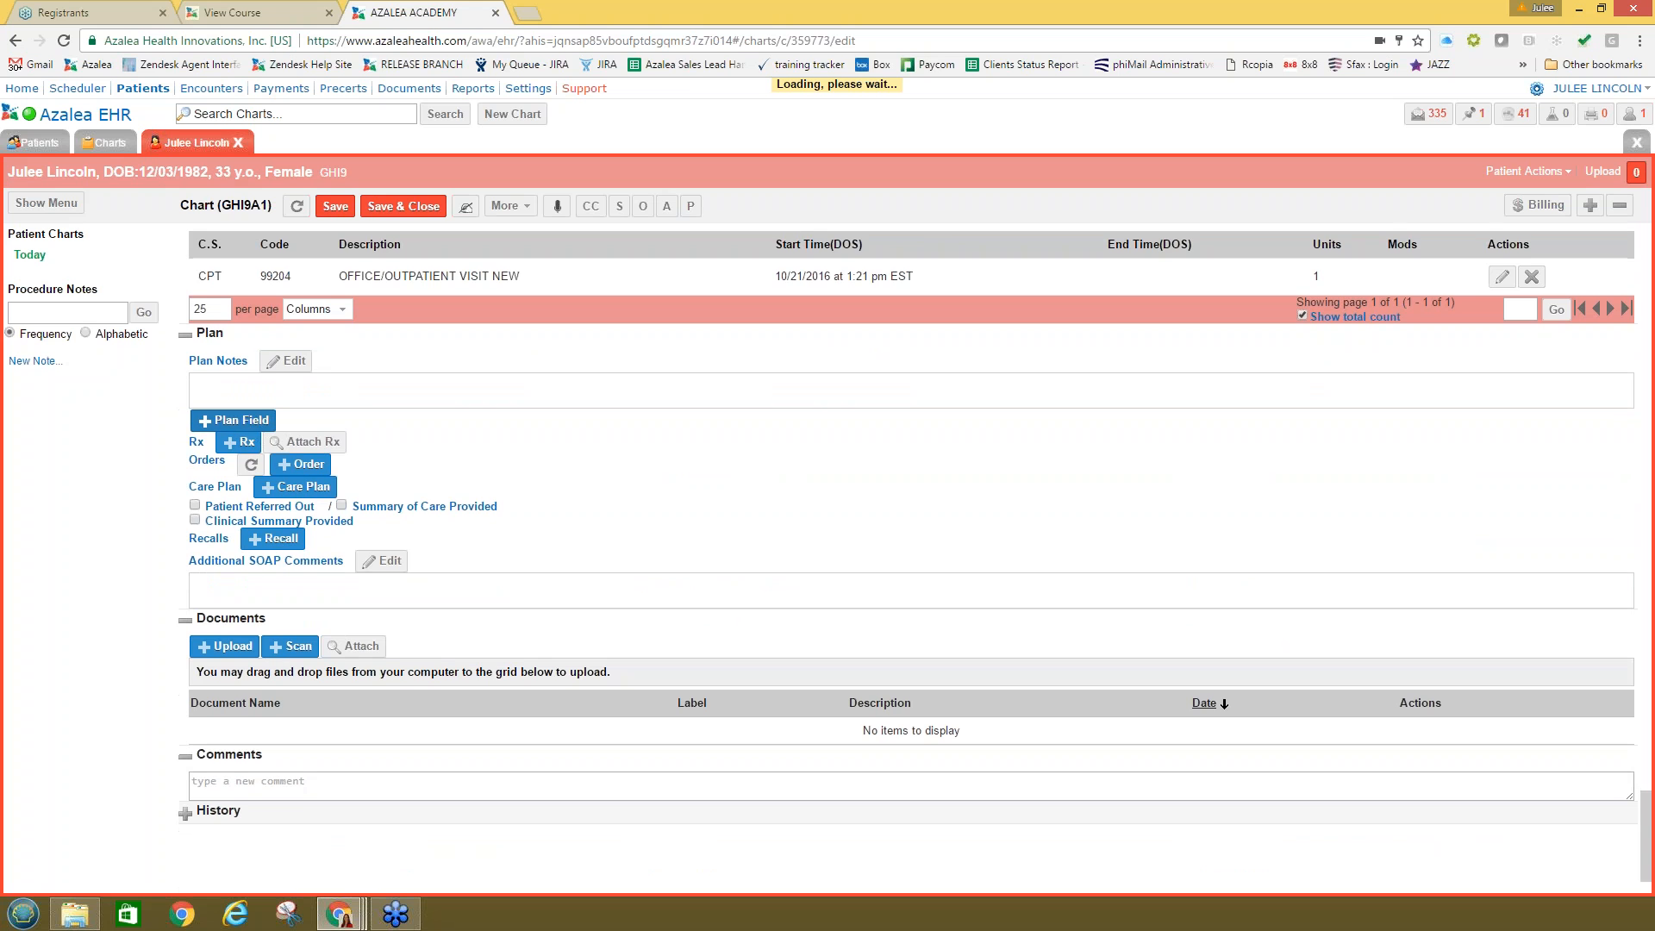
Step: Add a Follow-Up plan field with a routine visit in 2 days and save it
left_click(234, 420)
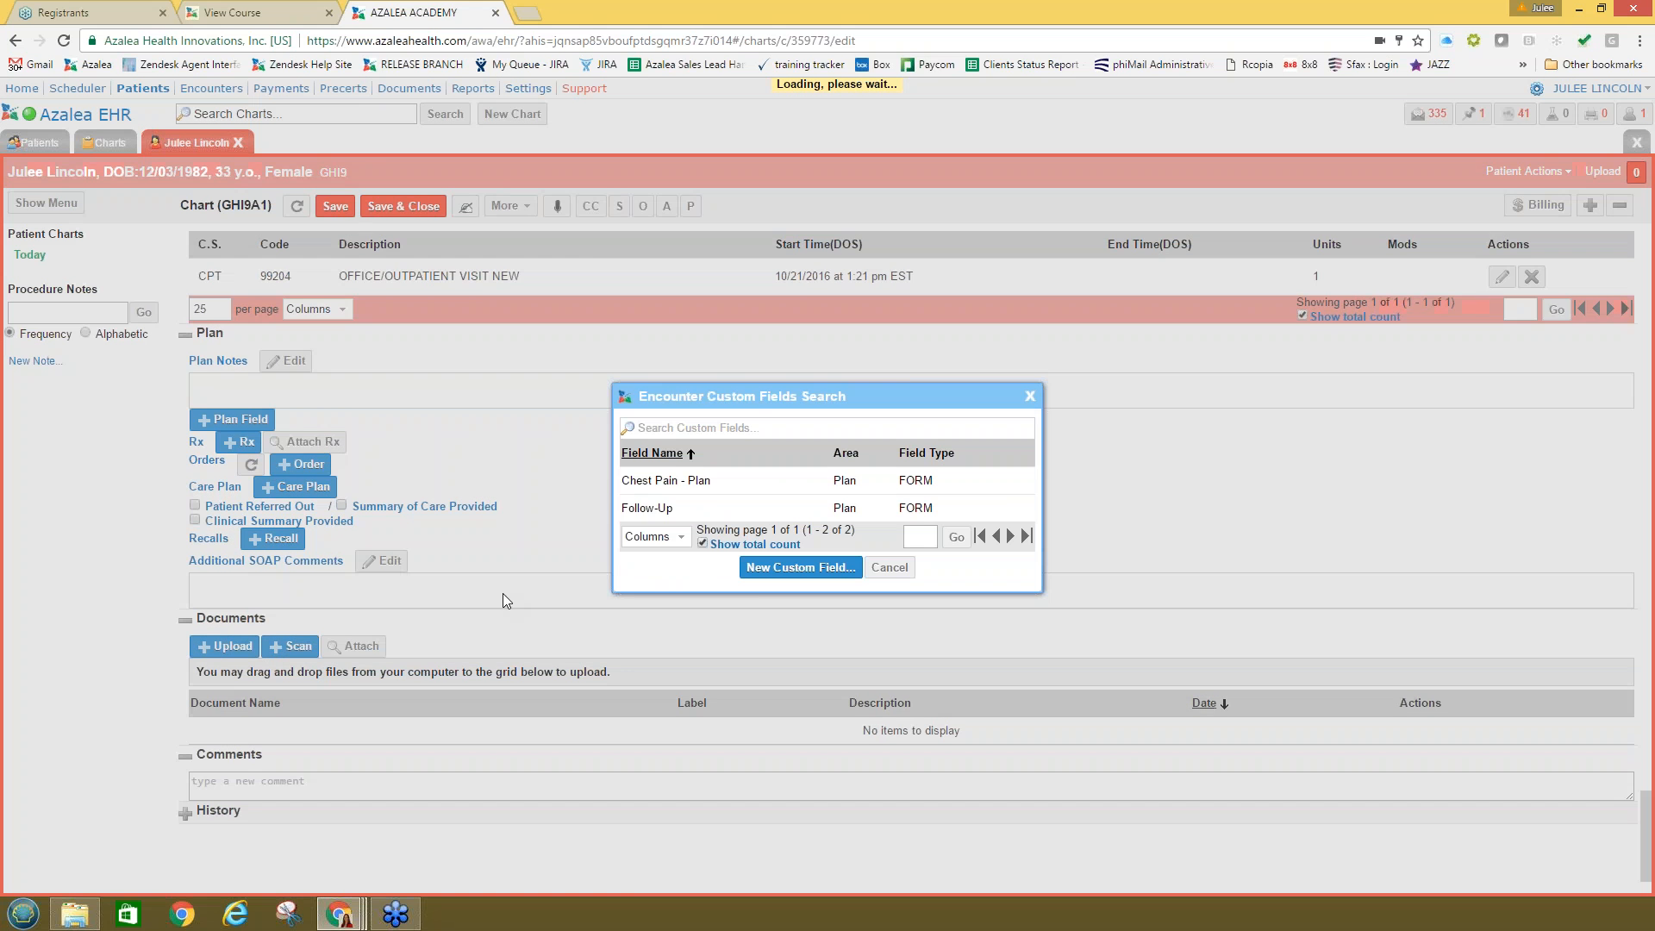
left_click(662, 509)
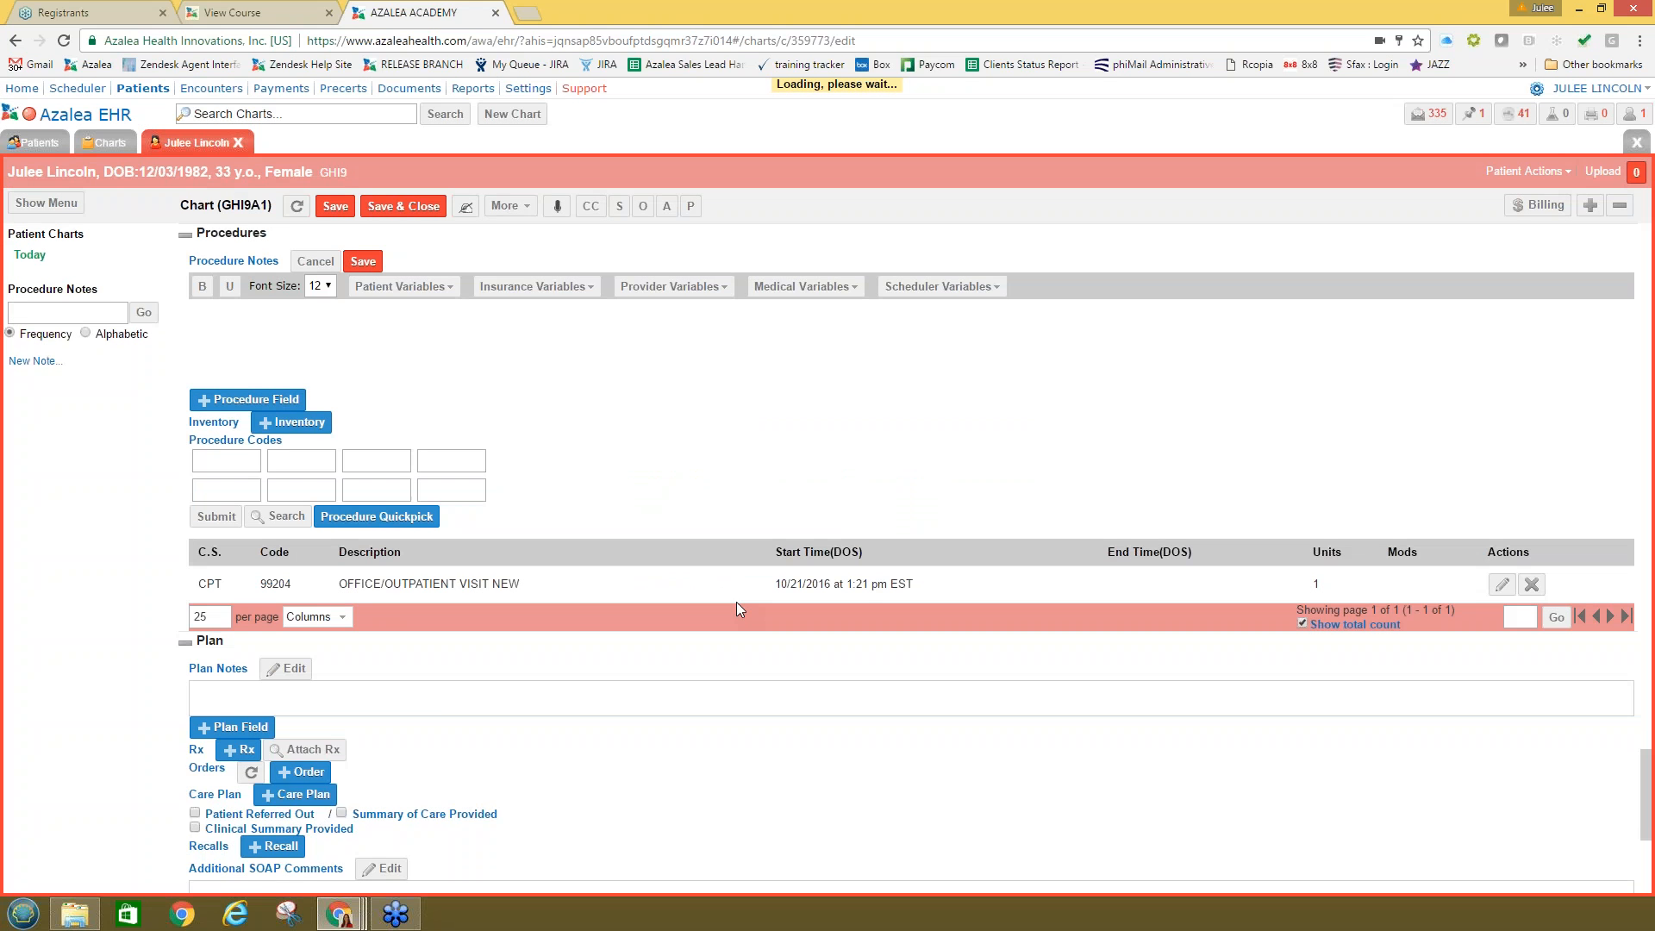
scroll(437, 711, "down", 1)
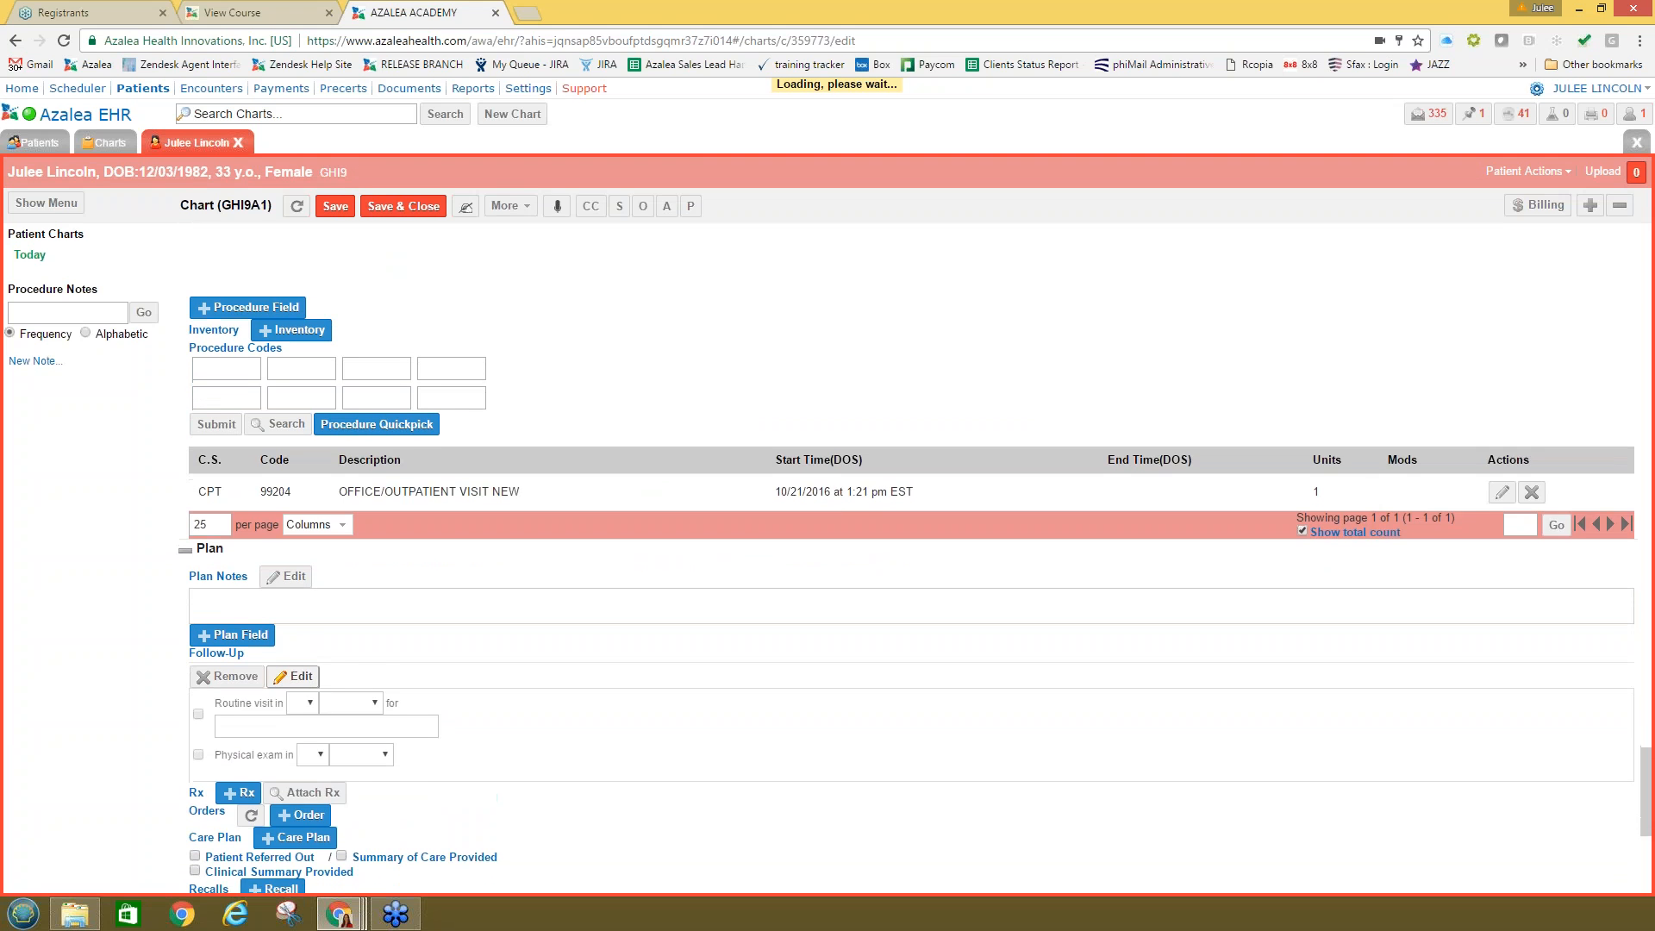
scroll(268, 677, "down", 1)
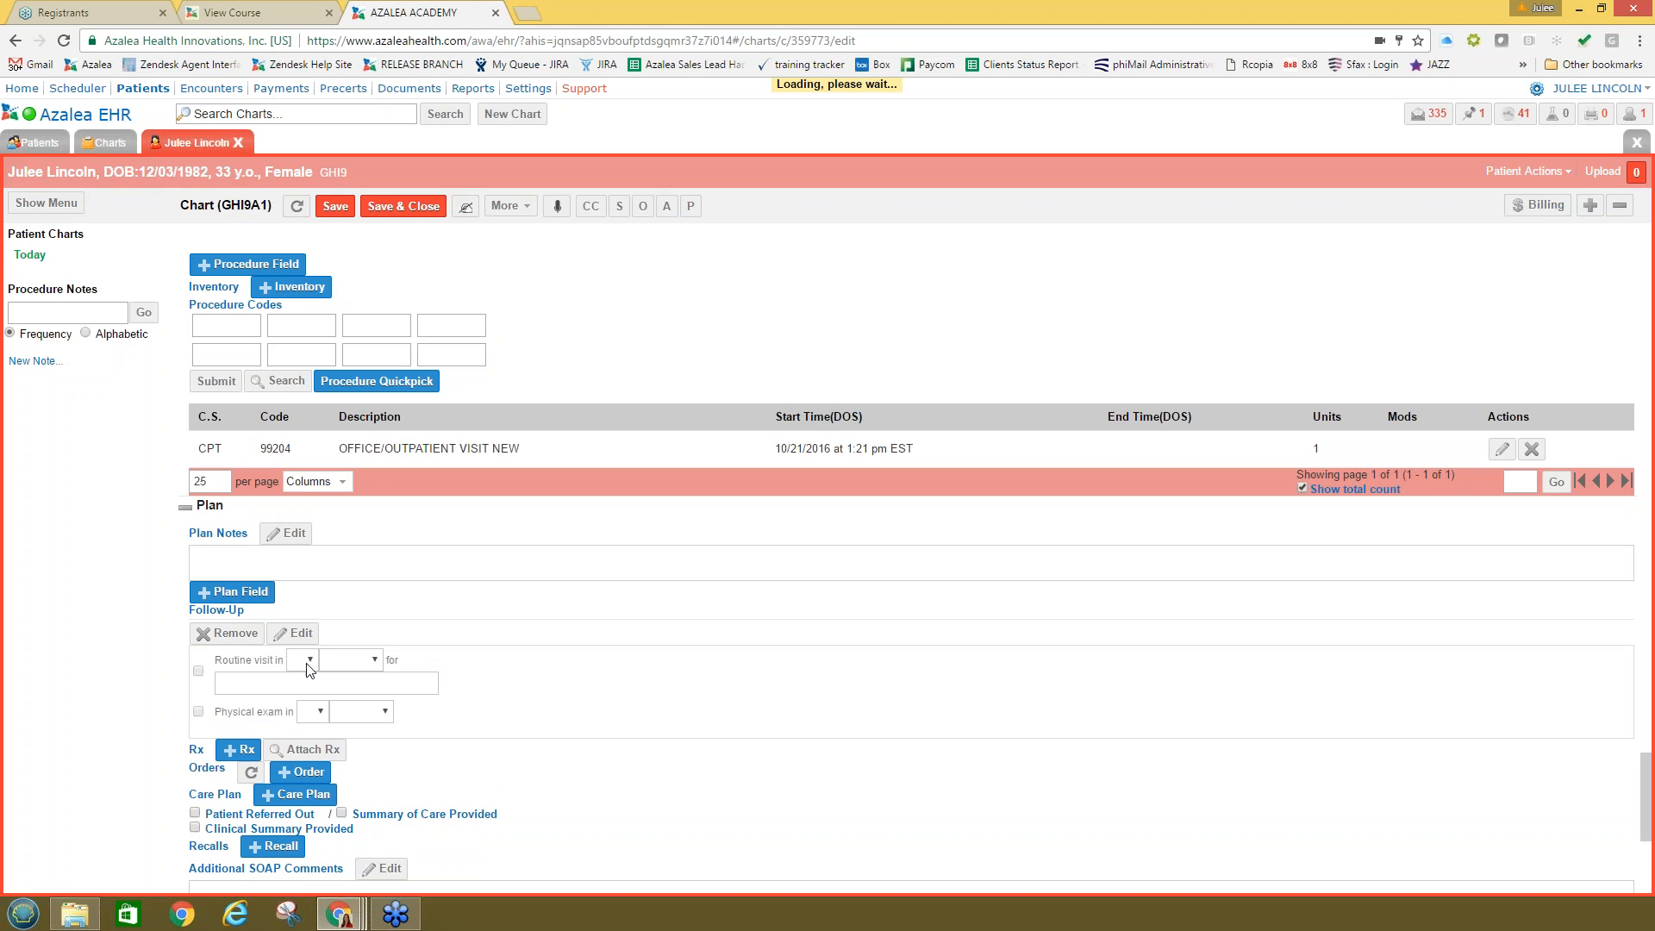
left_click(310, 658)
left_click(294, 434)
left_click(349, 660)
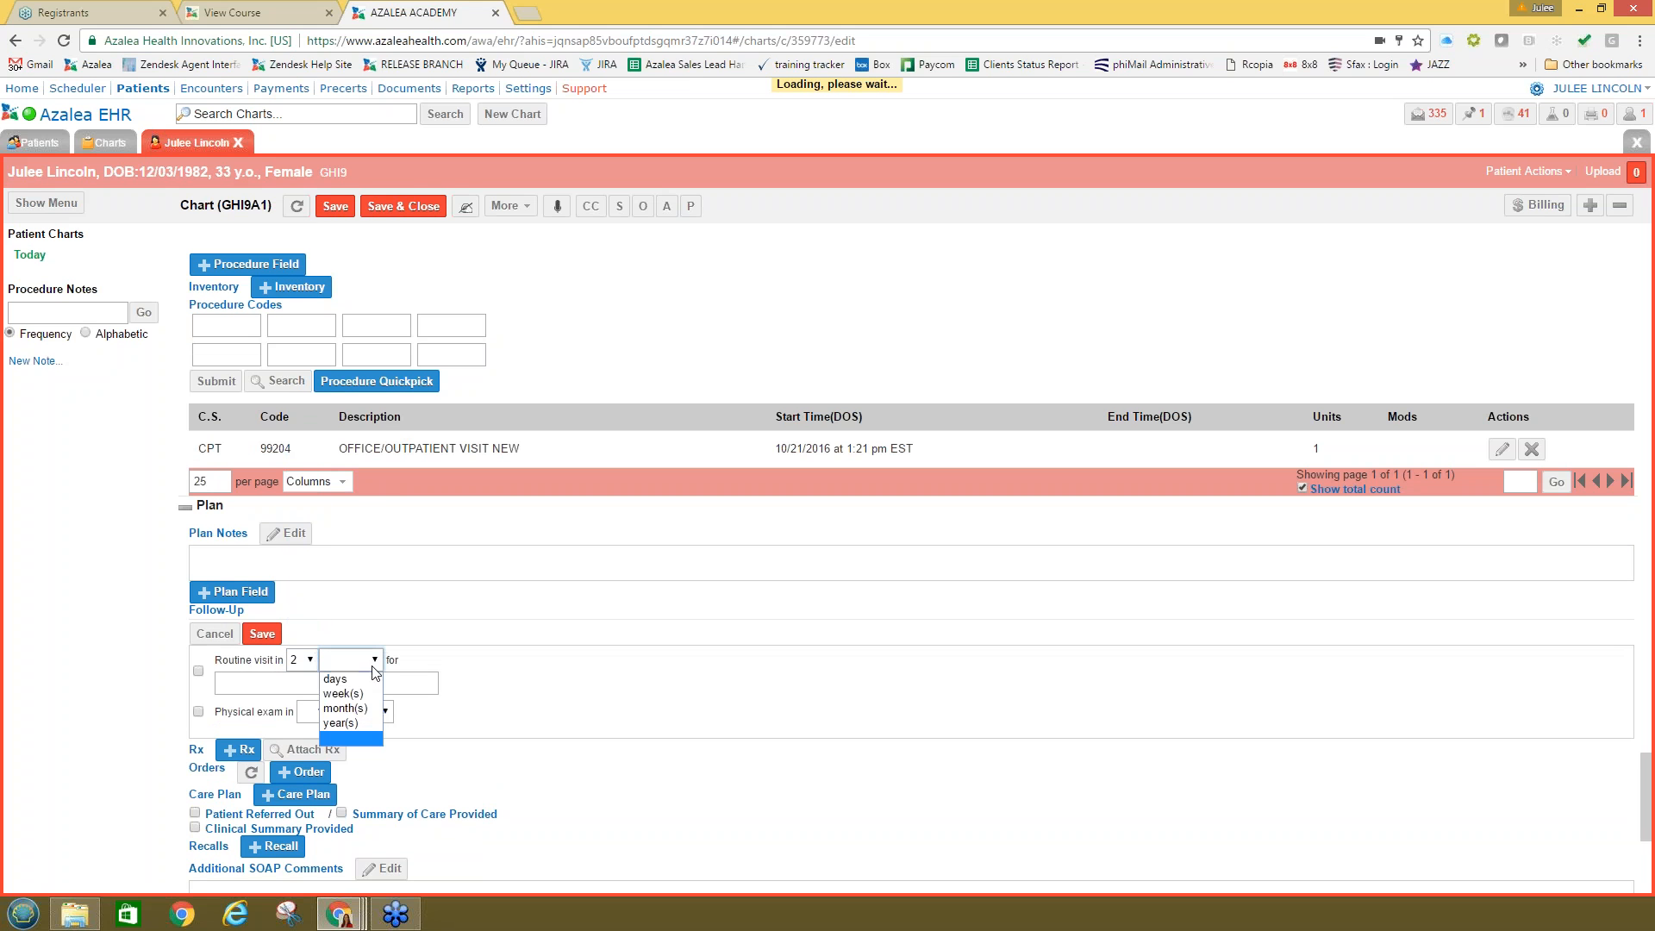
left_click(350, 681)
left_click(329, 686)
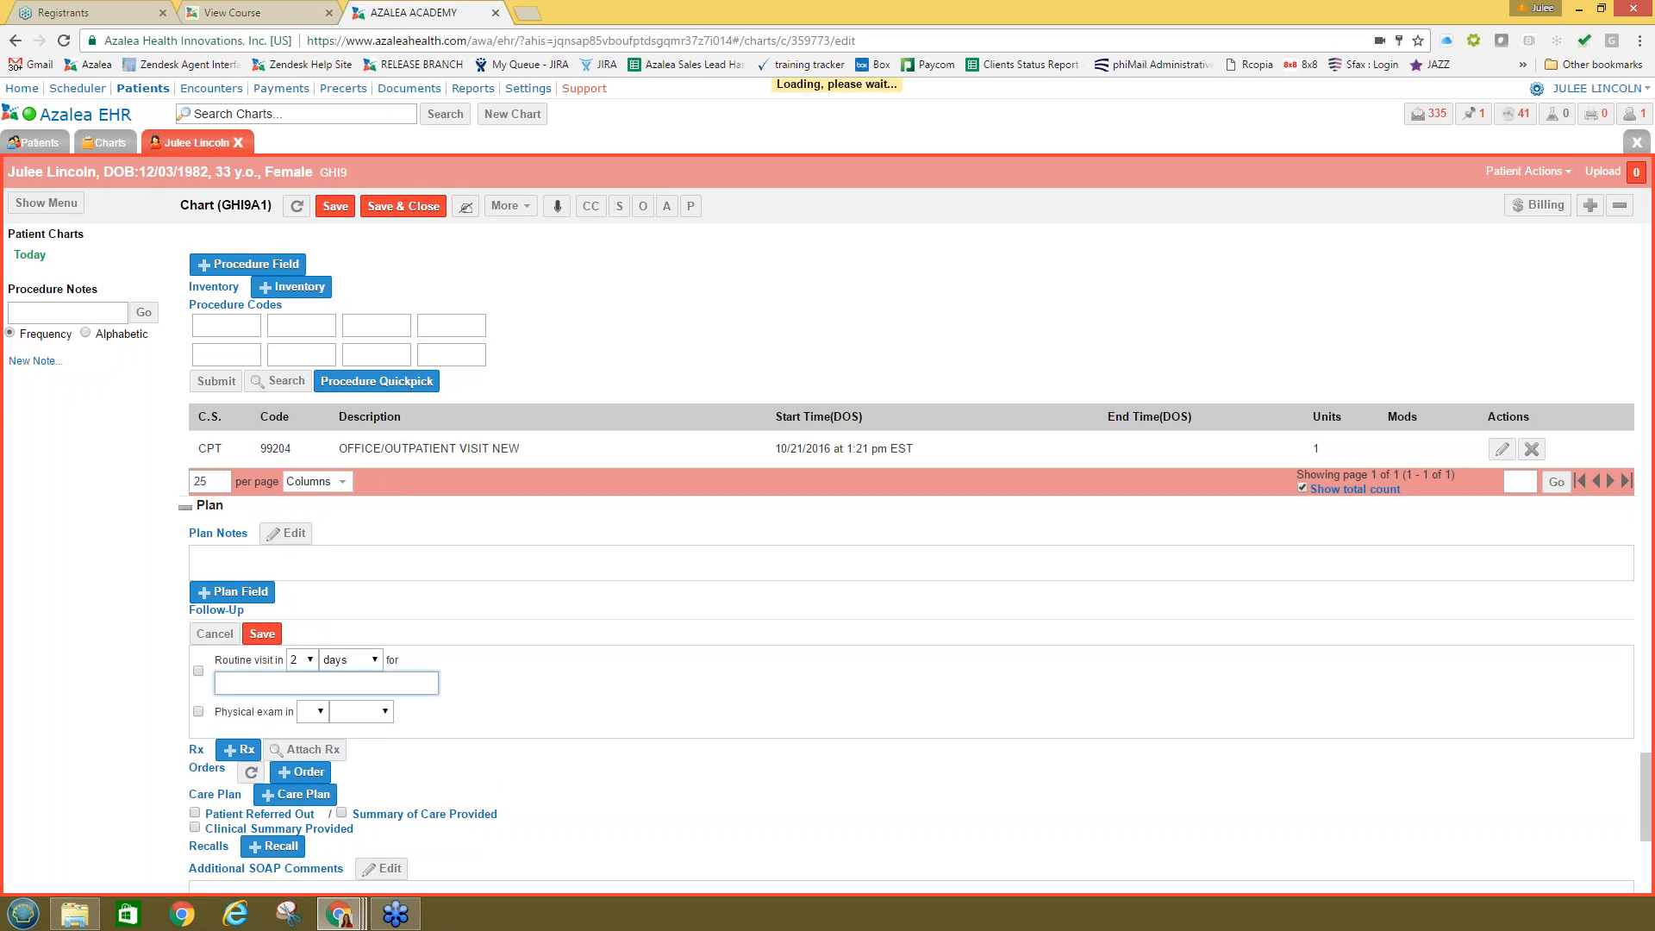
left_click(262, 633)
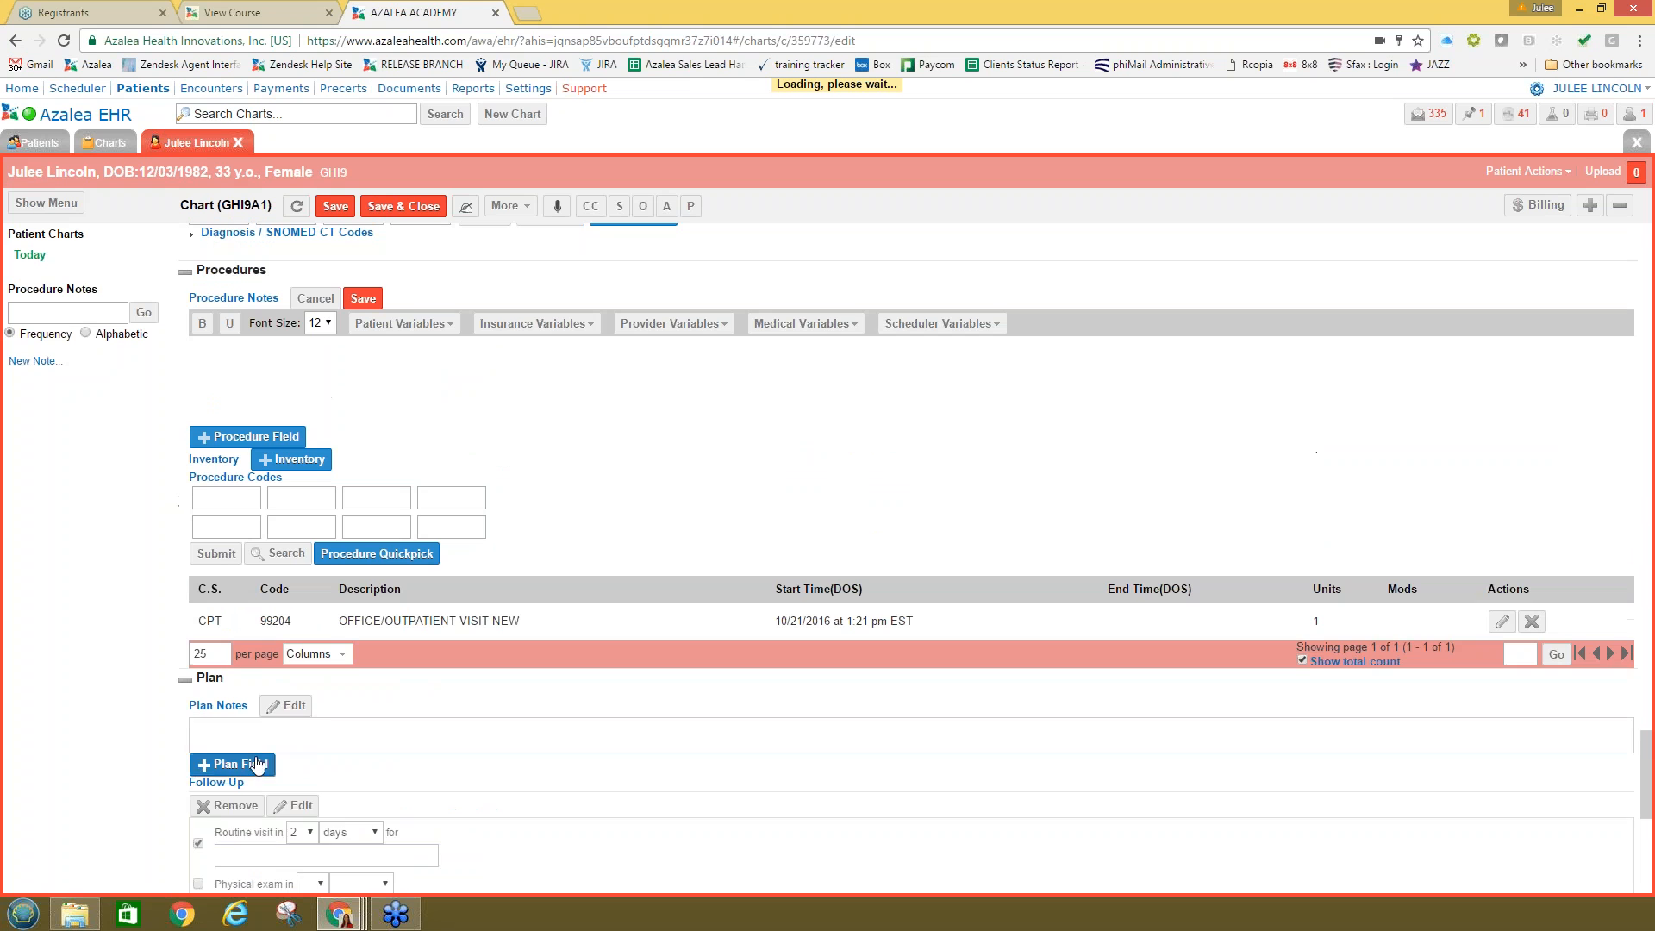
Step: Insert the STREP THROAT/TONSILLITIS/PHARYNGITIS note into Plan Notes and save it
left_click(257, 763)
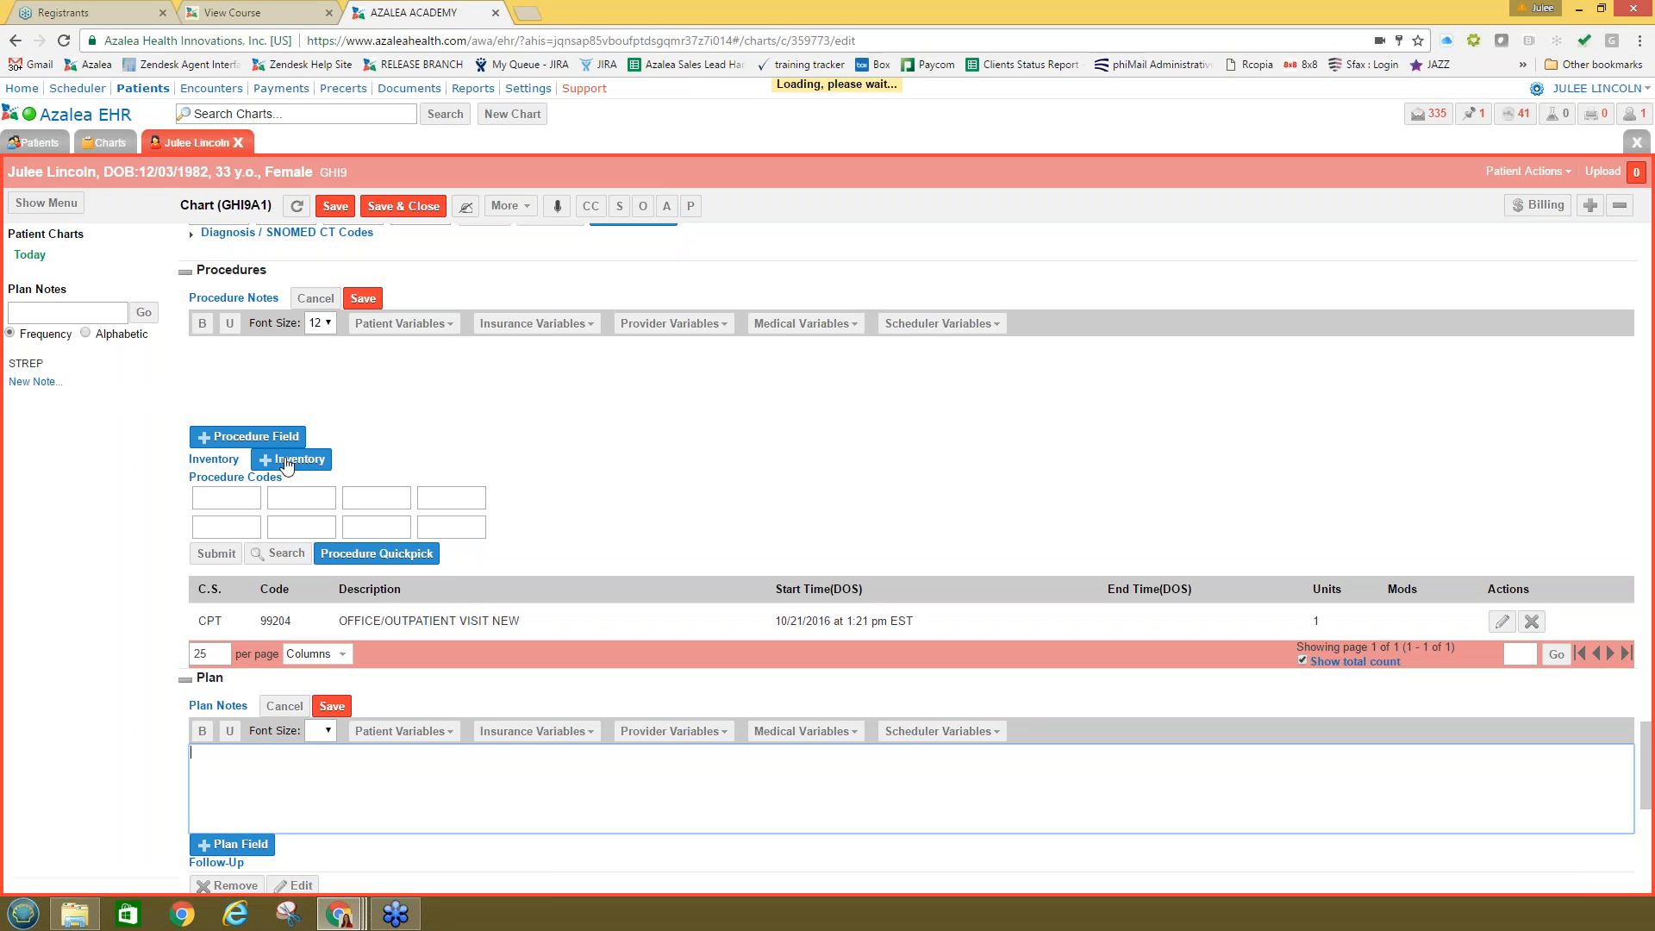
left_click(26, 364)
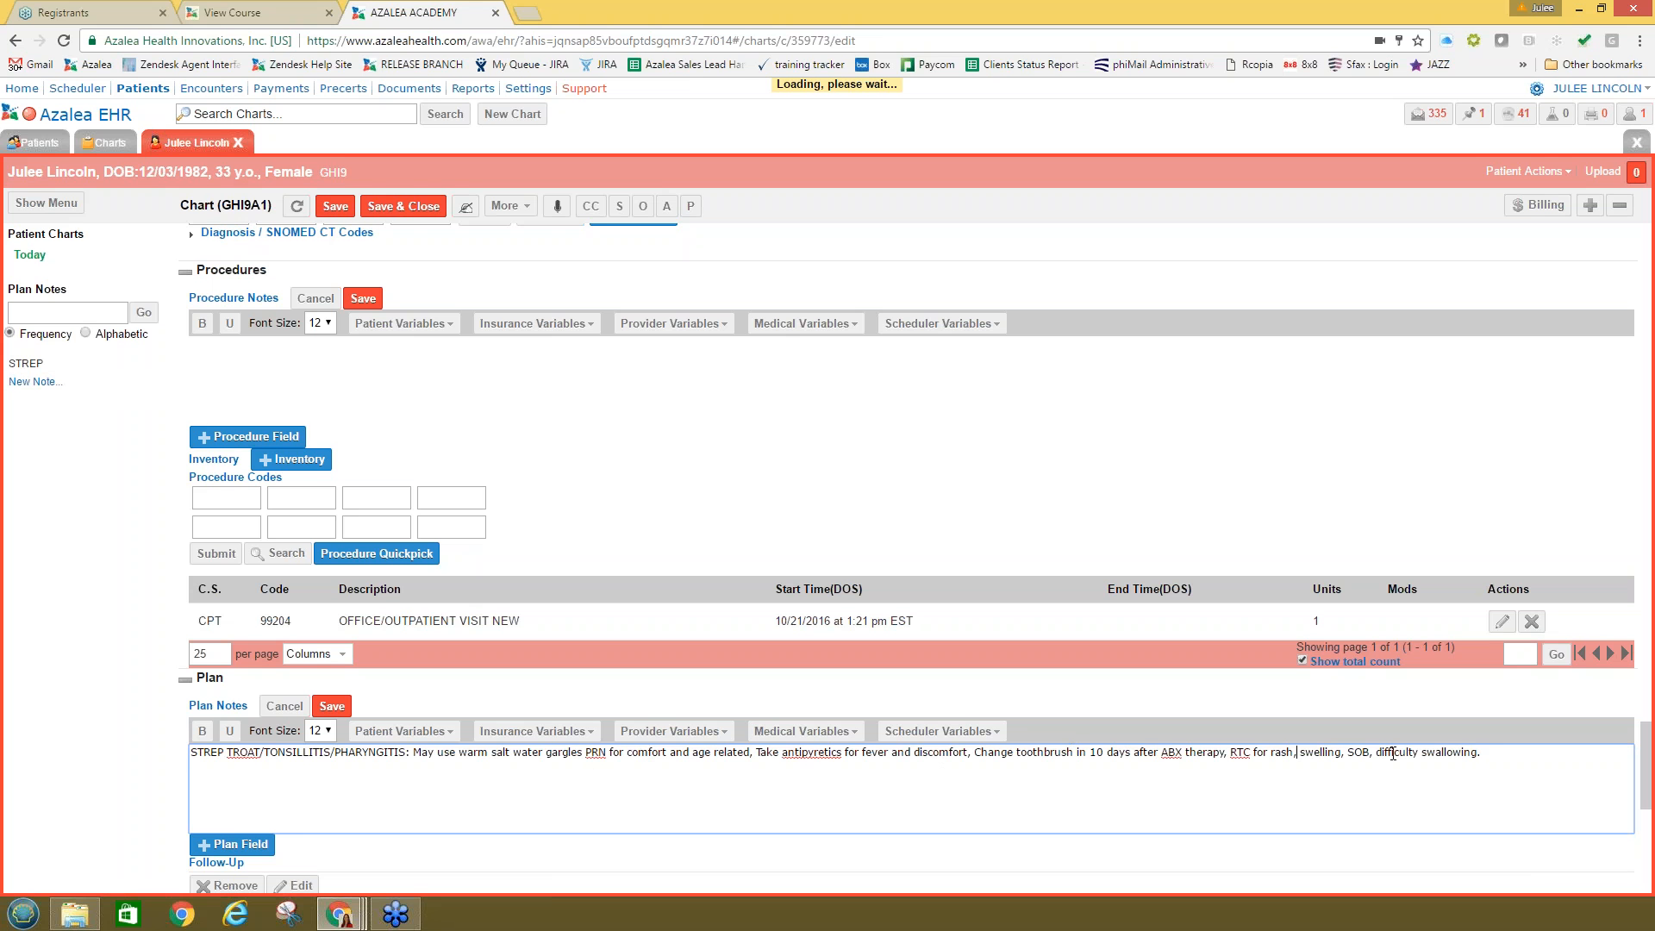
left_click_drag(1506, 755, 993, 753)
left_click(1202, 752)
left_click(331, 706)
scroll(460, 748, "down", 4)
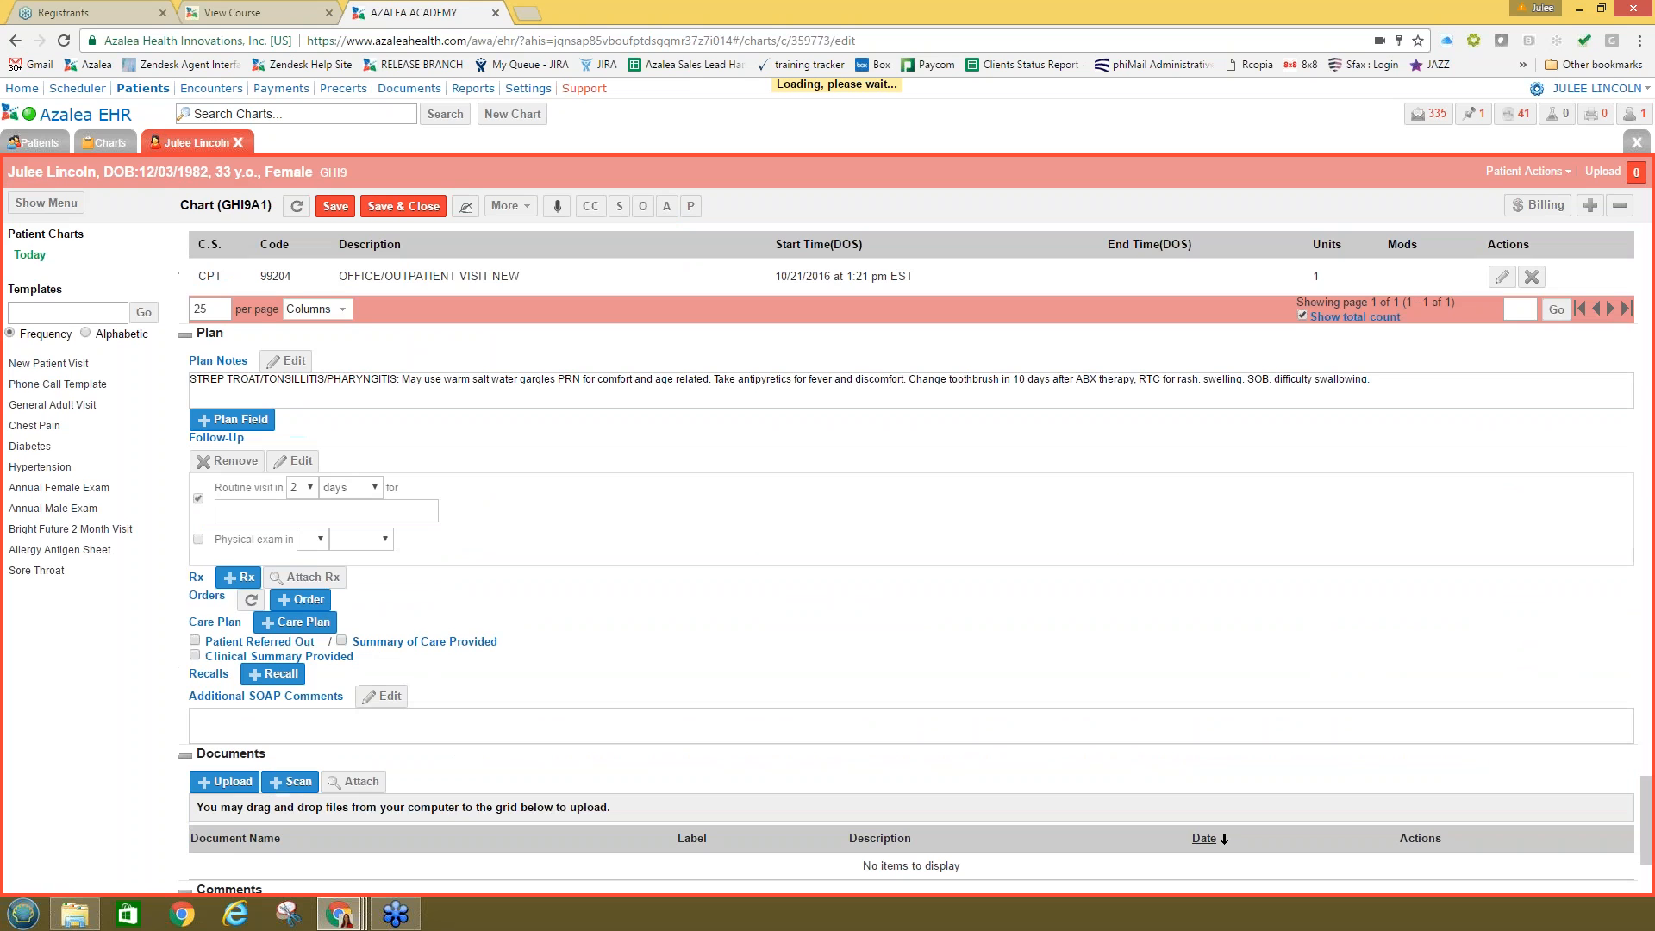
left_click(231, 583)
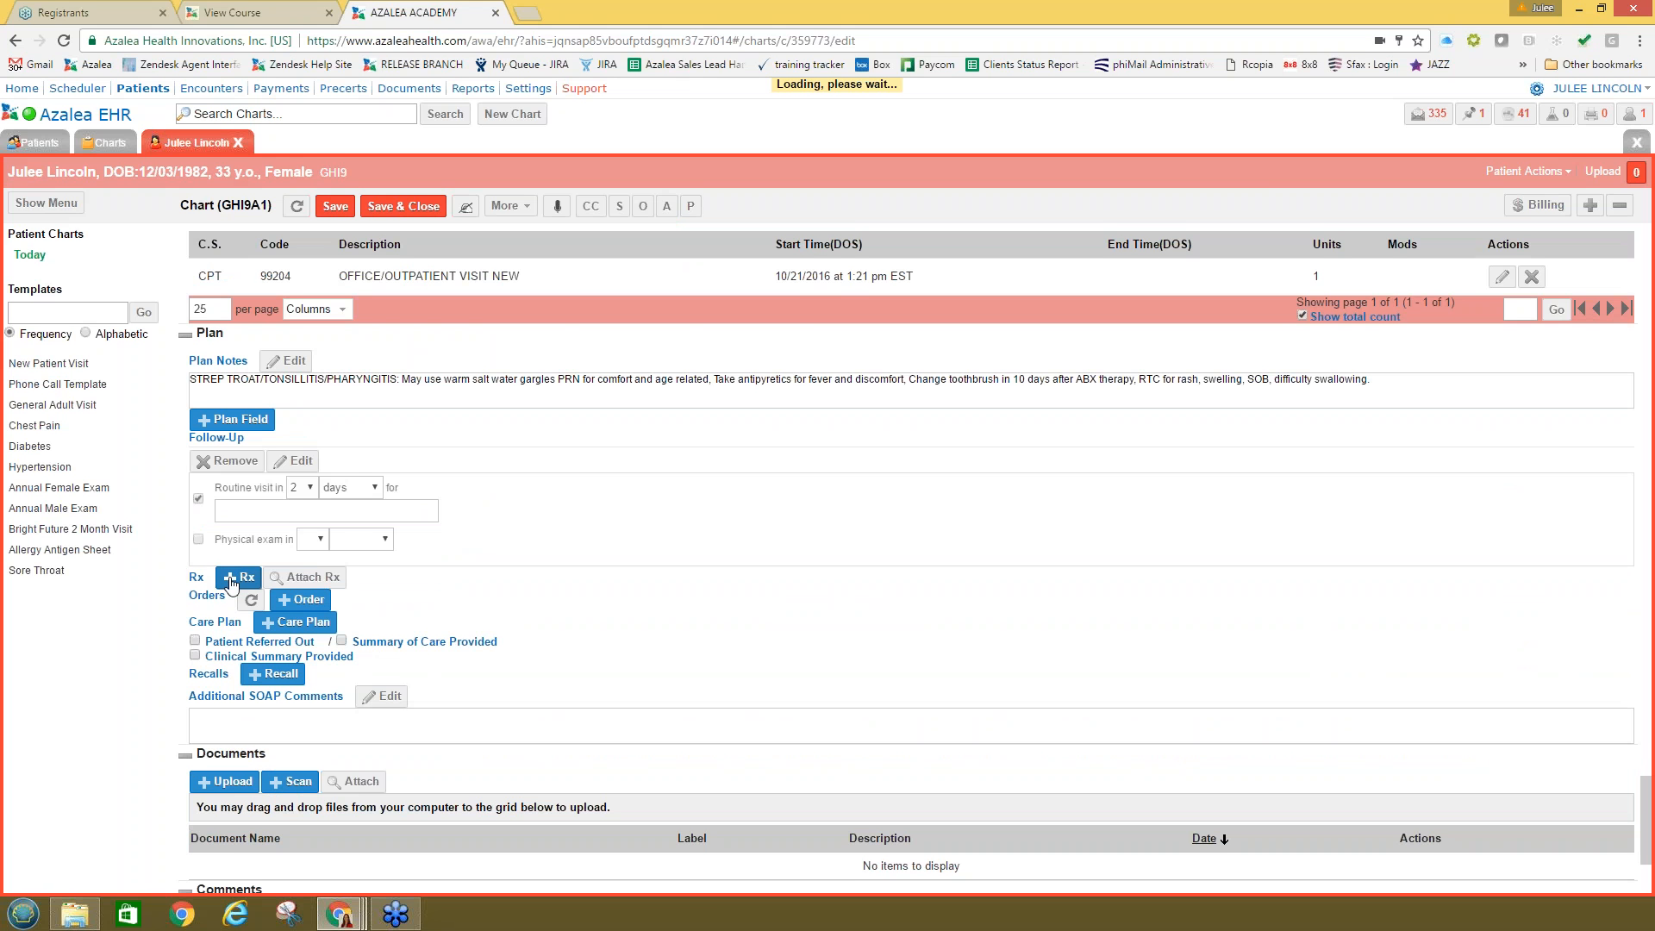
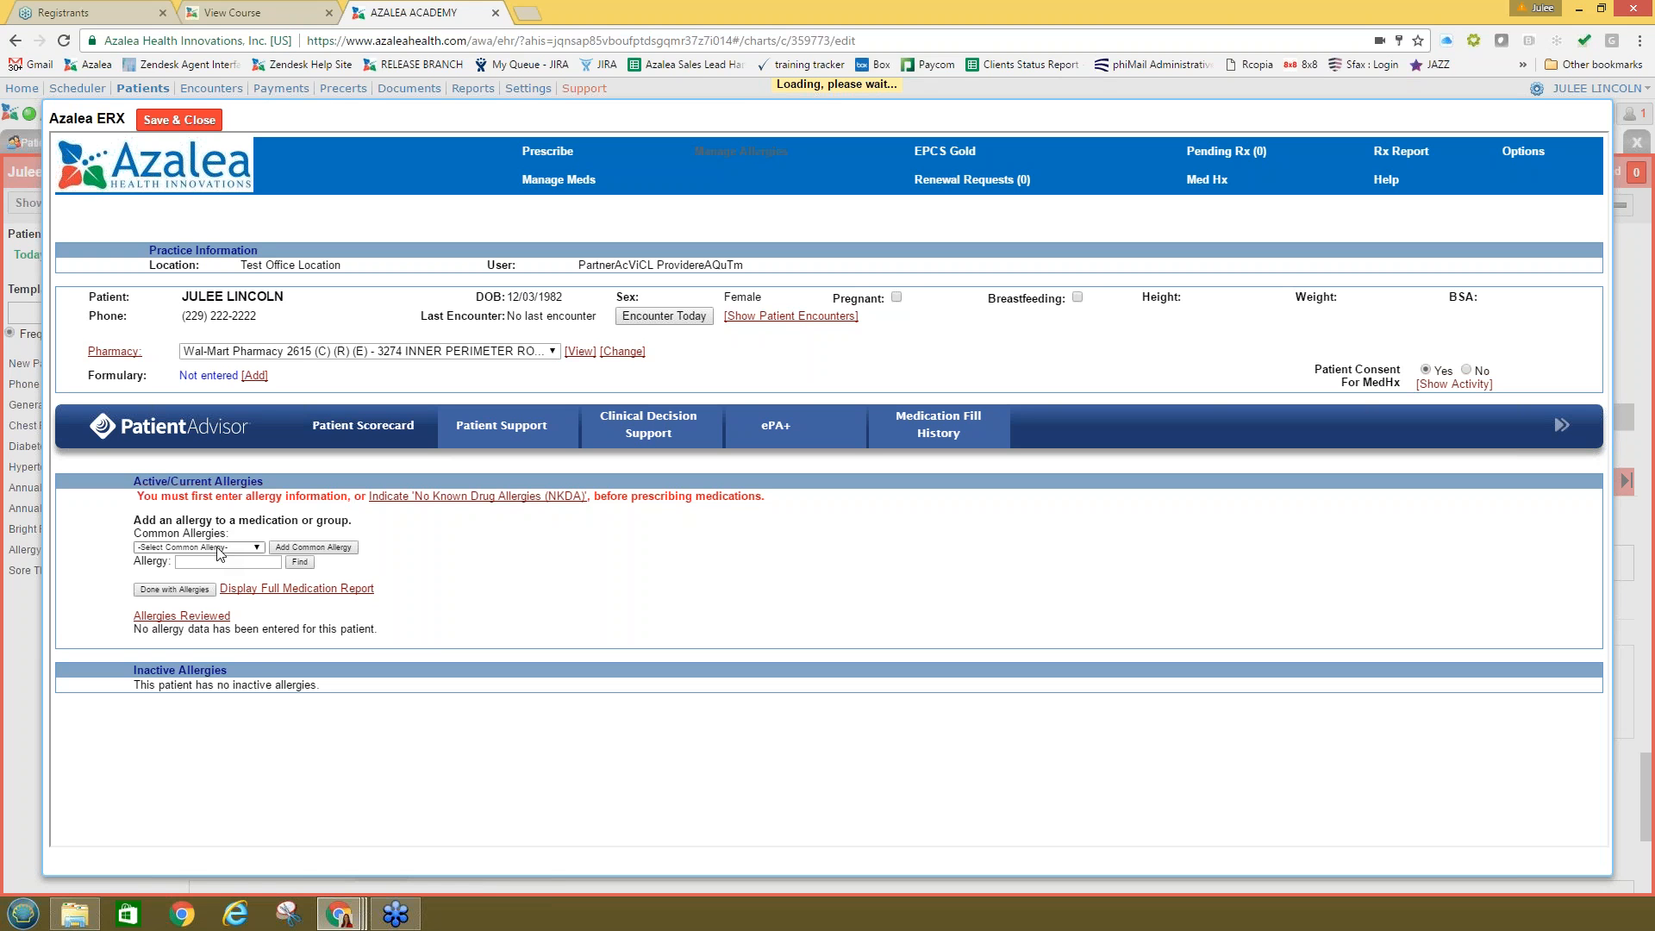
Step: Add Aspirin from the common allergies with difficulty breathing as the reaction
left_click(217, 547)
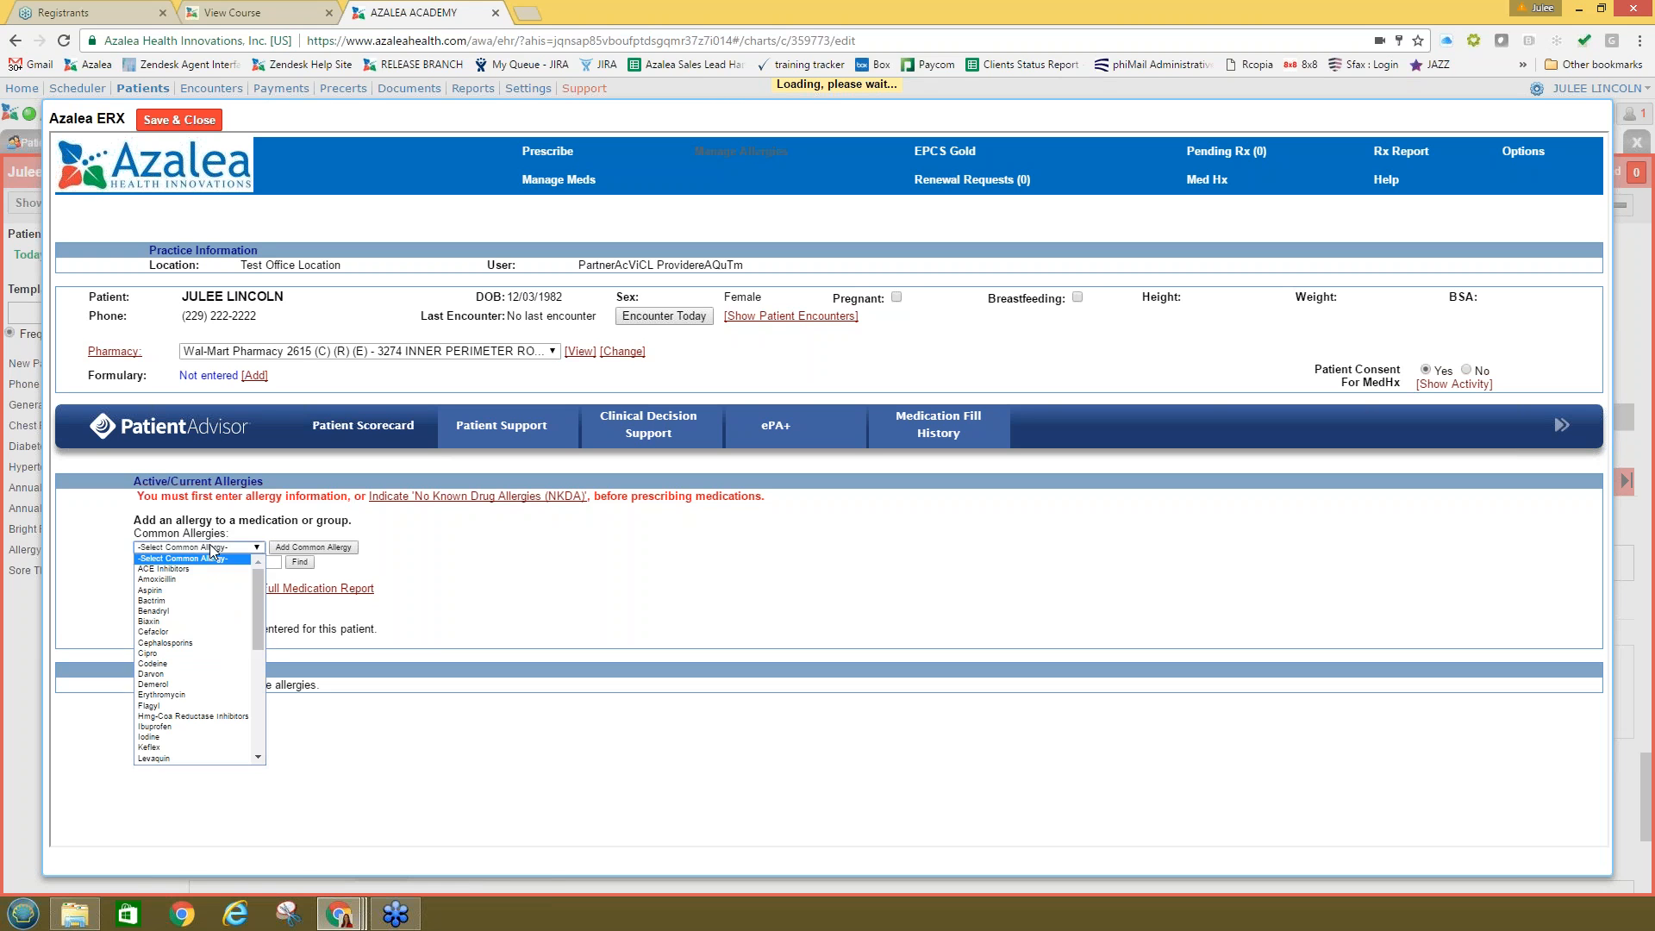
left_click(176, 592)
left_click(312, 547)
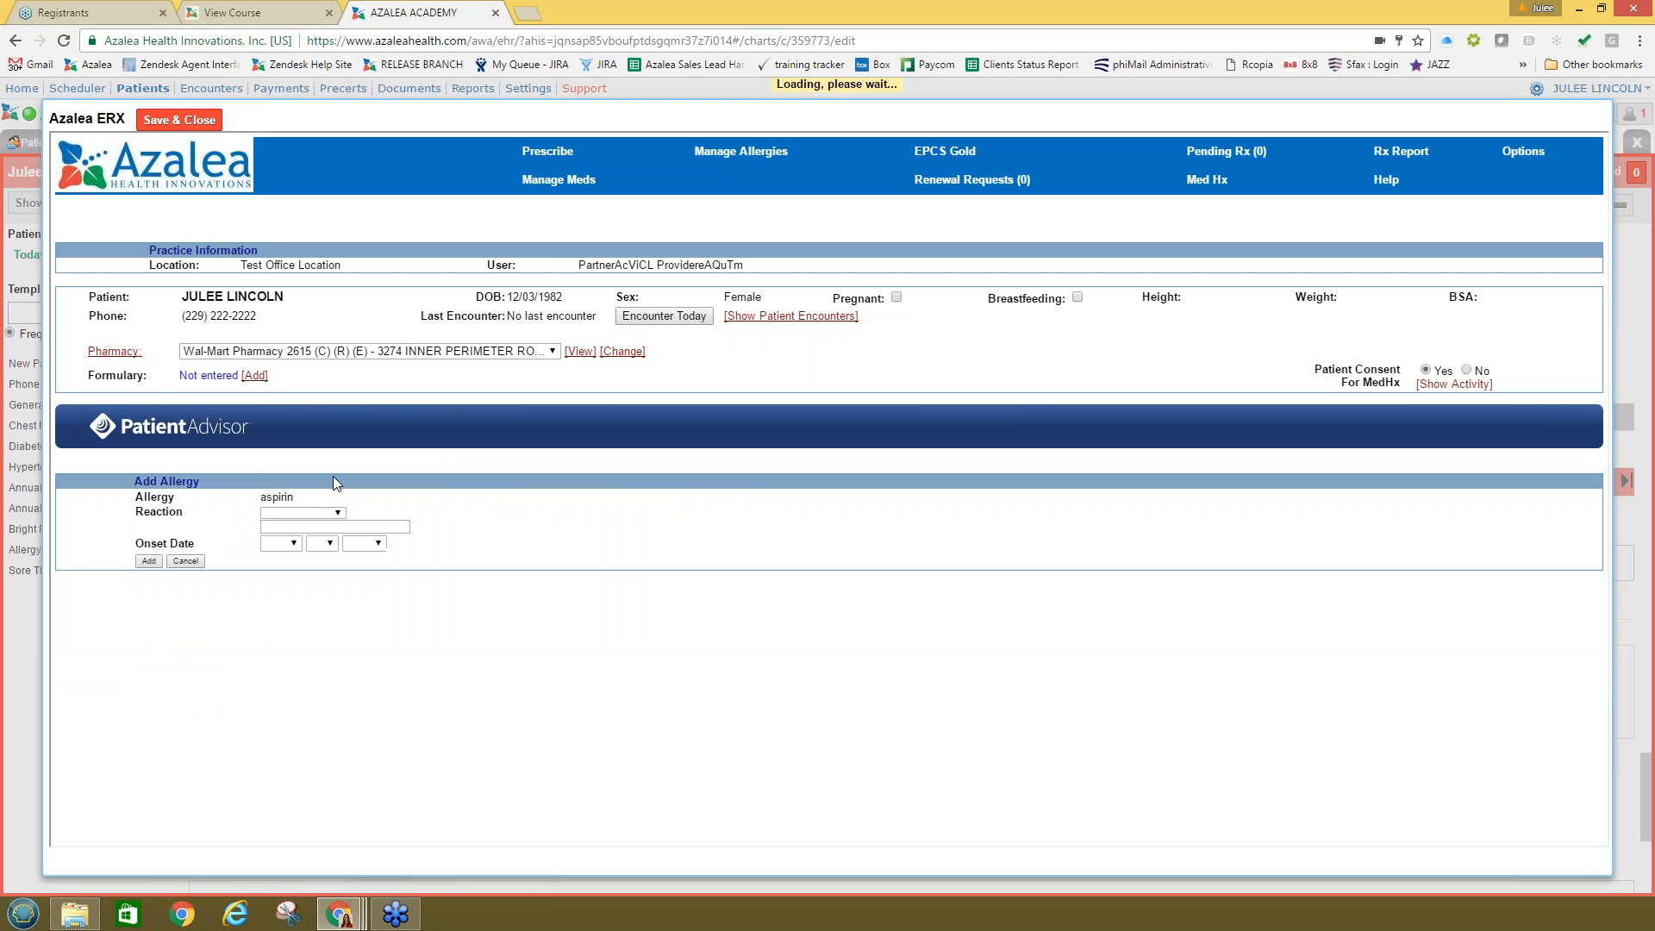
left_click(286, 513)
left_click(293, 544)
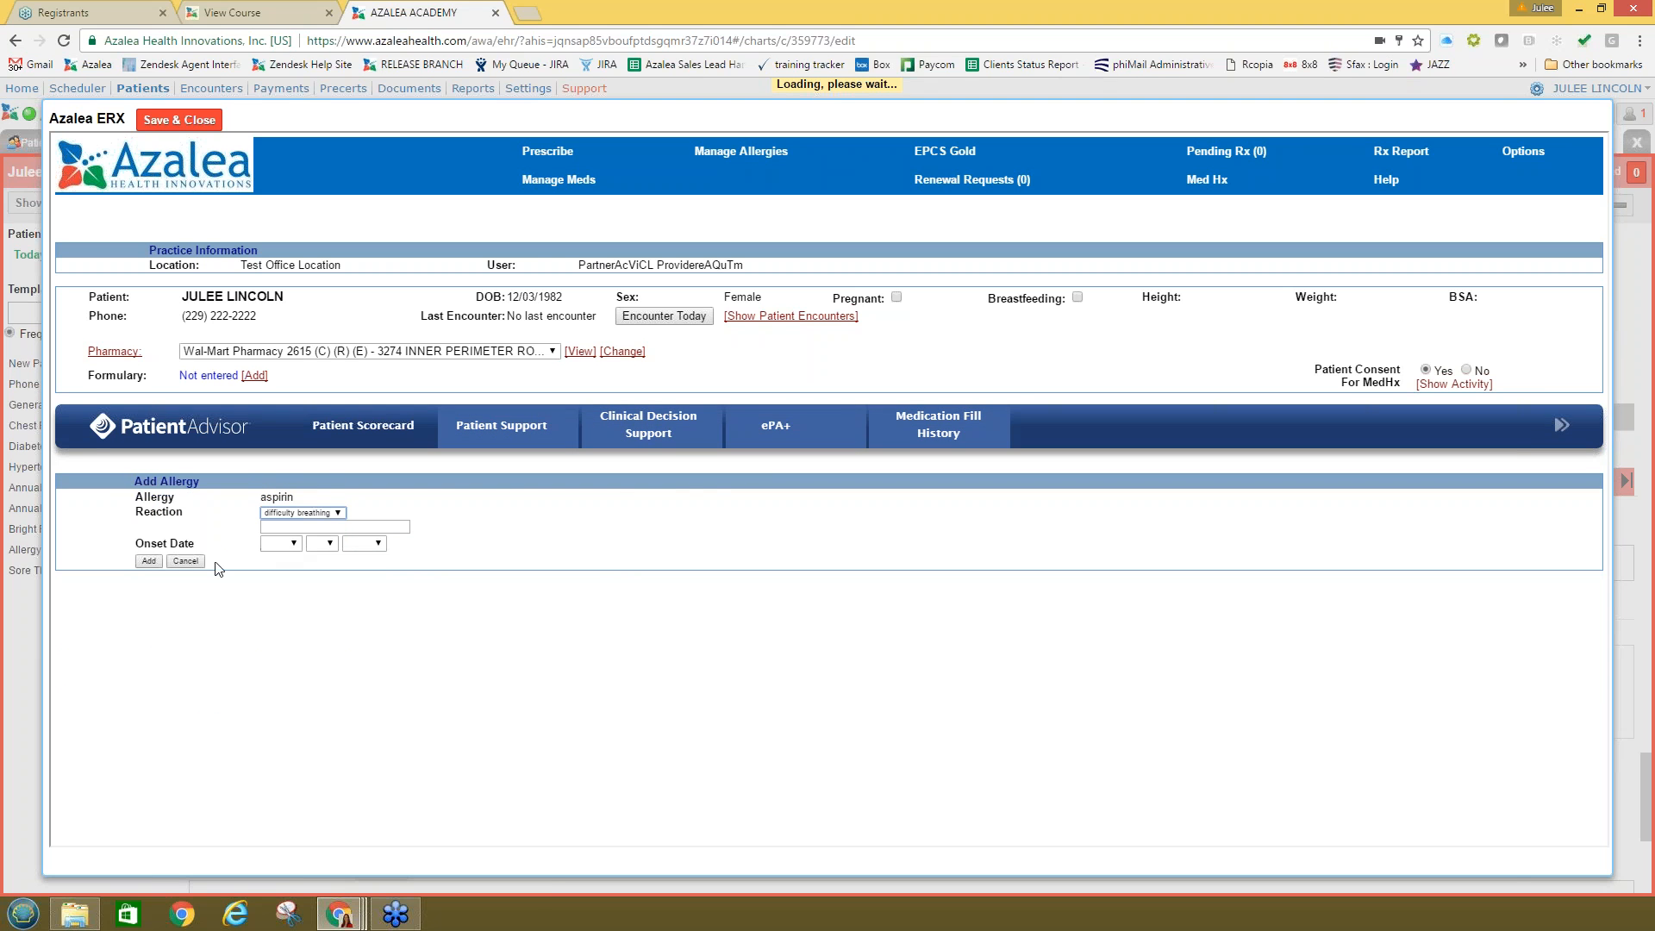
left_click(153, 562)
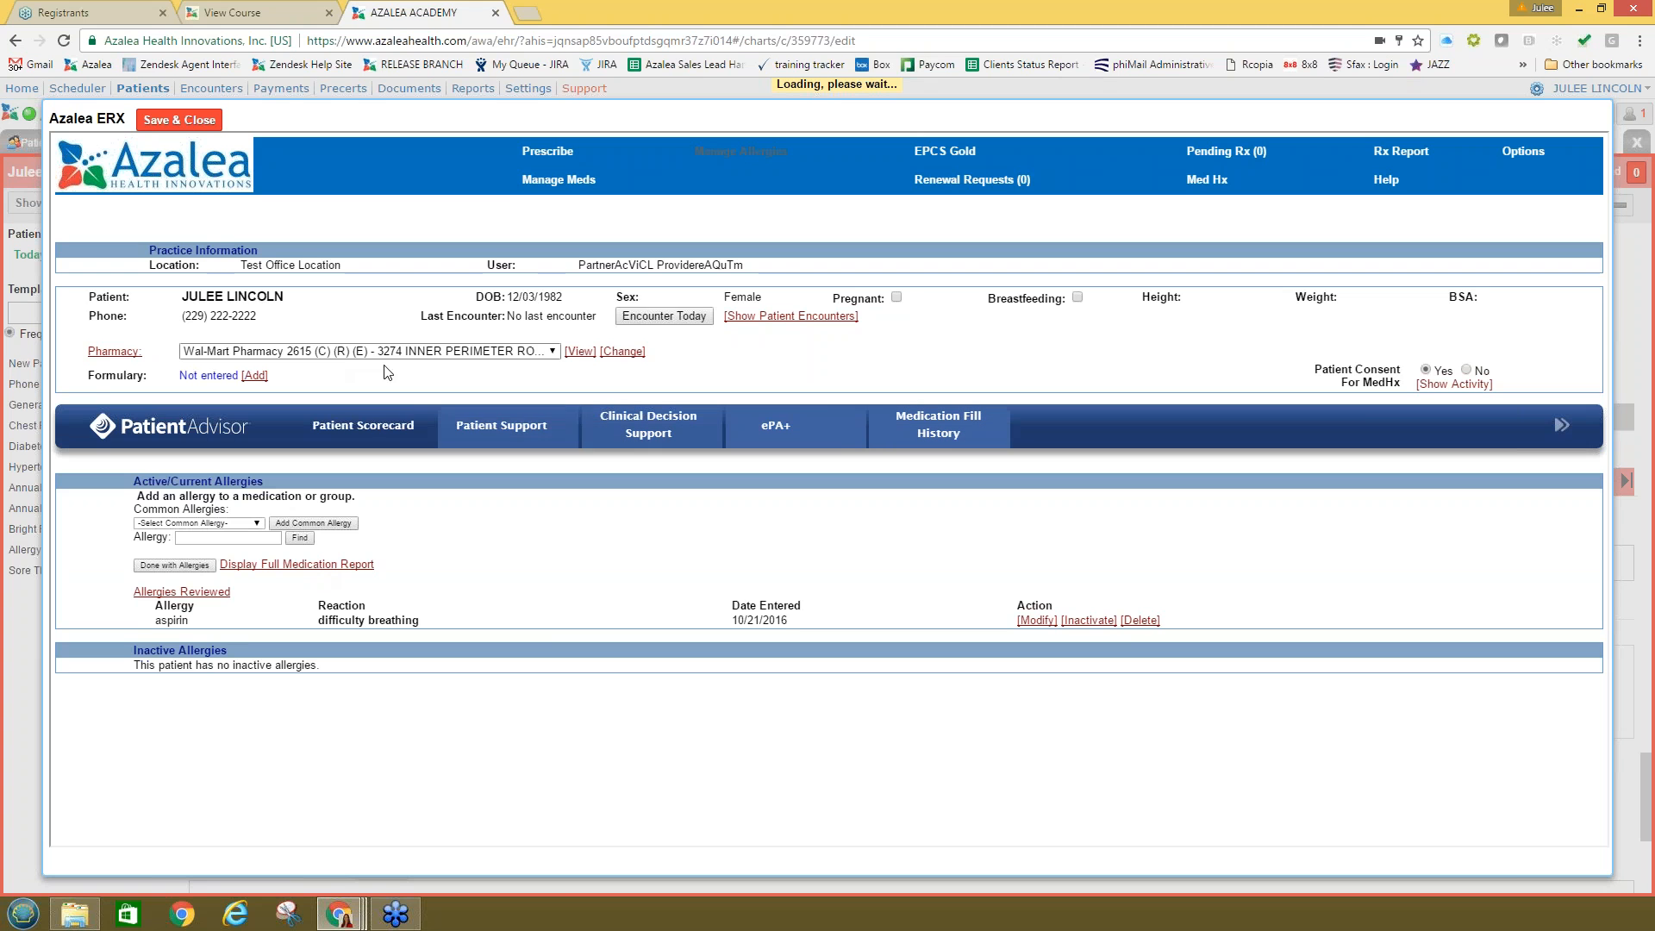
left_click(553, 154)
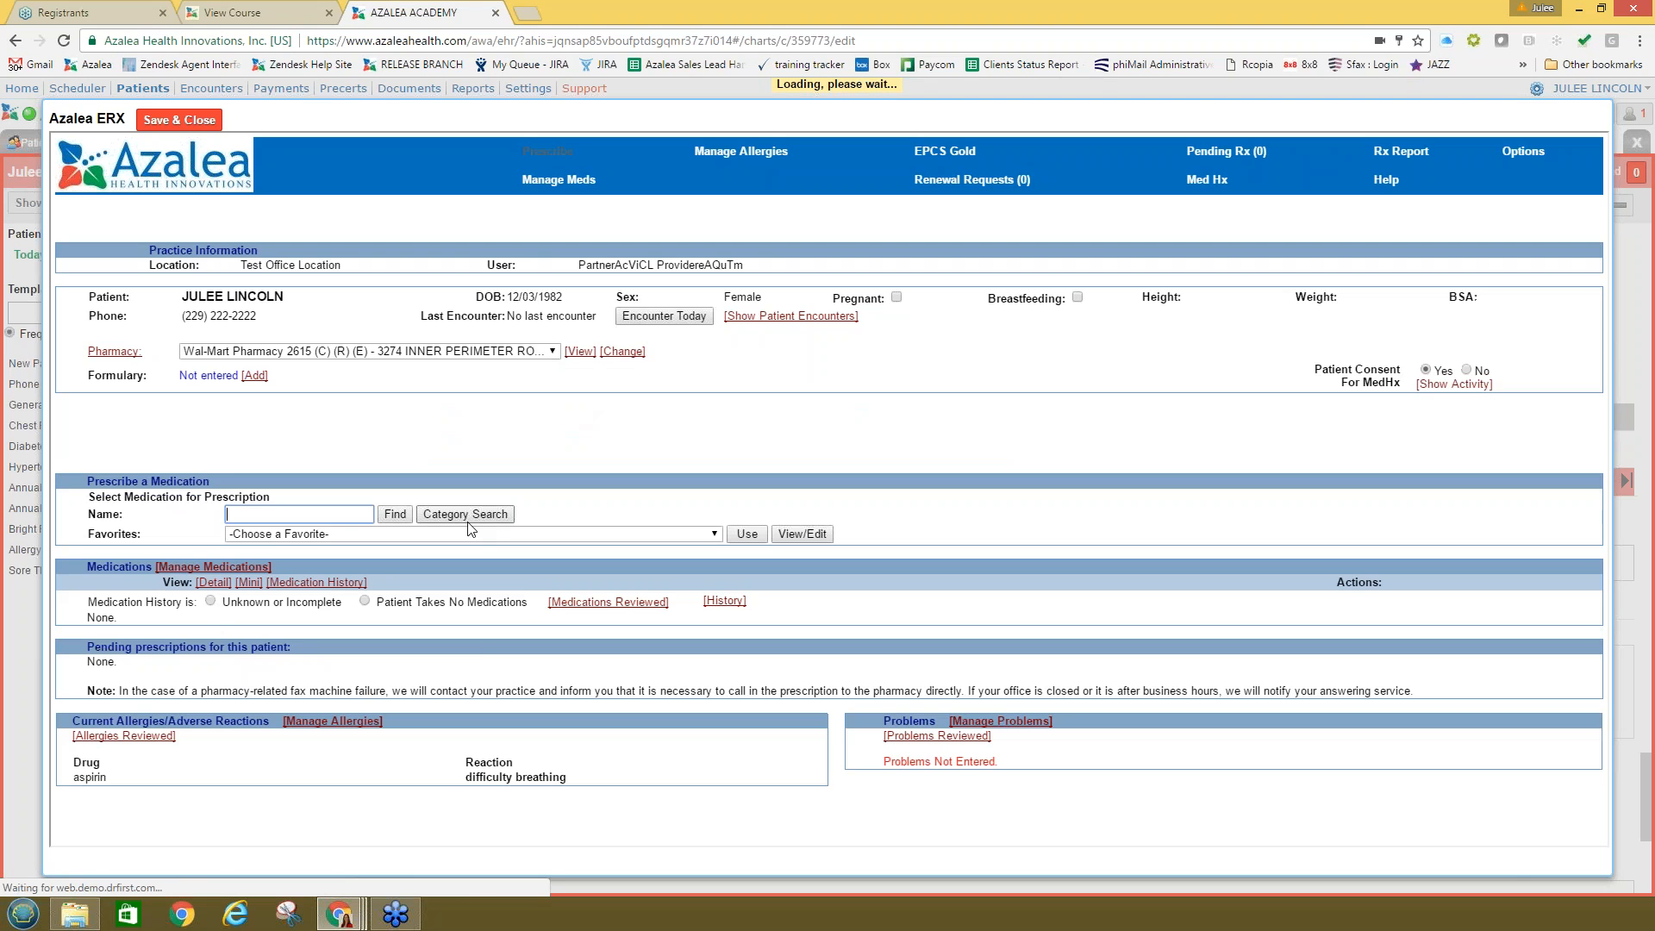
Step: Search 'asp', pick Aspir-81 81 mg delayed-release tablet, and prescribe past the allergy warning
left_click(346, 535)
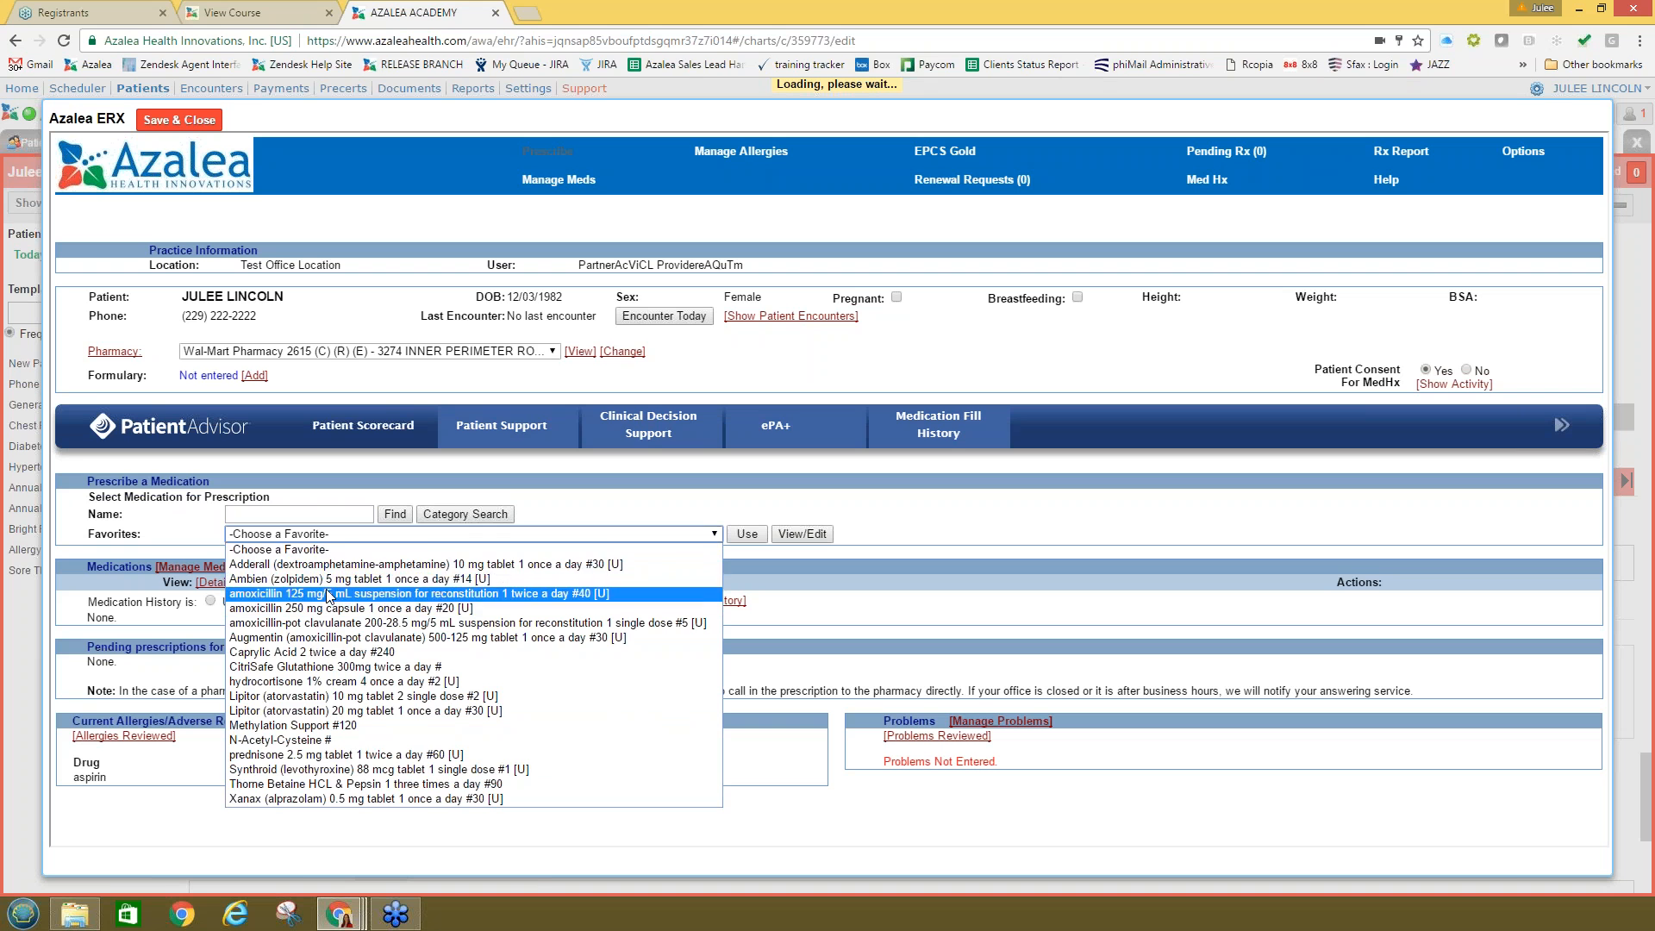
left_click(279, 515)
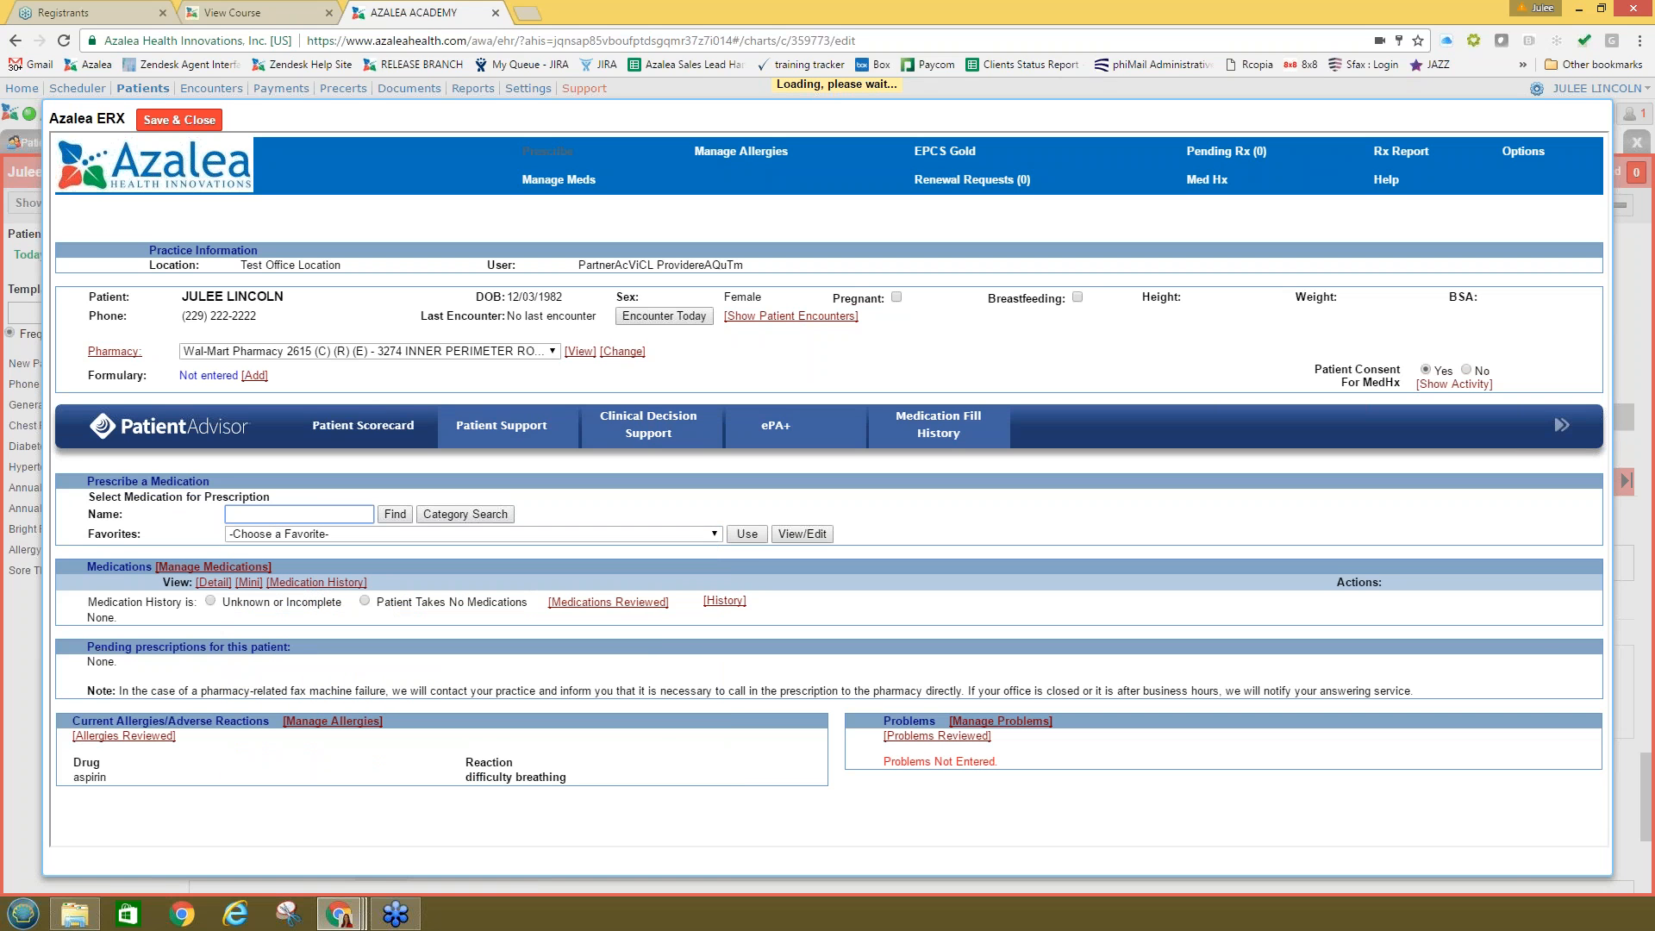
left_click(394, 513)
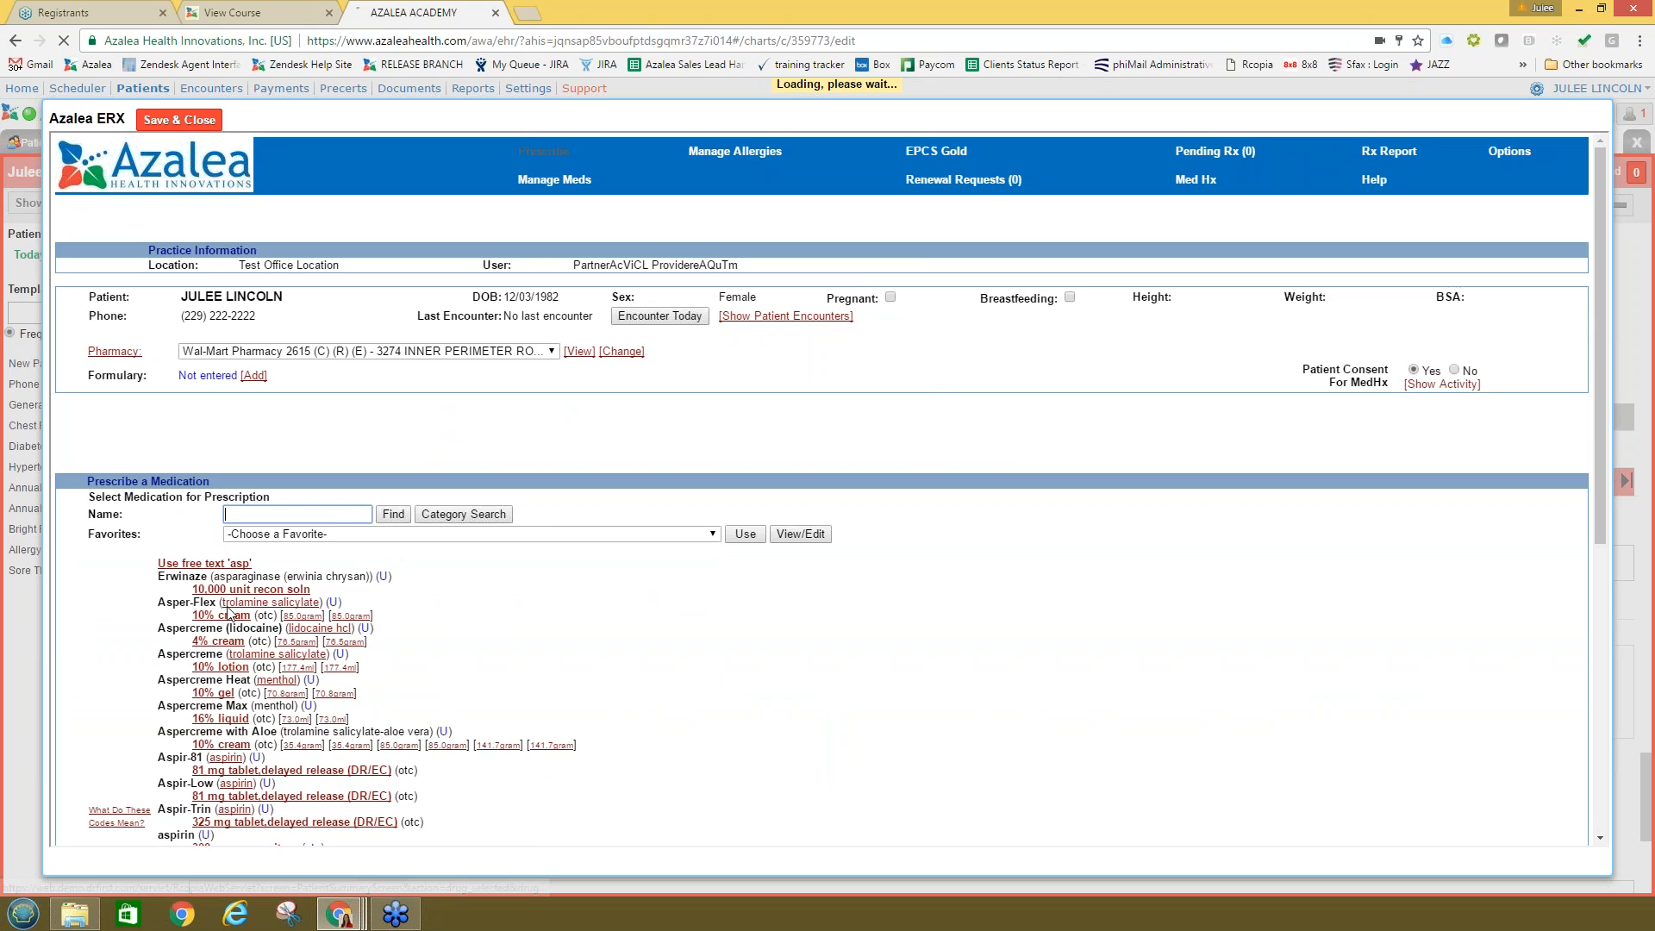
left_click(229, 770)
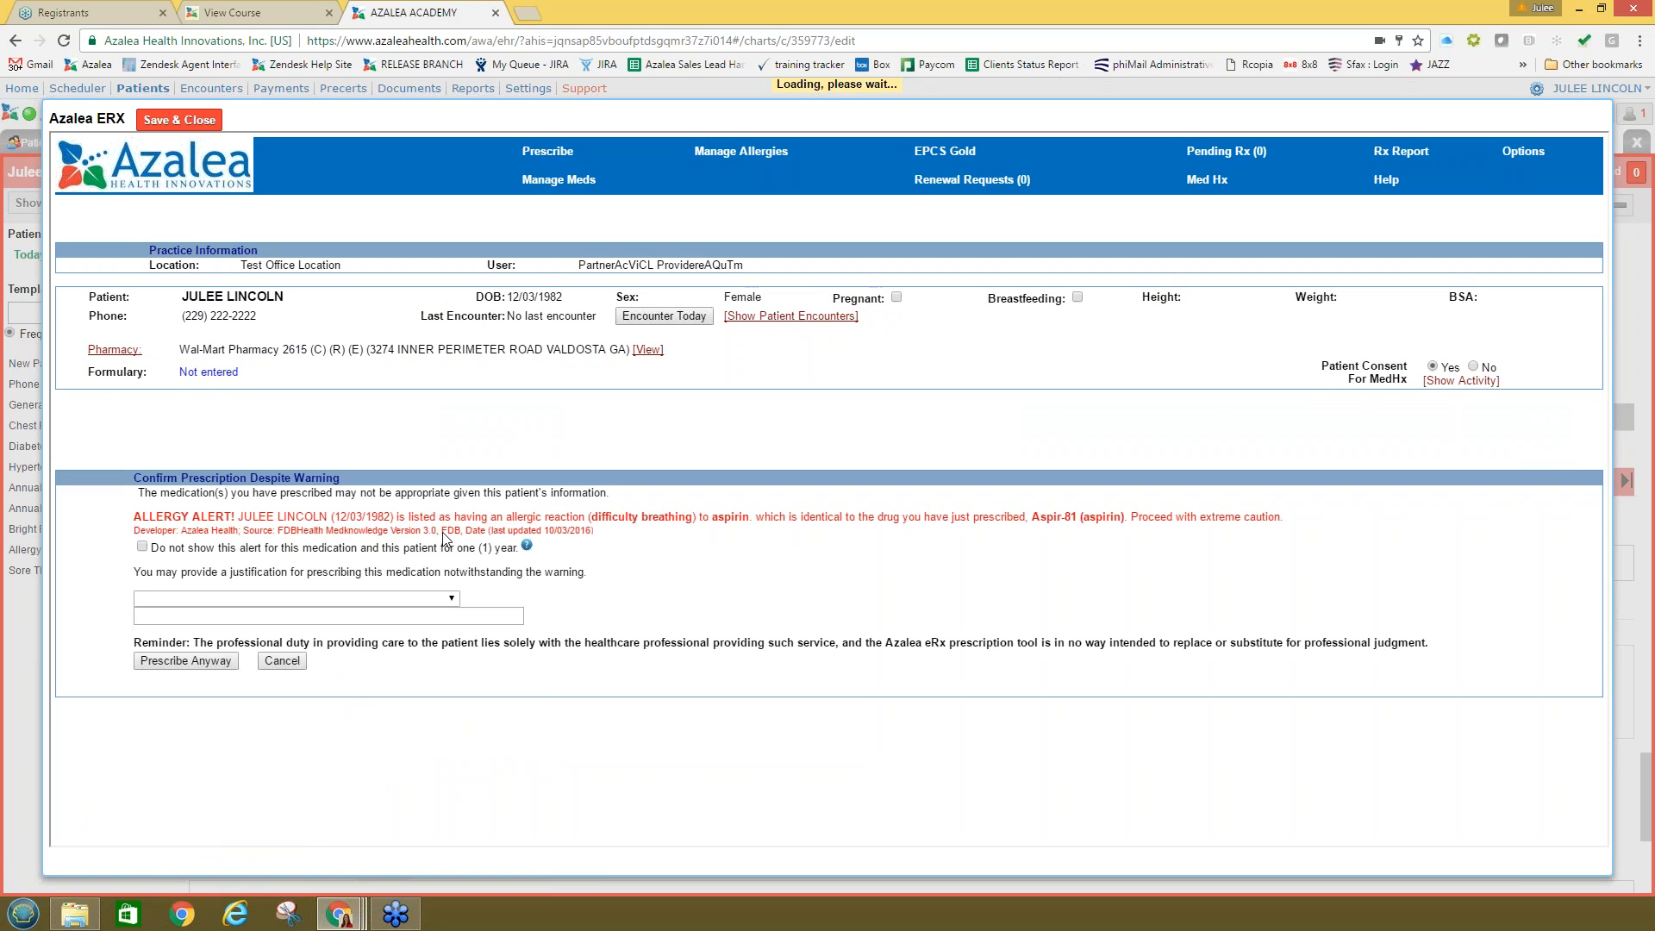
left_click_drag(594, 531, 283, 530)
triple_click(634, 514)
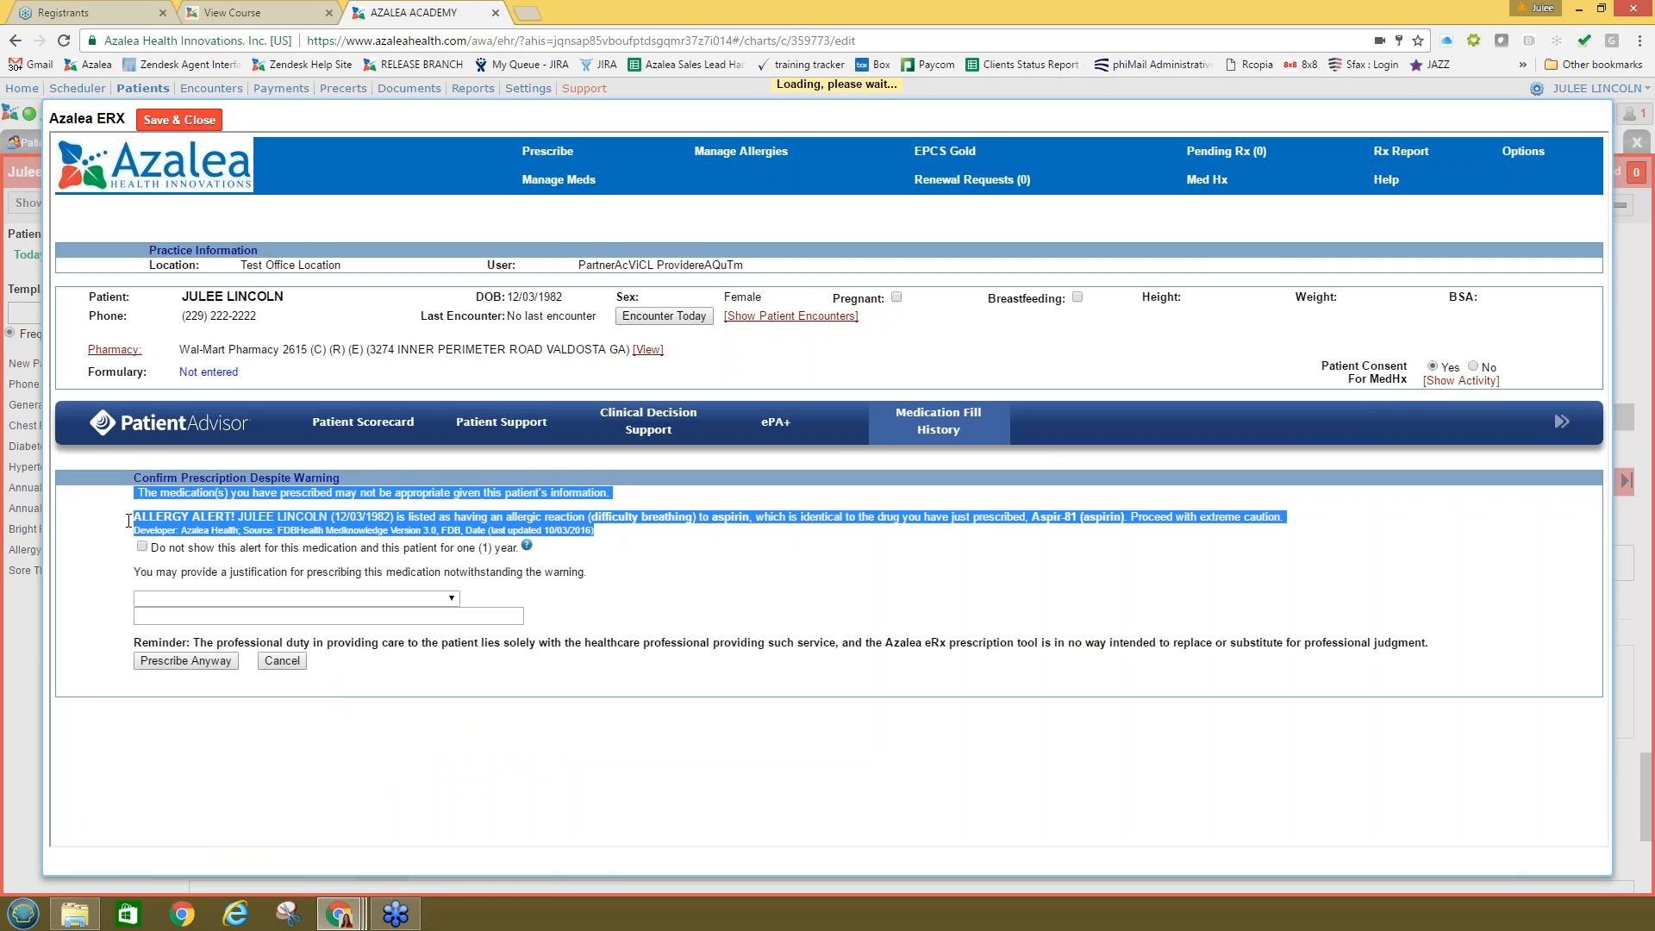
left_click(319, 529)
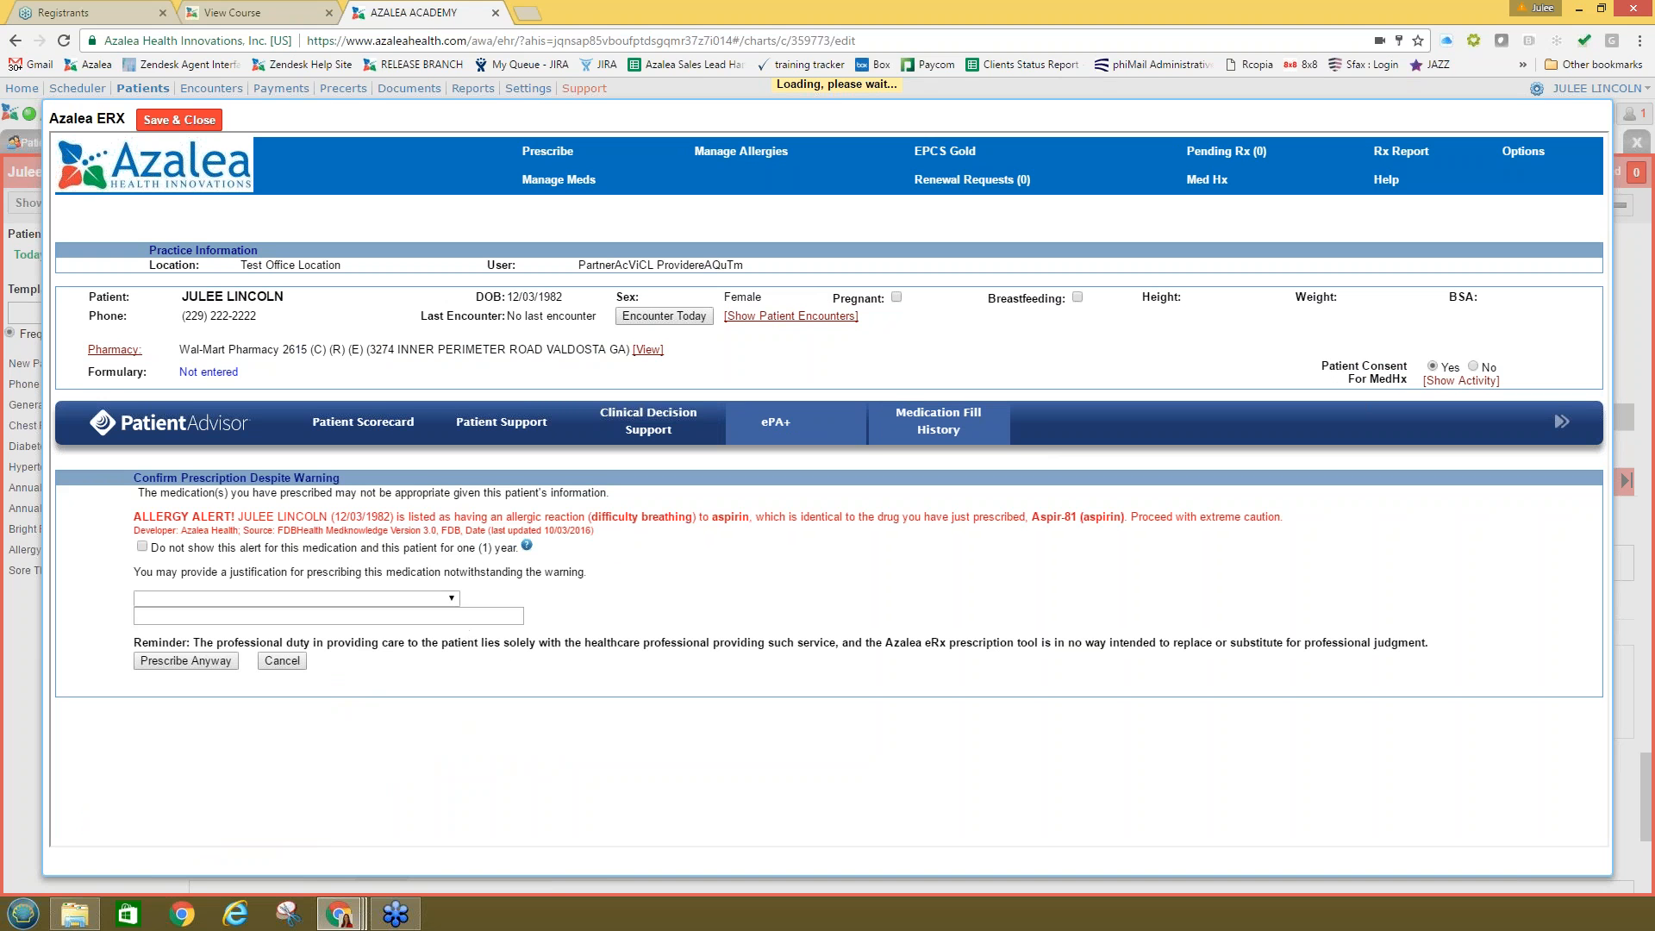
left_click(185, 660)
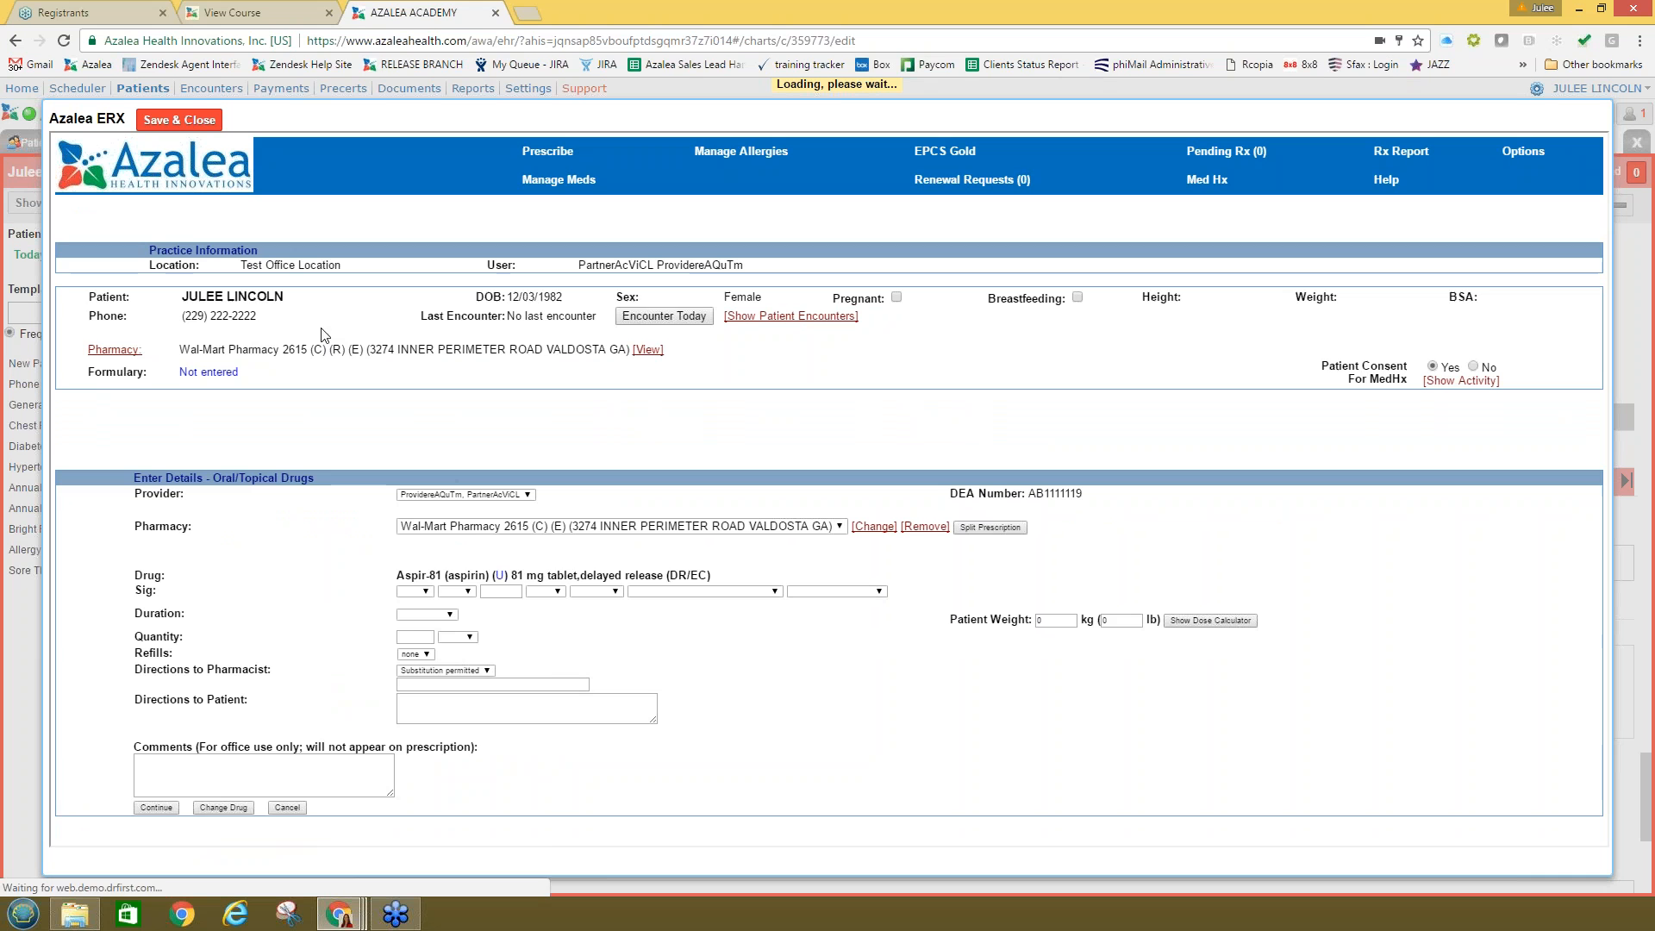
Step: Set the sig to Take 1 tablet by mouth once a day as directed
left_click(170, 810)
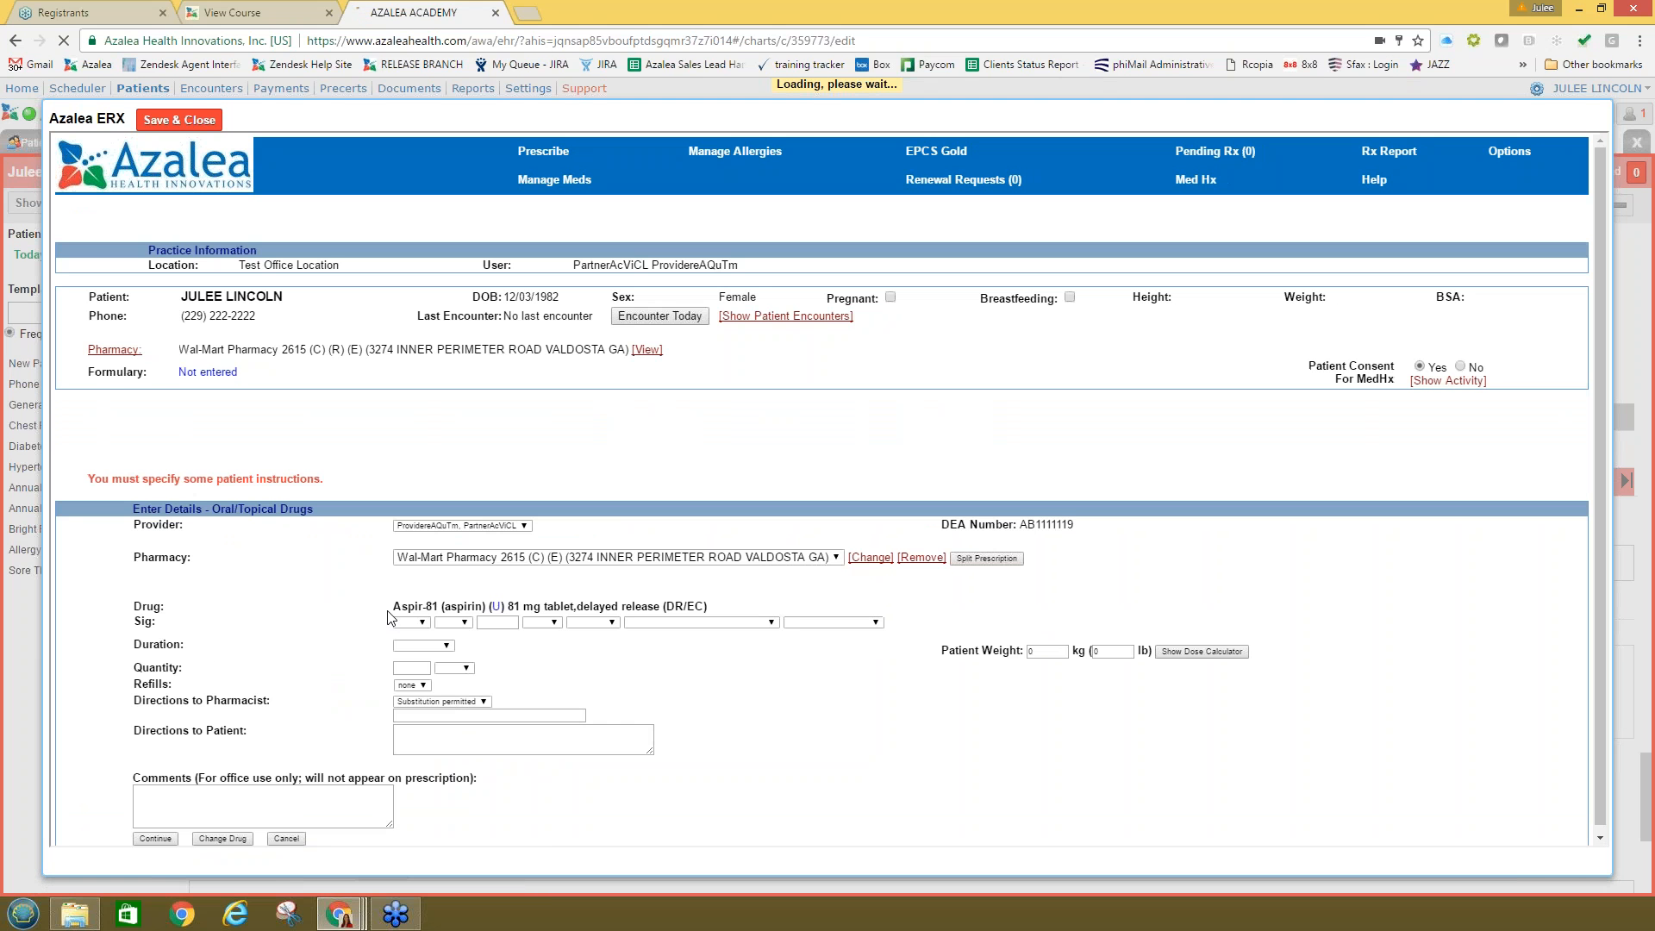
left_click(413, 626)
left_click(412, 643)
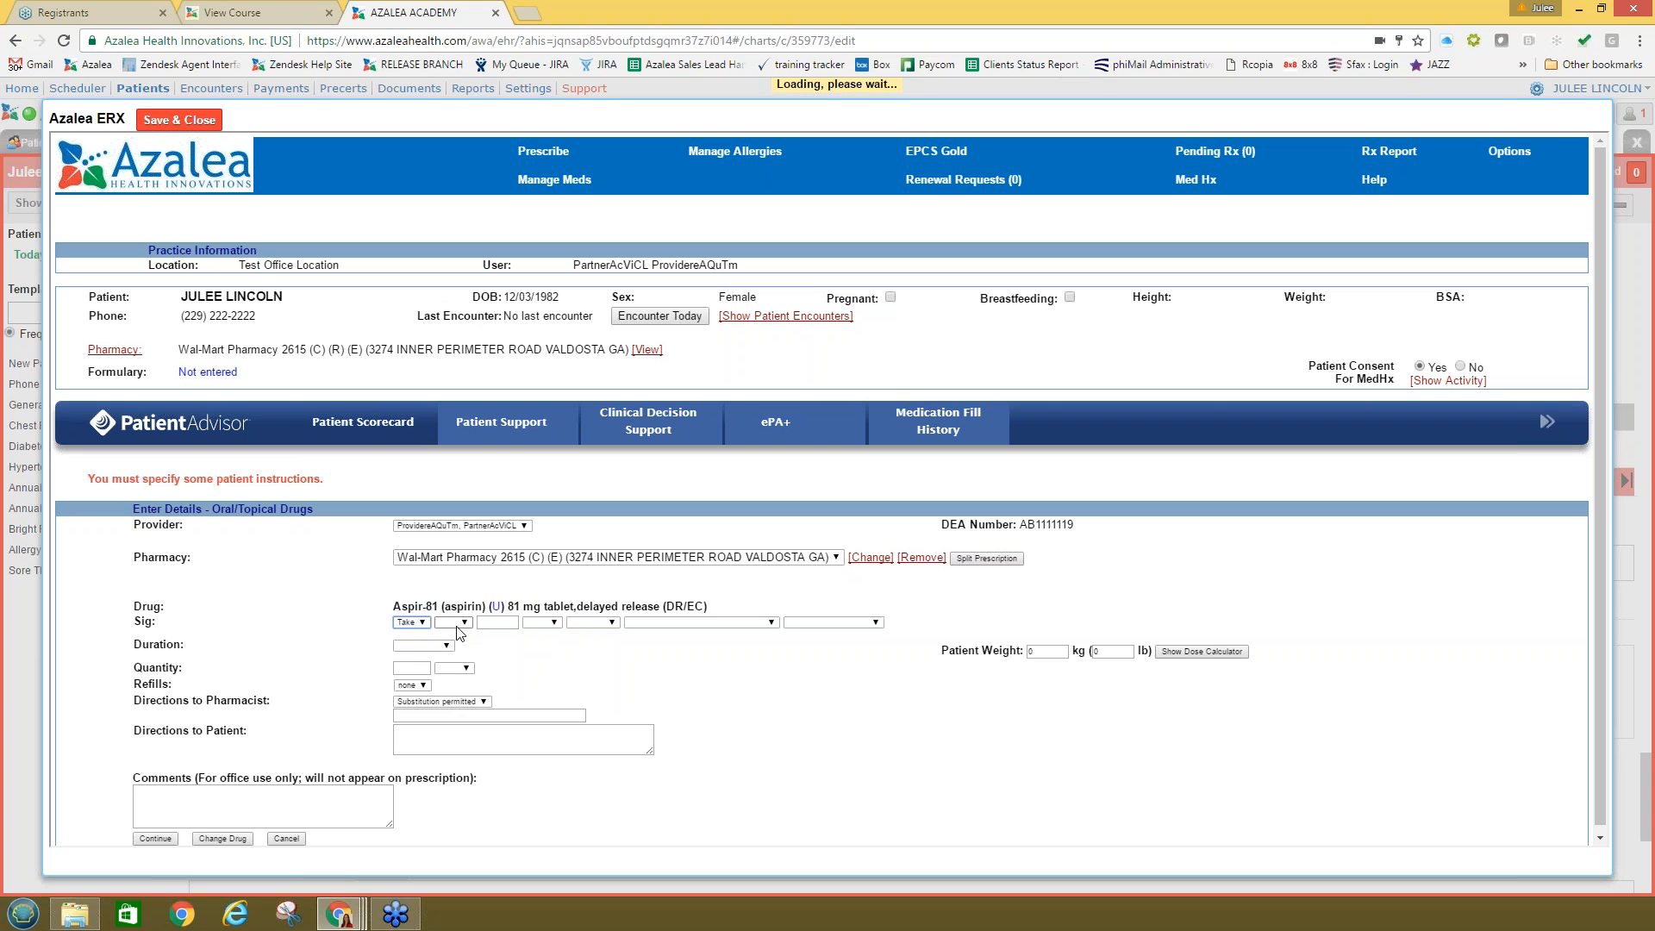
left_click(456, 626)
left_click(455, 645)
left_click(542, 622)
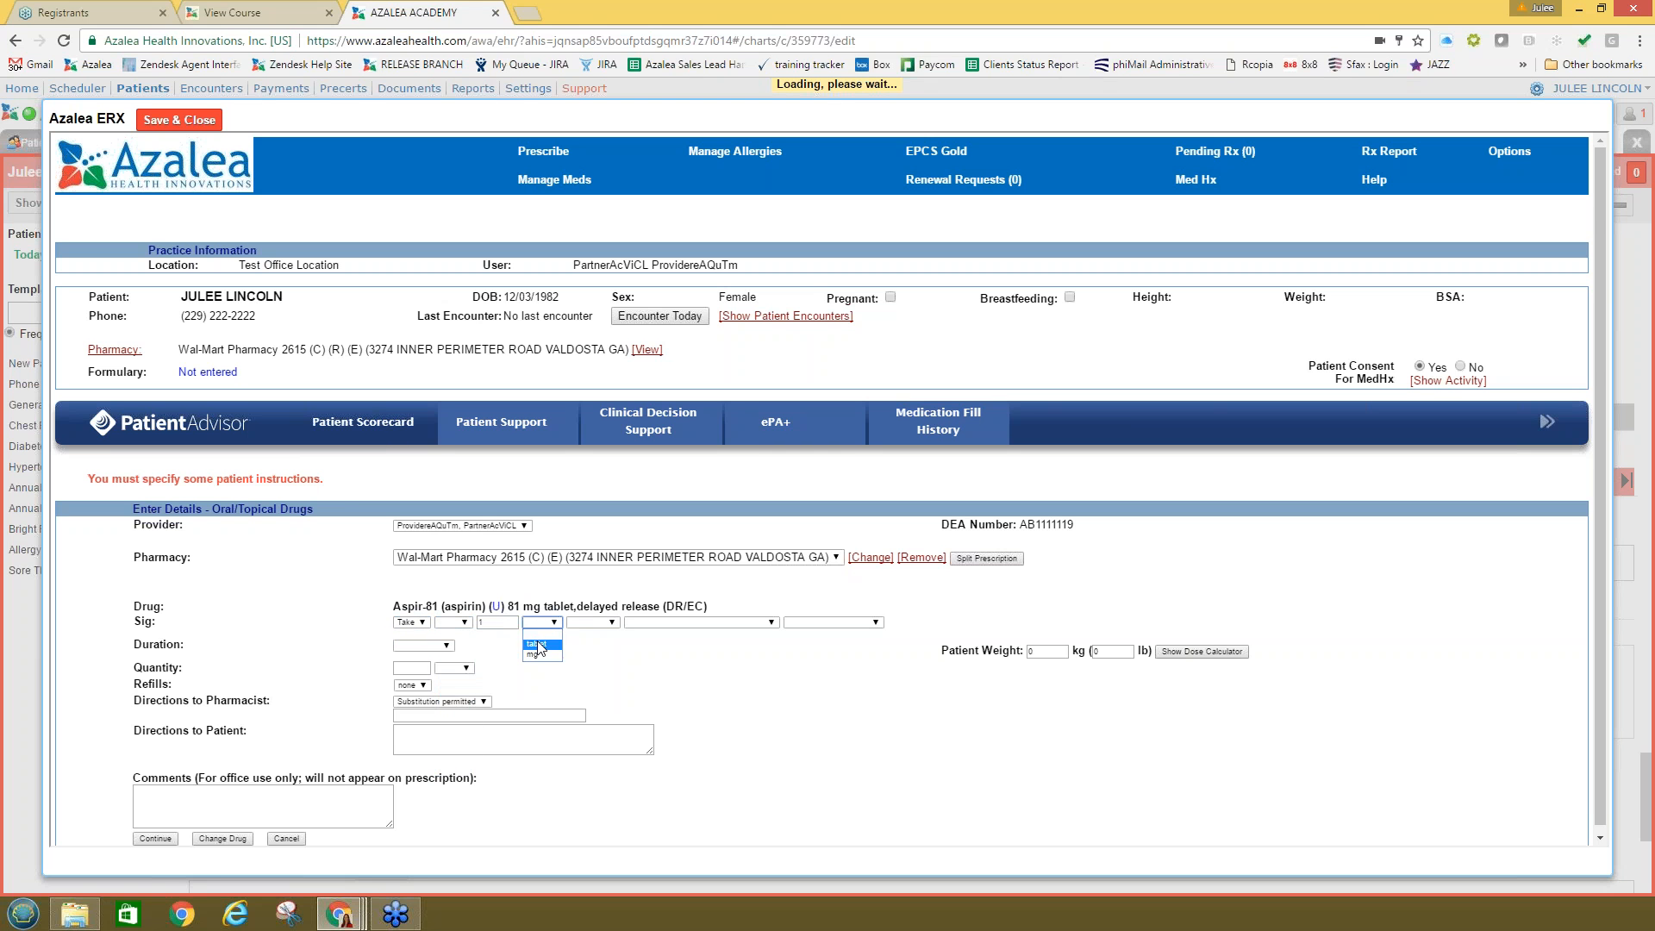
left_click(539, 644)
left_click(608, 622)
left_click(615, 642)
left_click(646, 622)
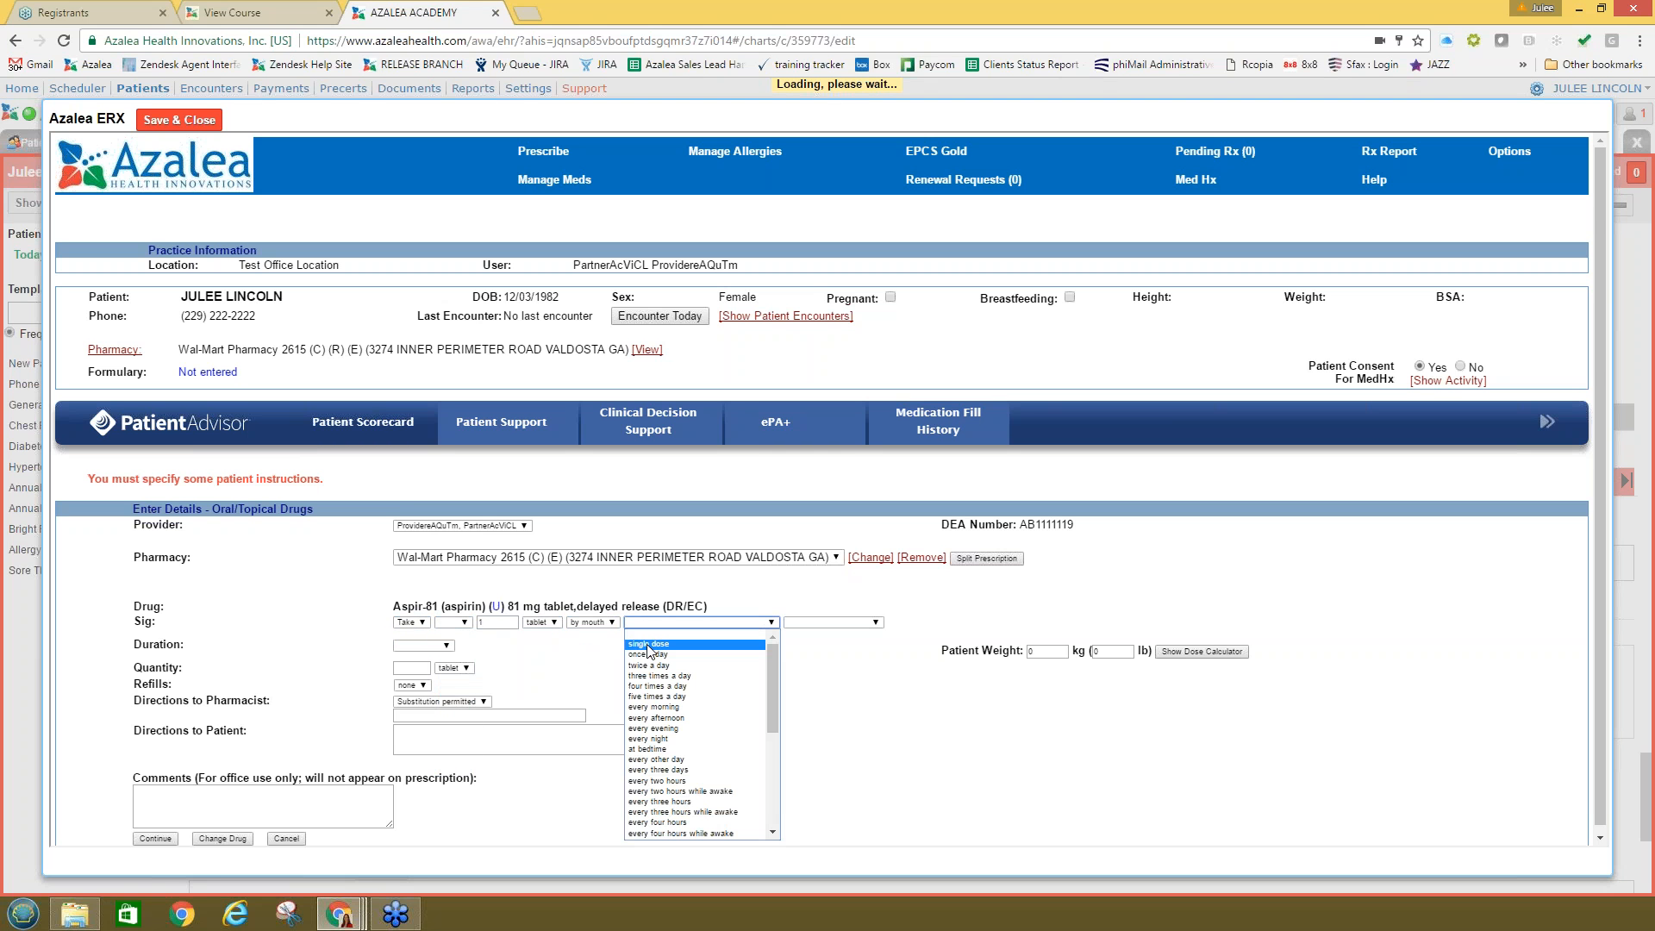
left_click(656, 655)
left_click(836, 622)
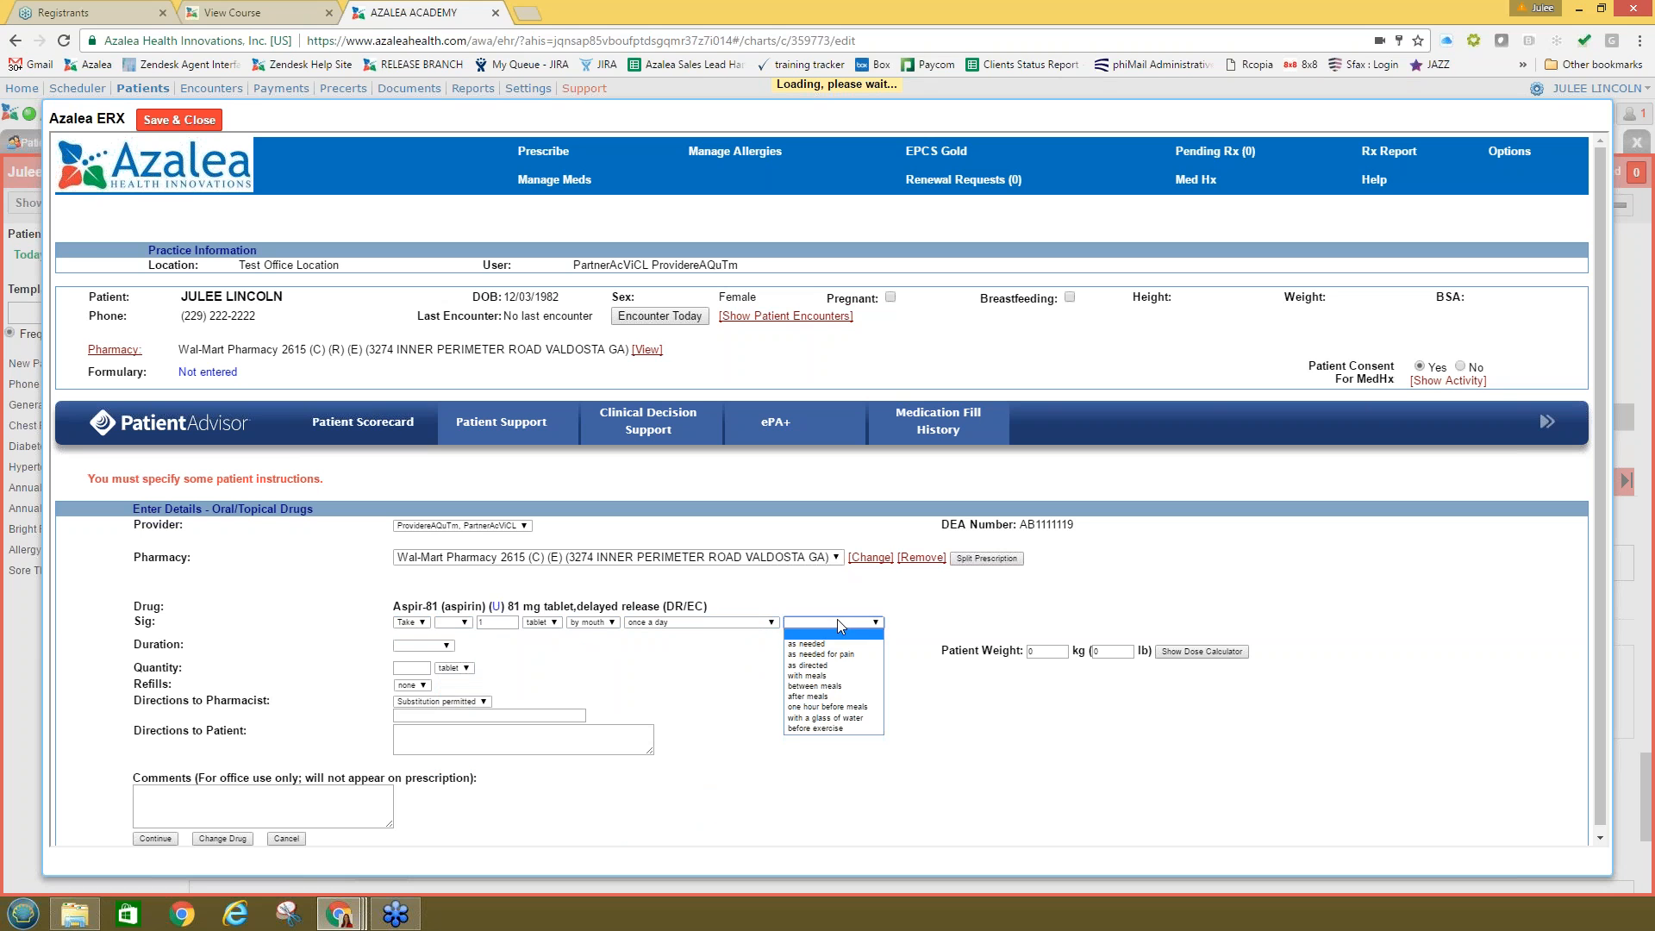
left_click(814, 665)
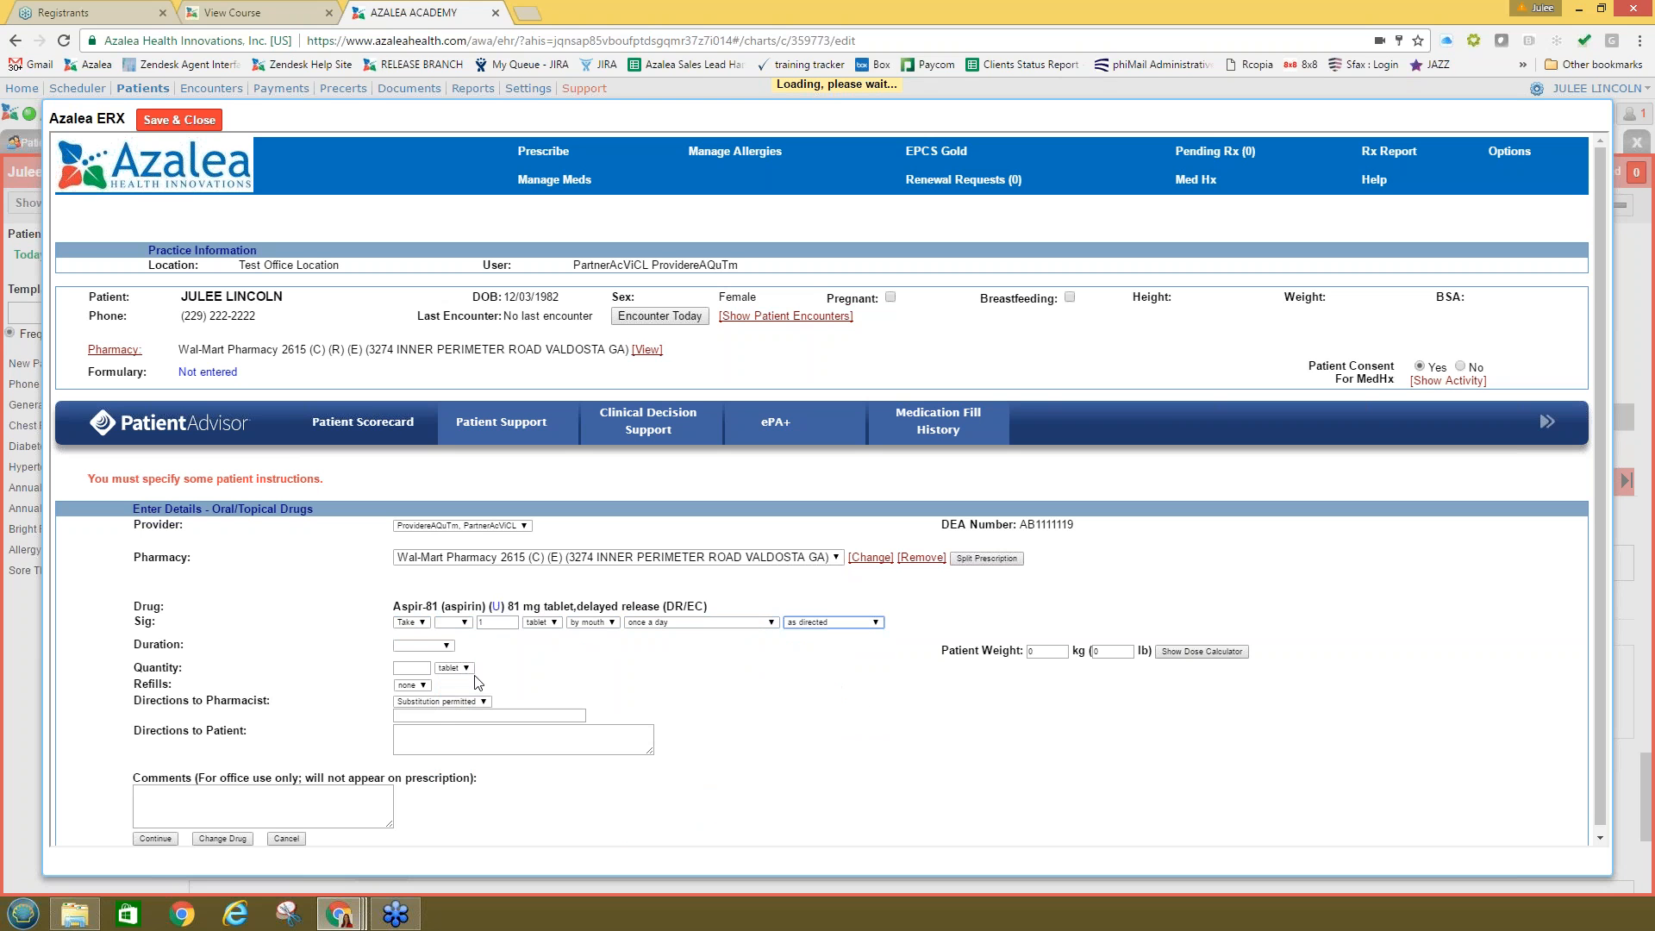
left_click(156, 837)
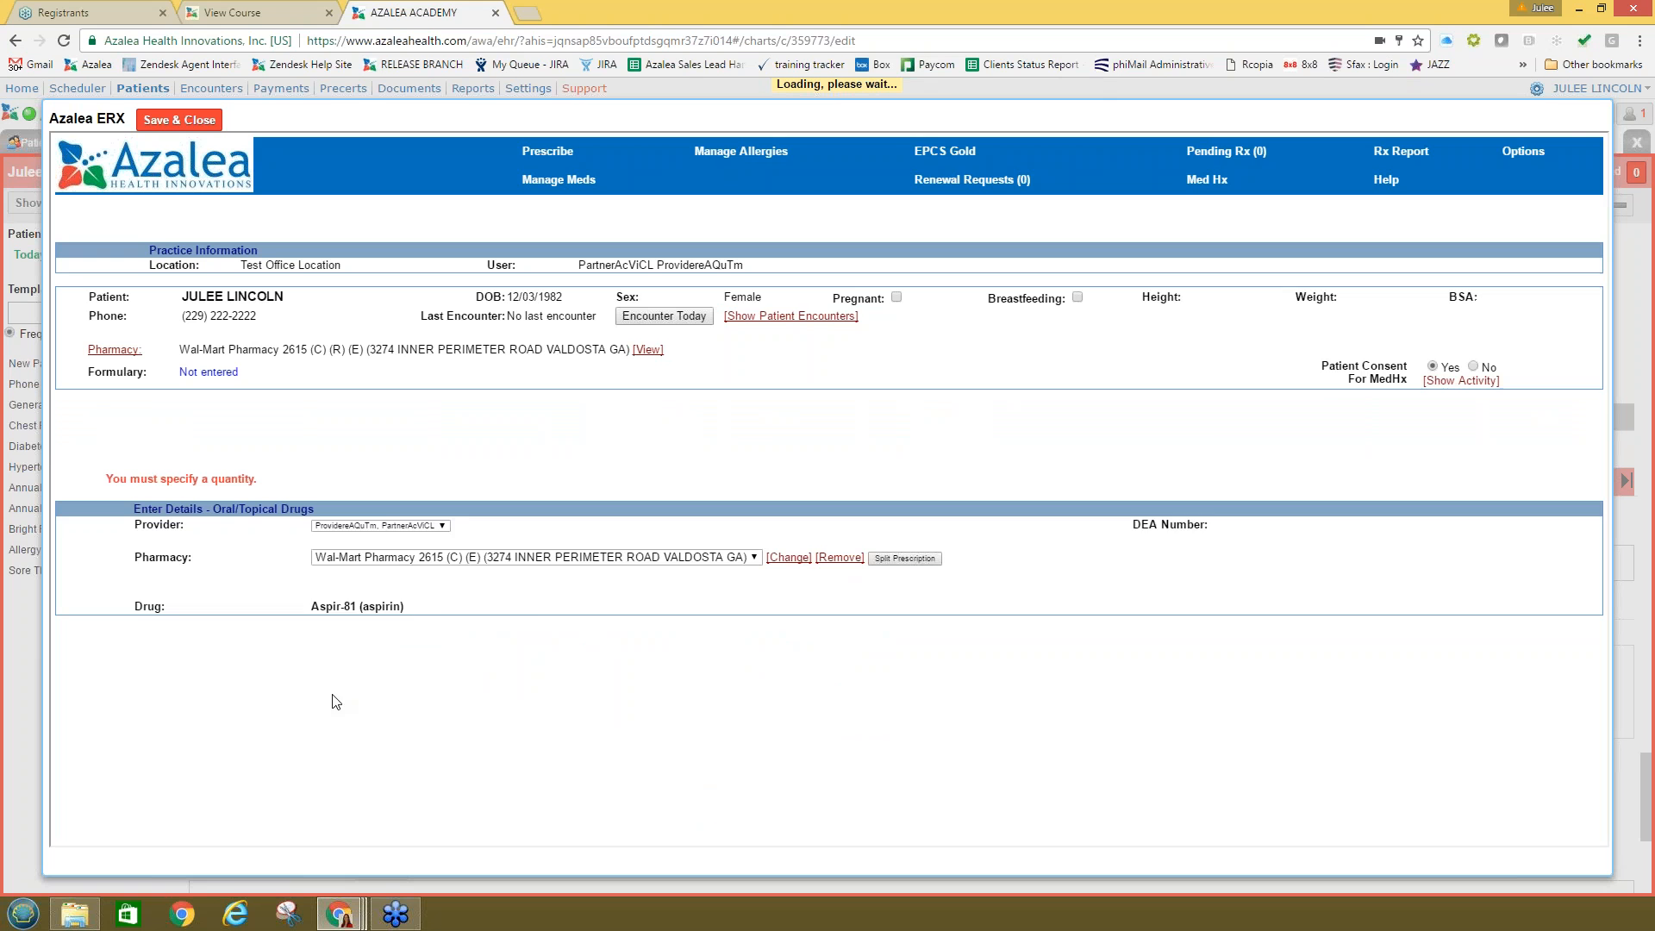
Step: Enter a dispense quantity of 30 and accept the reviewed prescription
scroll(362, 660, "down", 1)
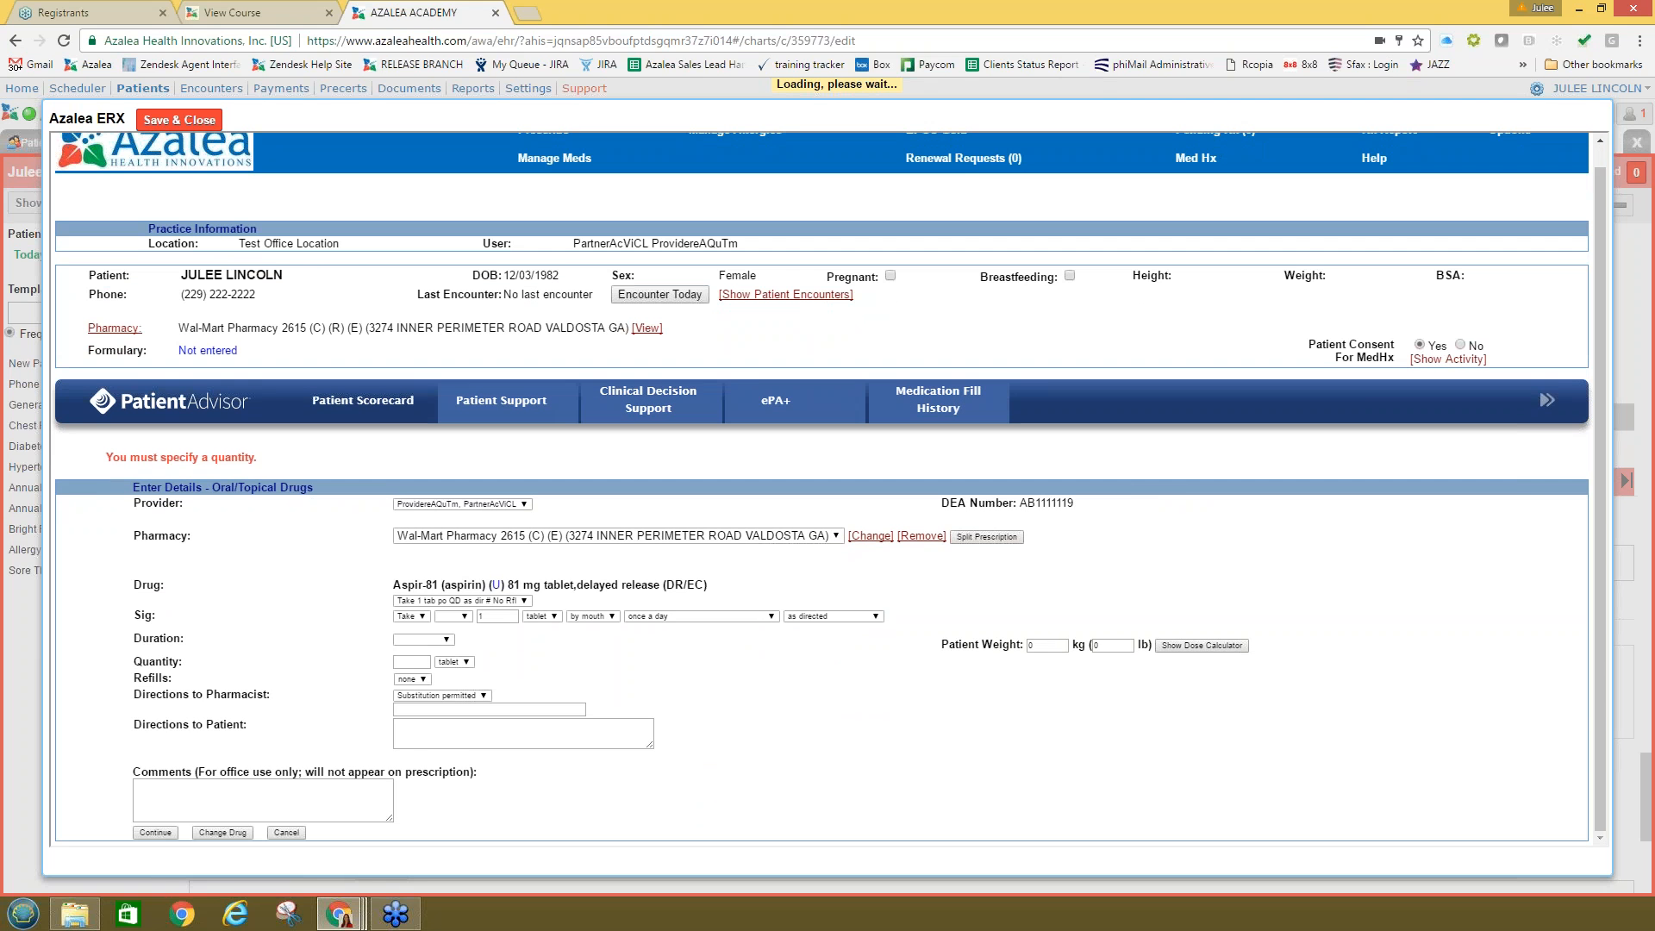
left_click(410, 661)
key("Tab")
left_click(142, 835)
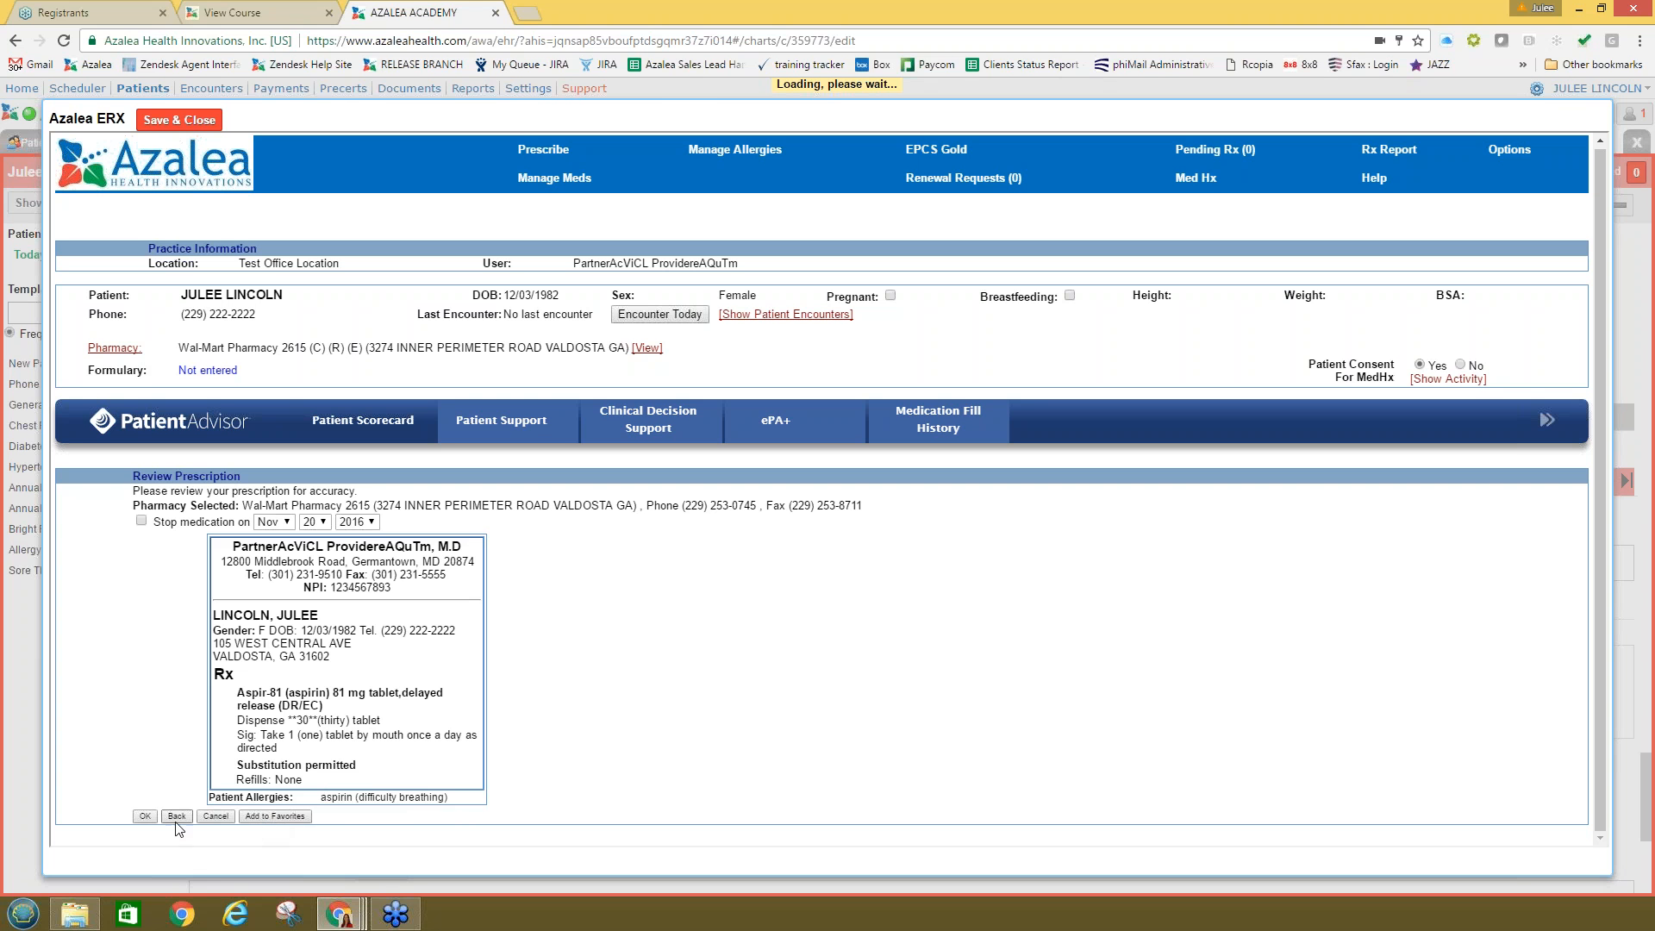
left_click(145, 817)
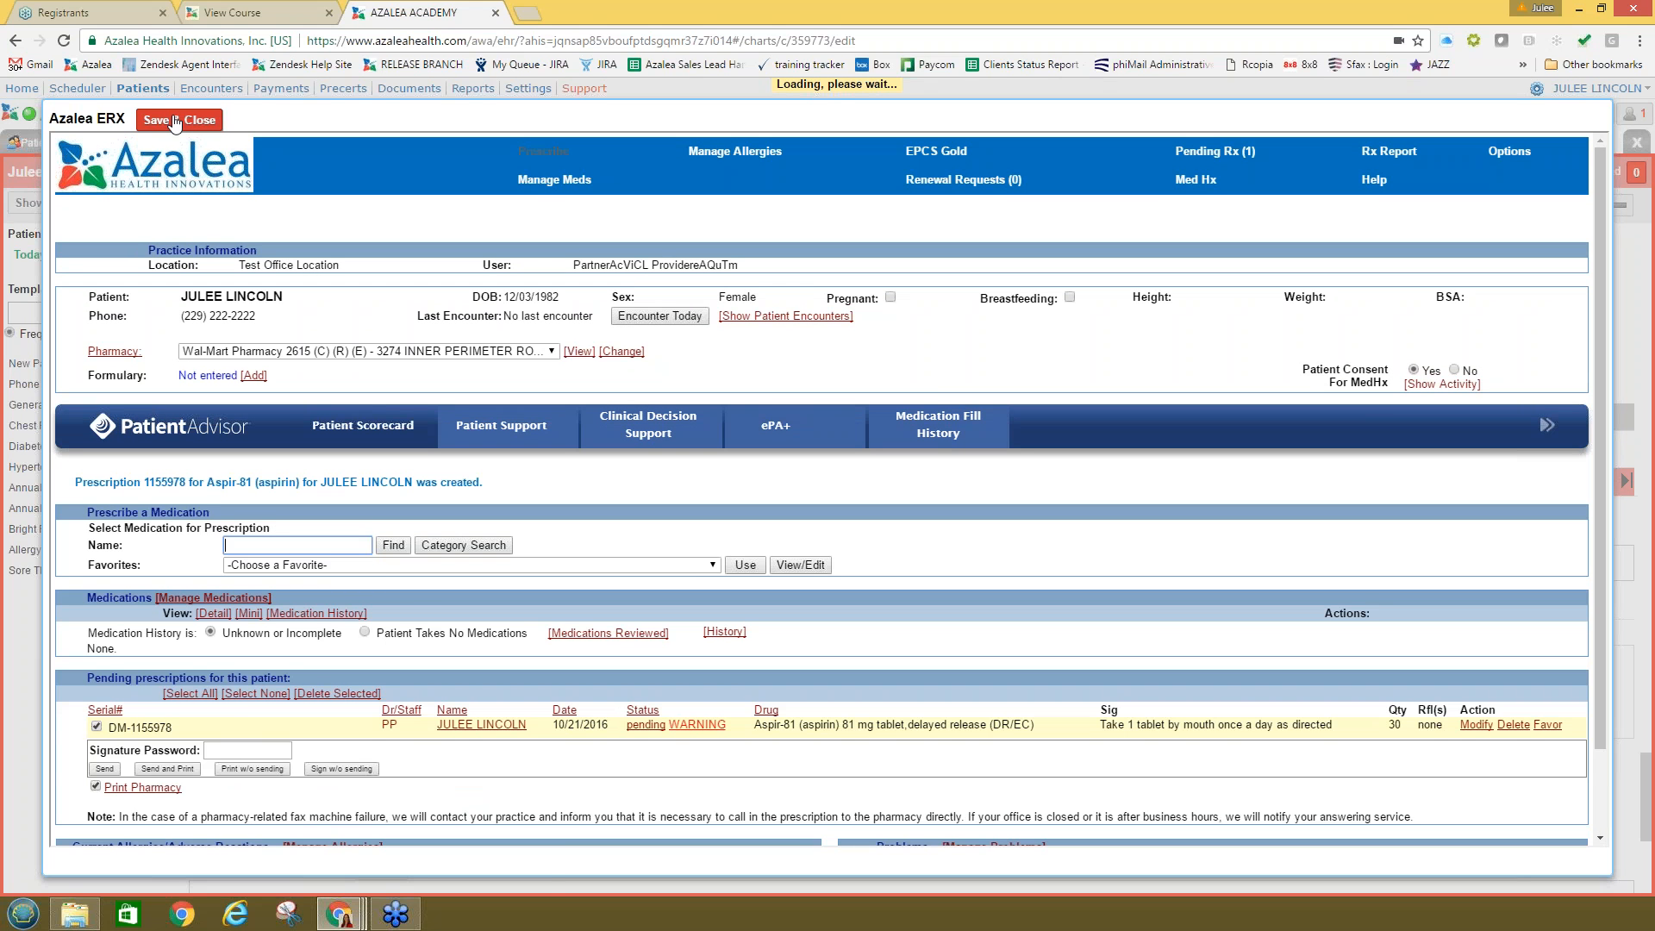
Step: Sign the Aspir-81 prescription with the signature password, send it to Wal-Mart Pharmacy 2615, and close ERX
left_click(237, 749)
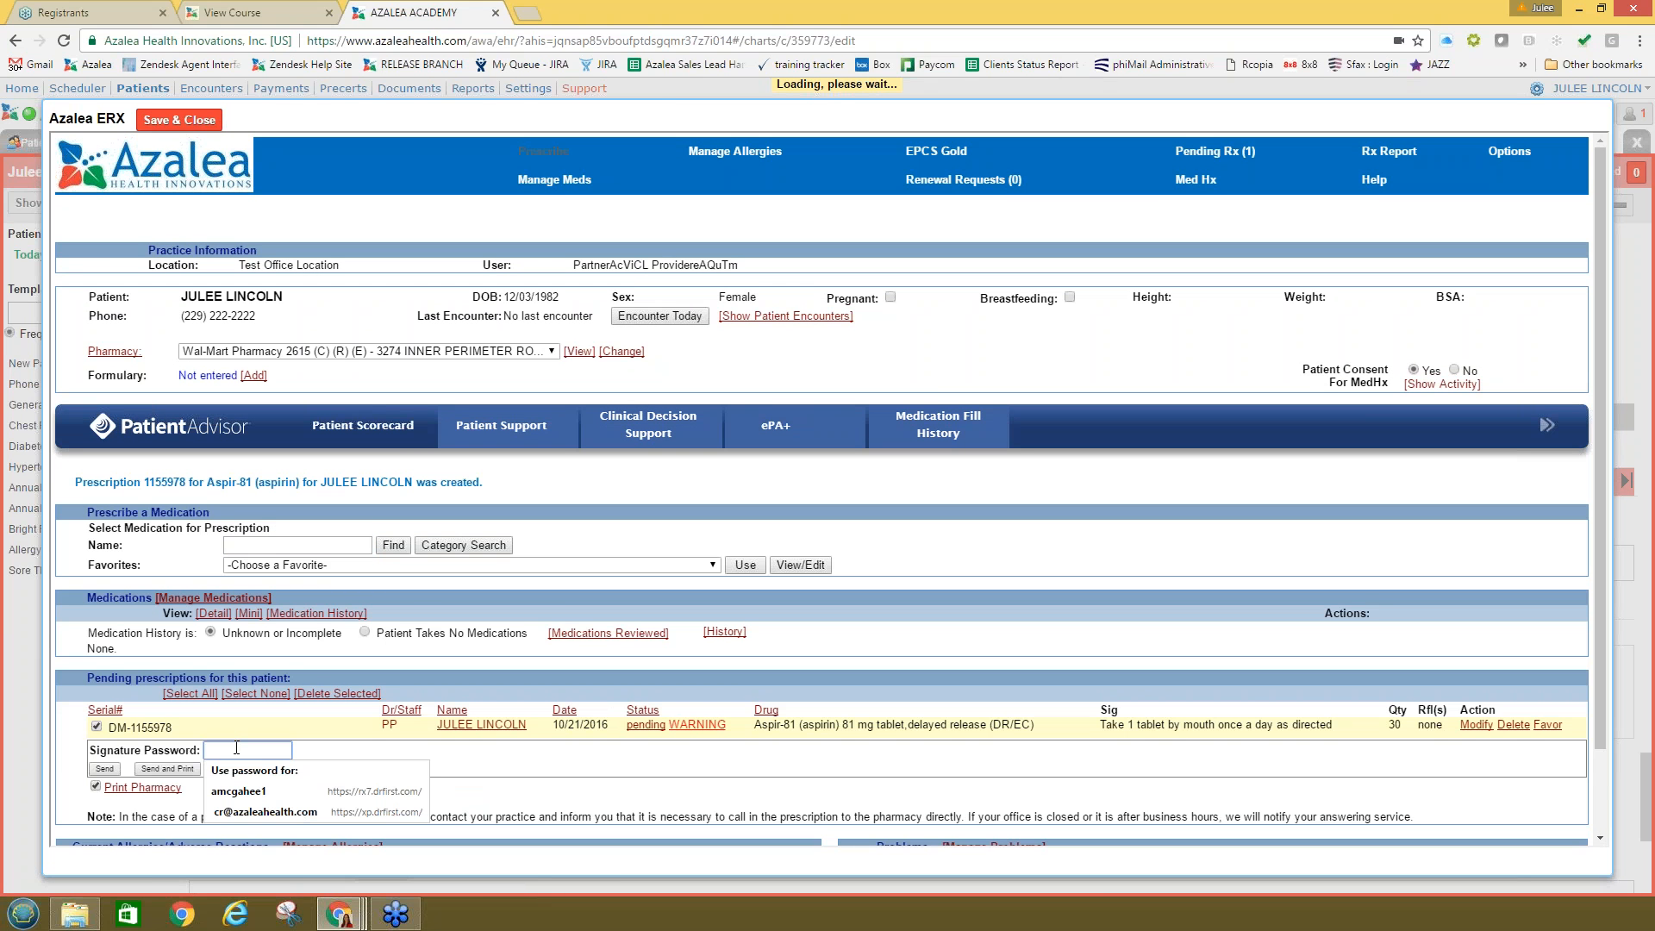
type("•")
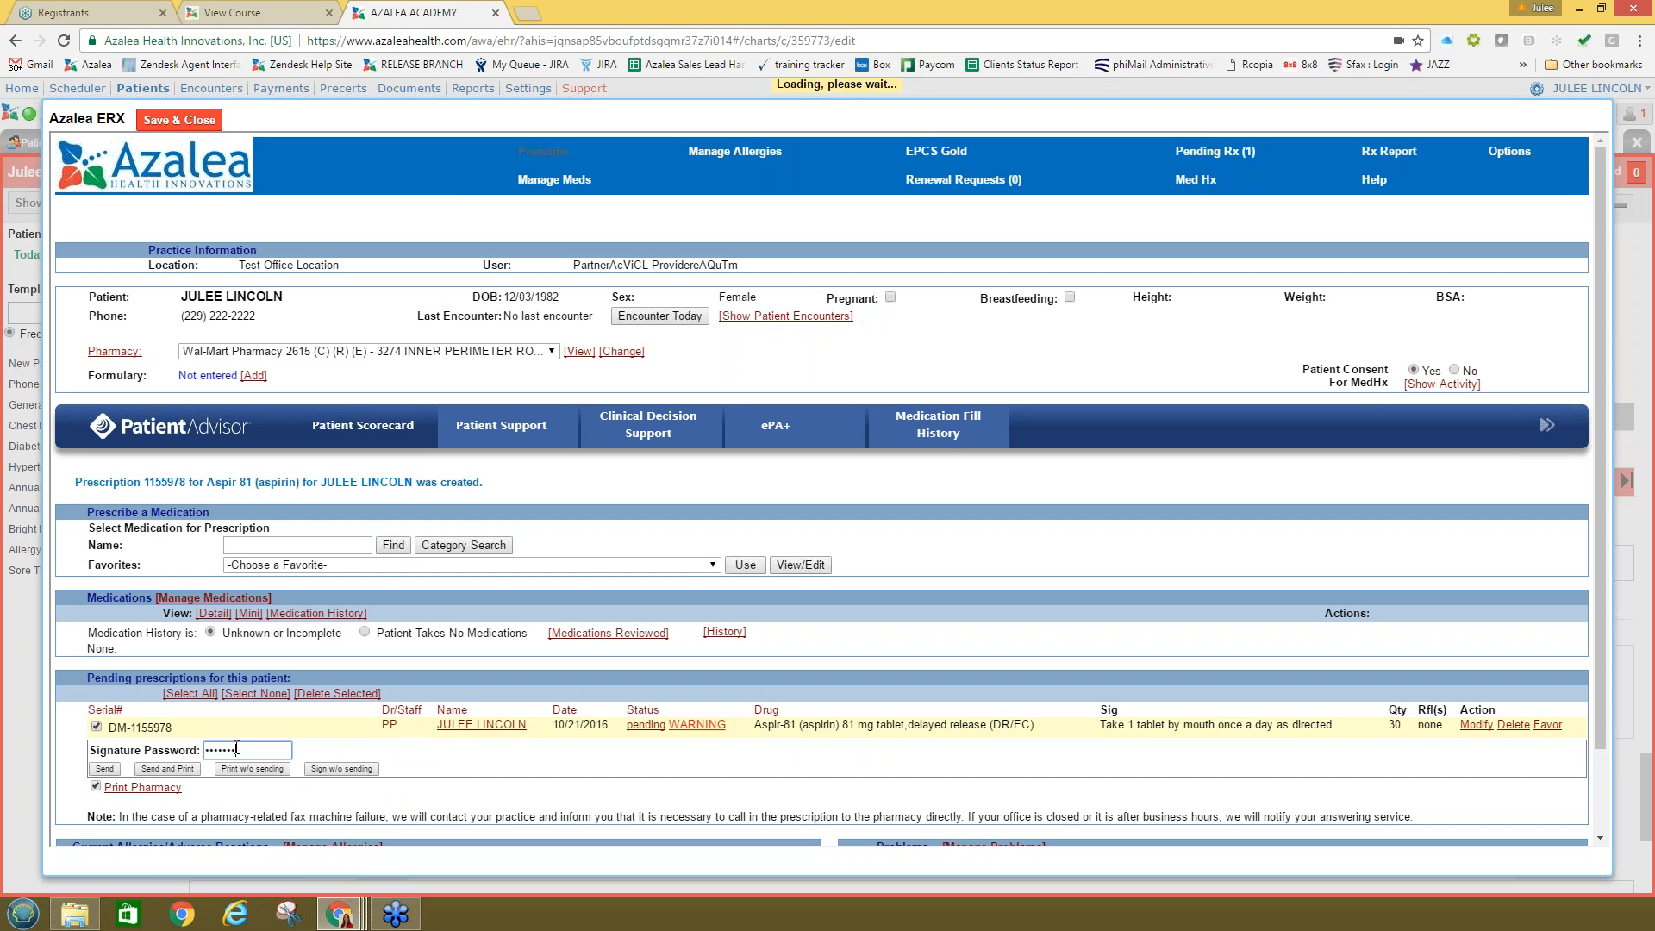
key("Return")
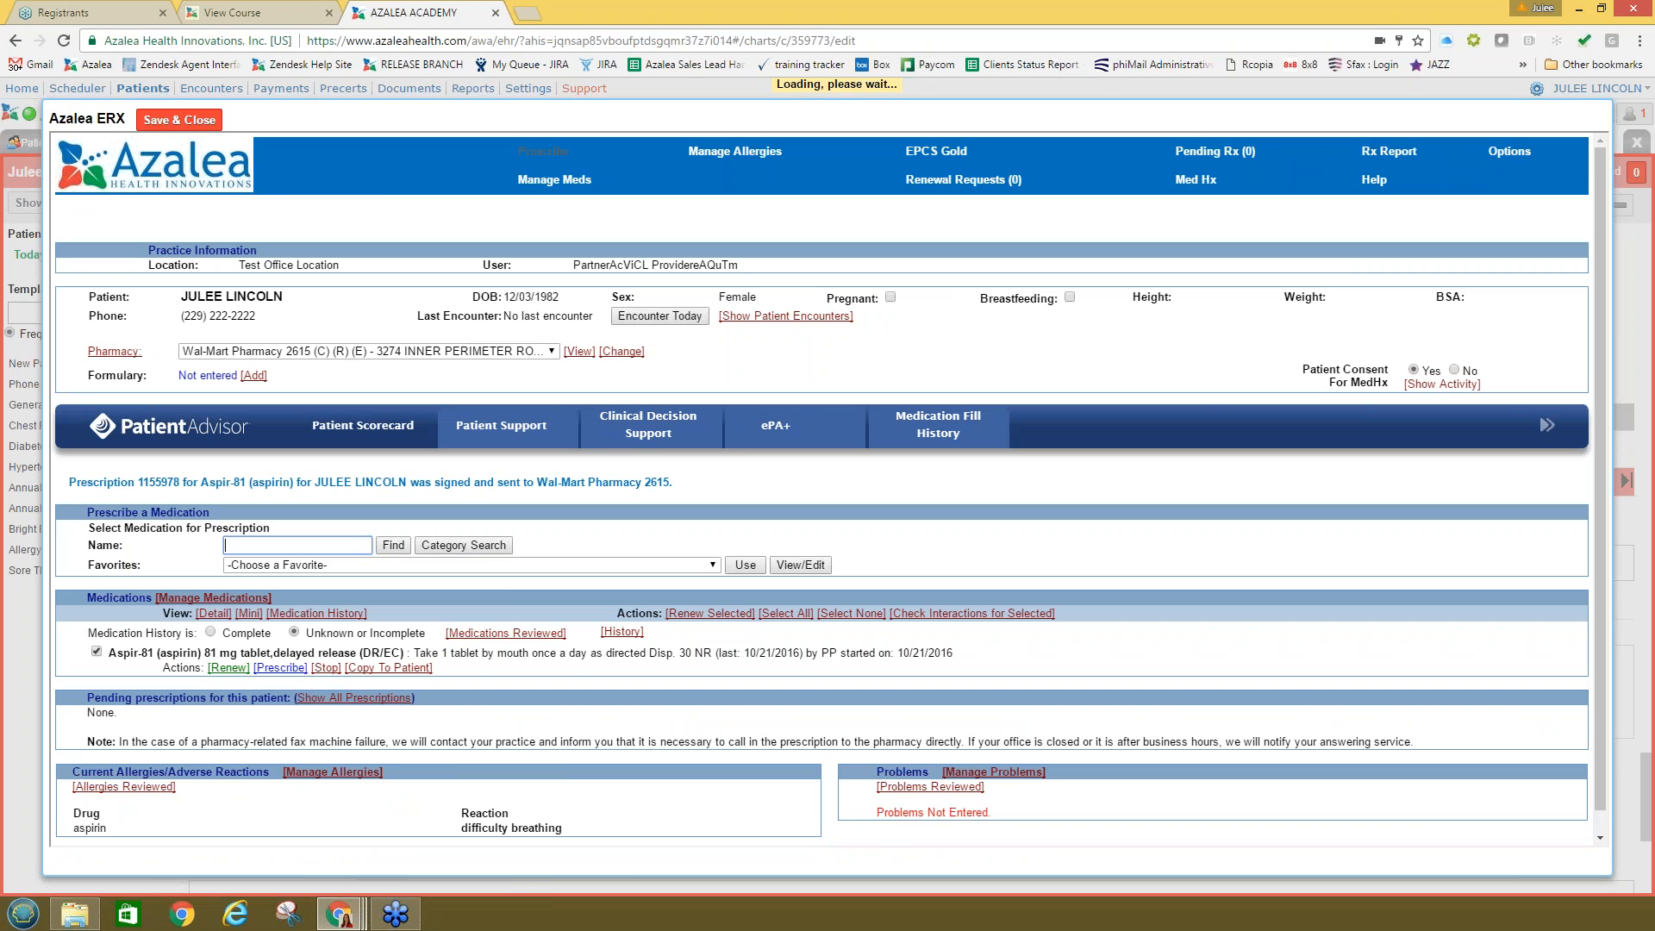
left_click_drag(674, 481, 77, 480)
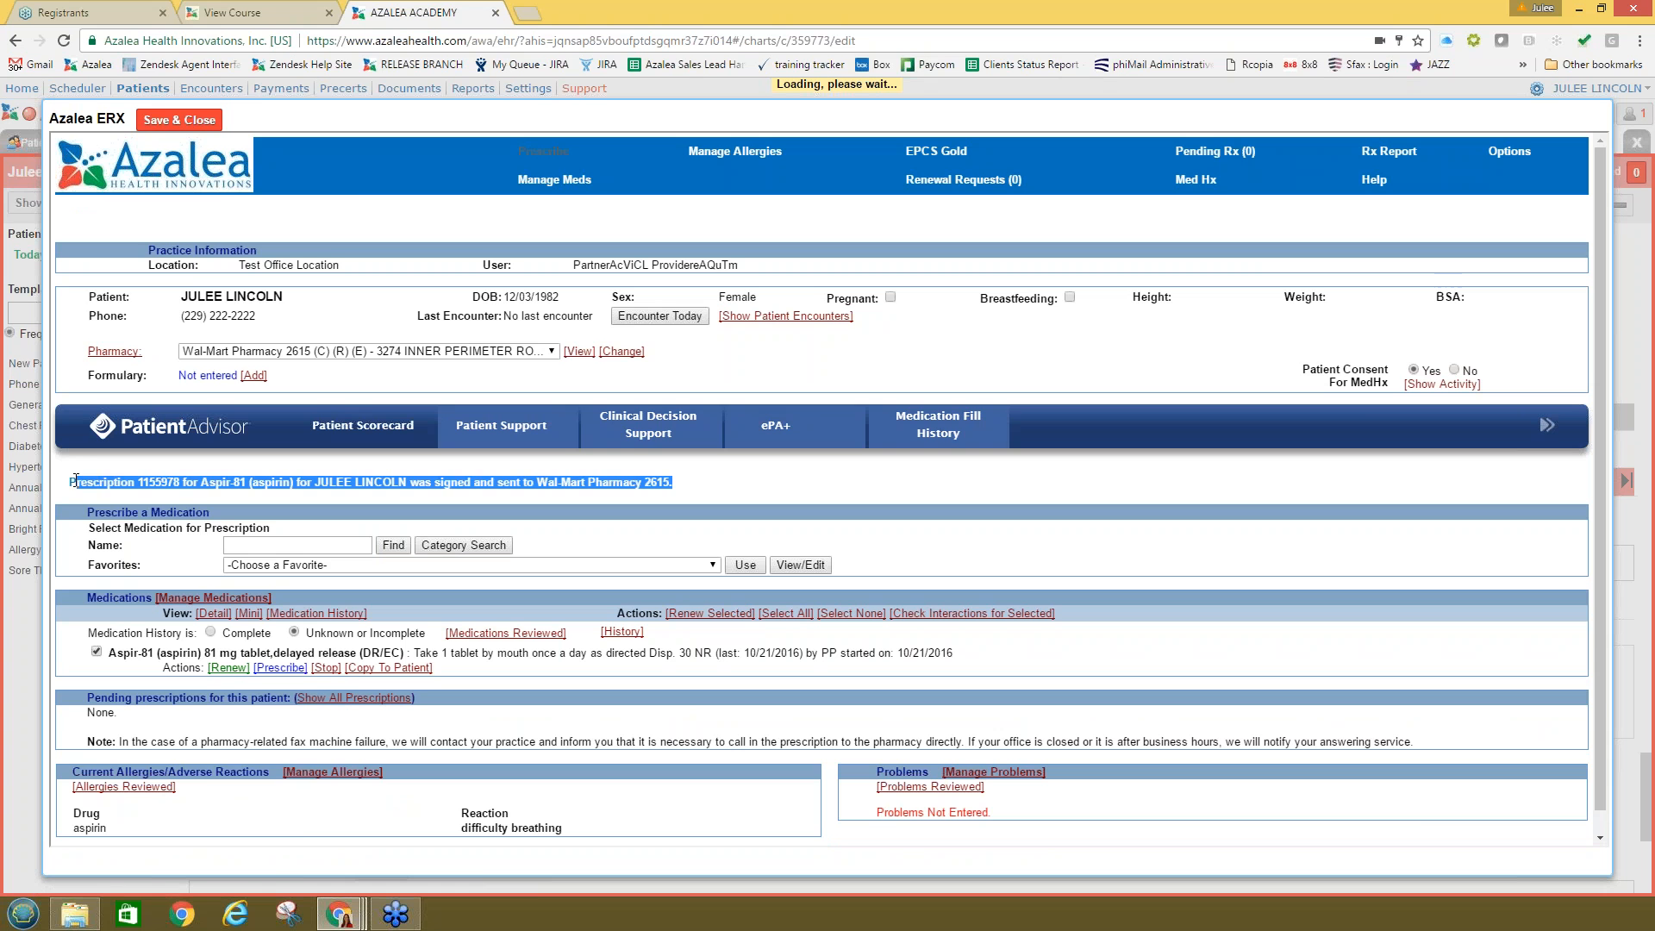
left_click(179, 120)
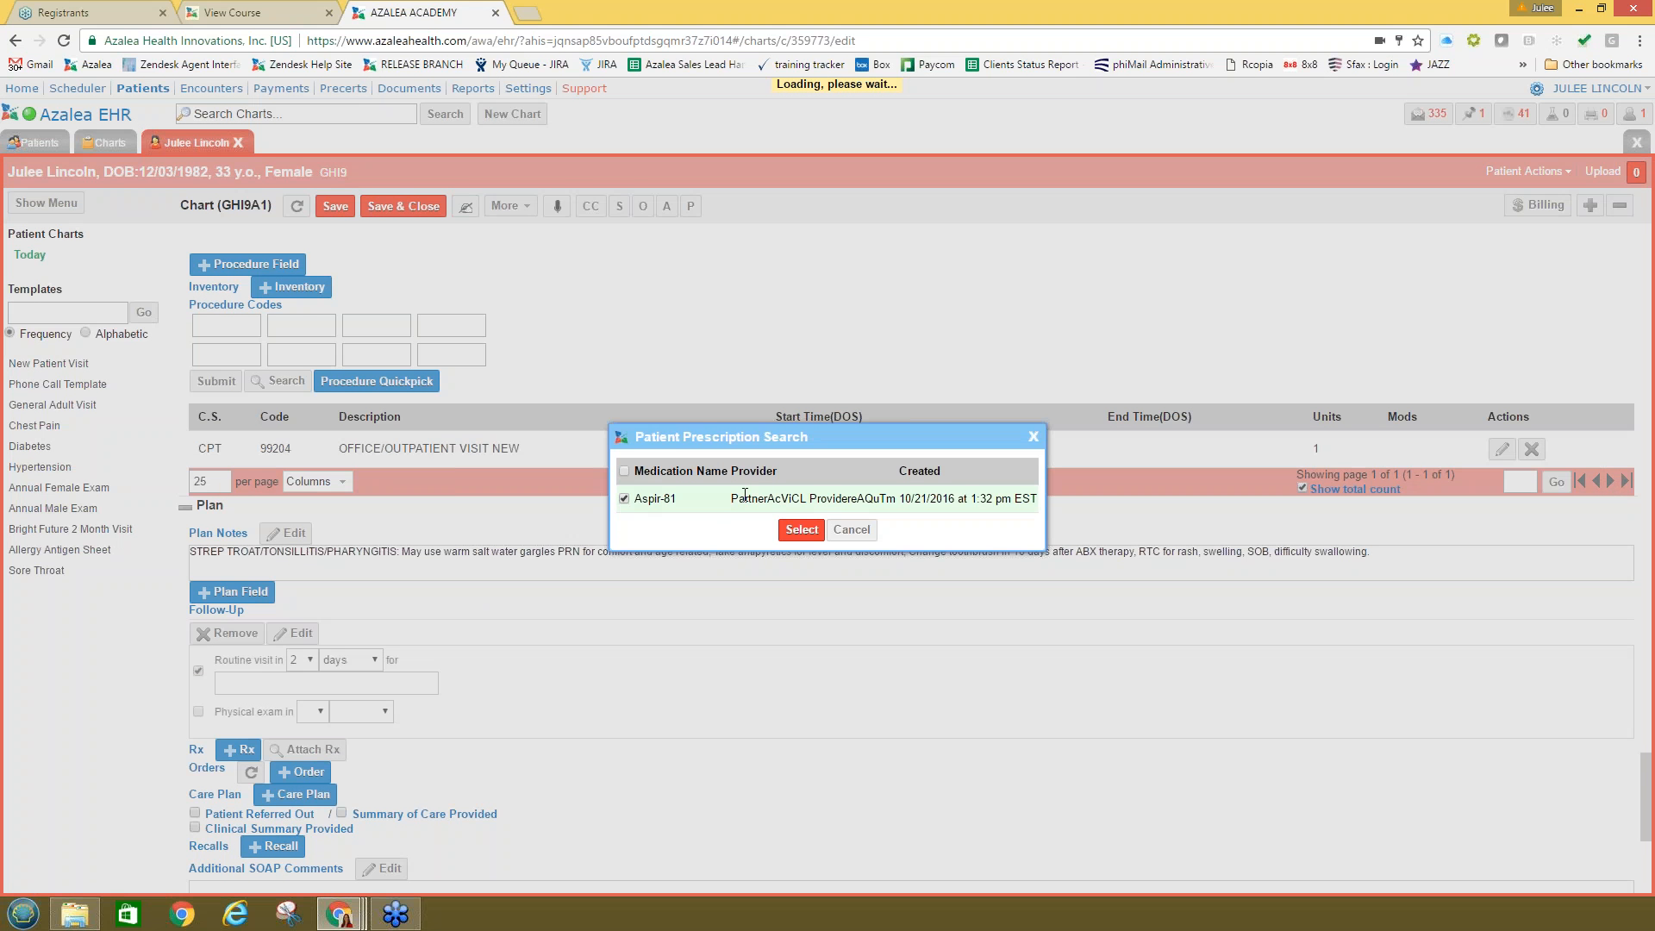
Step: Attach the Aspir-81 prescription to the chart and start a new lab order under Plan Orders
left_click(801, 529)
scroll(538, 705, "down", 3)
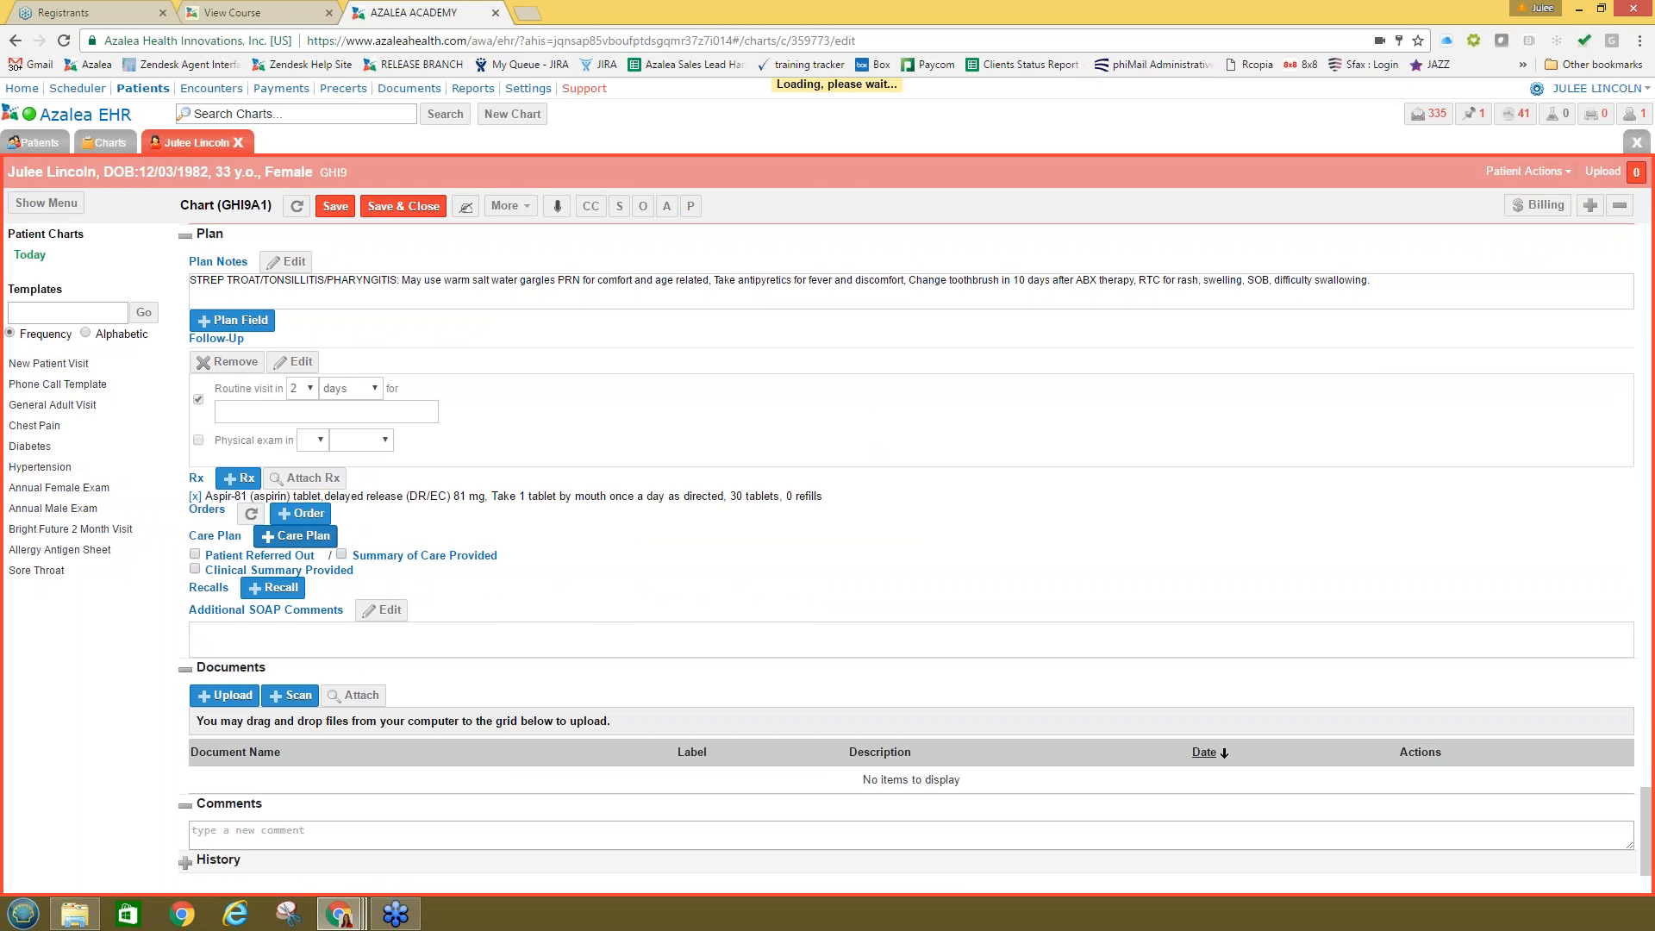
left_click(300, 515)
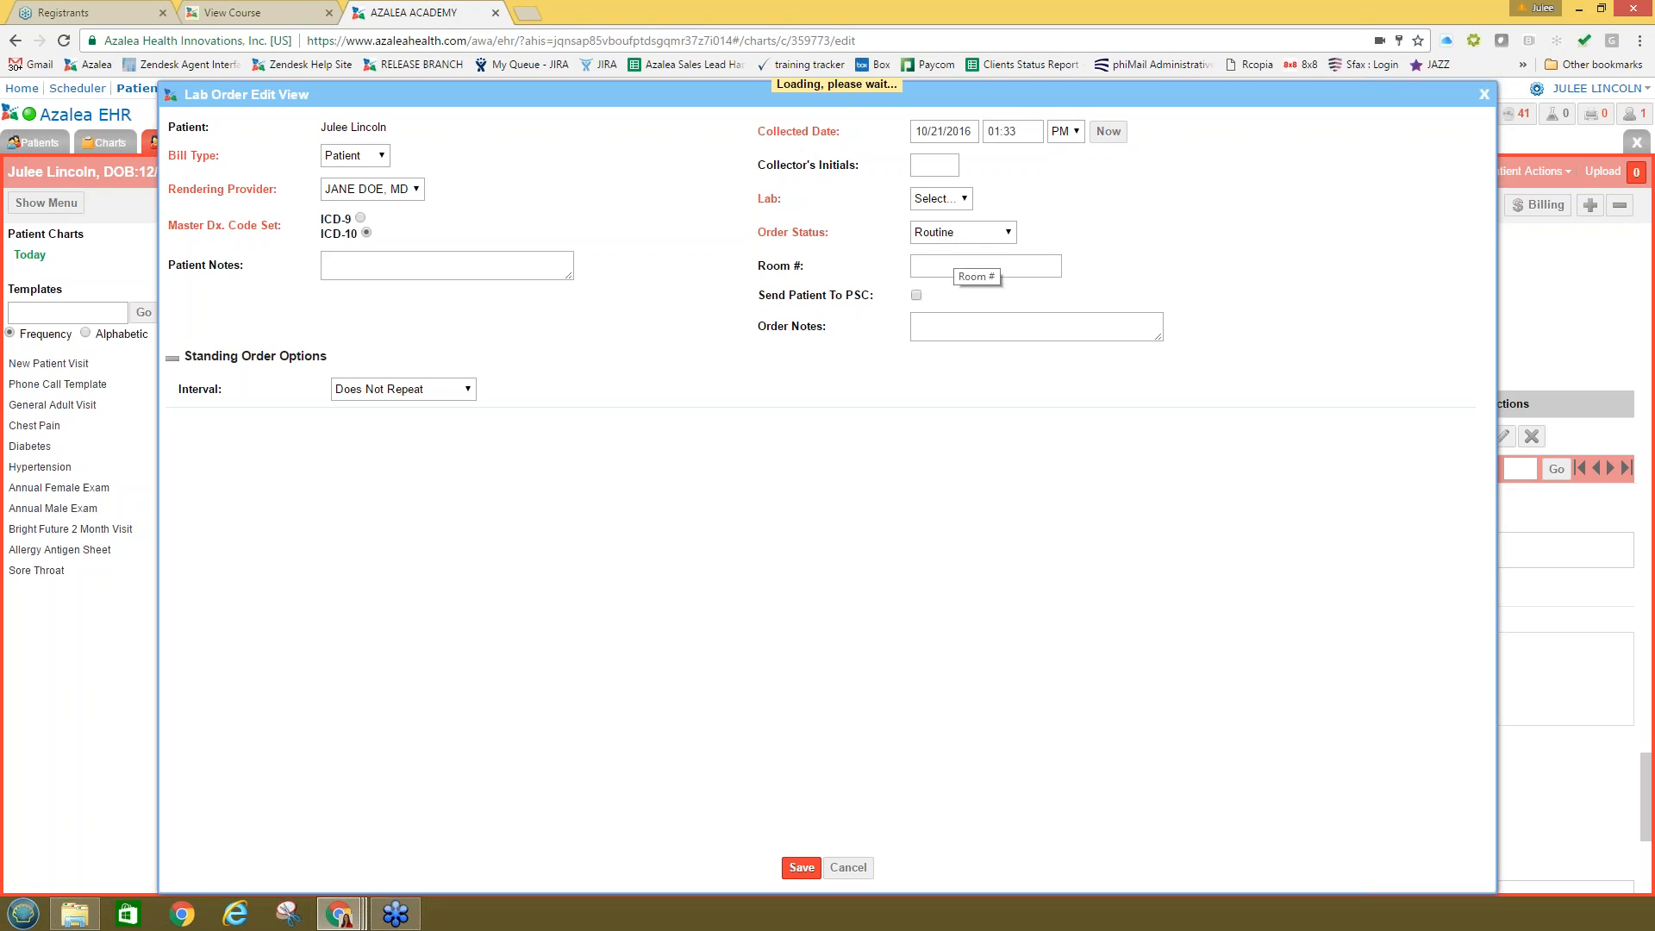
Step: Keep Routine status, choose the Generic lab, and bring up the LOINC test code list
left_click(943, 232)
left_click(942, 299)
left_click(938, 199)
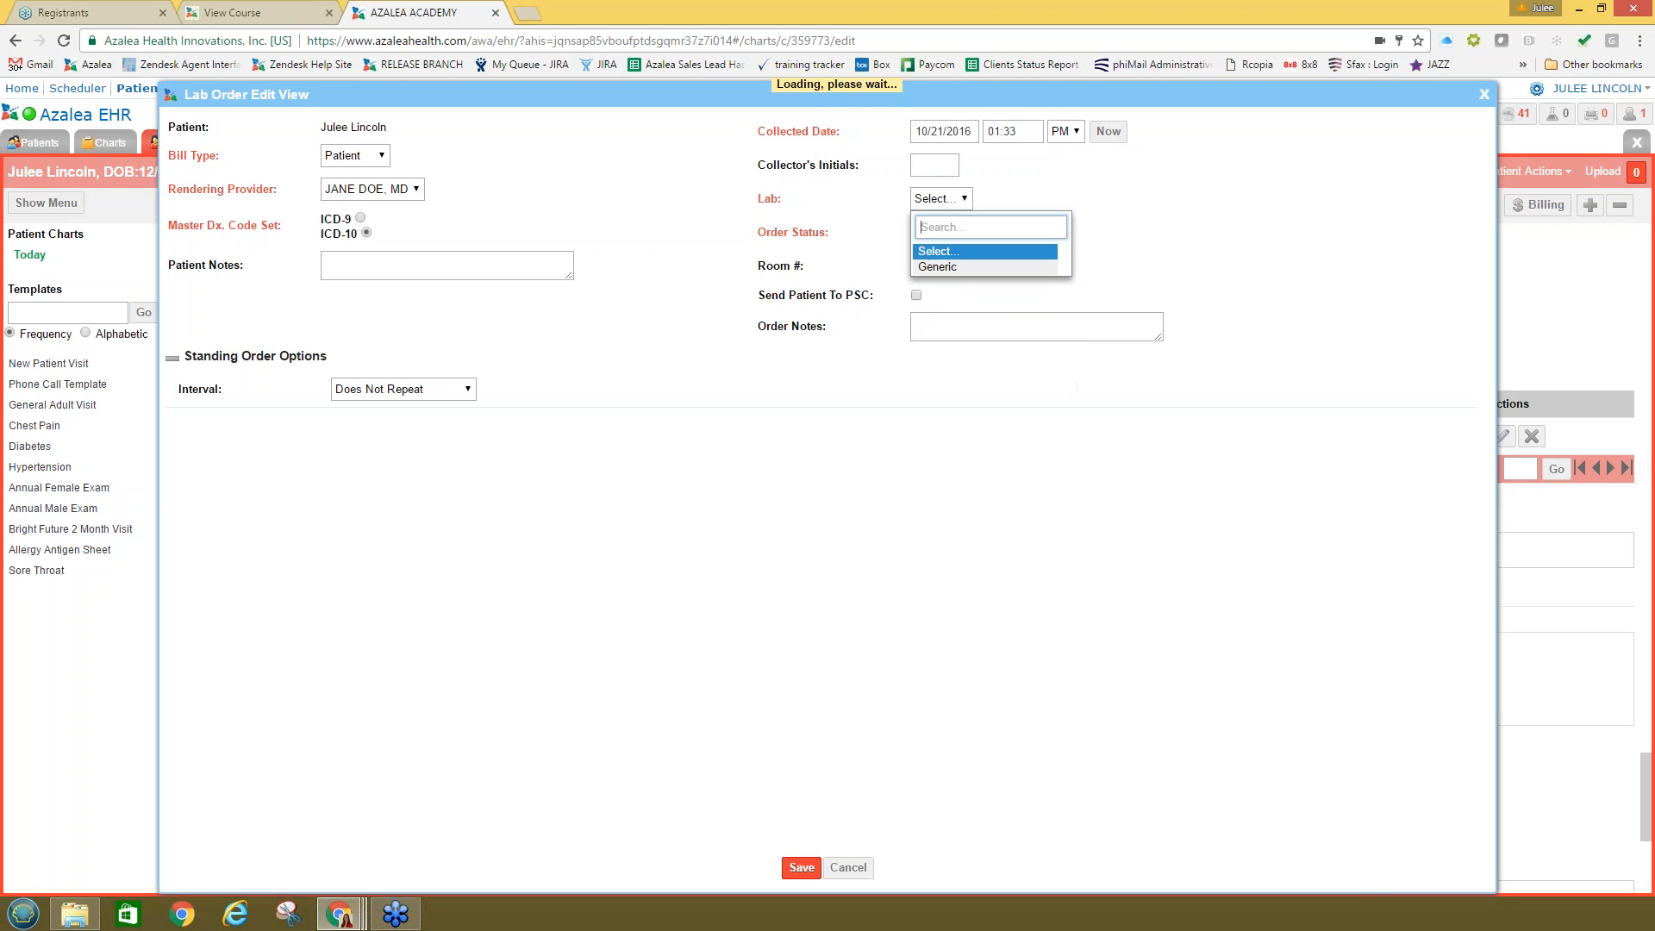
left_click(931, 268)
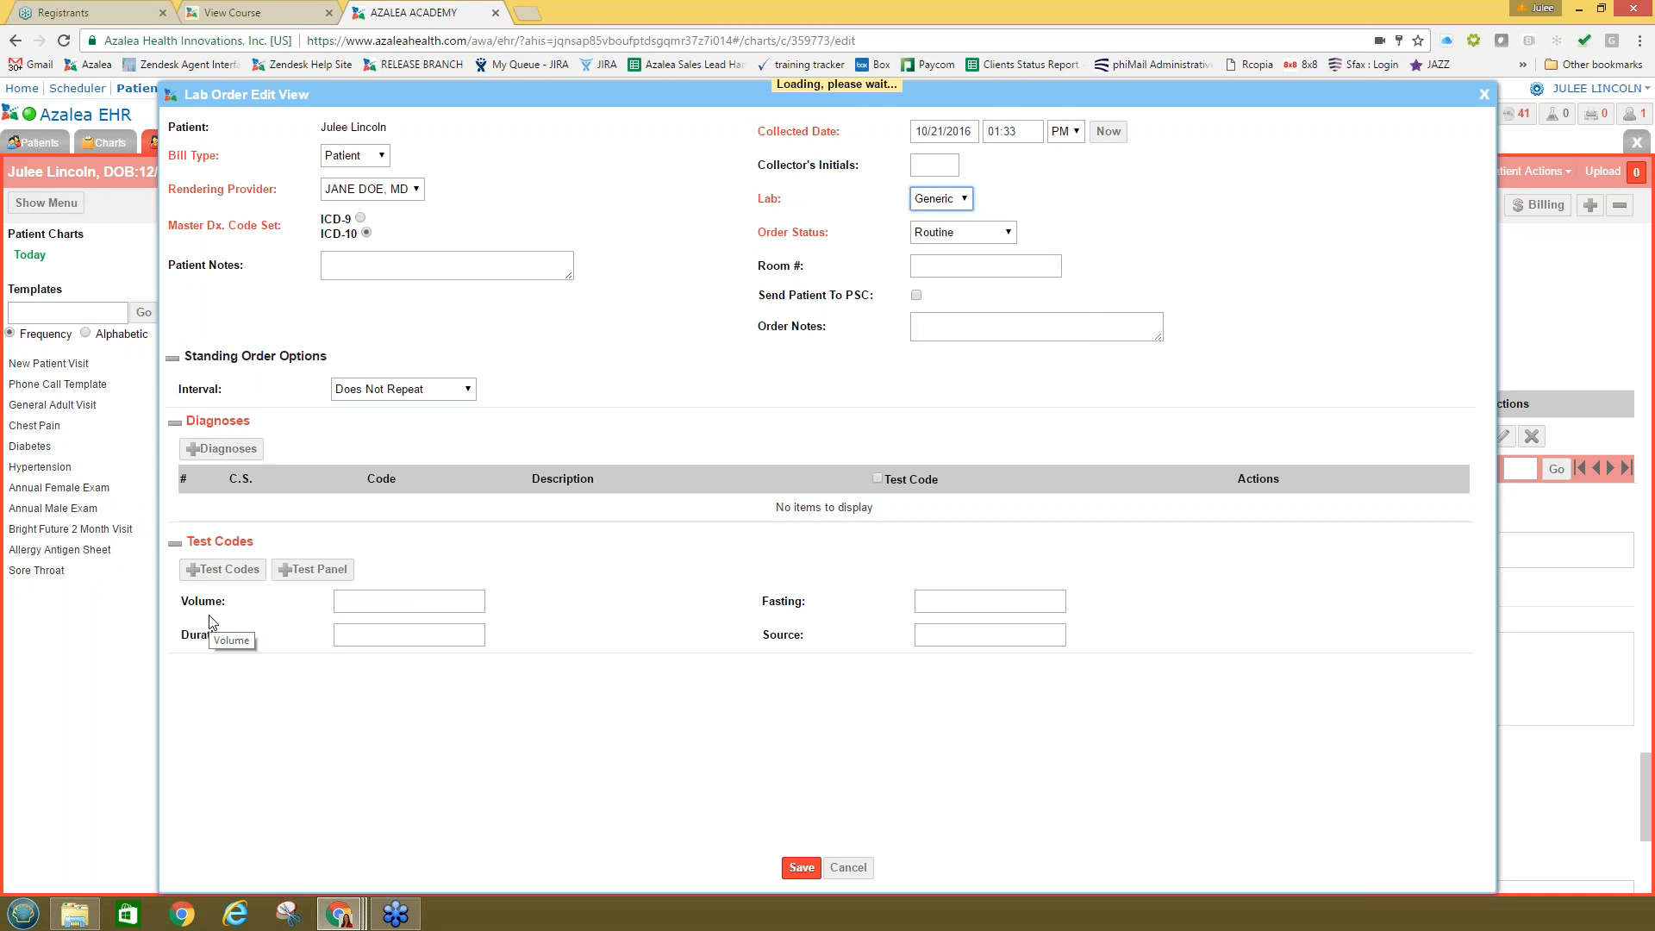
left_click(255, 569)
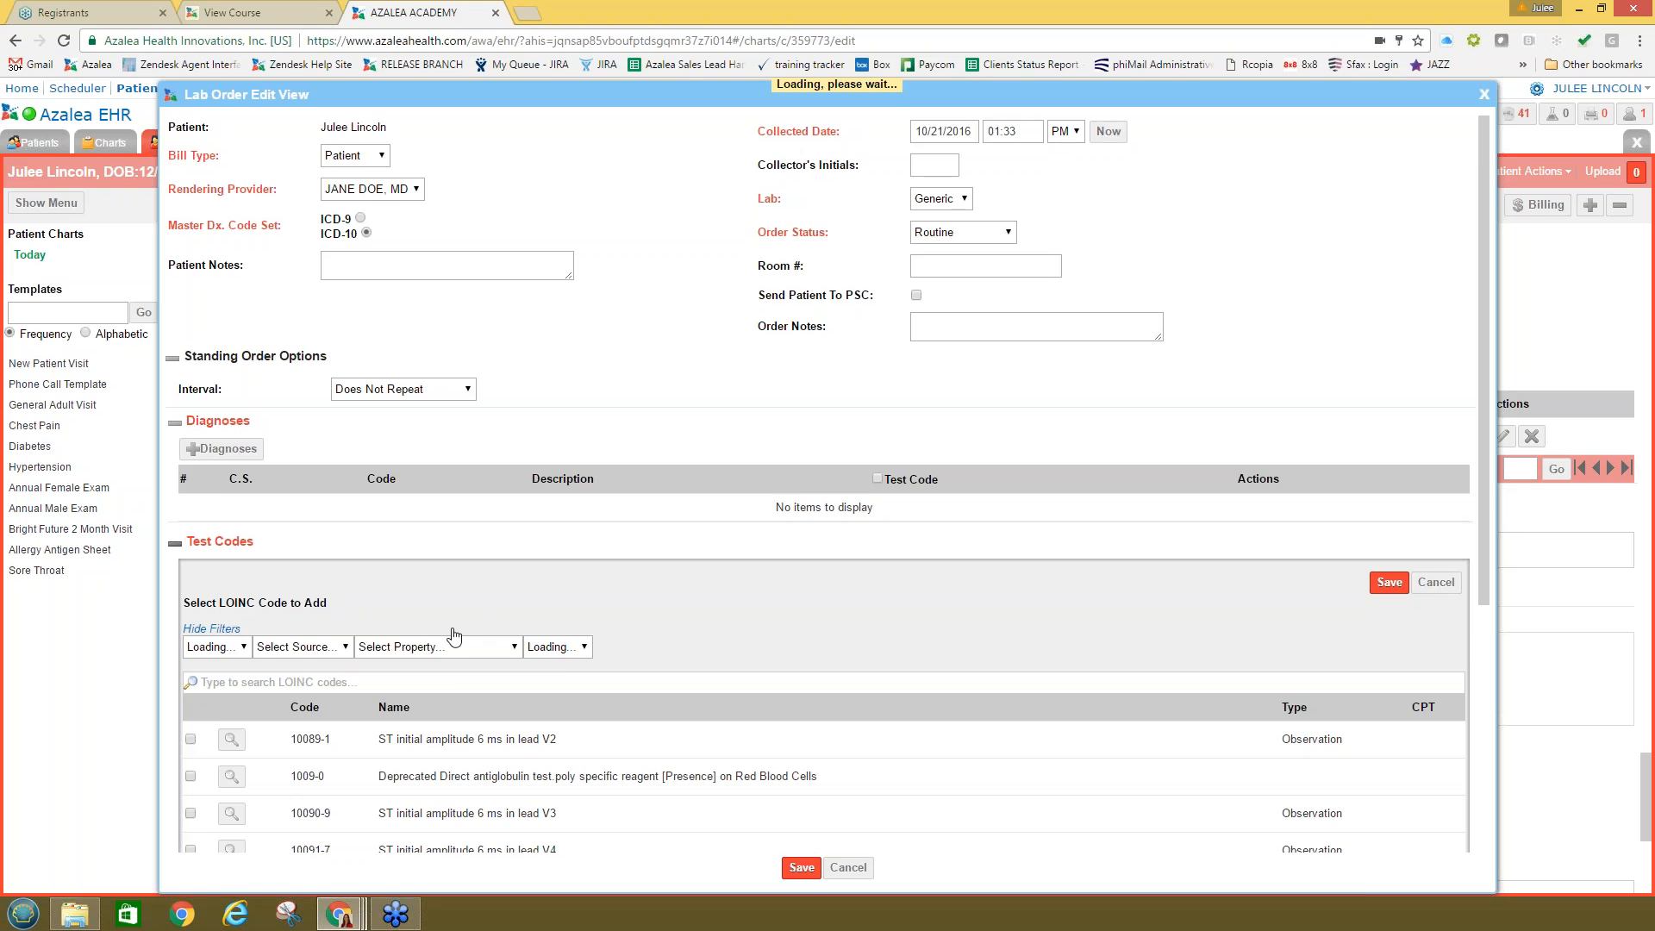
scroll(454, 635, "down", 1)
left_click_drag(355, 517, 184, 523)
left_click(490, 537)
left_click(1435, 496)
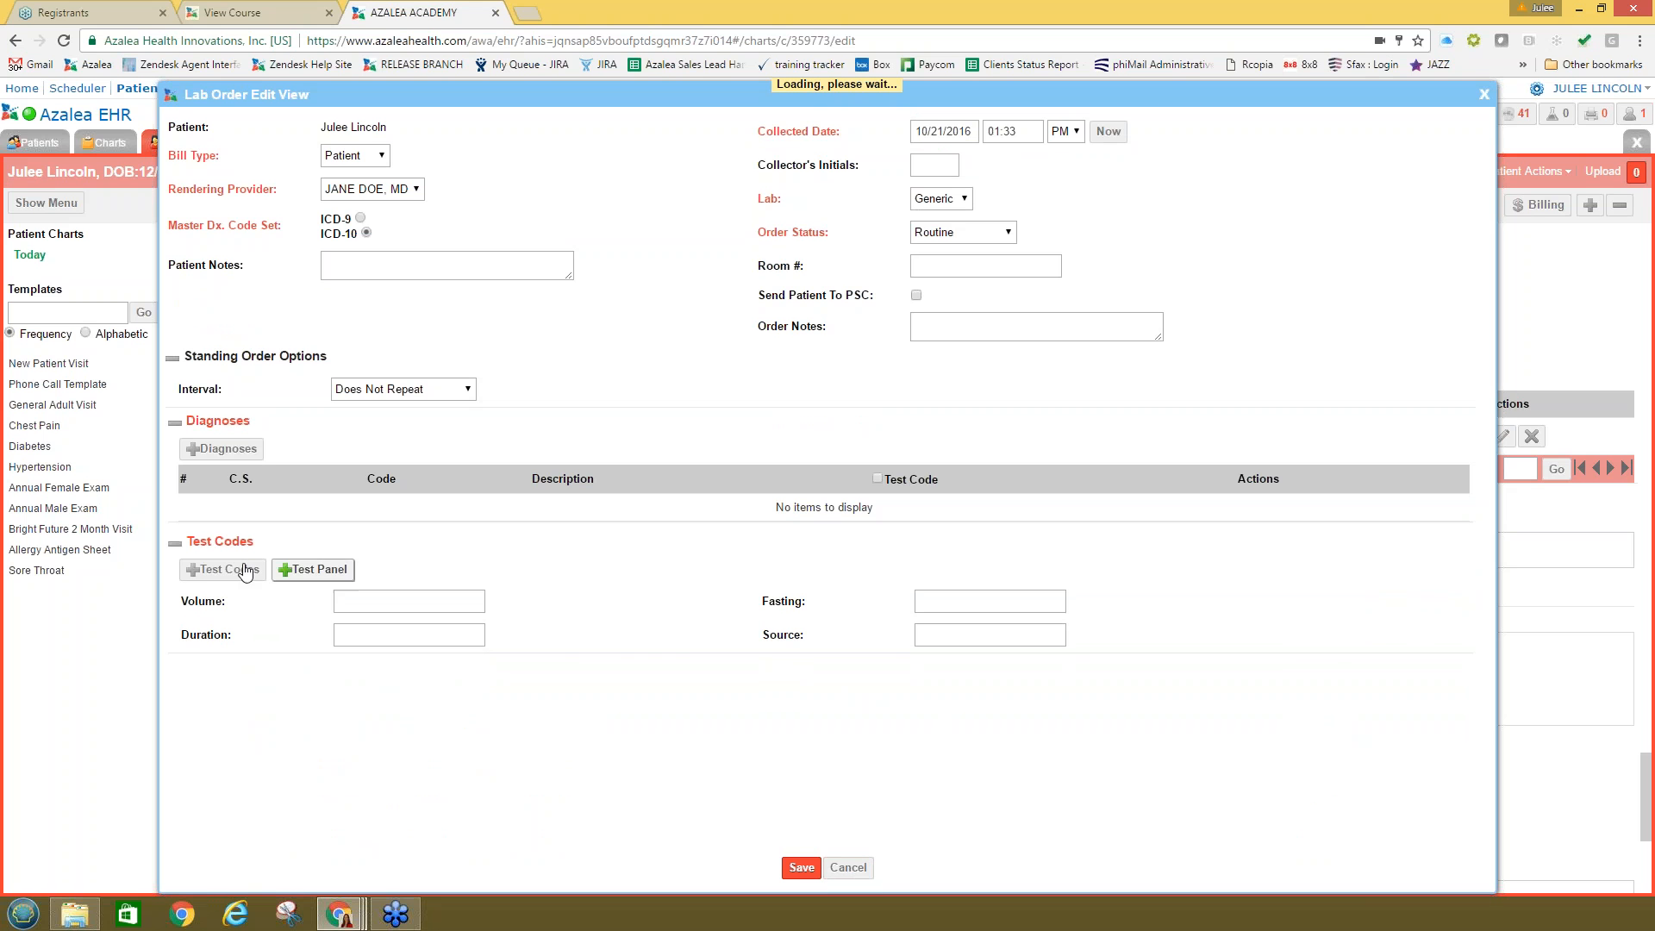
left_click(217, 572)
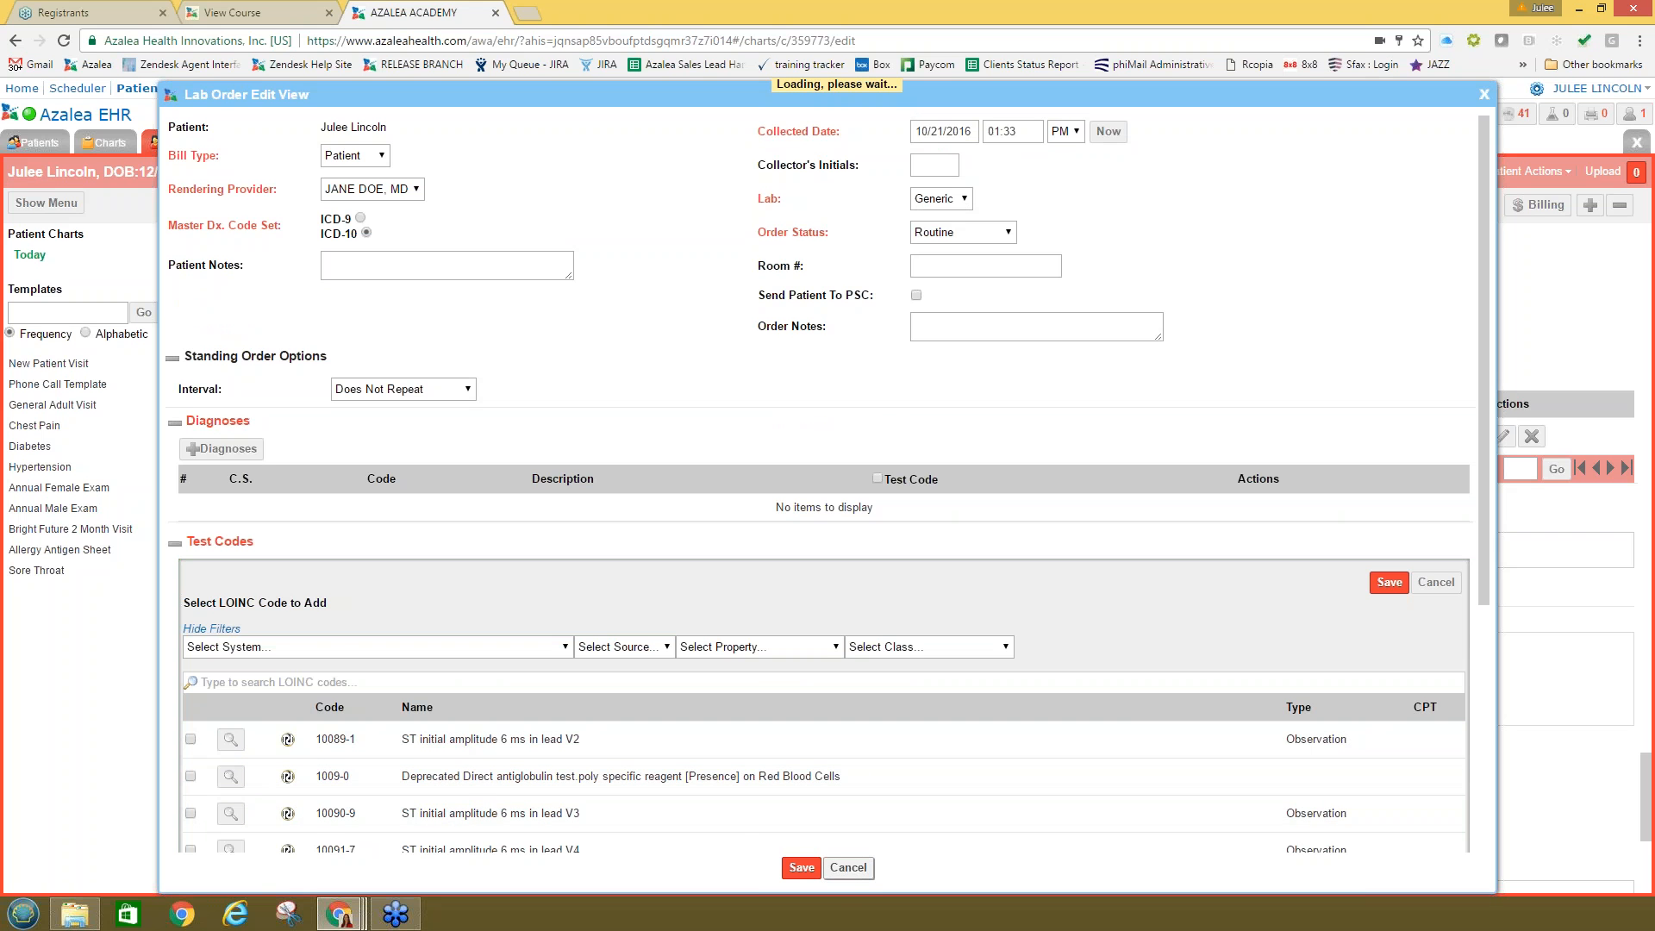
Step: Cancel the lab order and start a Referral to Other Provider care plan entry
left_click(848, 868)
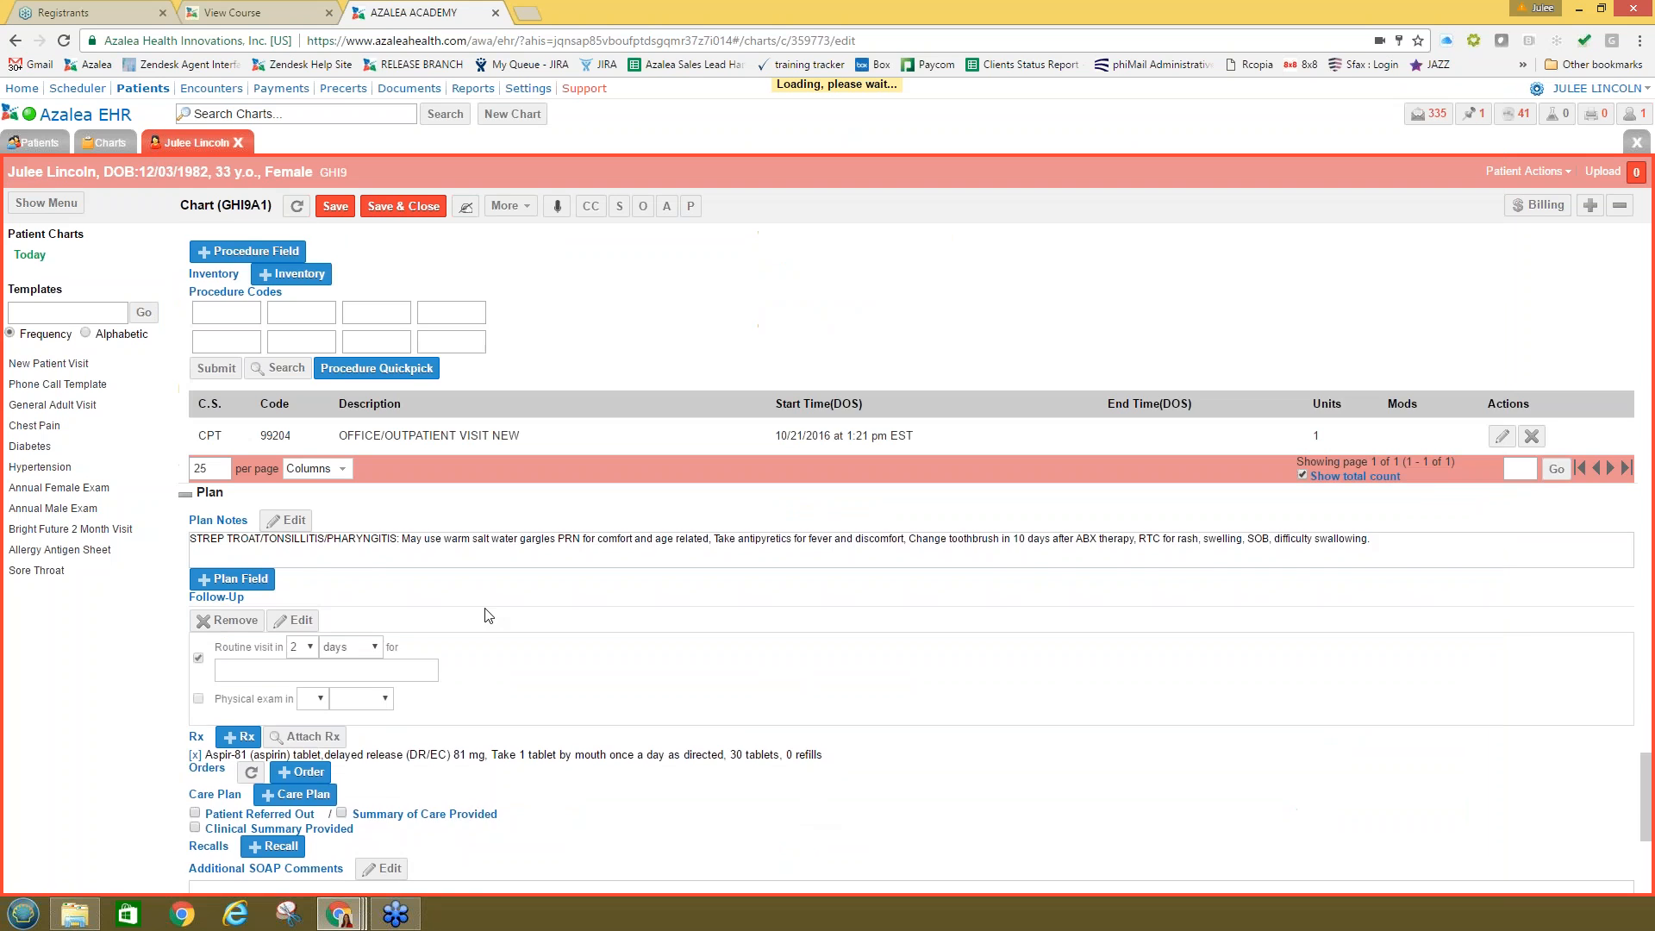
scroll(331, 689, "down", 3)
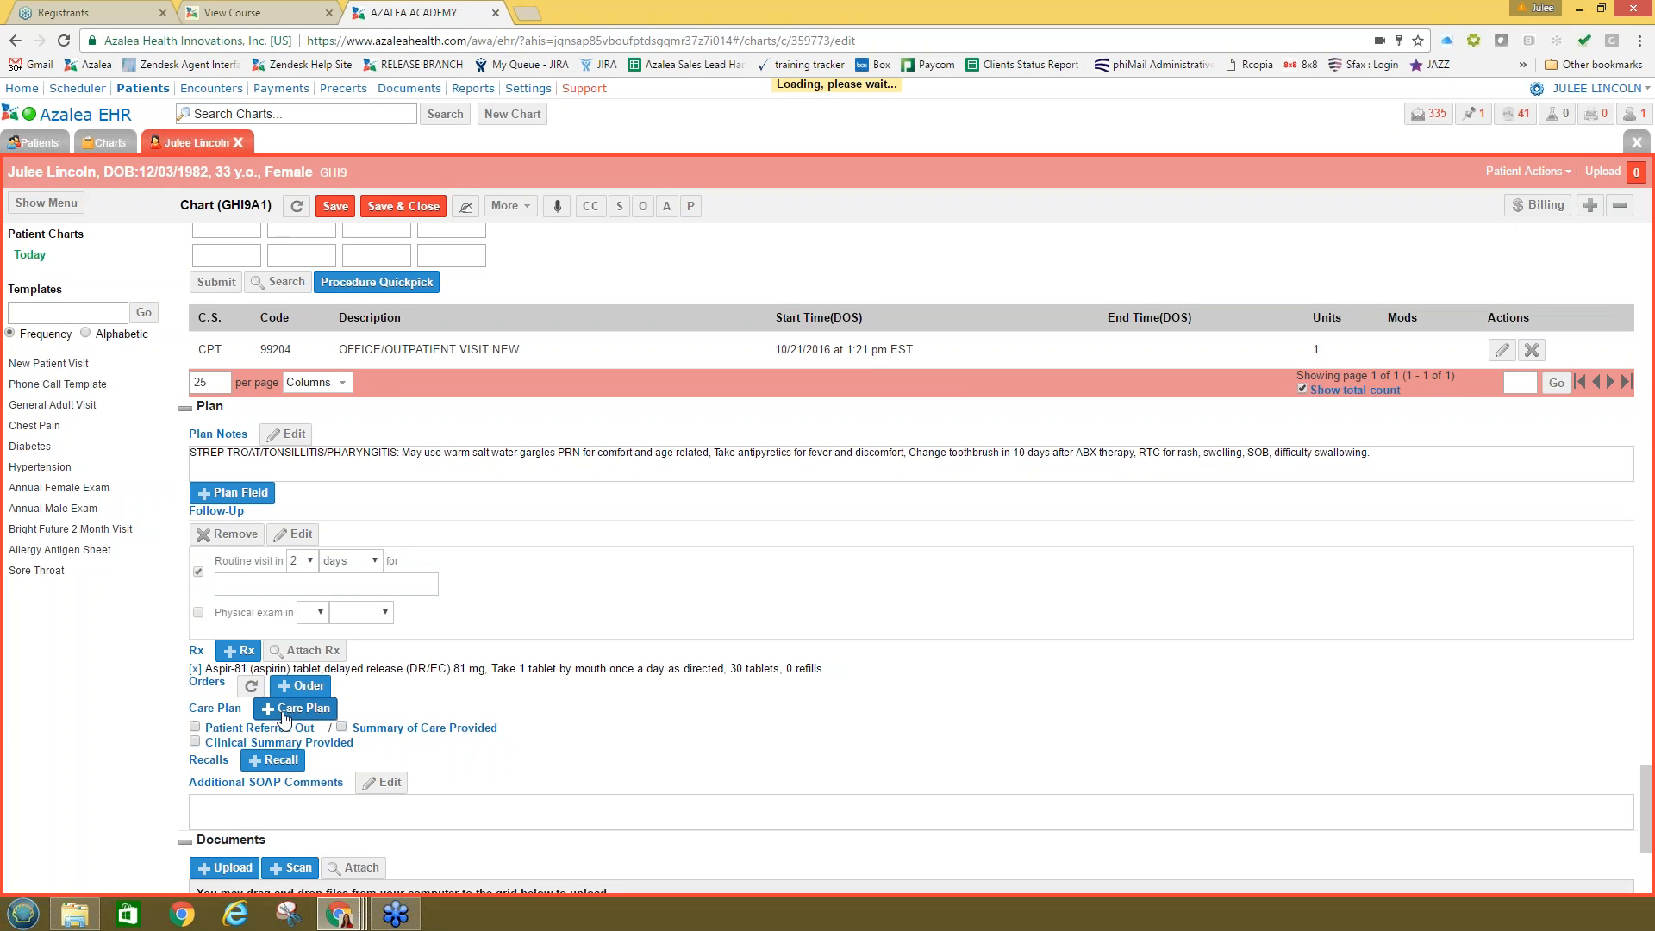
left_click(283, 708)
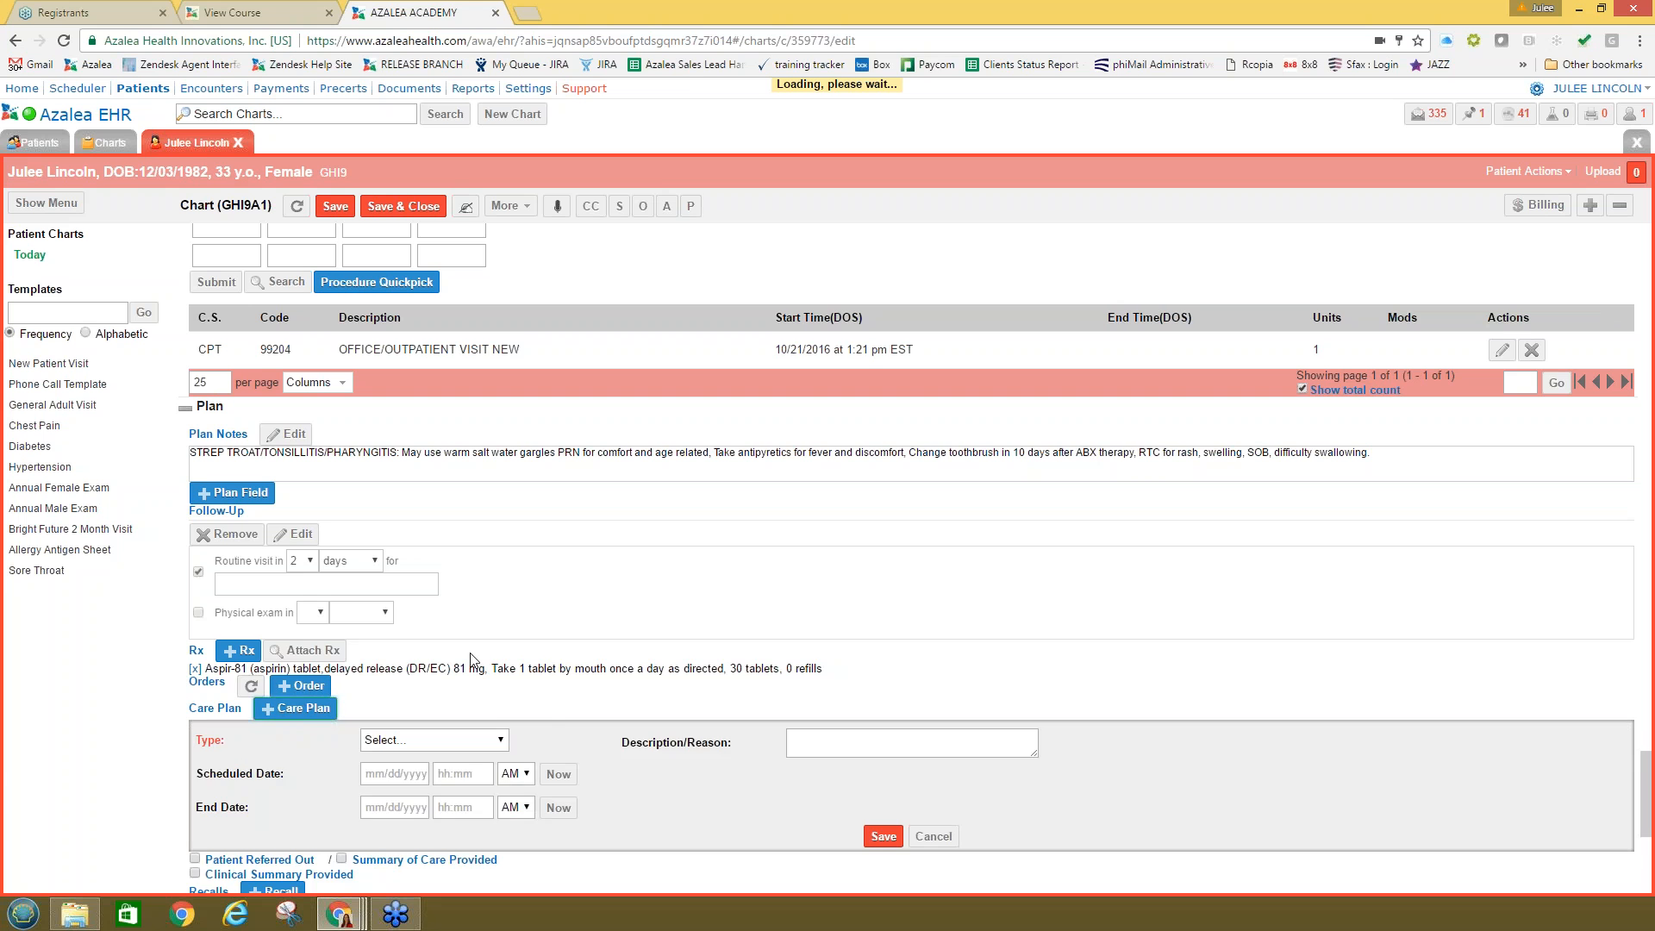
scroll(421, 573, "down", 2)
left_click(421, 573)
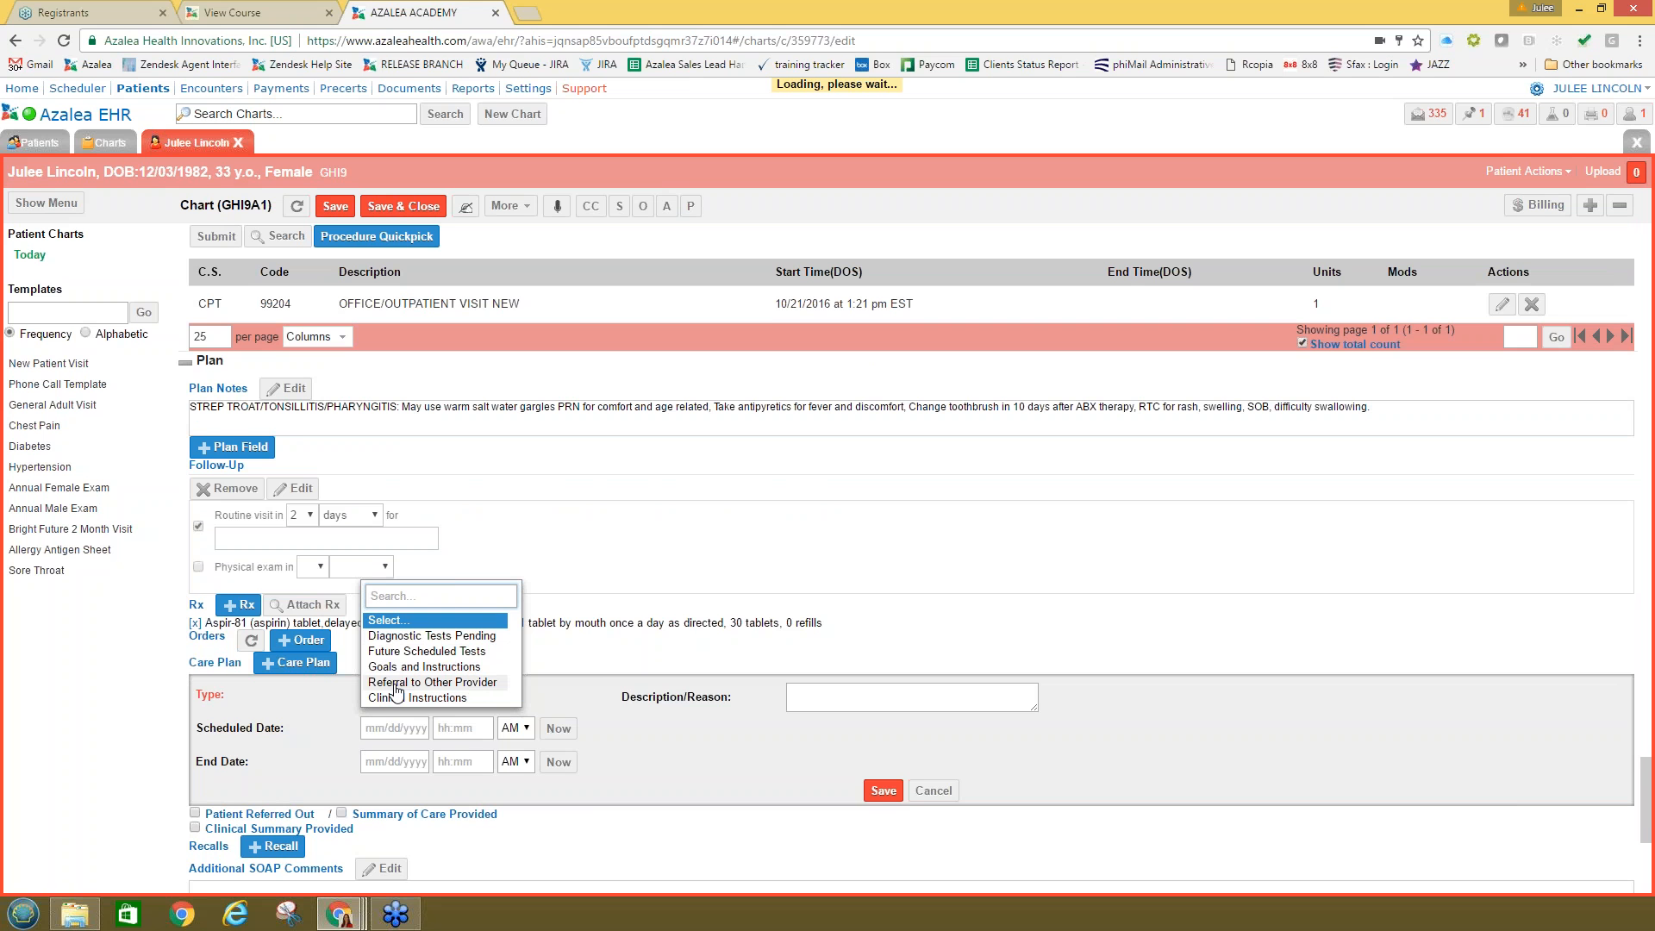
left_click(395, 682)
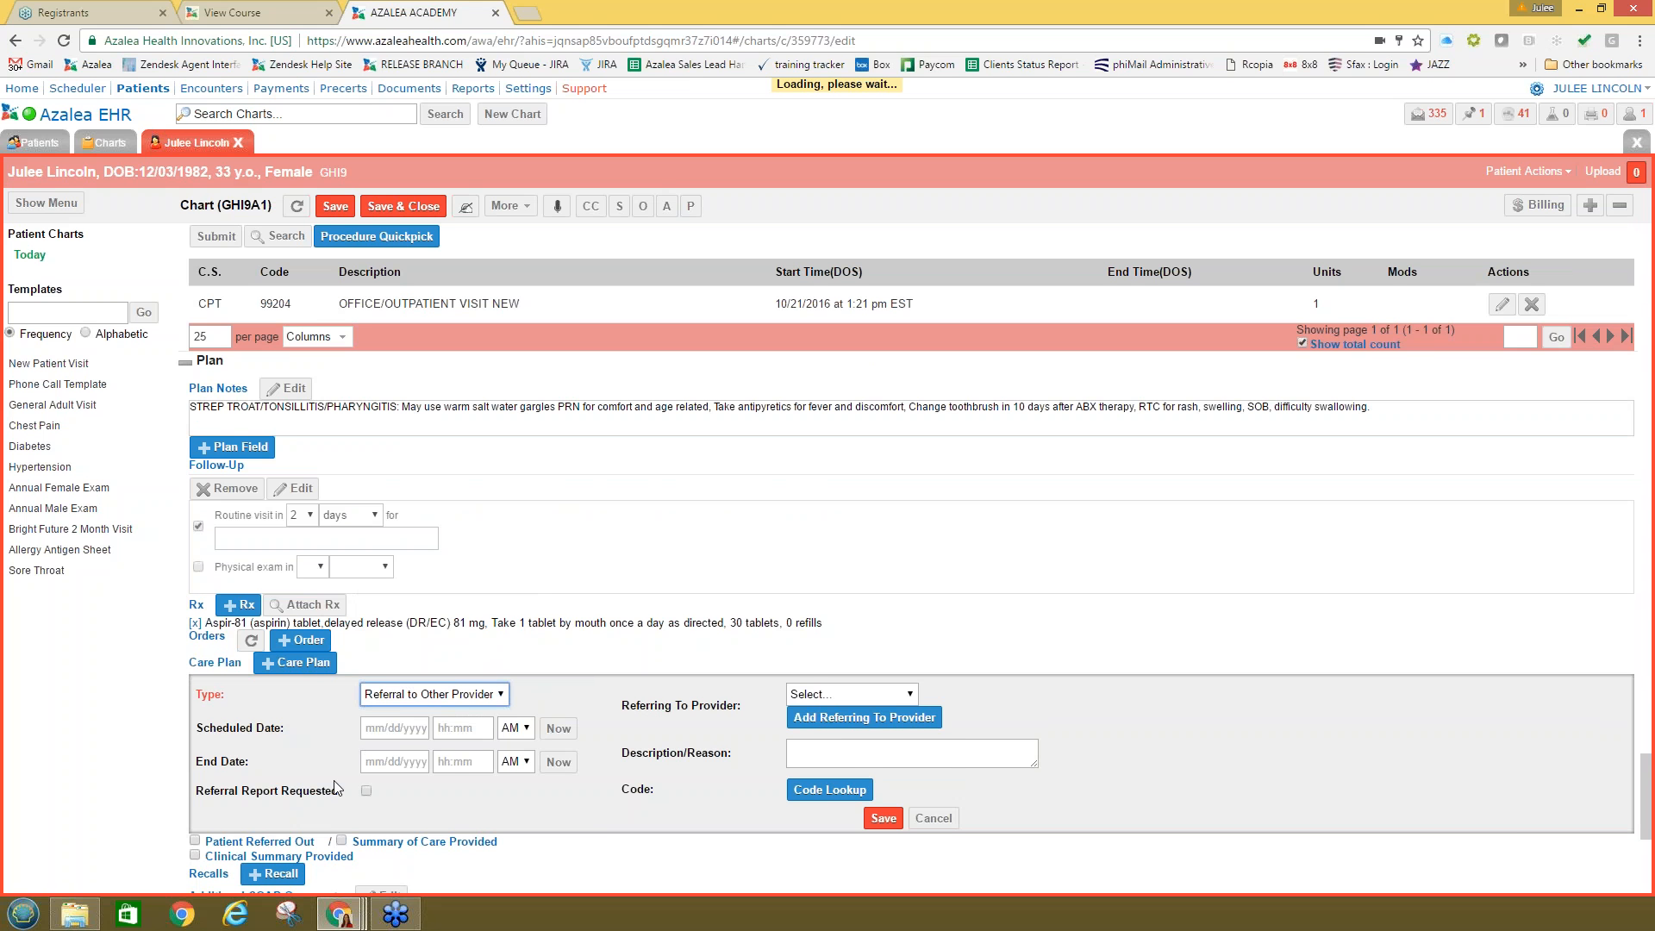
Step: Save the referral care plan entry without choosing a referring provider
left_click(818, 695)
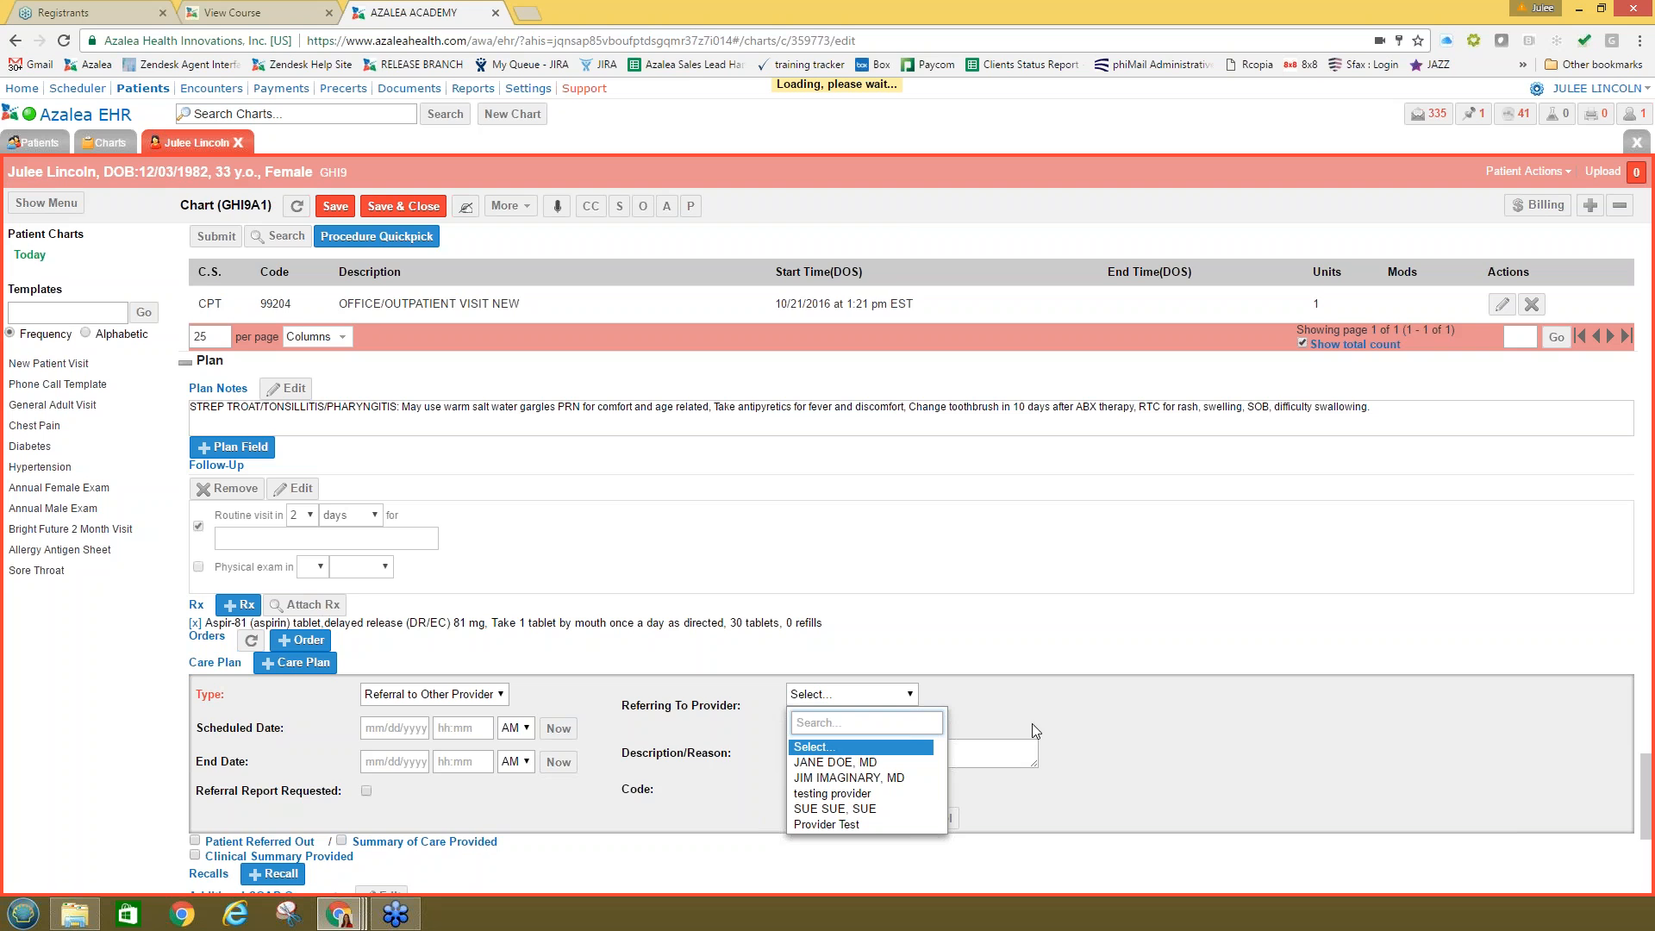
scroll(1032, 722, "down", 1)
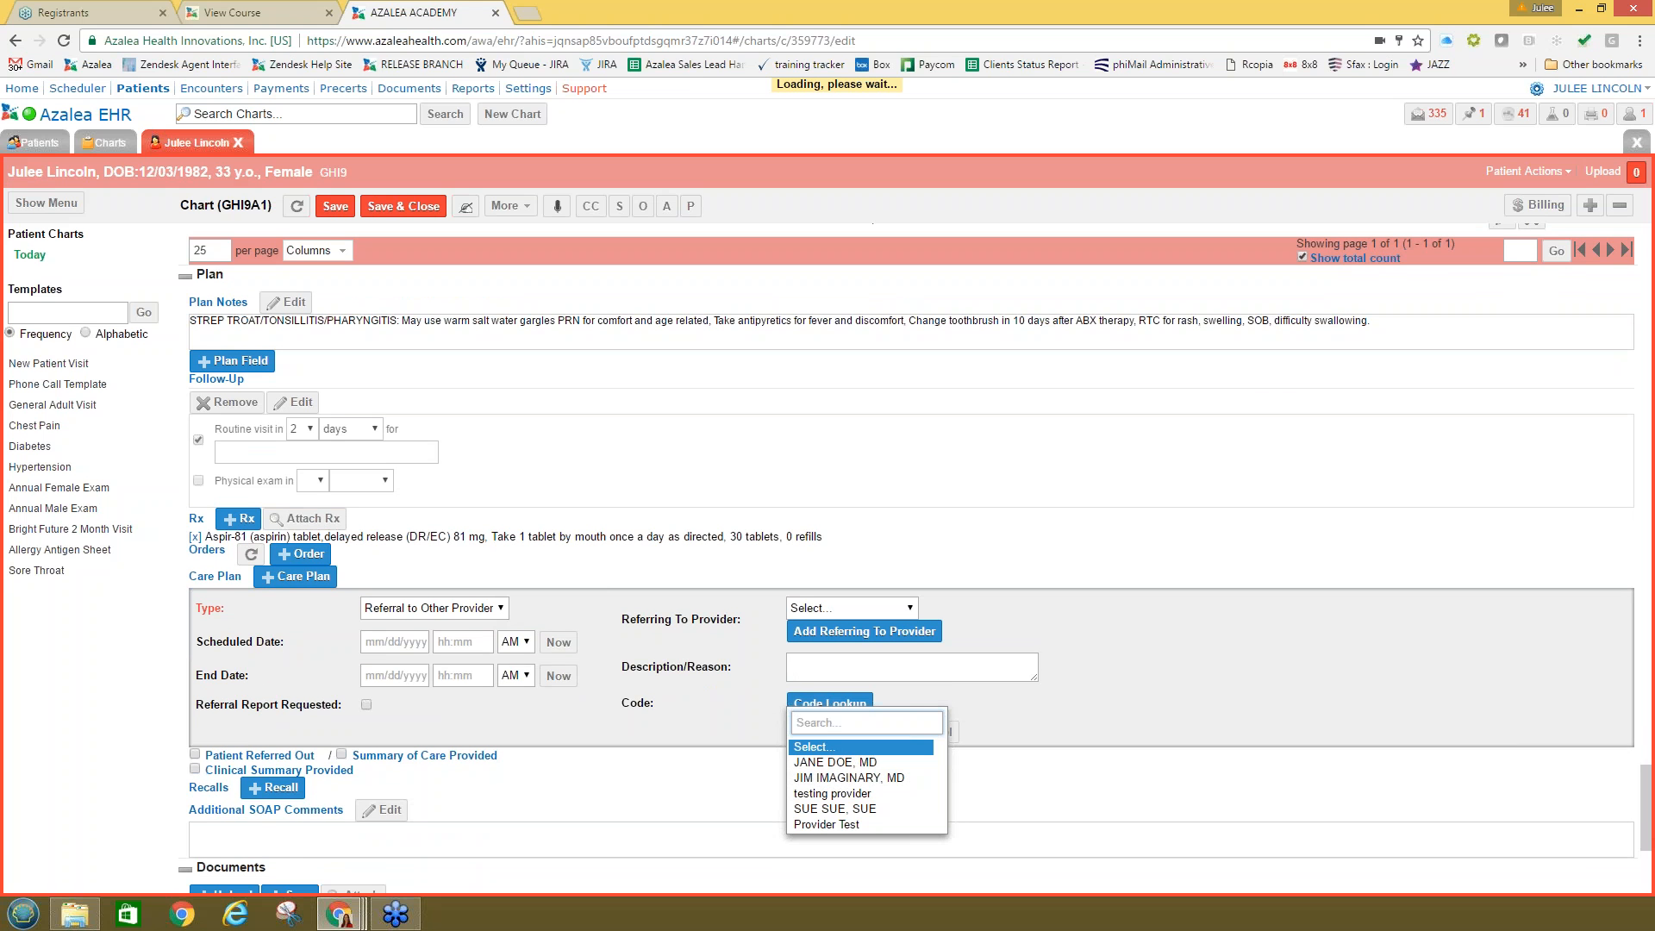
left_click(860, 637)
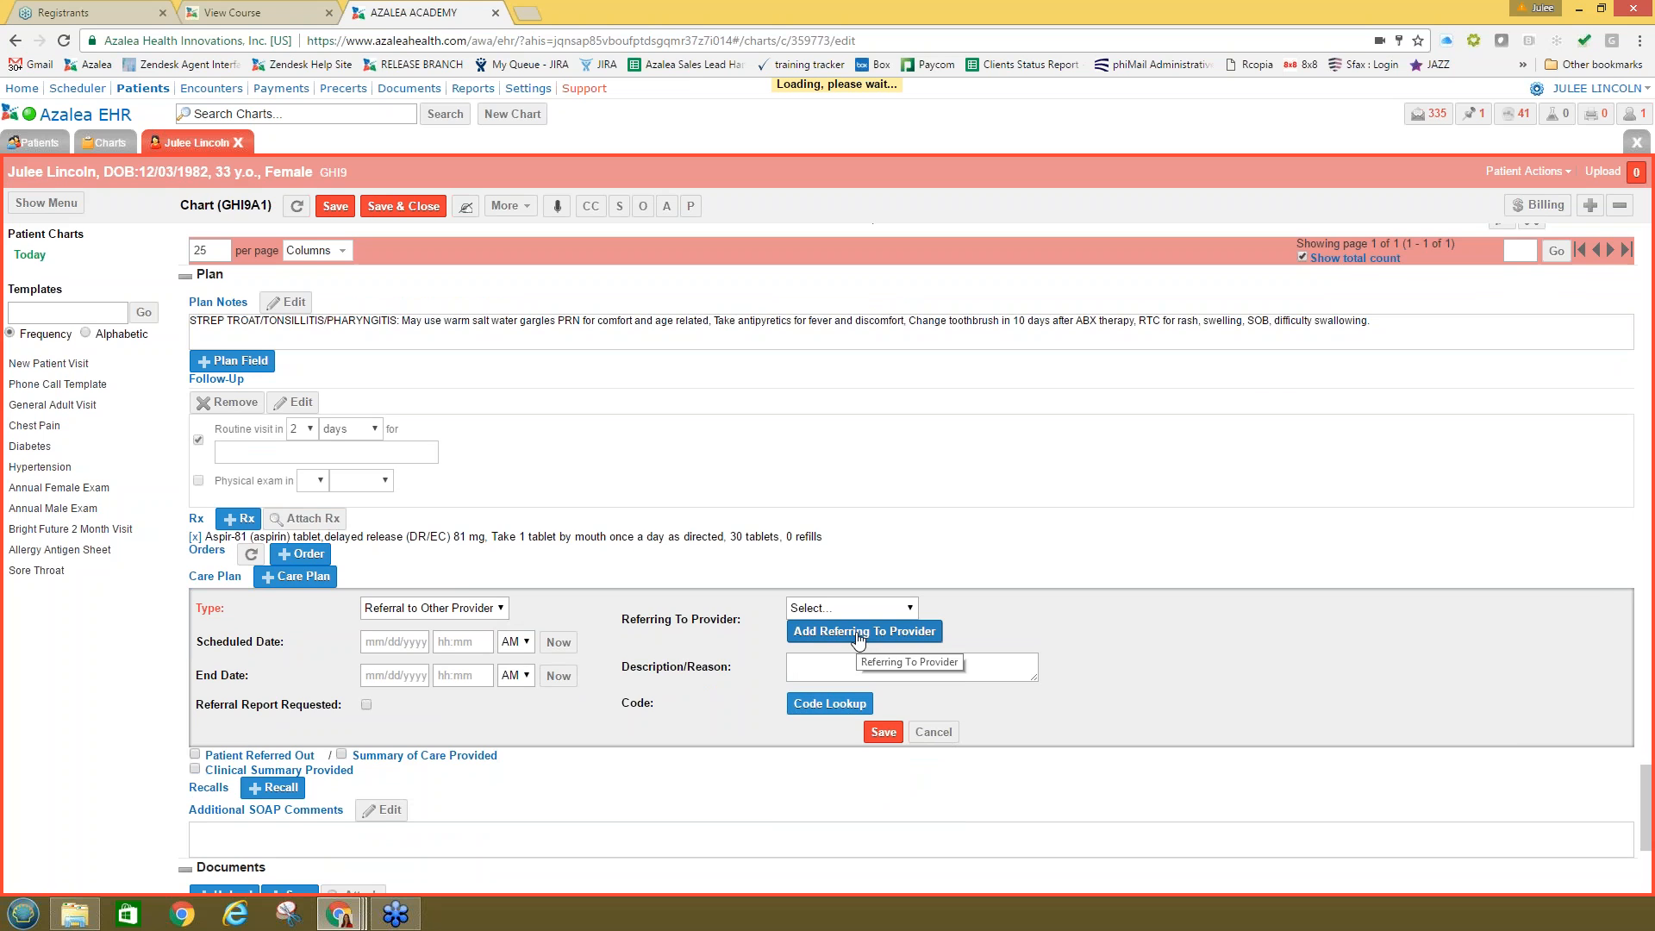
scroll(860, 637, "up", 1)
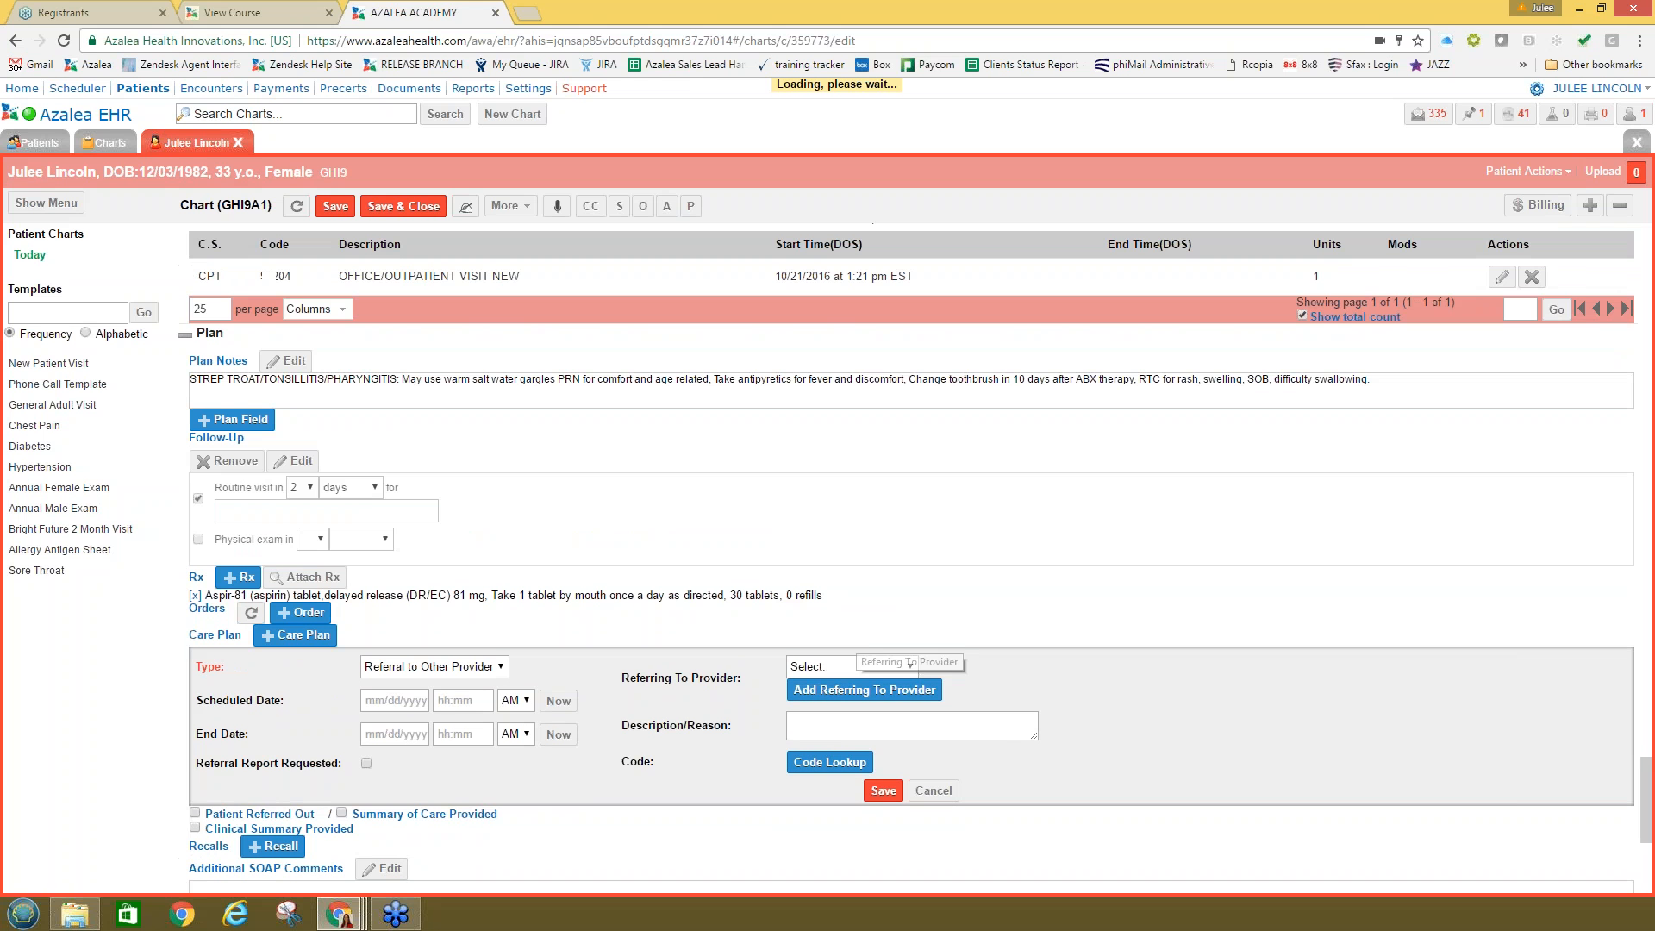
left_click(883, 791)
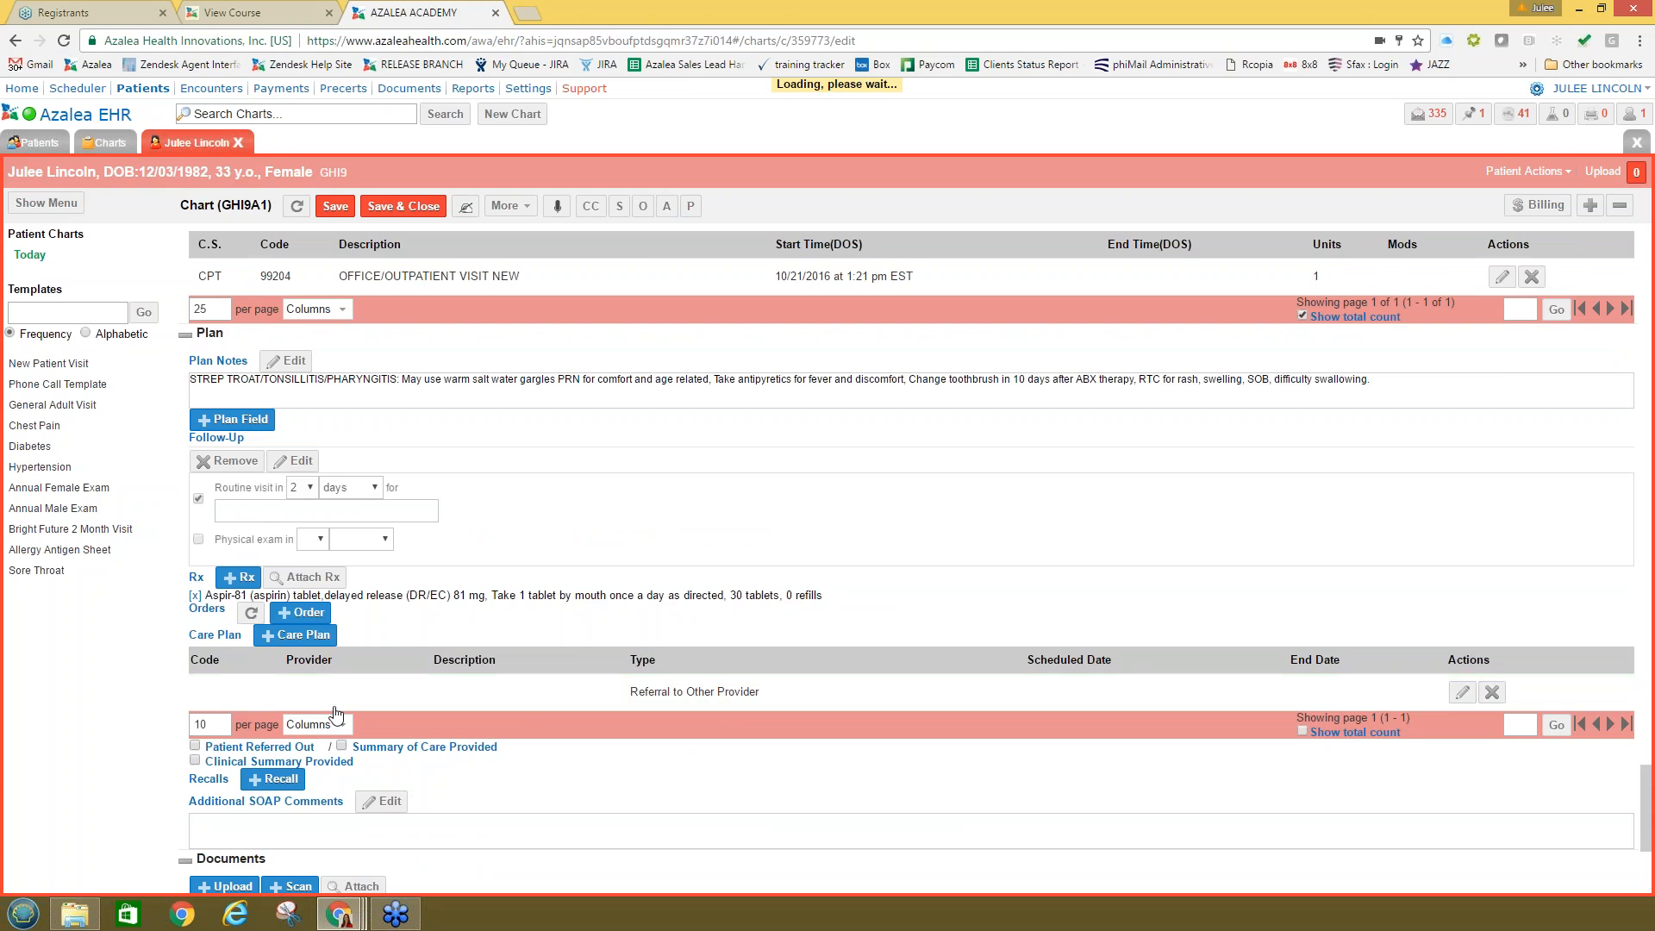
scroll(274, 776, "down", 2)
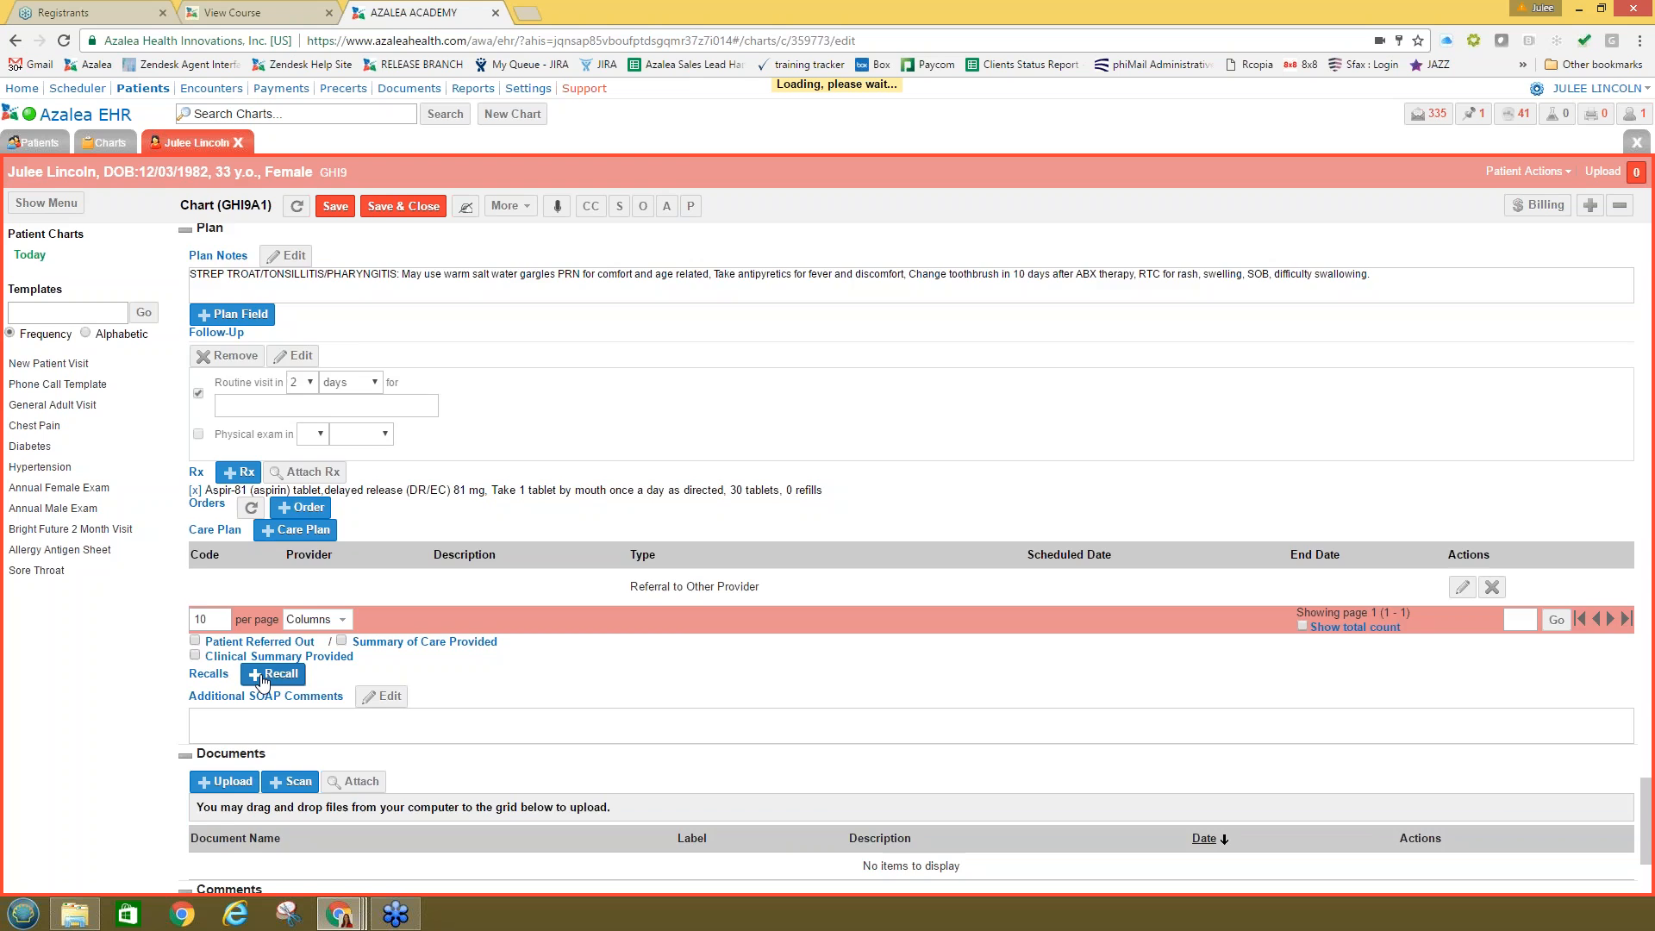
scroll(263, 681, "up", 2)
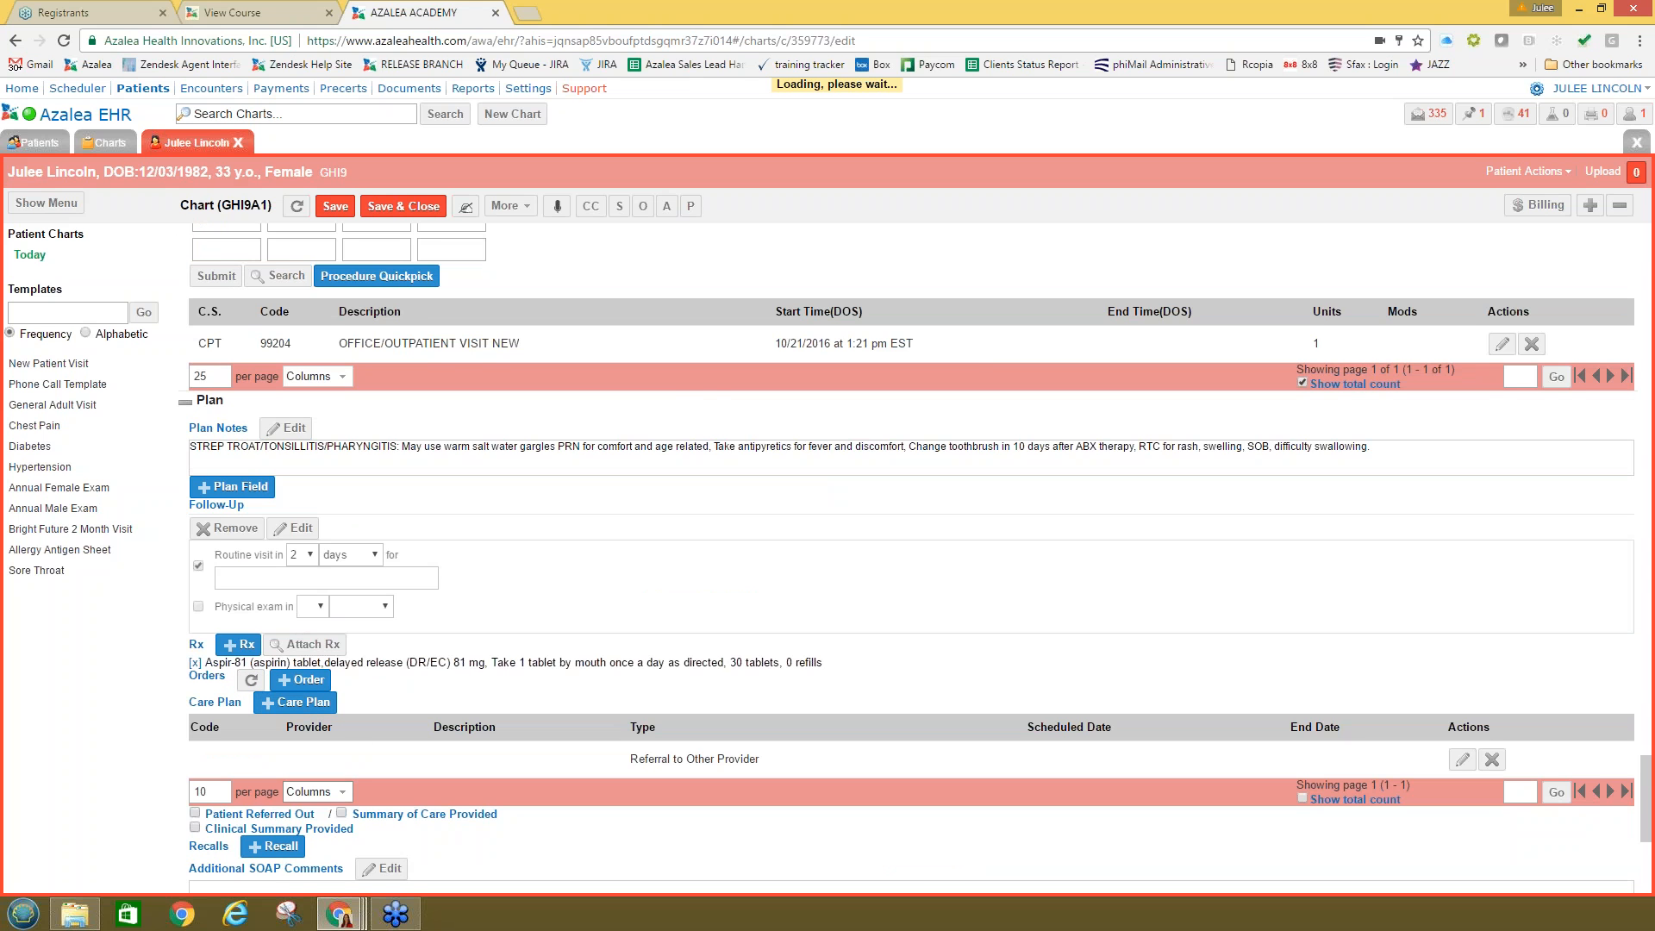
Step: Add a 6 MONTH FOLLOW UP recall set 6 Months out, dated 04/21/2017
left_click(273, 846)
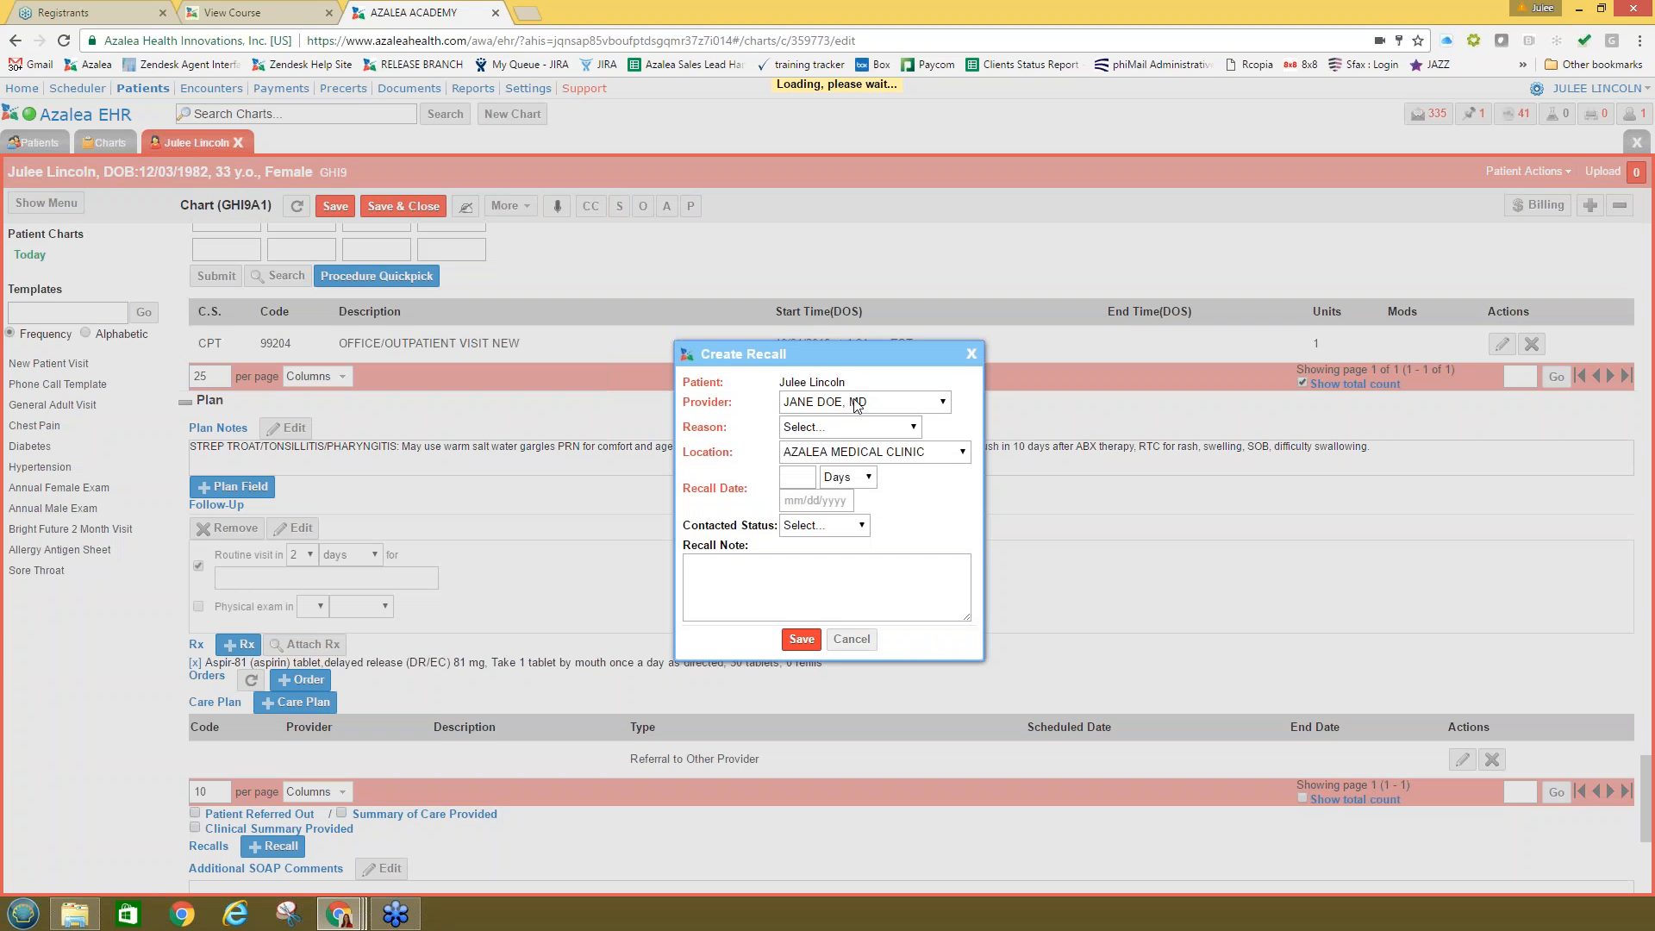
left_click(810, 428)
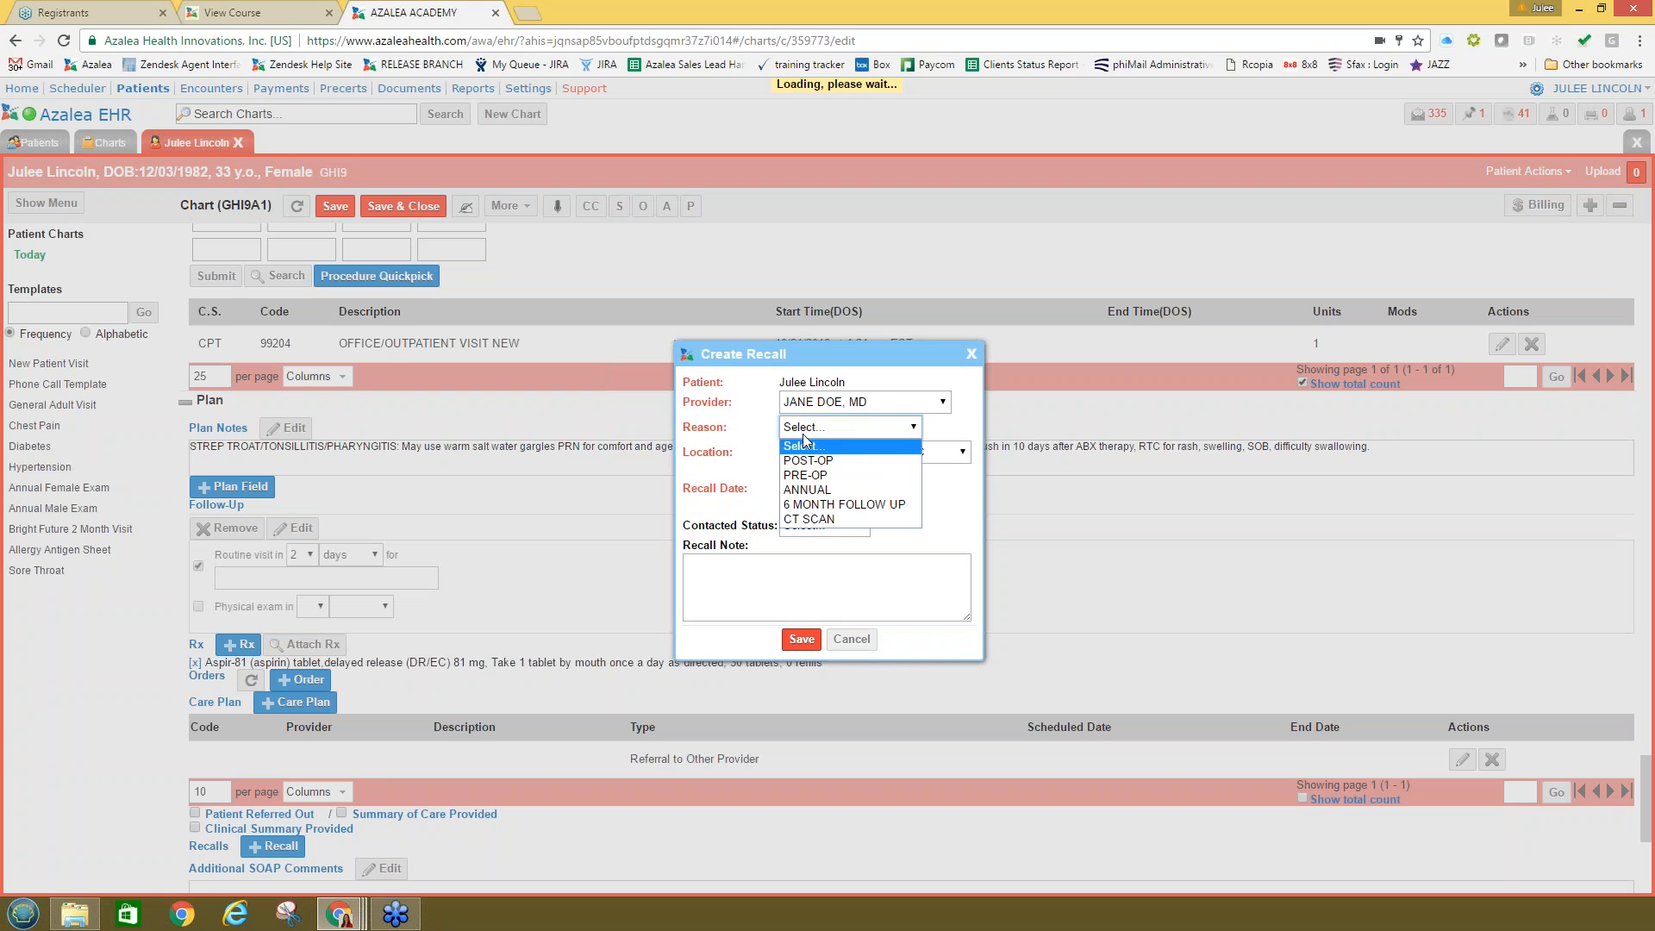
left_click(812, 507)
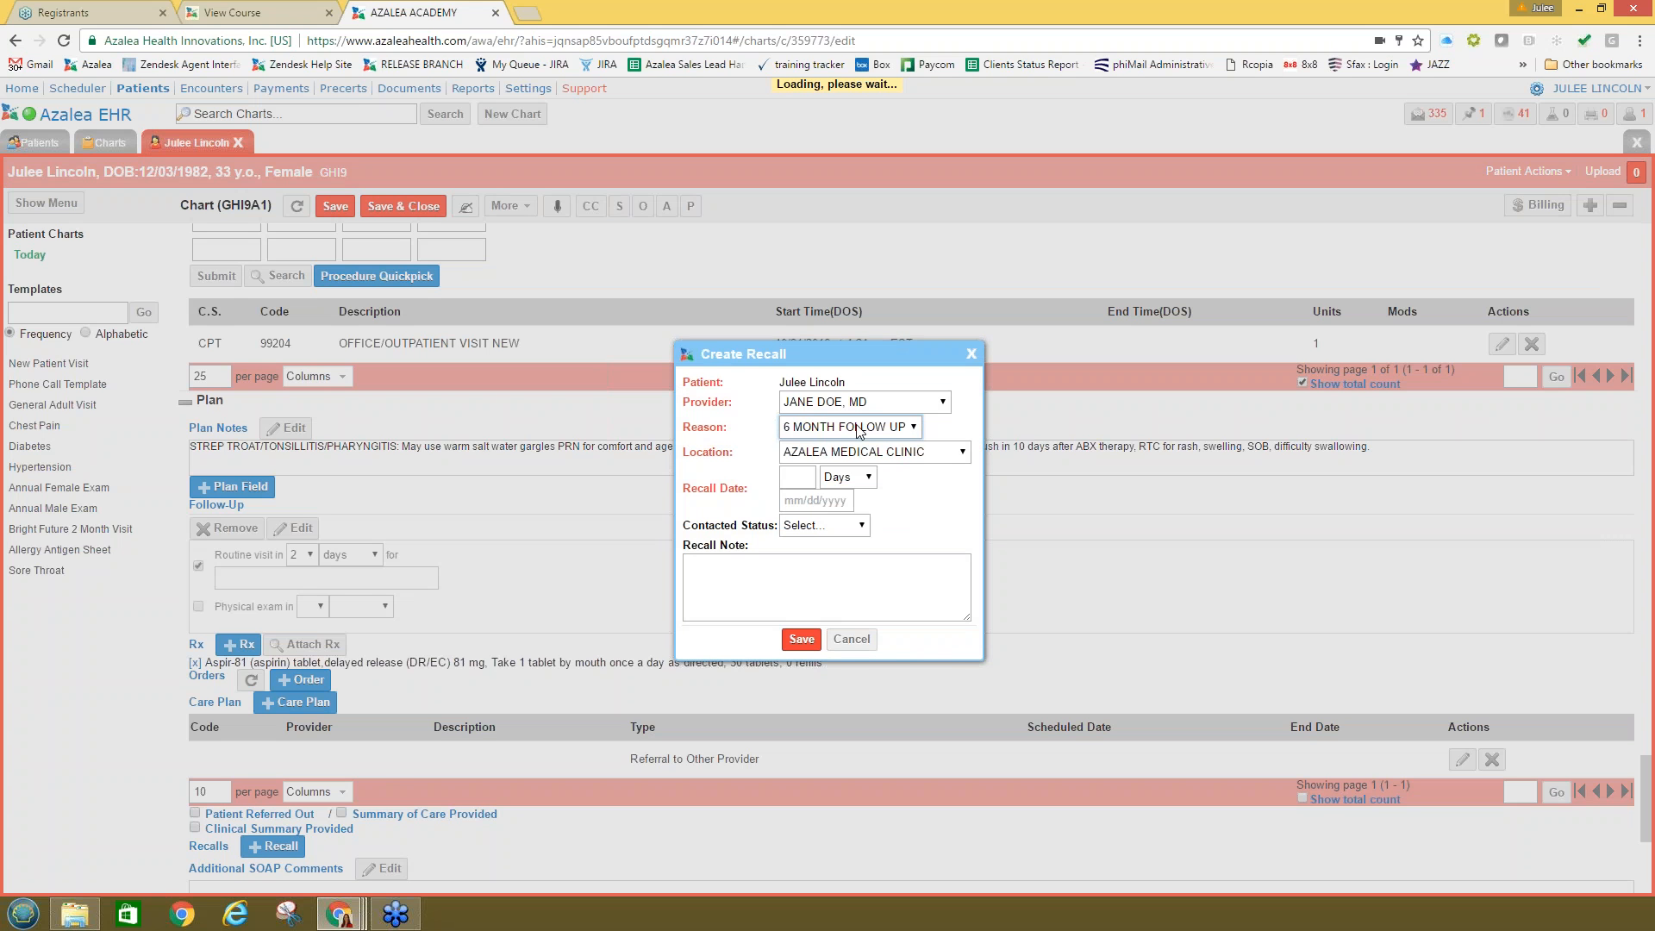
left_click(807, 477)
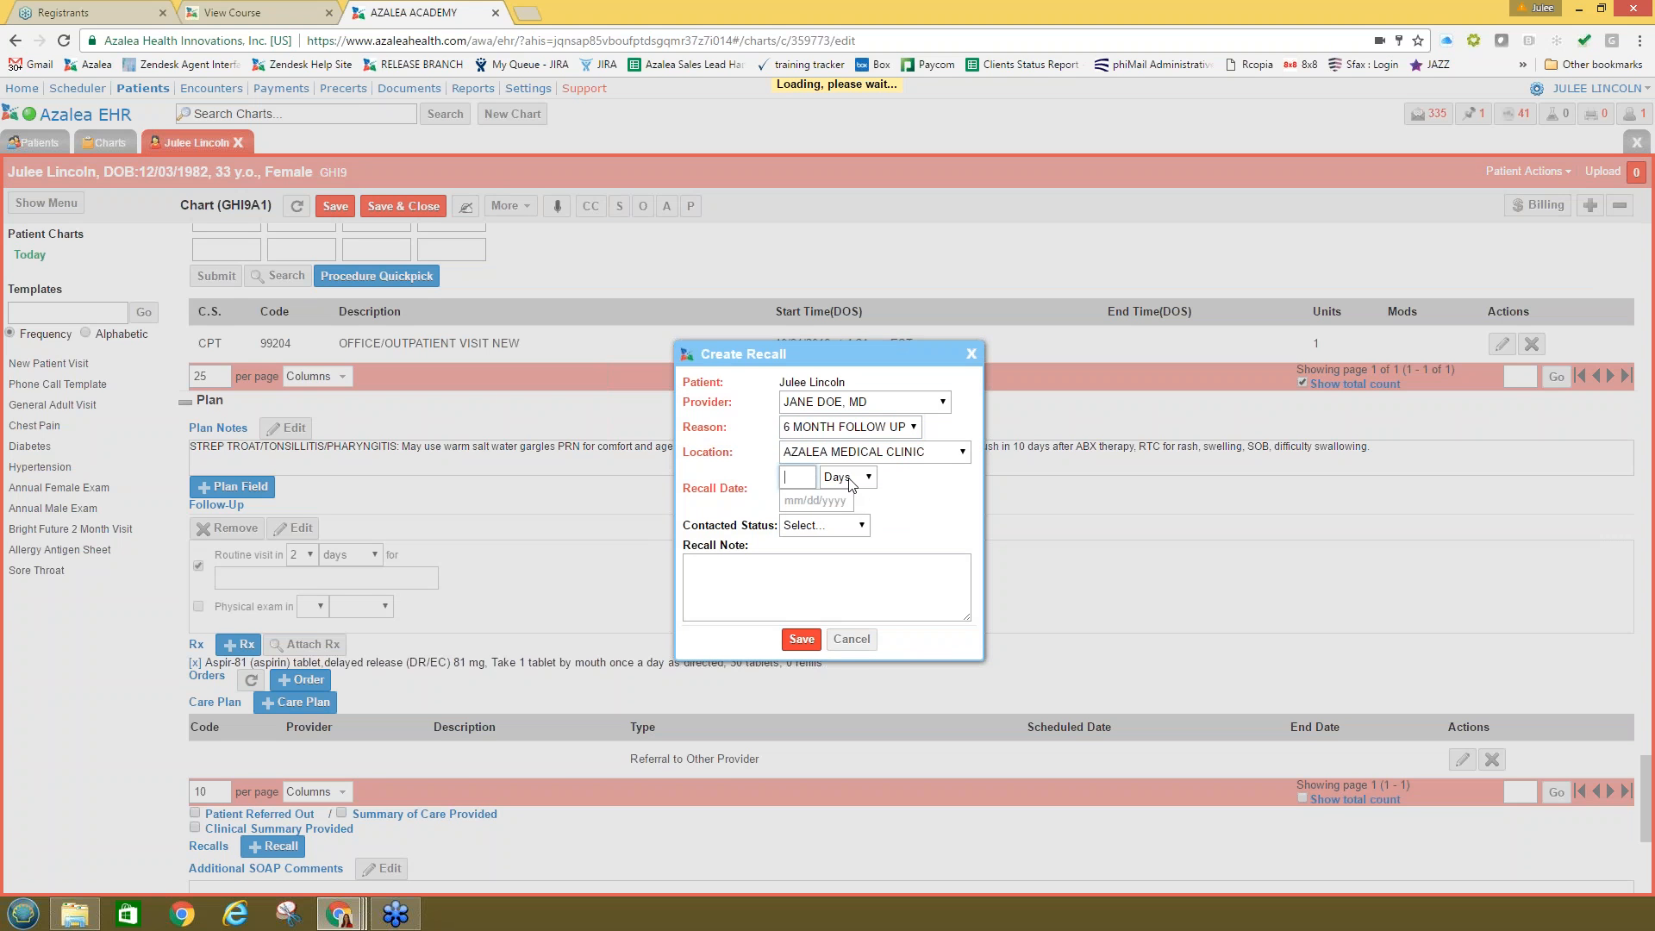
left_click(848, 476)
left_click(845, 531)
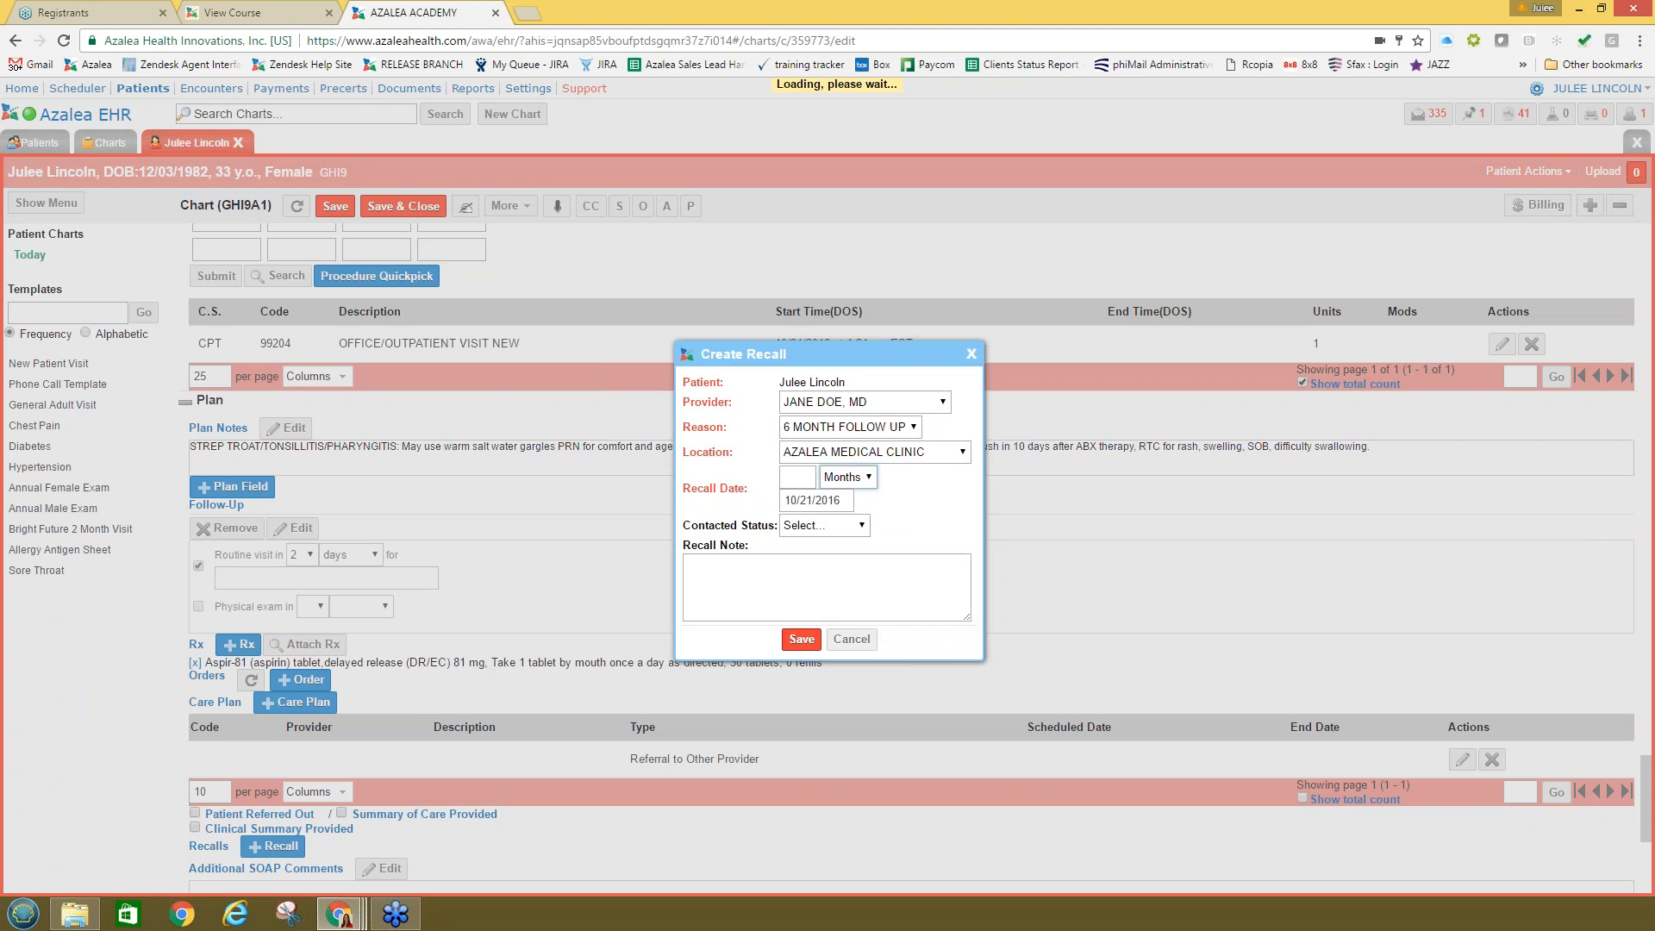
left_click(794, 478)
type("6")
left_click(801, 639)
scroll(806, 643, "down", 2)
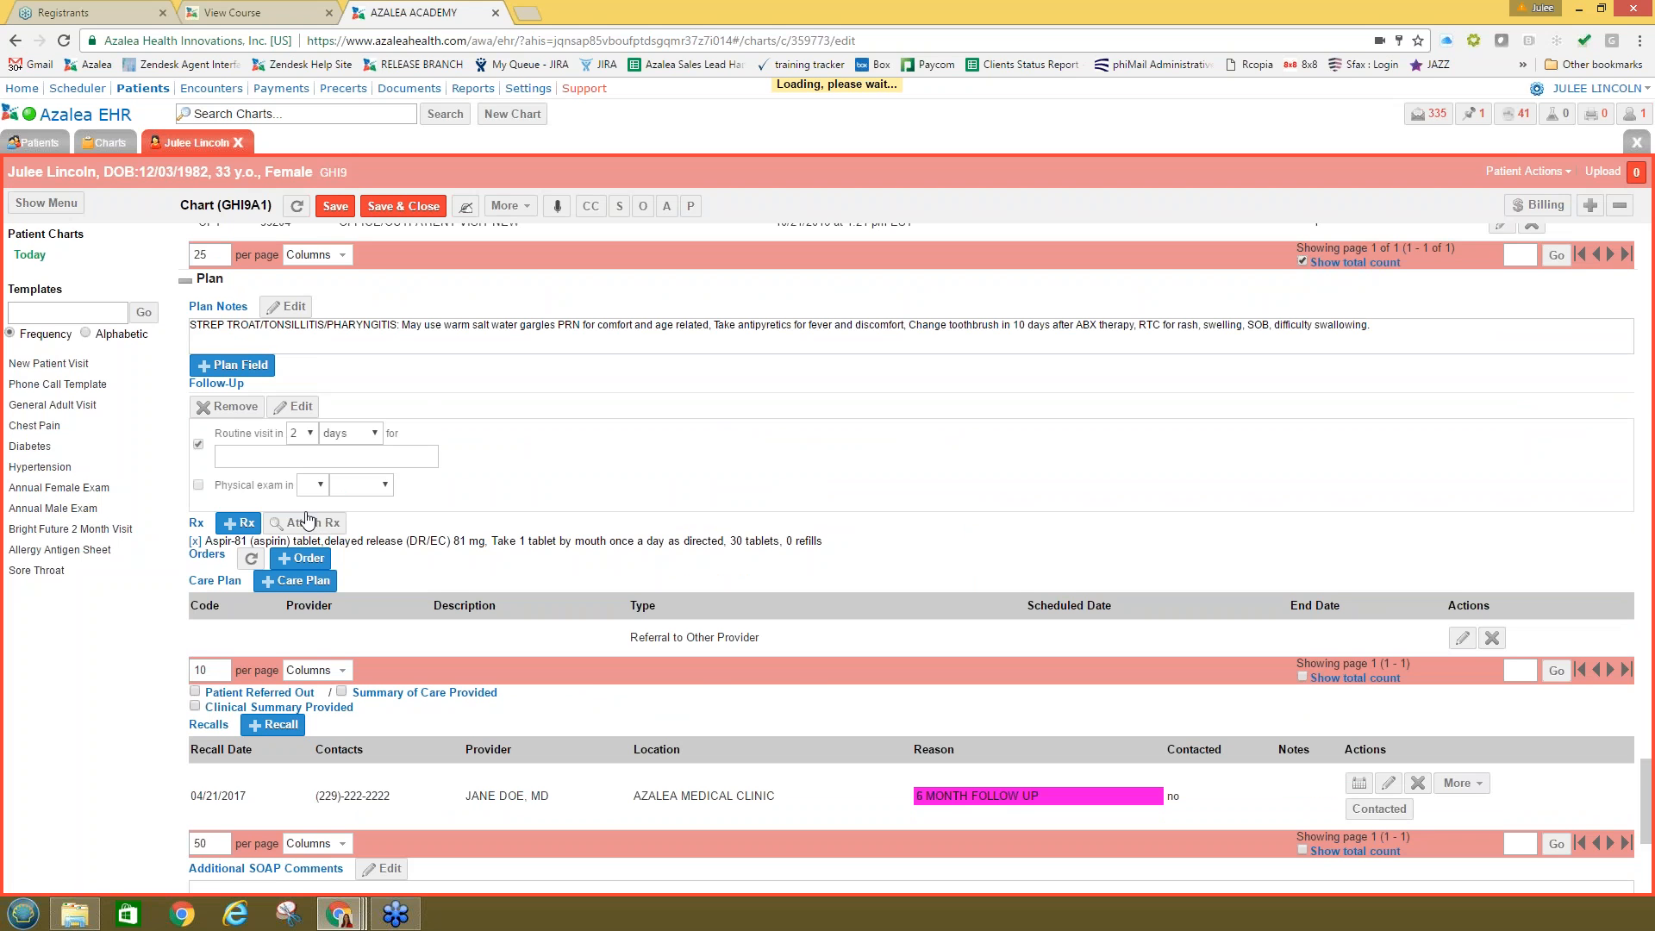
scroll(617, 635, "down", 3)
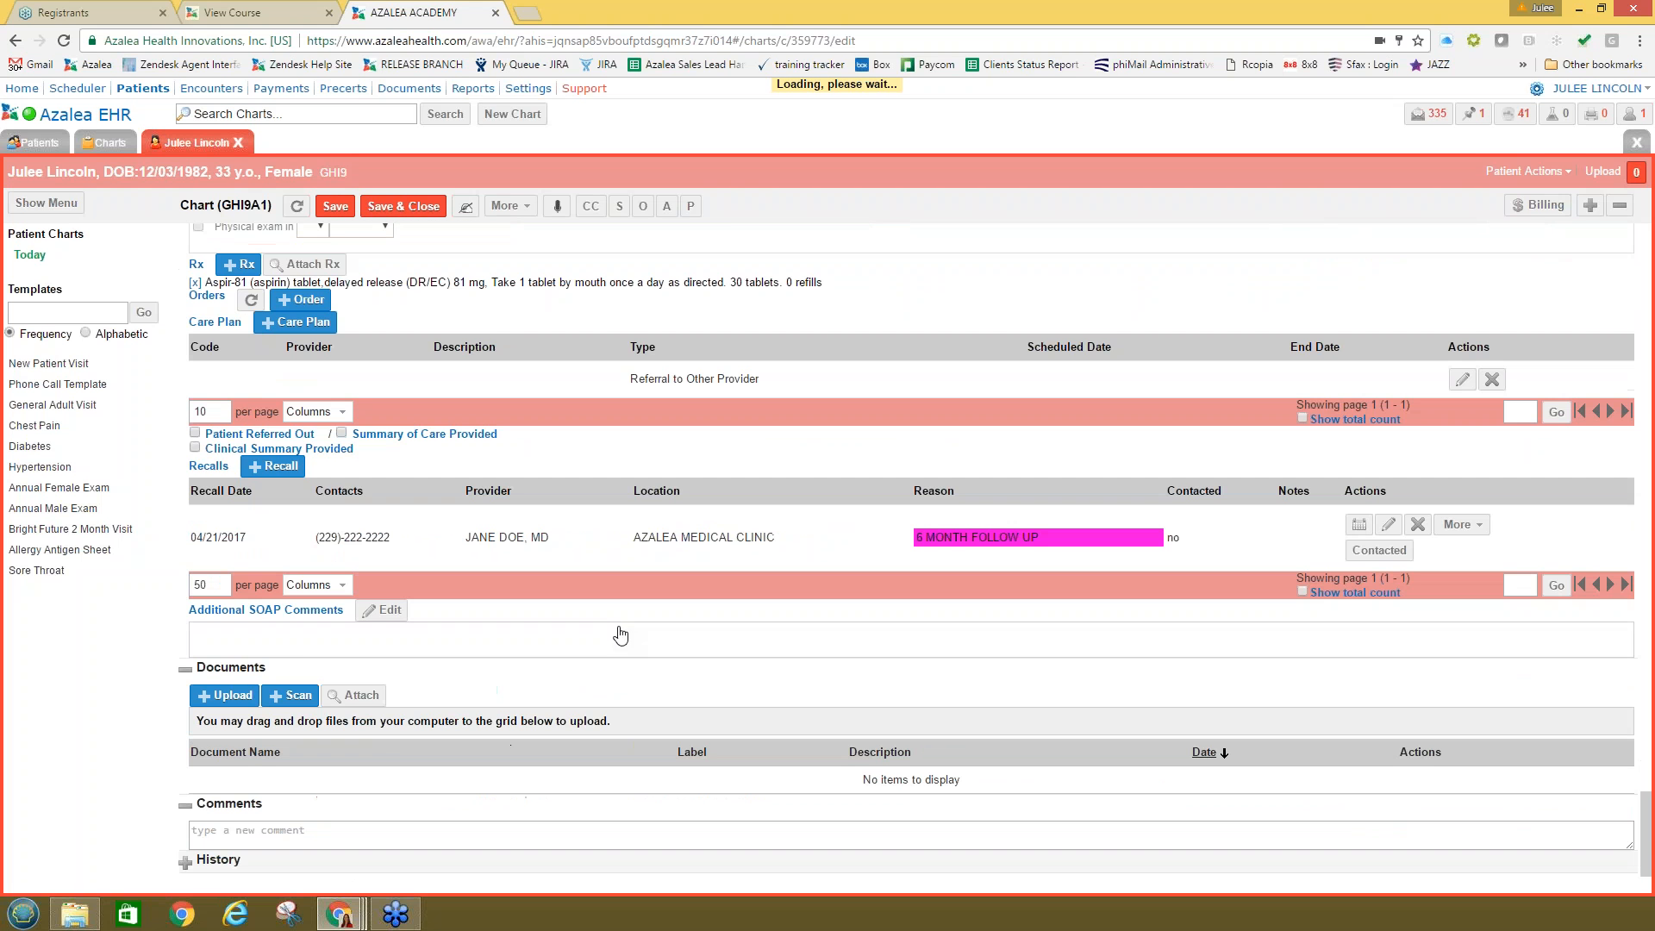
left_click(267, 647)
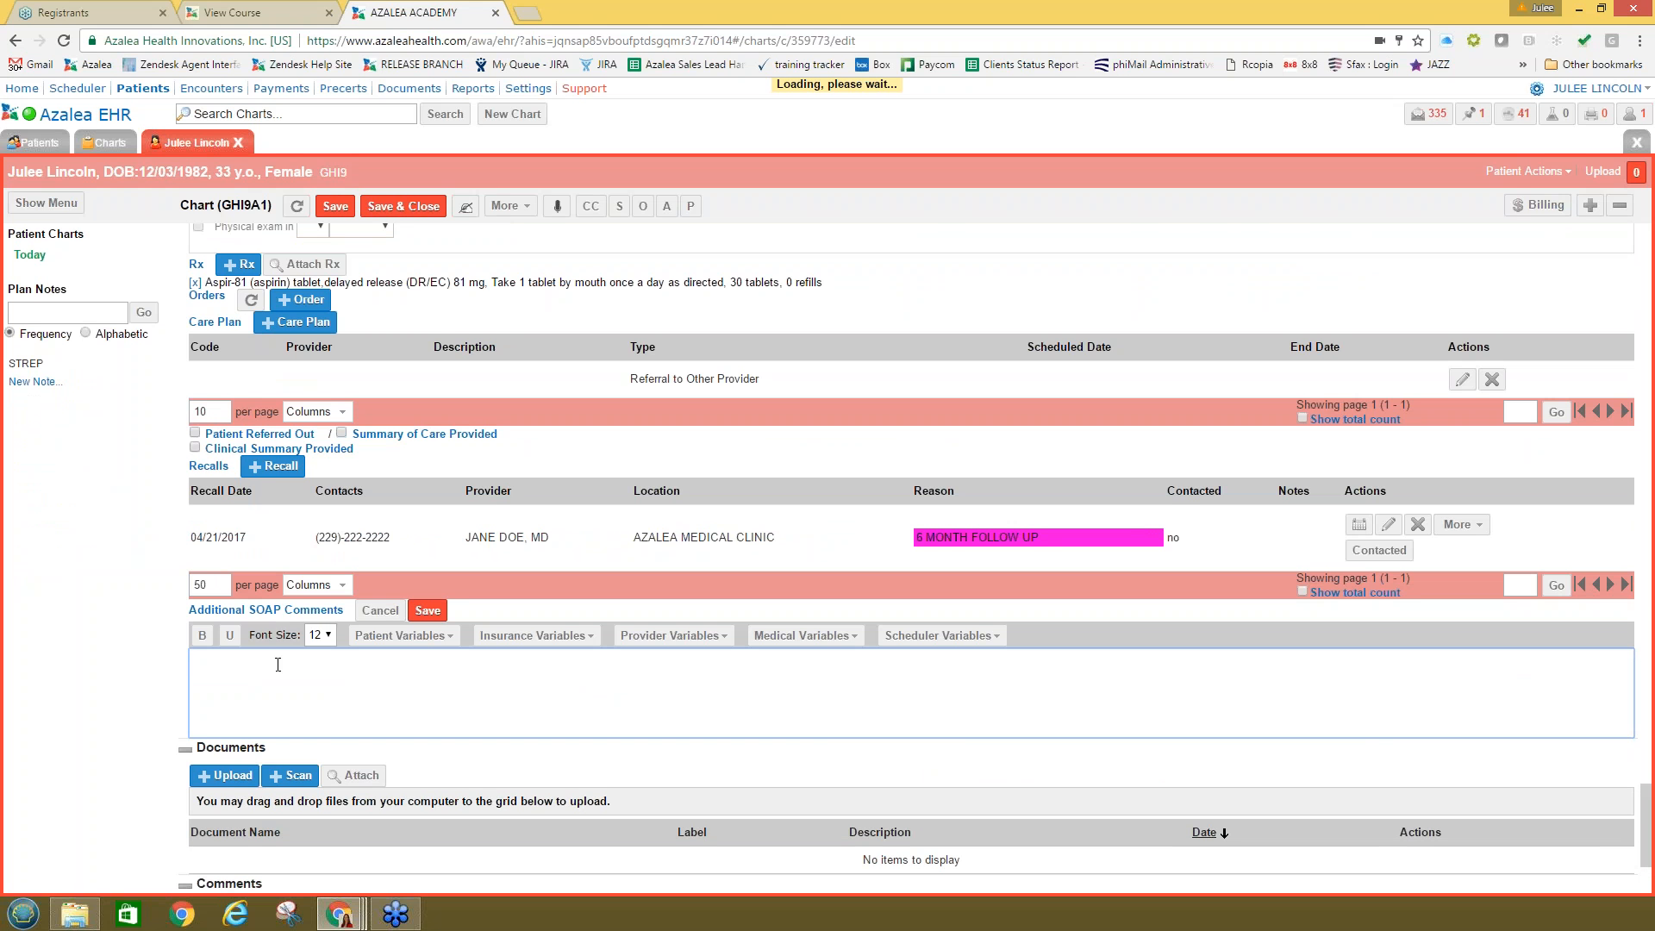
scroll(277, 665, "up", 2)
scroll(380, 761, "down", 1)
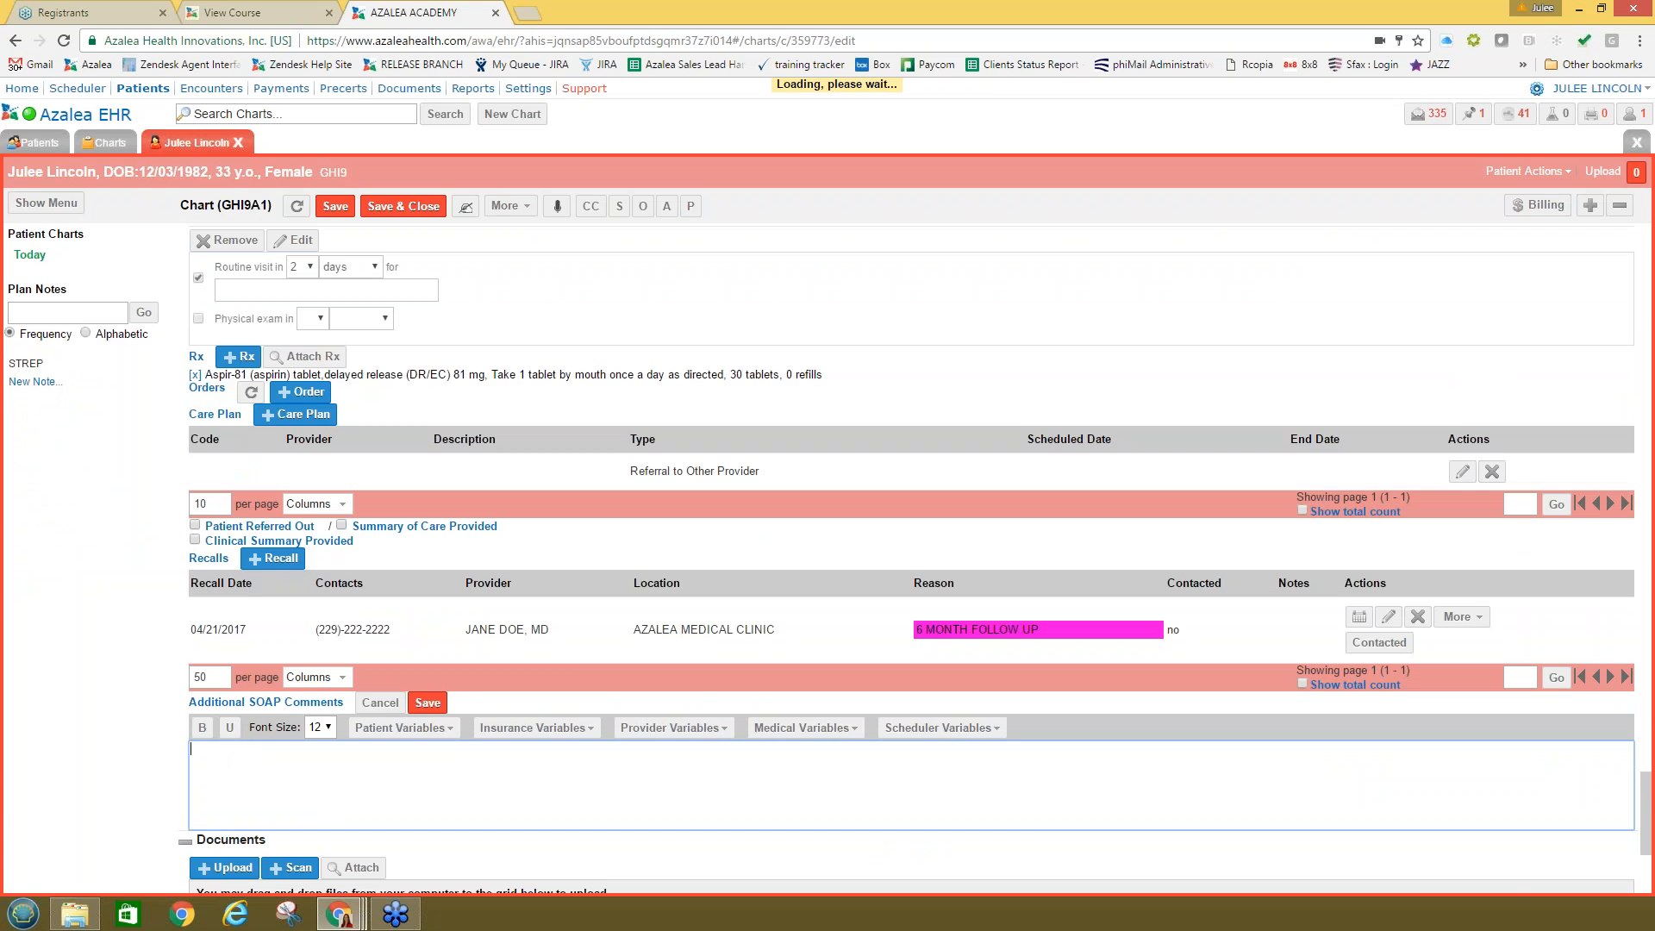
scroll(224, 701, "down", 2)
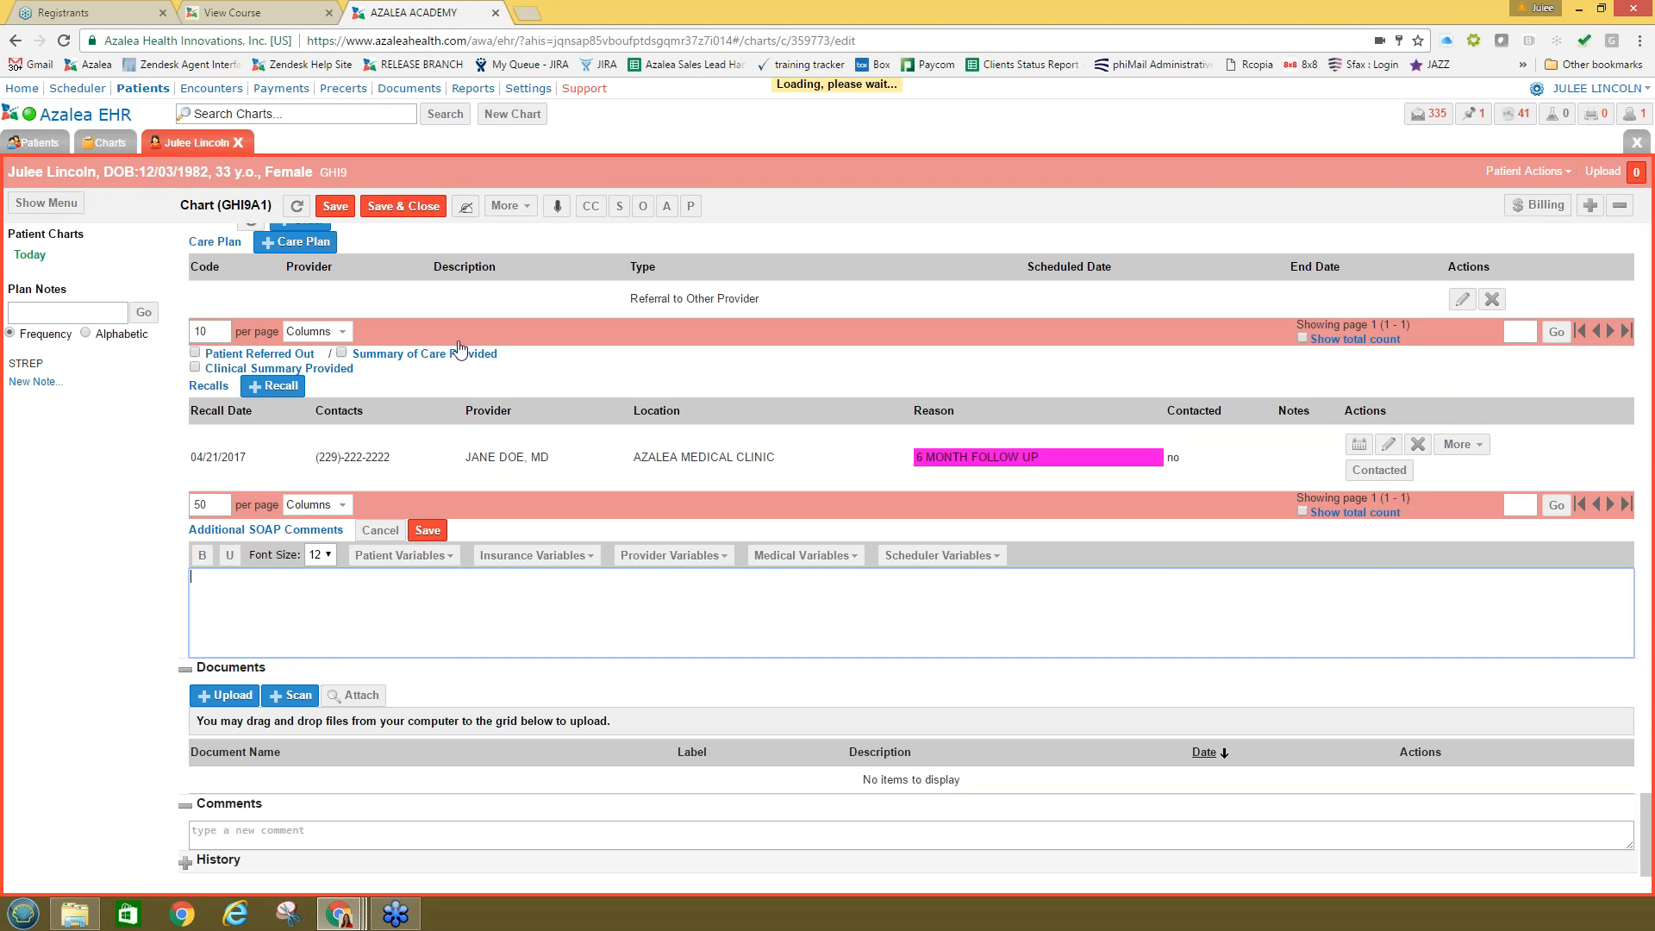
scroll(460, 349, "up", 3)
scroll(914, 561, "down", 4)
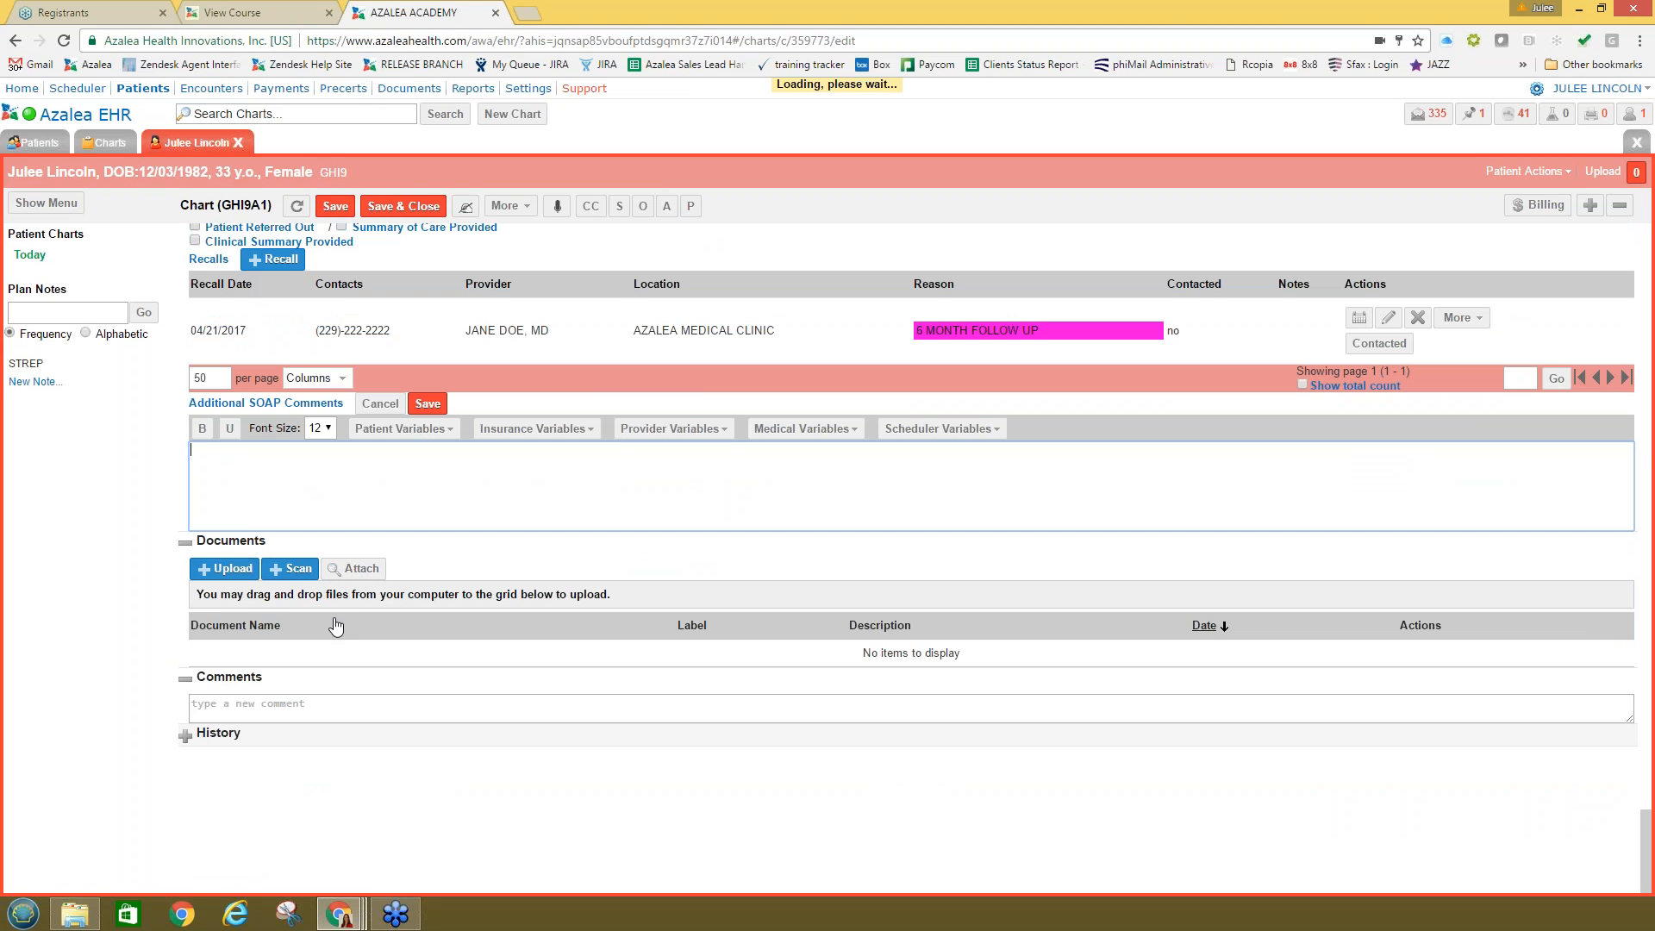
scroll(374, 635, "up", 10)
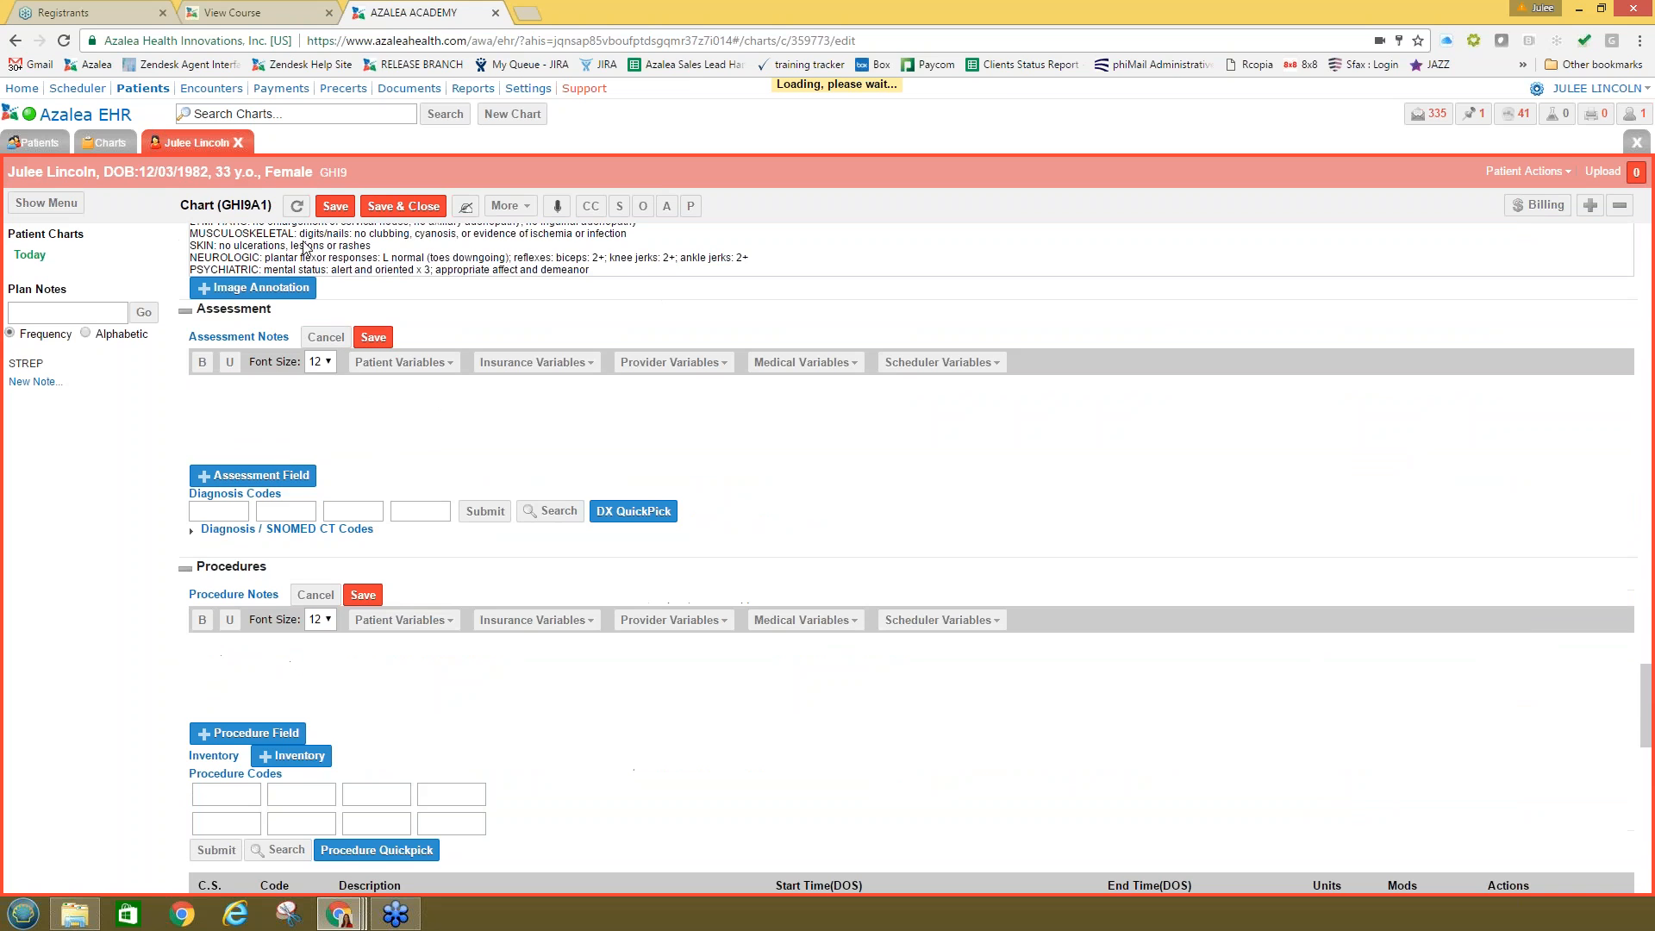
left_click(336, 209)
Step: Confirm saving the chart and scroll through the finished read-only record
left_click(803, 519)
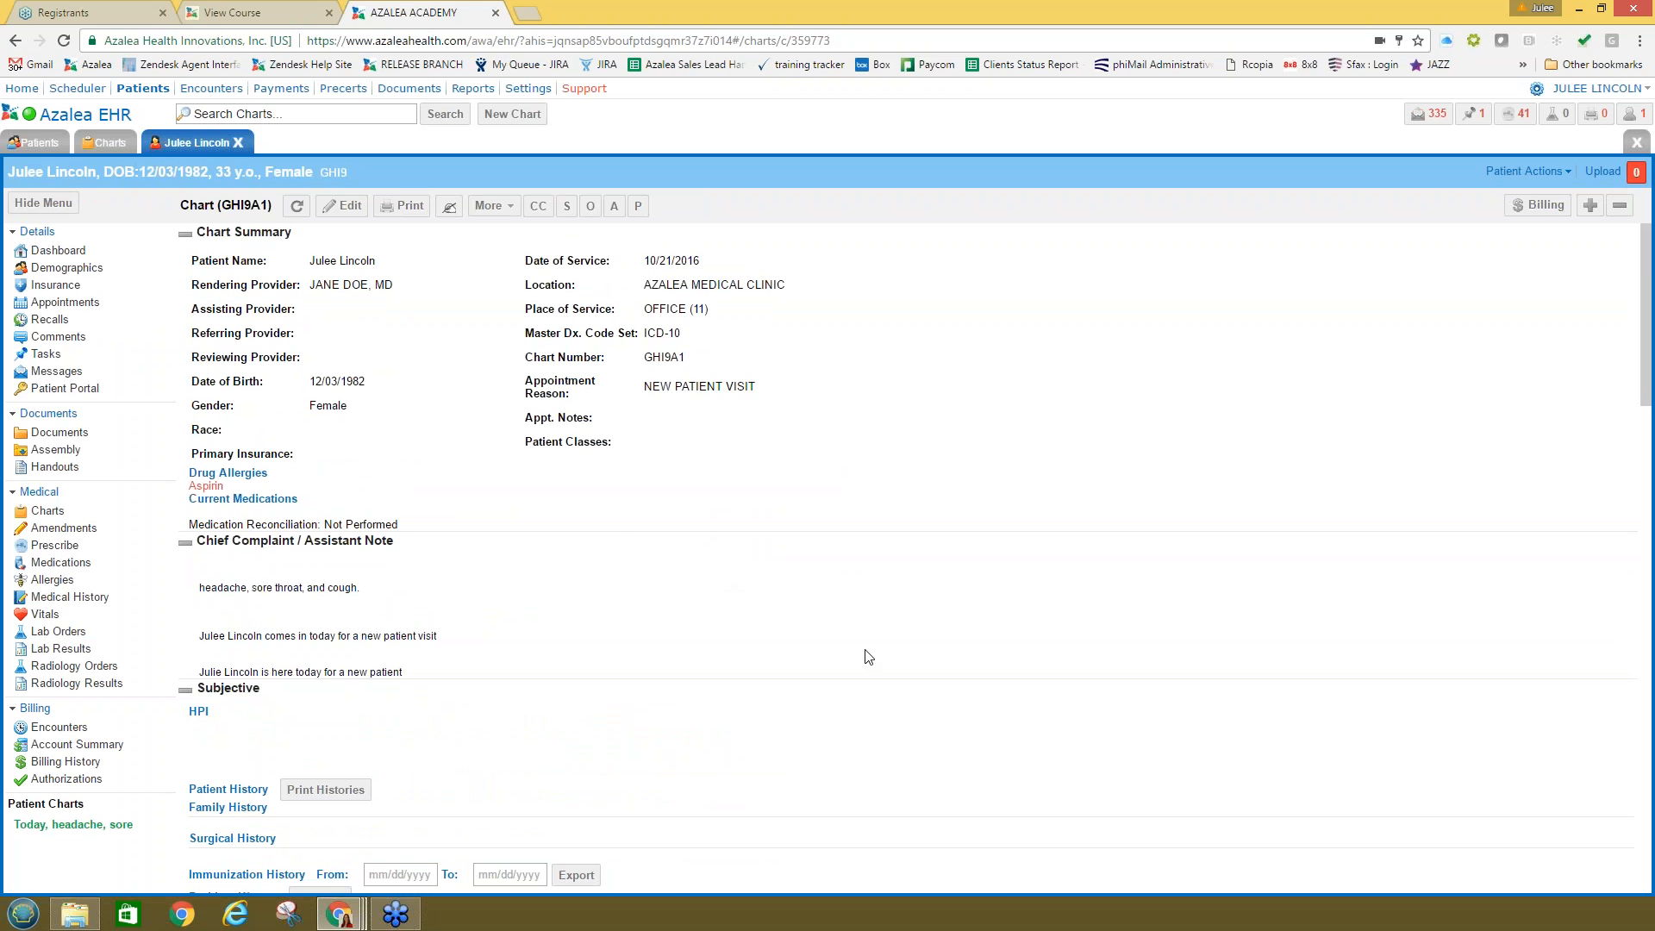
scroll(868, 656, "down", 10)
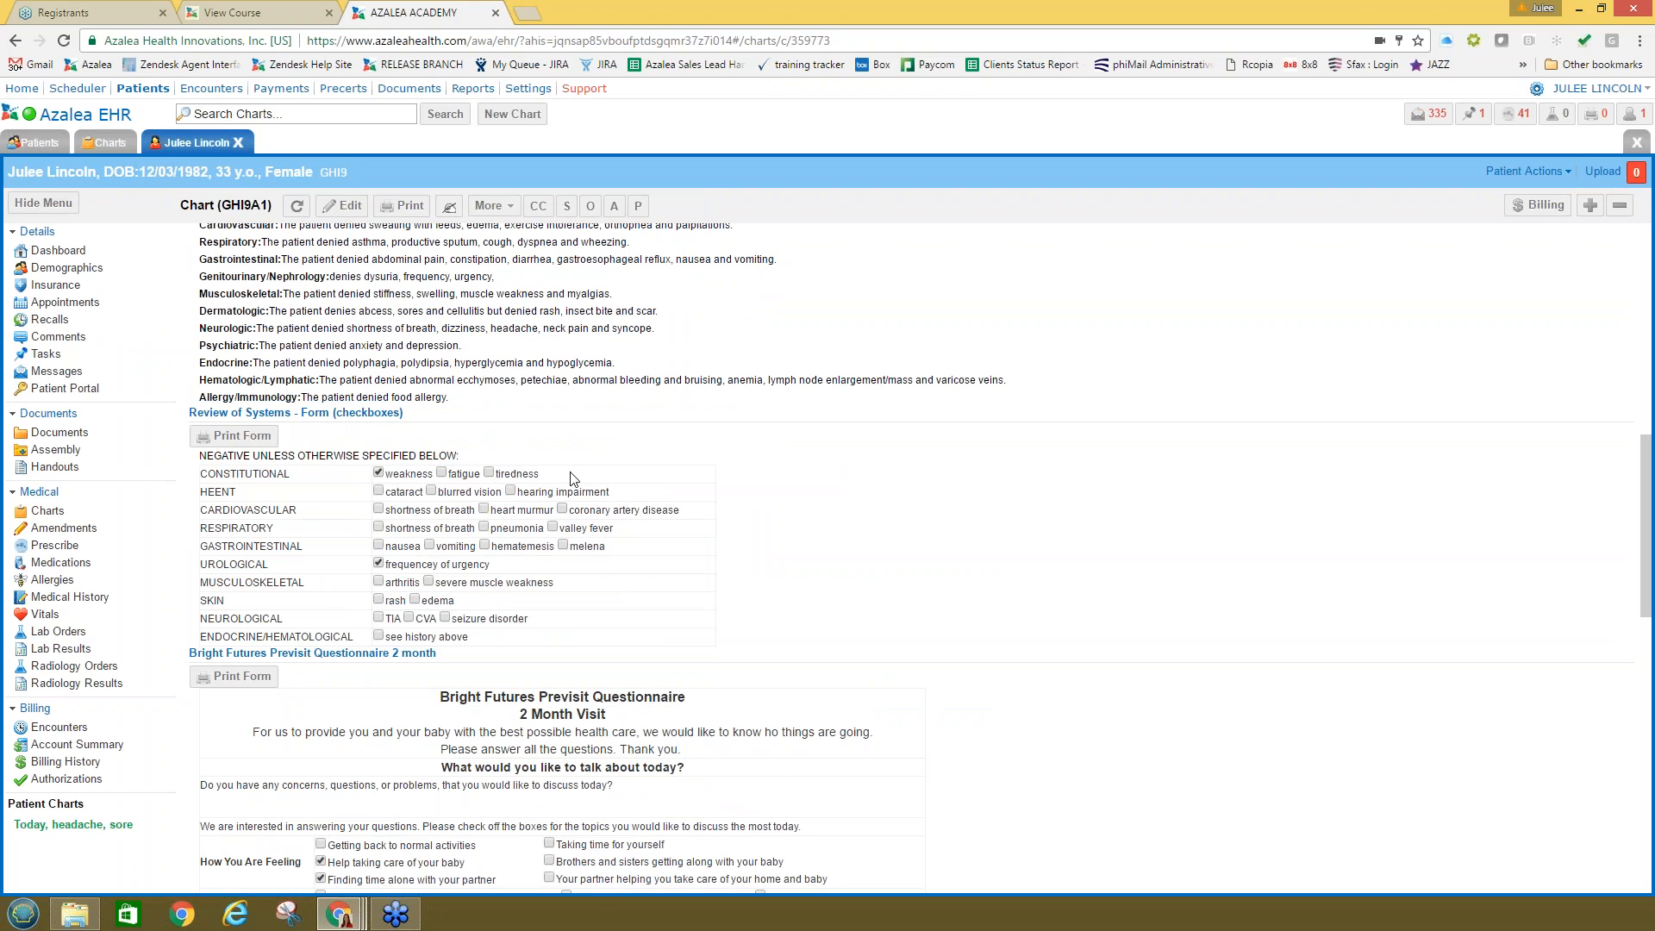
scroll(607, 489, "up", 6)
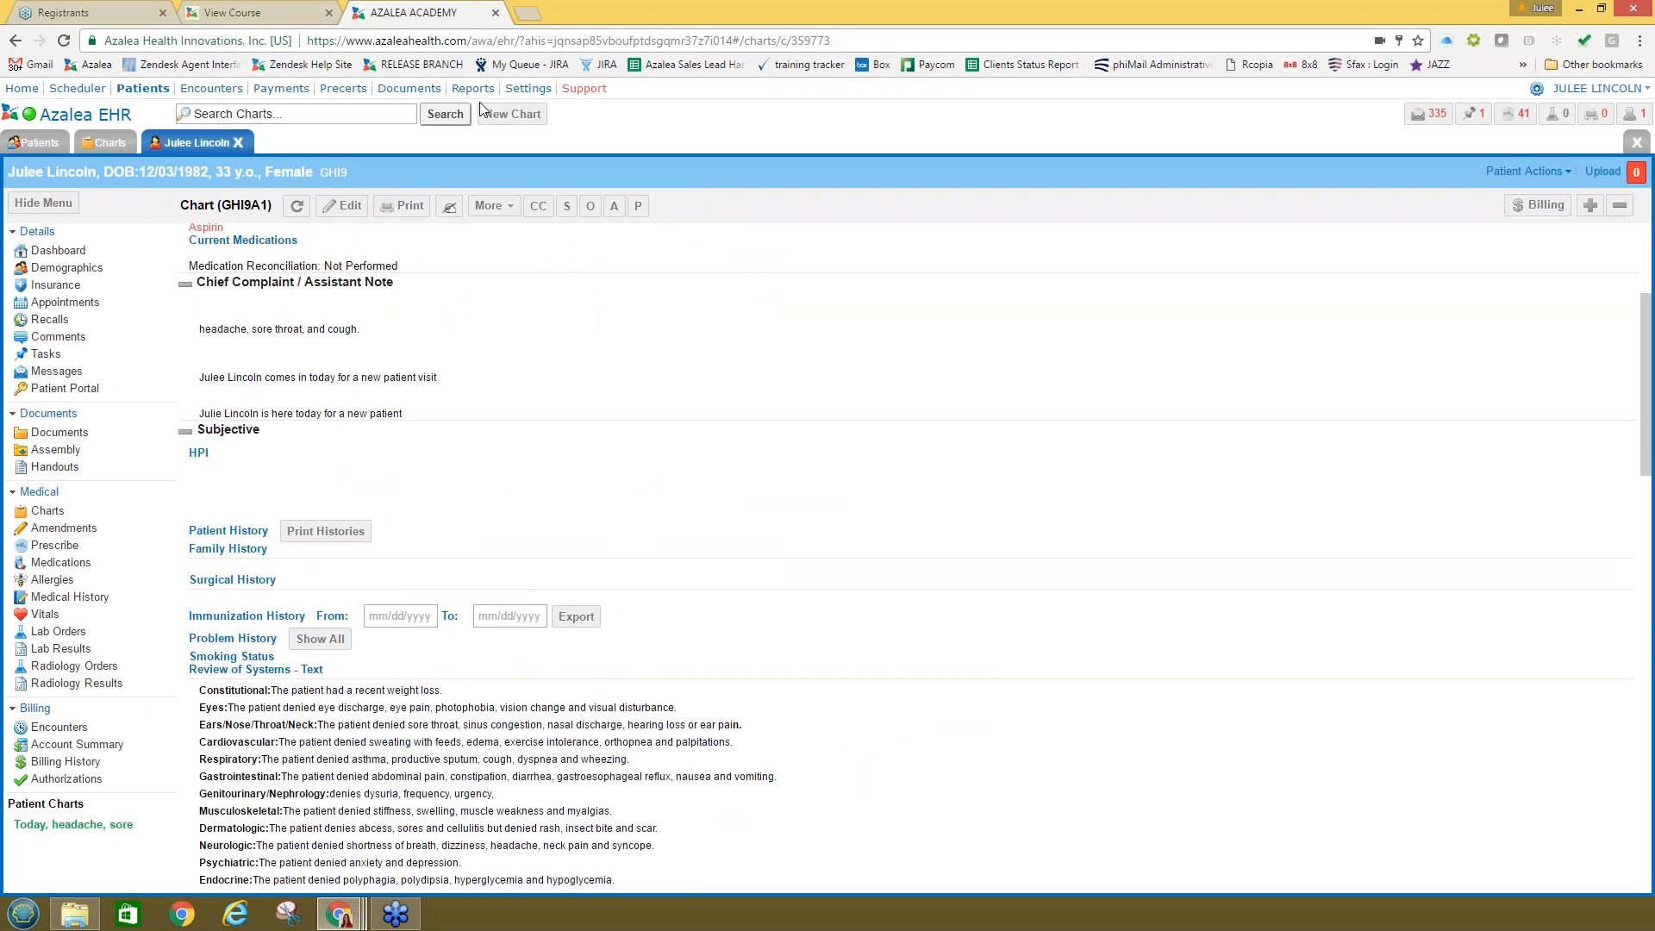
left_click(526, 88)
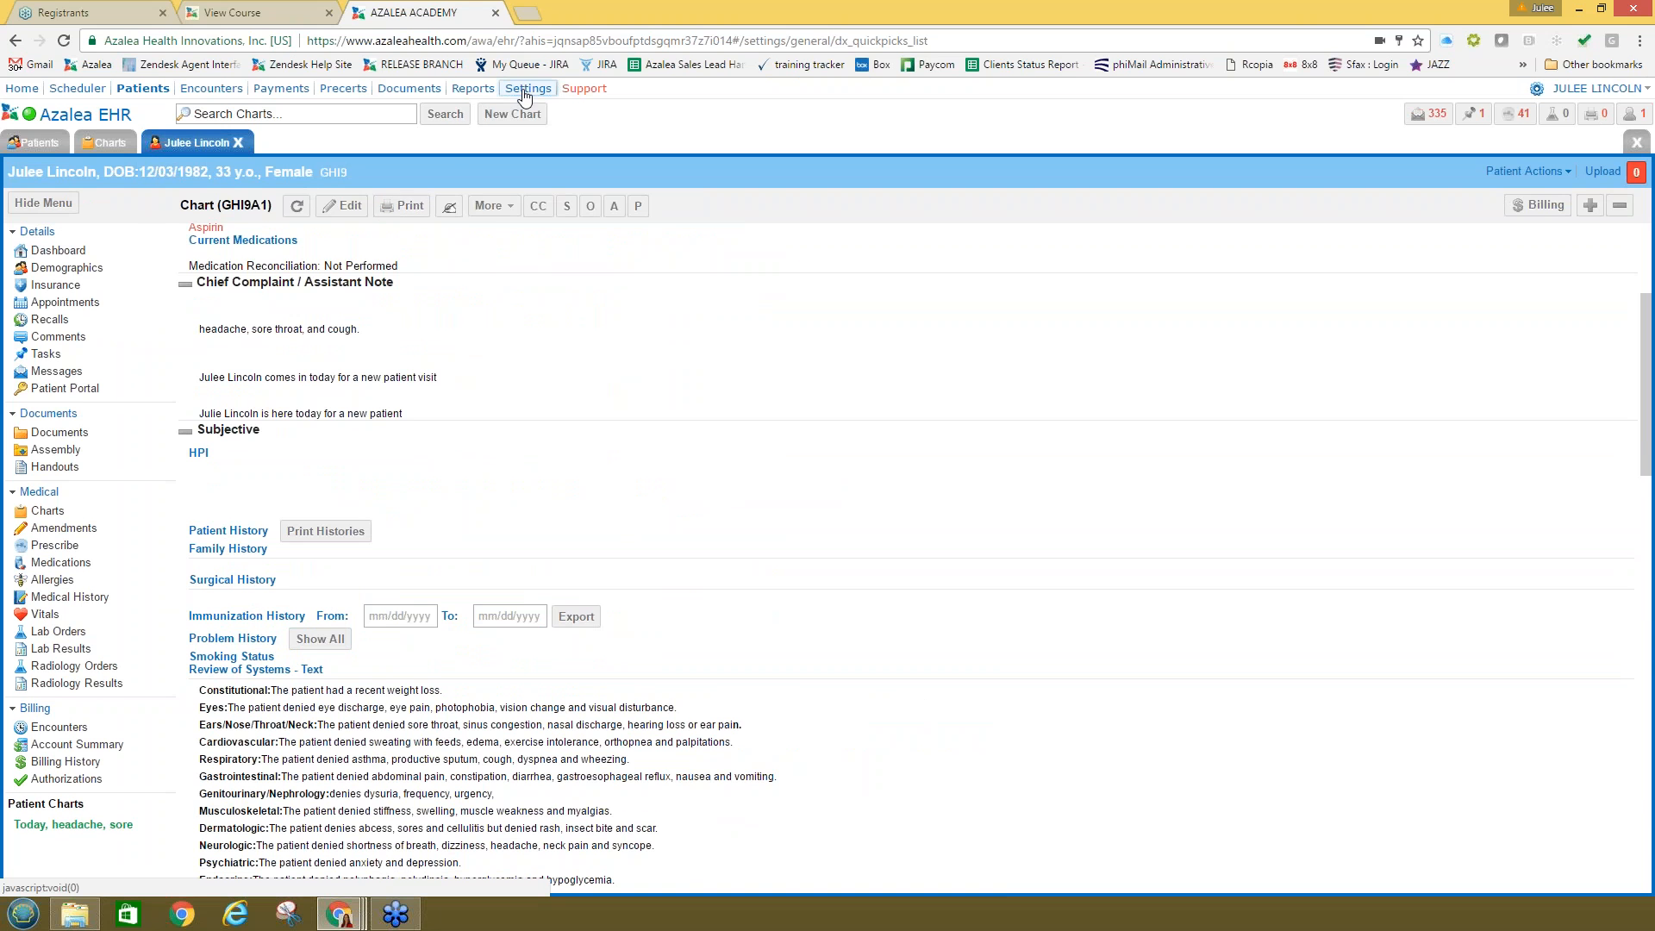
Step: Start a new chart template under Settings > Medical > Chart Templates
left_click(264, 142)
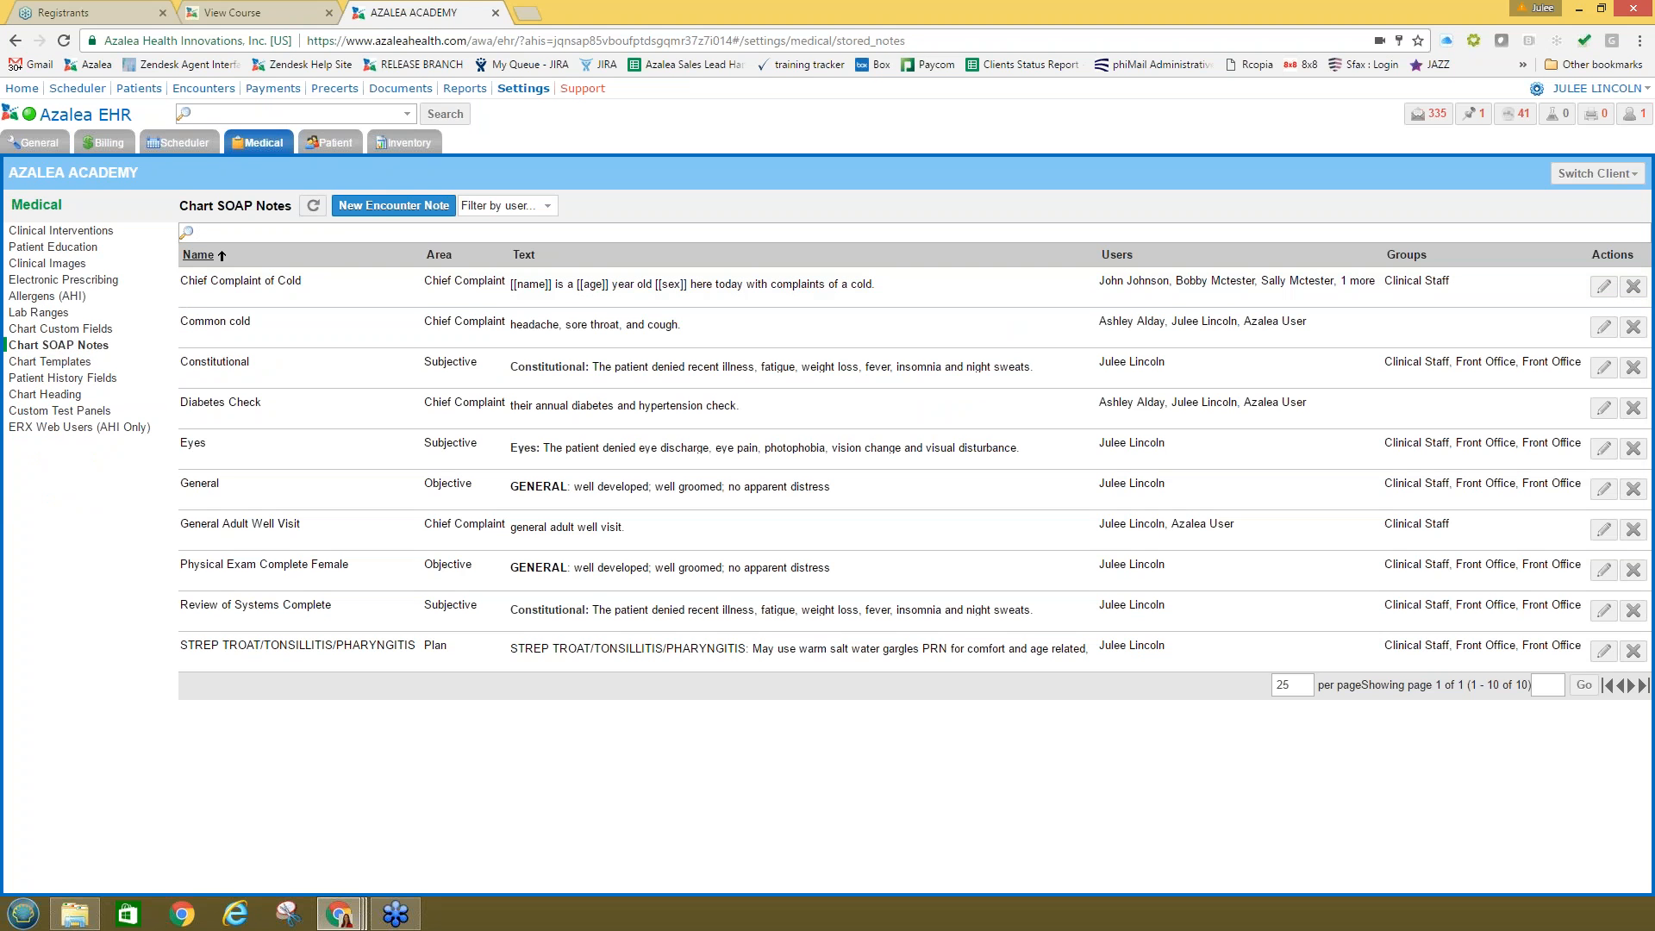
left_click(59, 362)
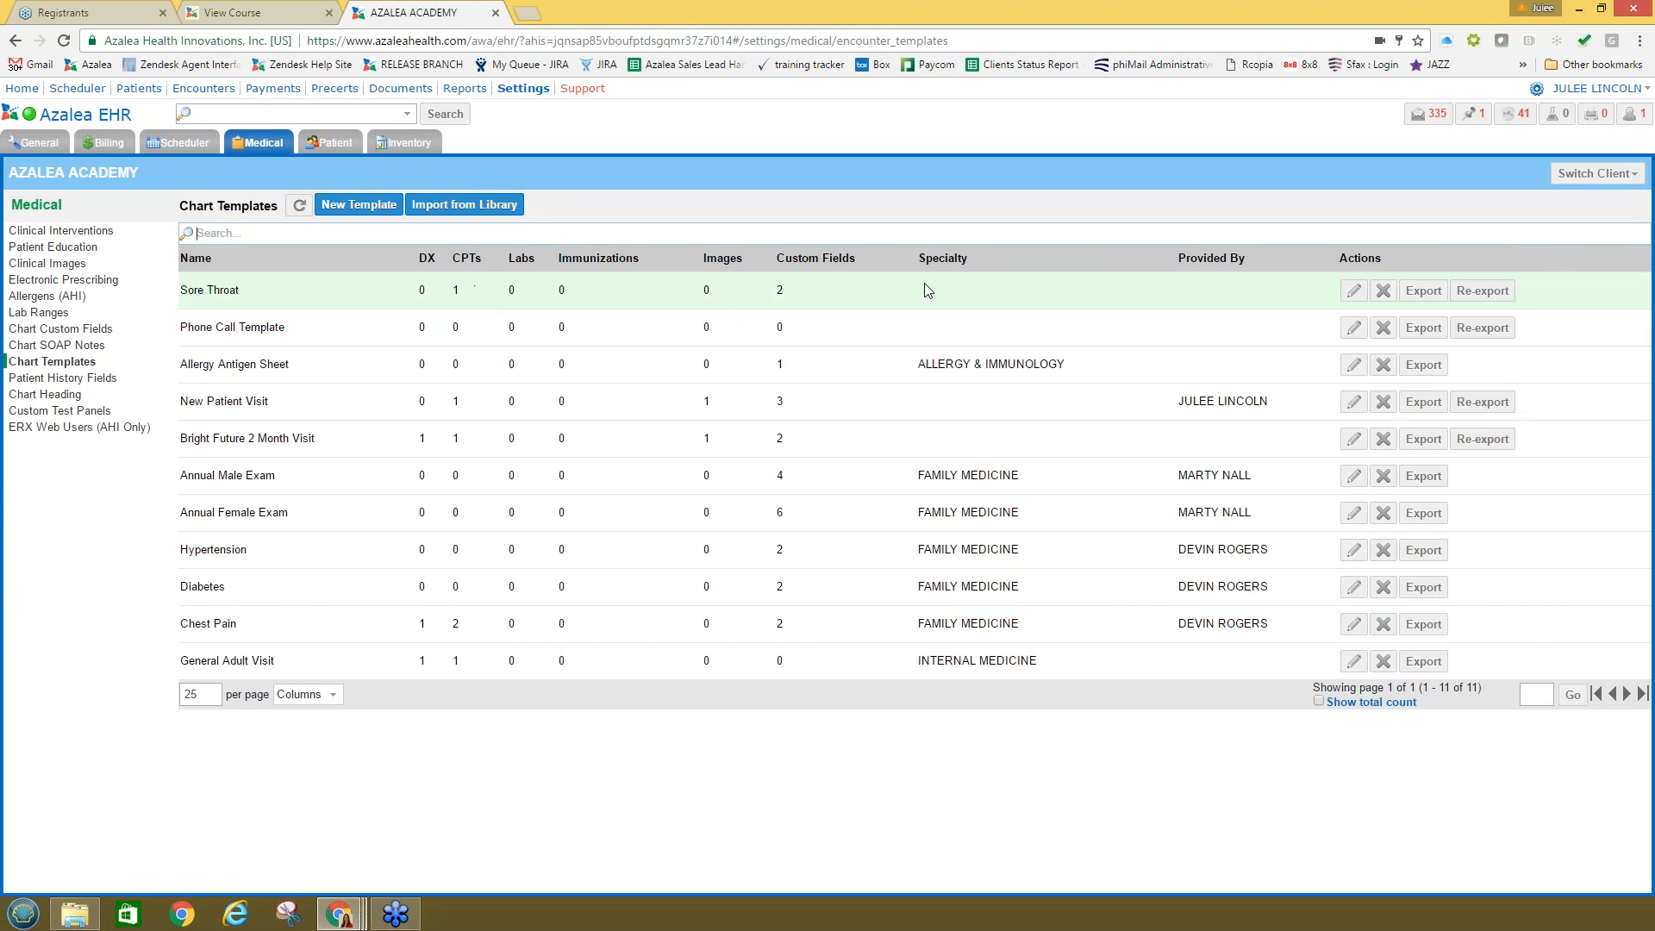
left_click(368, 205)
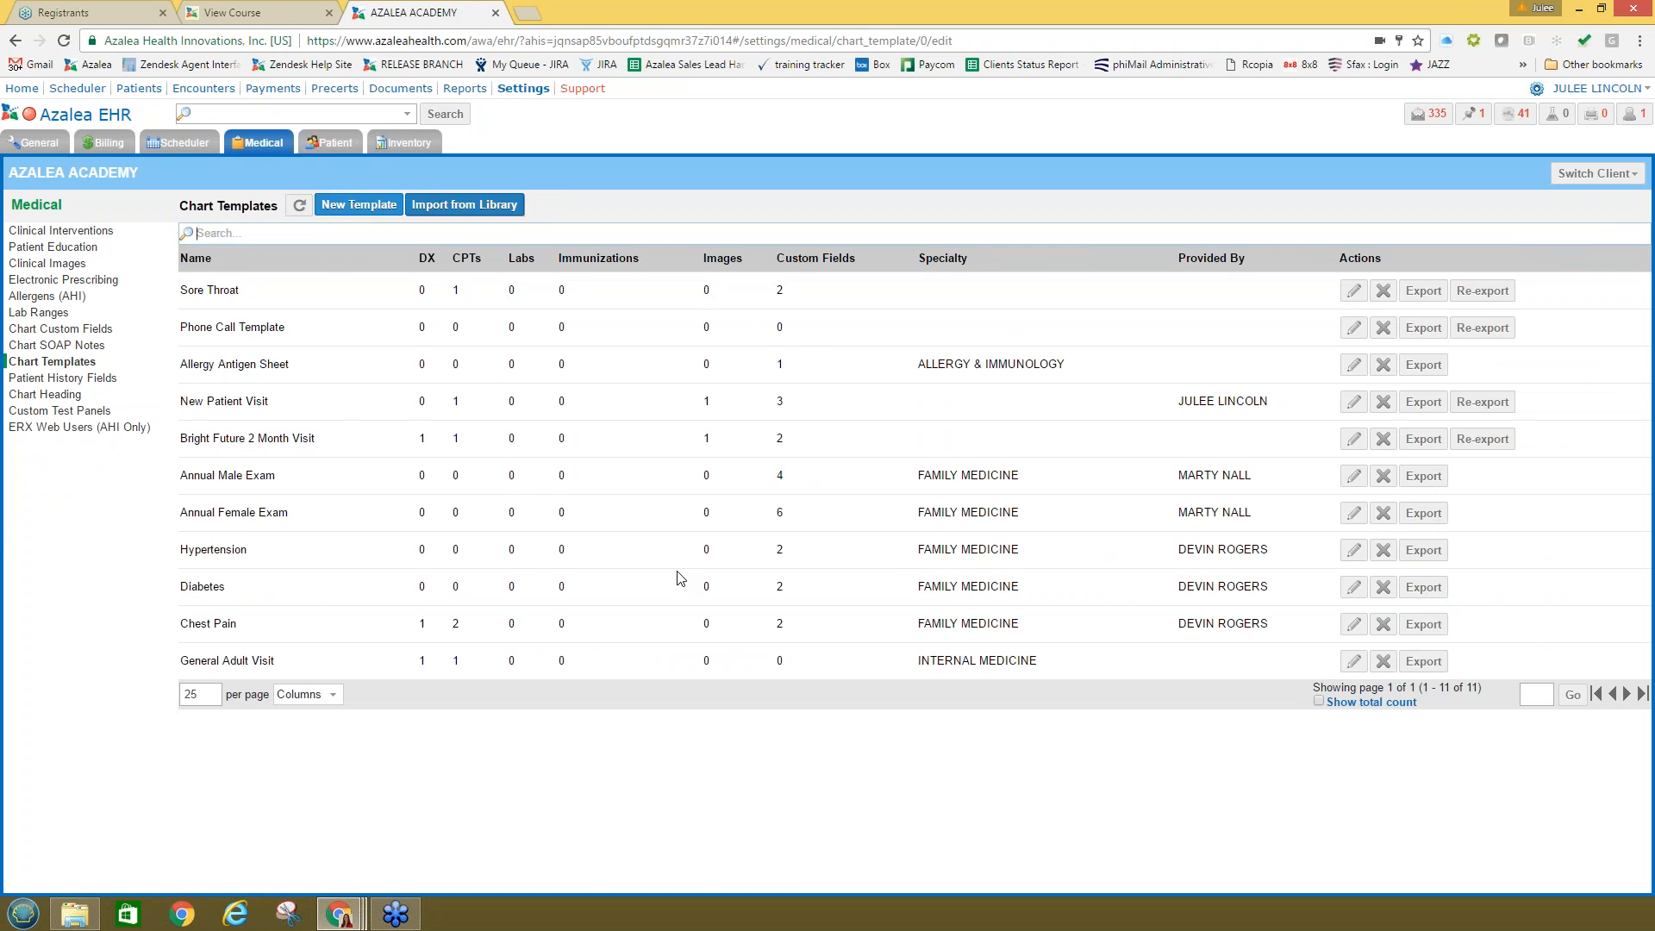
scroll(418, 528, "down", 2)
scroll(422, 528, "down", 2)
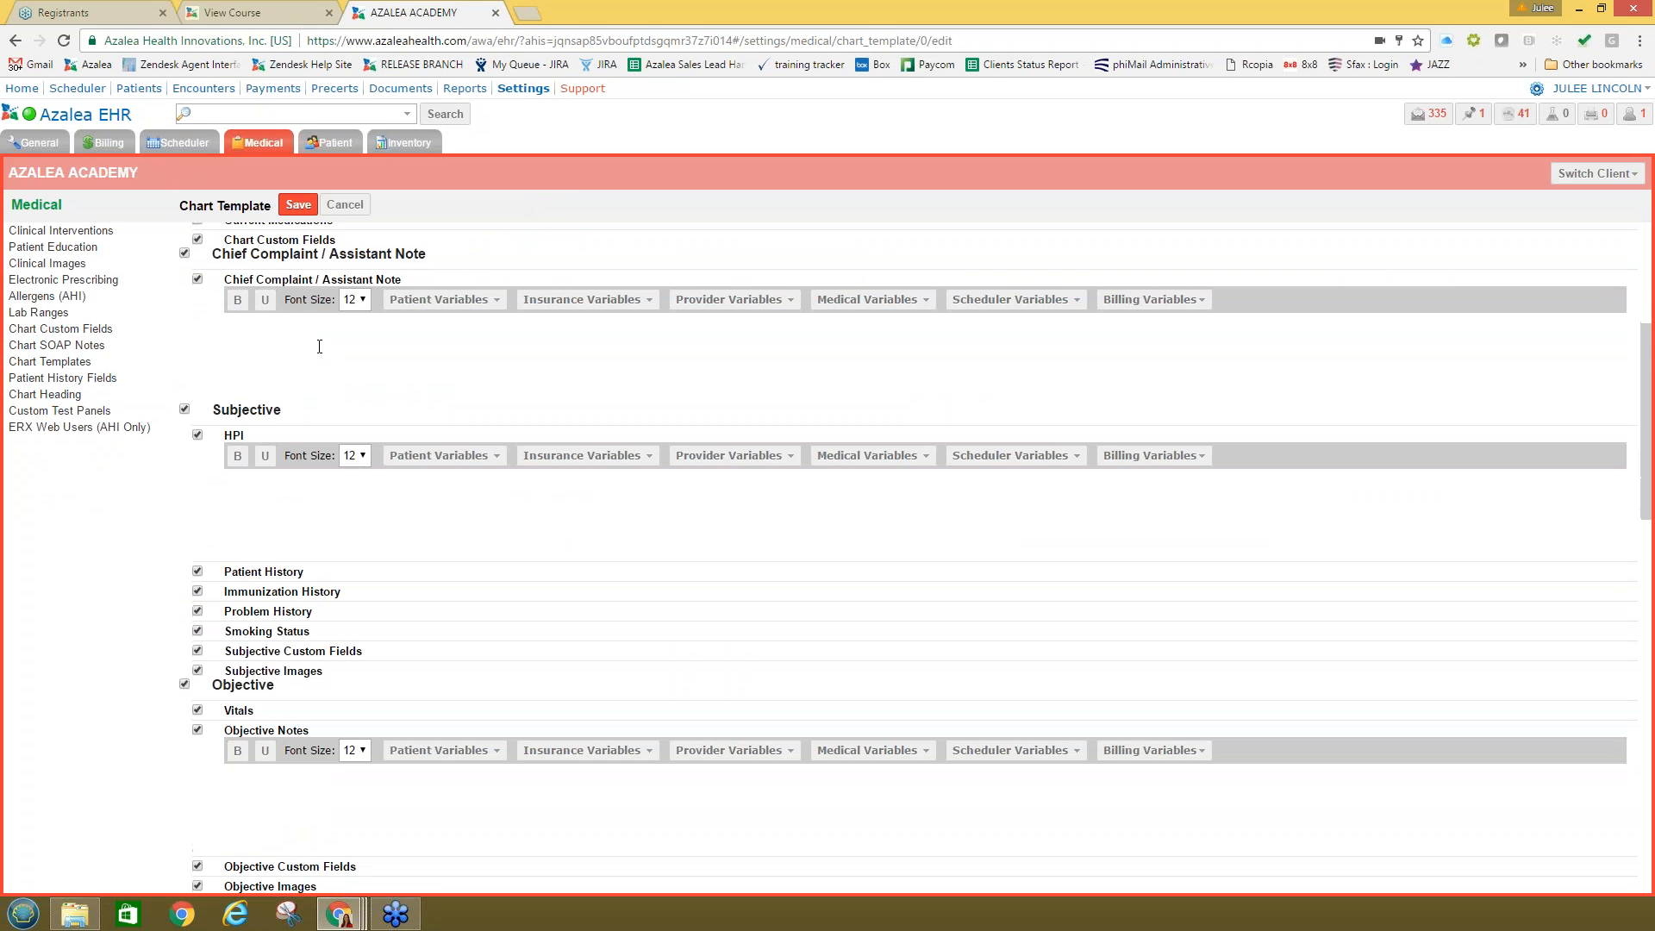
left_click(318, 344)
left_click(258, 509)
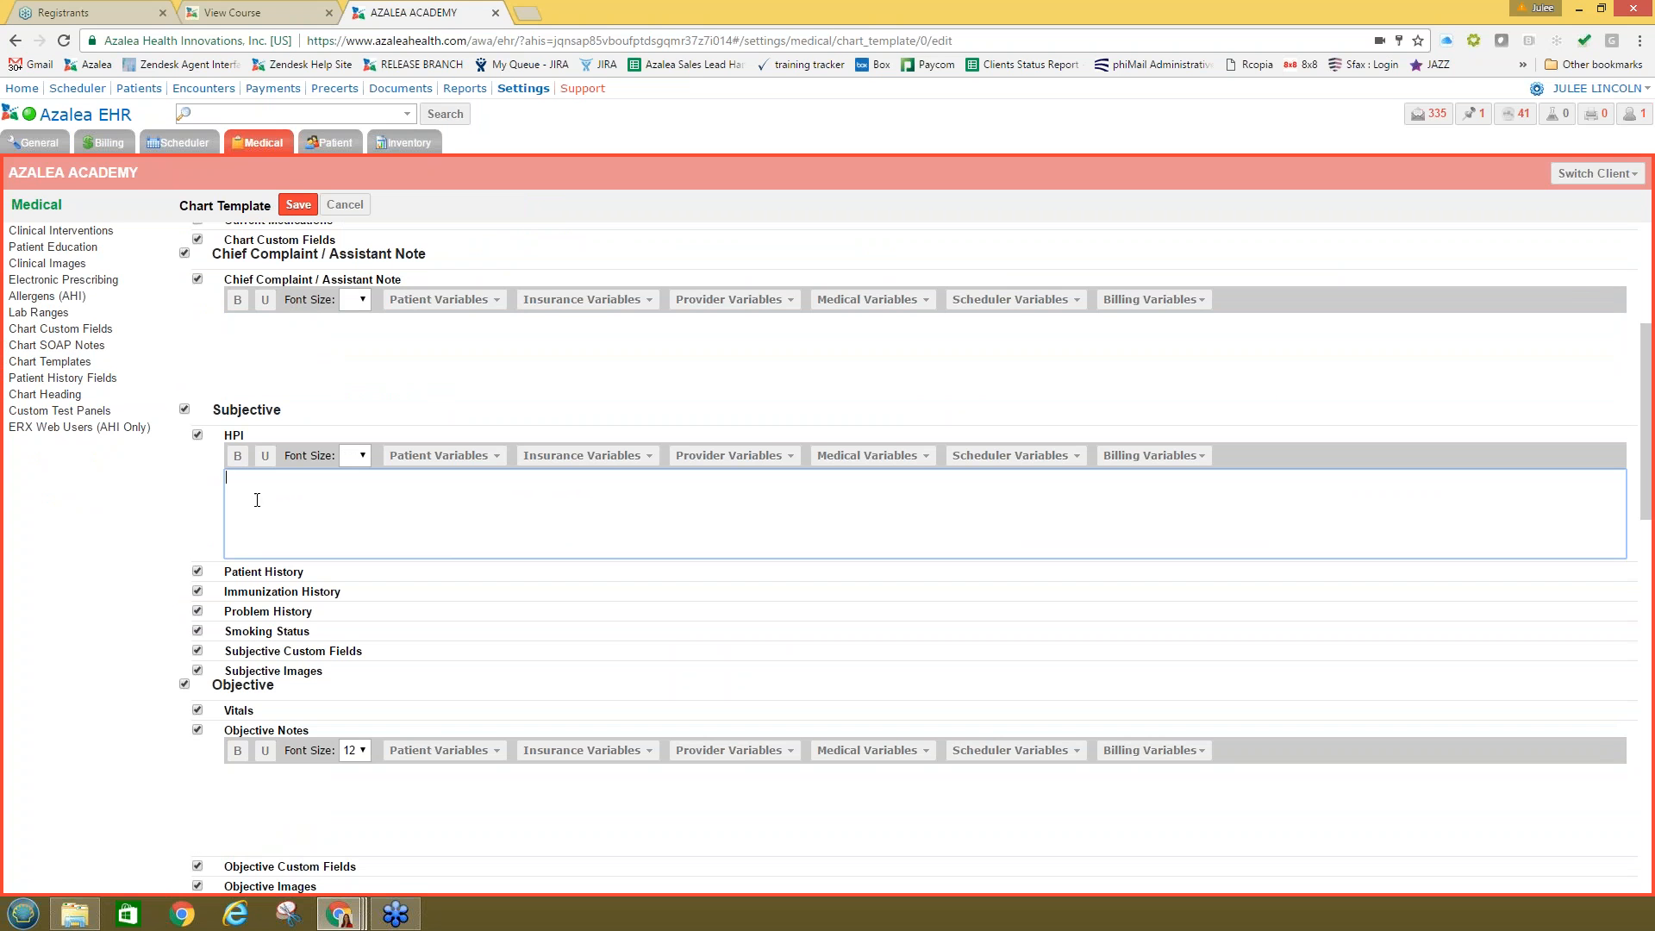
left_click(274, 370)
left_click(270, 494)
scroll(268, 497, "down", 3)
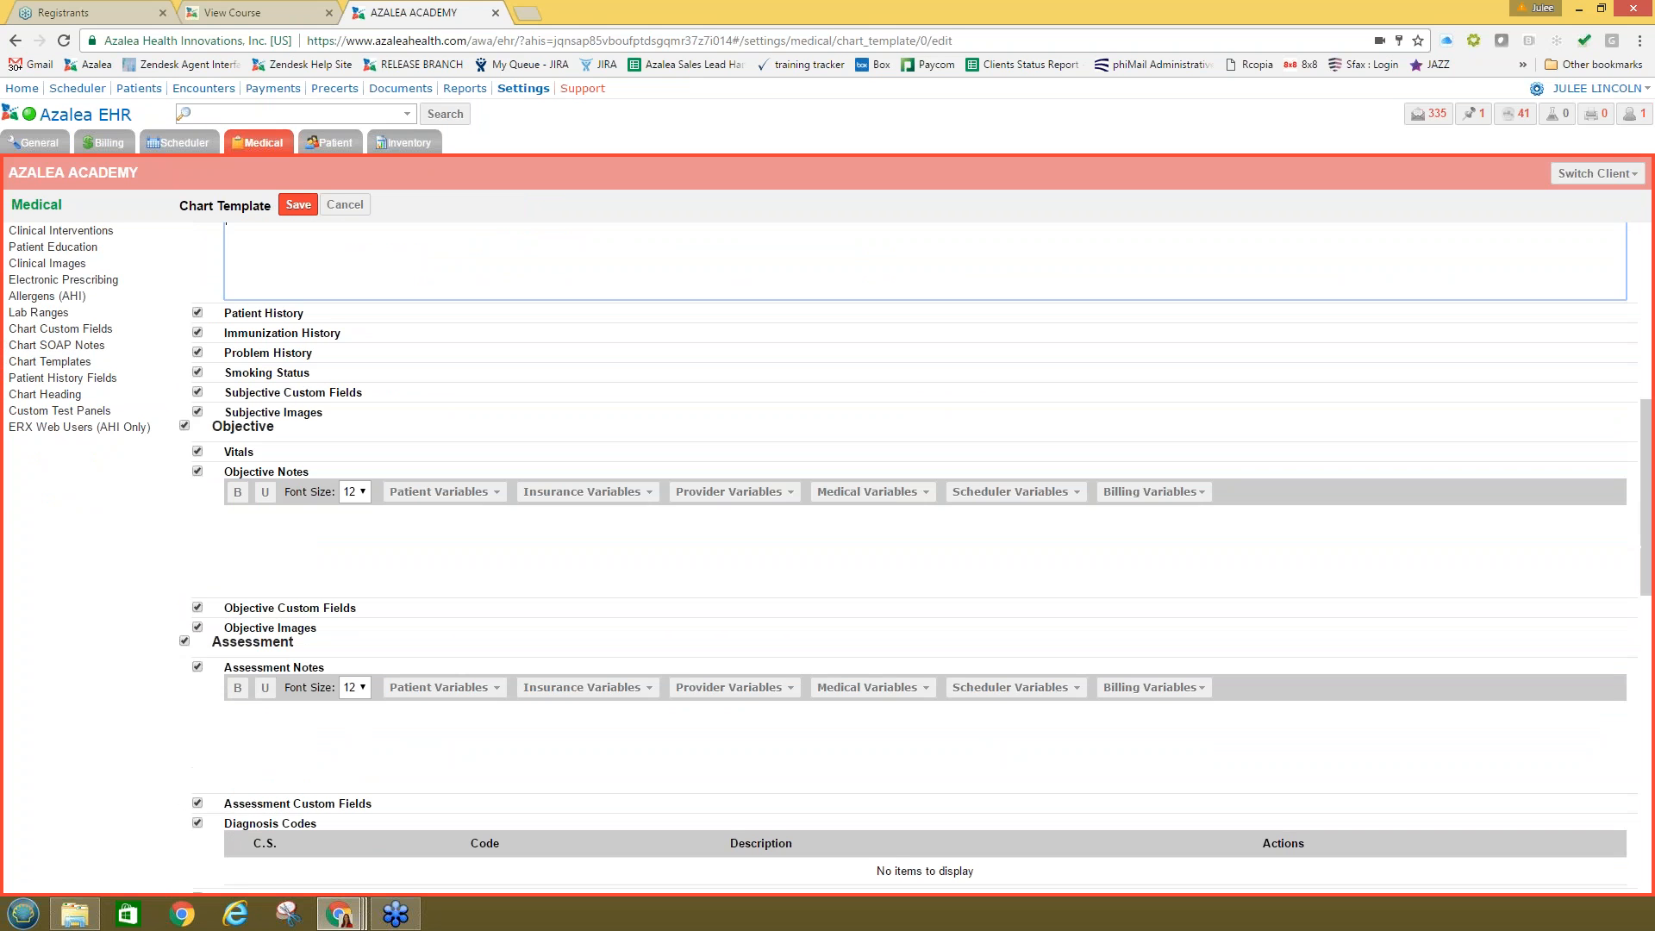
left_click(278, 562)
scroll(424, 288, "down", 3)
scroll(424, 288, "up", 10)
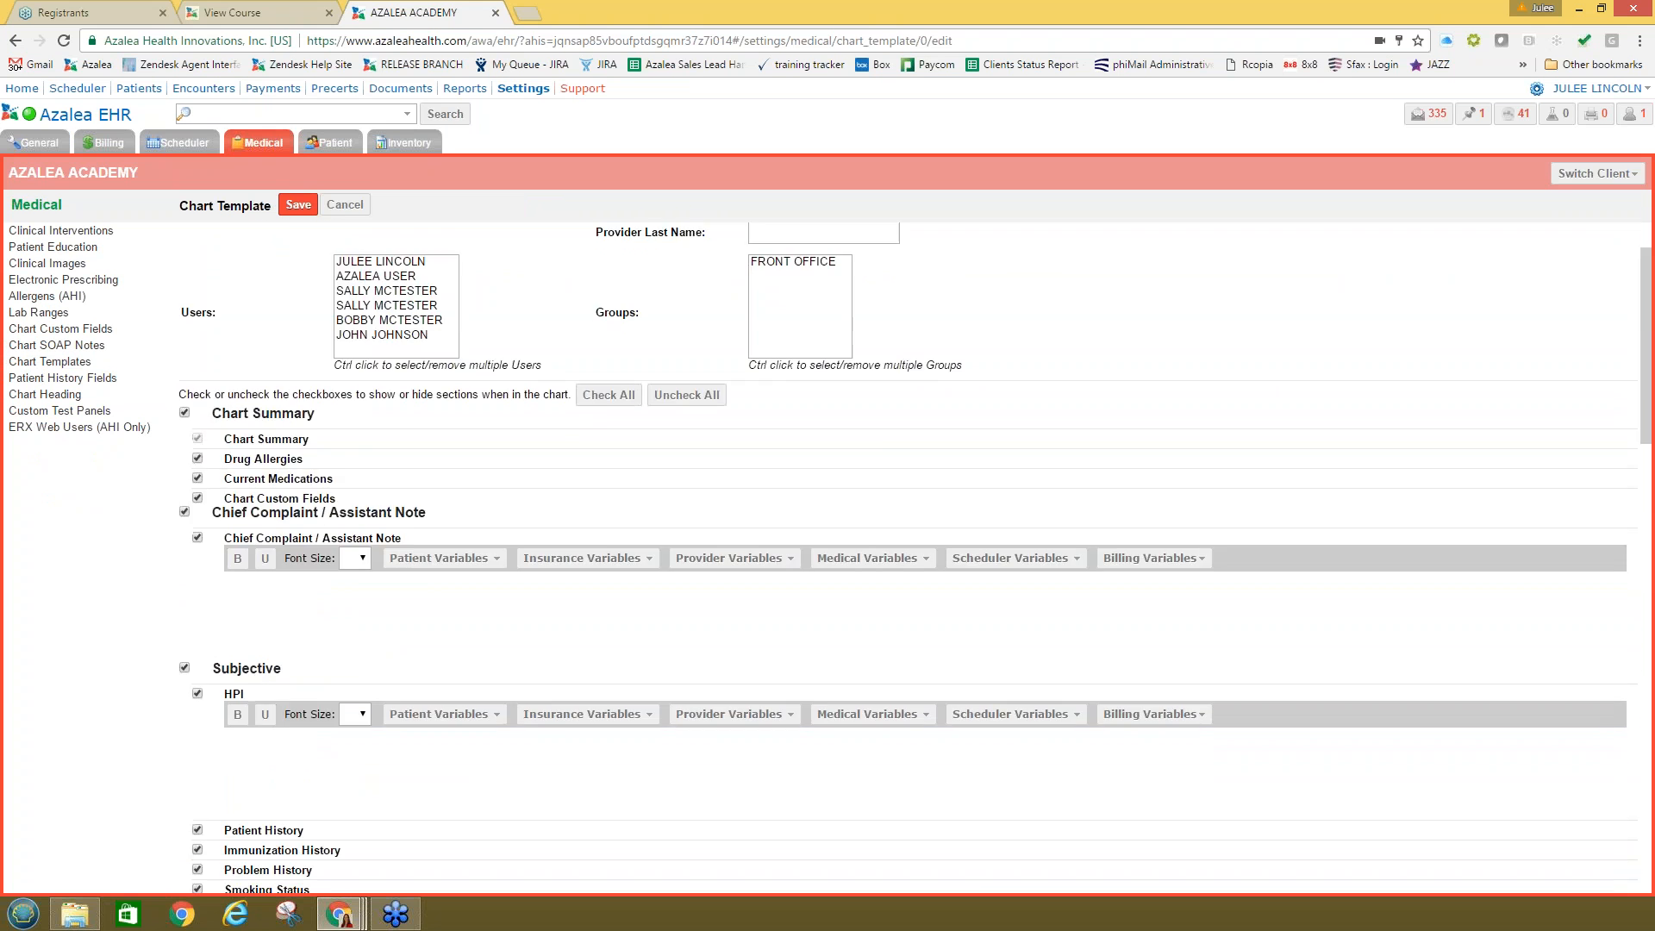
Step: Name the template 'test' and bring up the Chart SOAP Notes list
left_click(392, 248)
type("test")
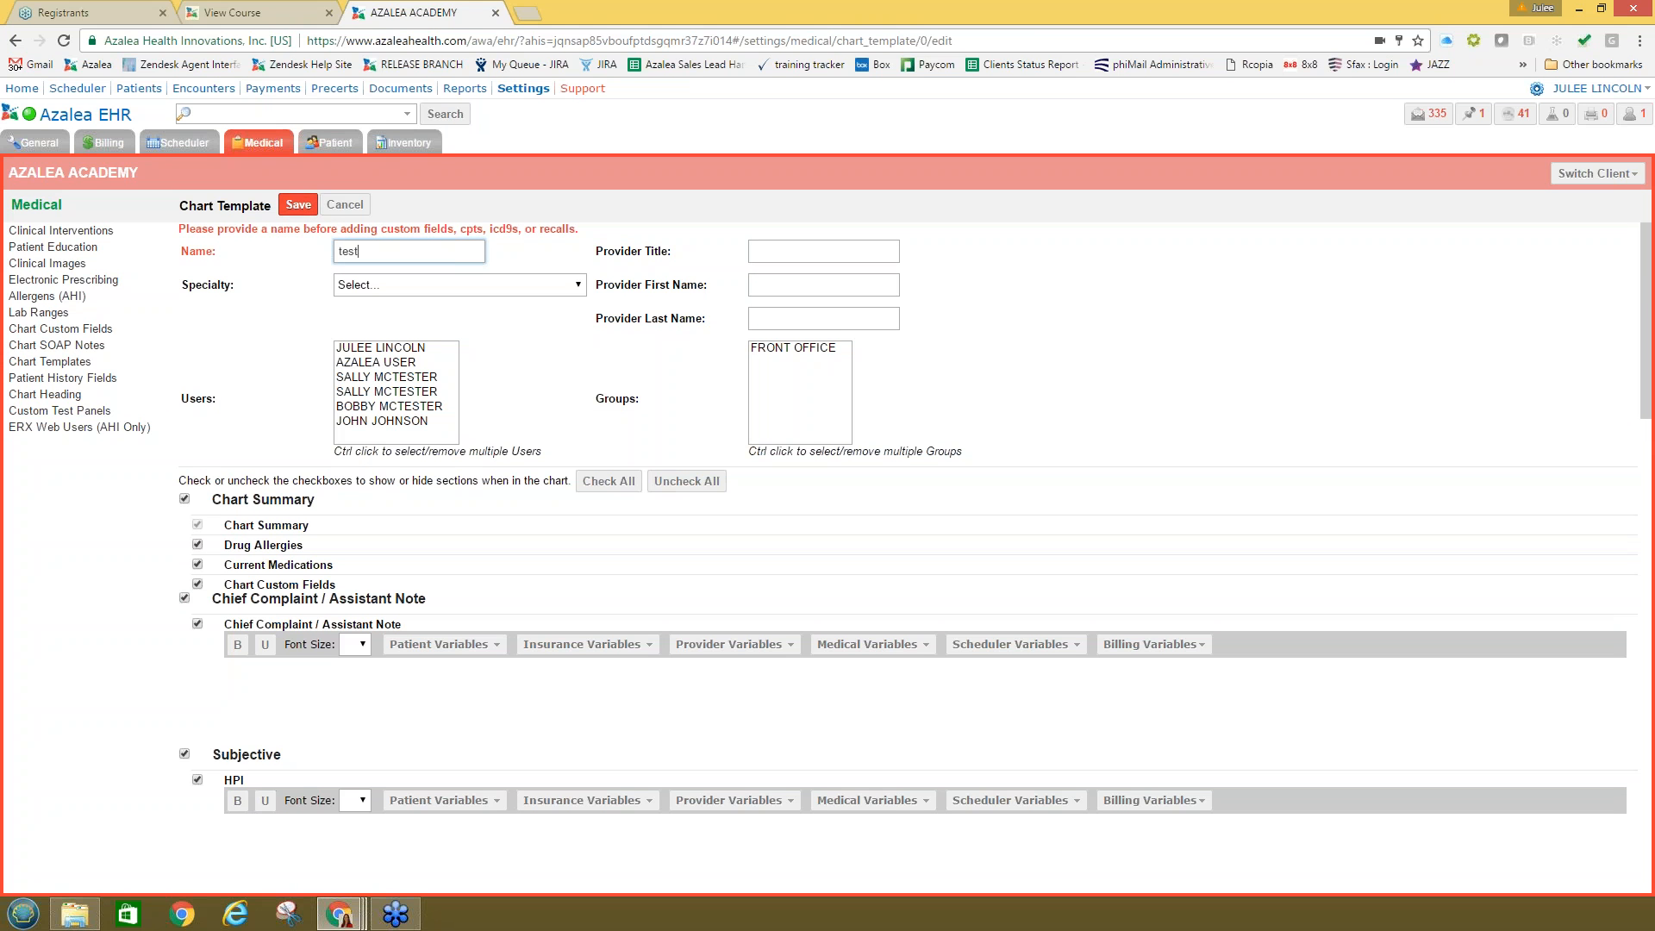
scroll(87, 348, "down", 15)
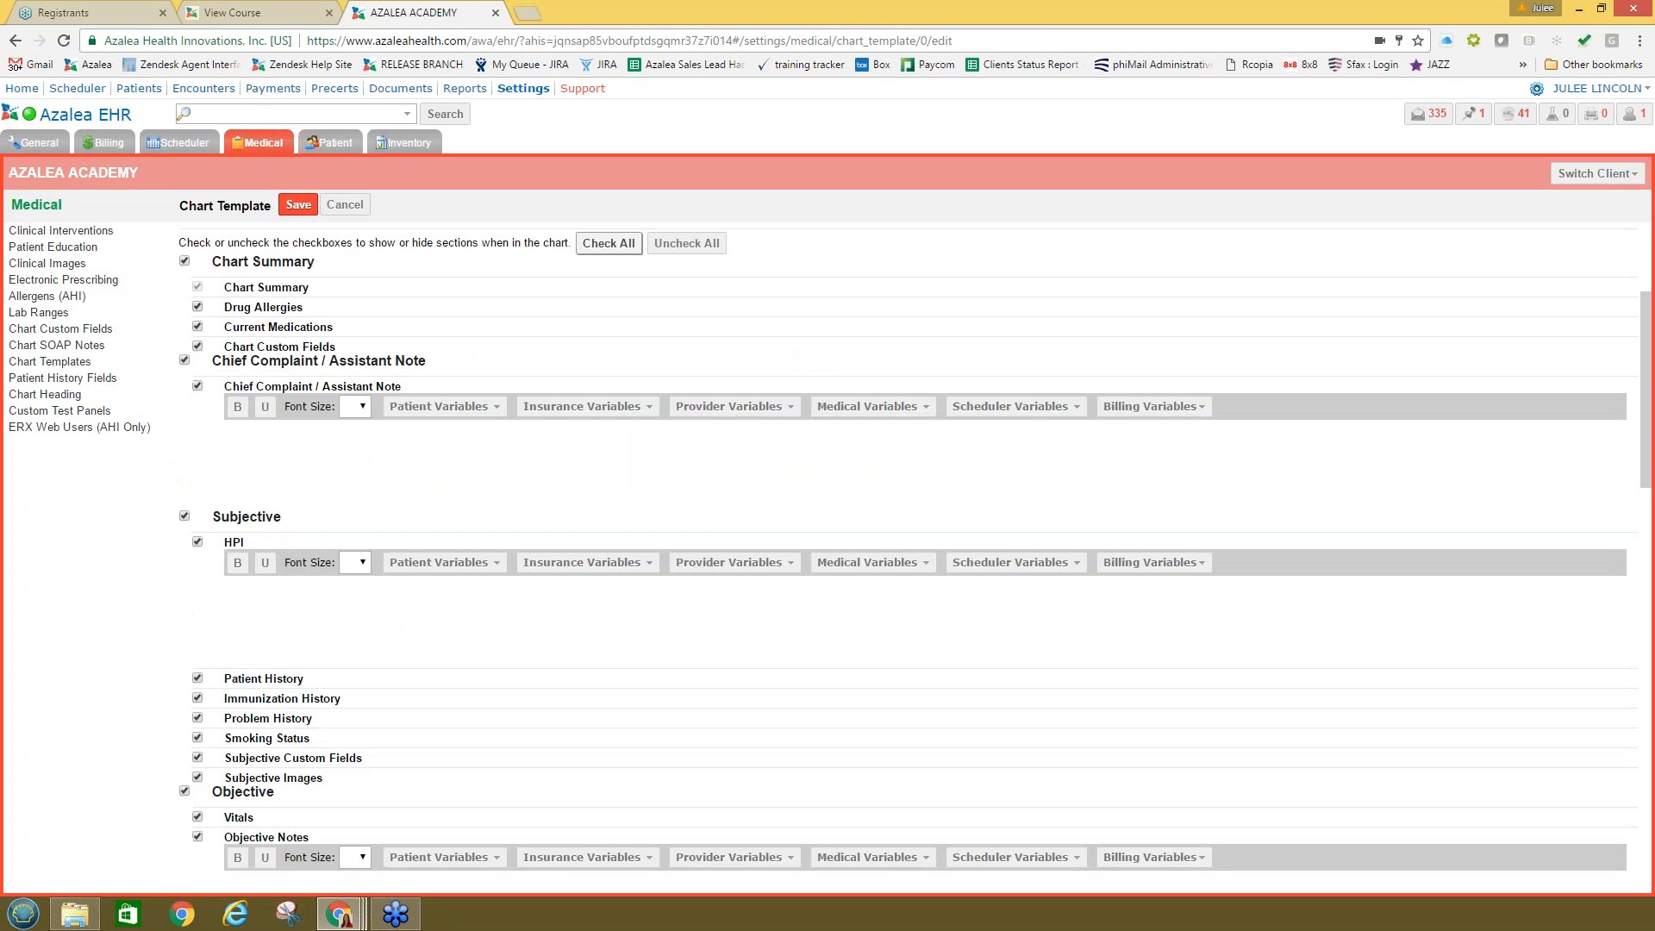
left_click(82, 346)
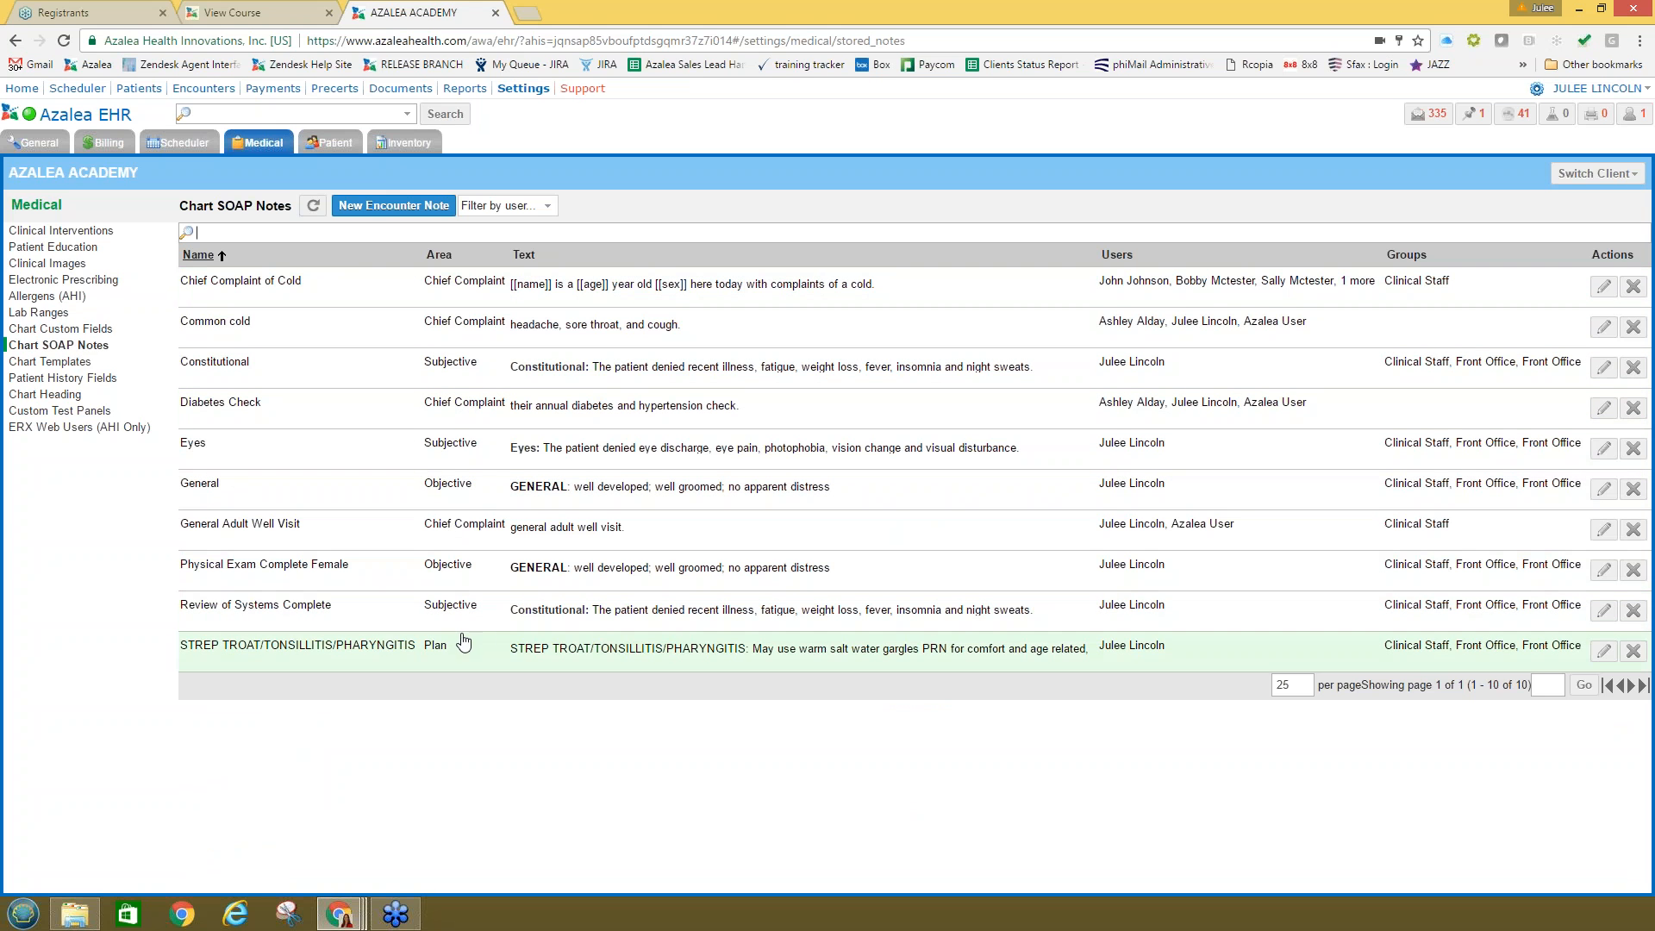
Step: Return to the Chart Templates list, now showing 12 templates including the test template
left_click(75, 362)
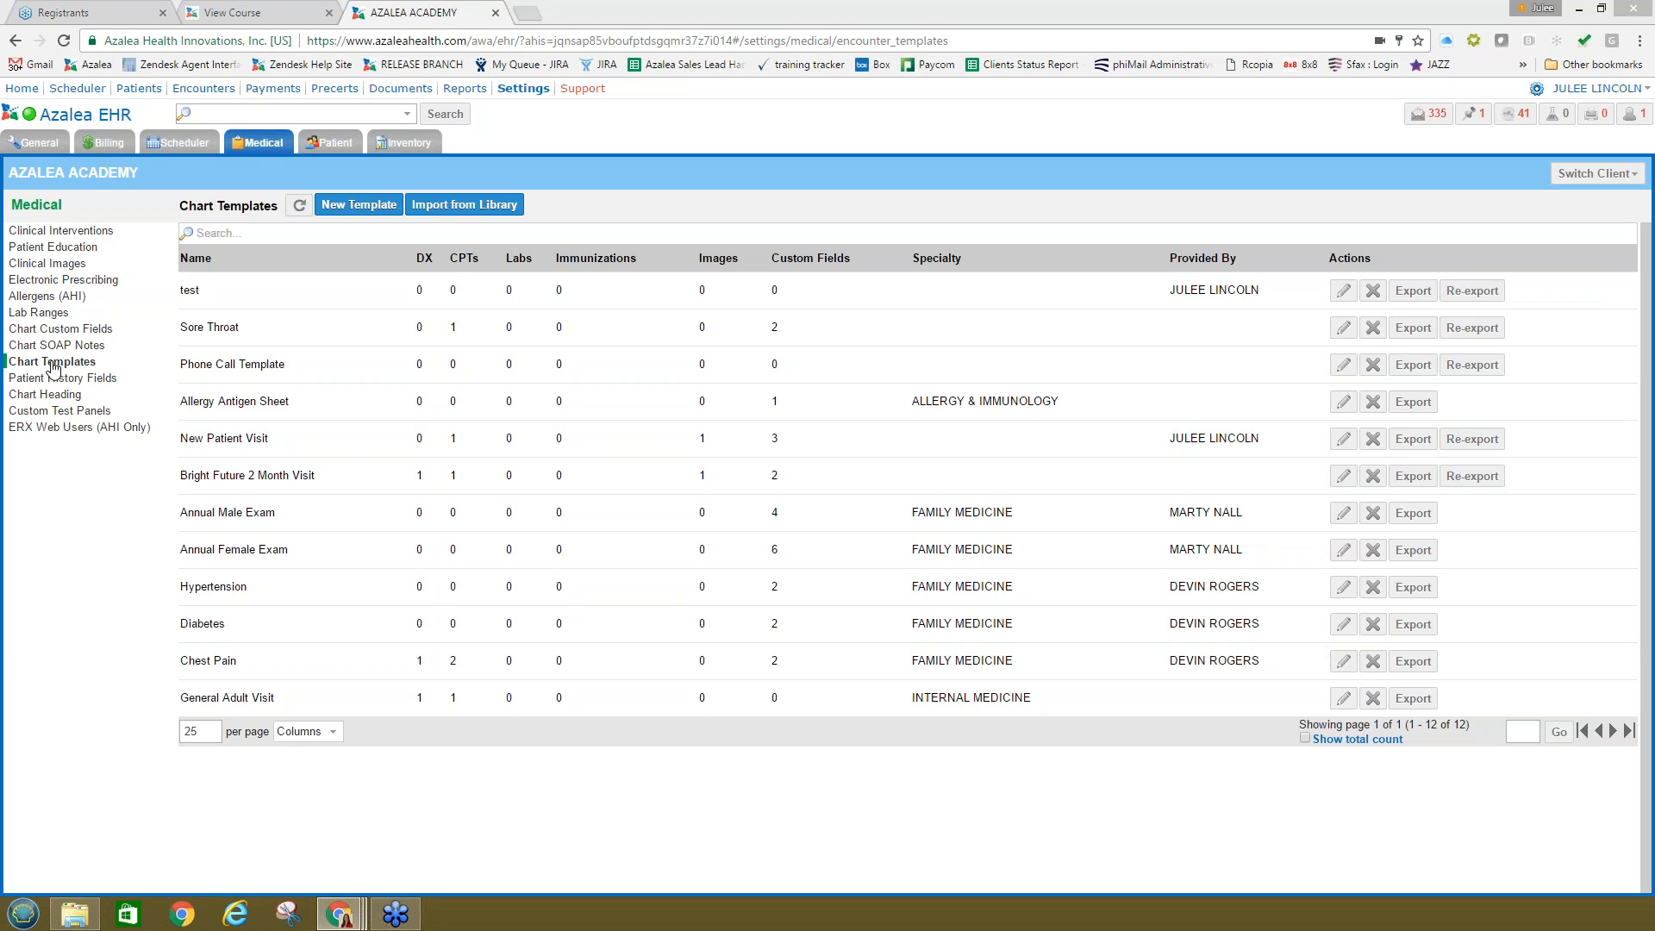
left_click(446, 211)
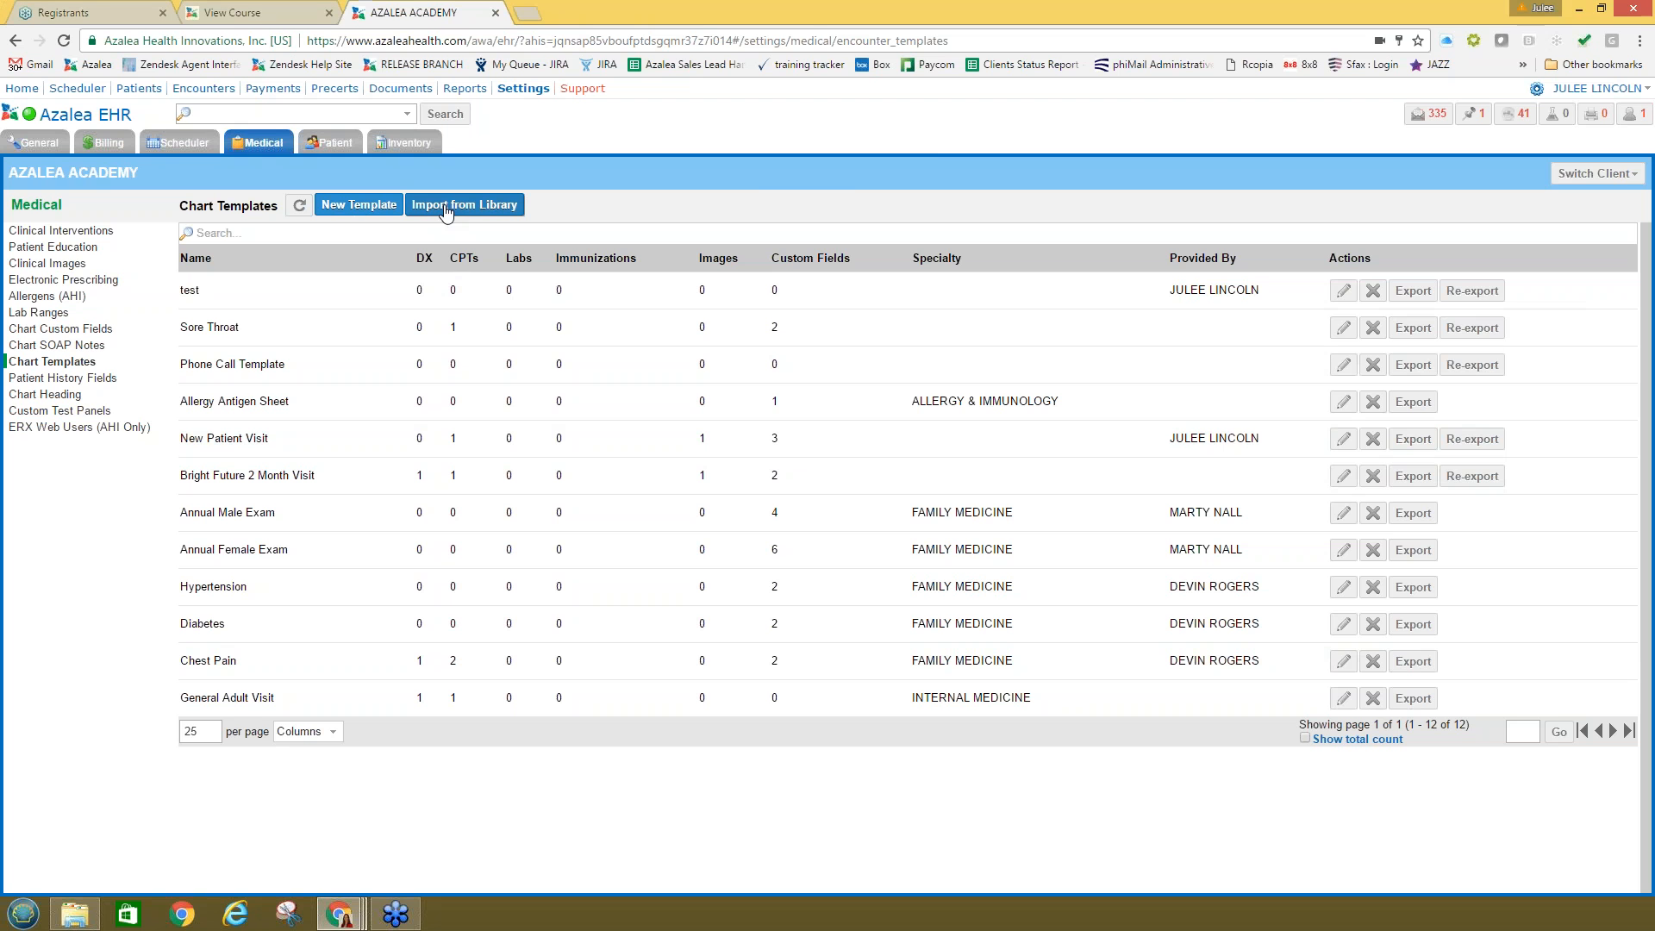
Step: Preview and import the Allergy Infant Screen template from the ALLERGY & IMMUNOLOGY library
left_click(446, 211)
left_click(741, 125)
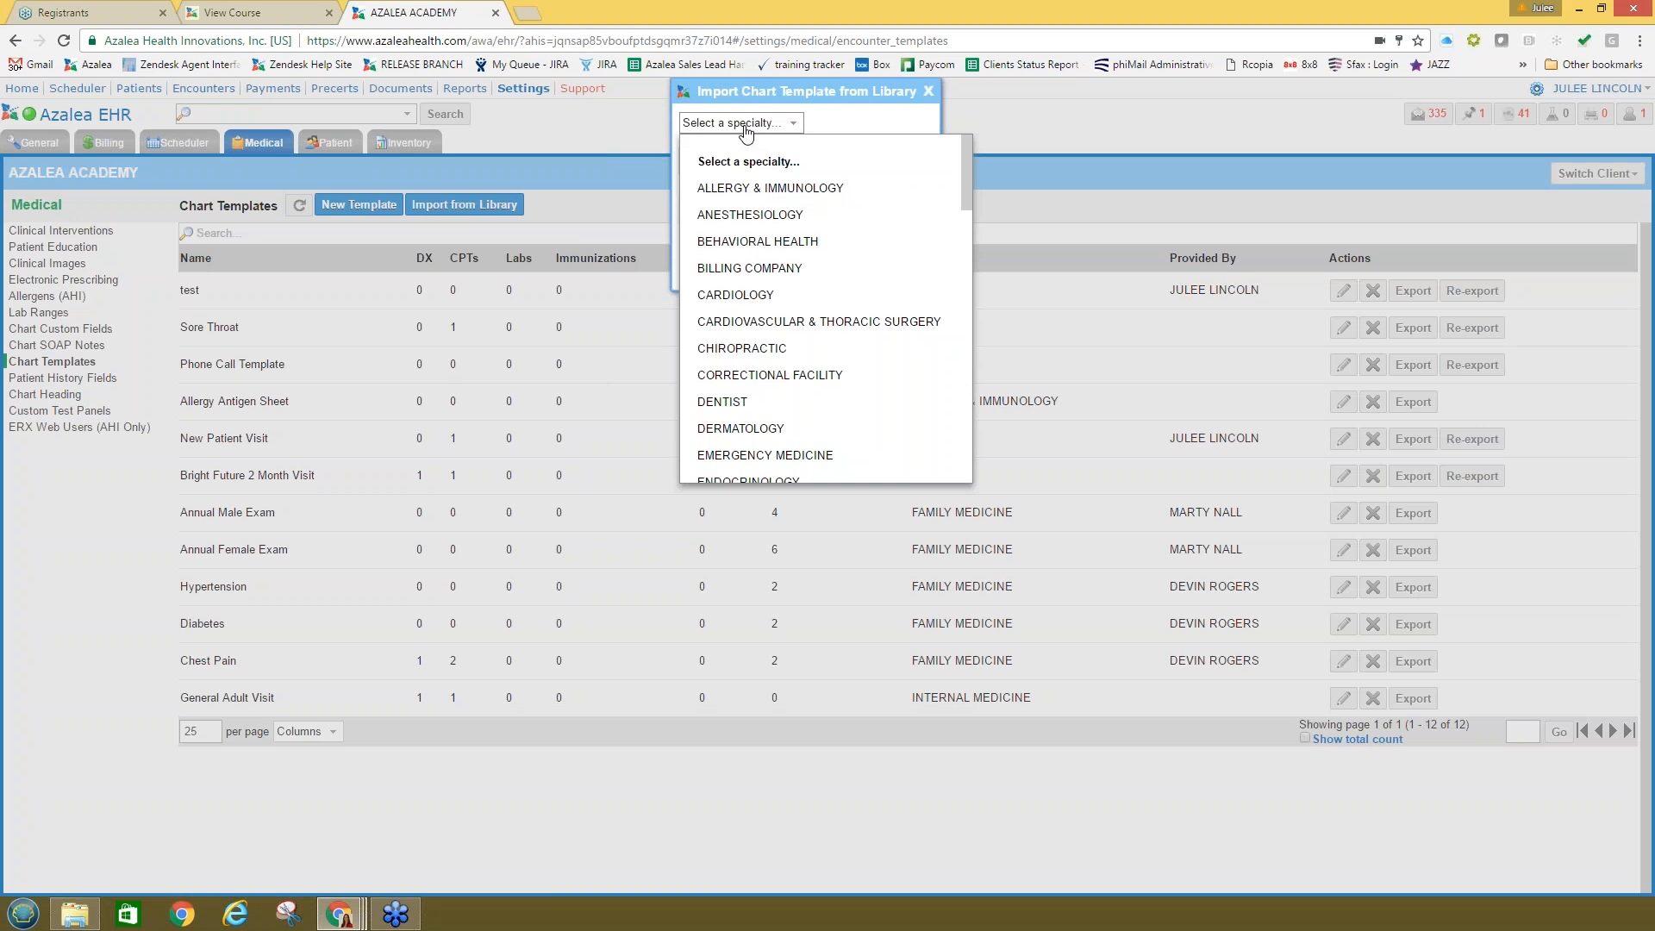
left_click(758, 188)
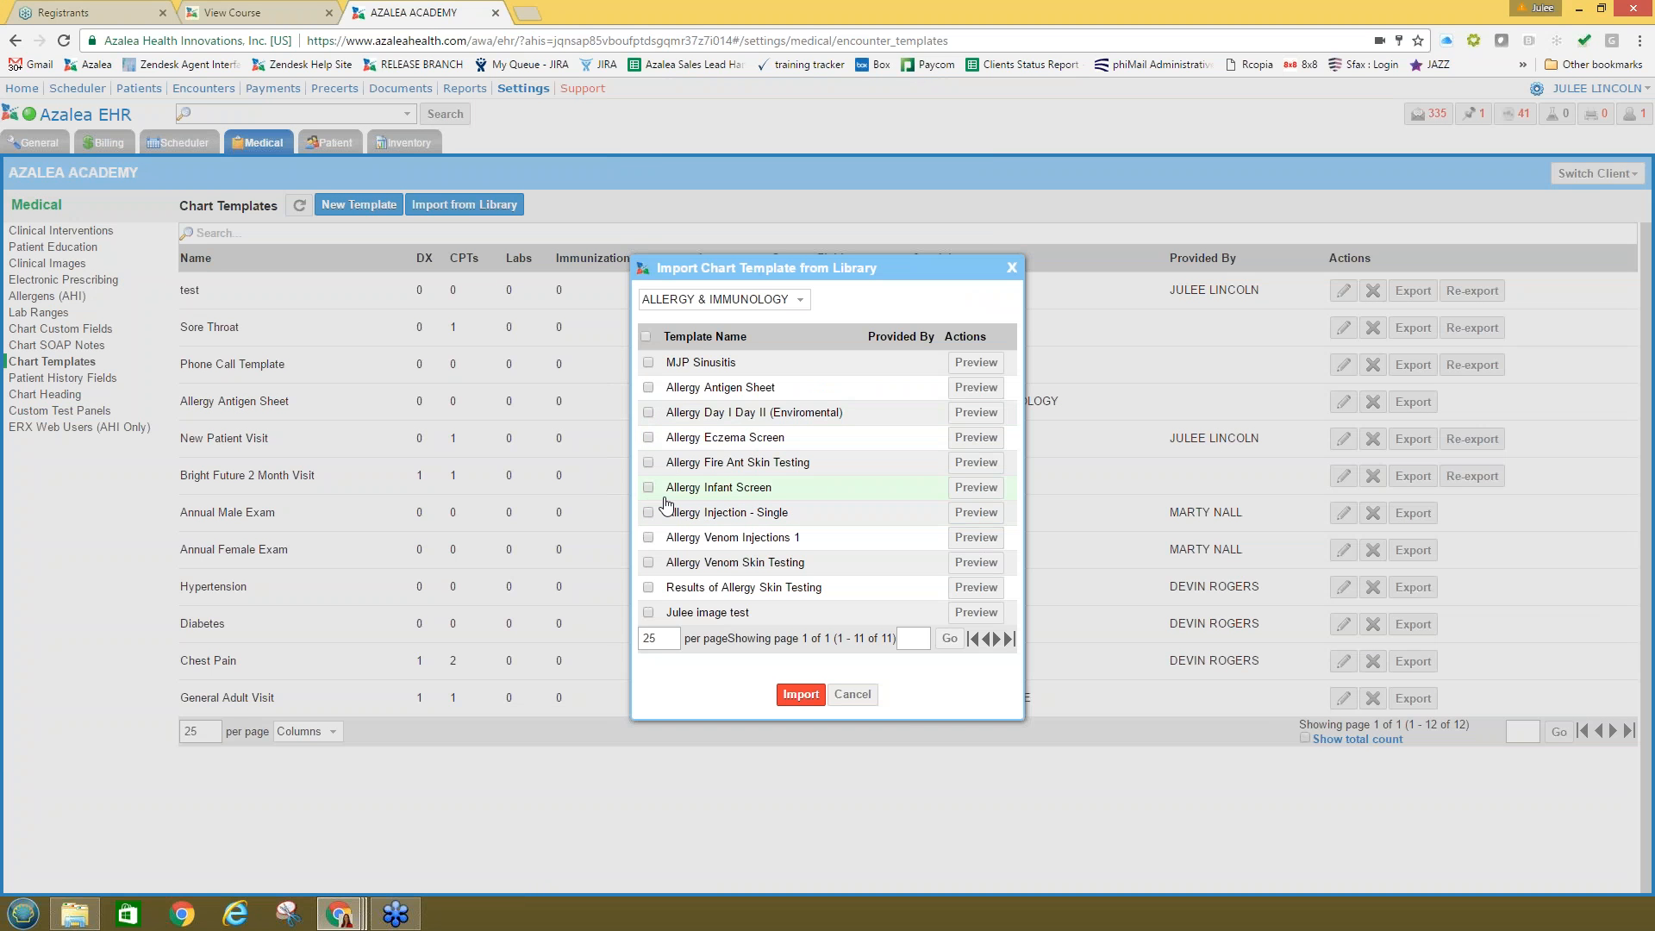
left_click(974, 487)
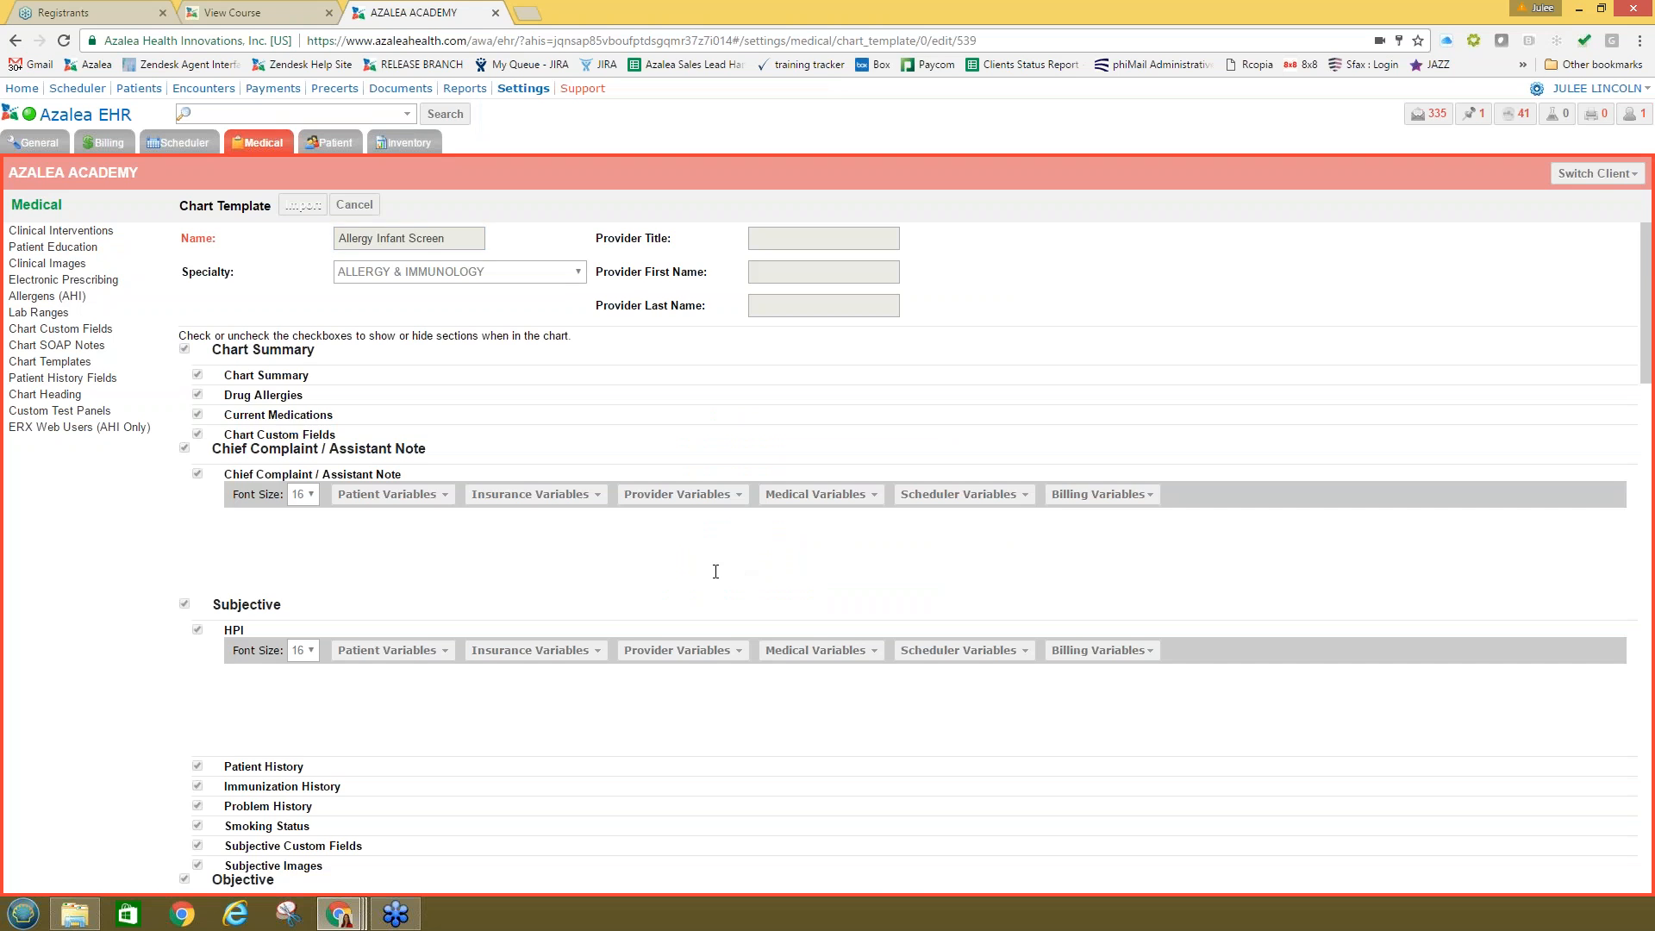
scroll(713, 569, "down", 7)
scroll(713, 569, "down", 8)
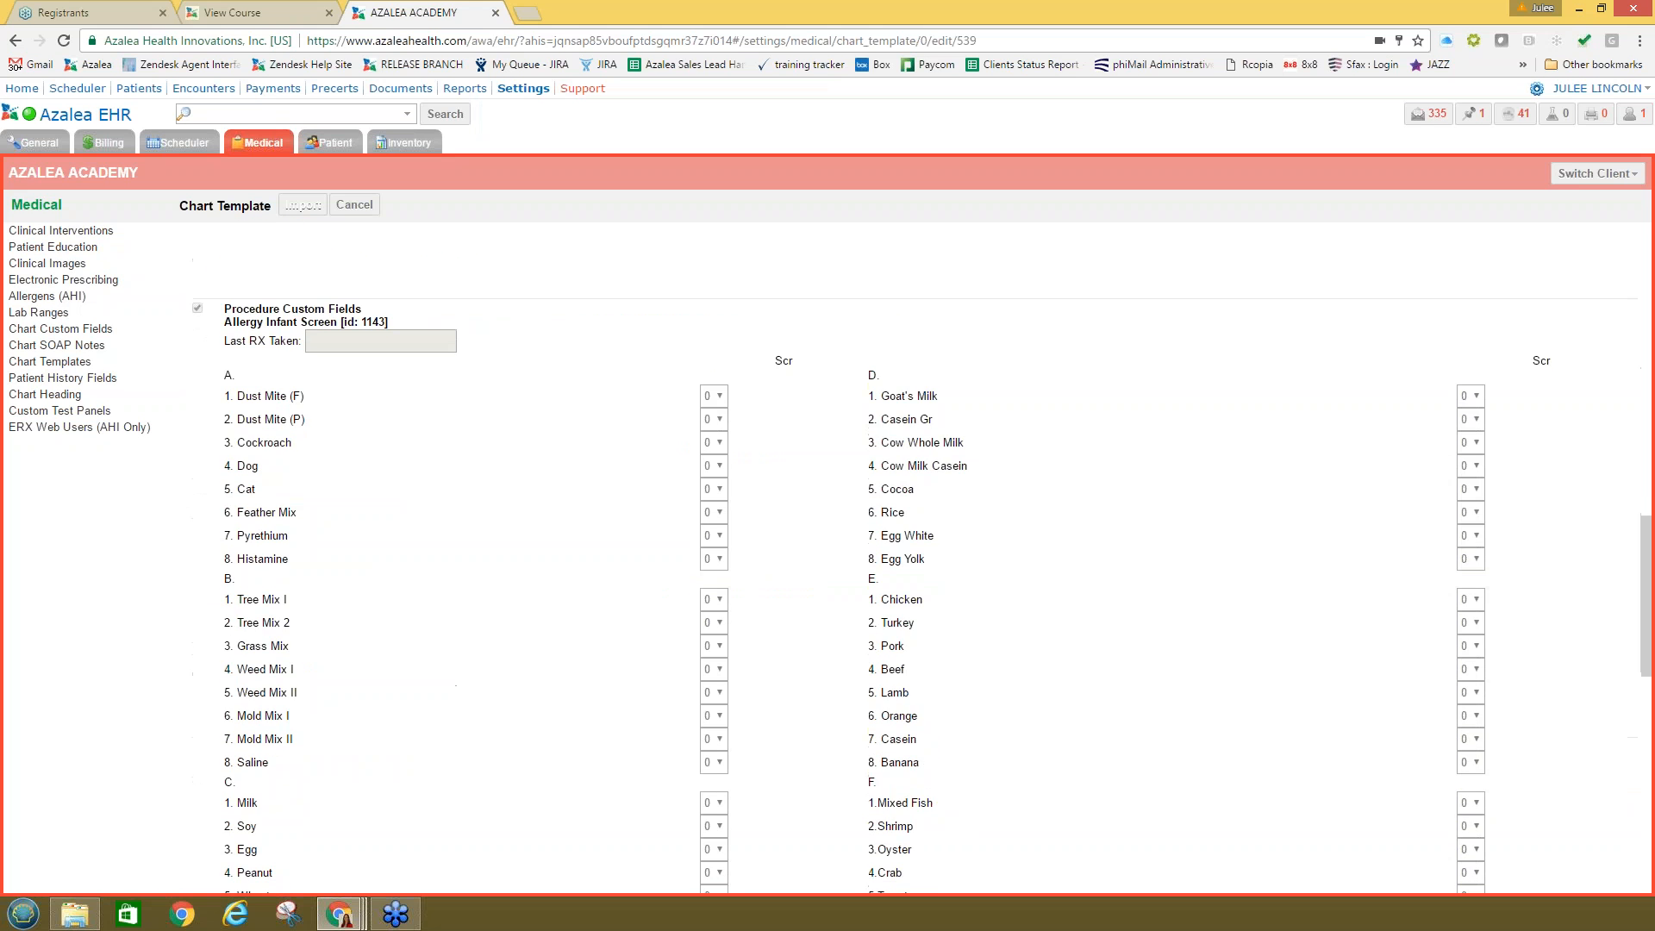
scroll(268, 340, "up", 1)
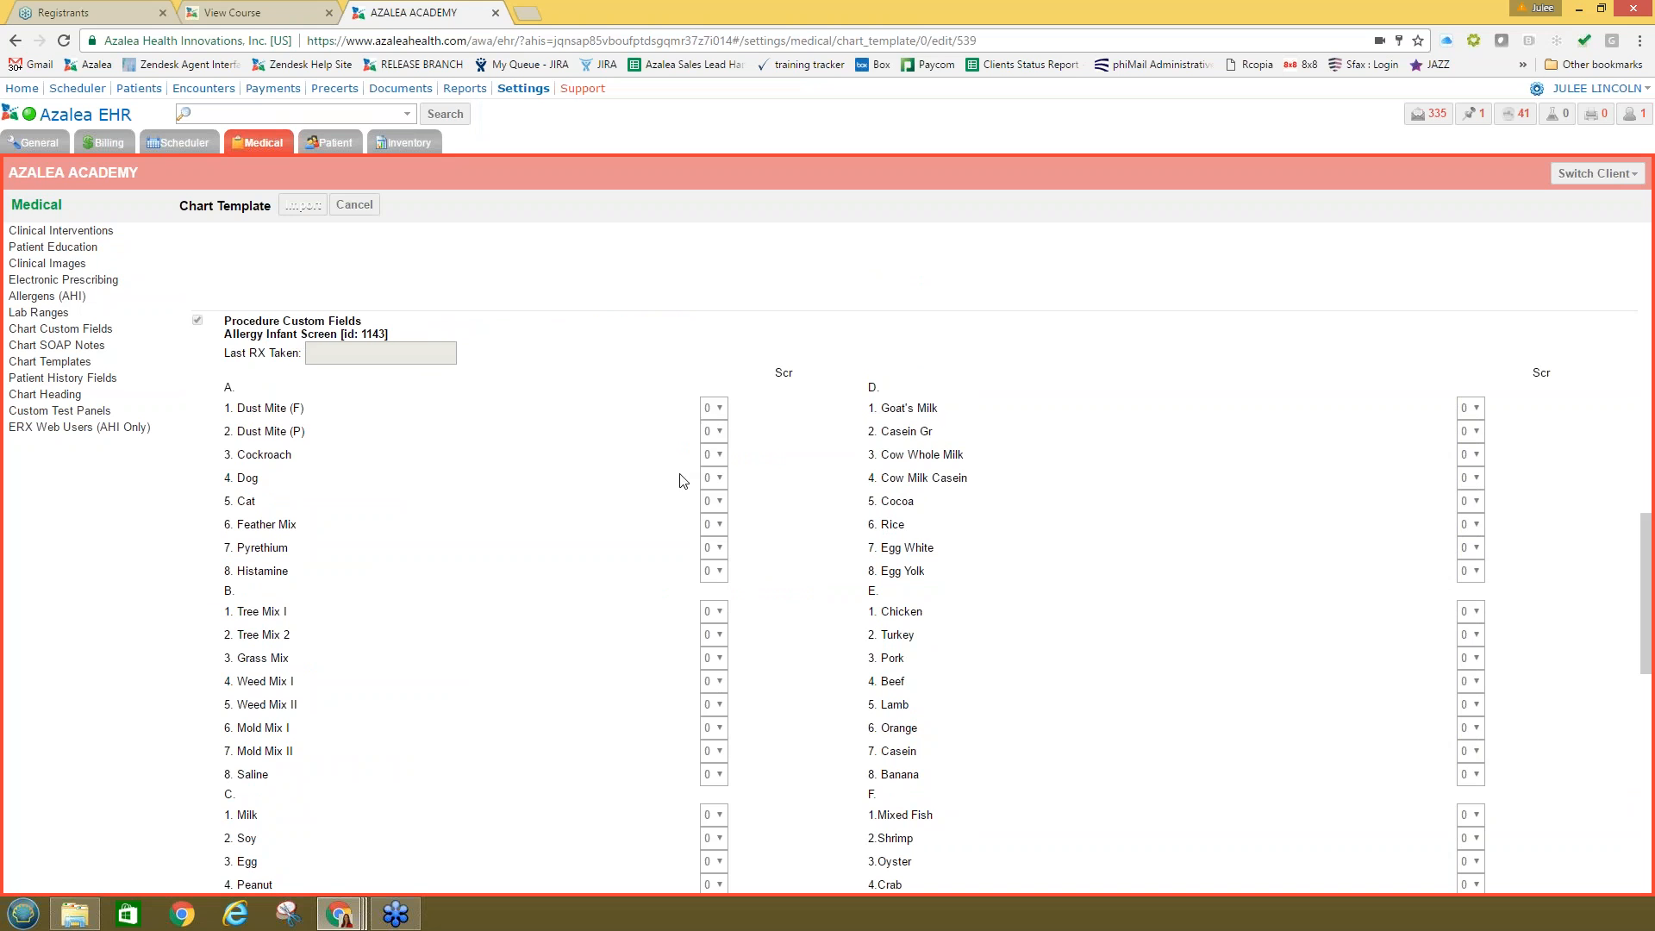
scroll(732, 567, "down", 1)
scroll(757, 570, "down", 10)
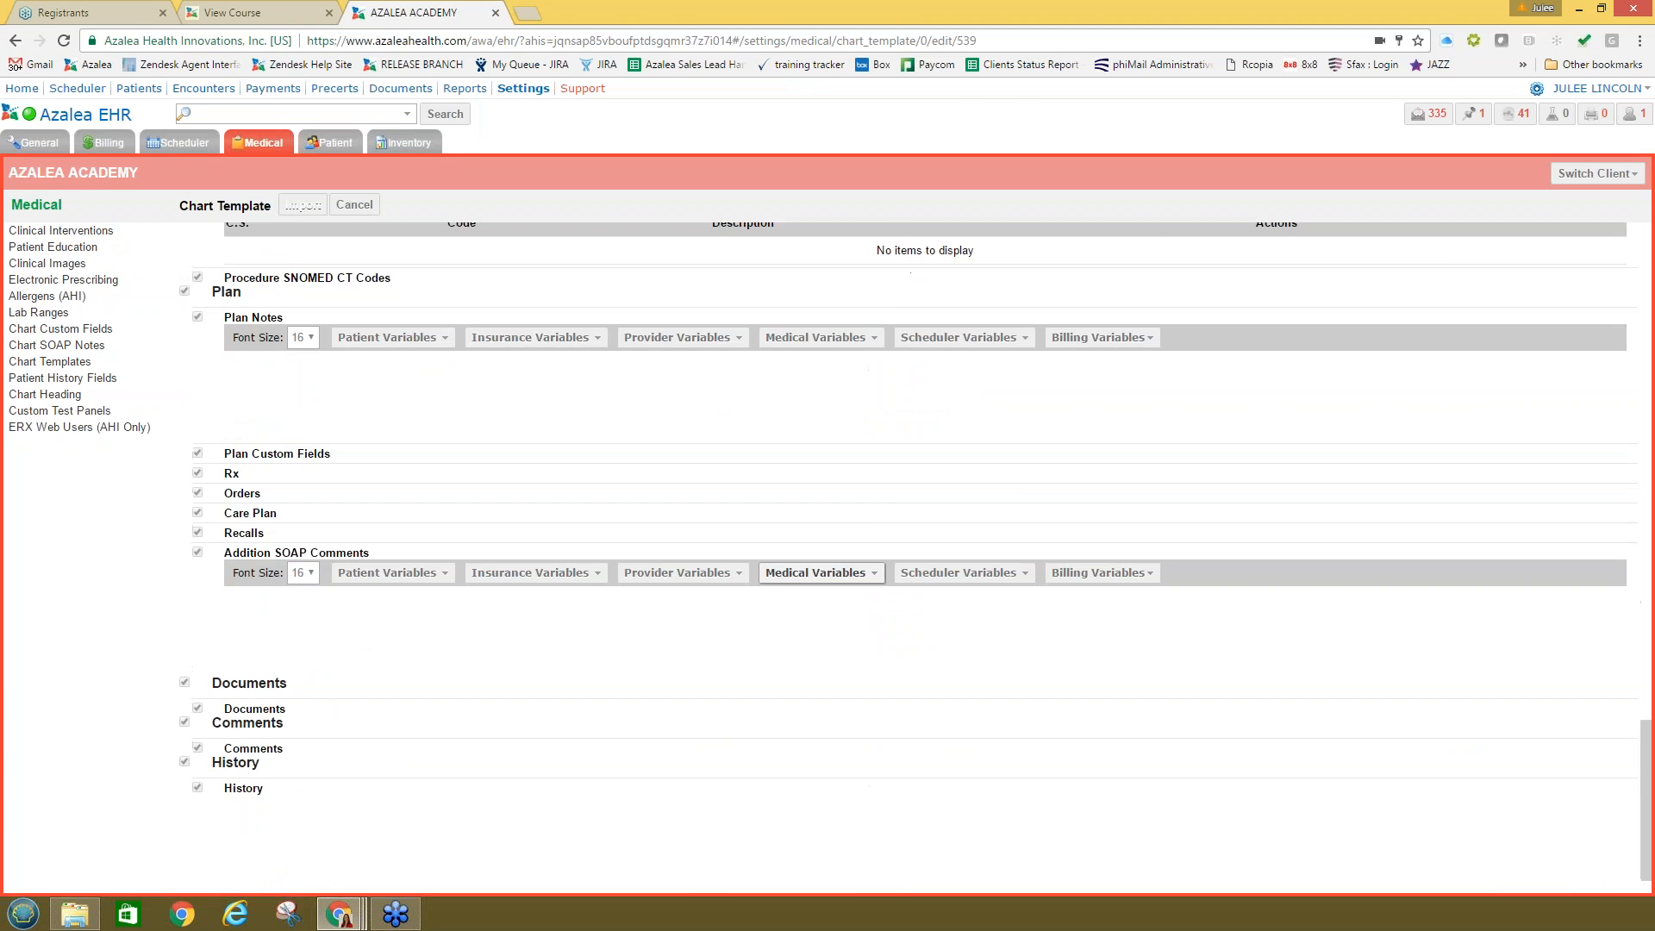
scroll(759, 571, "up", 11)
scroll(759, 571, "up", 10)
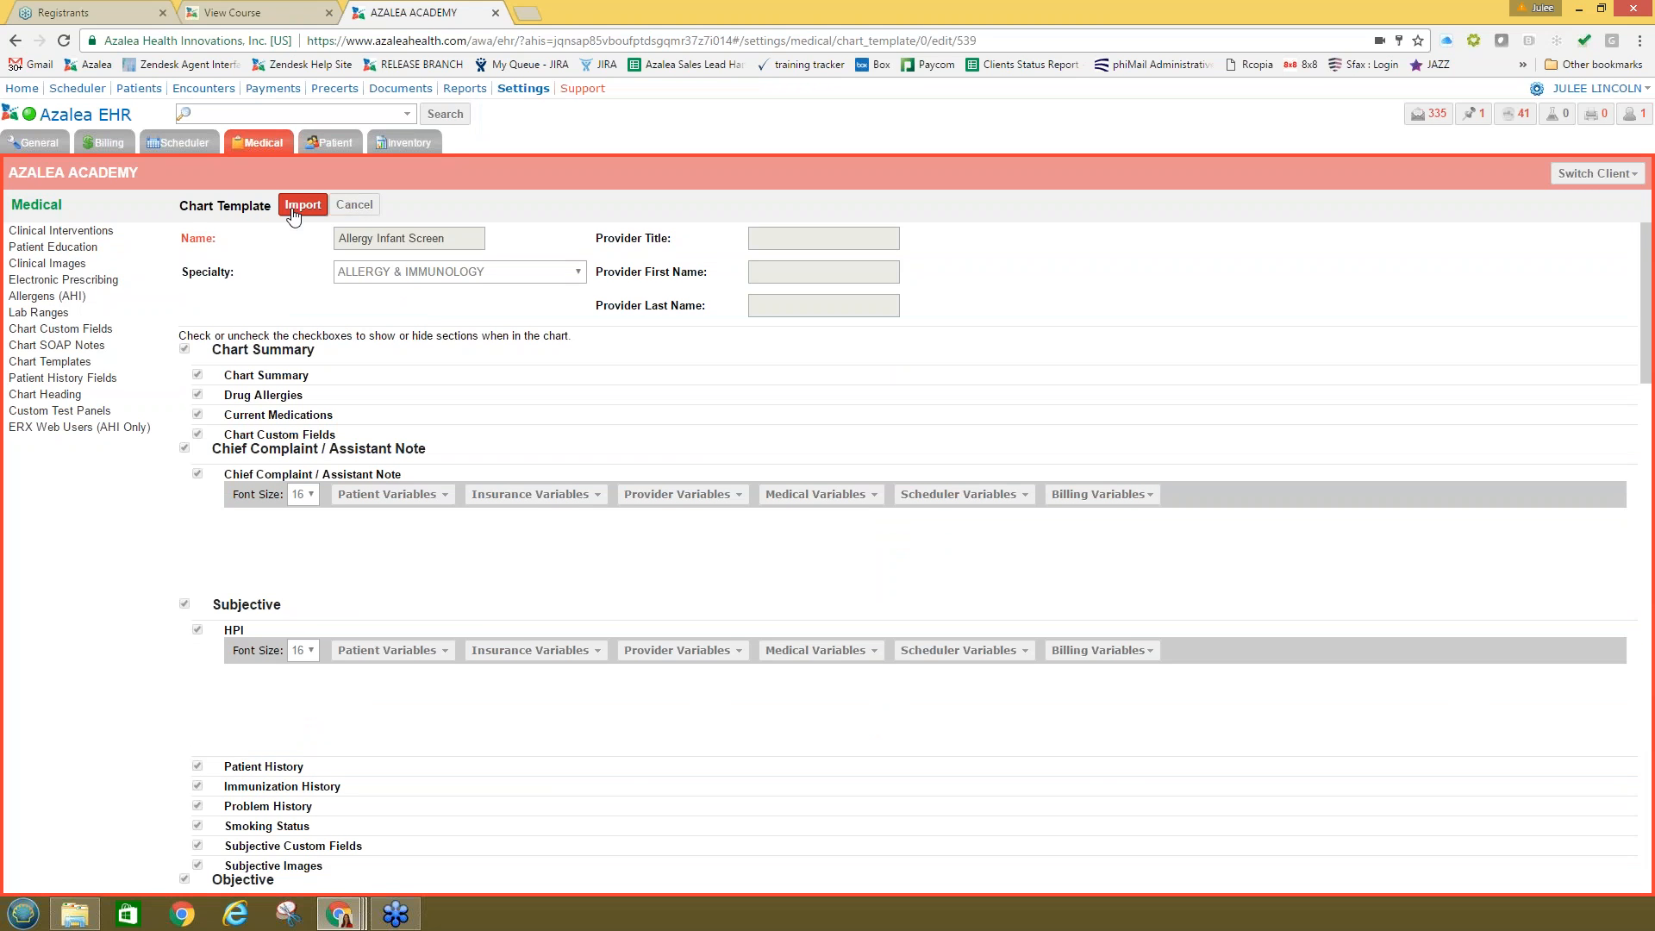
left_click(294, 214)
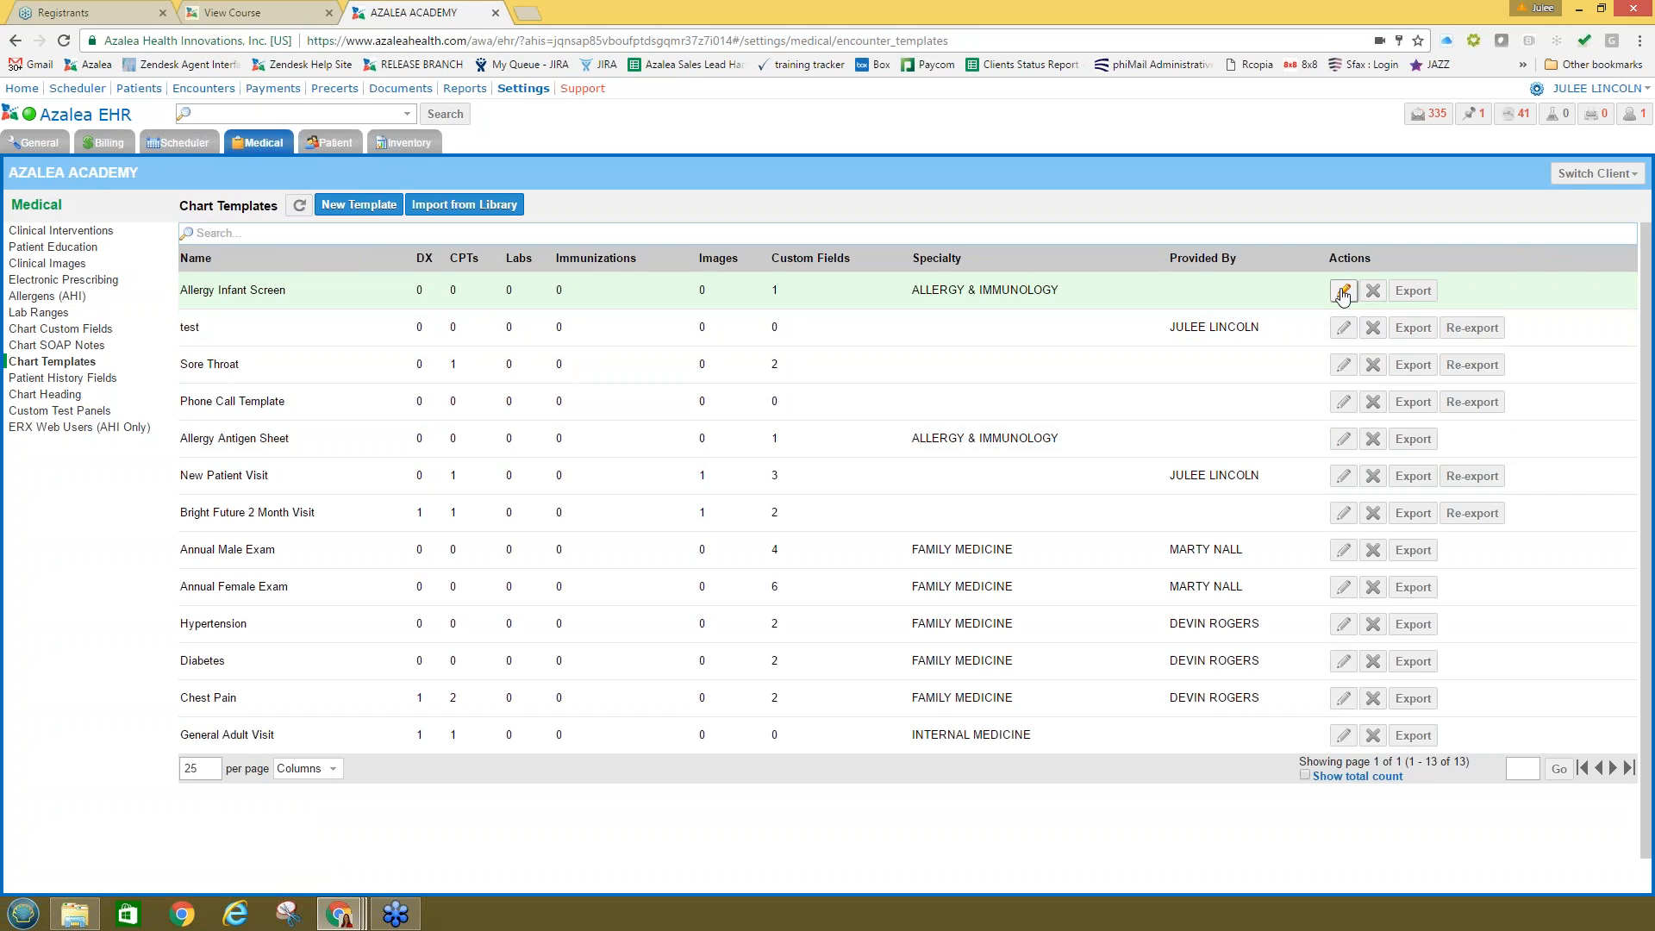
Step: Assign the FRONT OFFICE group to the Allergy Infant Screen template, then go to General settings
left_click(1341, 293)
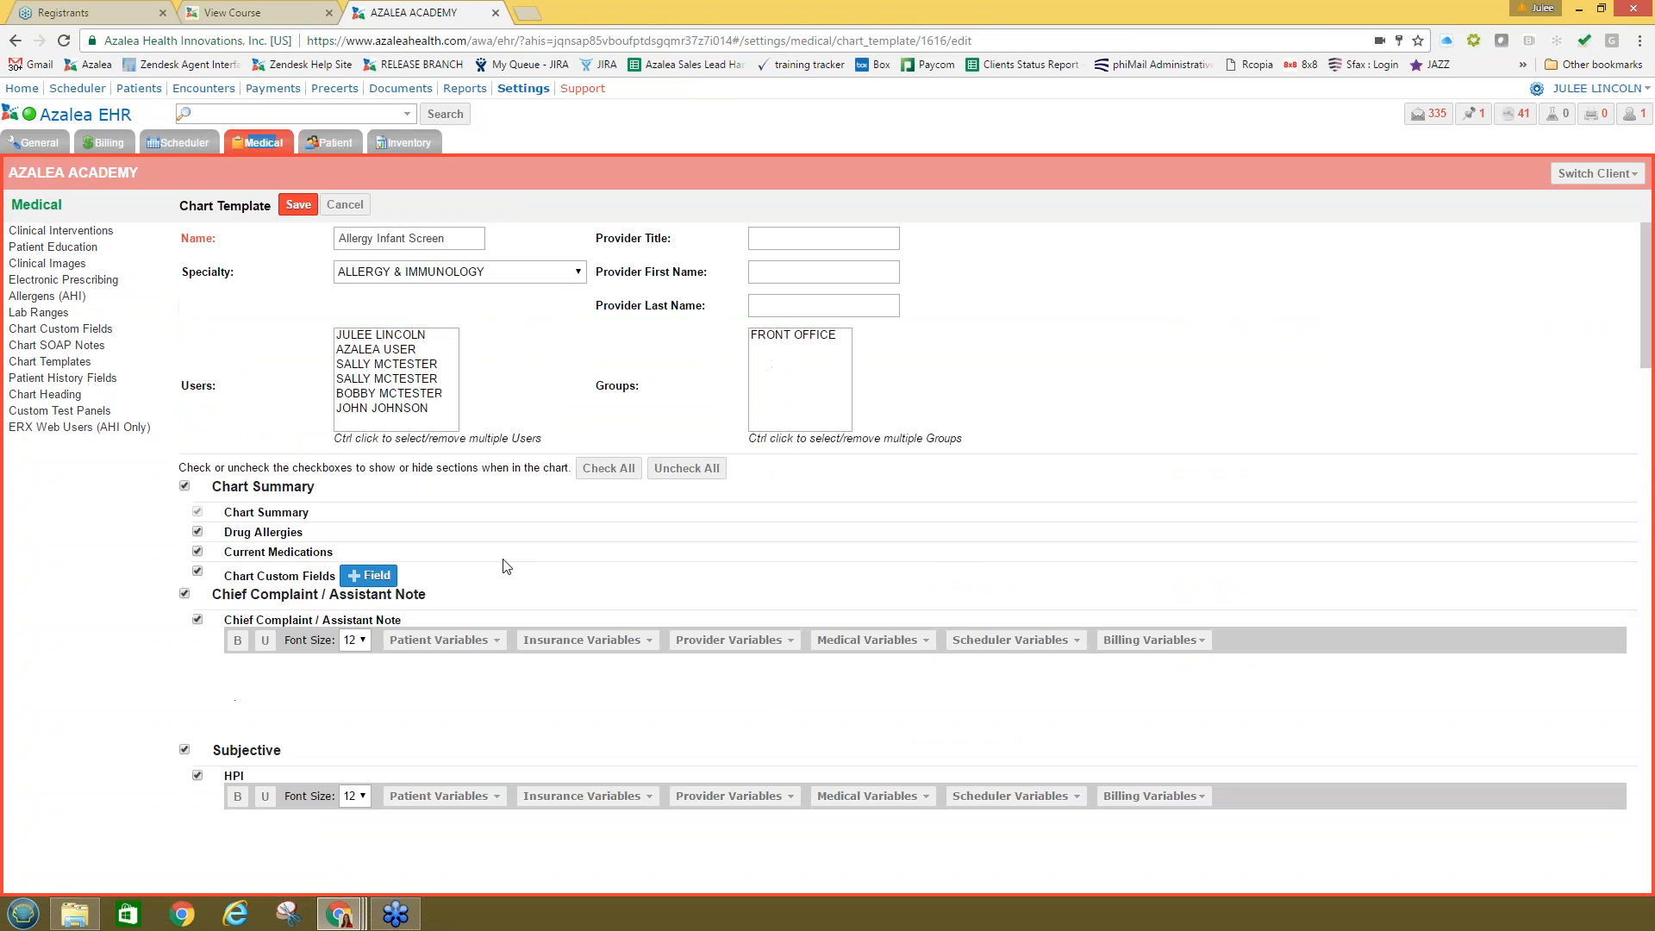
left_click(356, 337)
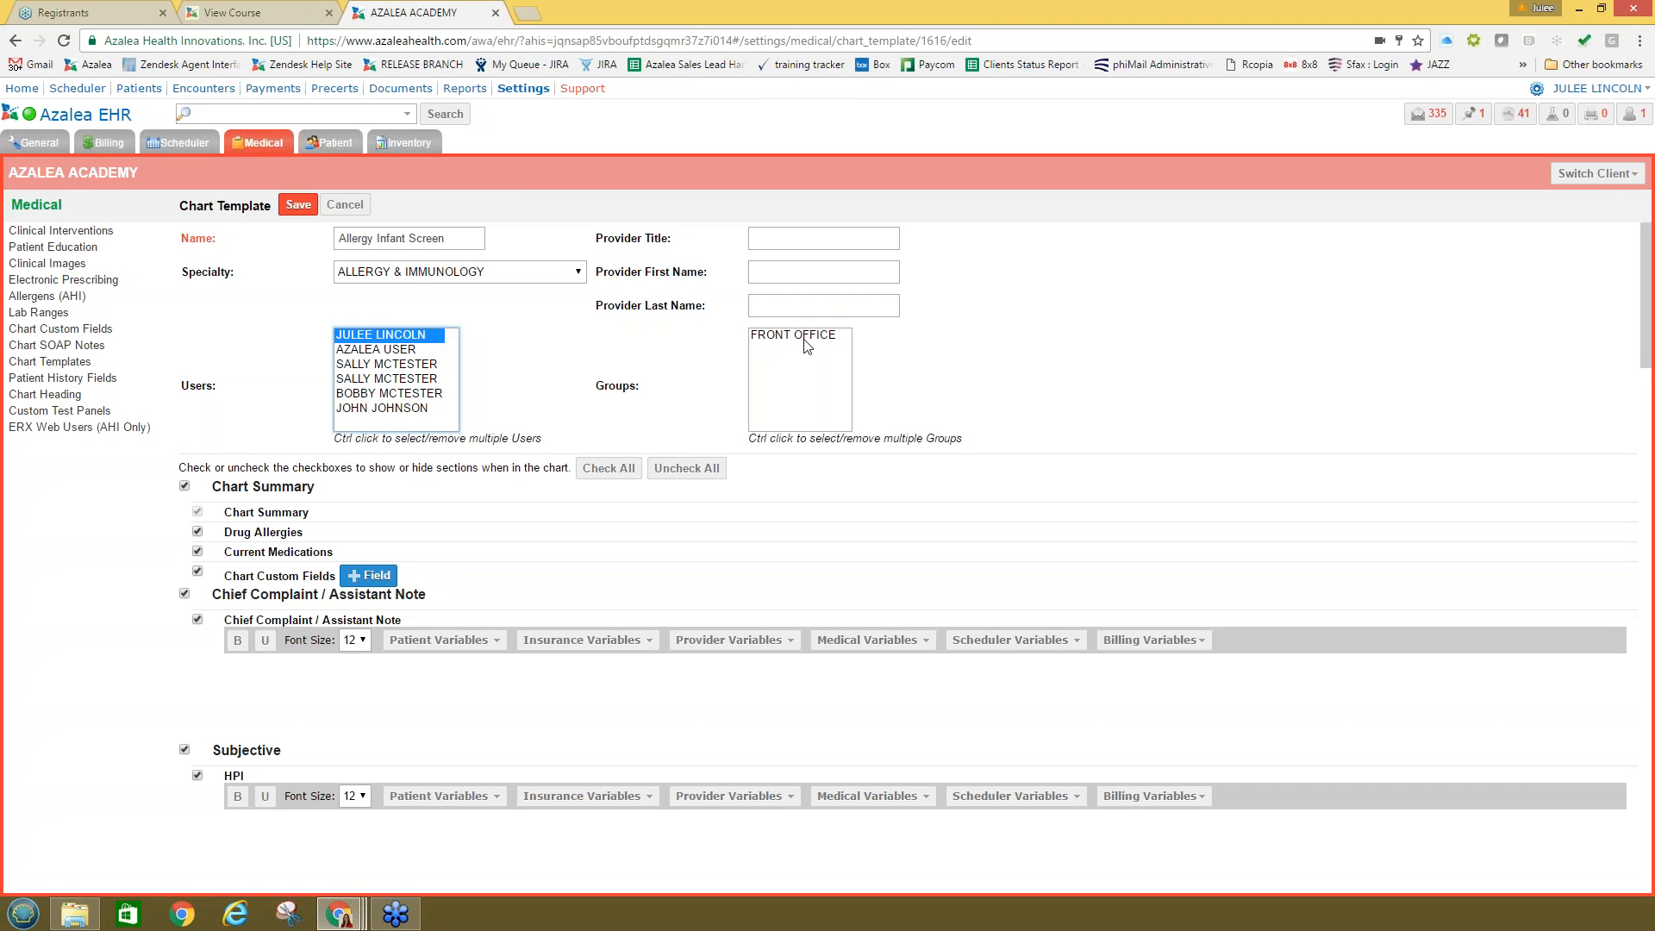
left_click(805, 342)
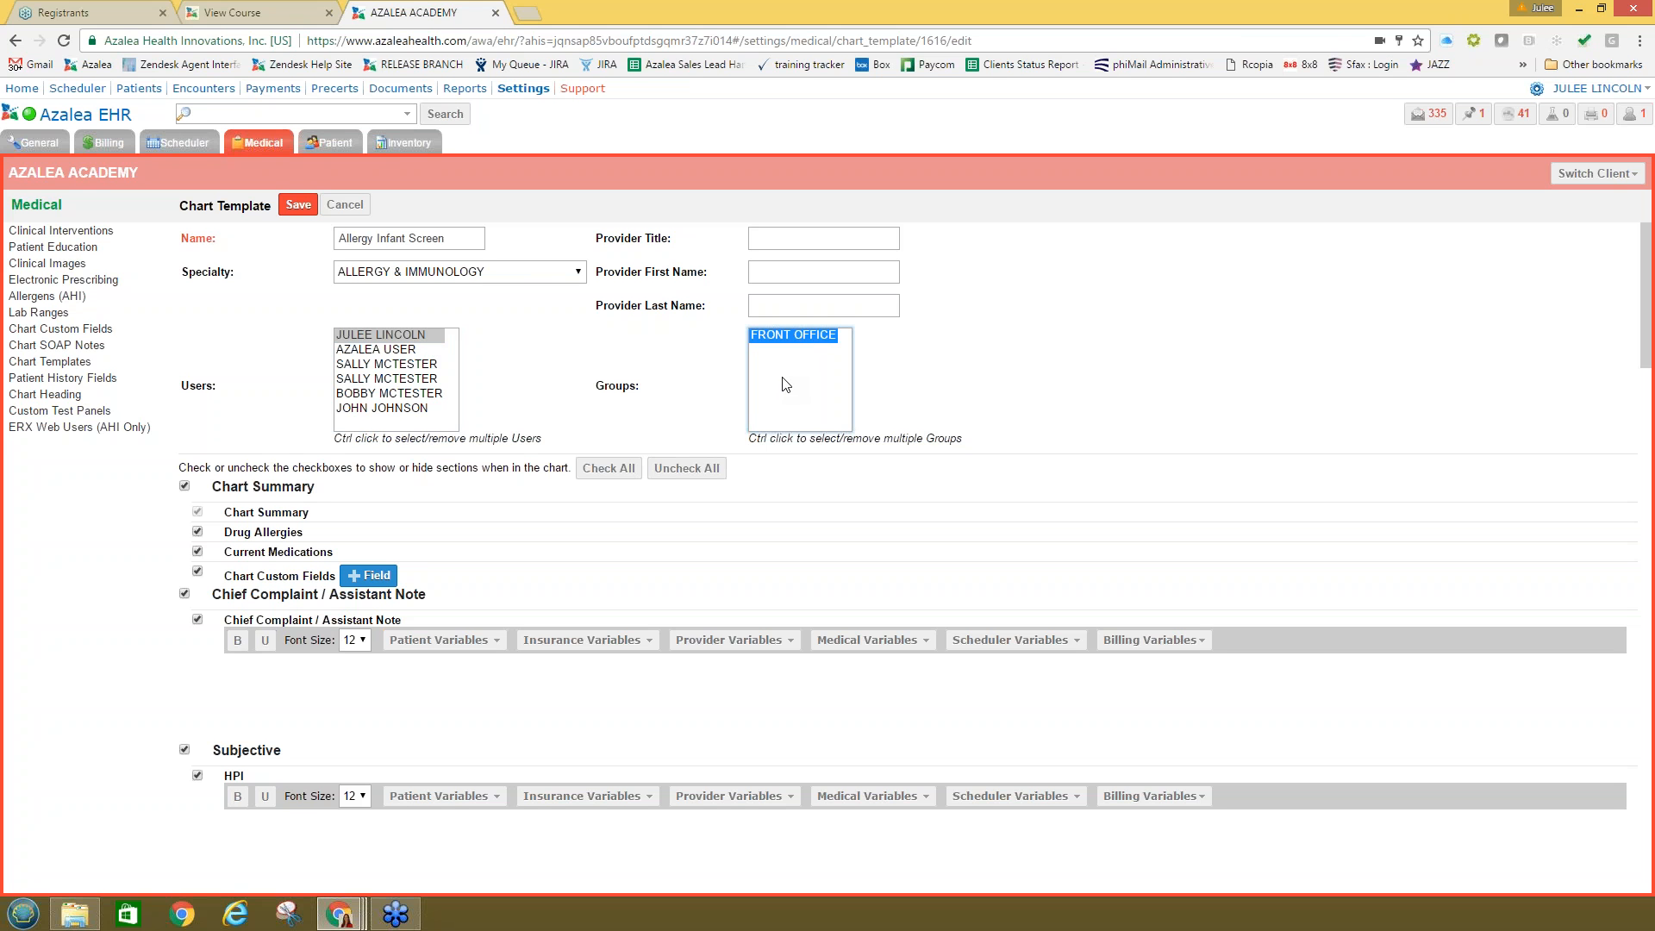
left_click(979, 349)
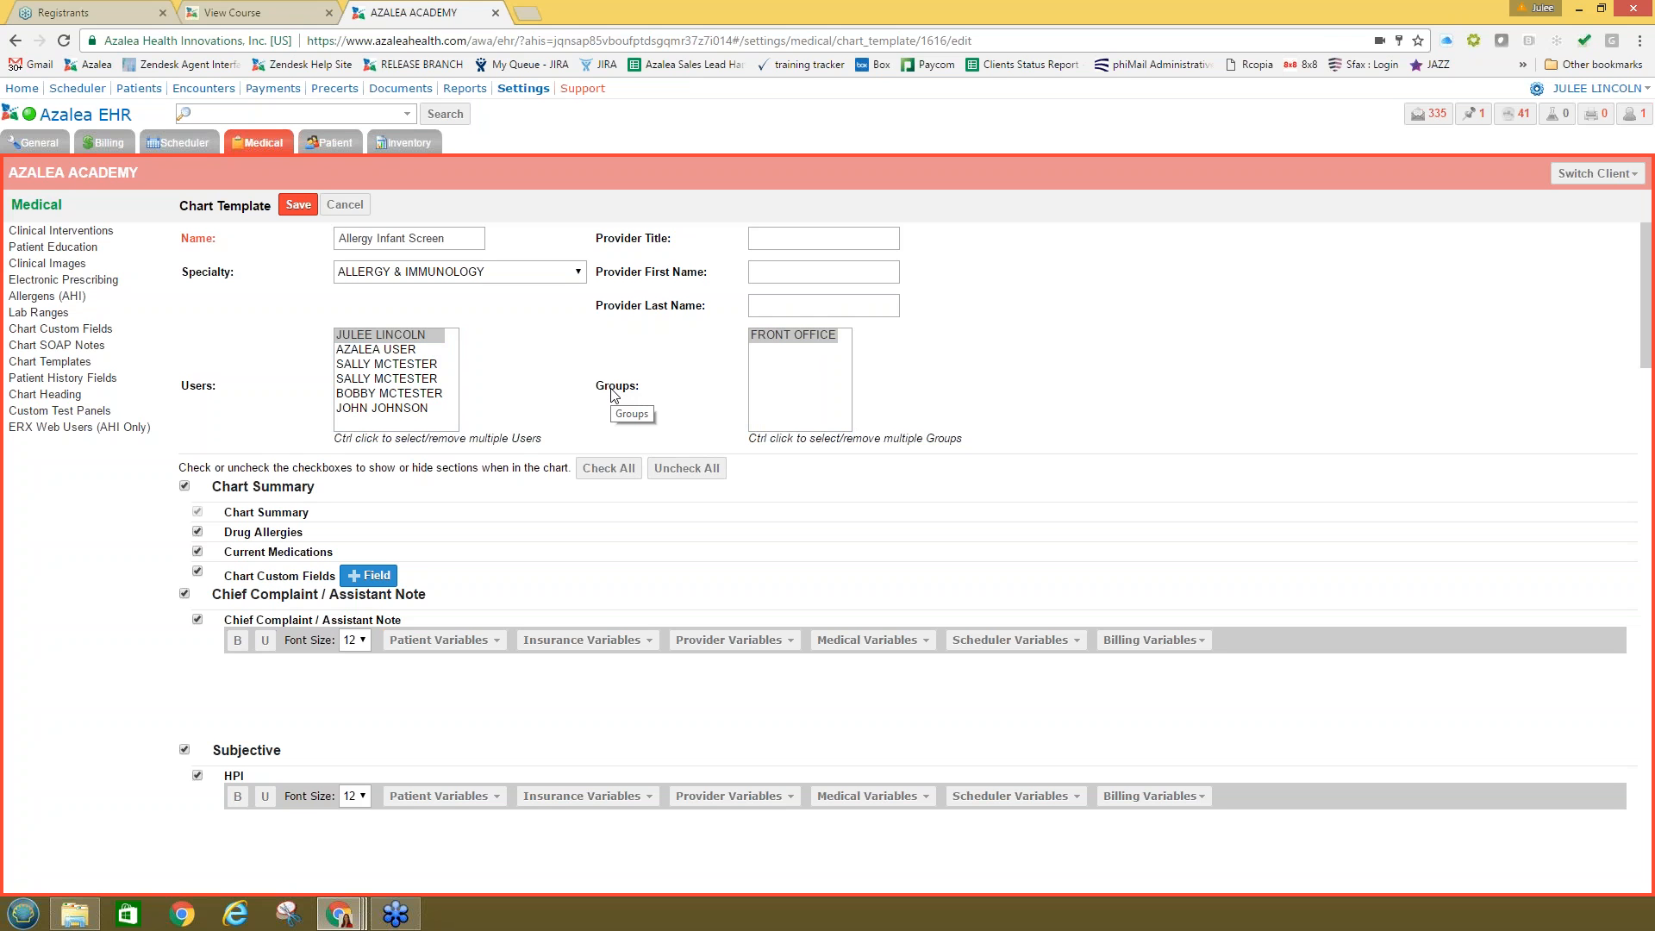
left_click(771, 366)
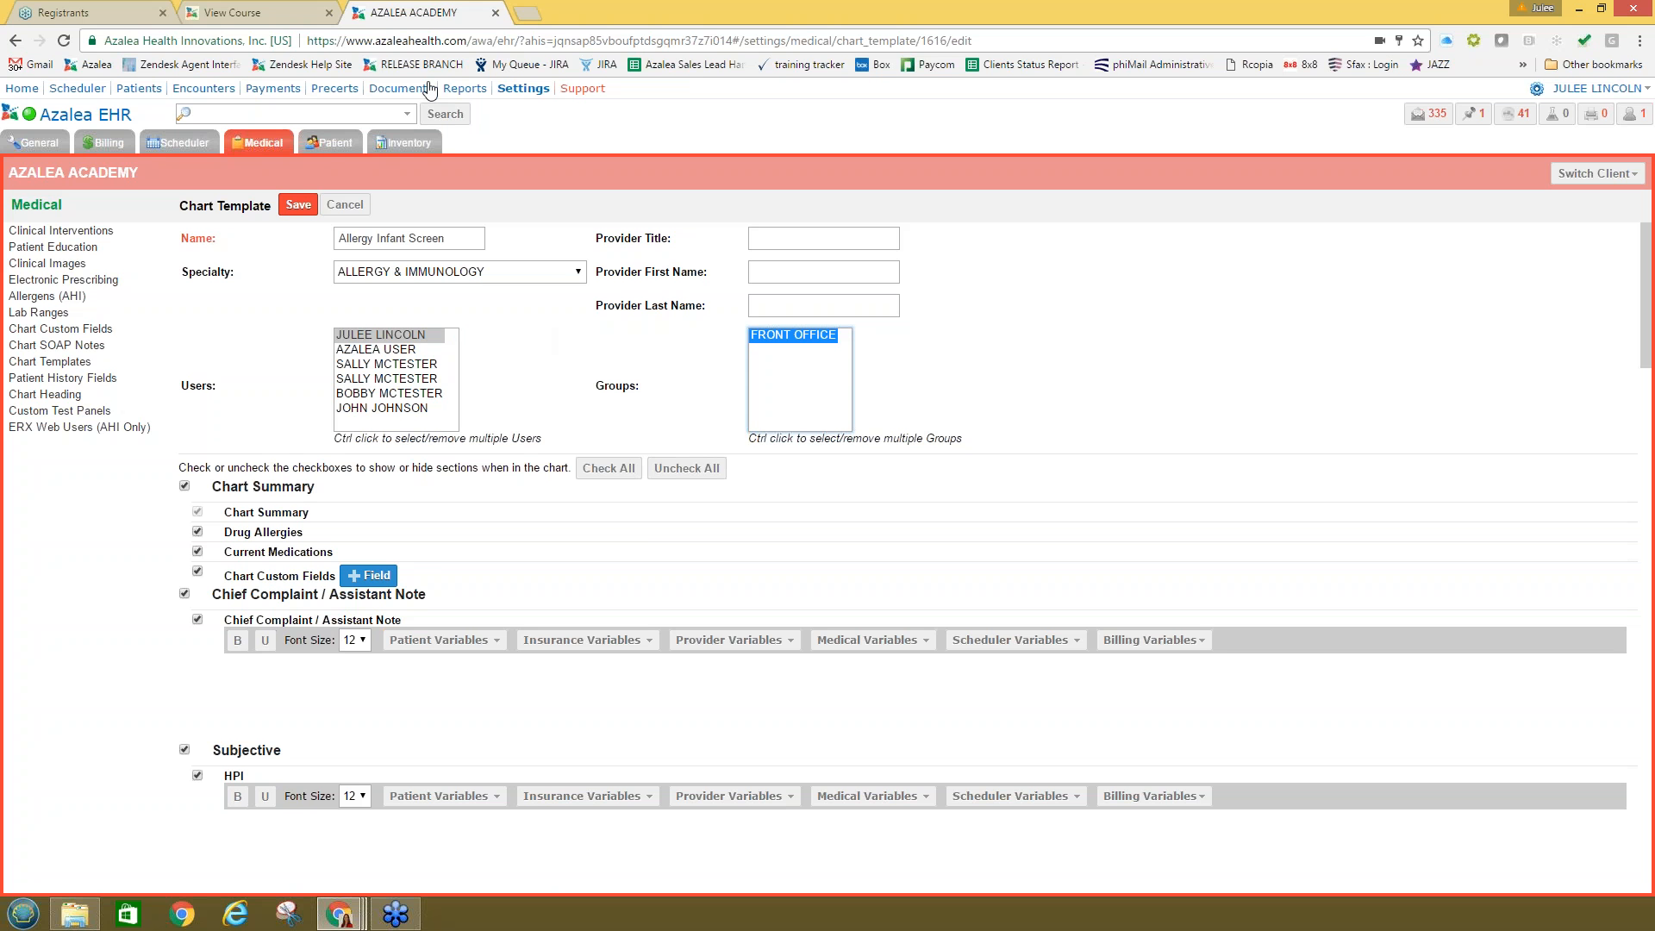
left_click(504, 89)
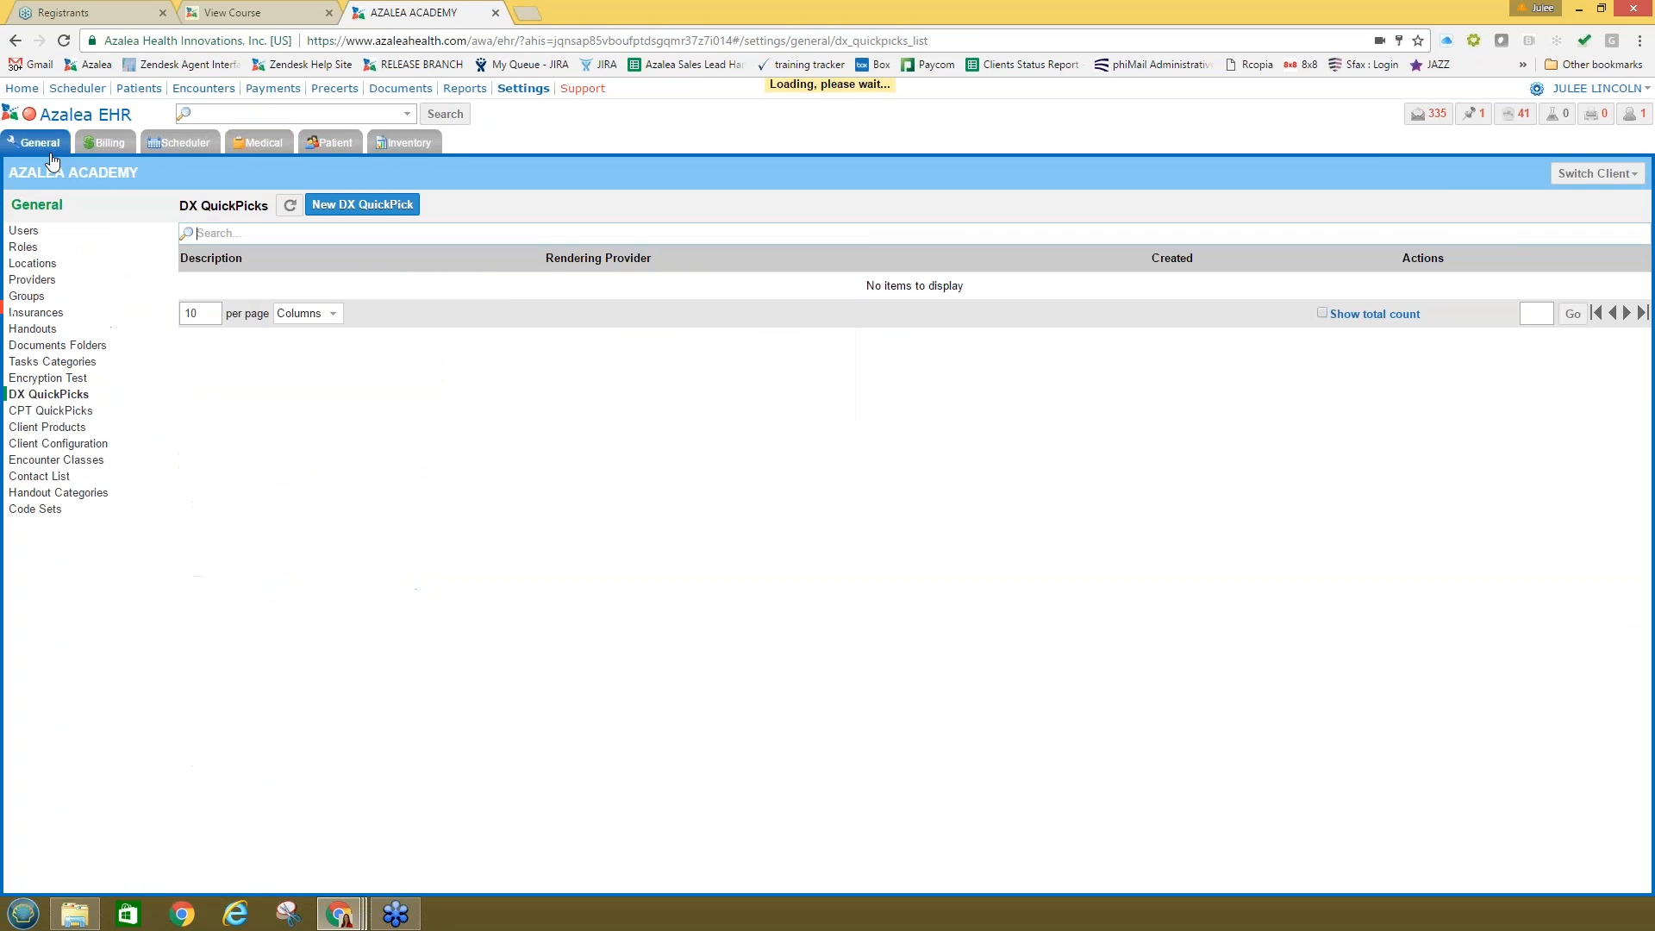
Step: Create a Clinical Staff group and add the software support user as its member
left_click(27, 298)
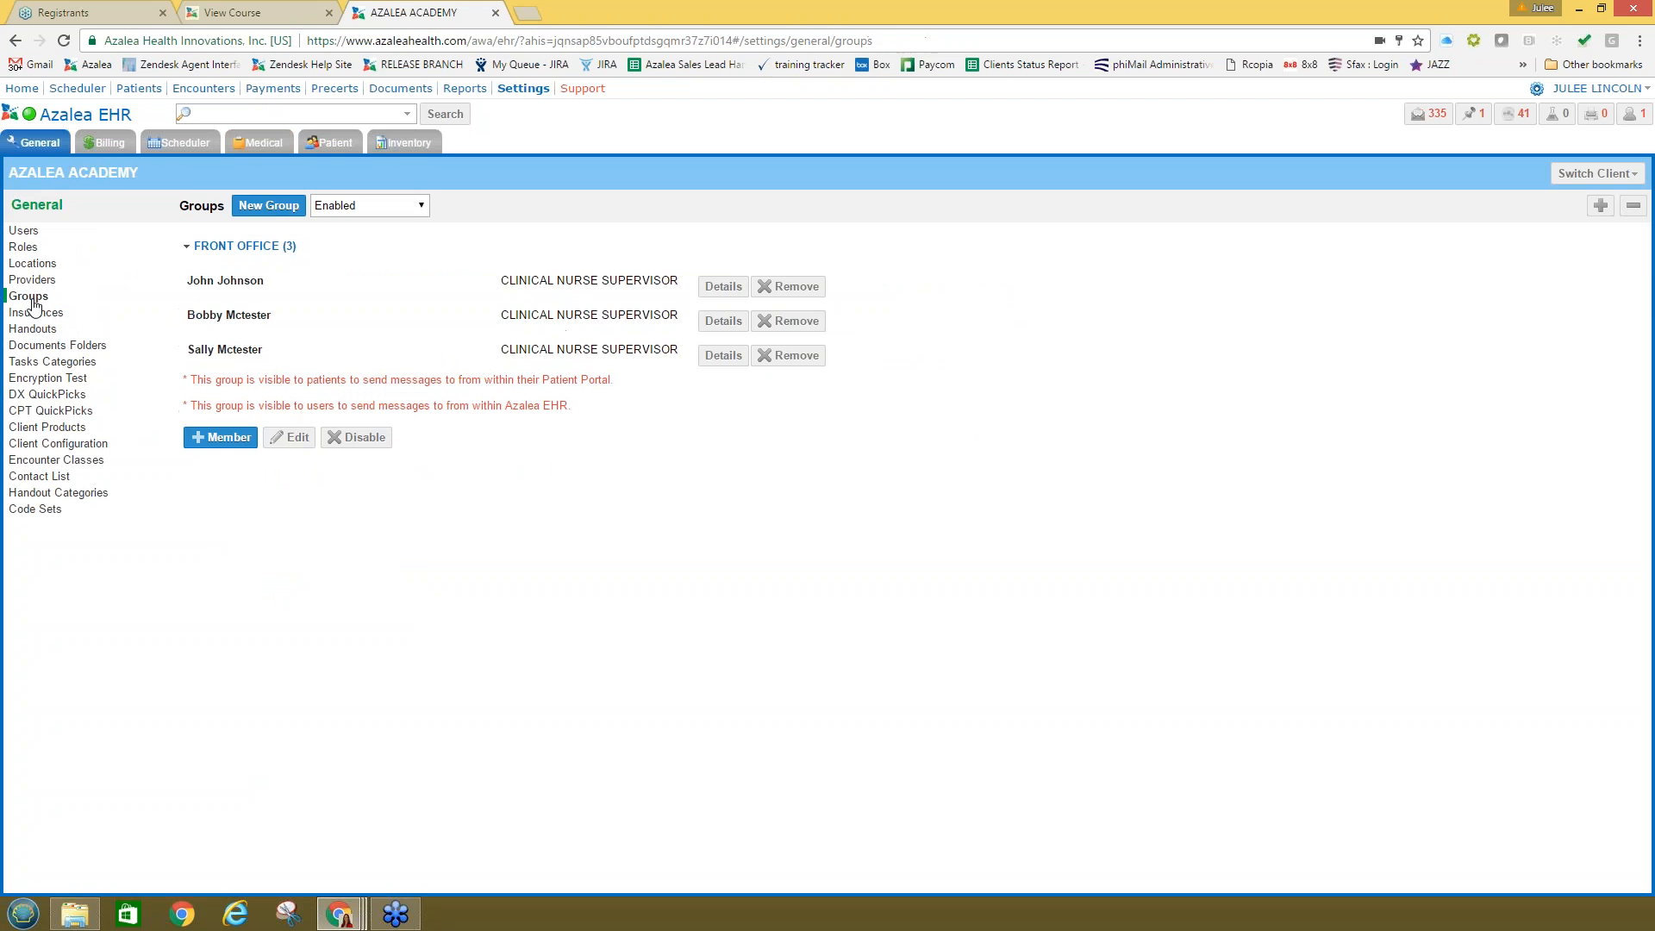
left_click(273, 206)
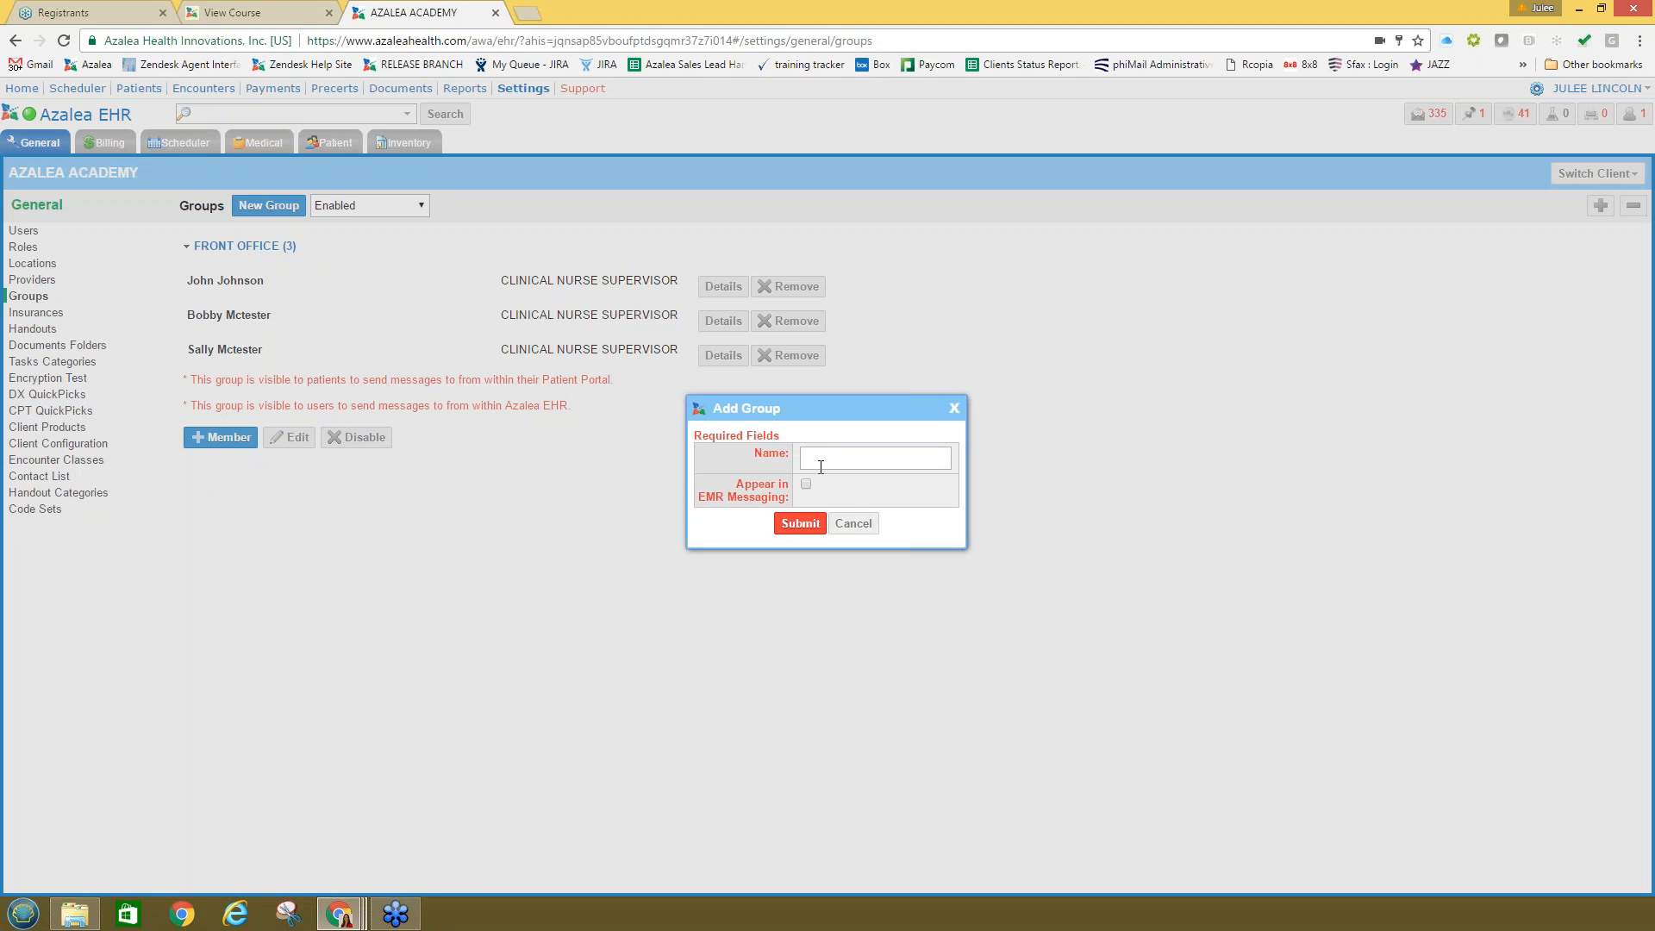
type("Clinical Staff")
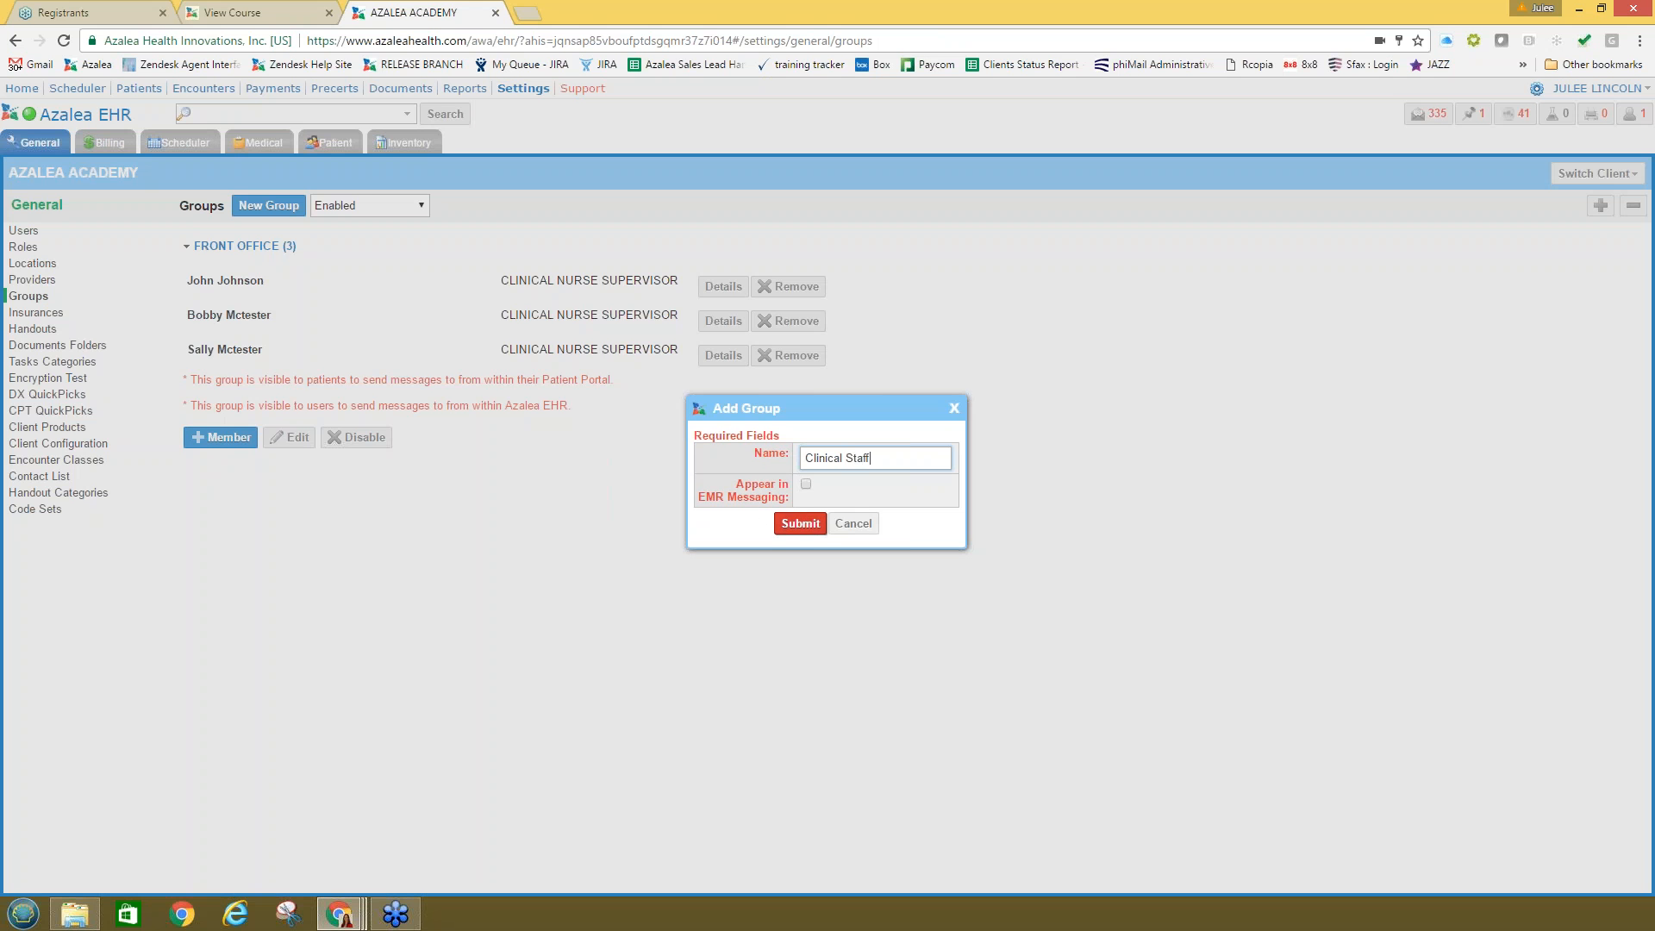
left_click(798, 523)
left_click(221, 308)
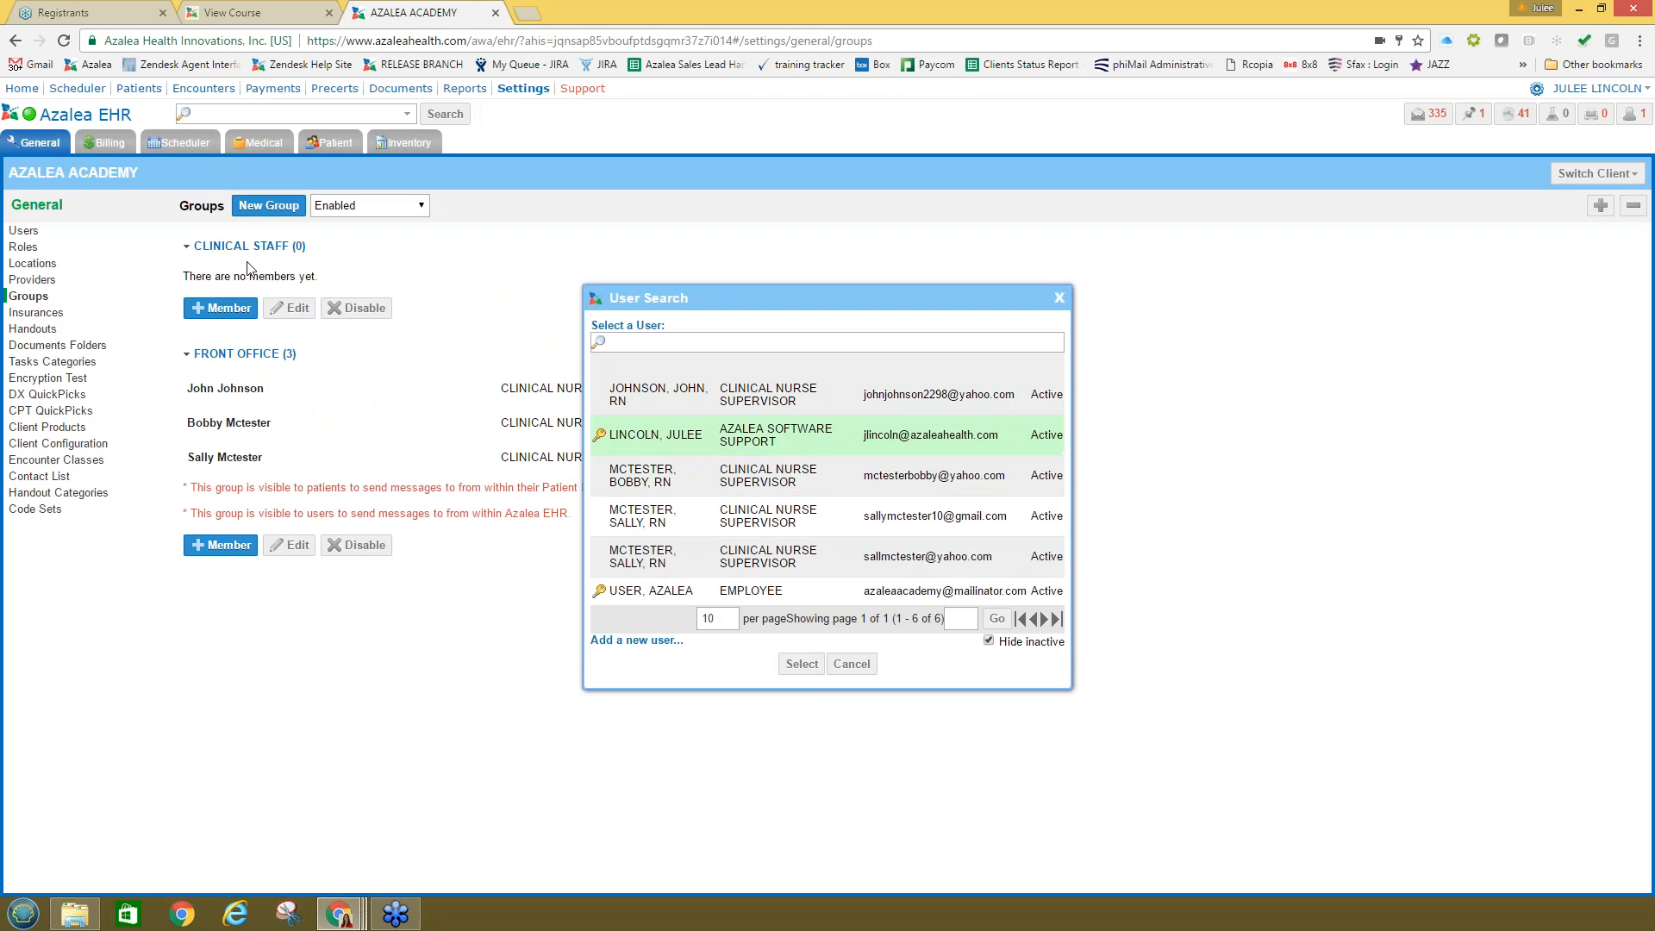
left_click(801, 664)
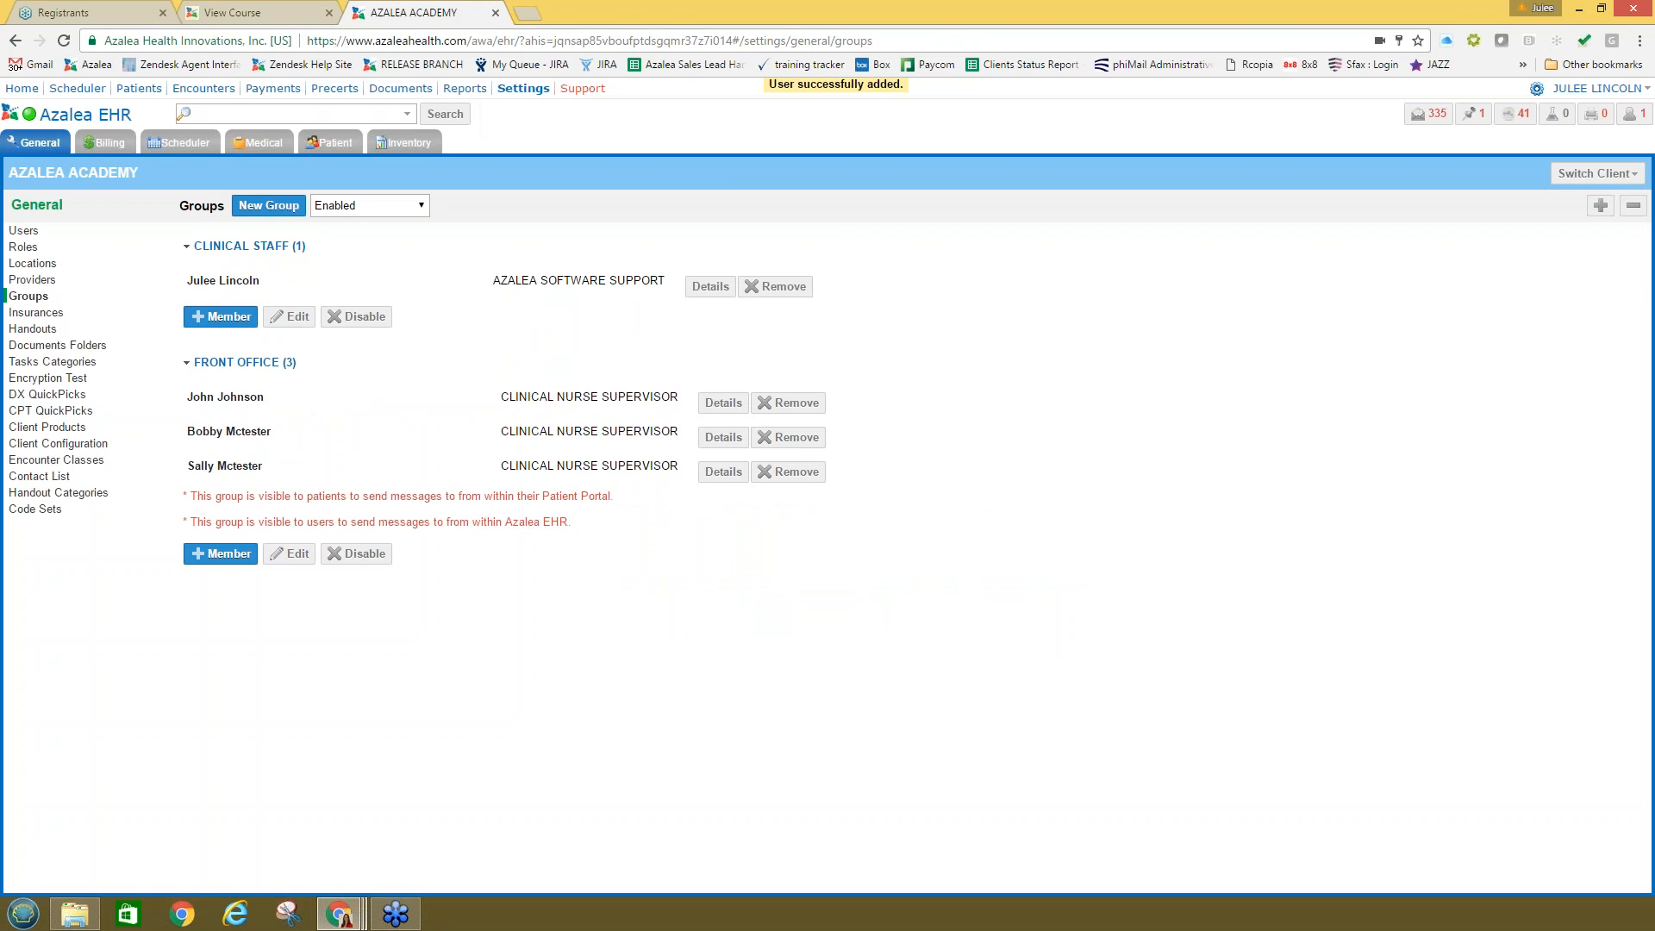
left_click(257, 143)
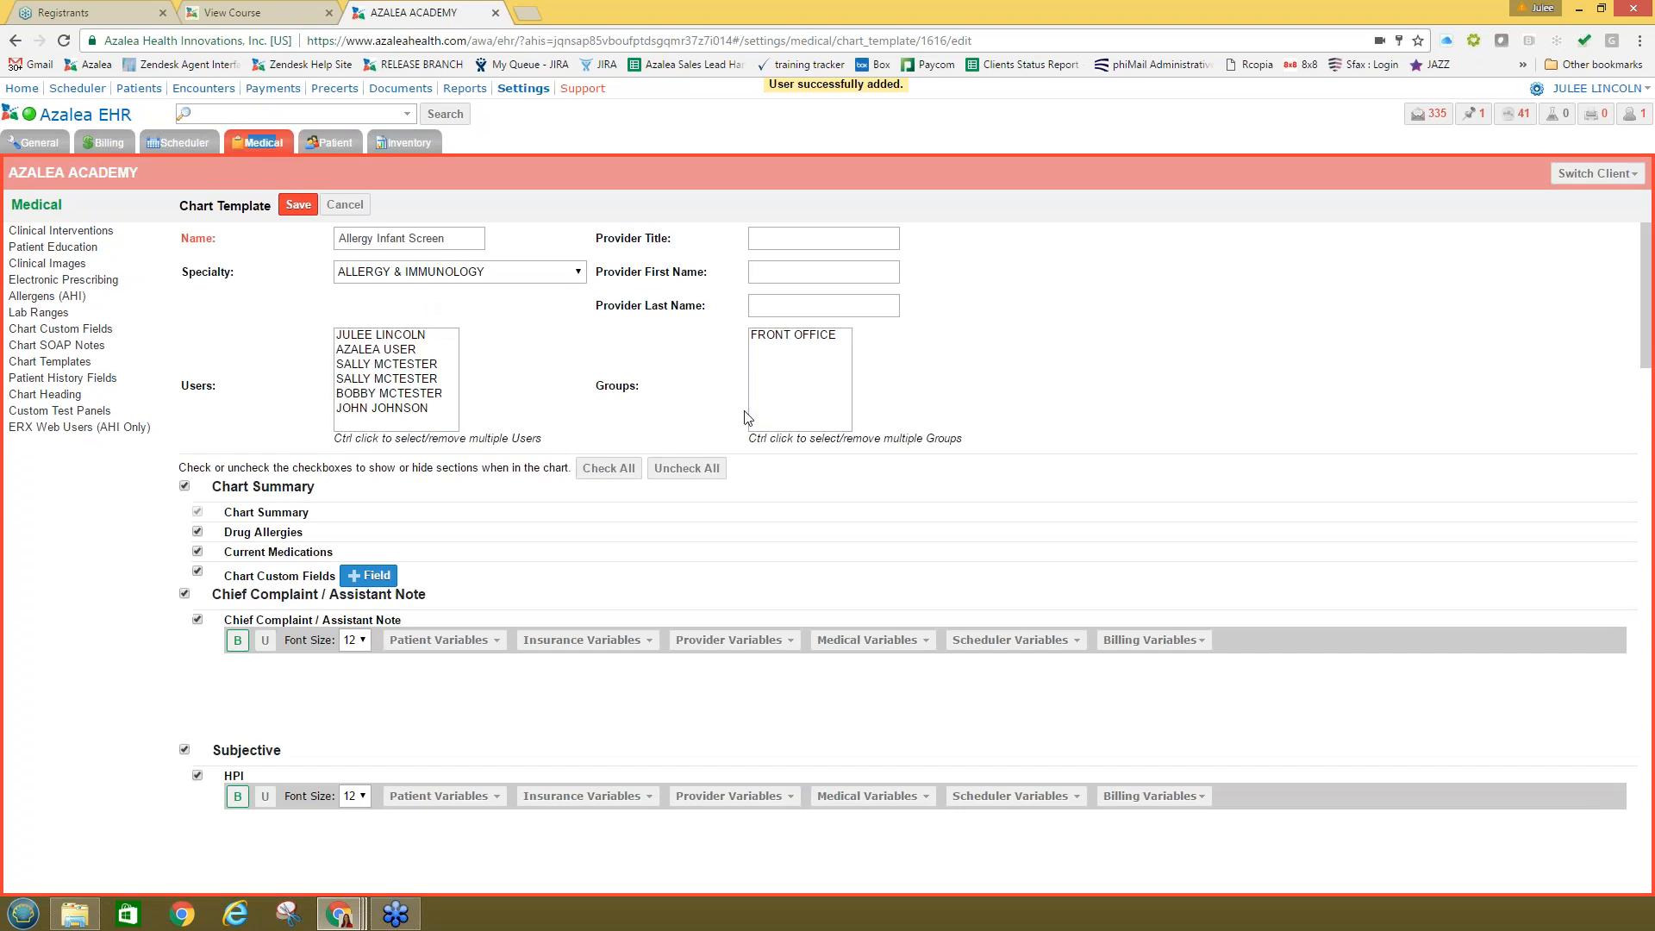
Step: Close the Allergy Infant Screen template unsaved and return to the Medical chart template settings
left_click(345, 206)
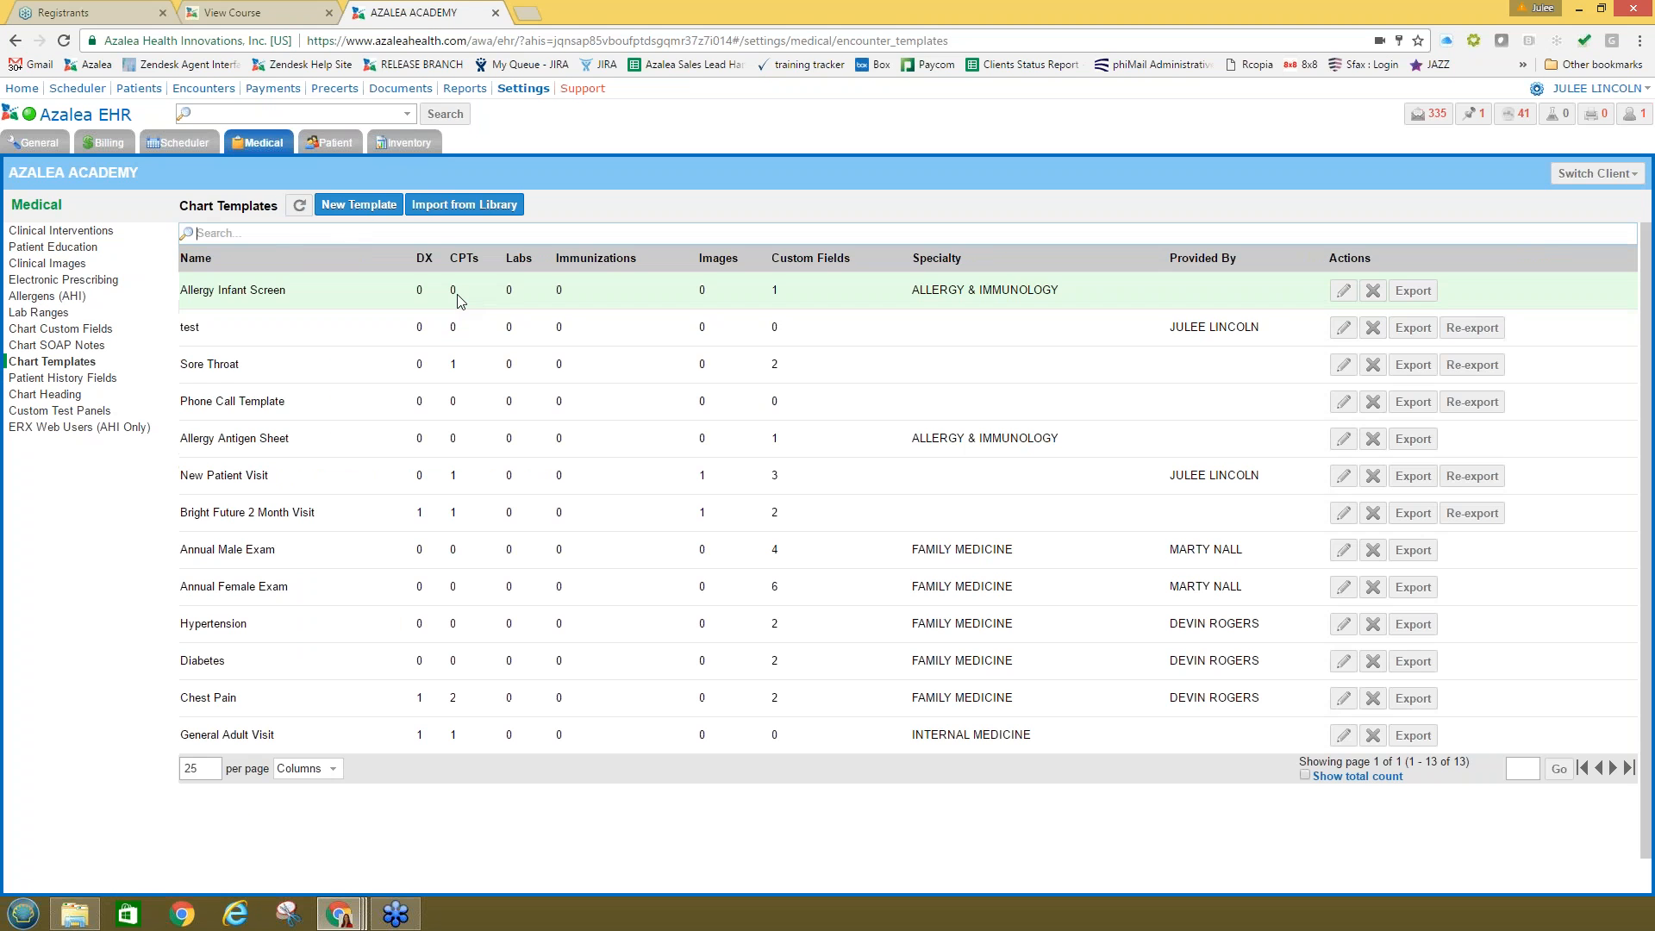
left_click(1343, 291)
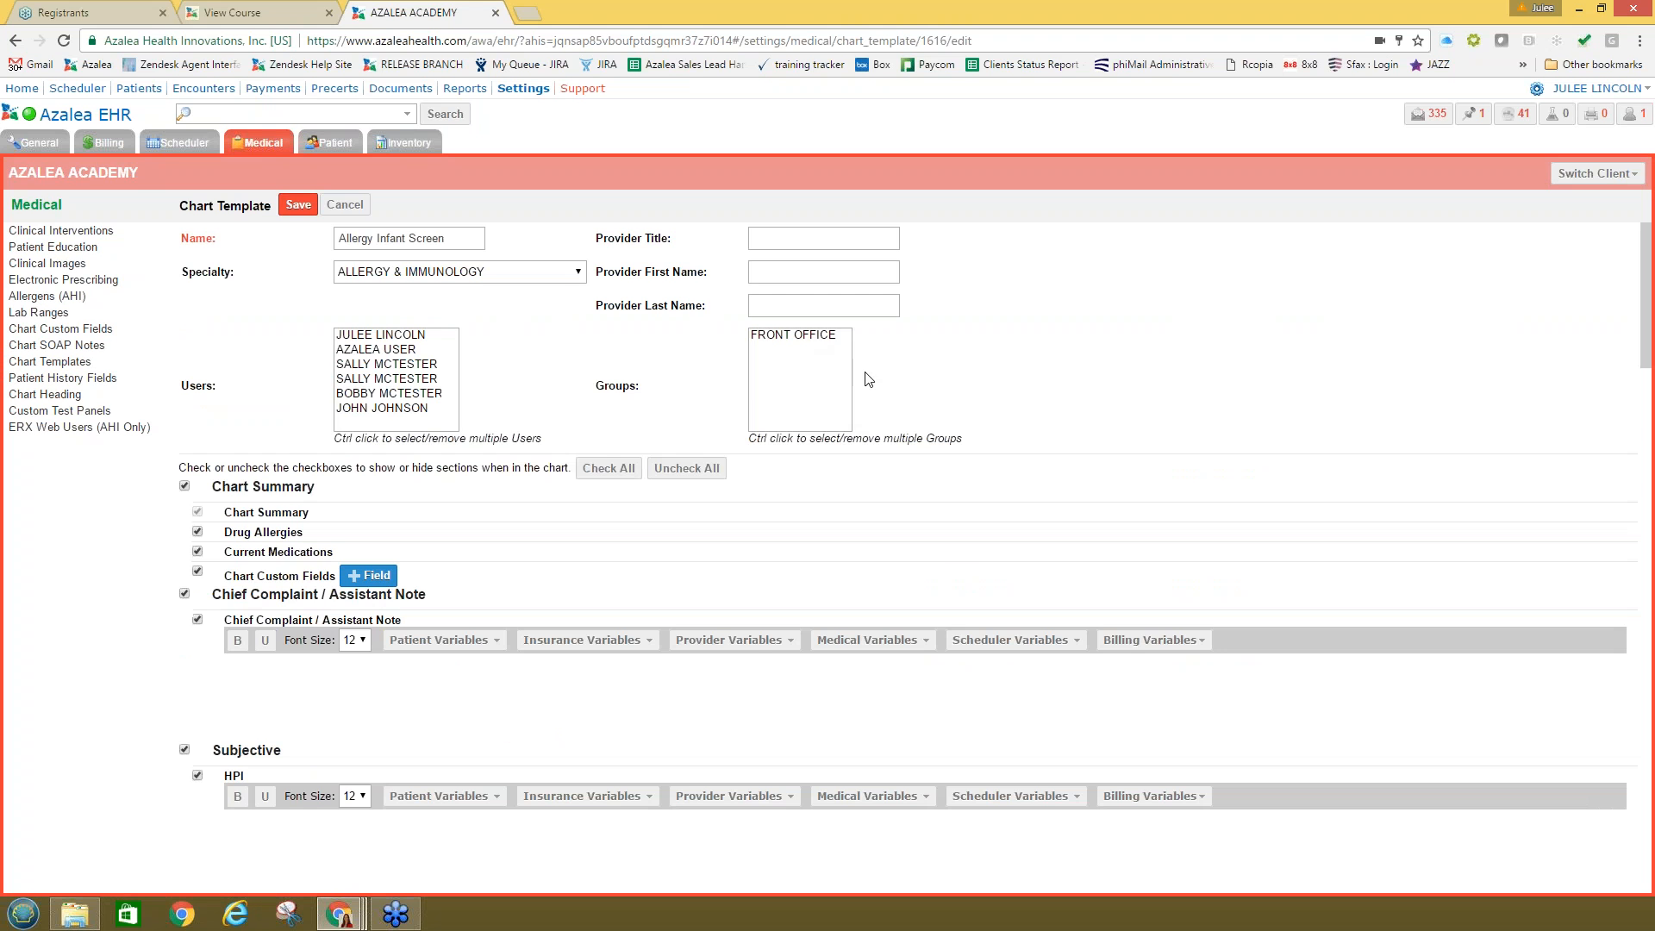
left_click(151, 143)
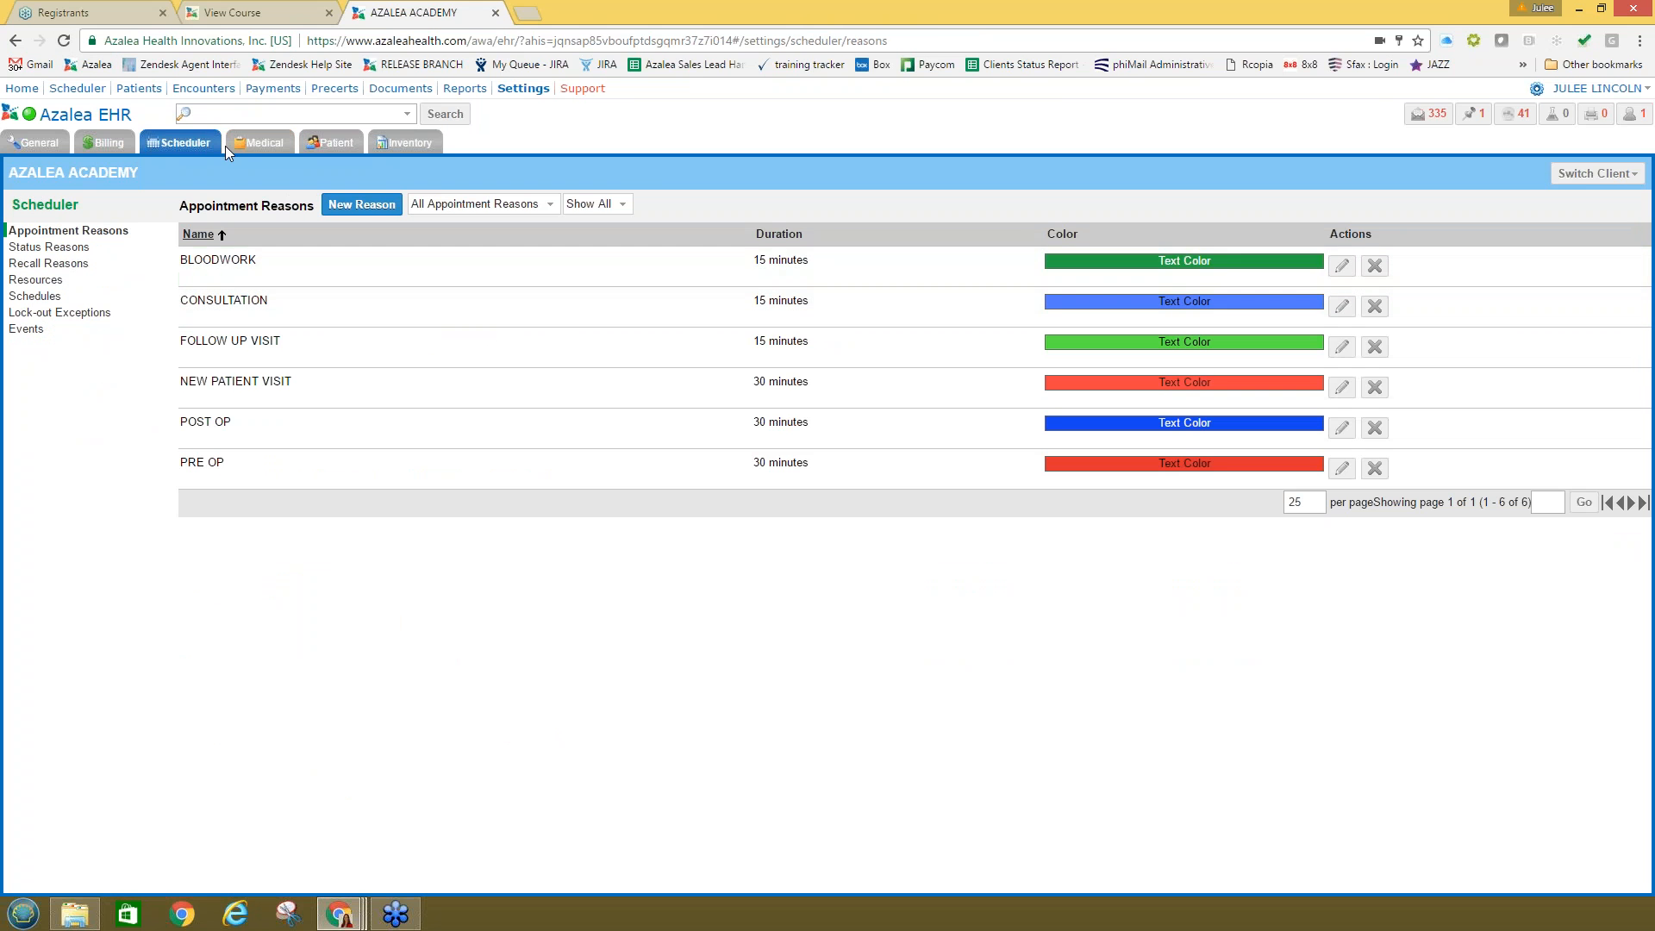
left_click(230, 146)
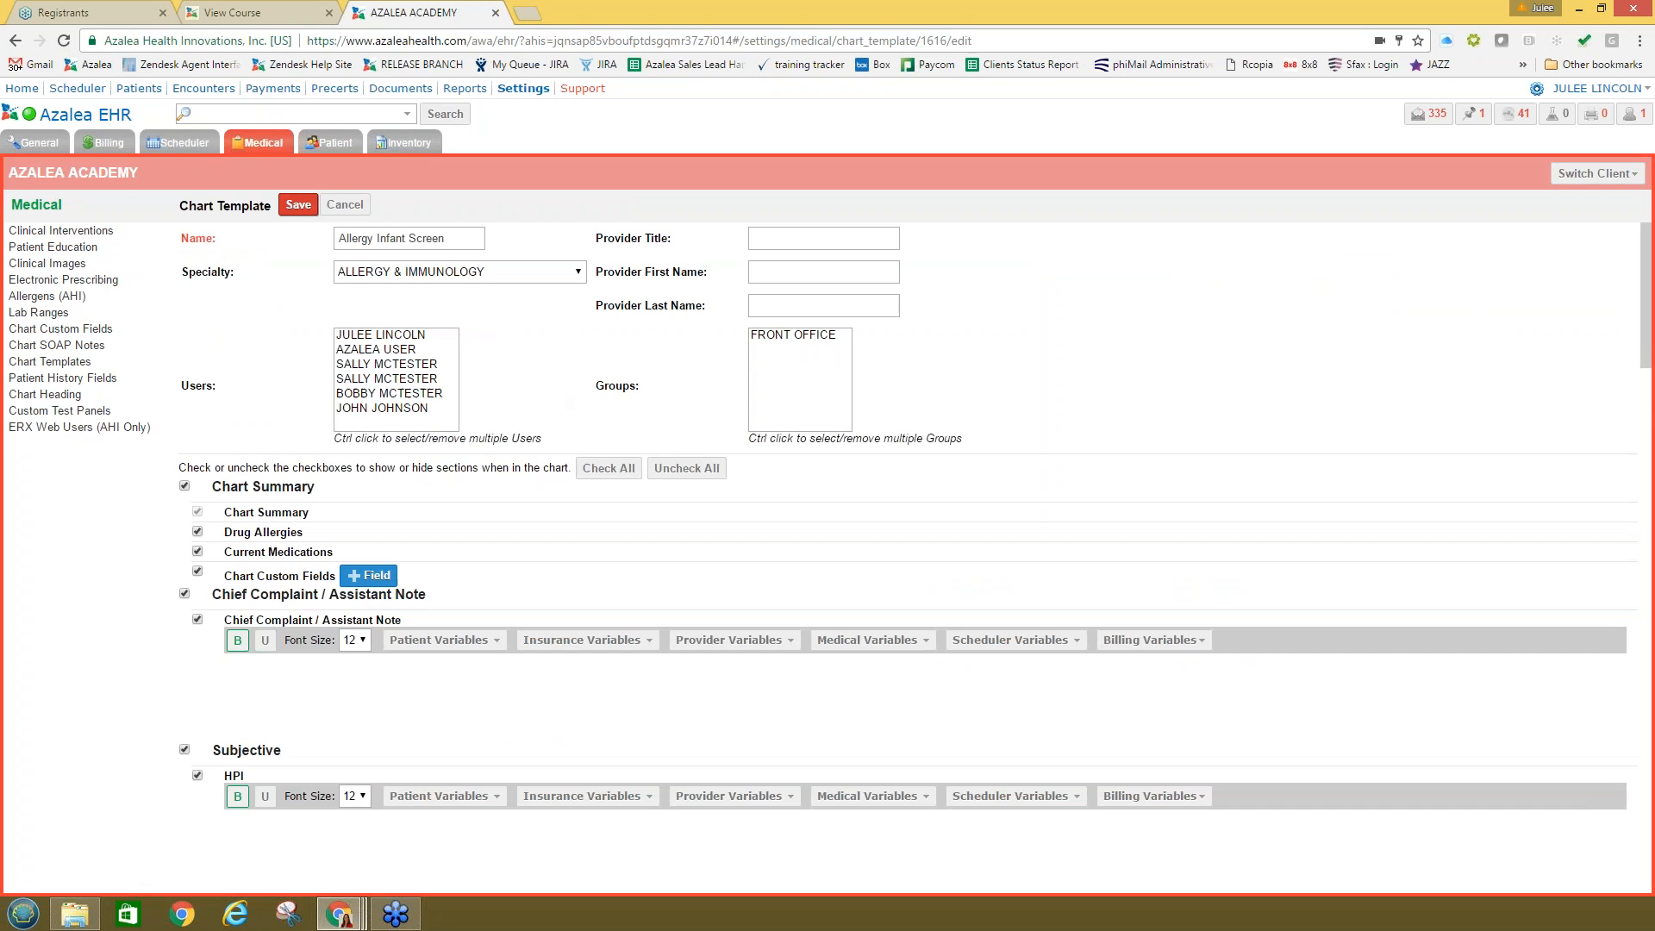
Step: Start a new FRONT OFFICE chart template and try saving it, dismissing the name-required error
left_click(354, 204)
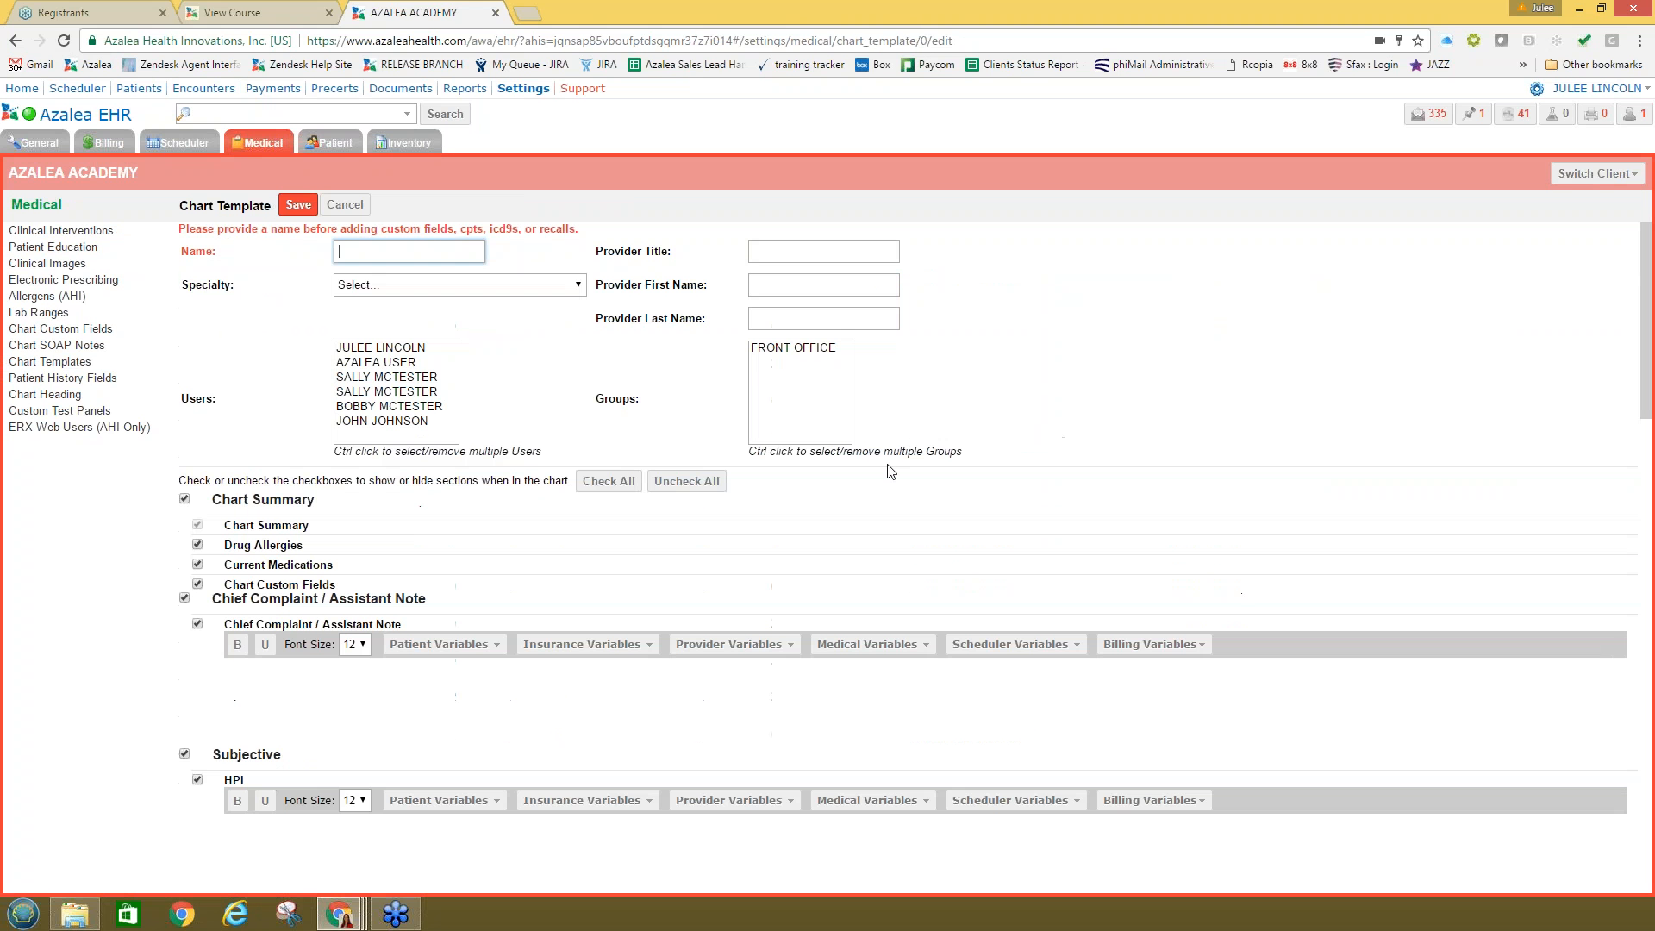
left_click(778, 350)
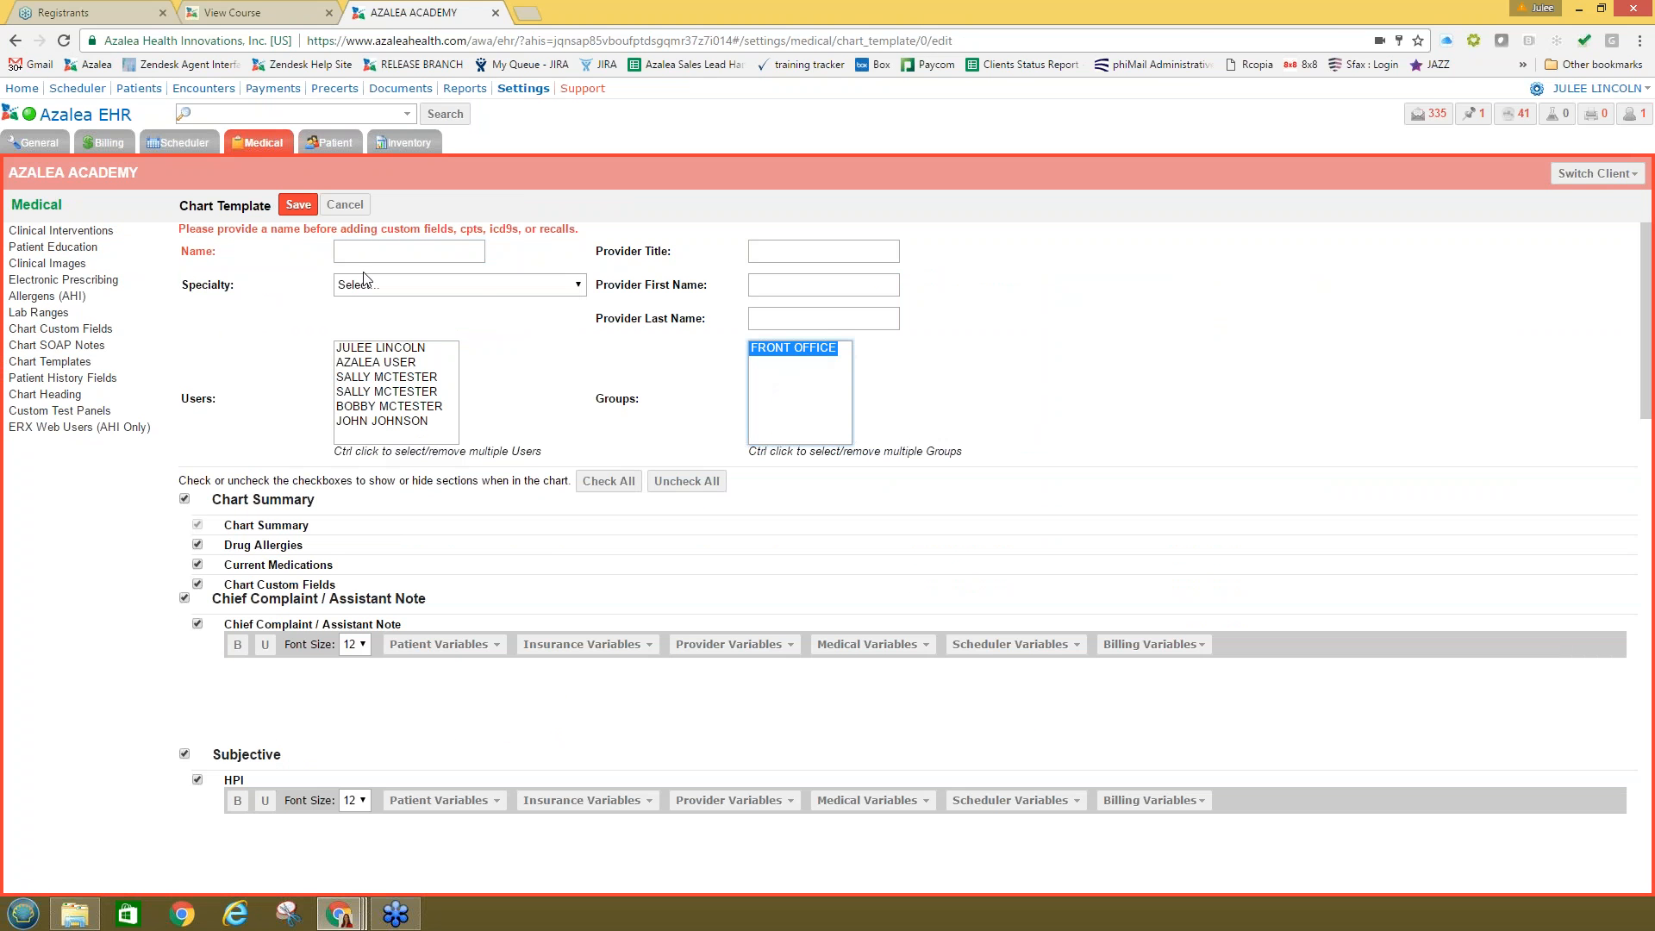
left_click(298, 207)
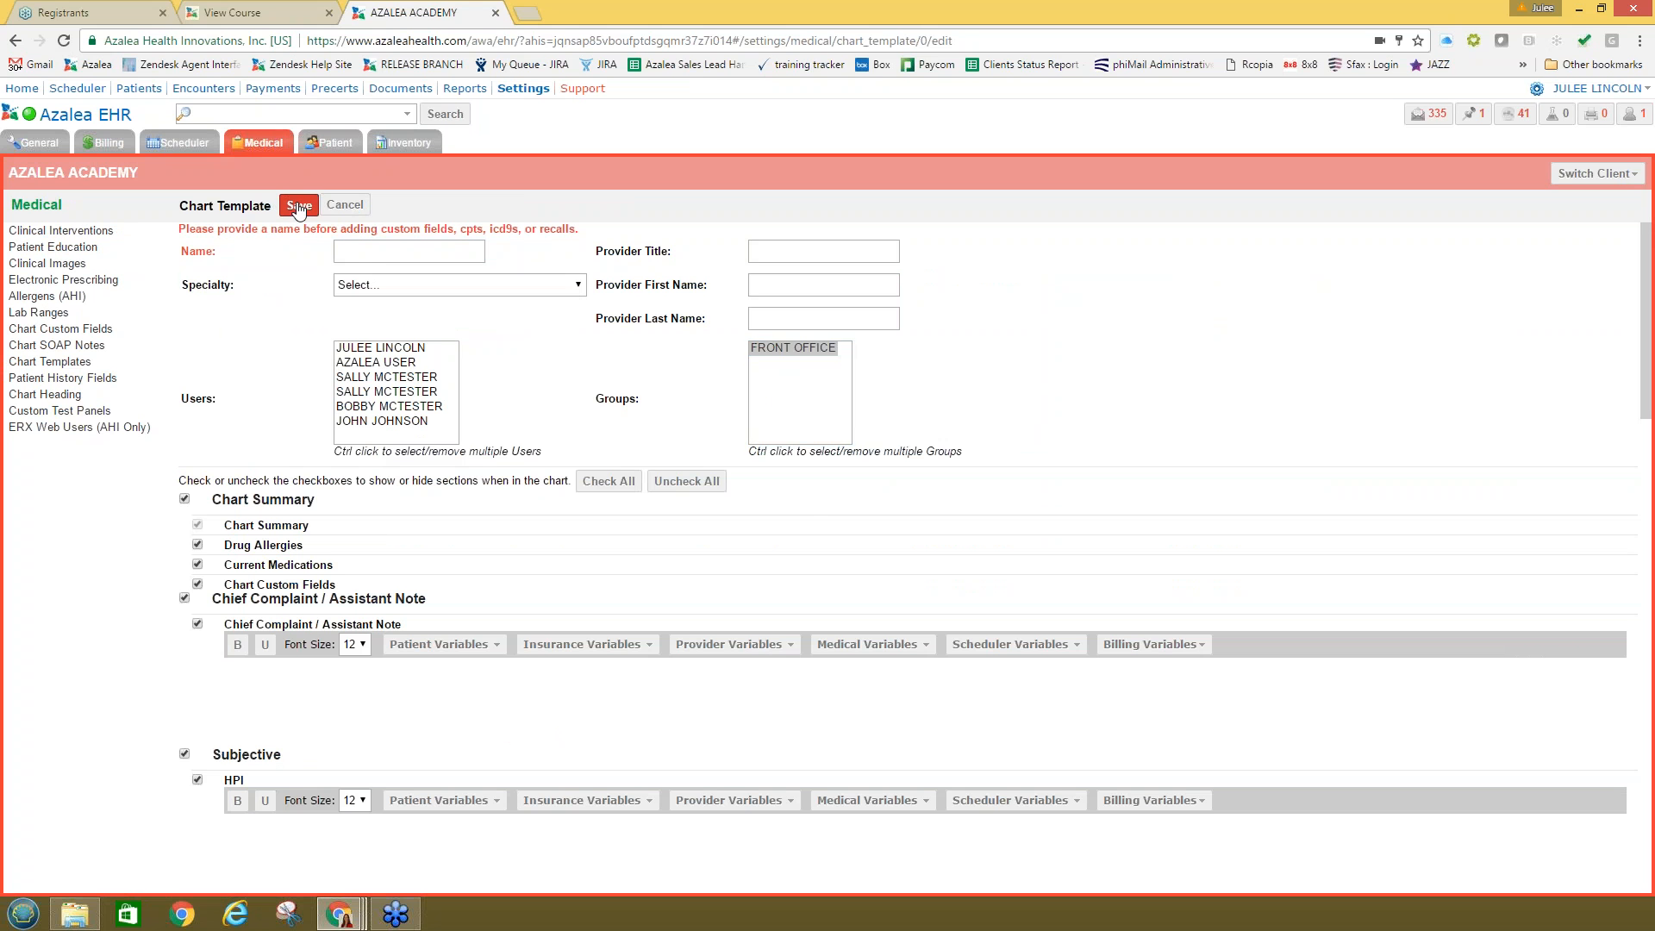
left_click(829, 520)
Step: In Chart SOAP Notes, begin a new note for Clinical Staff, then cancel it unsaved
left_click(65, 344)
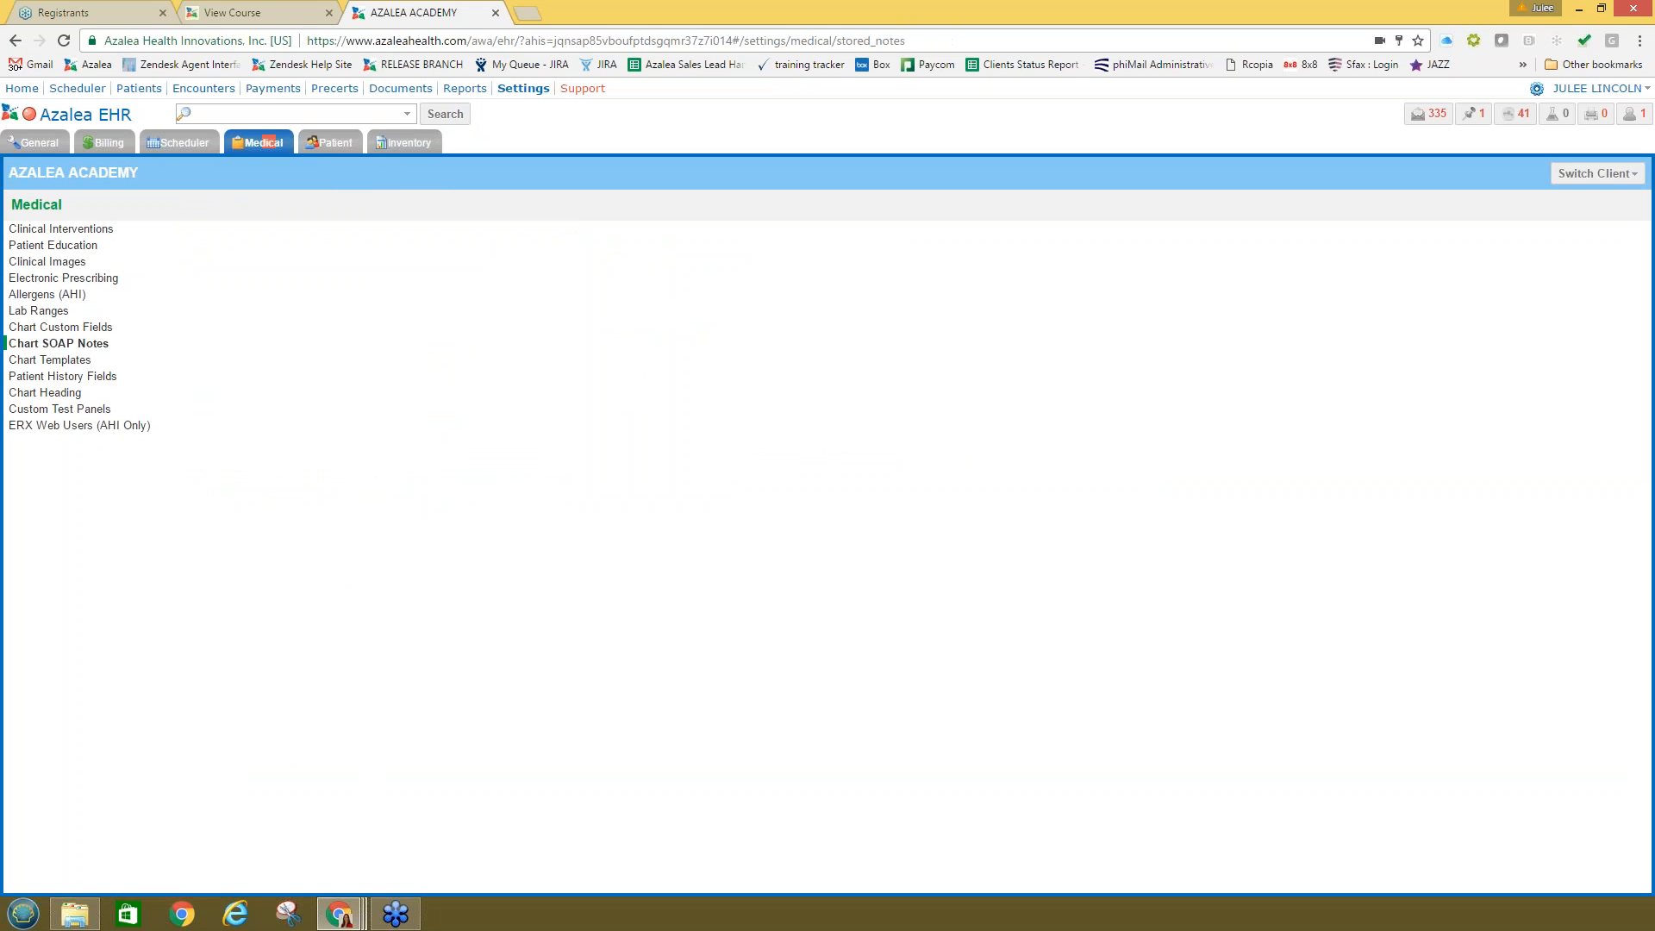
left_click(394, 205)
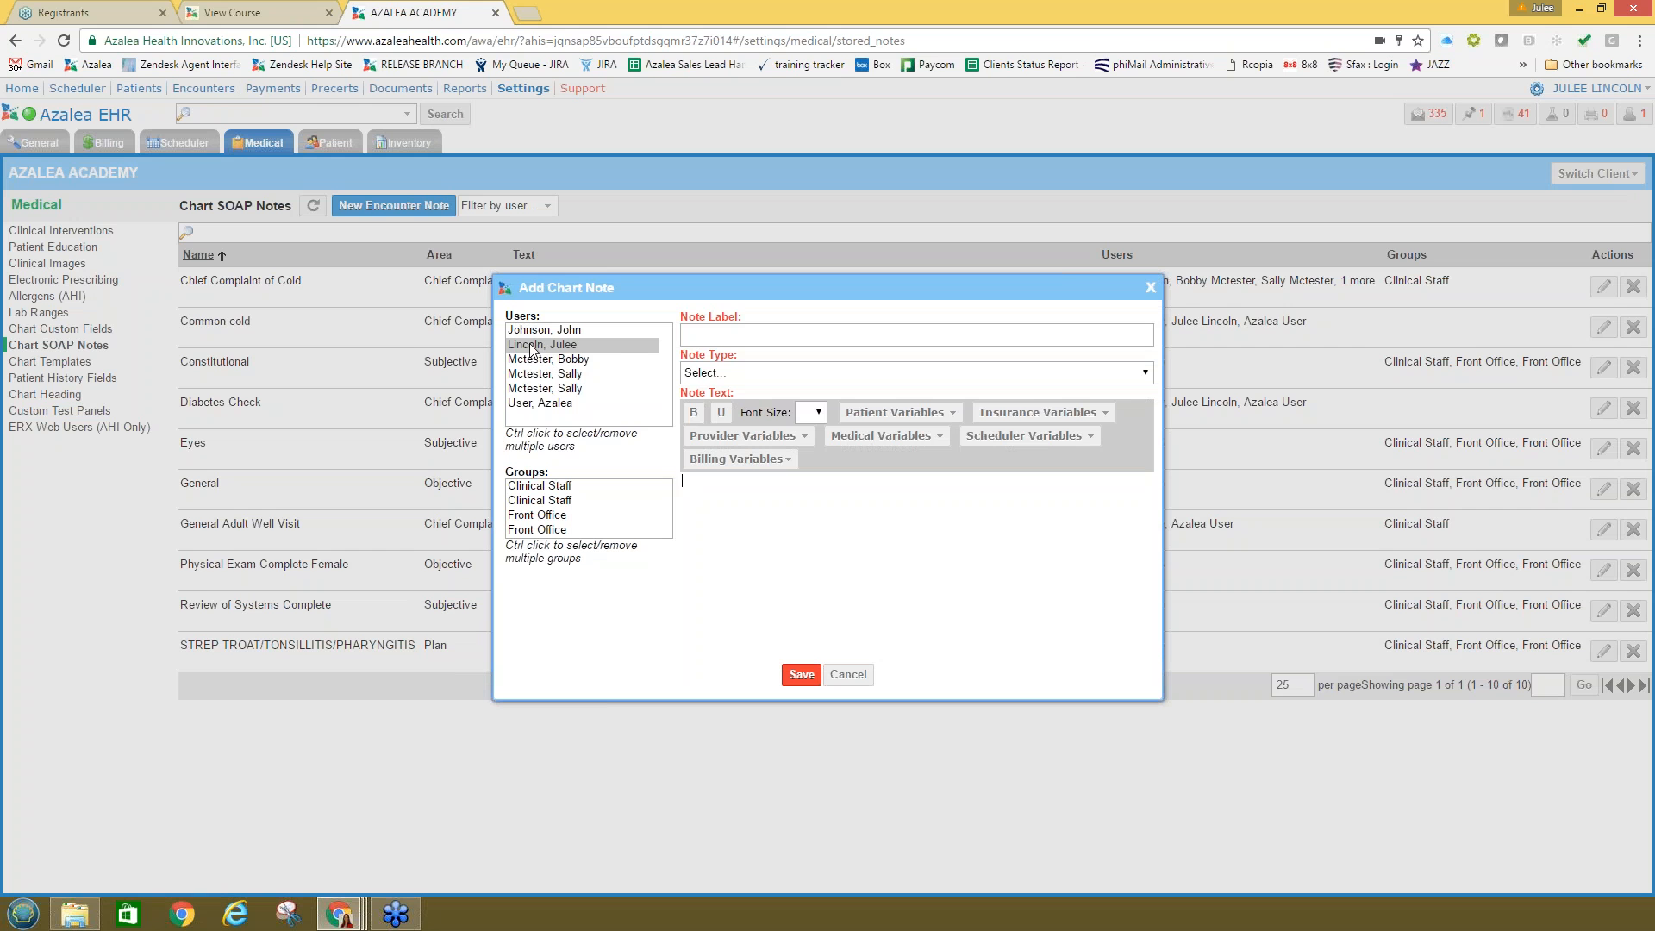
left_click(548, 490)
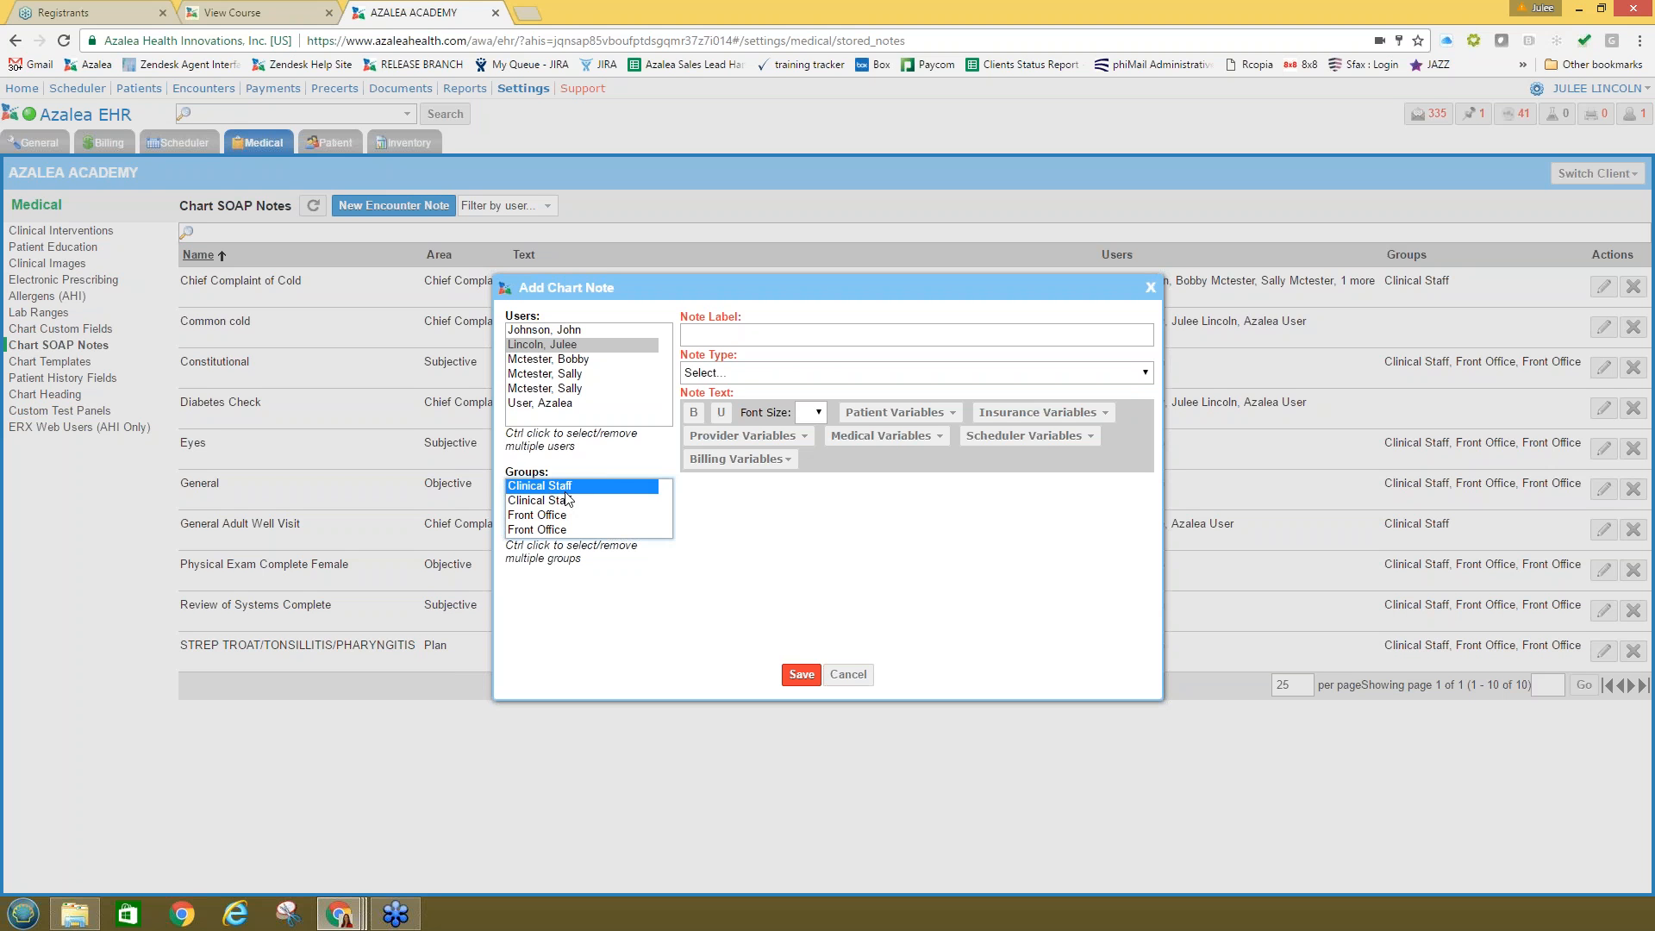
left_click(765, 336)
left_click(749, 532)
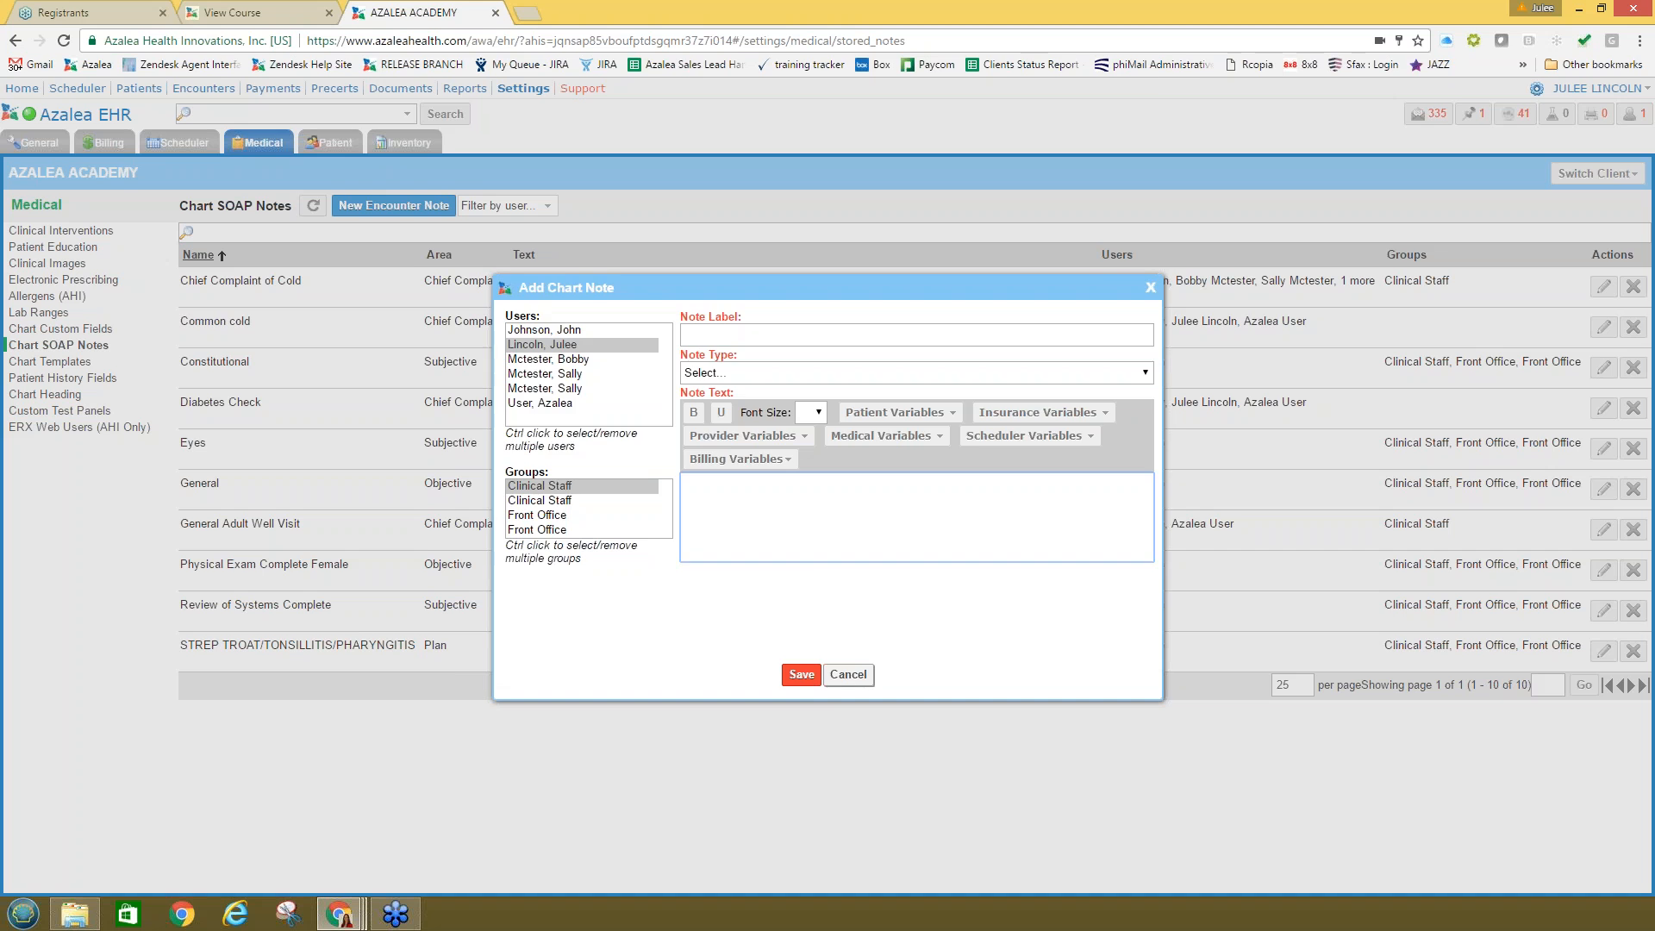
left_click(848, 674)
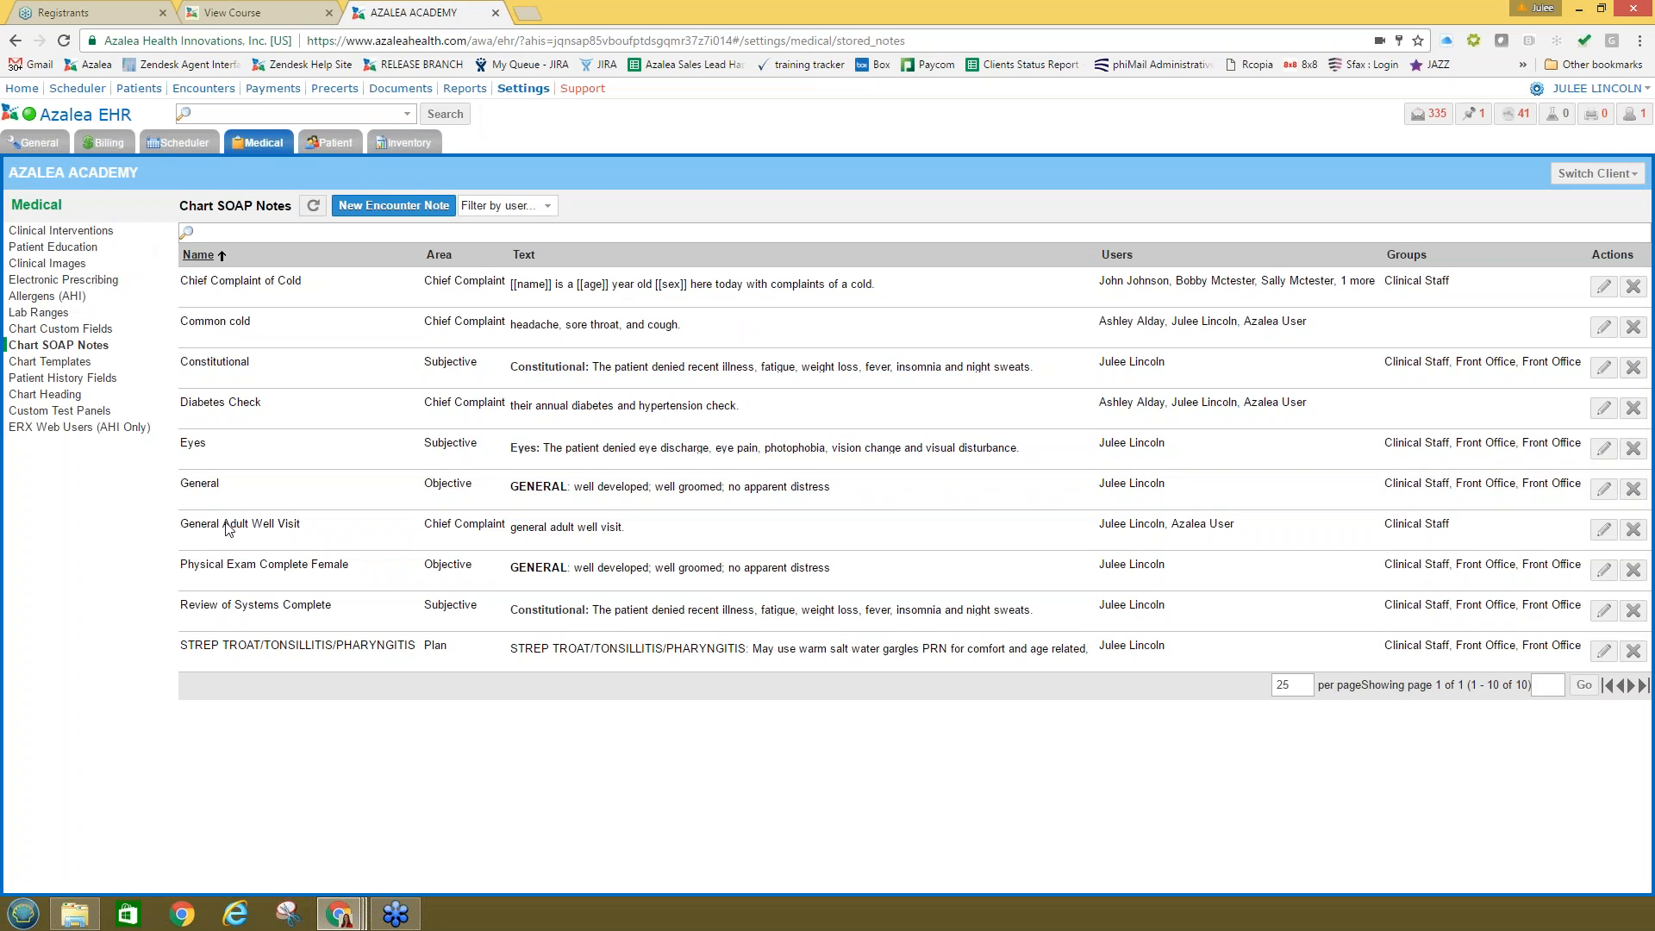
Step: Open the self-pay patient's record from the Patients list and show their Medical History
left_click(72, 378)
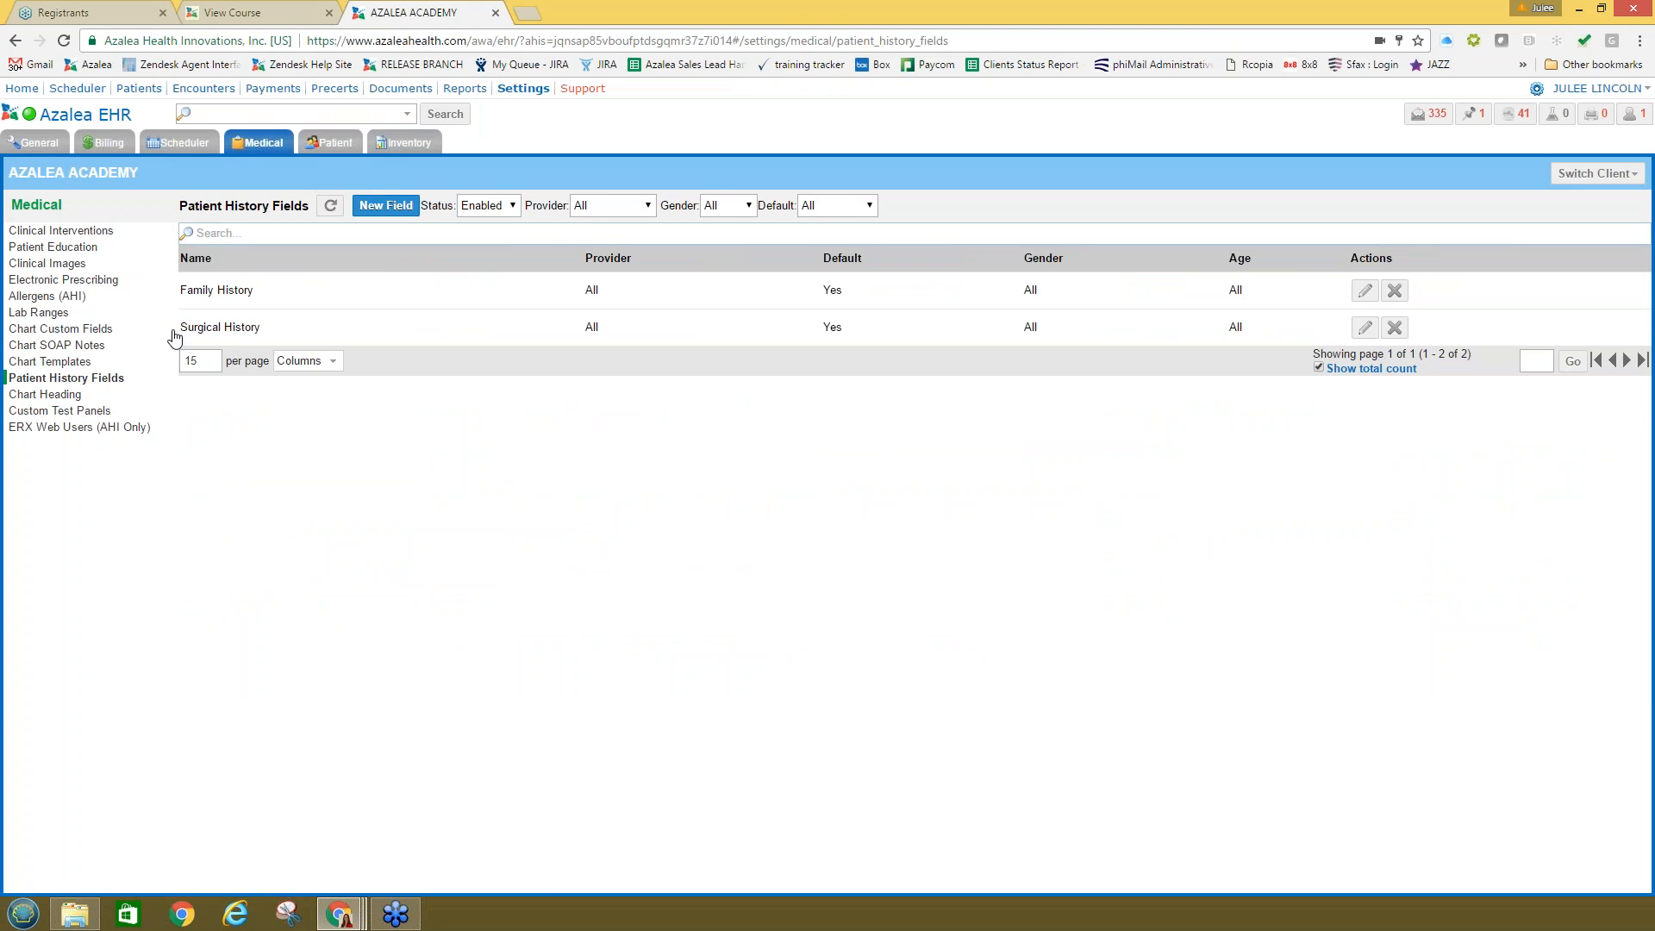
left_click(139, 88)
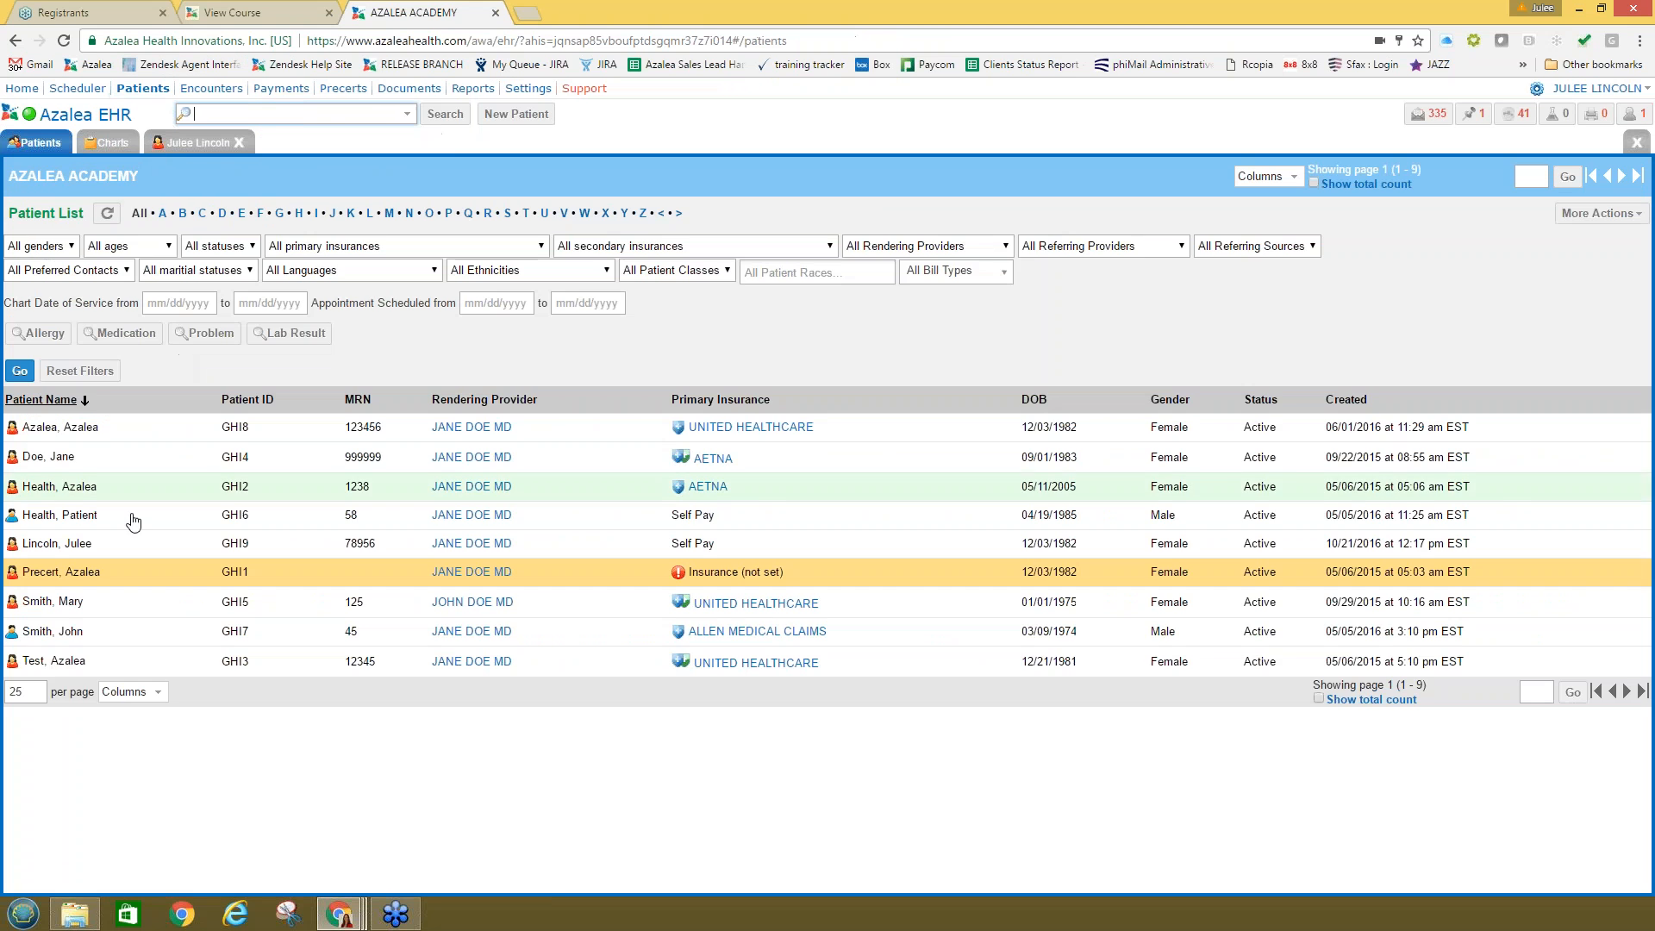
left_click(103, 544)
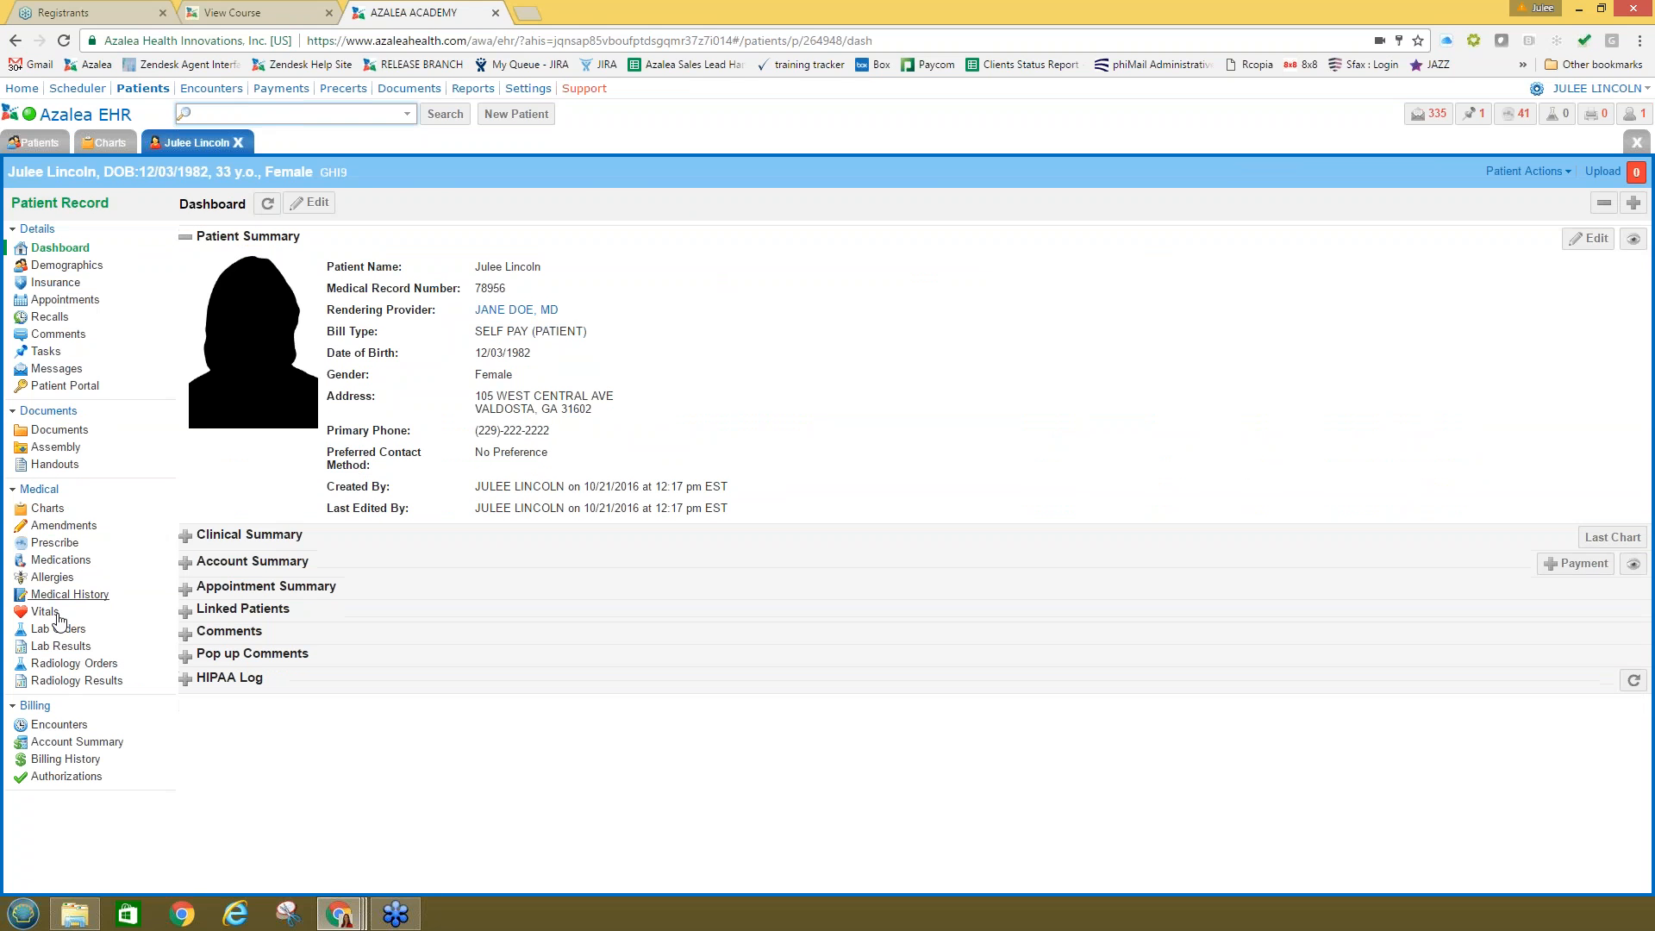
left_click(65, 597)
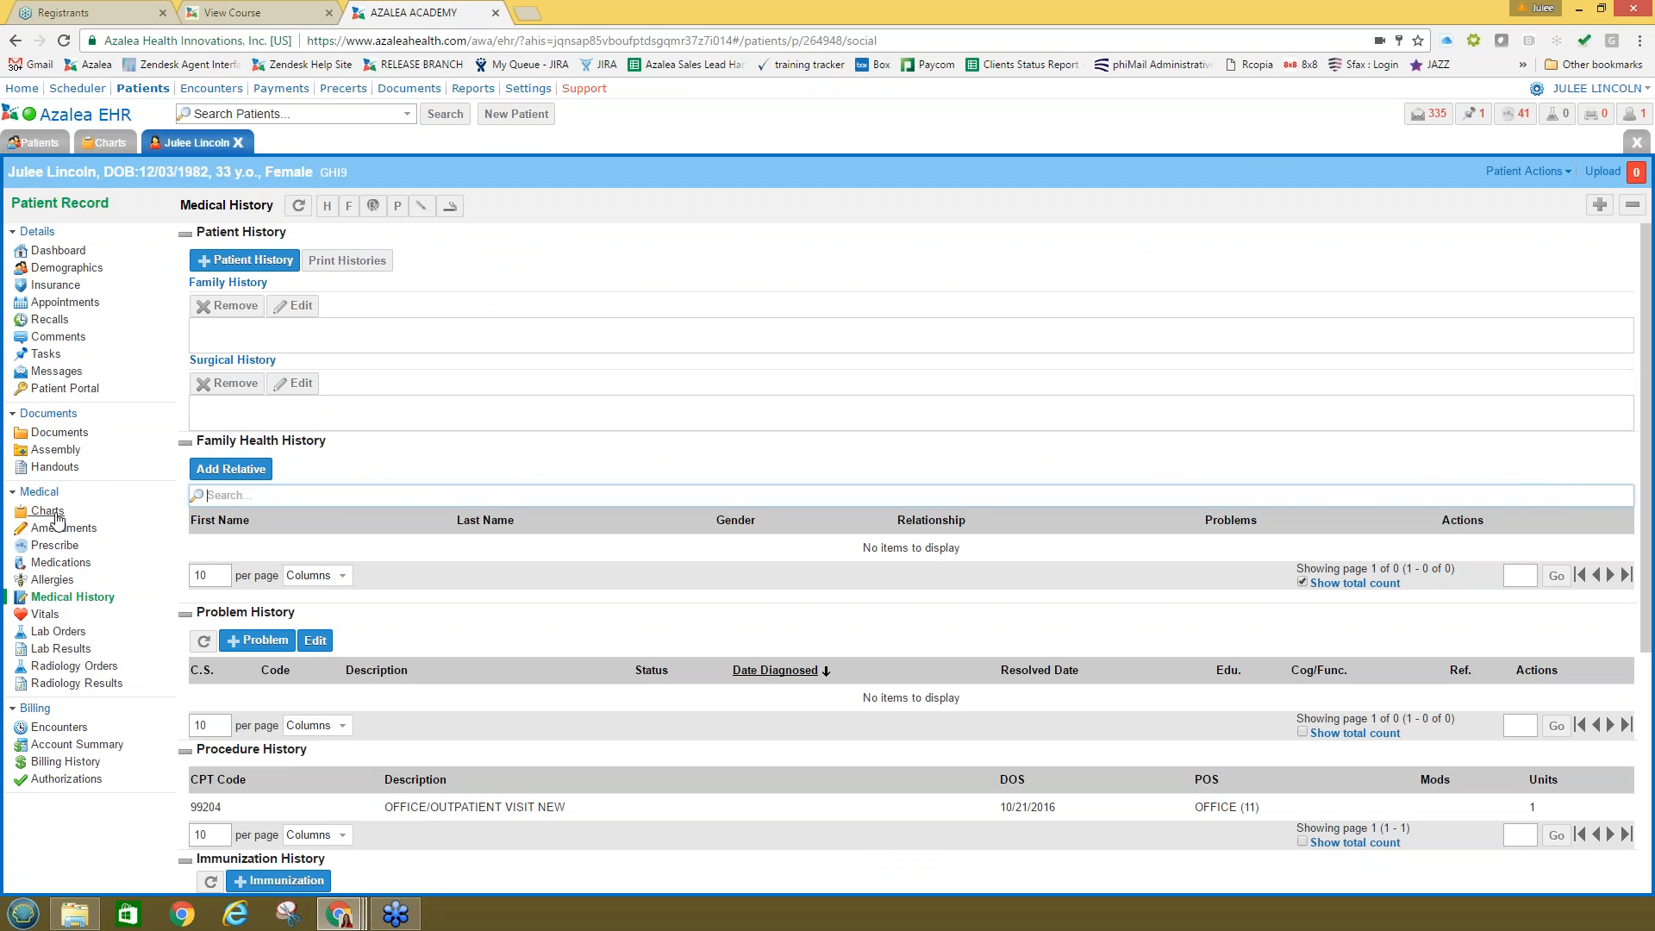
Step: Save 'Heart Attack 12.1.2015' as the patient's family history and expand the record navigation
left_click(48, 511)
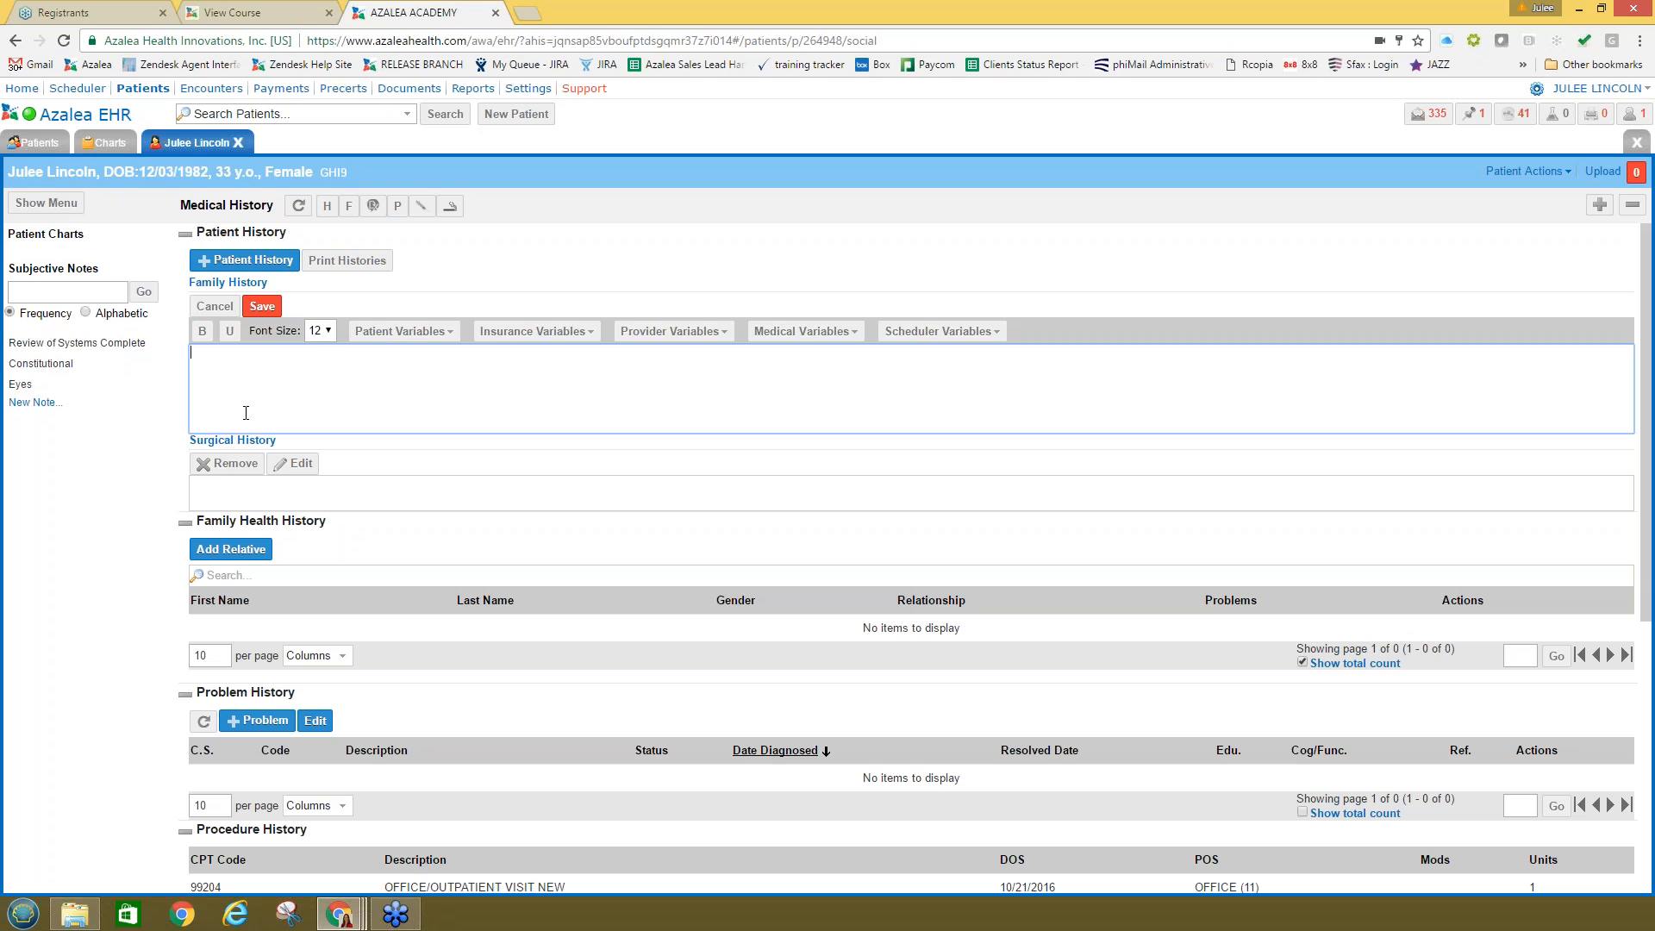
type("Heart Attack 12.1.205")
key("Left")
type("1")
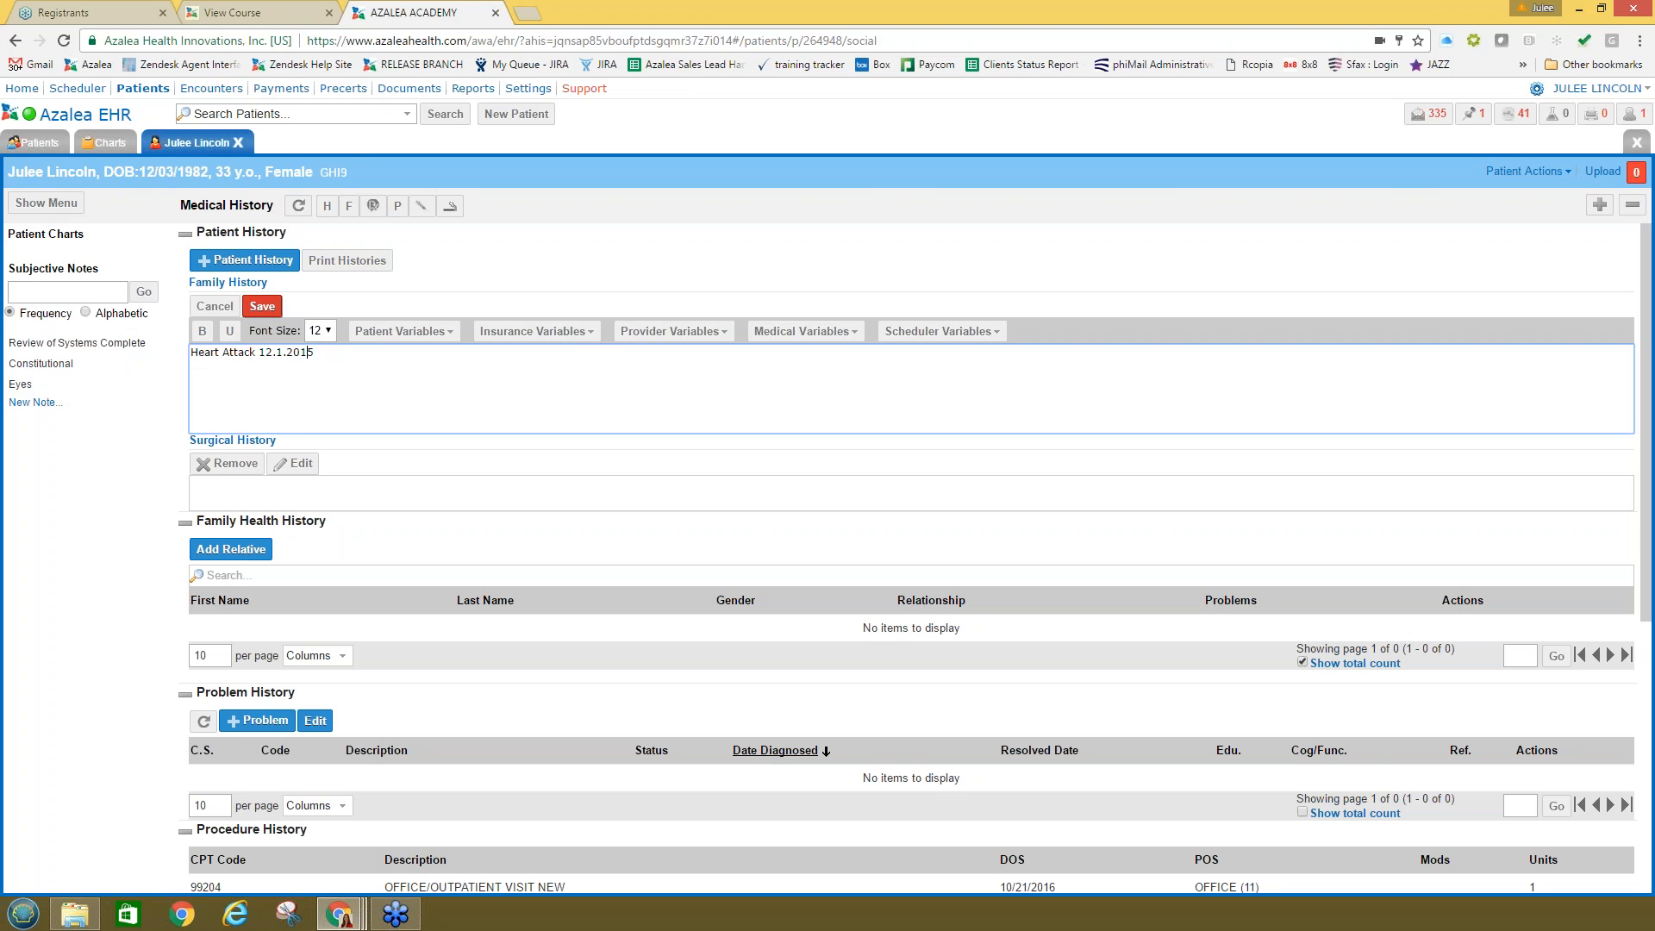
left_click(262, 306)
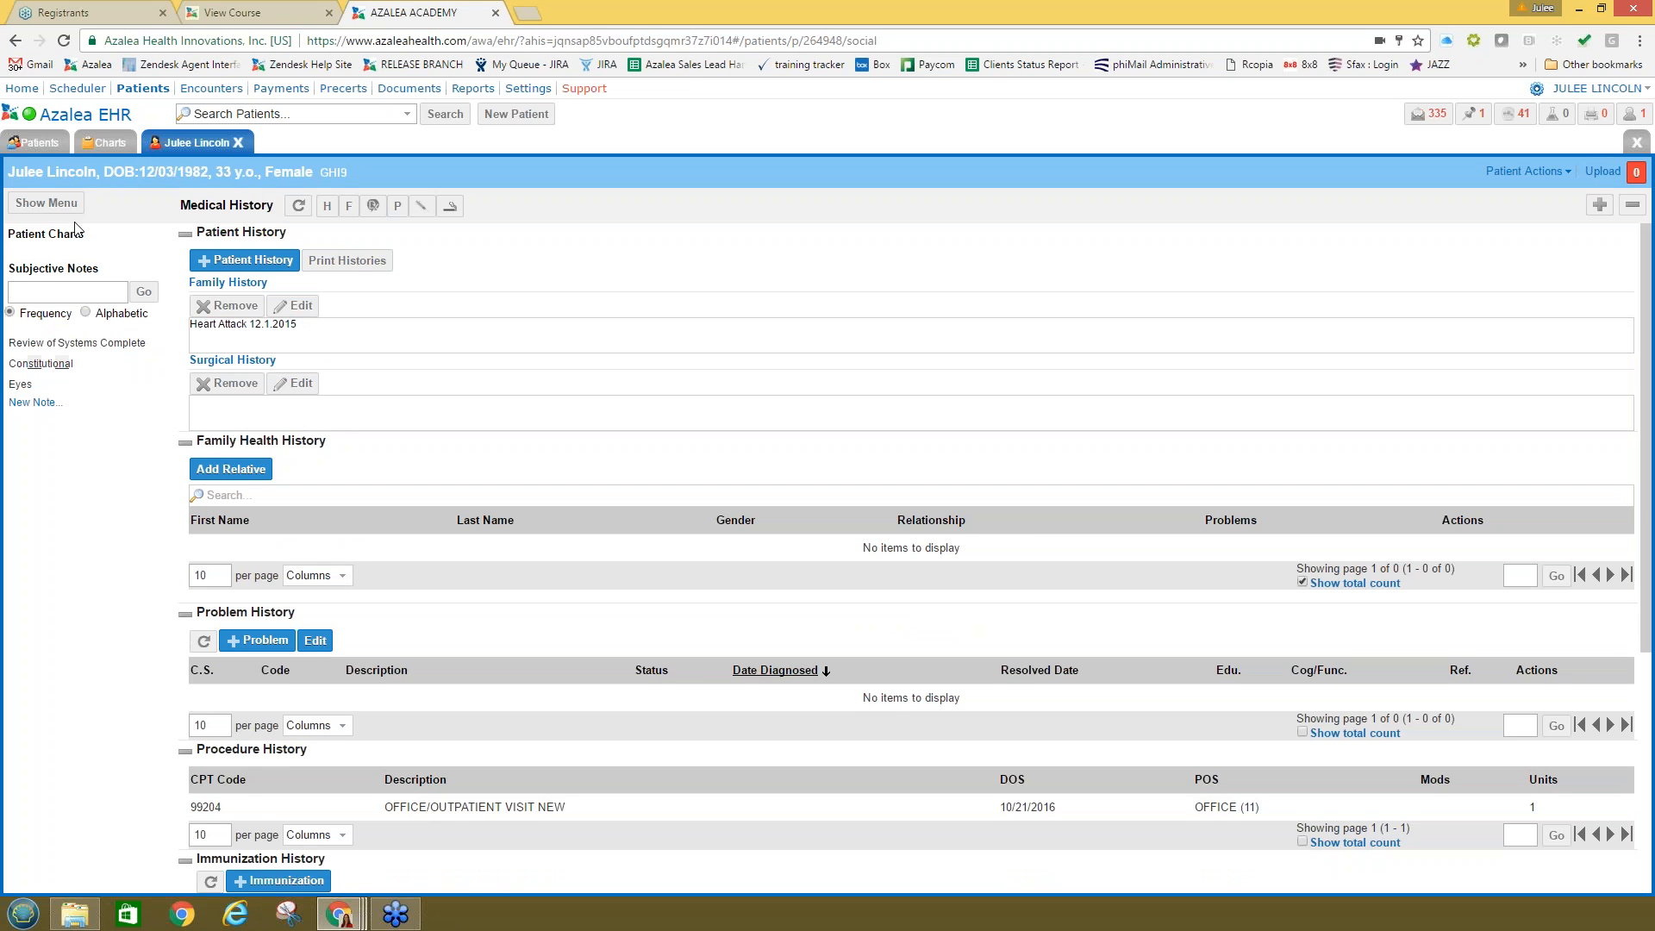
left_click(45, 204)
left_click(45, 511)
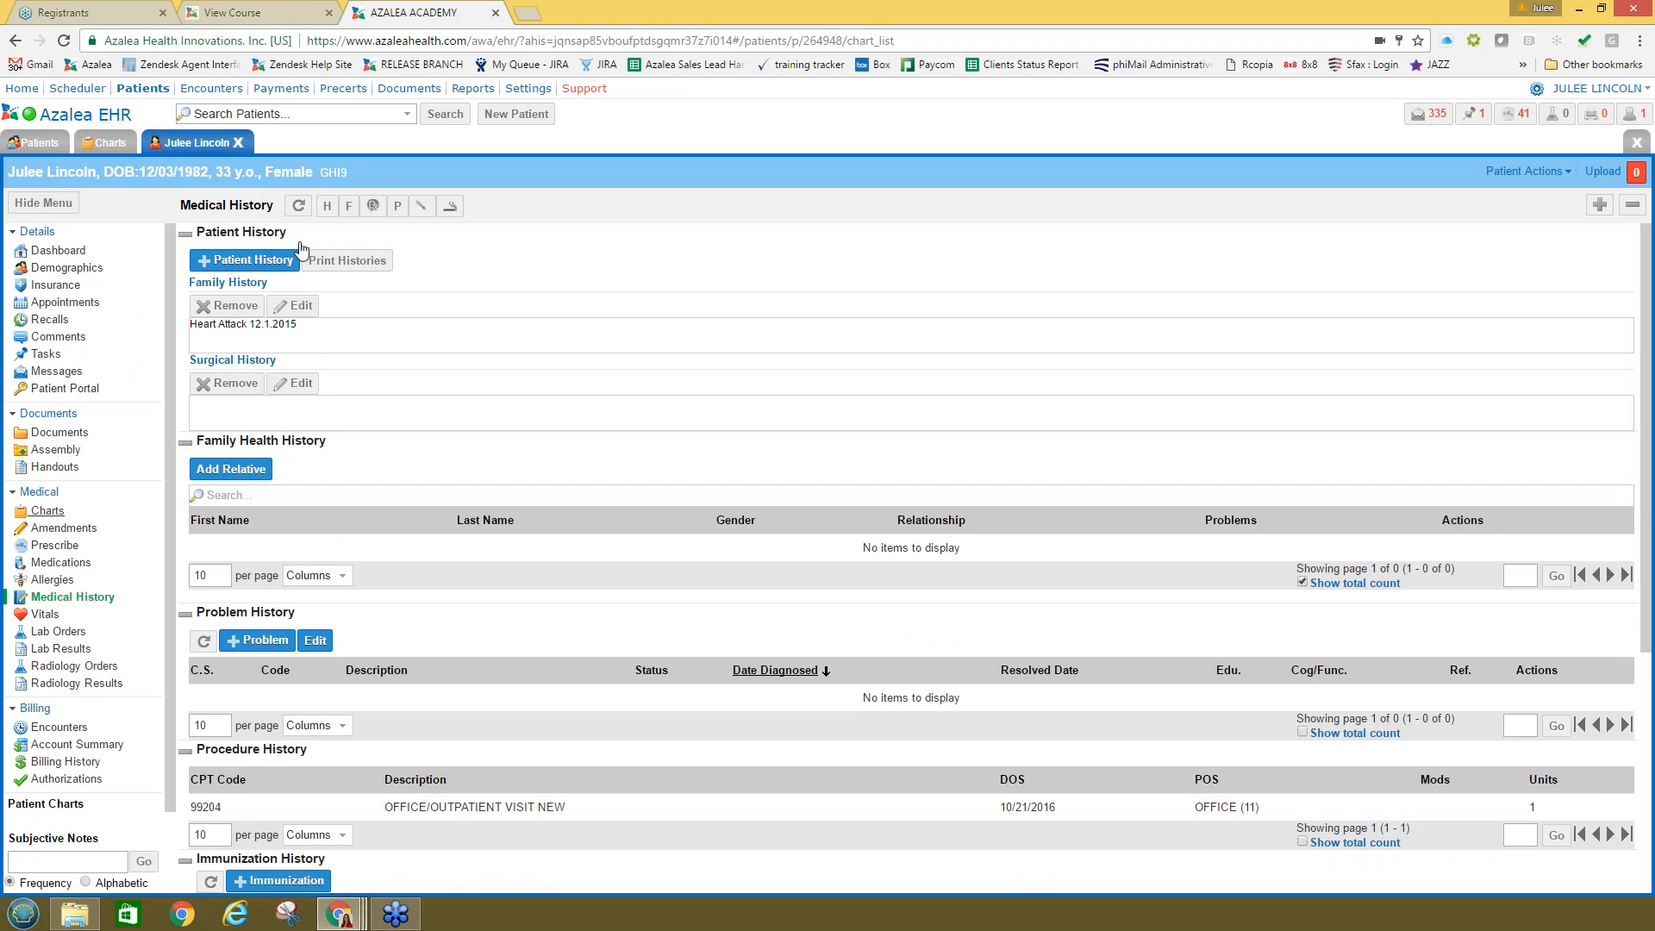
Step: Create a new chart with 'Tonsils out 2016' as surgical history and save it without codes
left_click(348, 205)
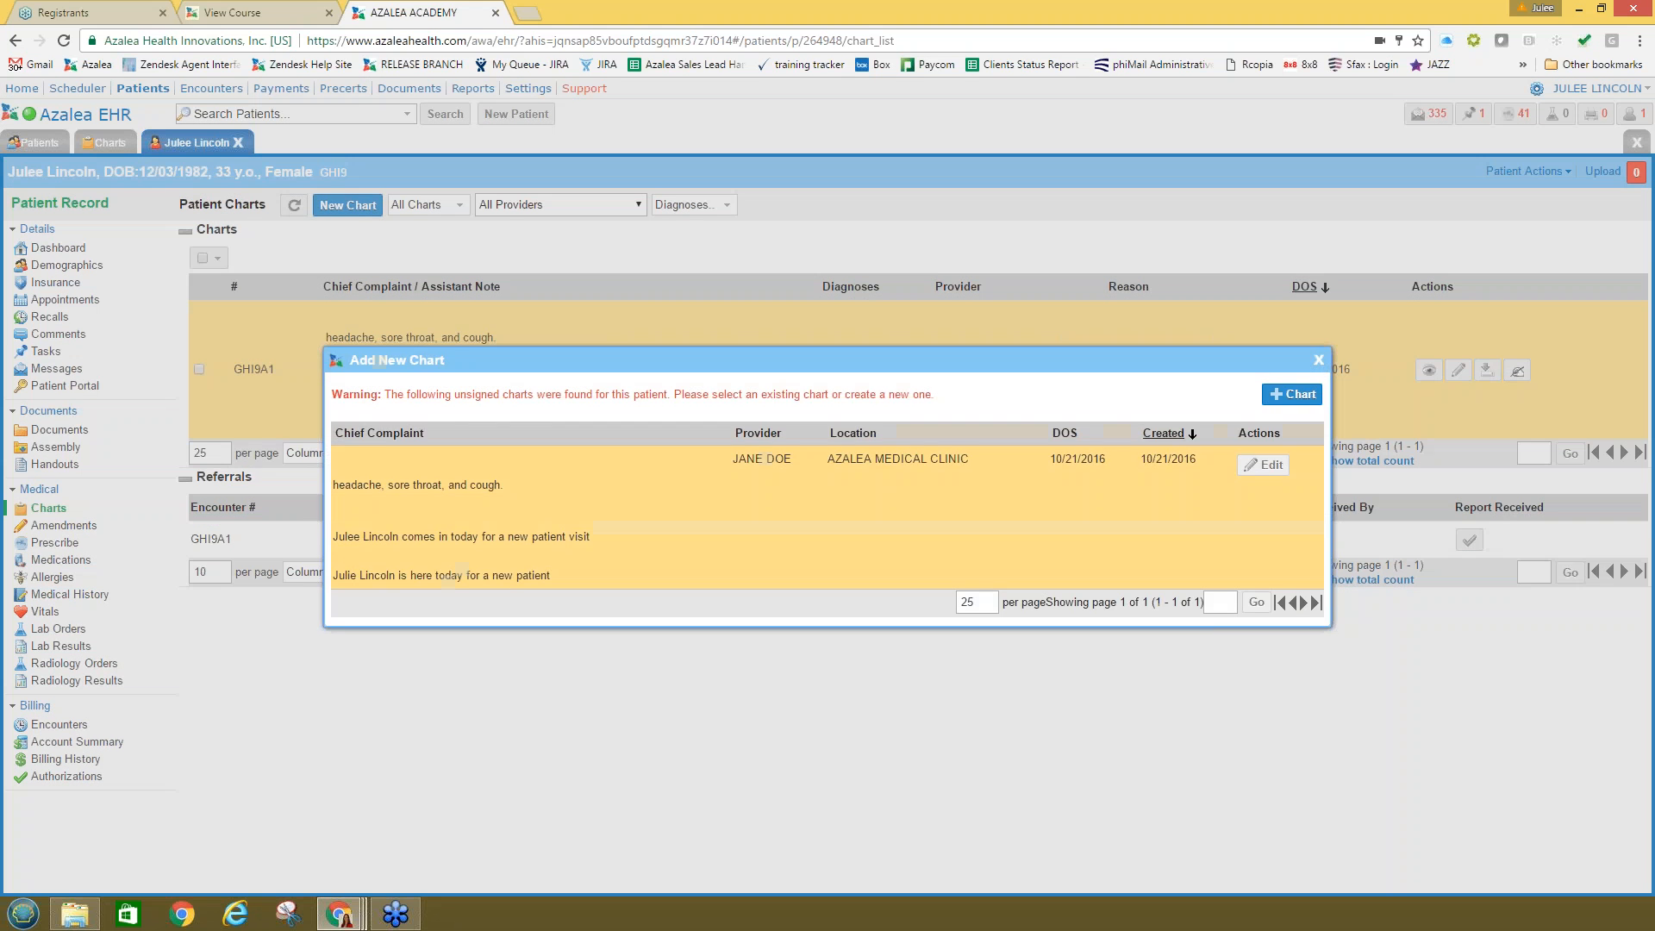
left_click(1290, 395)
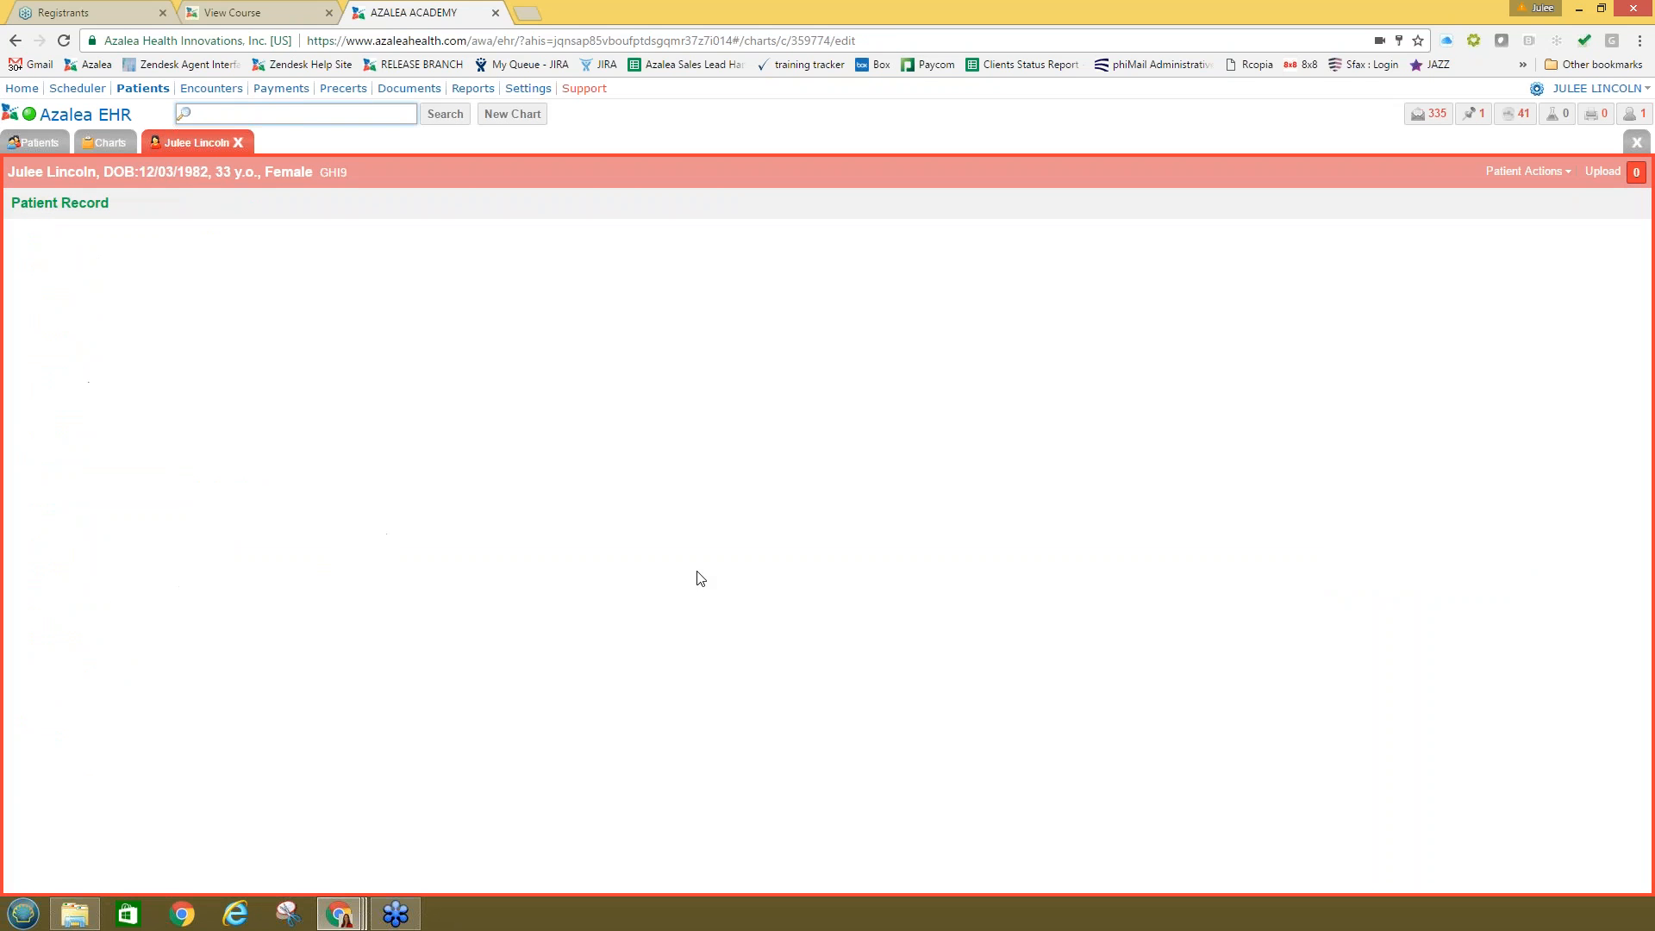
scroll(211, 623, "down", 3)
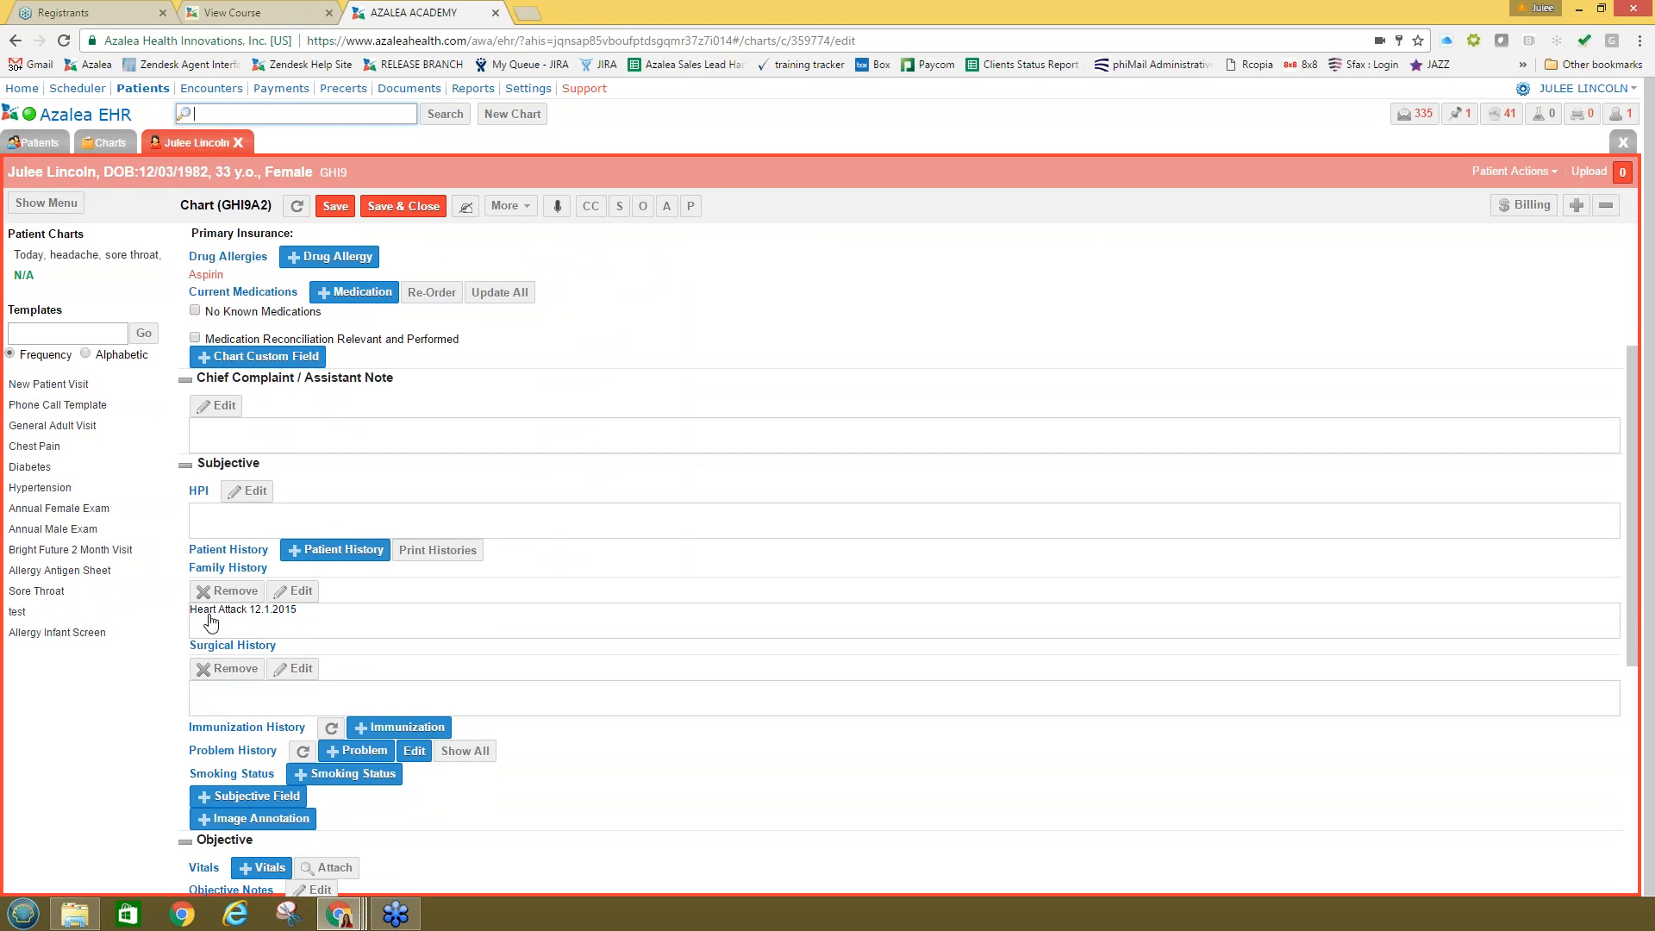
left_click(358, 621)
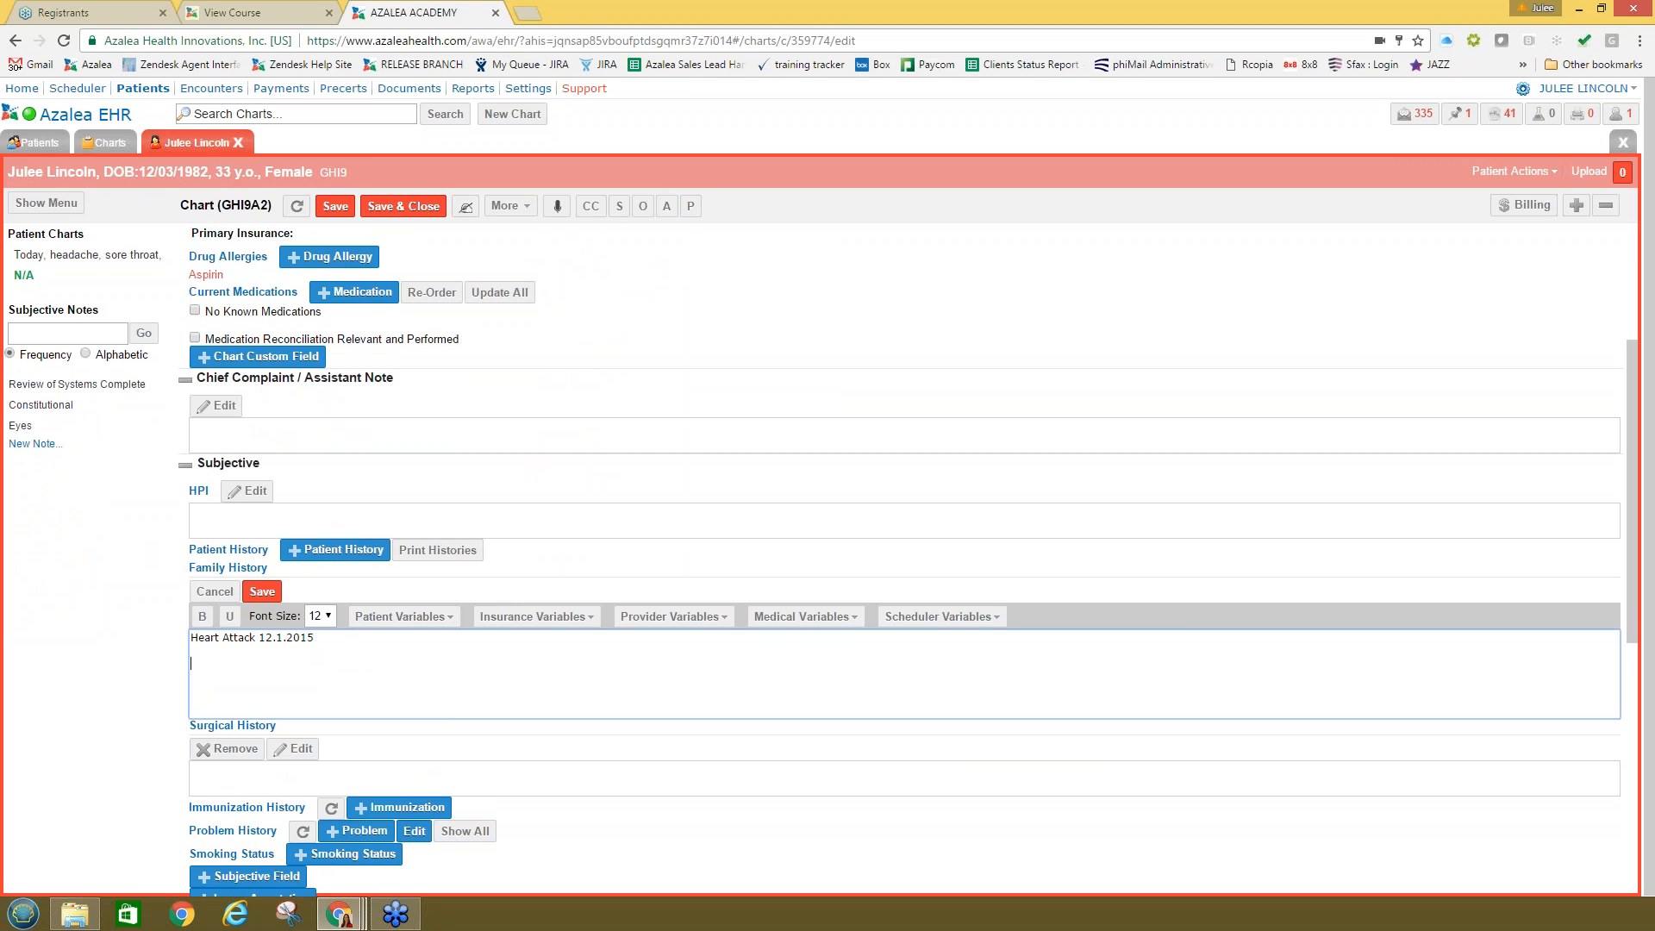
type("To")
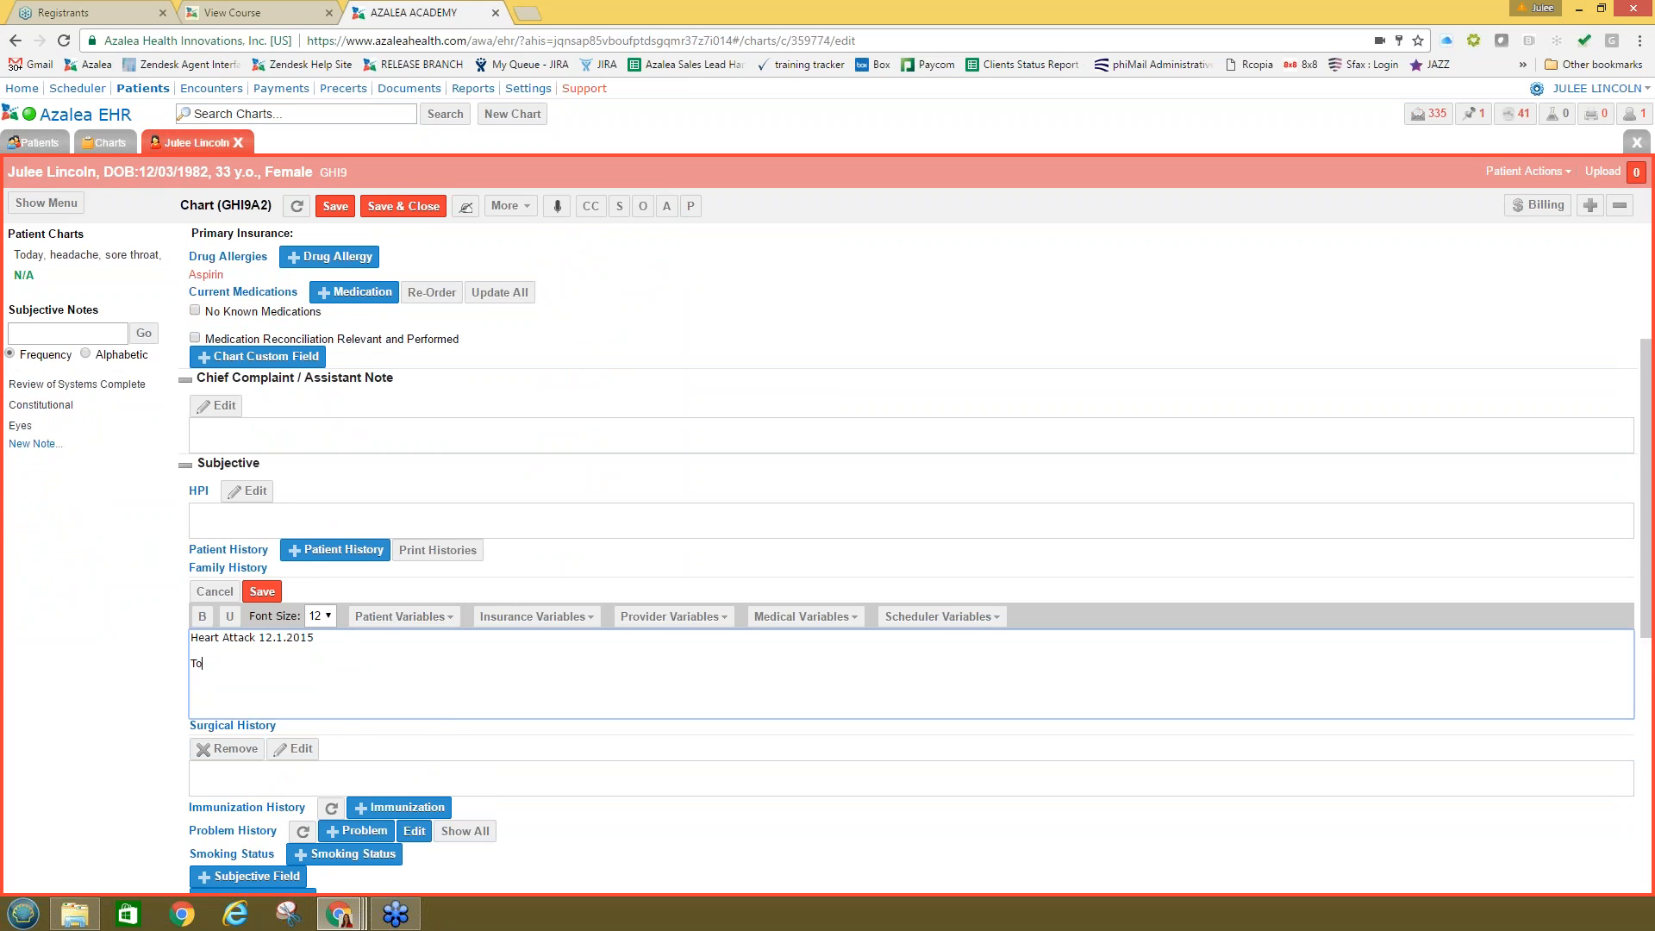
key("BackSpace")
key("BackSpace")
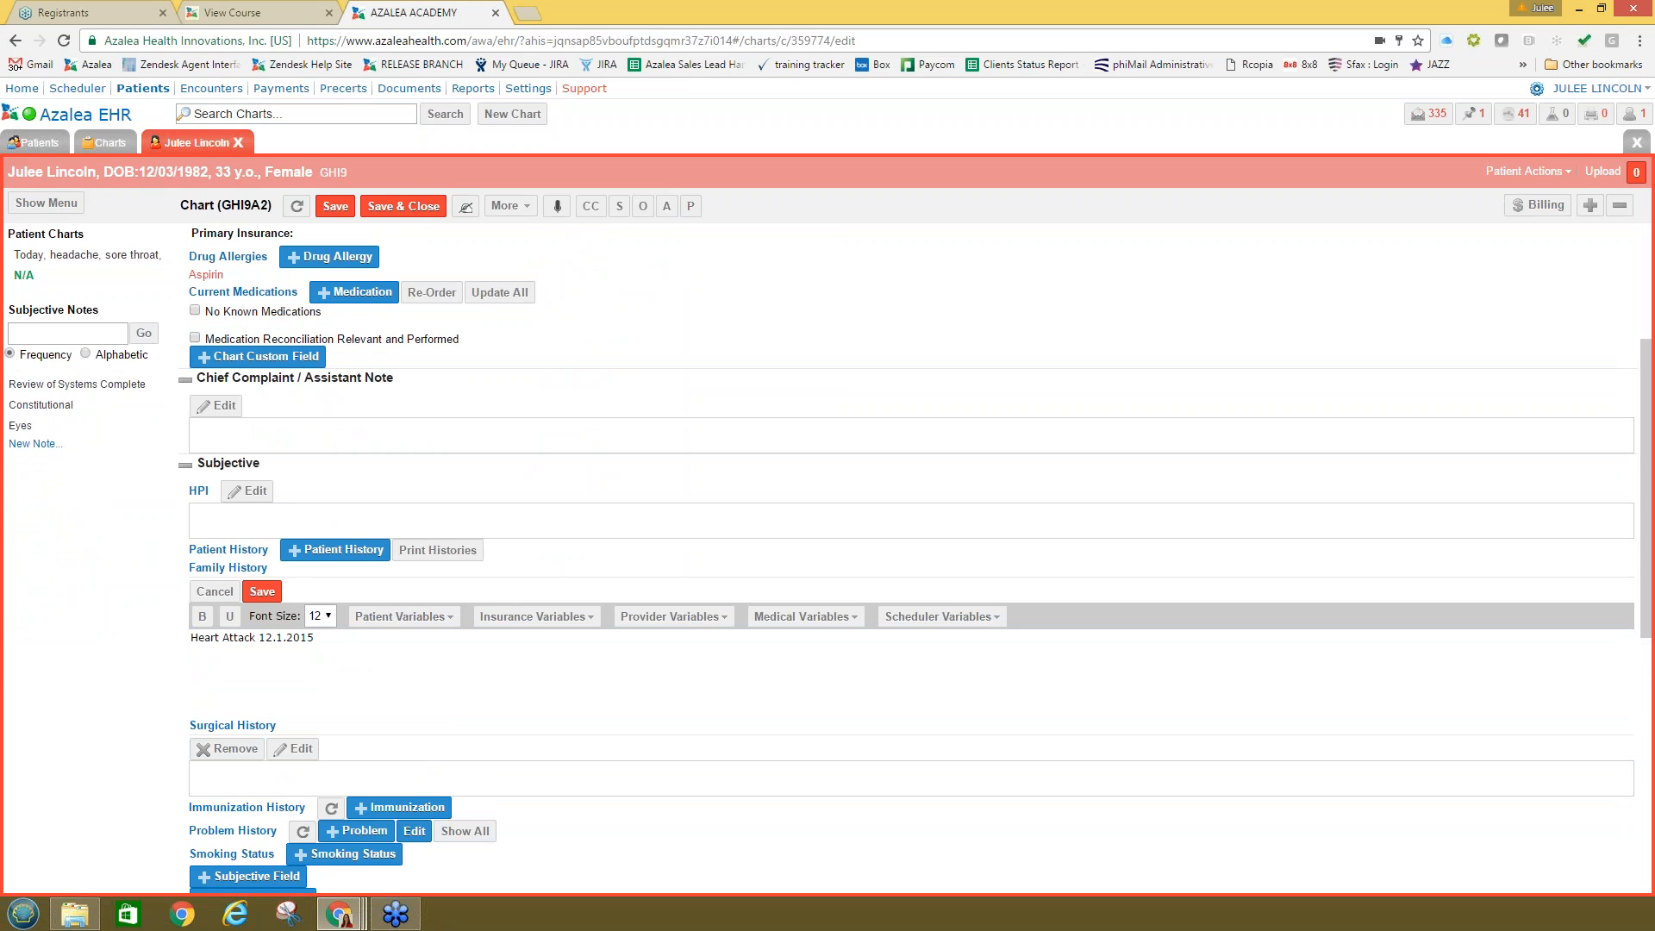
type("Tonsils")
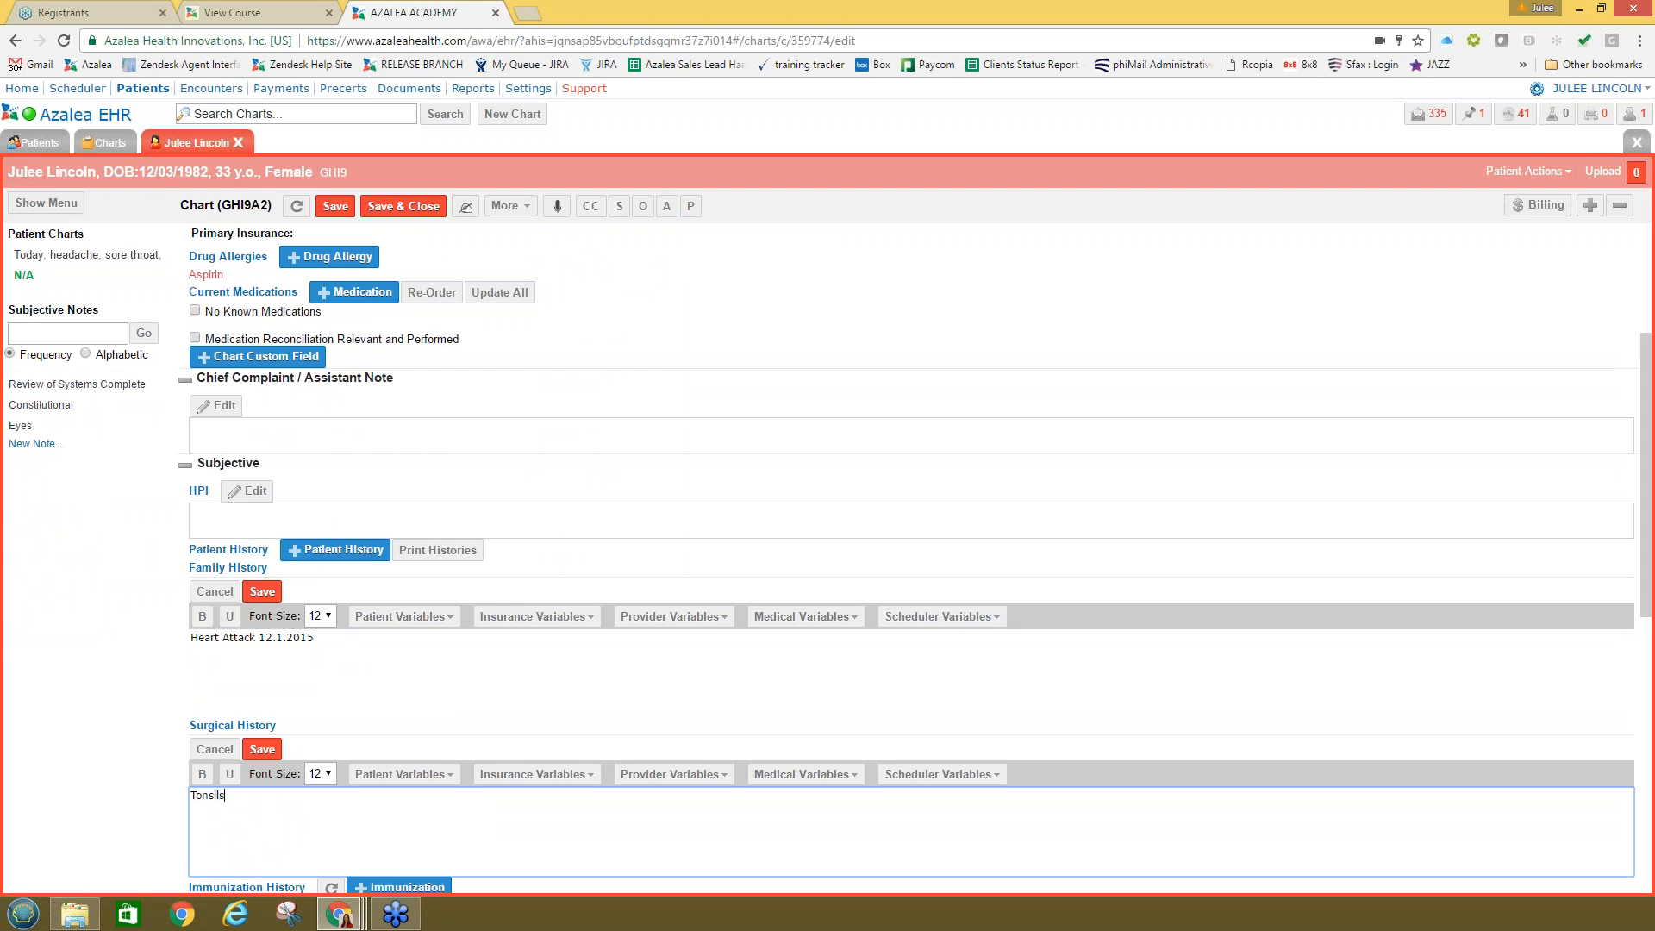
type(" out 2016")
left_click(262, 749)
left_click(262, 592)
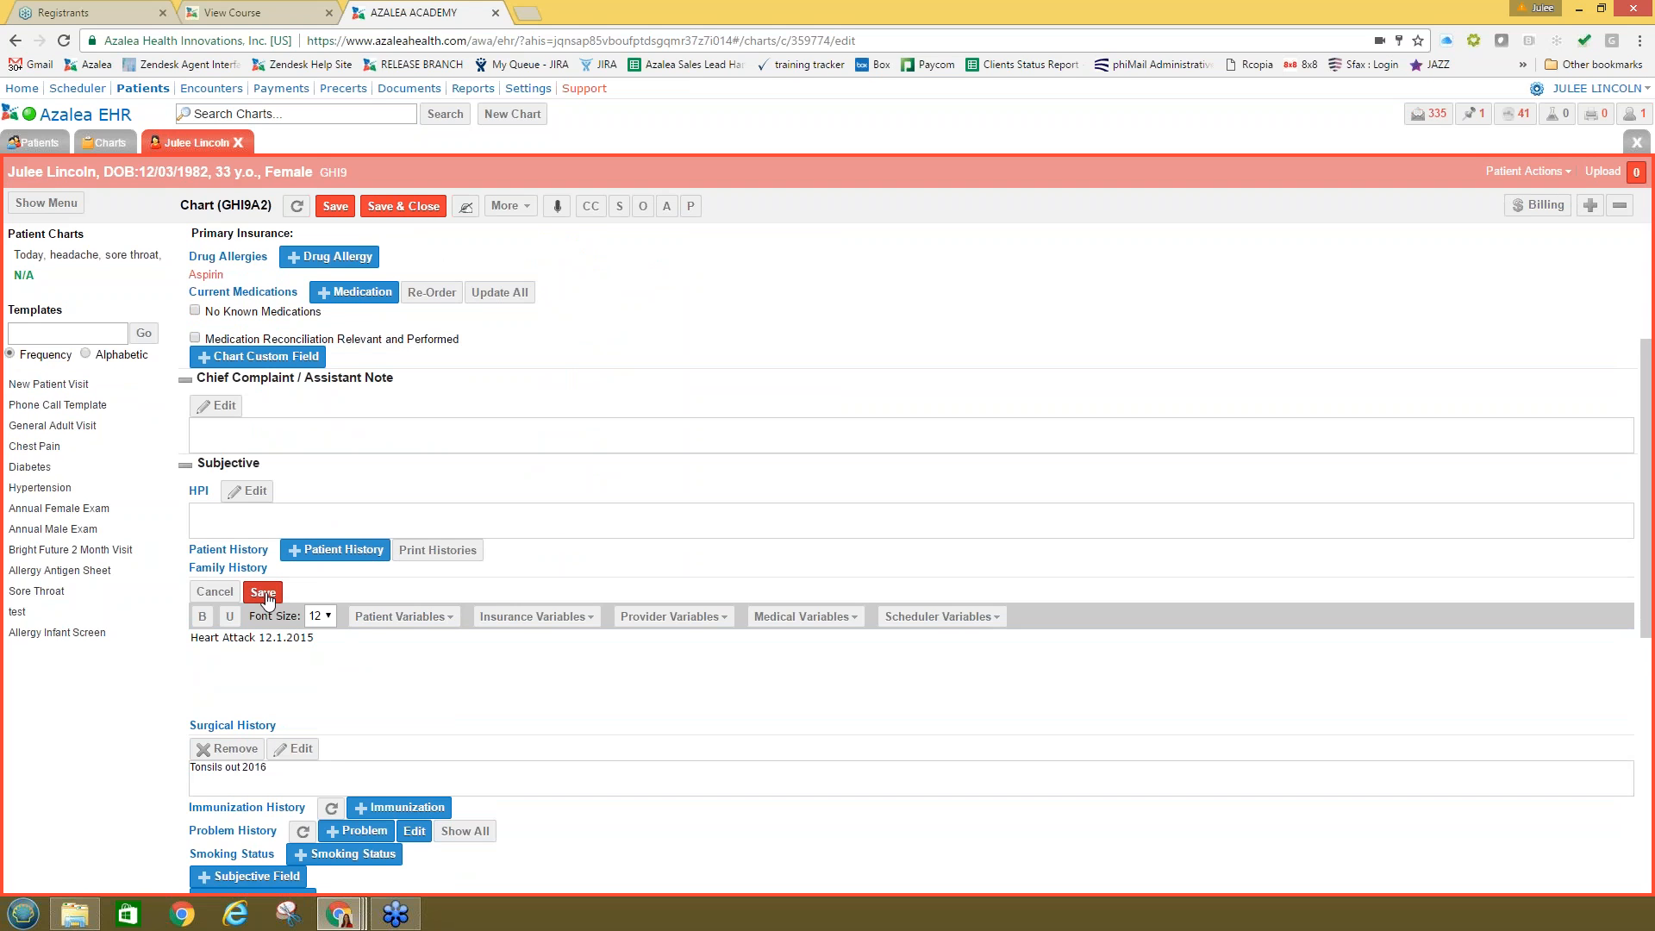
left_click(335, 206)
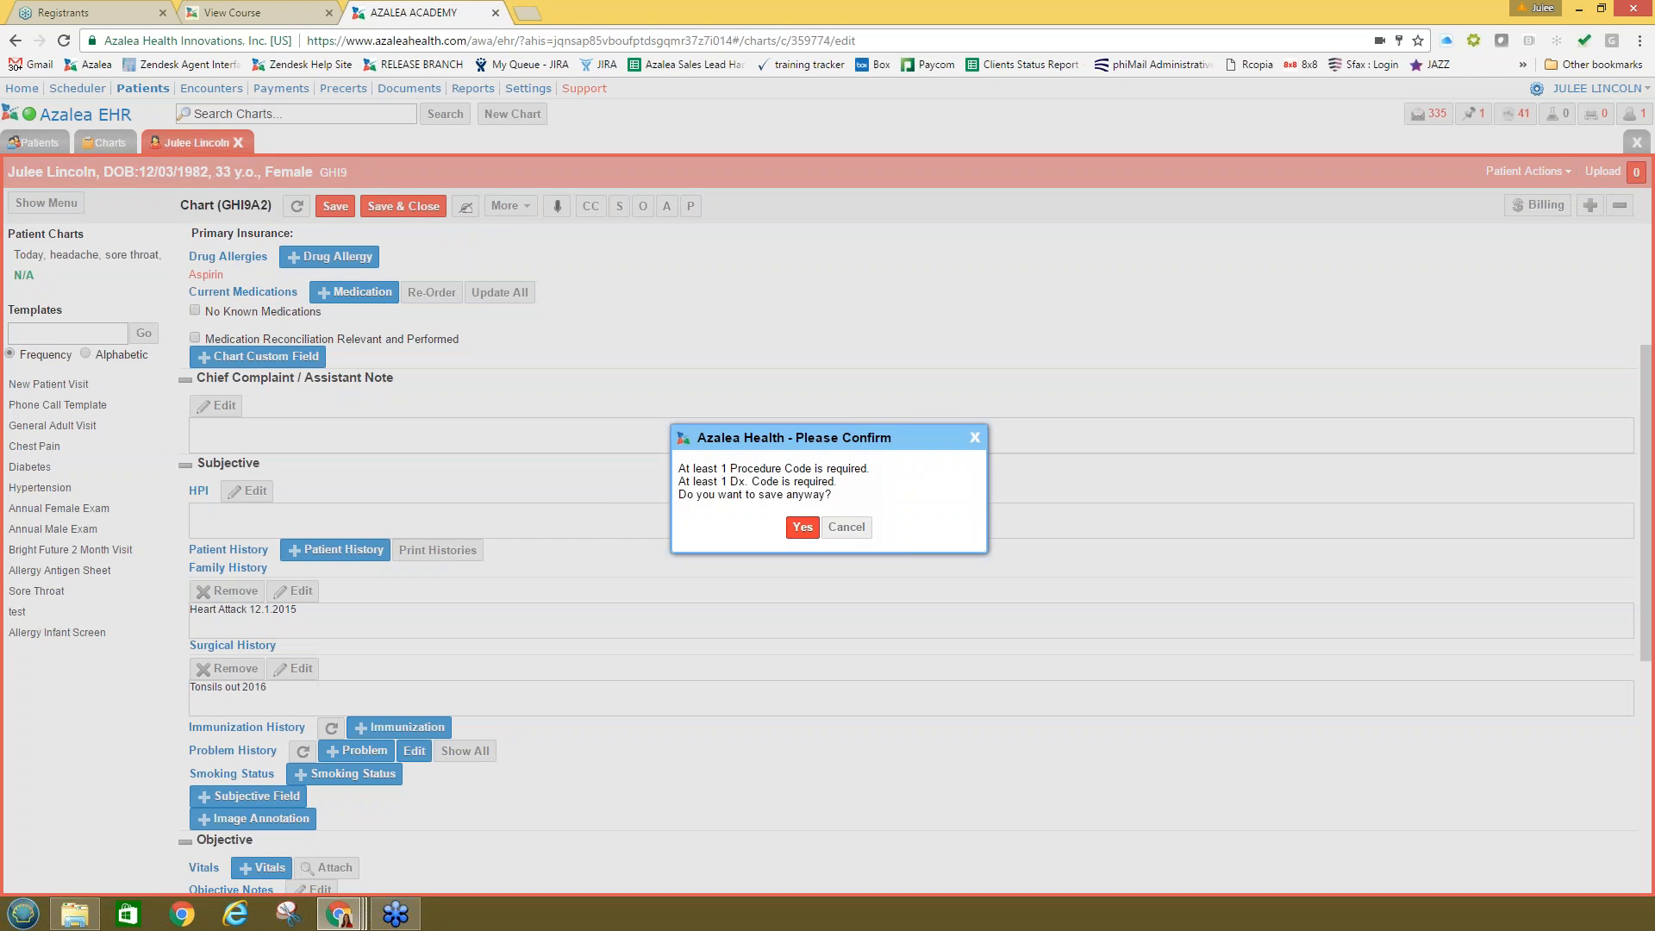
left_click(802, 527)
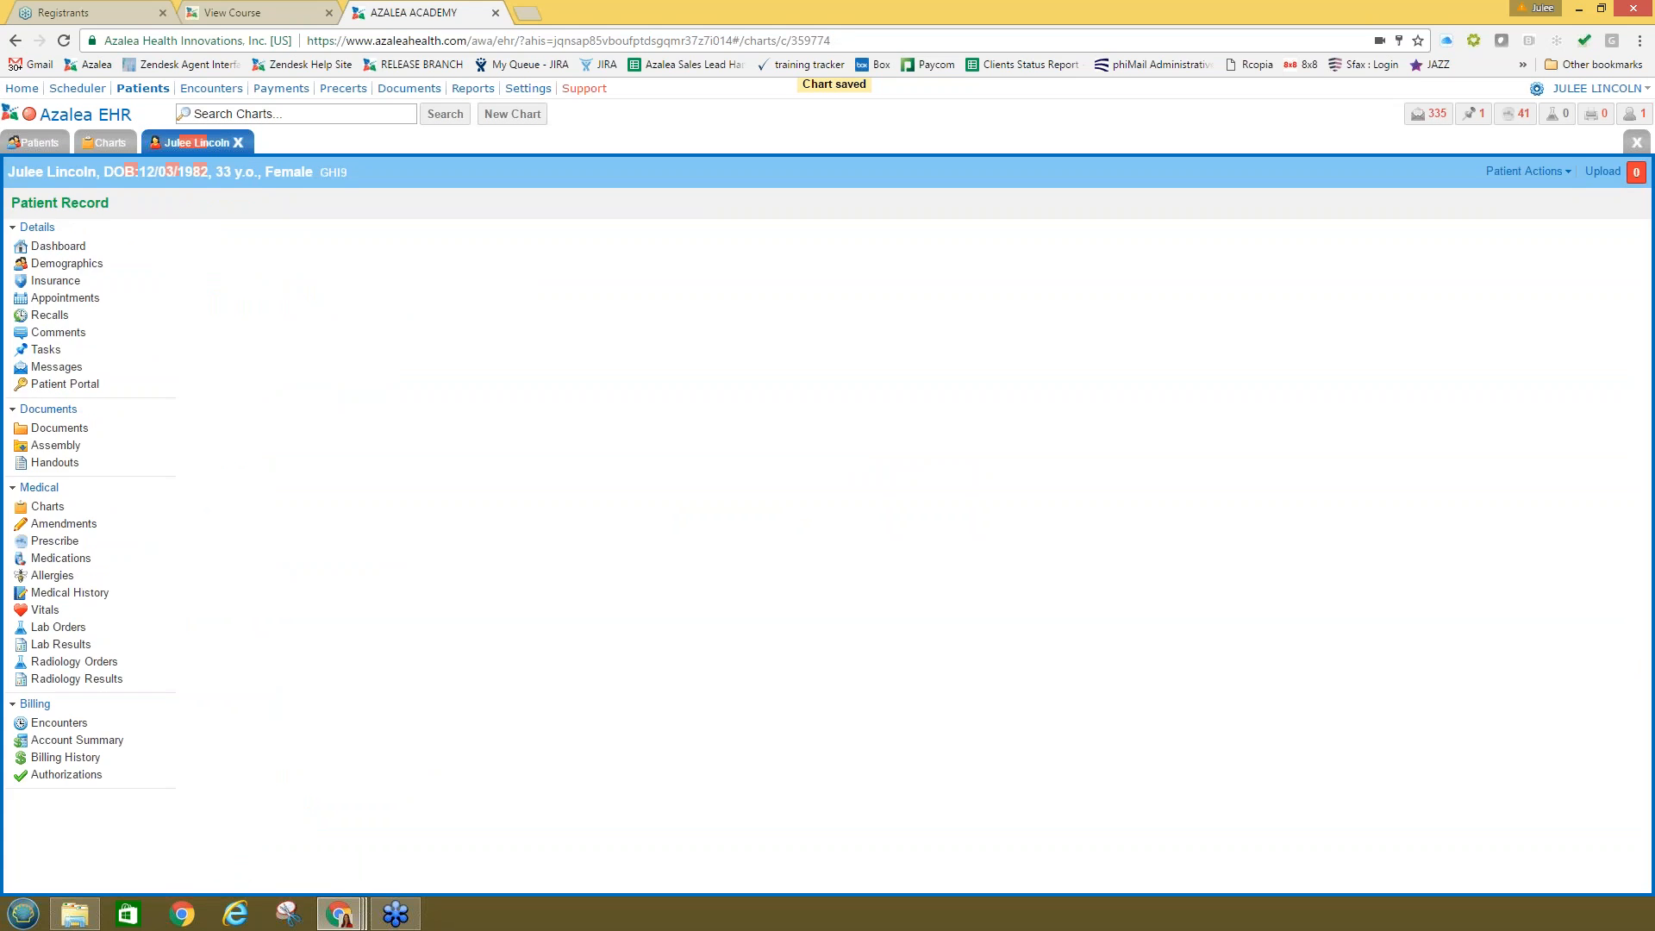
Step: Show the patient's Medical History with both saved histories, then open the Support site in a new tab
left_click(68, 597)
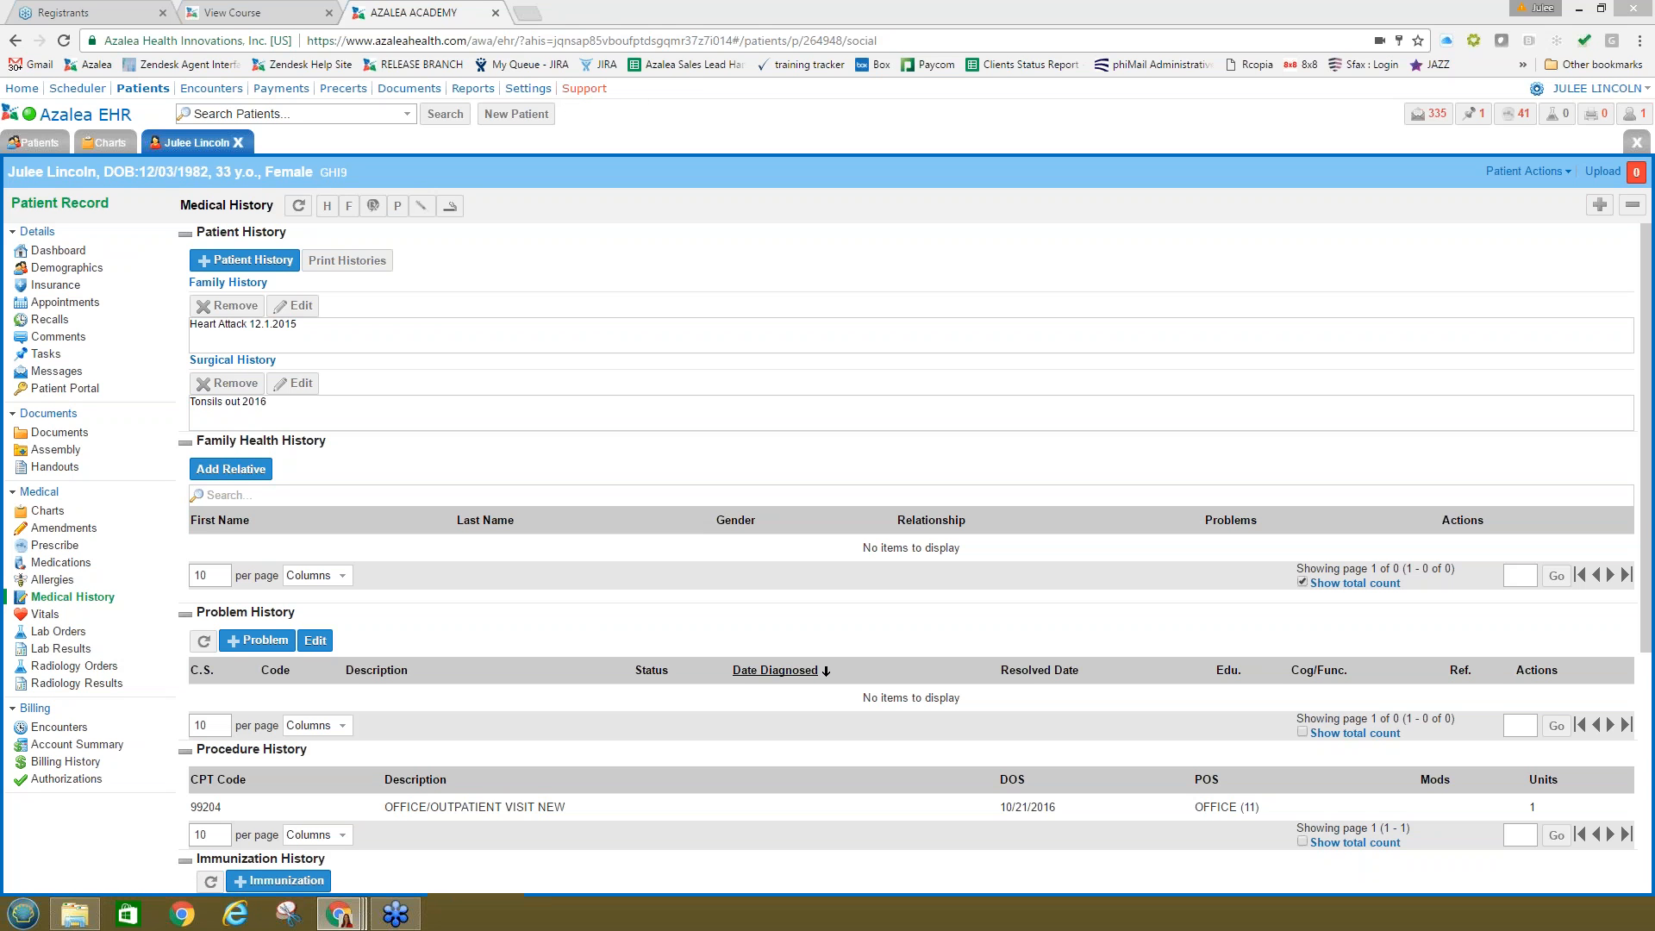
left_click(517, 113)
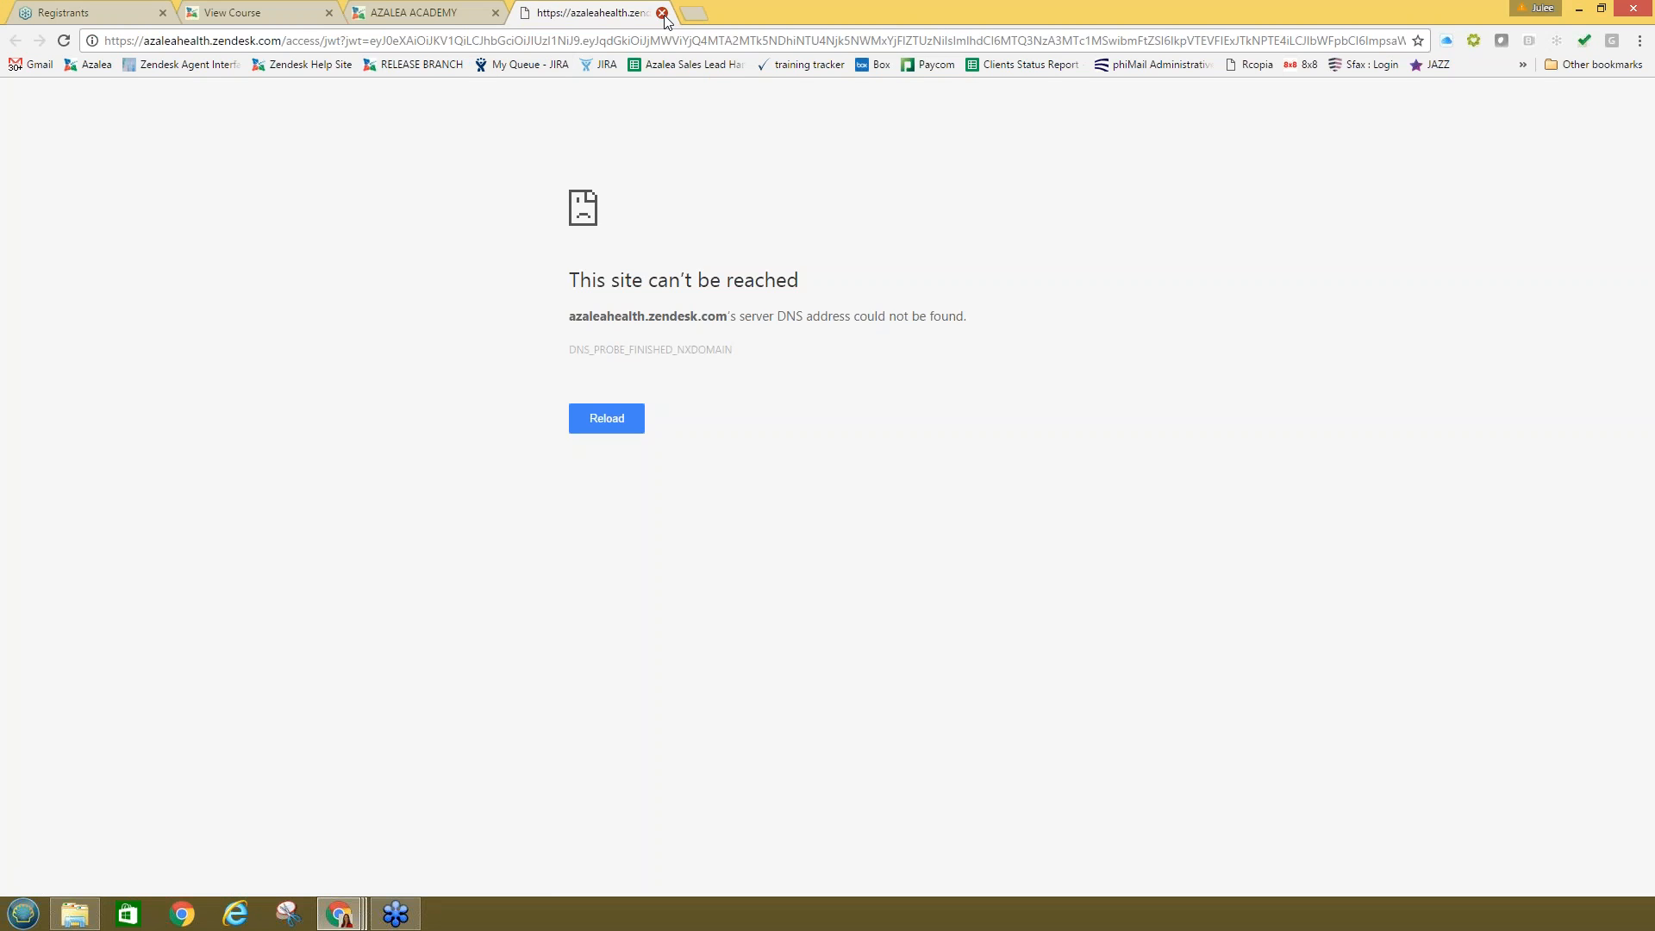
Step: Close the azaleahealth.zendesk.com tab that failed with a DNS error
left_click(662, 15)
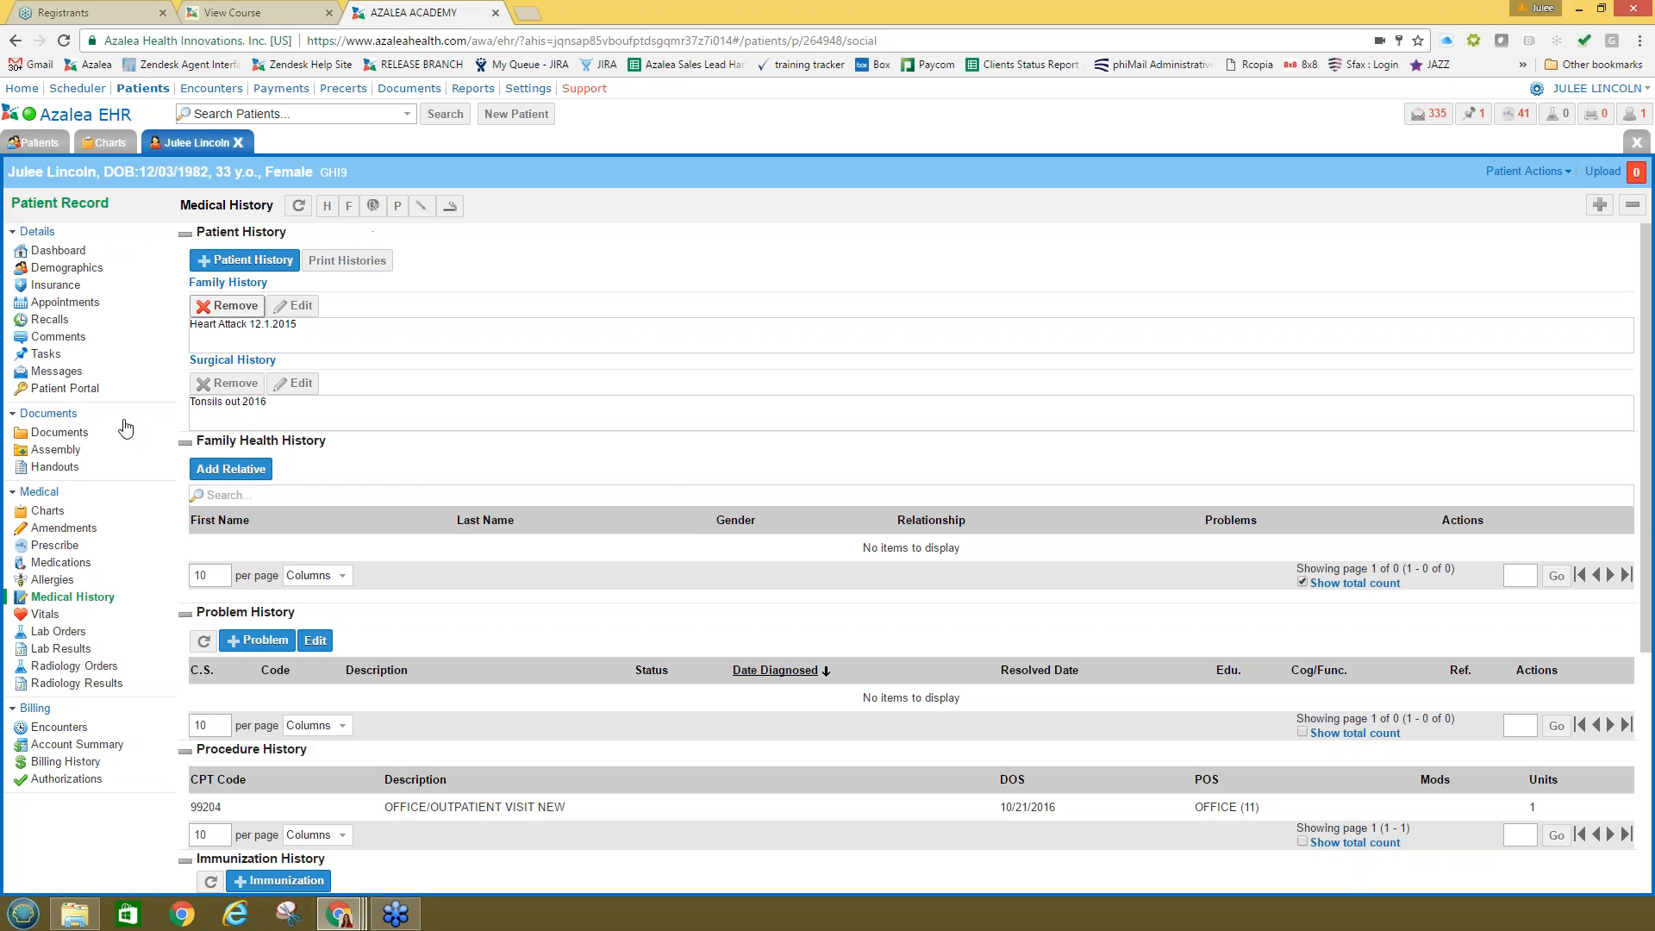
Step: Open chart GHI9A1 for editing from Charts, then switch to the Azalea Overview Module course
left_click(48, 510)
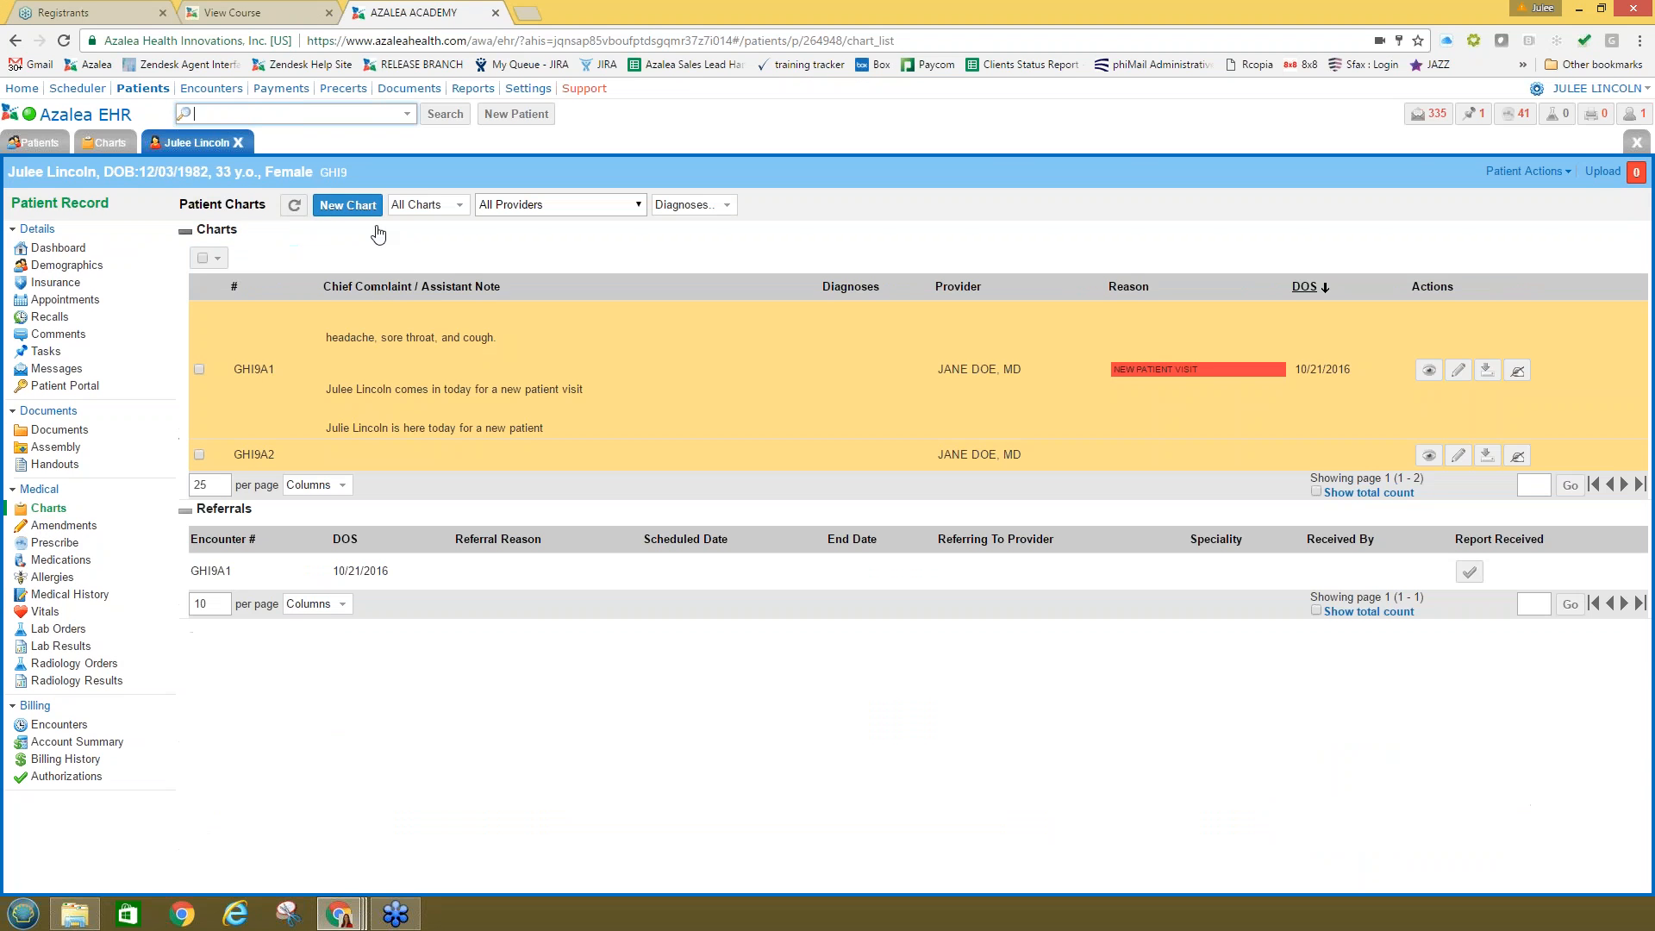
left_click(1458, 370)
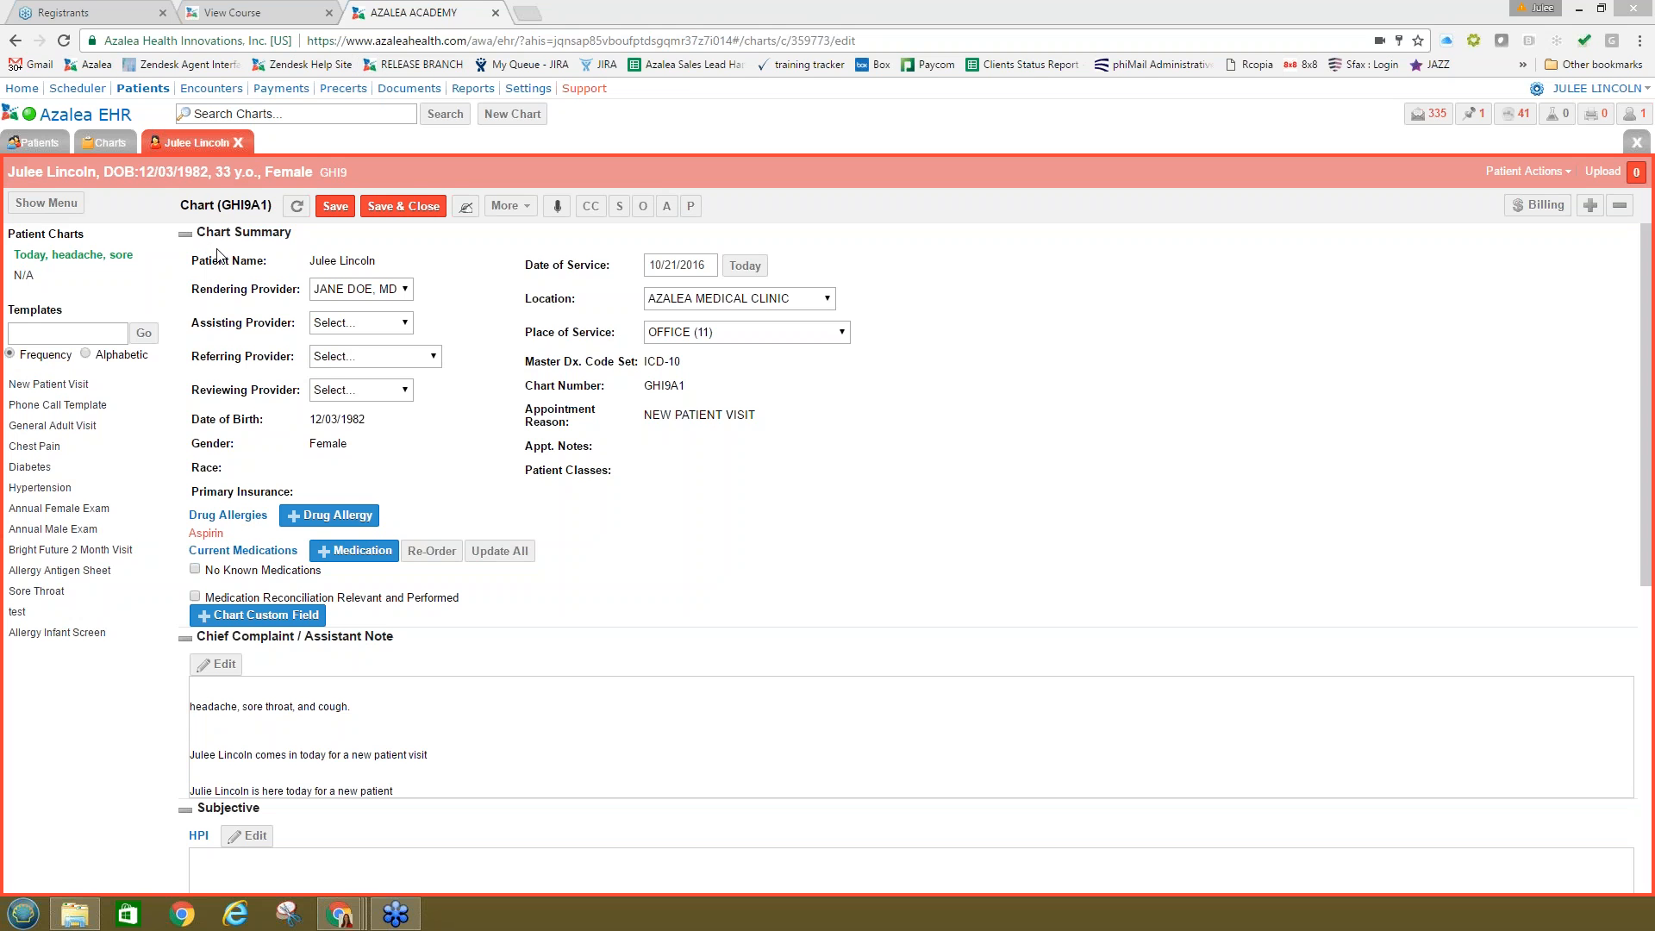
left_click(231, 12)
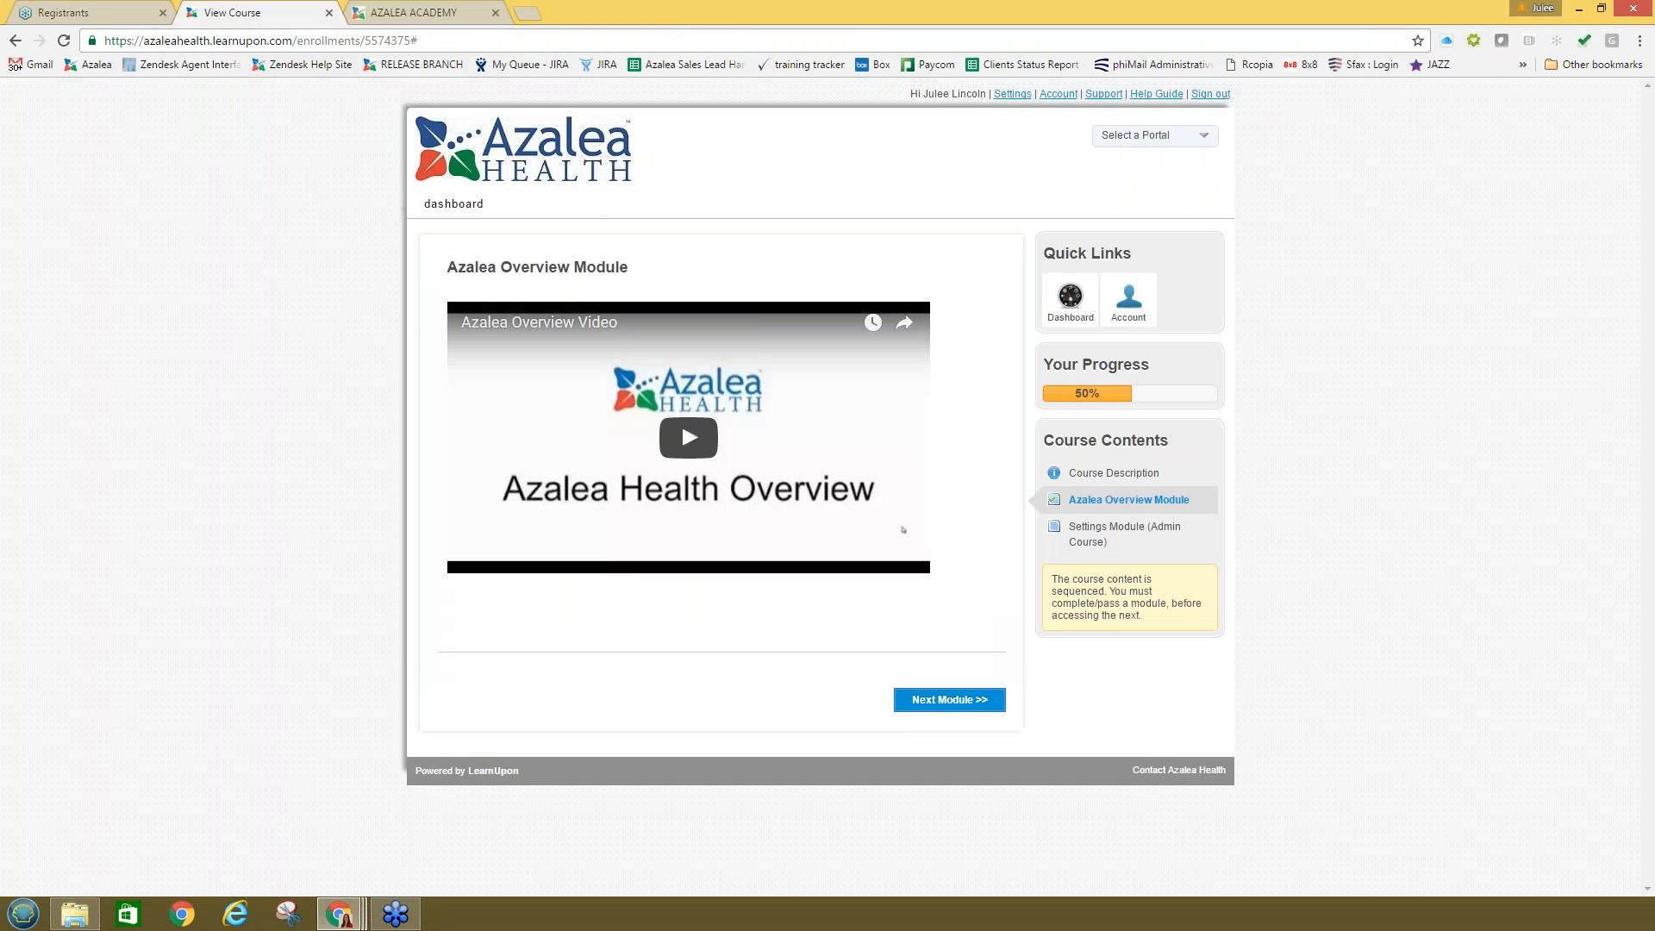
Step: Go back from the Azalea Overview Module to chart GHI9A1 in the EHR
left_click(15, 40)
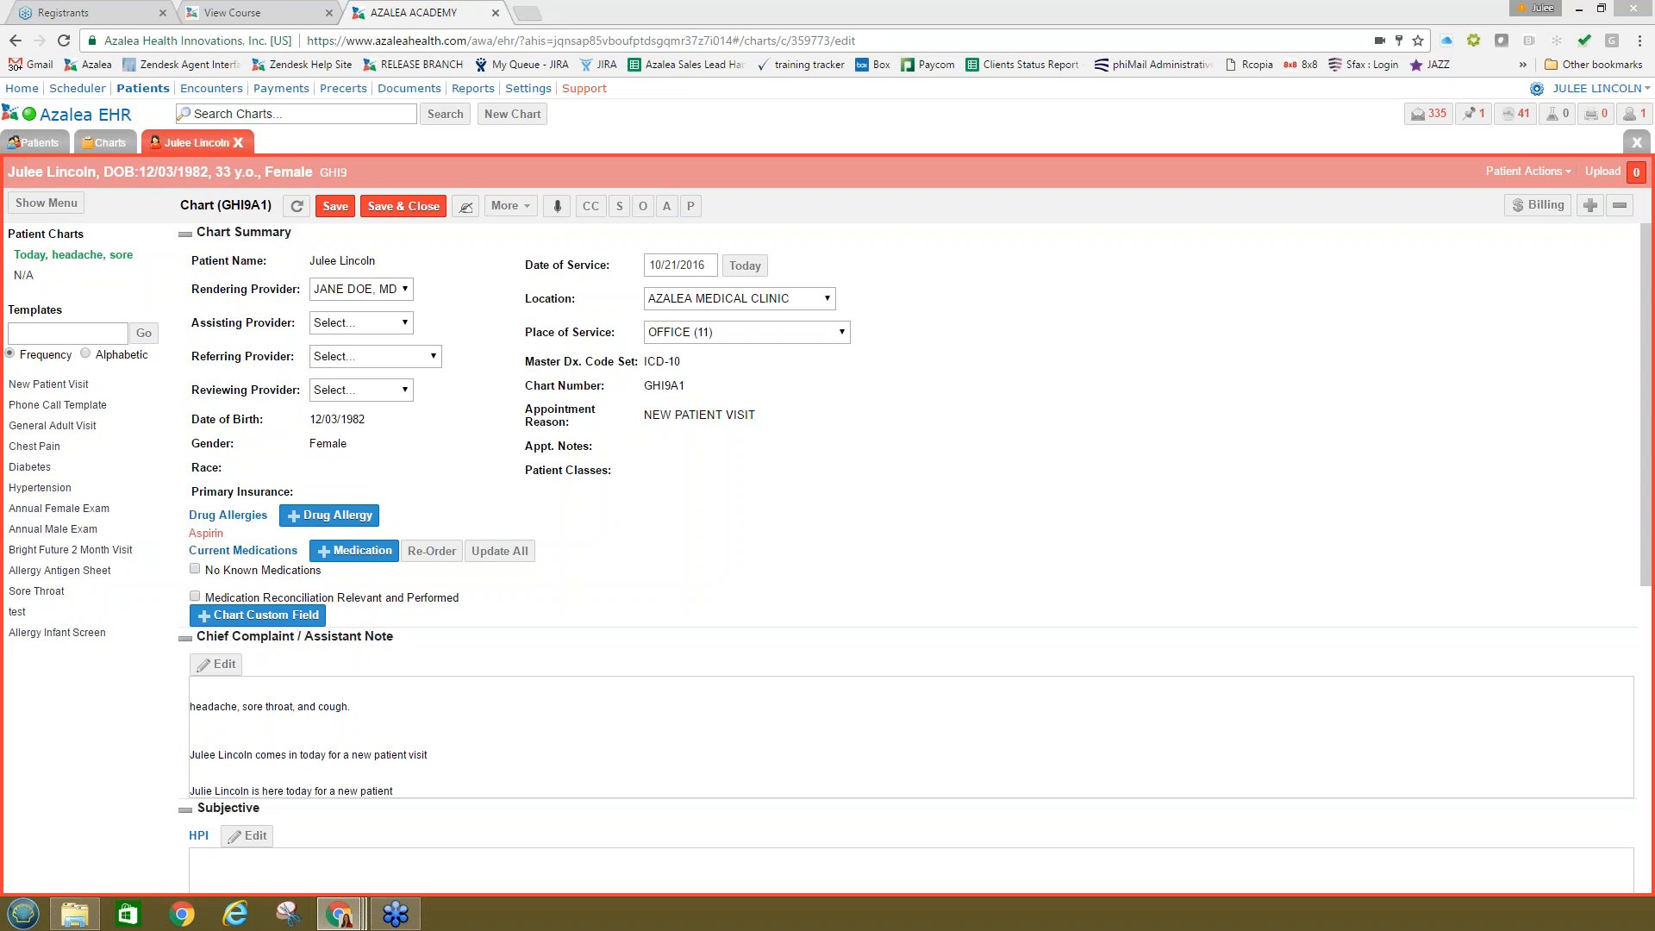
Step: Move the Beyond the Basics free training sessions tab into this browser window
left_click_drag(420, 25, 431, 15)
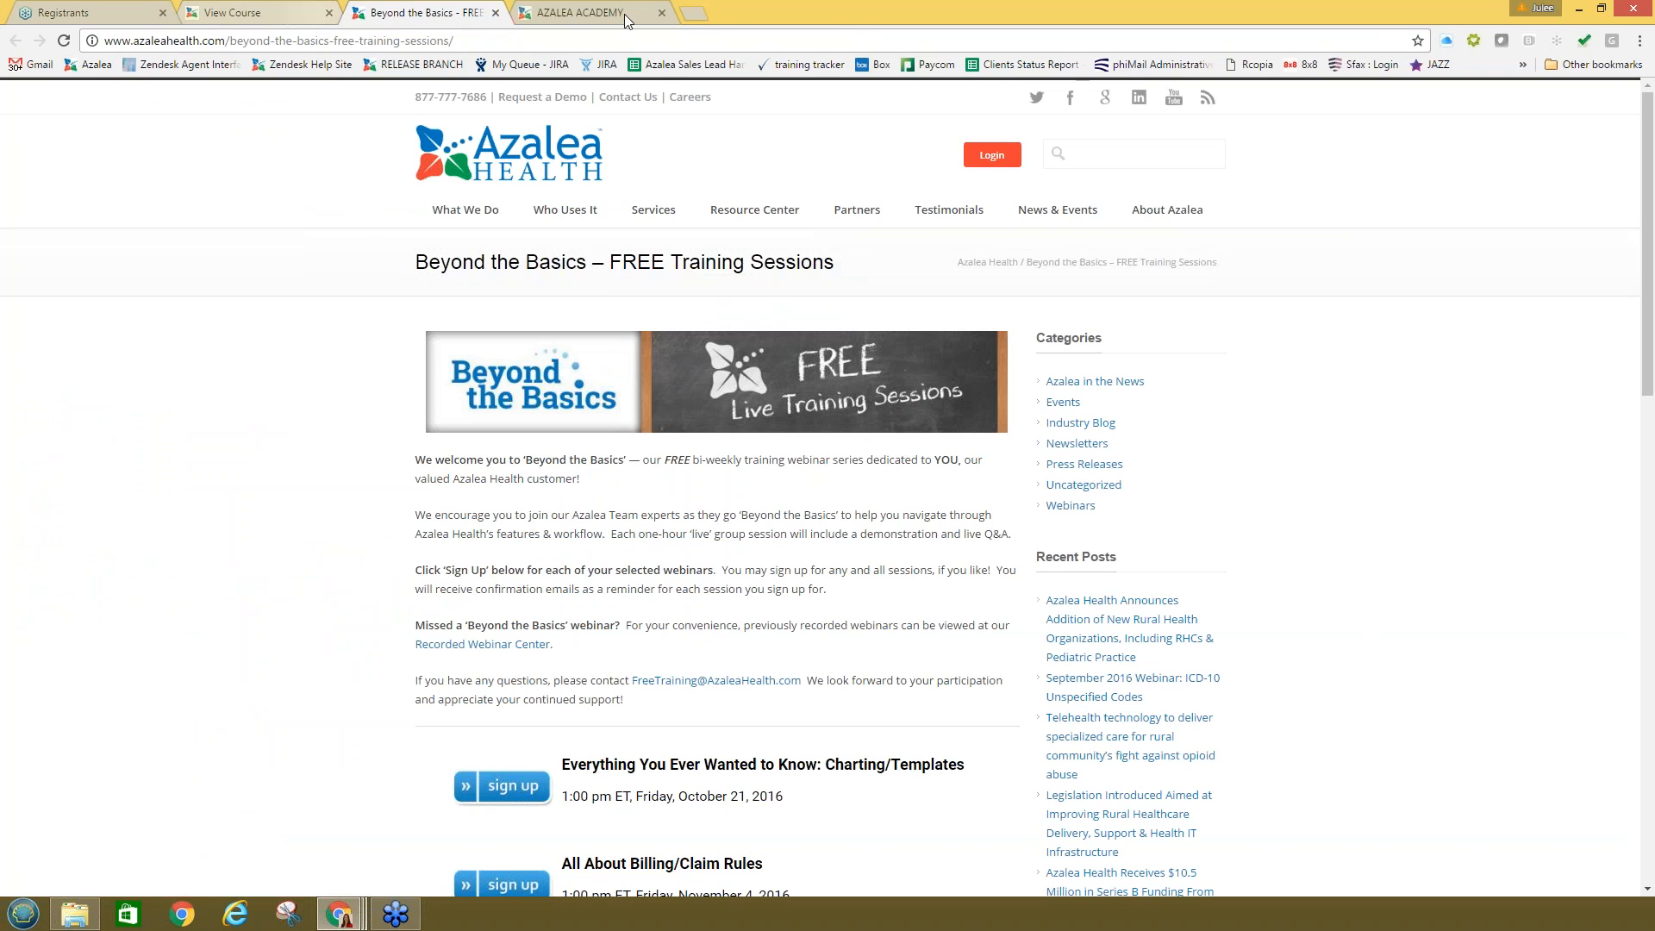
Step: Load the Azalea login page via bookmark and open the free training sessions page
left_click(694, 13)
left_click(90, 64)
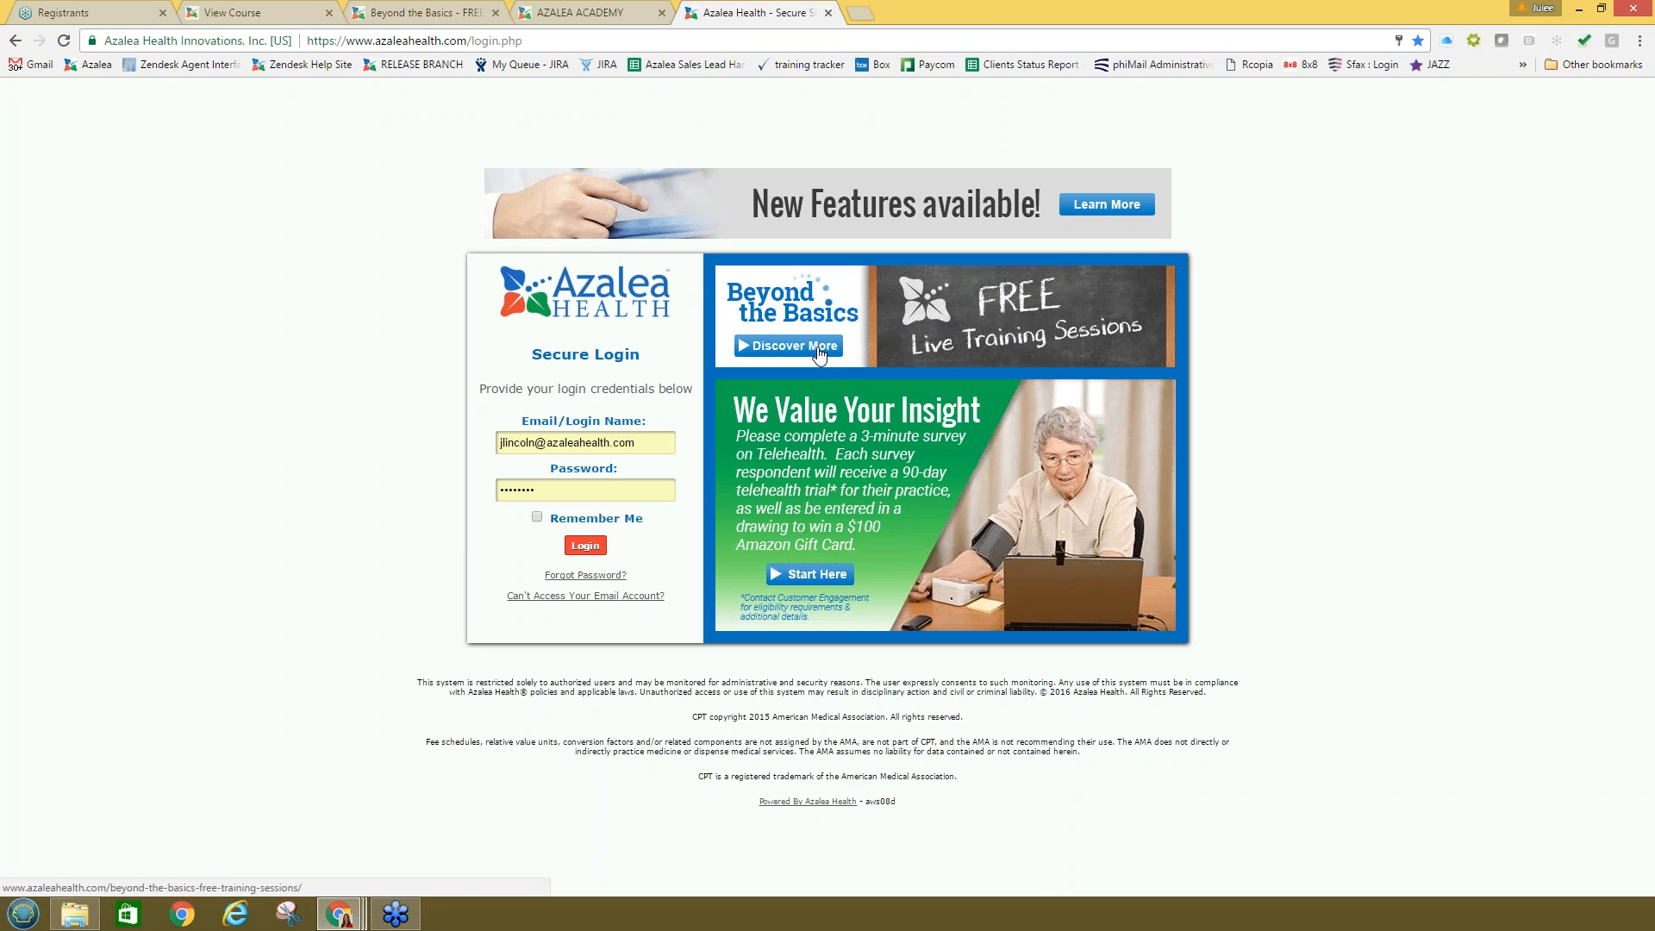
left_click(818, 349)
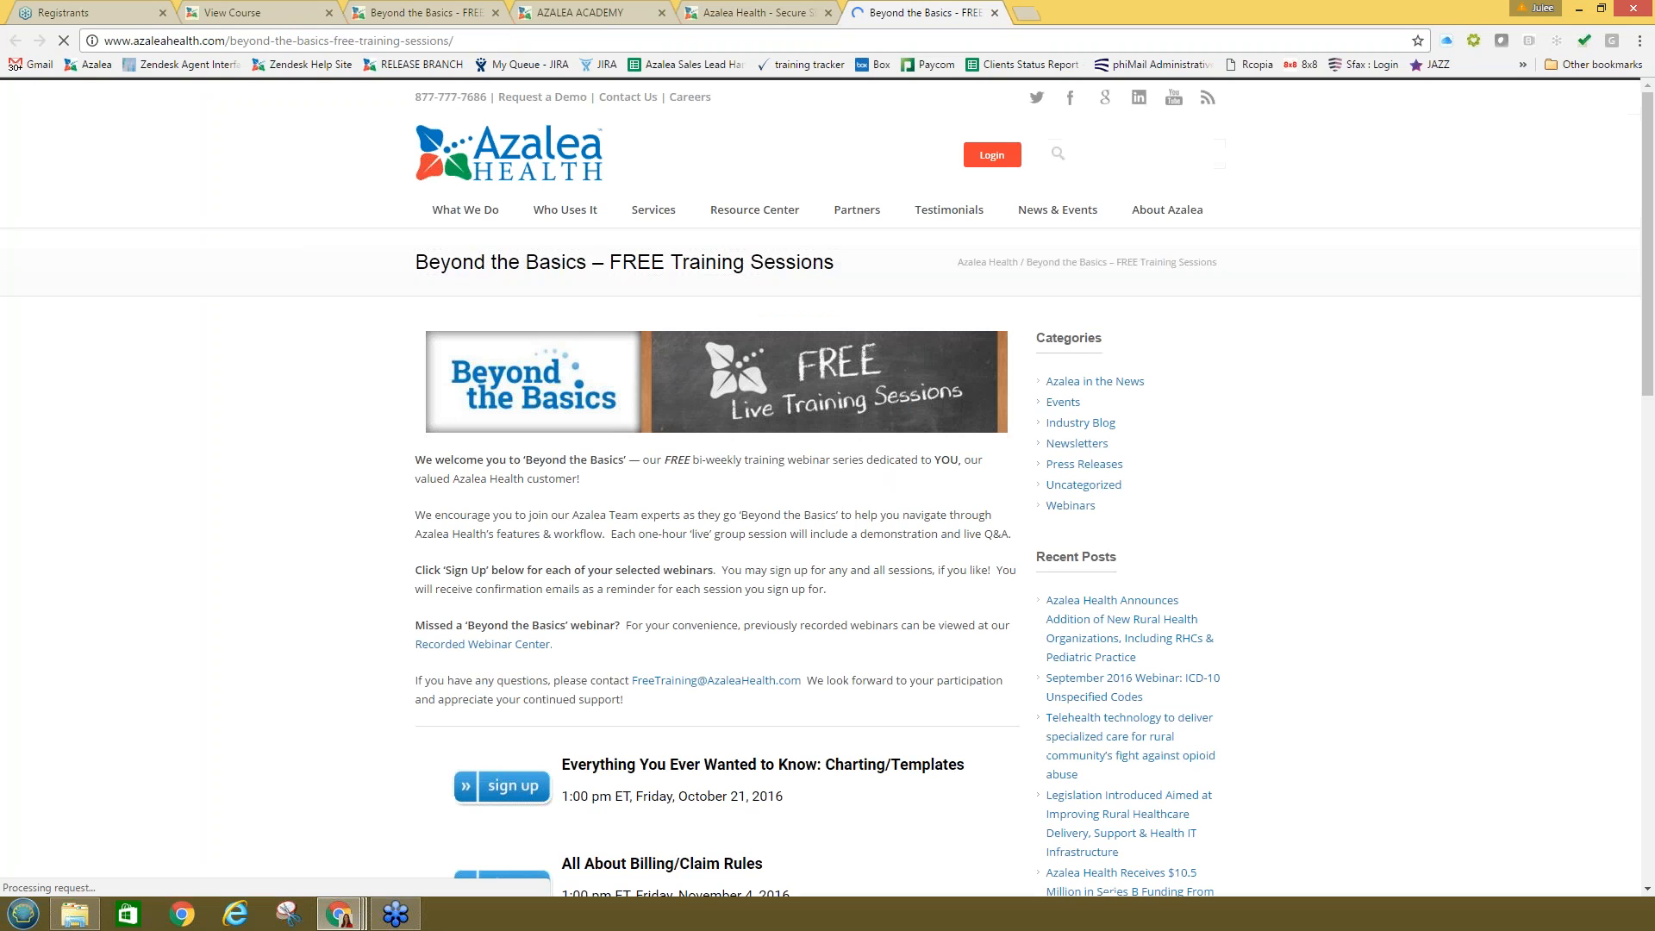
scroll(842, 560, "down", 3)
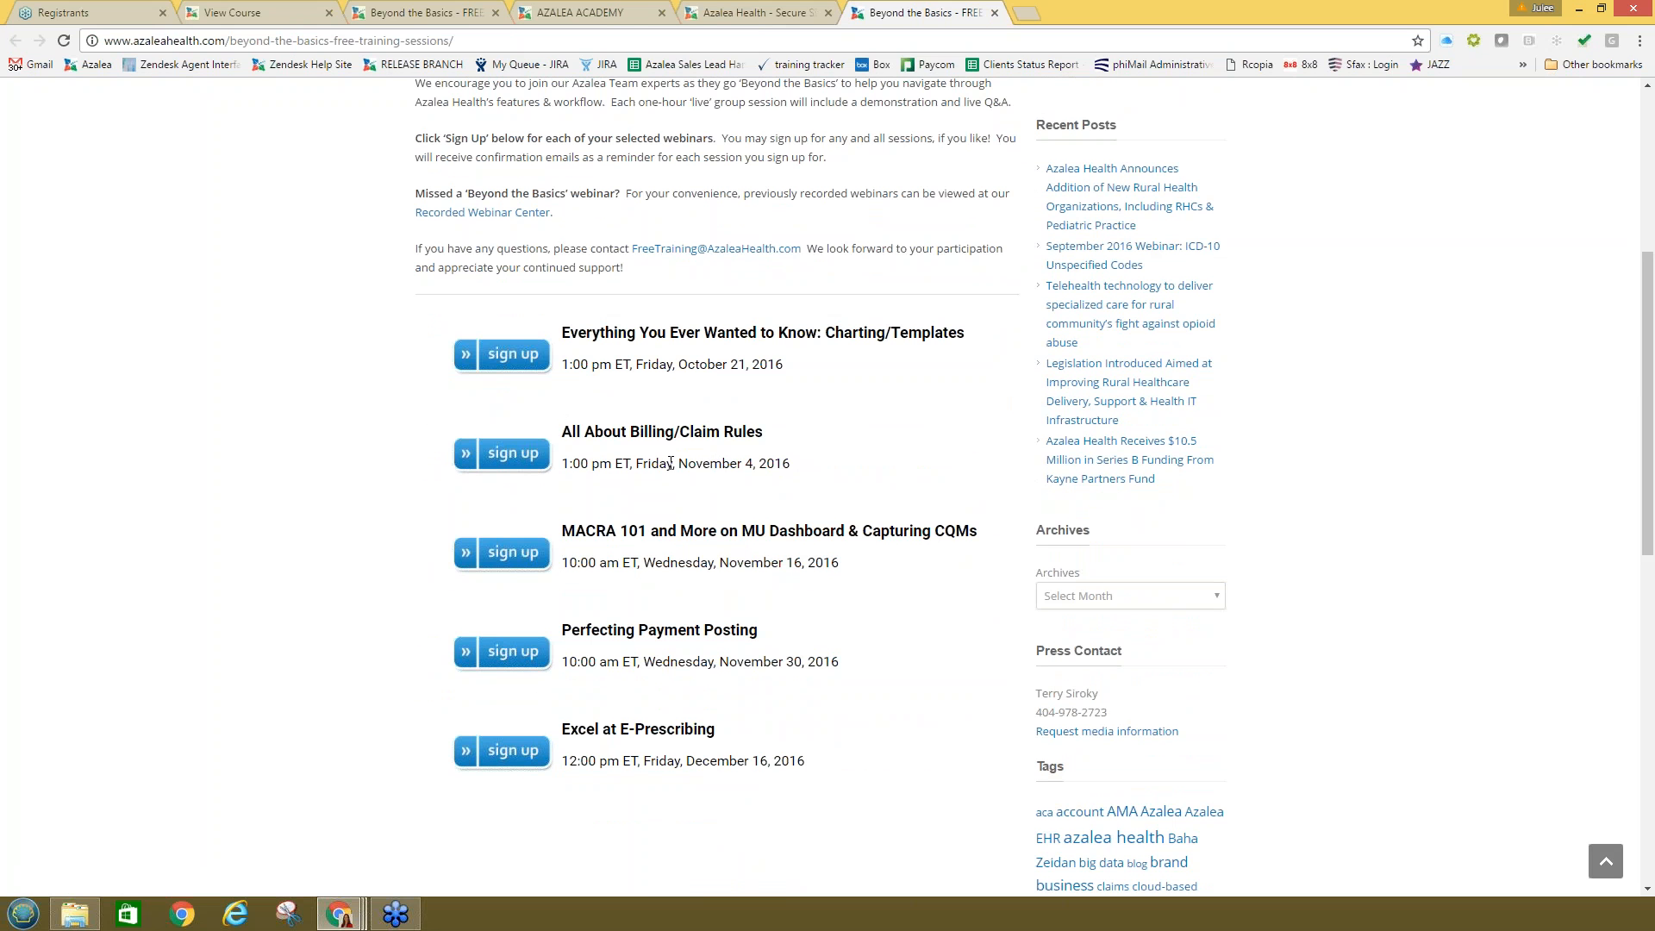
Step: Highlight the November 4, 2016 and MACRA session dates in the sign-up list
left_click_drag(797, 468, 636, 461)
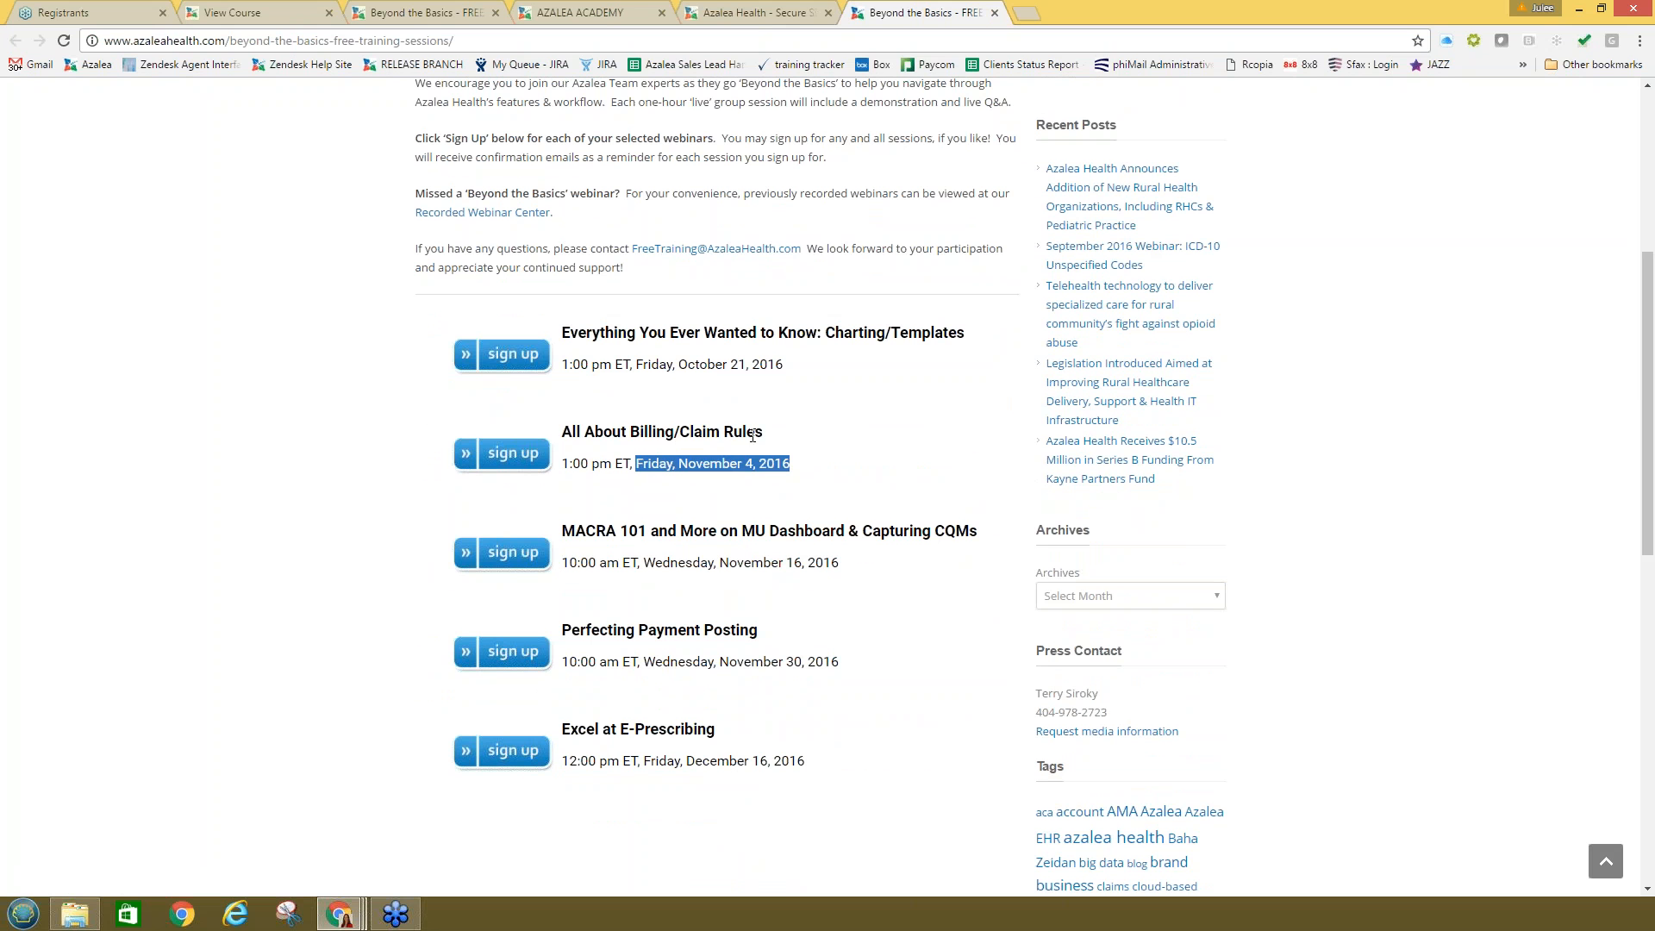
left_click(788, 463)
left_click_drag(710, 464, 781, 462)
left_click(794, 465)
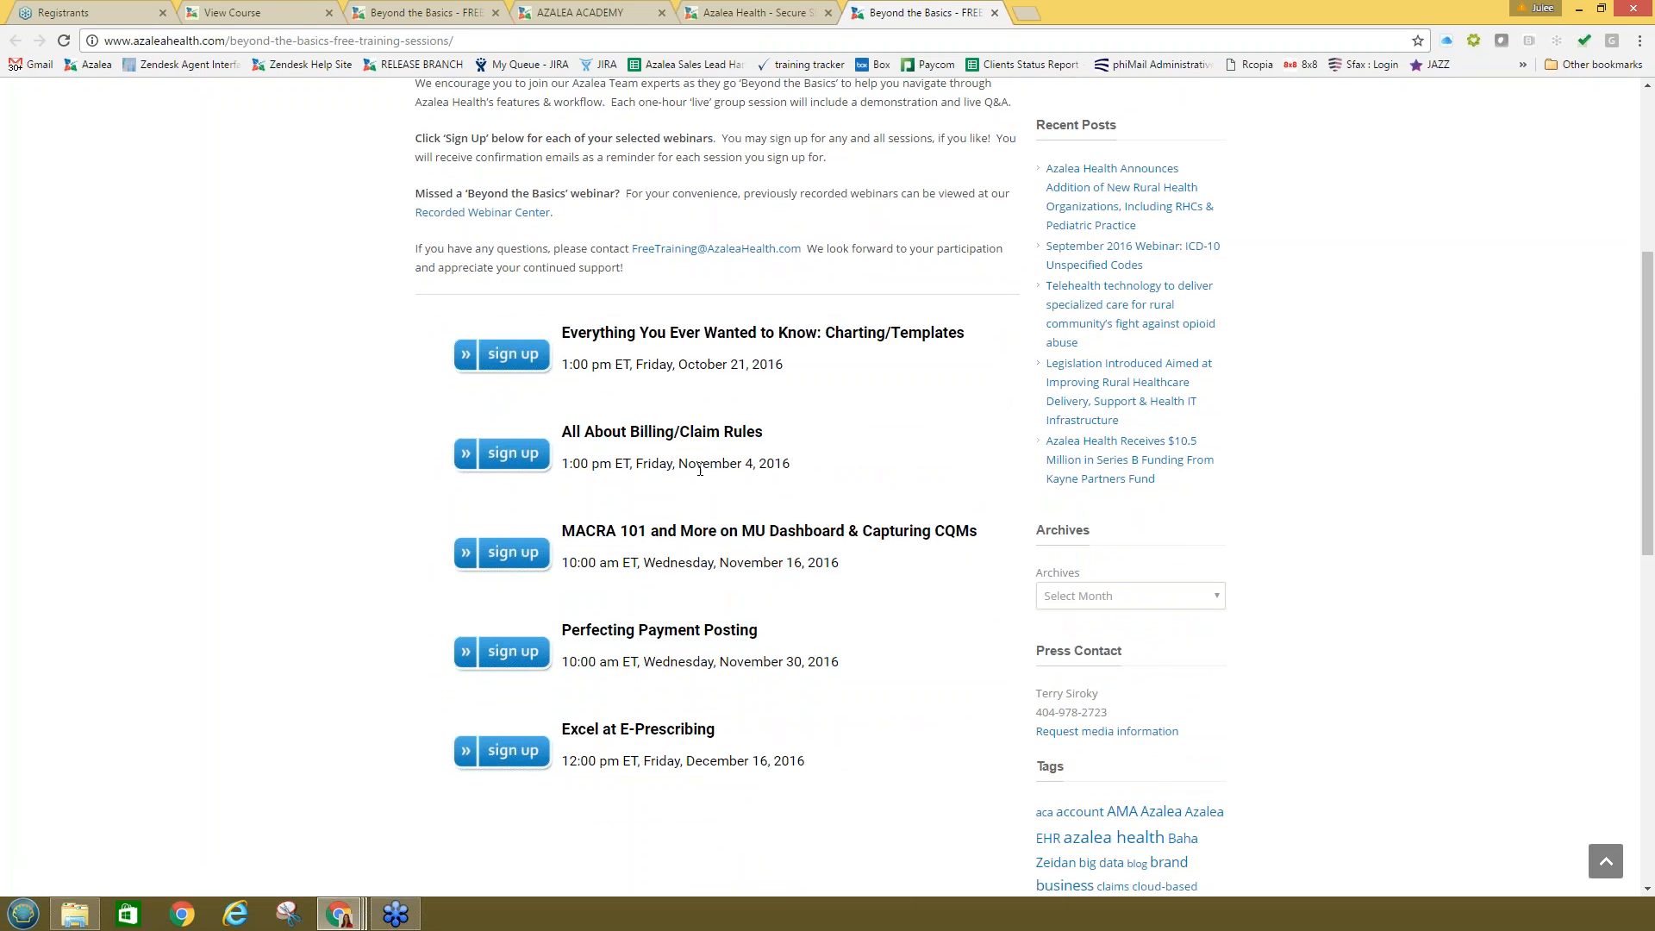
left_click_drag(830, 563, 562, 524)
left_click(743, 489)
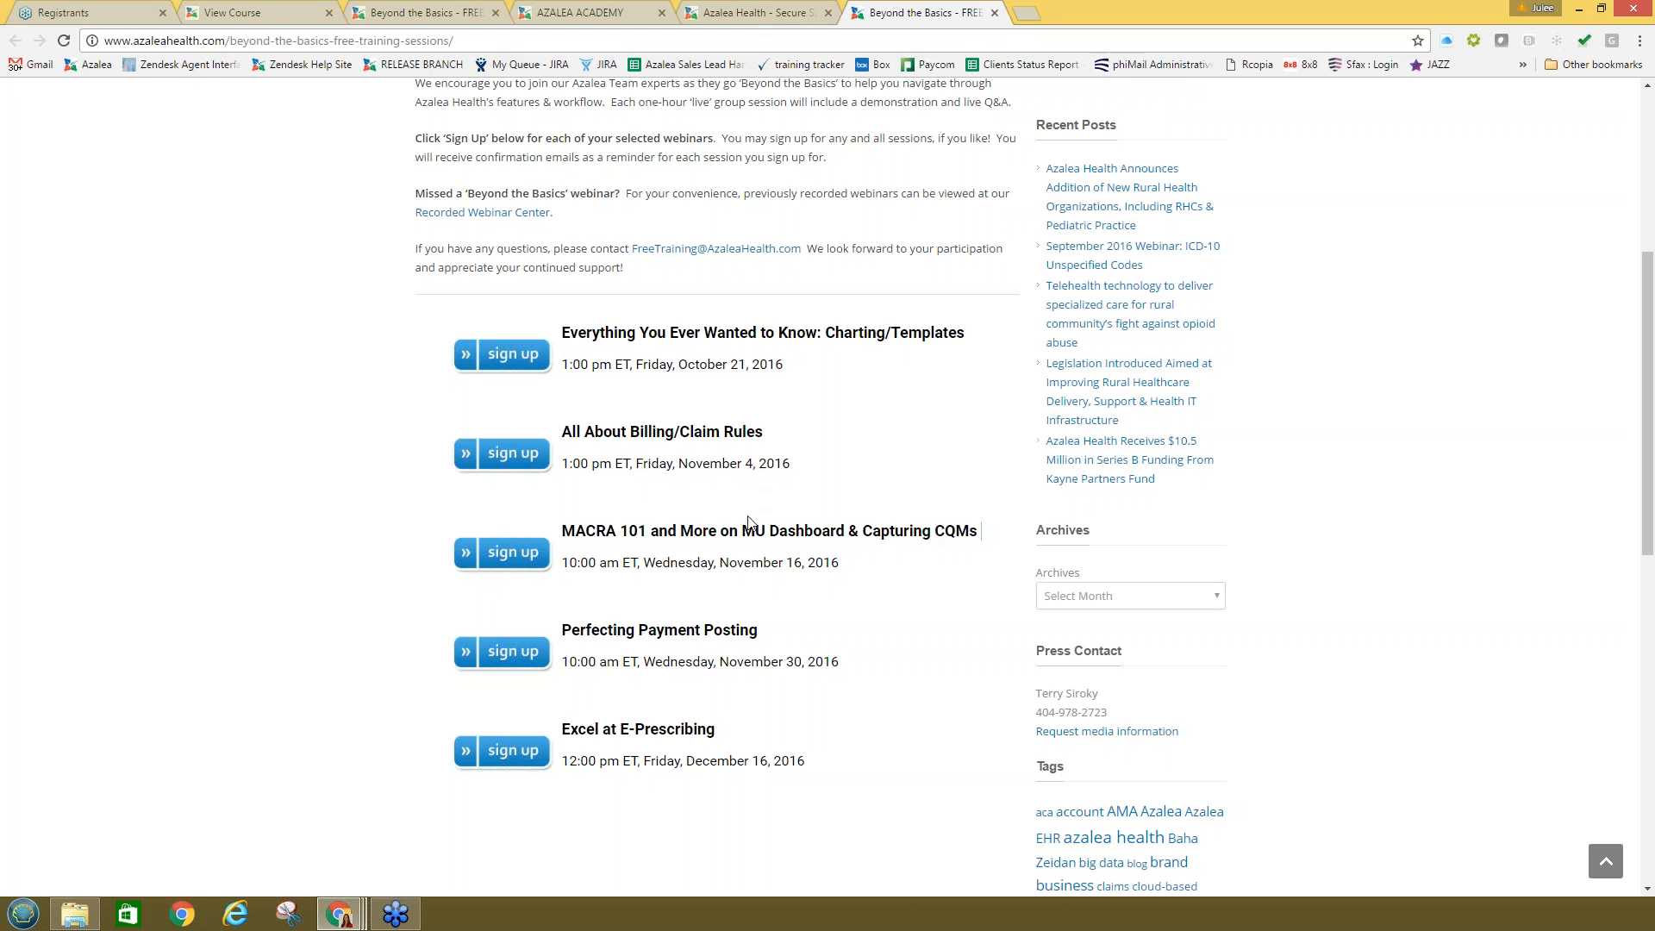